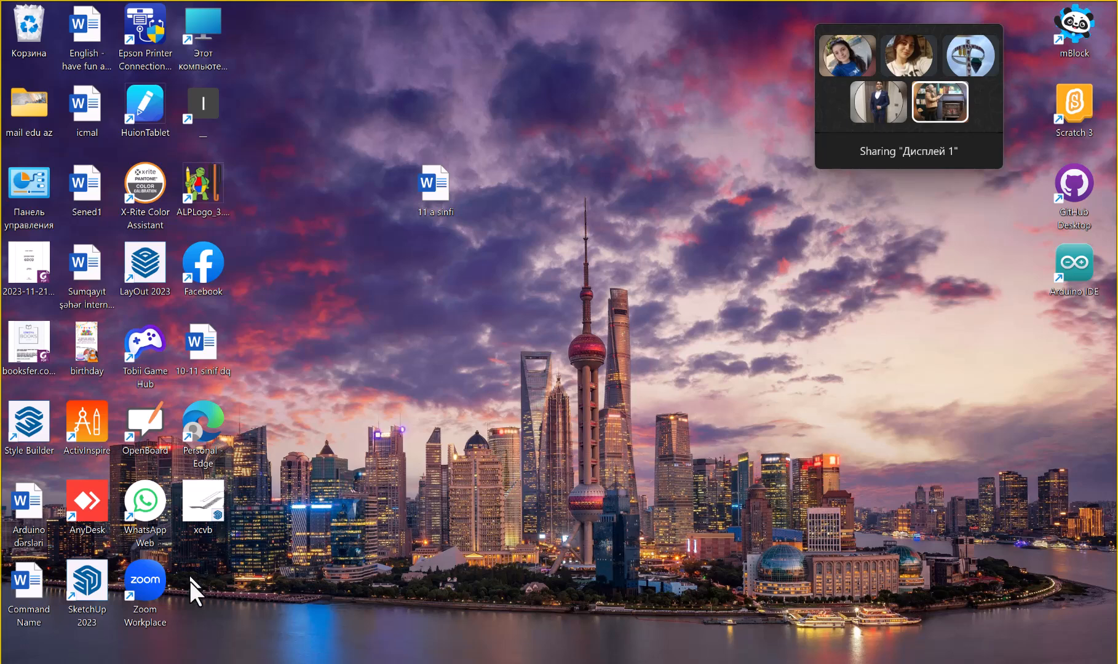
Look for Word through the system search and in the full list of installed apps
key("super+s")
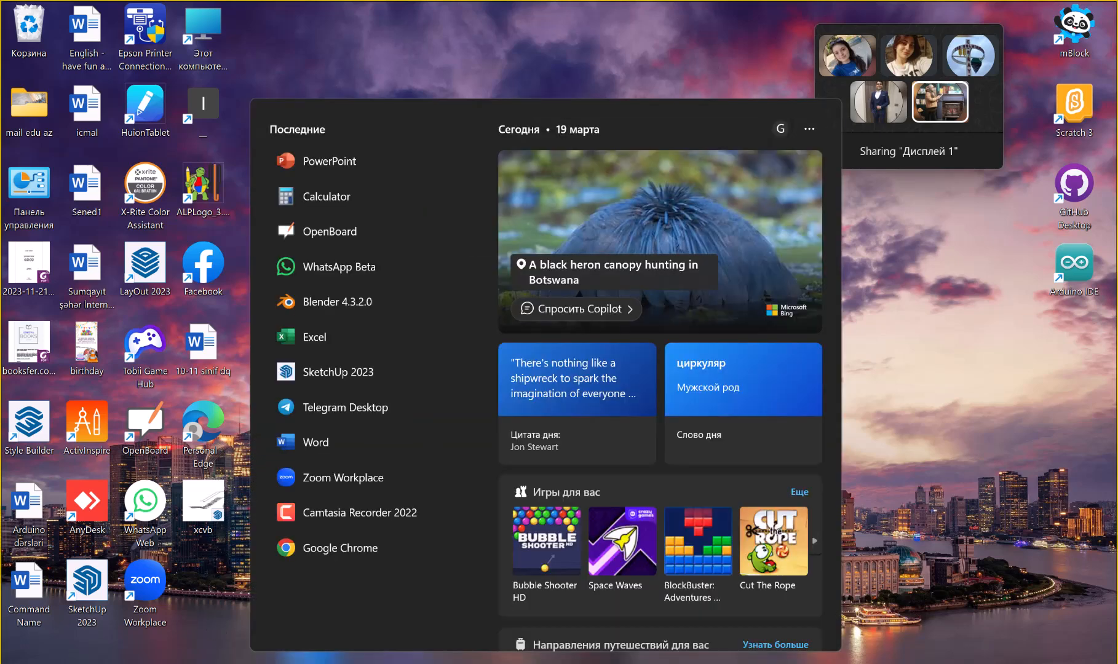
type("wor")
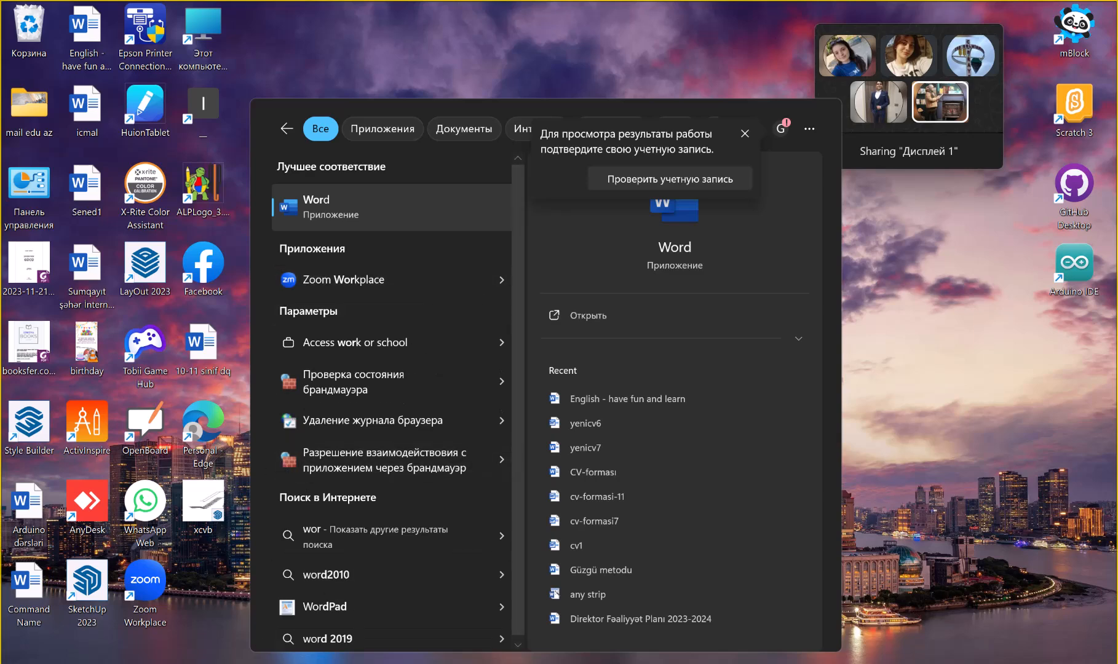
key("super")
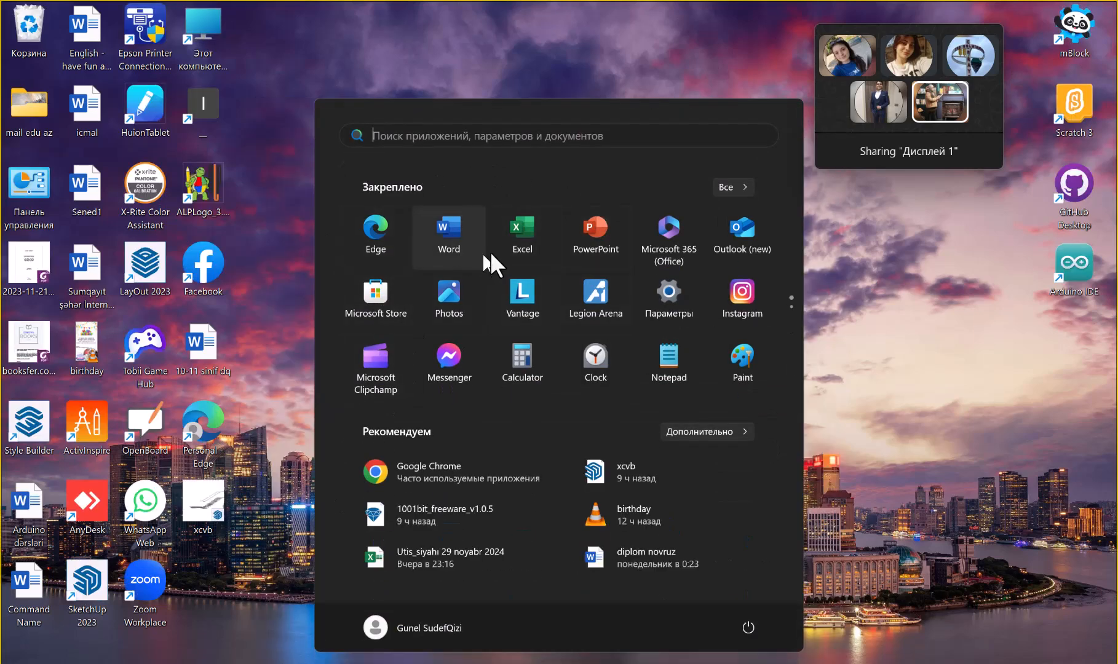
left_click(735, 186)
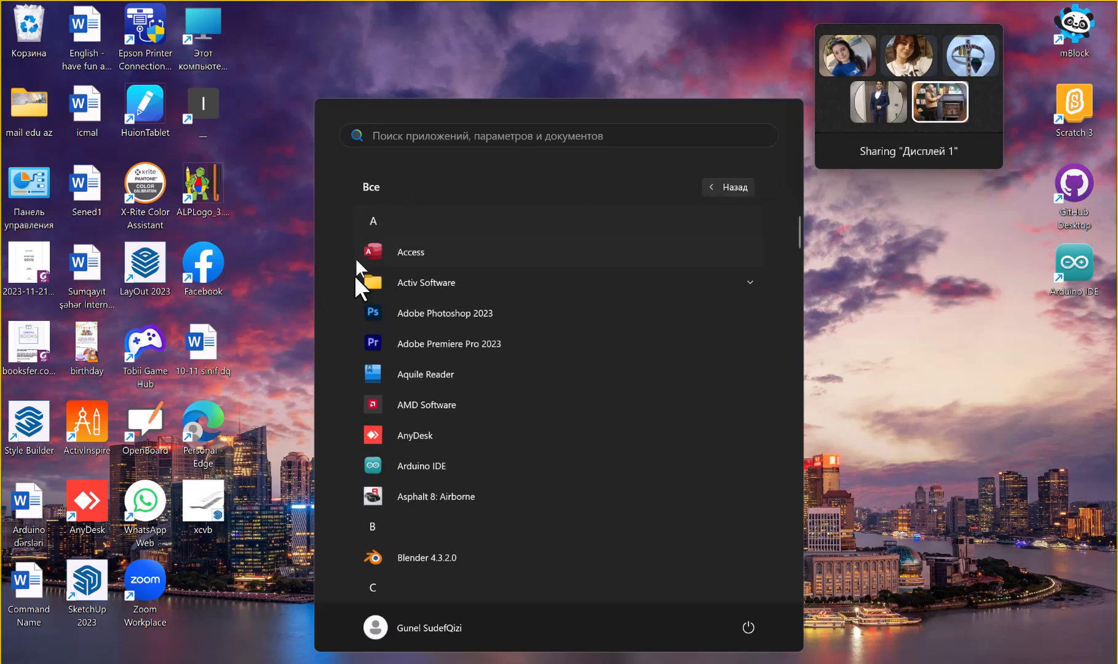
scroll(458, 445, "down", 8)
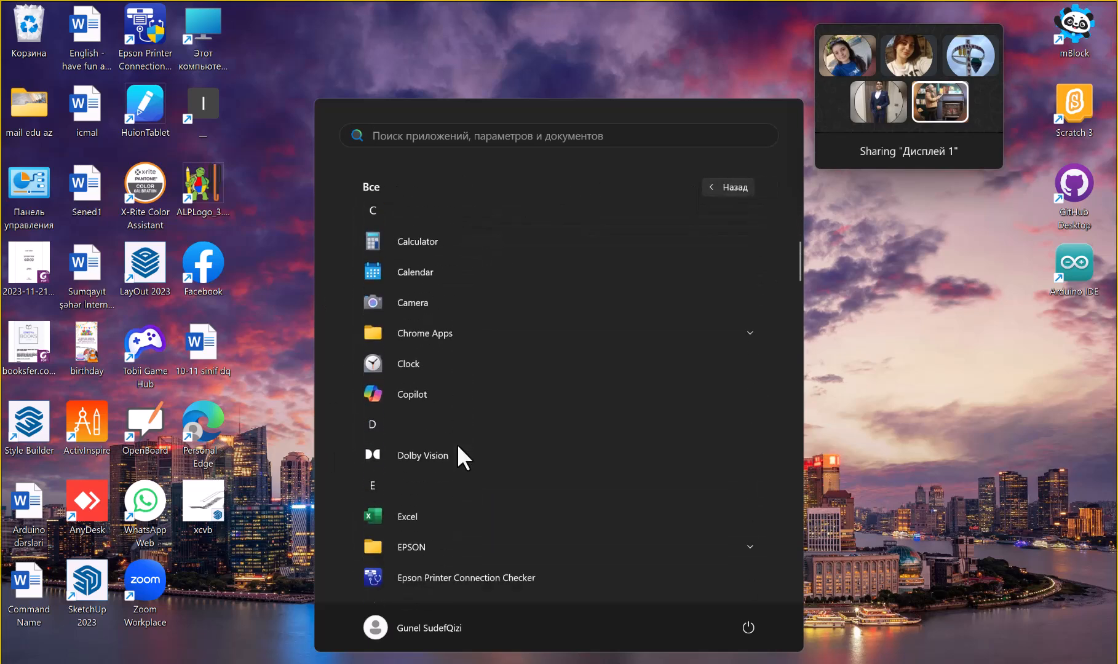
scroll(457, 444, "down", 5)
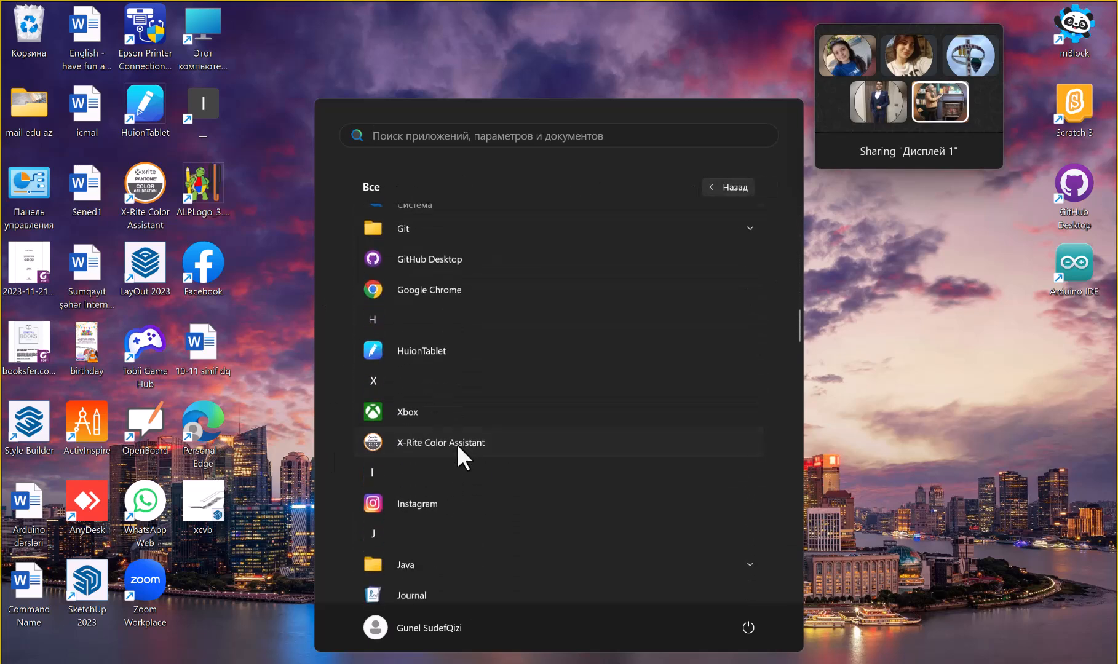
left_click(930, 351)
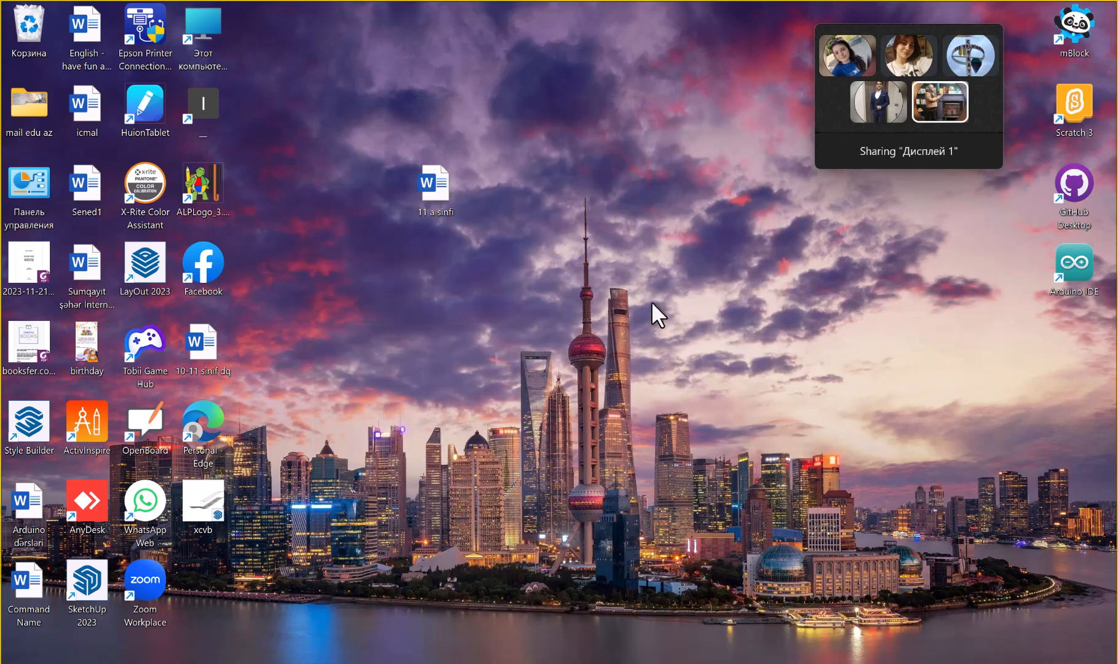
Look at the desktop's option for creating a new Microsoft Word document, leaving it unused
right_click(602, 292)
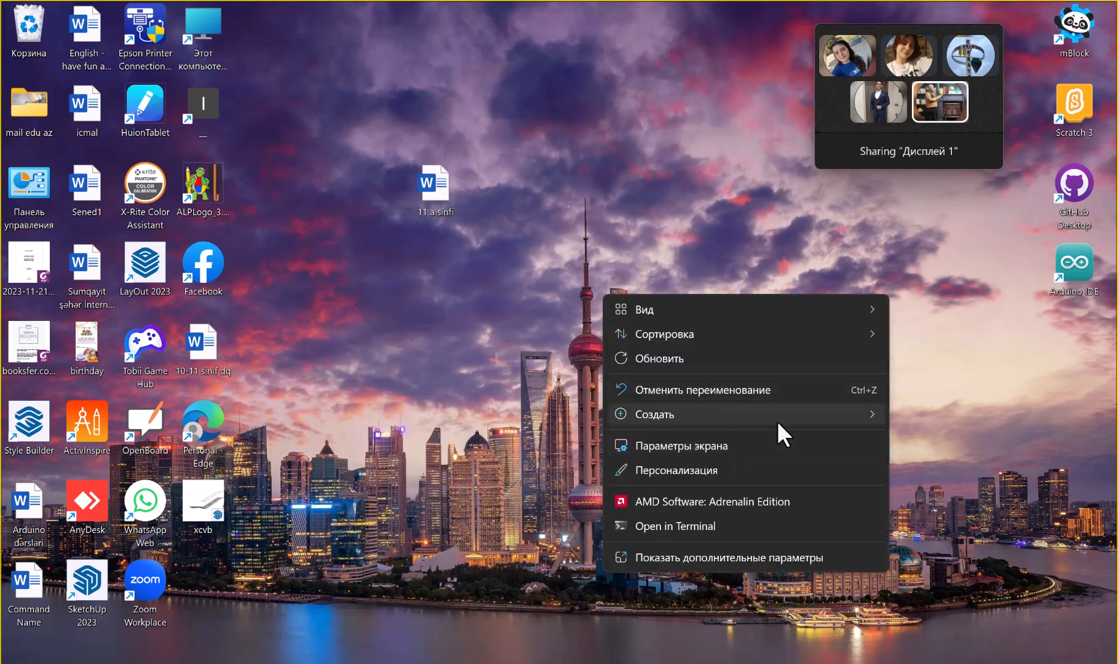
mouse_move(759, 418)
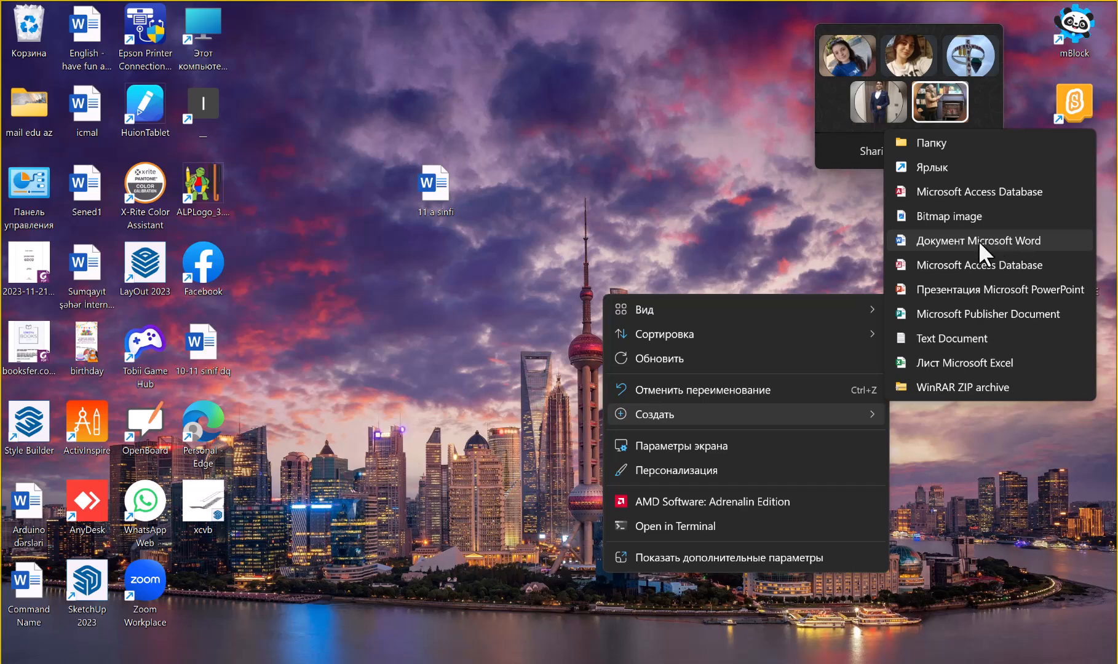
left_click(553, 243)
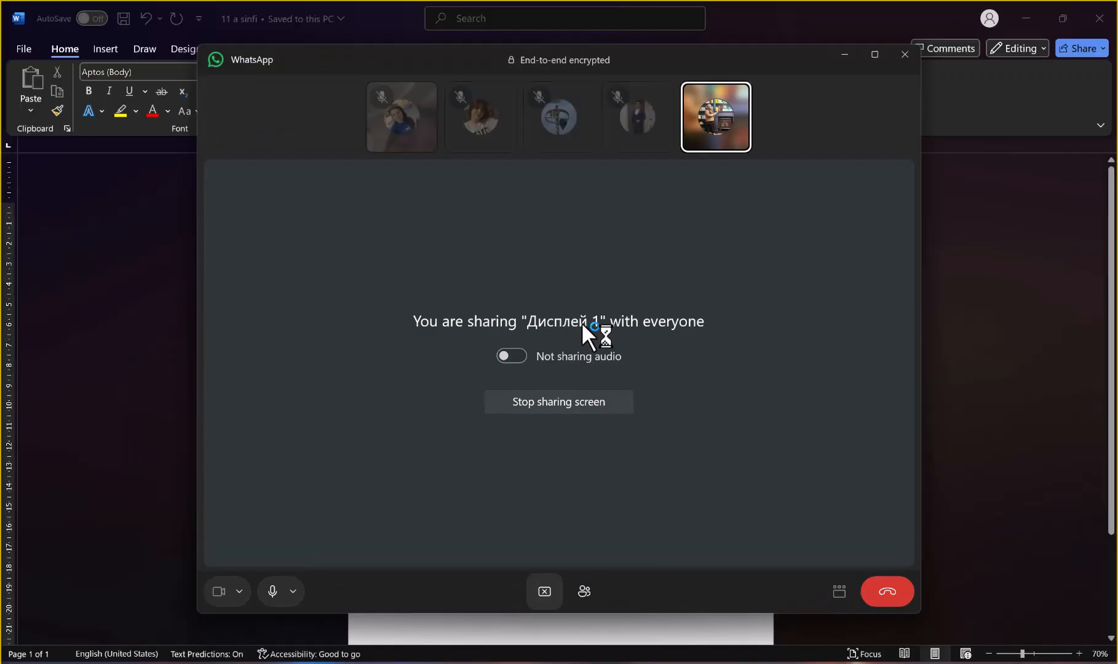
Bring the open "11 a sinfi" document into view, inspect its page, and close it
left_click(854, 49)
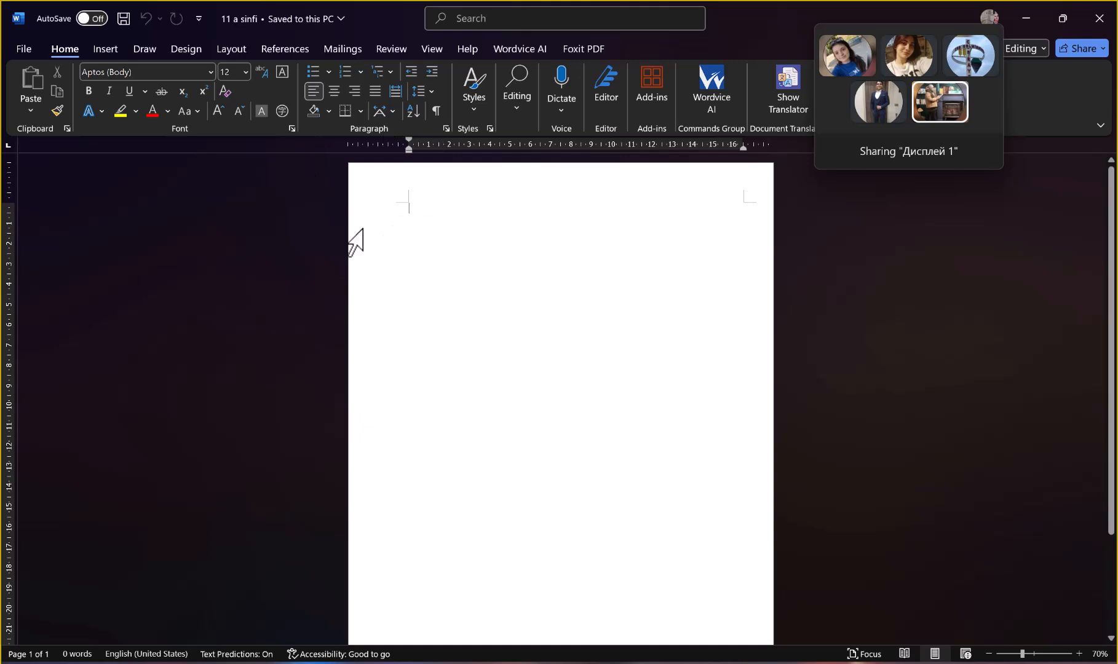
scroll(350, 241, "up", 5)
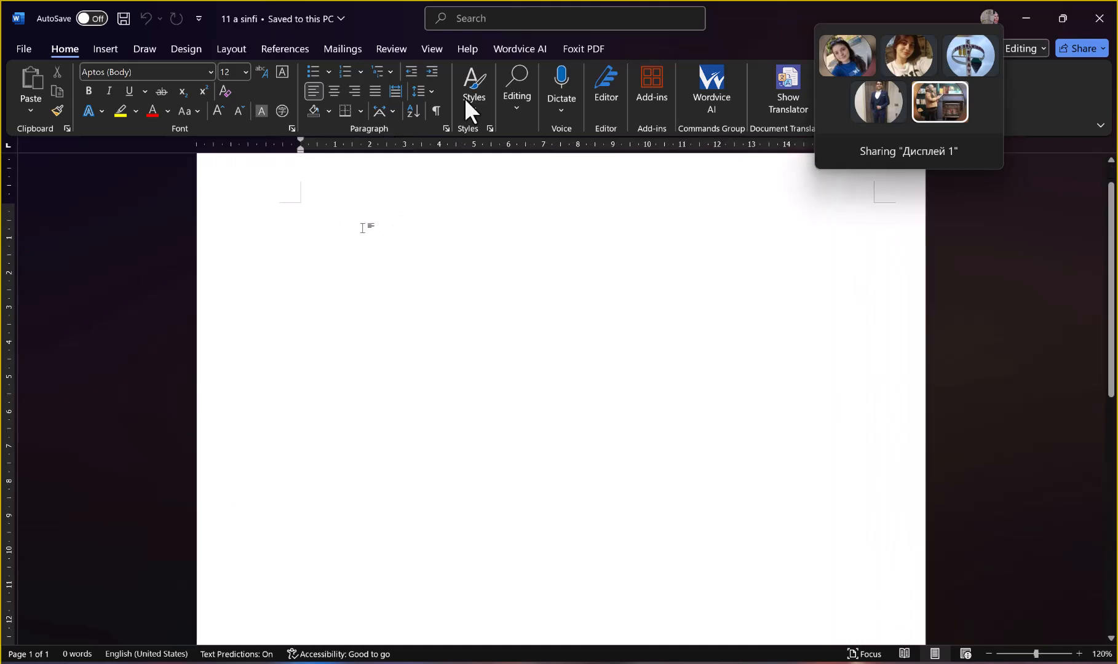
left_click(1099, 19)
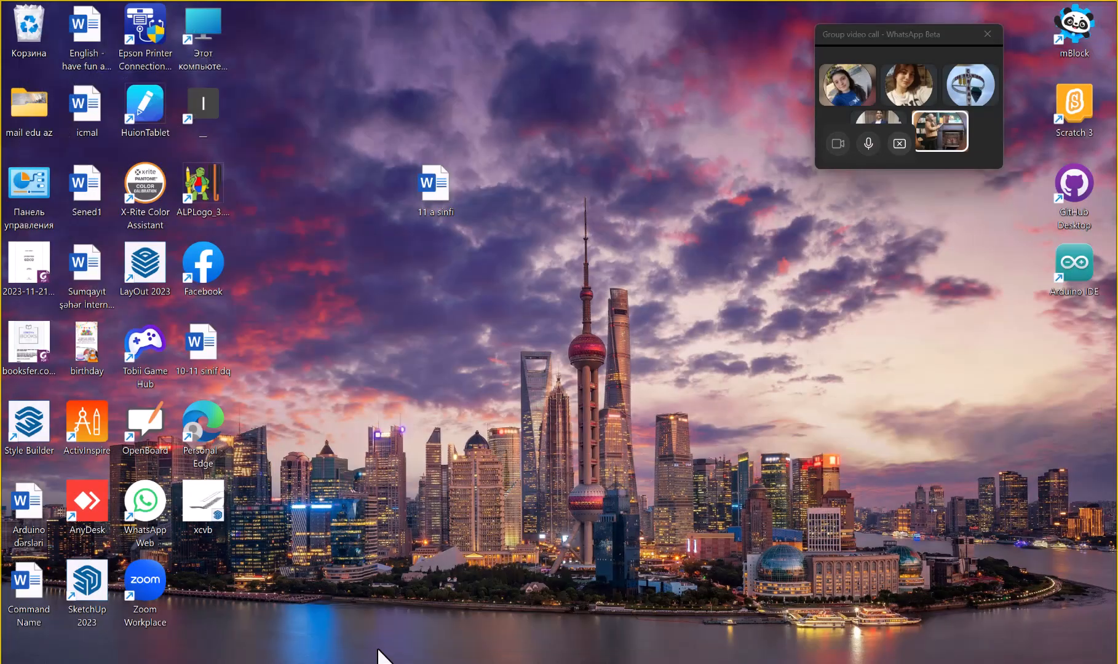
Find Word through the system search and launch it
left_click(317, 661)
type("wo")
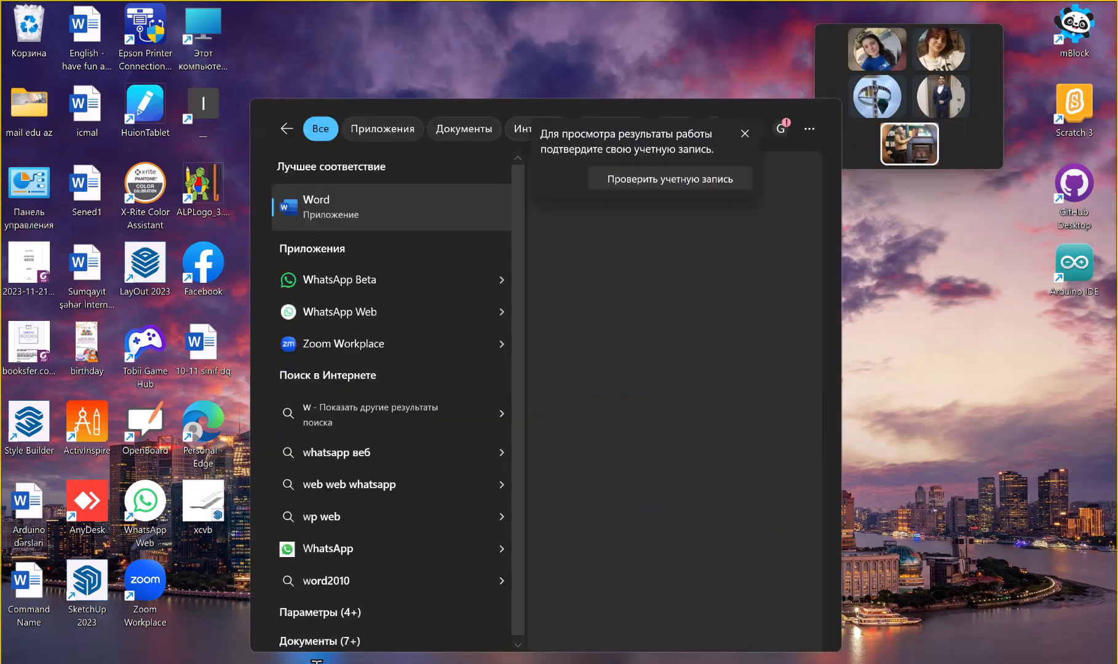
left_click(354, 200)
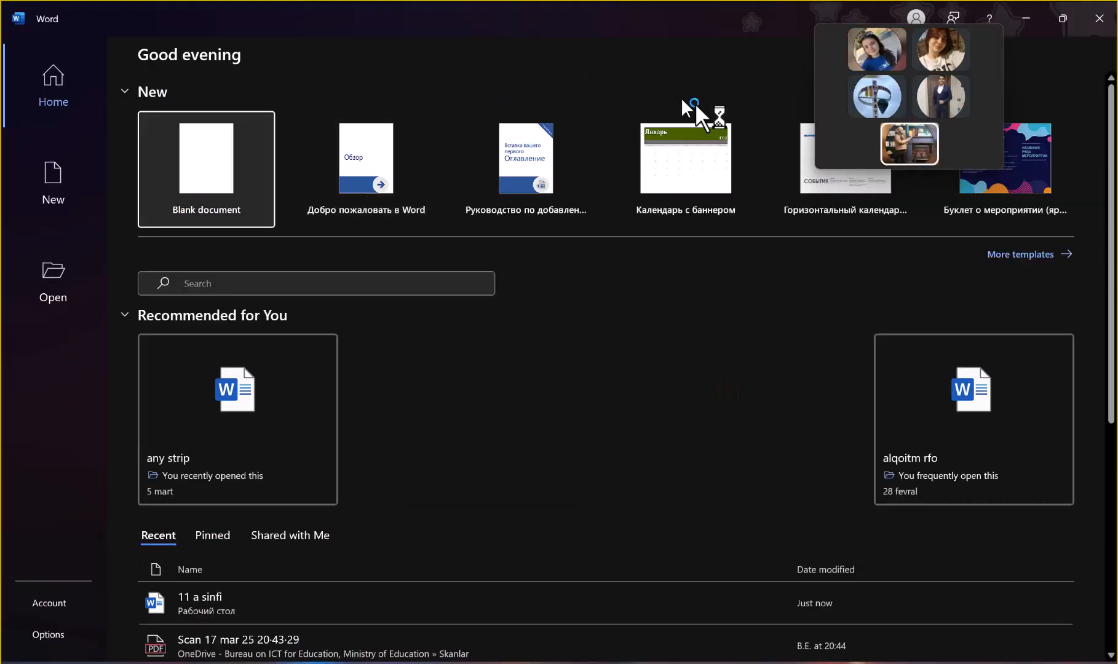
Minimise the Word start window and restore it to the screen
left_click(1020, 25)
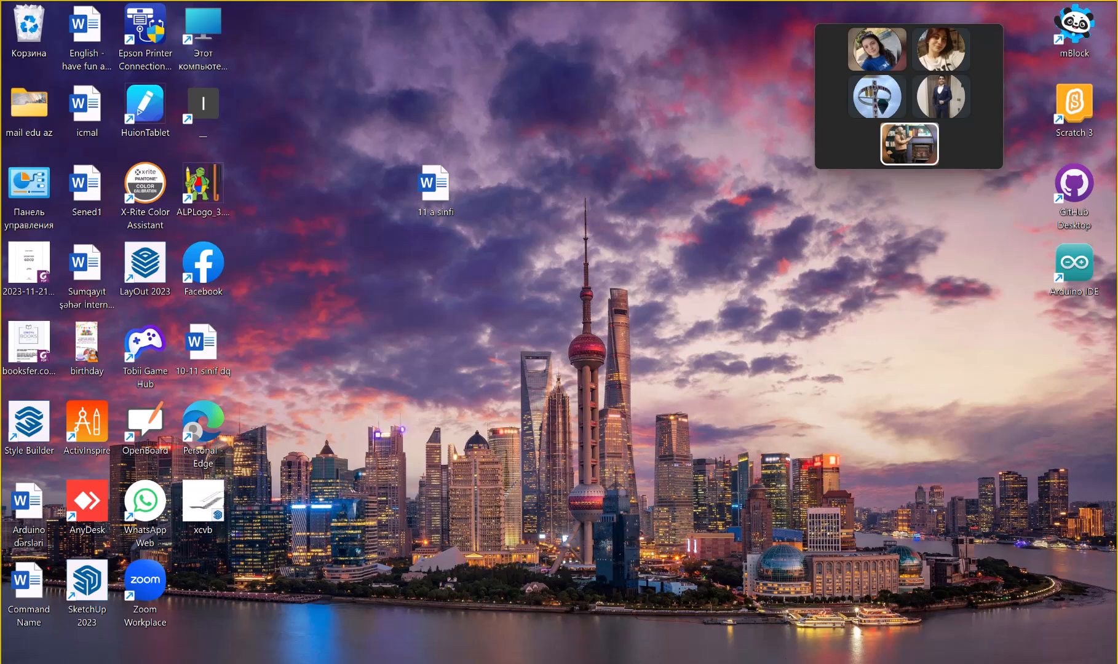
mouse_move(805, 663)
left_click(802, 606)
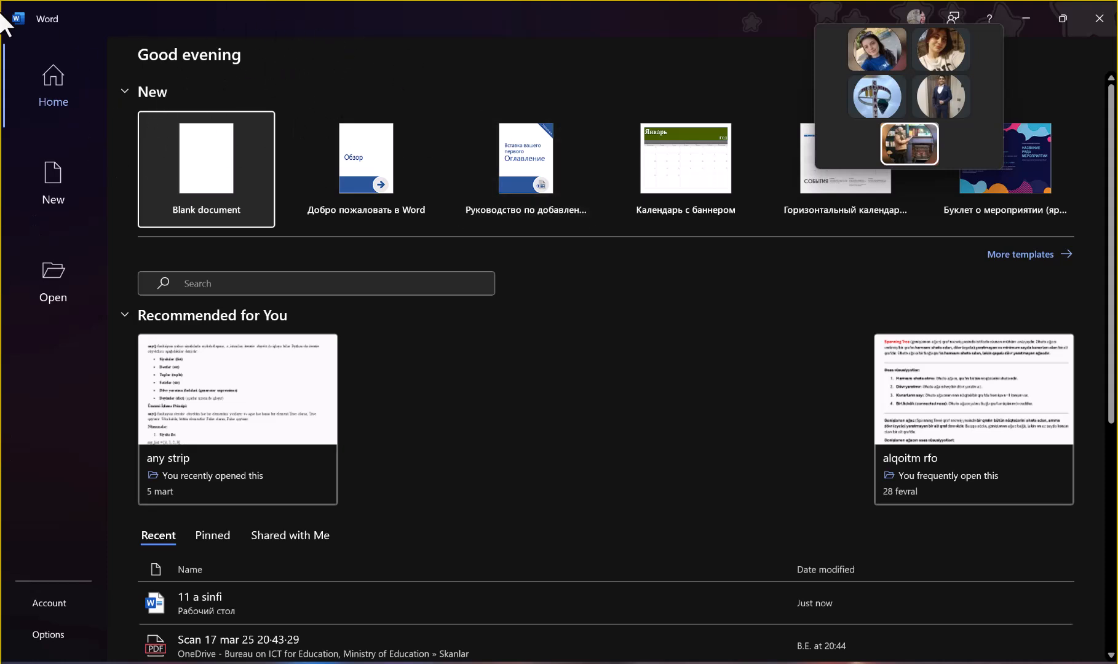
Select Word's Home page and move the group video call window clear of the template thumbnails
left_click(74, 75)
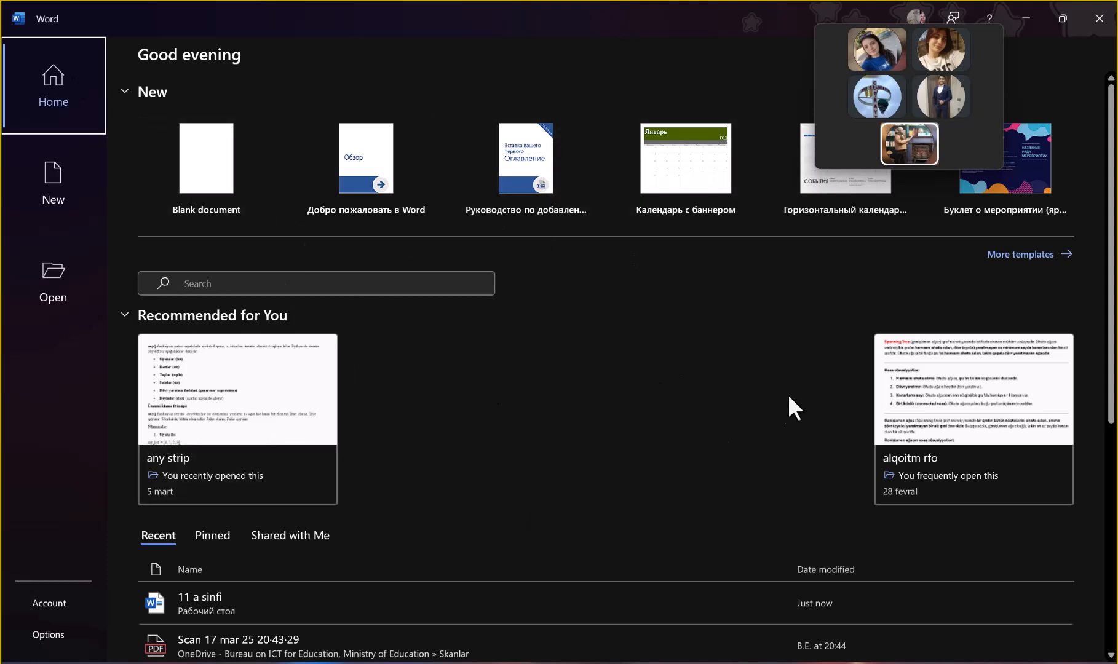
left_click_drag(892, 46, 1005, 368)
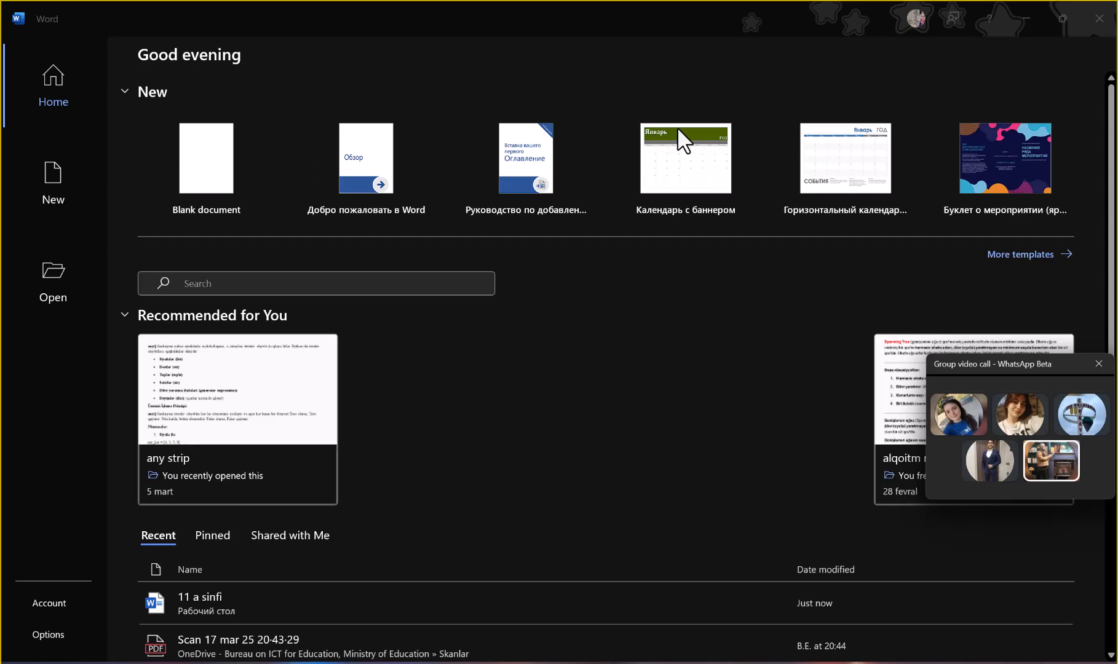
Show more templates and browse the full gallery of new document templates
left_click(1044, 256)
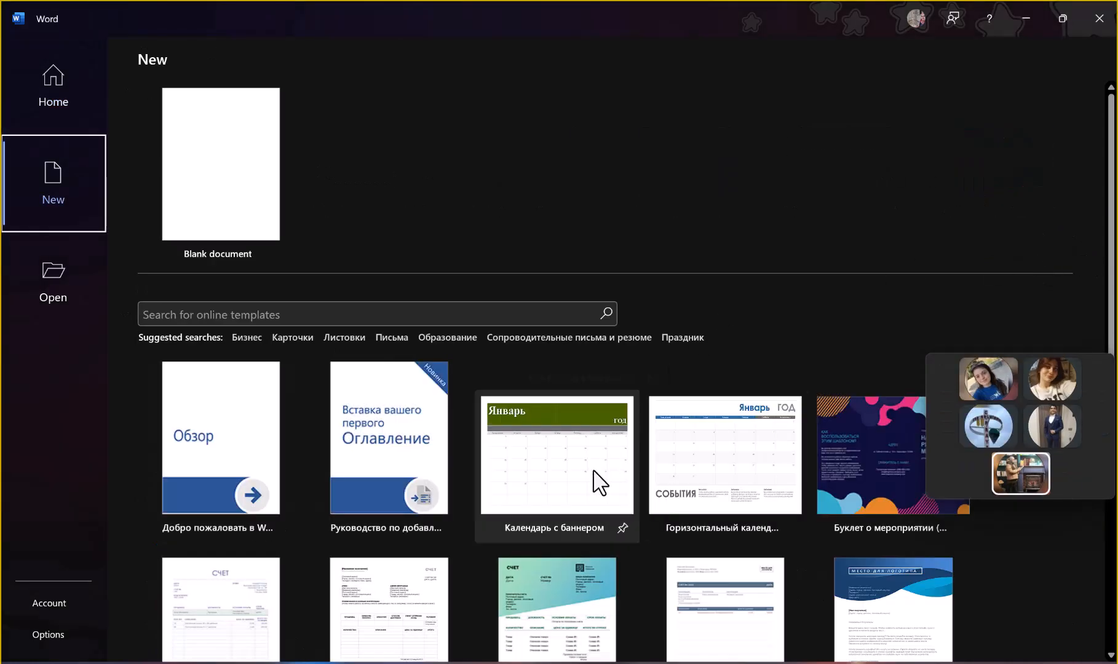
scroll(594, 481, "down", 8)
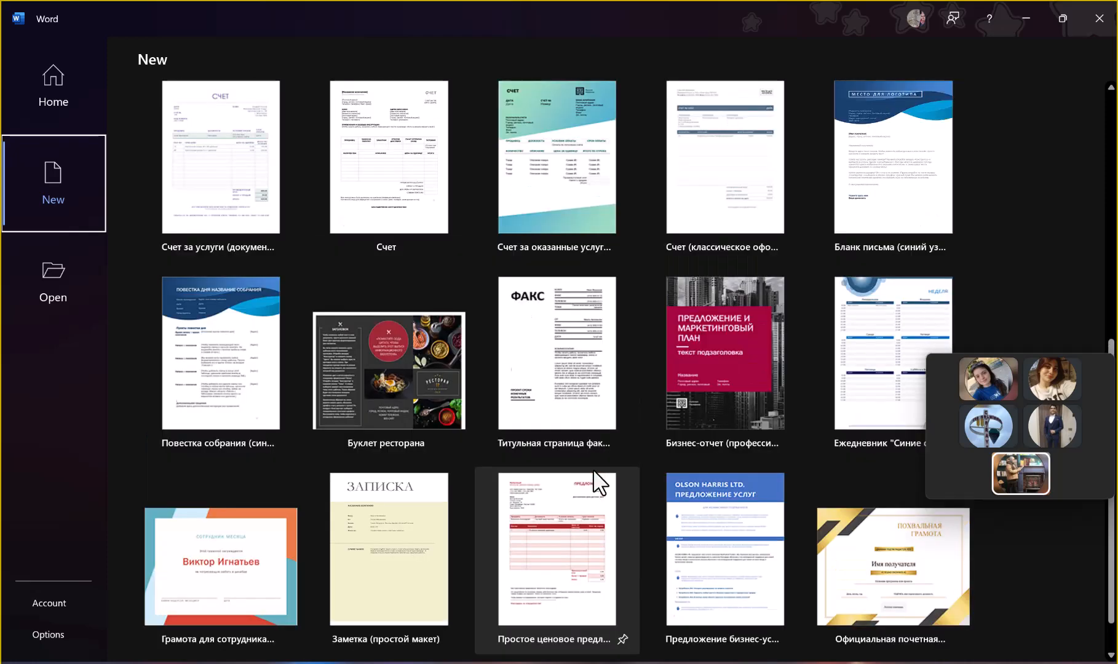
scroll(599, 483, "up", 8)
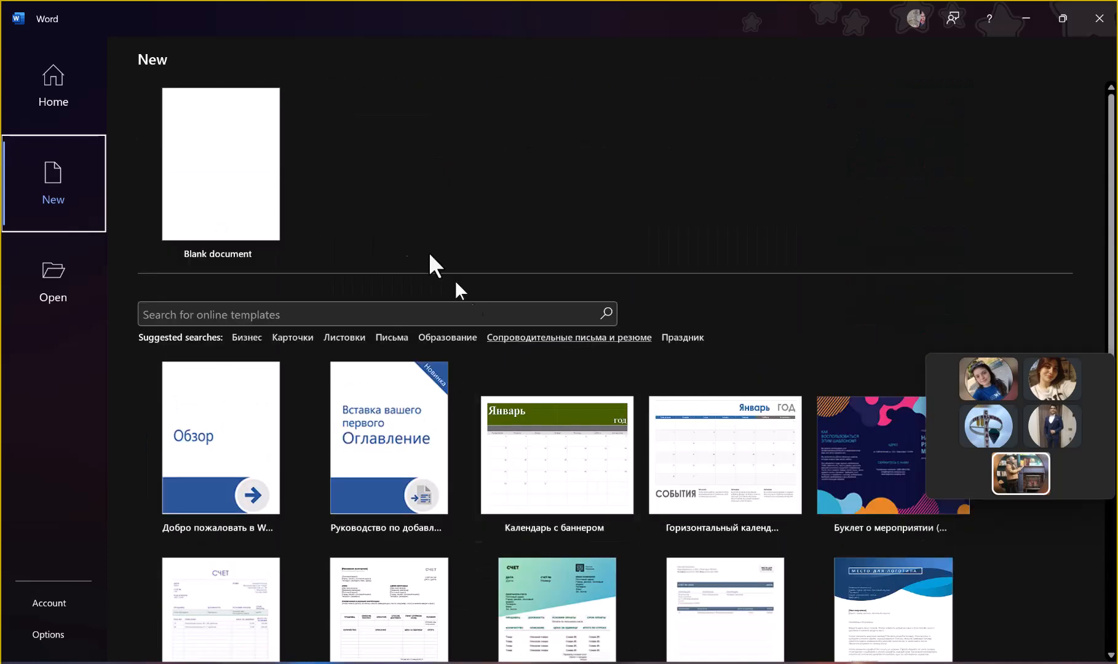
Browse the online templates suggested under "Карточки" and return to the full template gallery
left_click(292, 338)
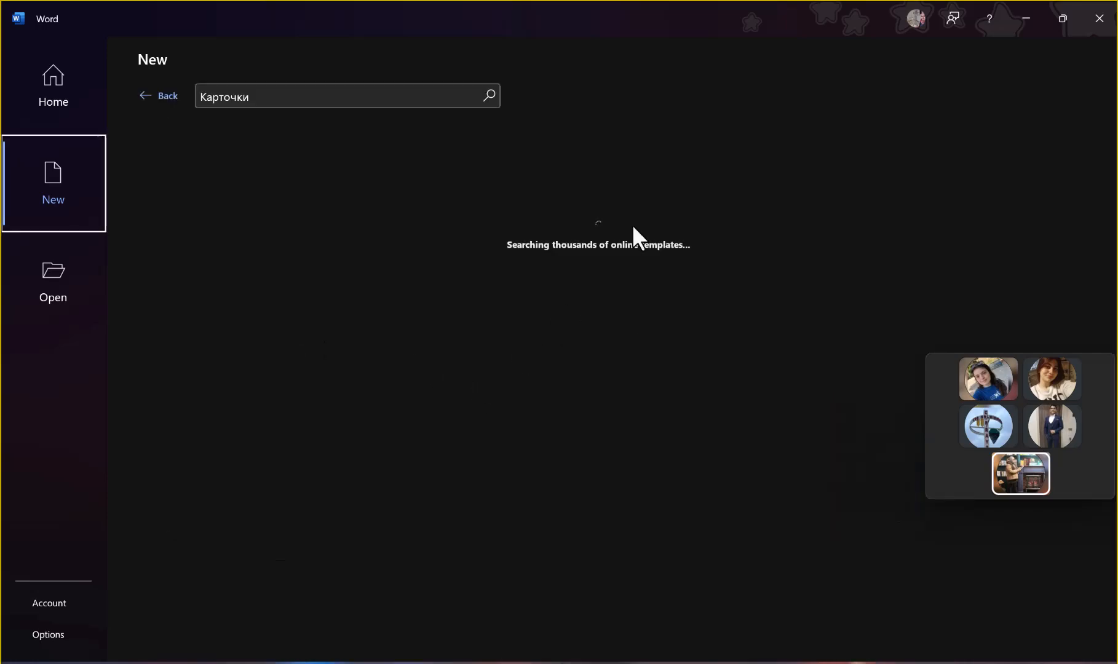
scroll(633, 227, "down", 3)
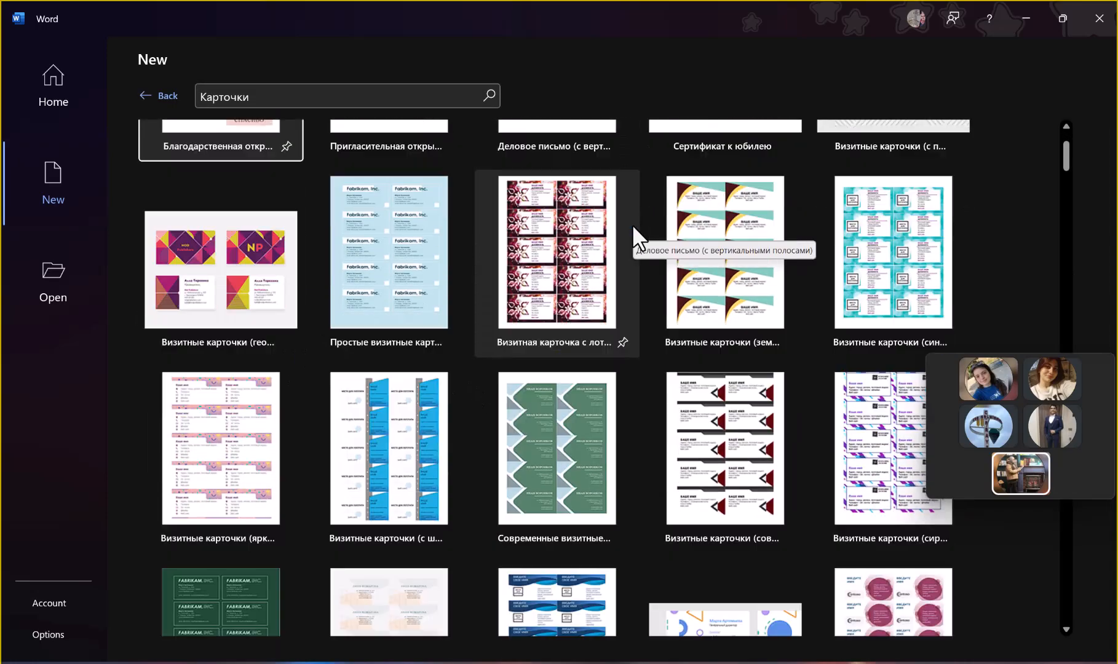
scroll(632, 224, "down", 10)
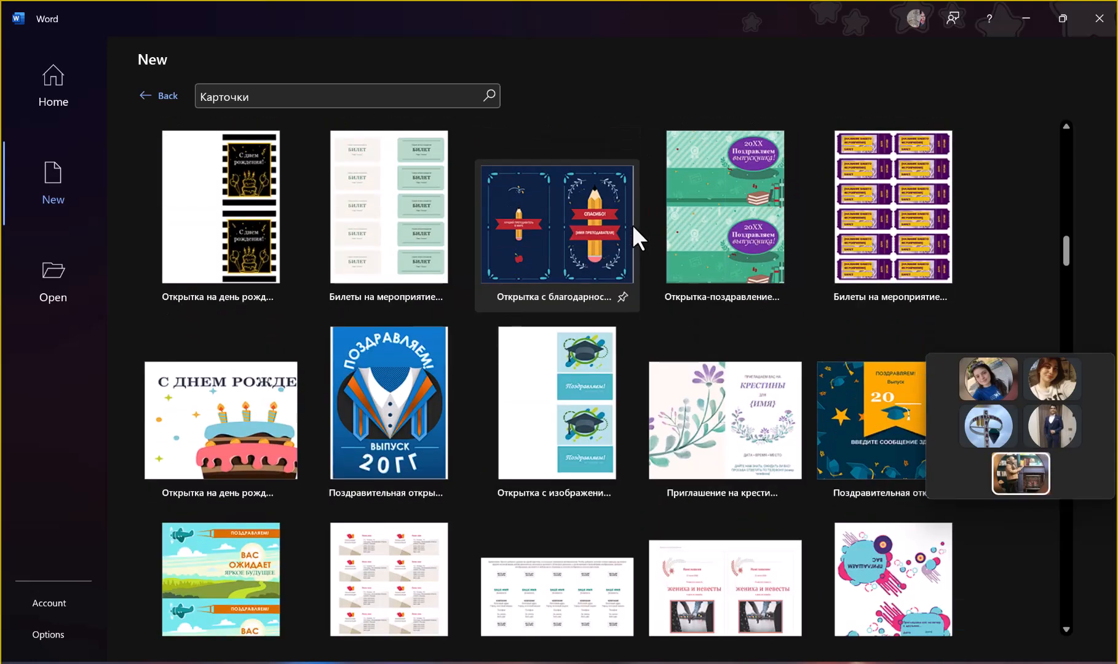
scroll(356, 310, "up", 8)
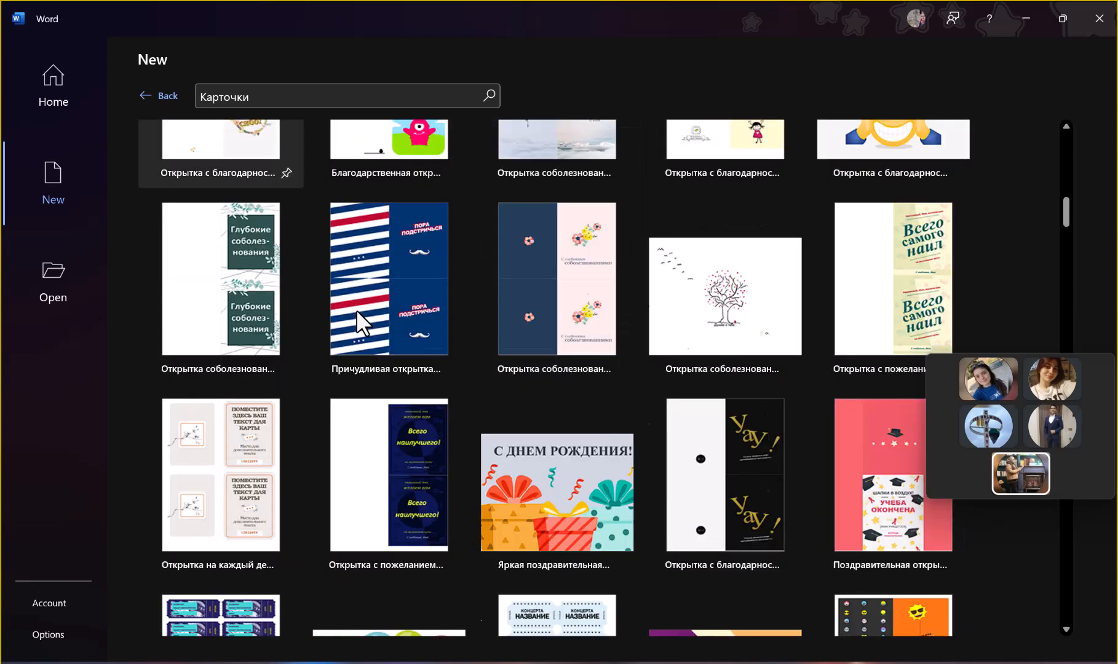
scroll(356, 310, "up", 3)
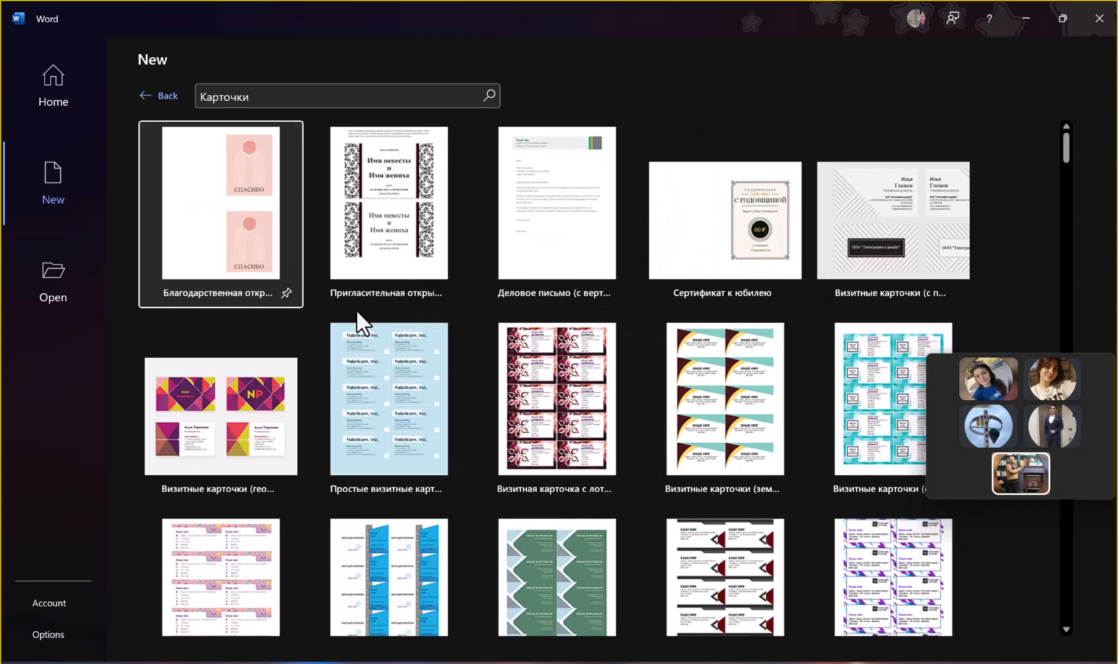
left_click(147, 97)
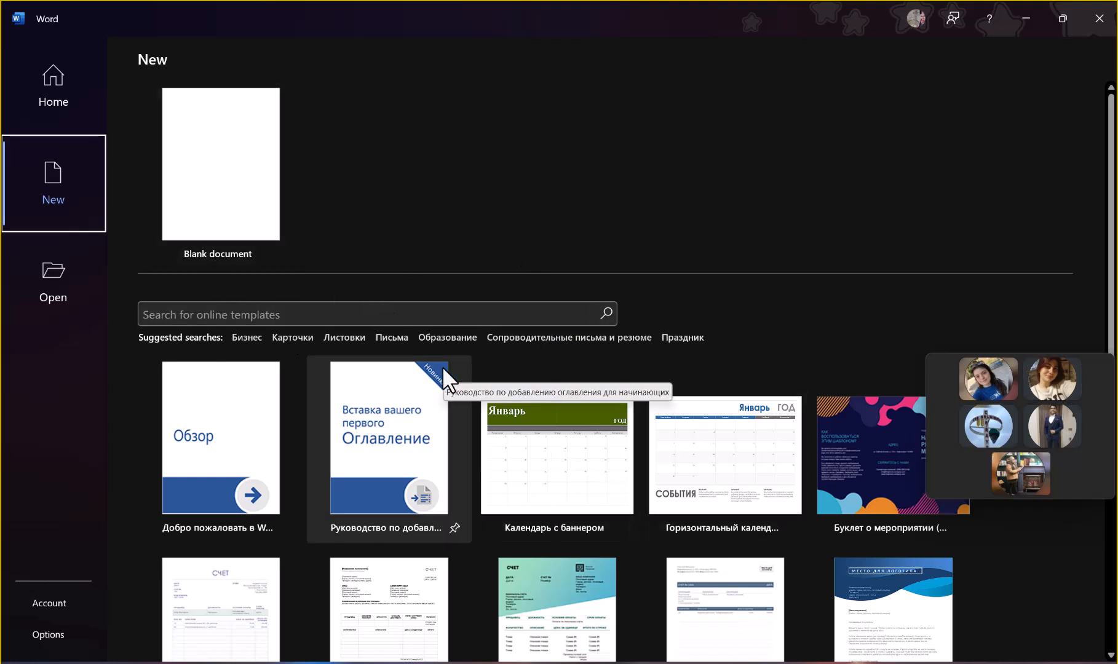
scroll(406, 507, "down", 10)
scroll(400, 496, "up", 10)
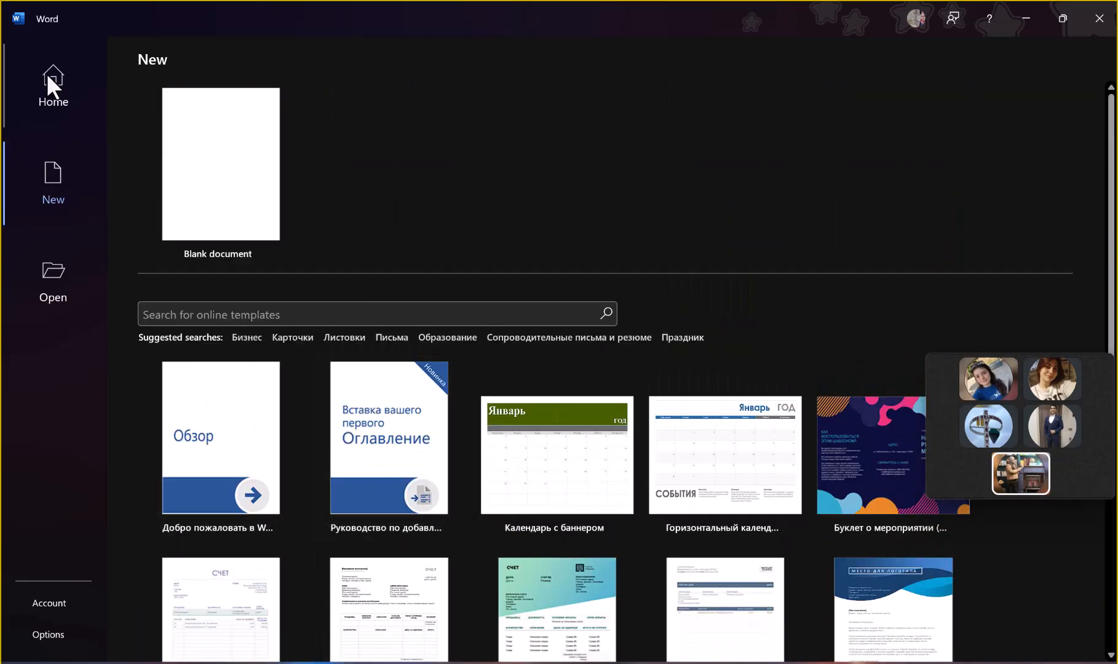
Return to Word's Home page and look through its recommended and recent documents
left_click(49, 77)
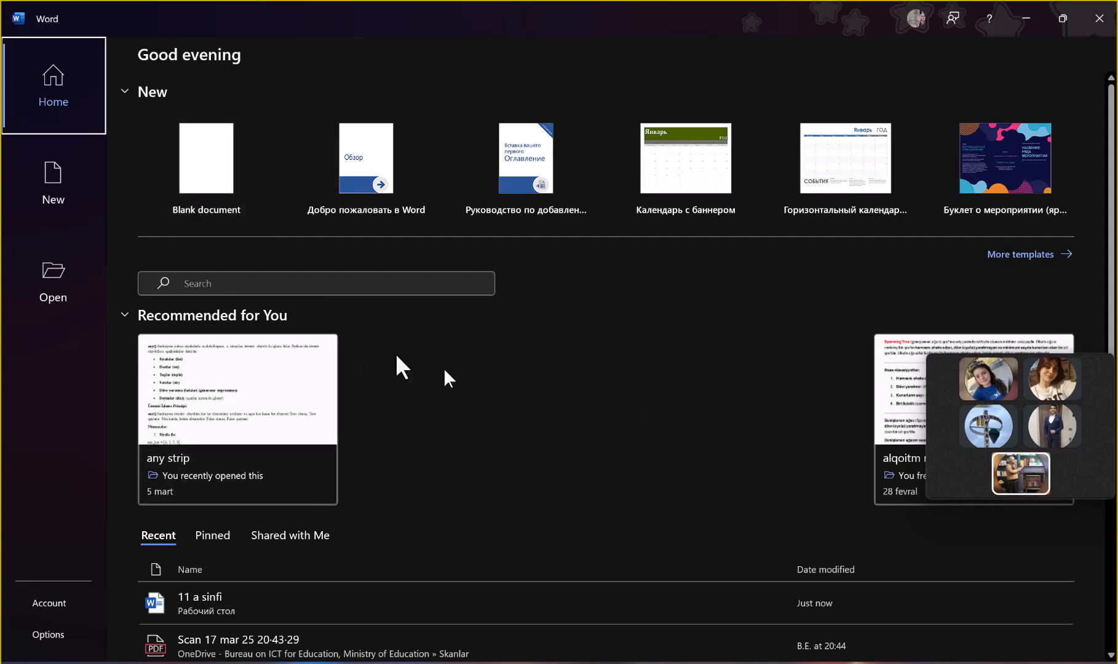
scroll(237, 360, "down", 3)
scroll(237, 360, "up", 1)
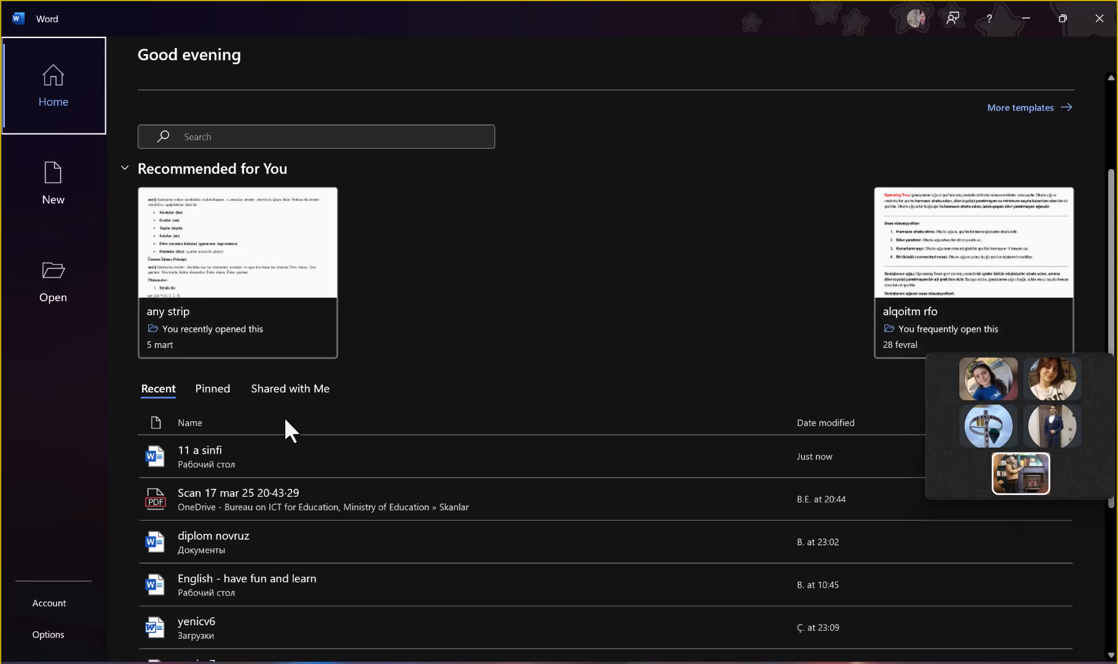
scroll(284, 416, "down", 1)
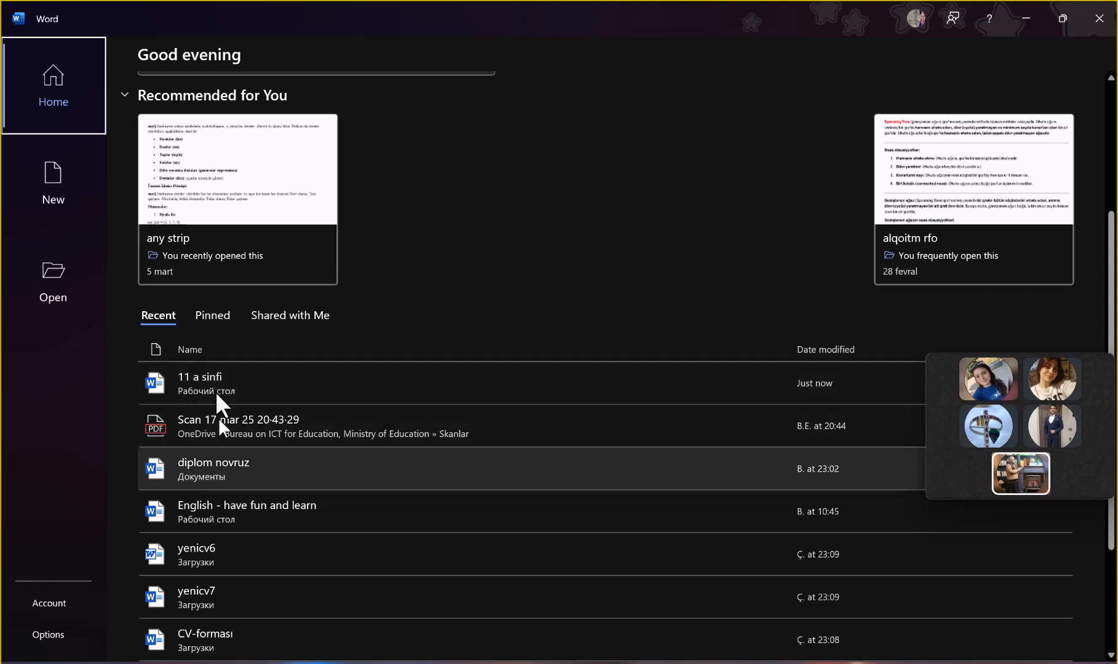
scroll(241, 547, "down", 3)
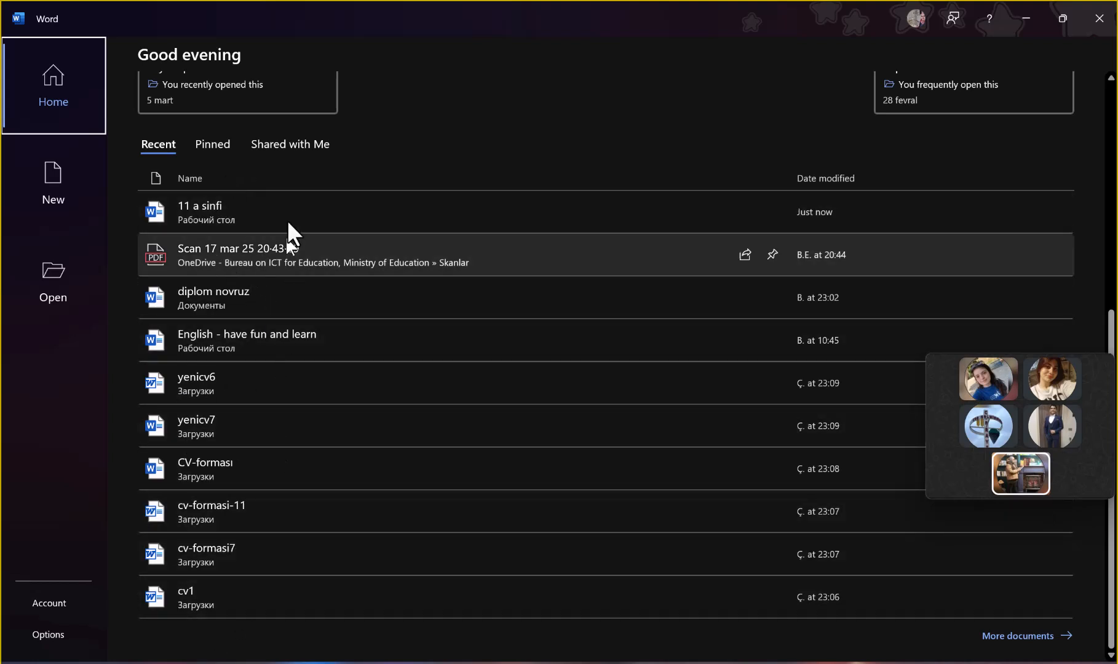
scroll(235, 589, "up", 5)
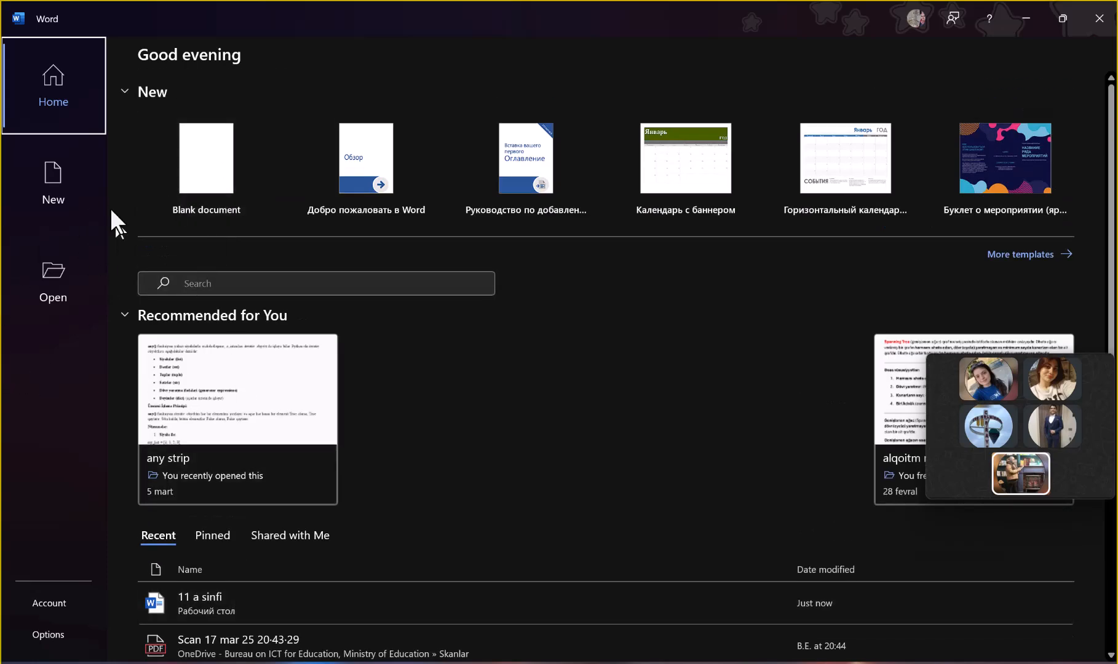
Show the New page and look through its gallery of document templates
left_click(36, 181)
scroll(400, 299, "down", 5)
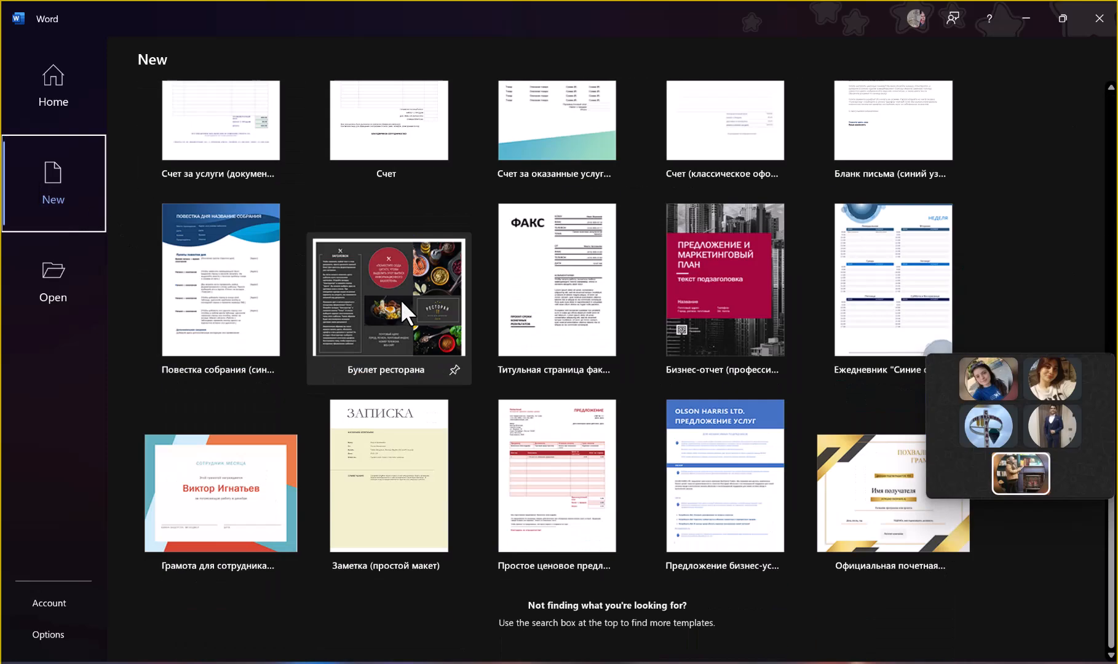
scroll(401, 299, "up", 5)
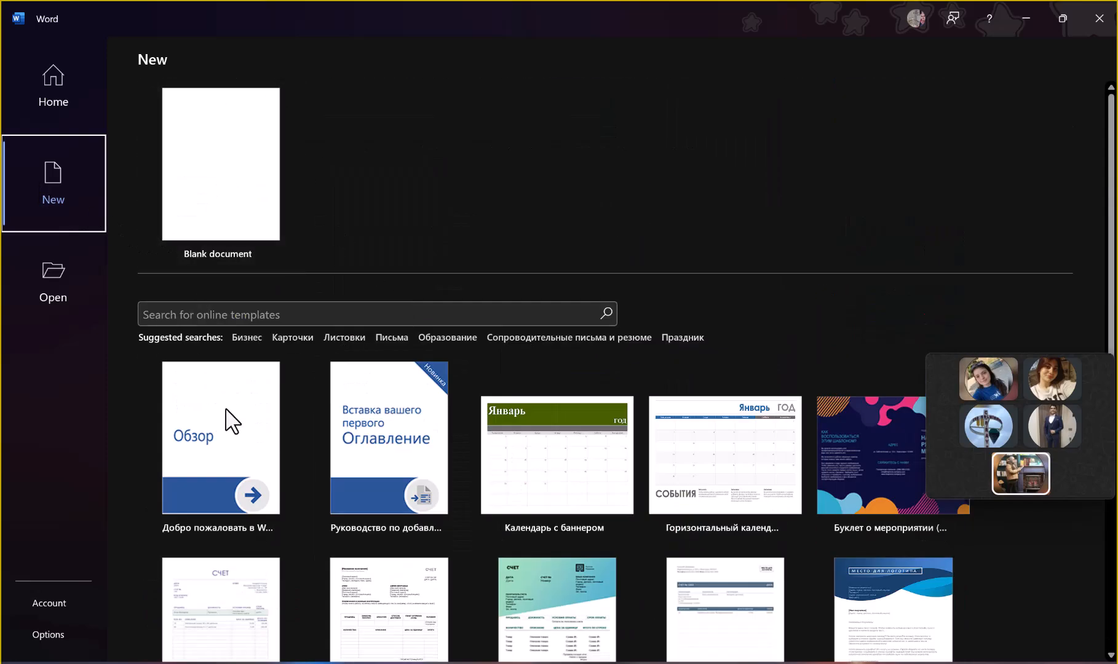
scroll(209, 369, "down", 5)
scroll(270, 393, "up", 5)
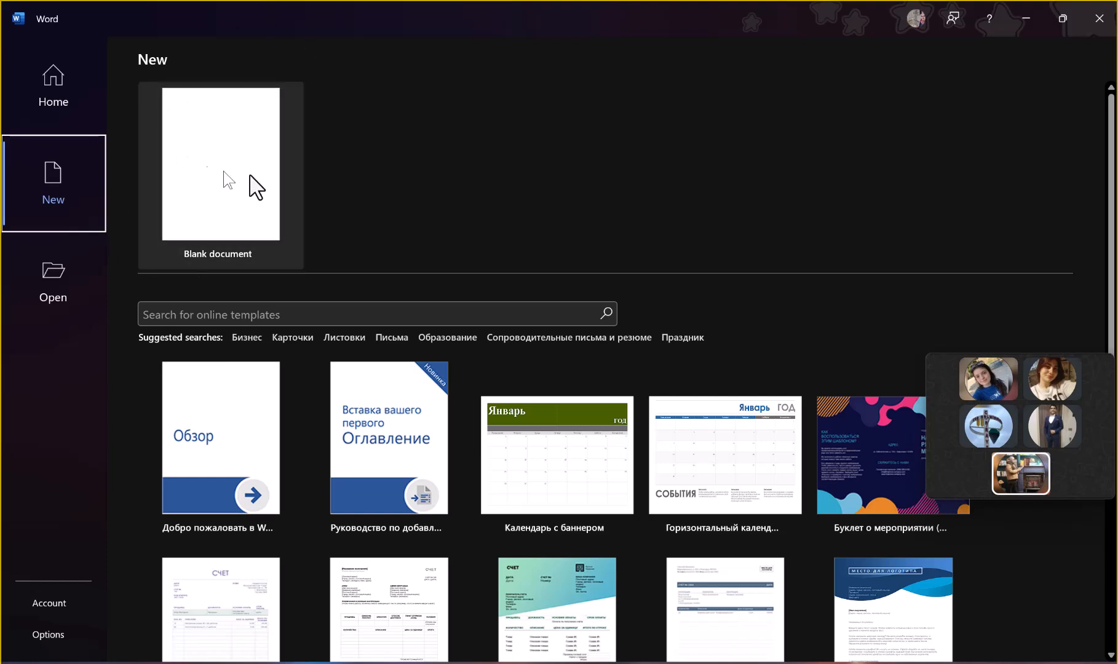
Show the Open page and look through the list of recent documents
left_click(51, 286)
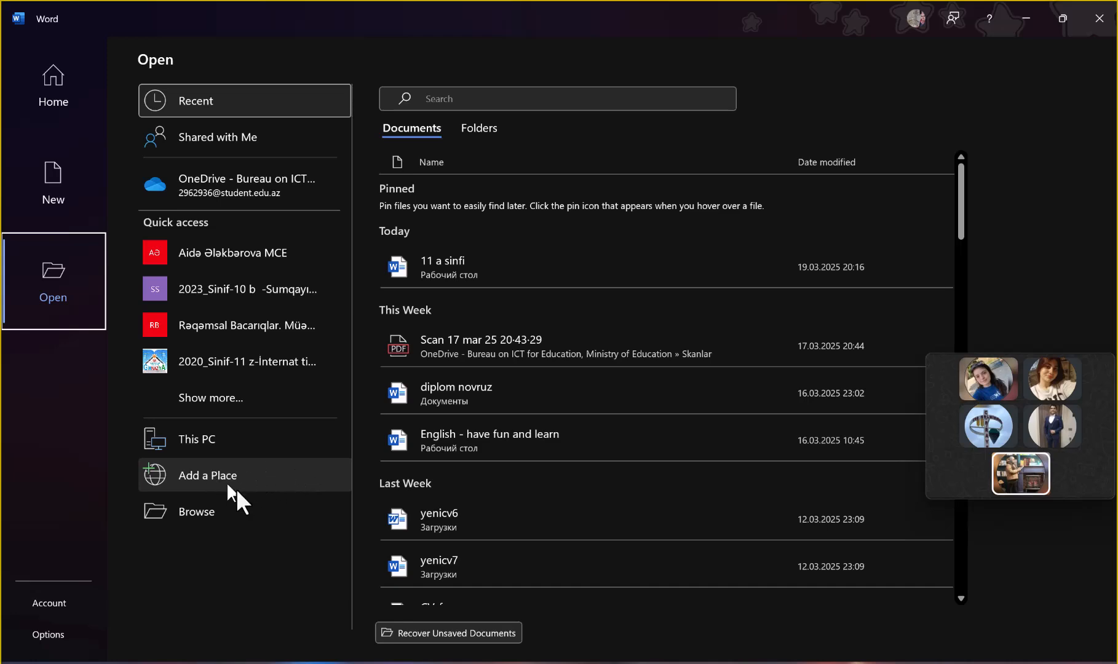
scroll(541, 418, "down", 10)
scroll(540, 416, "down", 10)
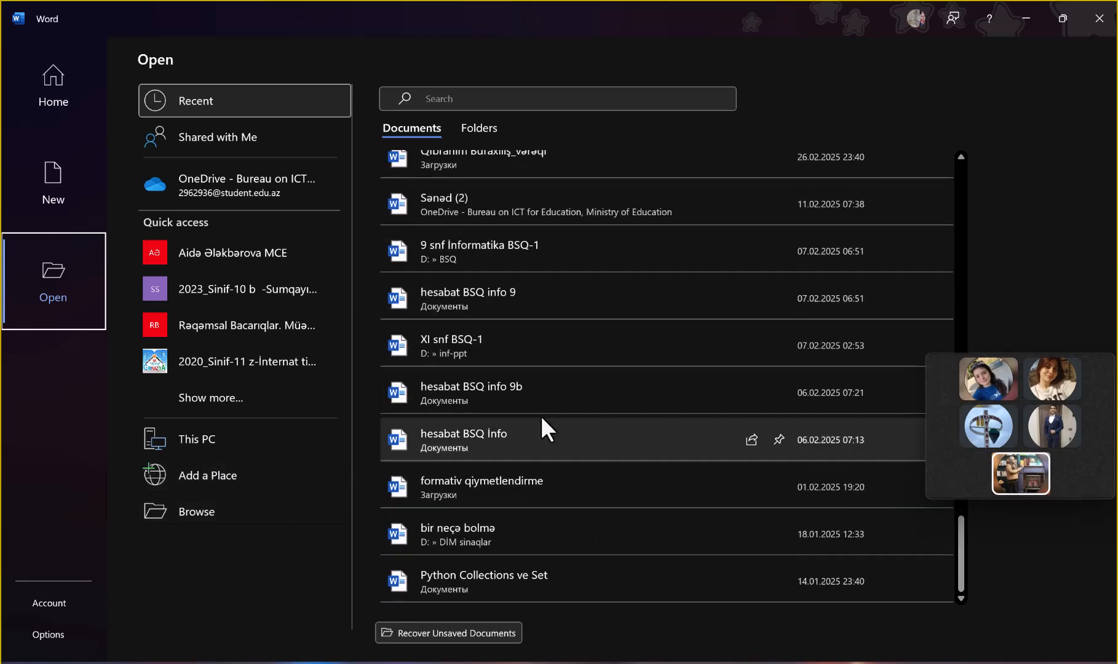
Browse the computer's "Документы" folder for Word files and leave the file dialog without opening anything
left_click(247, 516)
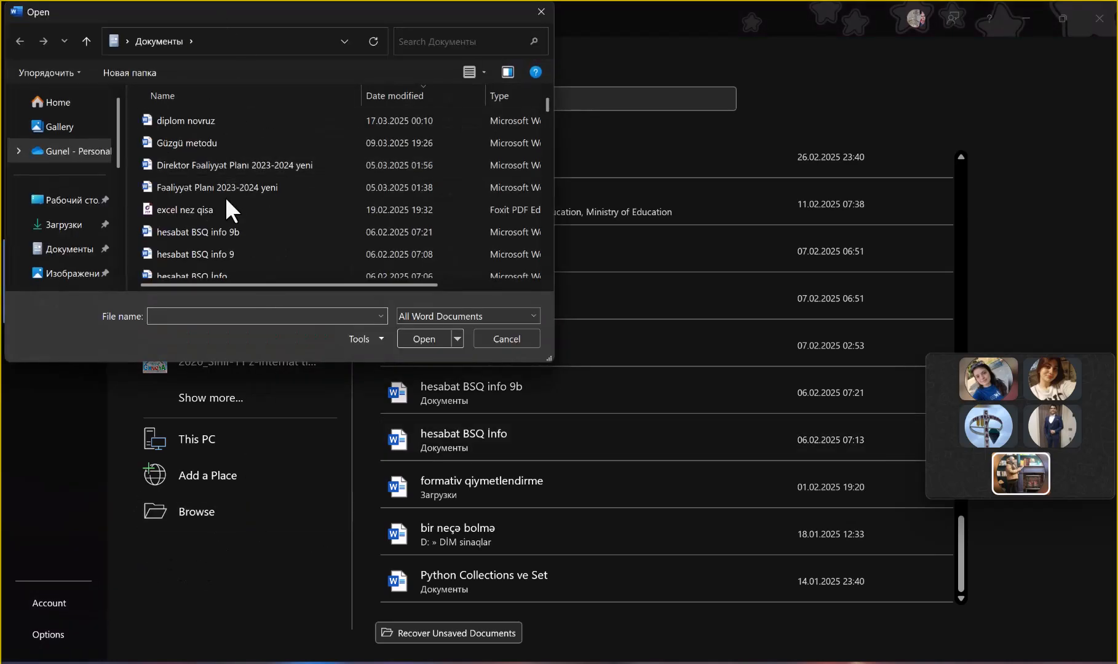
scroll(225, 197, "down", 15)
scroll(225, 196, "up", 15)
left_click(506, 339)
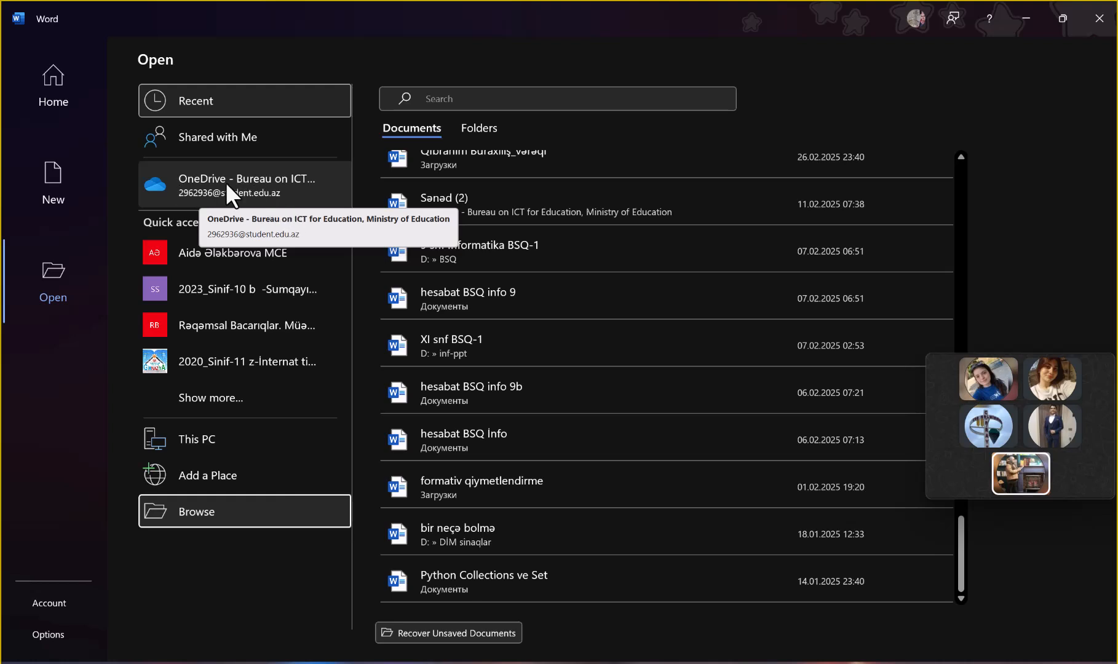
Look through the files in the organization's OneDrive and check the documents listed under Shared with Me
left_click(204, 184)
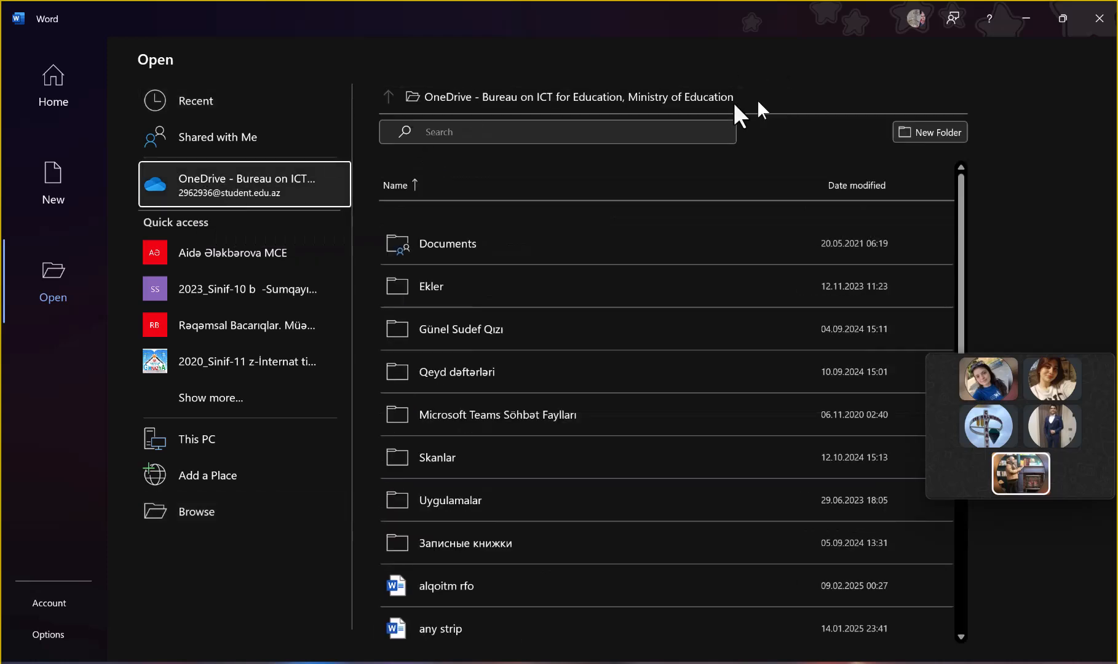
scroll(630, 356, "down", 5)
scroll(629, 355, "up", 5)
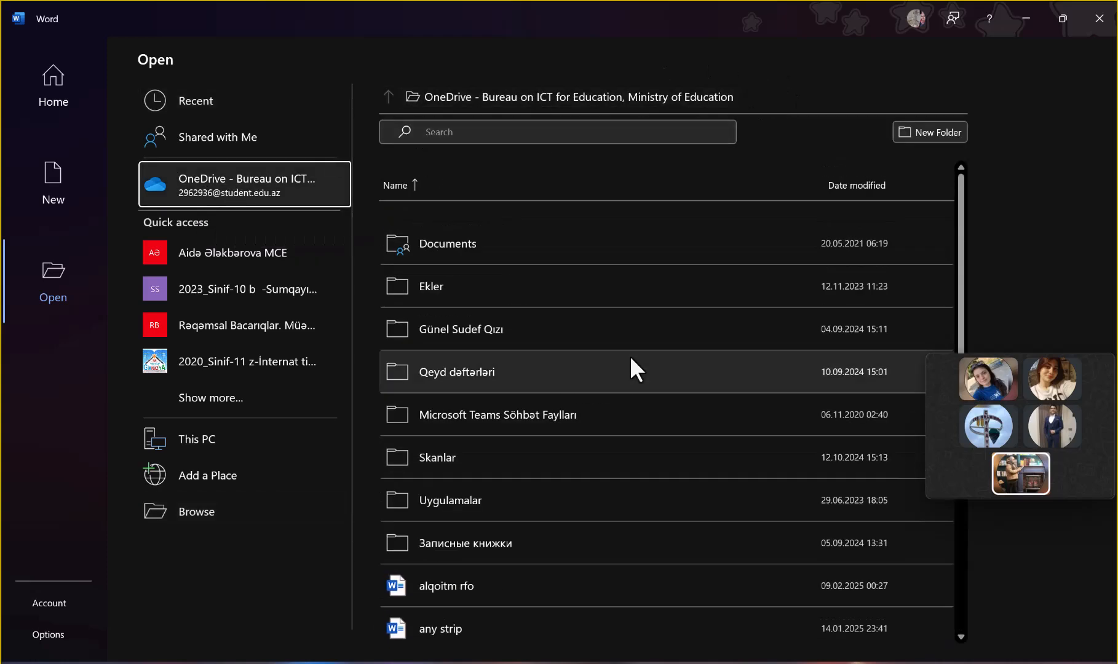
left_click(258, 150)
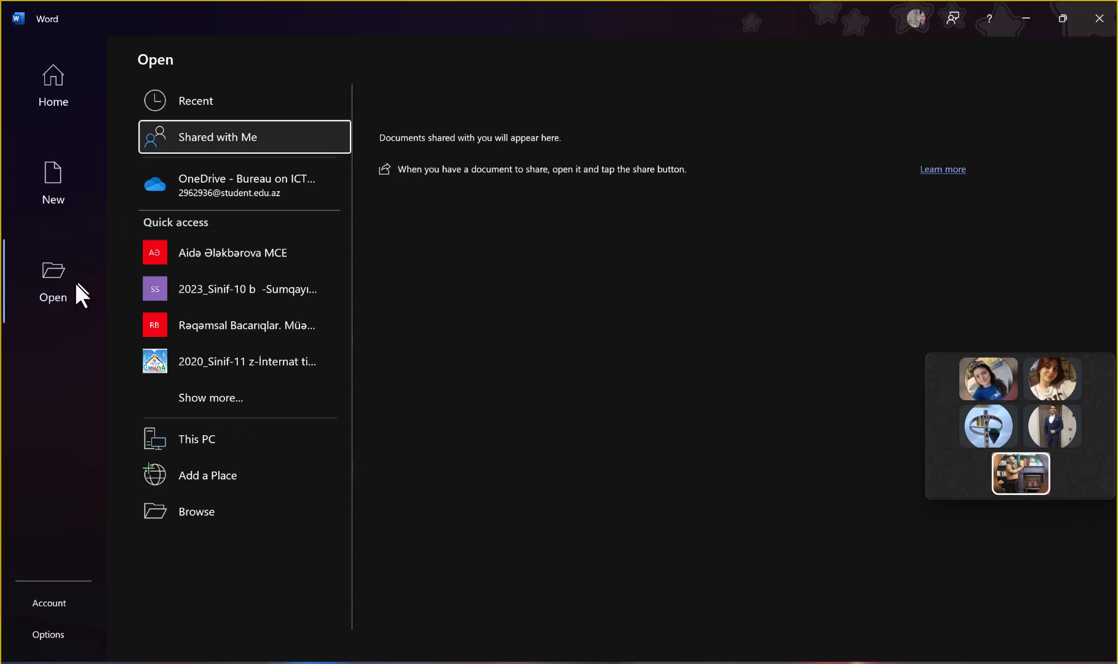
left_click(22, 289)
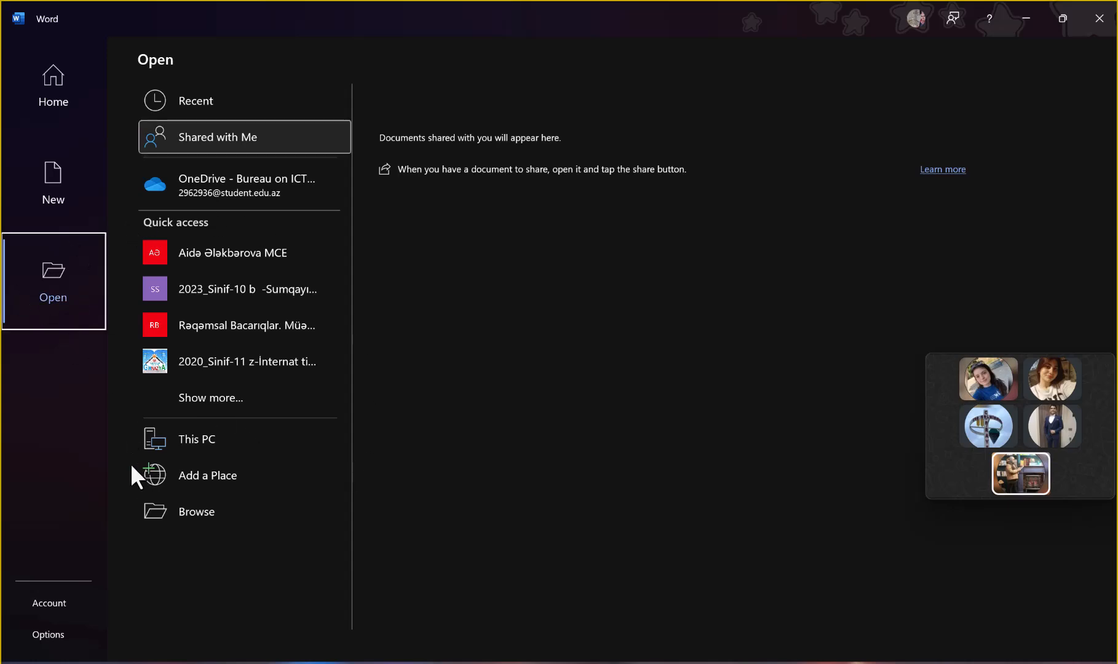
Show Word's Account page and call up the Windows Magnifier briefly, closing it again
left_click(38, 603)
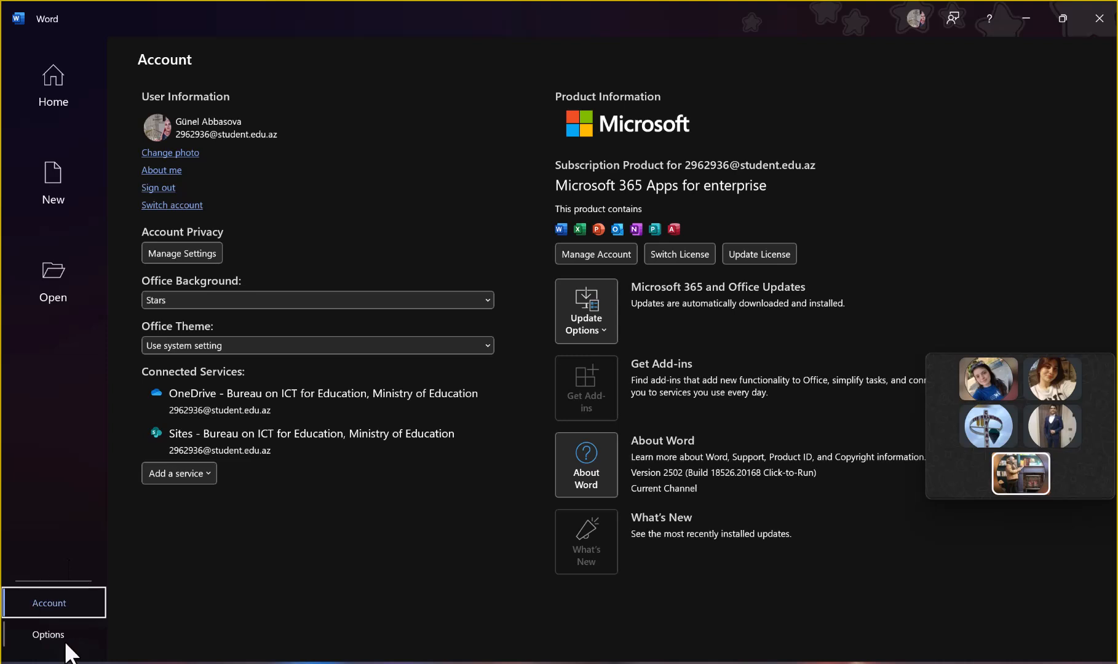
key("super+plus")
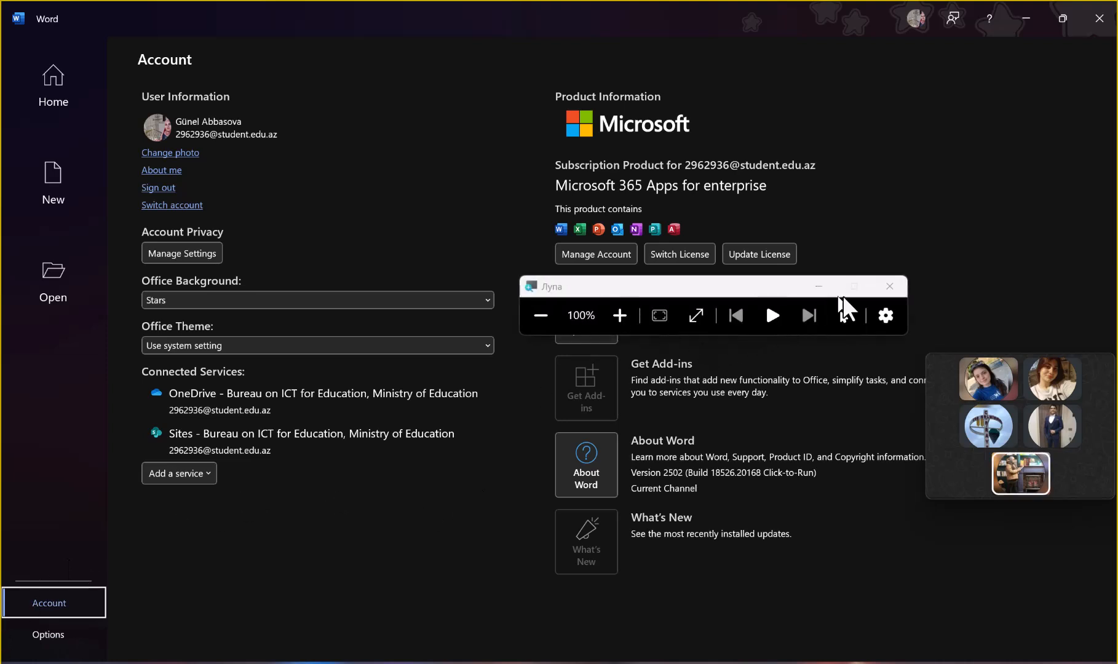
left_click(889, 286)
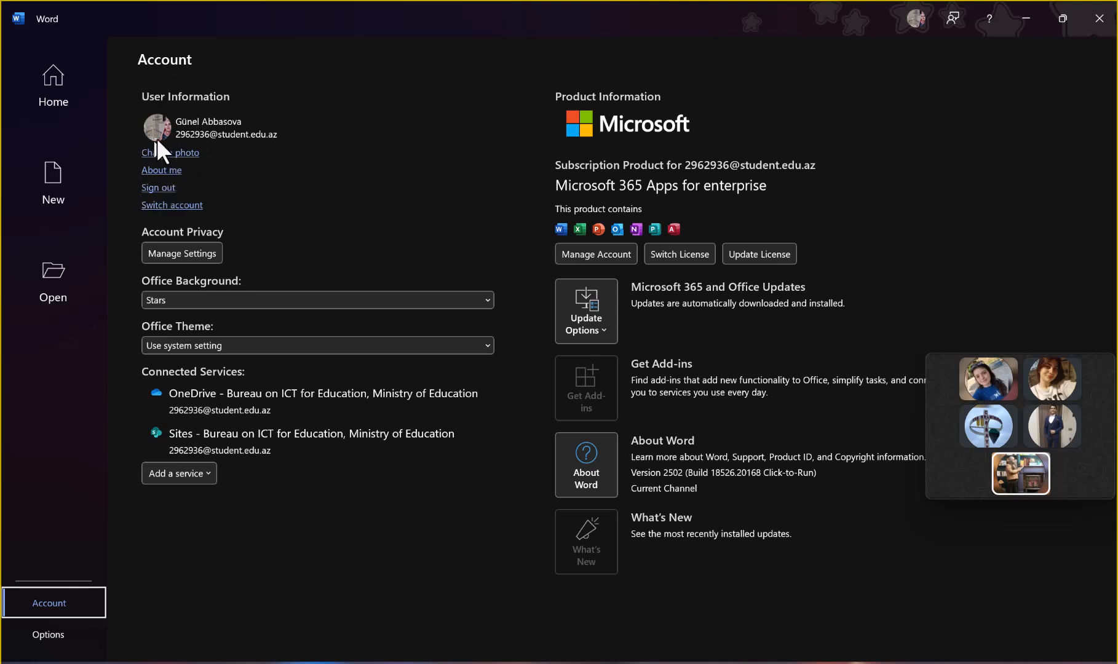
Set the Office background to Tree Rings and the Office theme to White
left_click(210, 297)
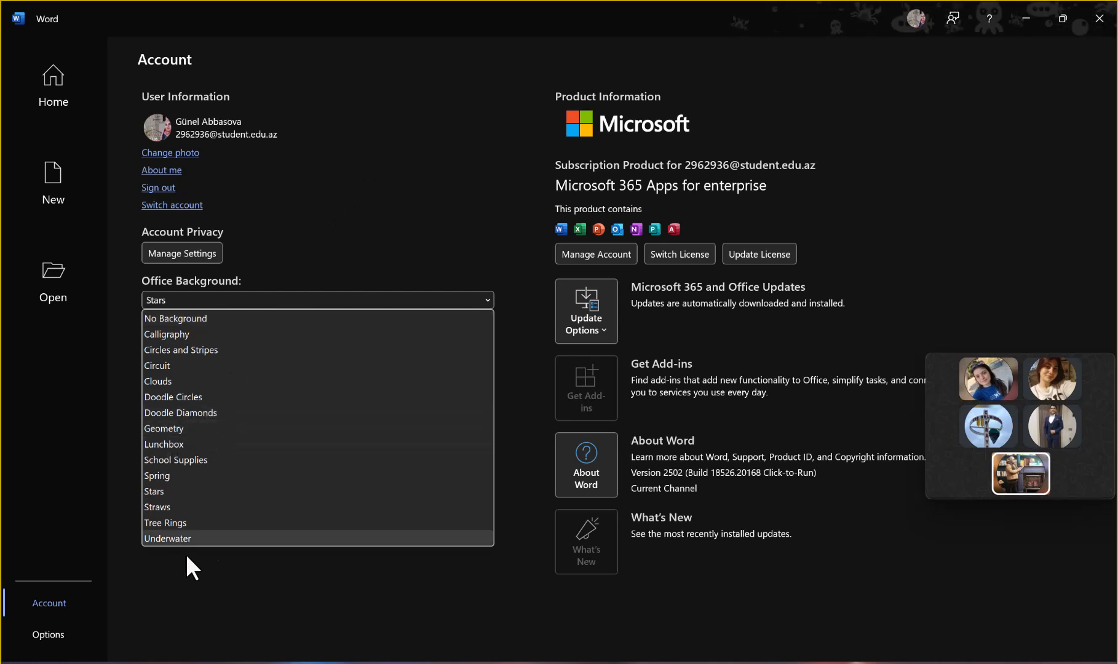
left_click(180, 522)
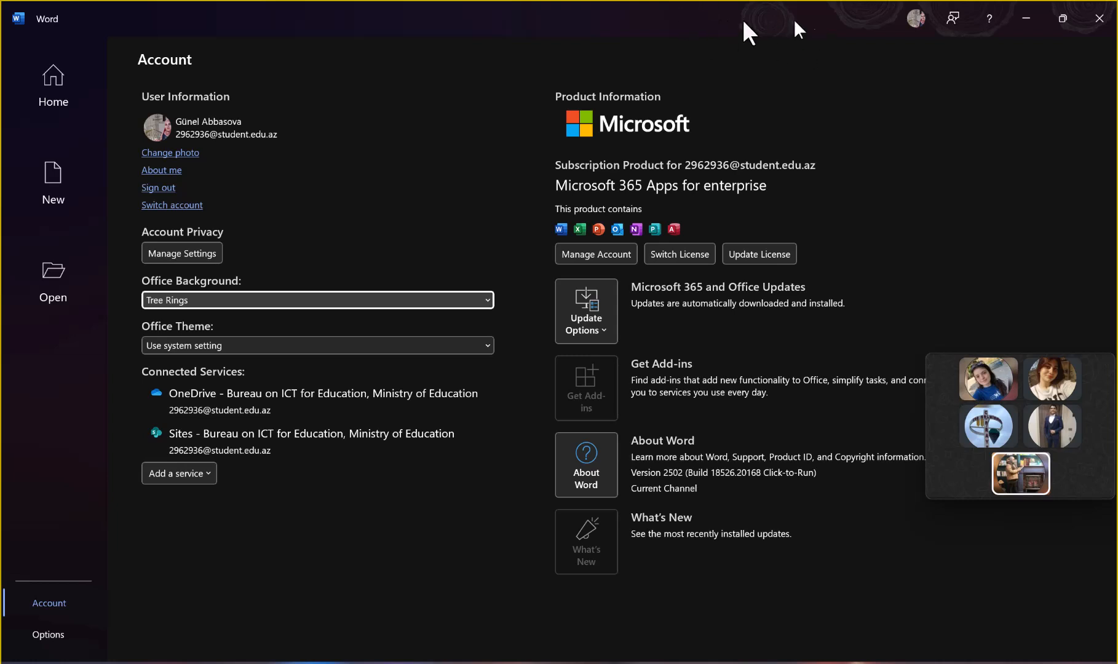
left_click(203, 351)
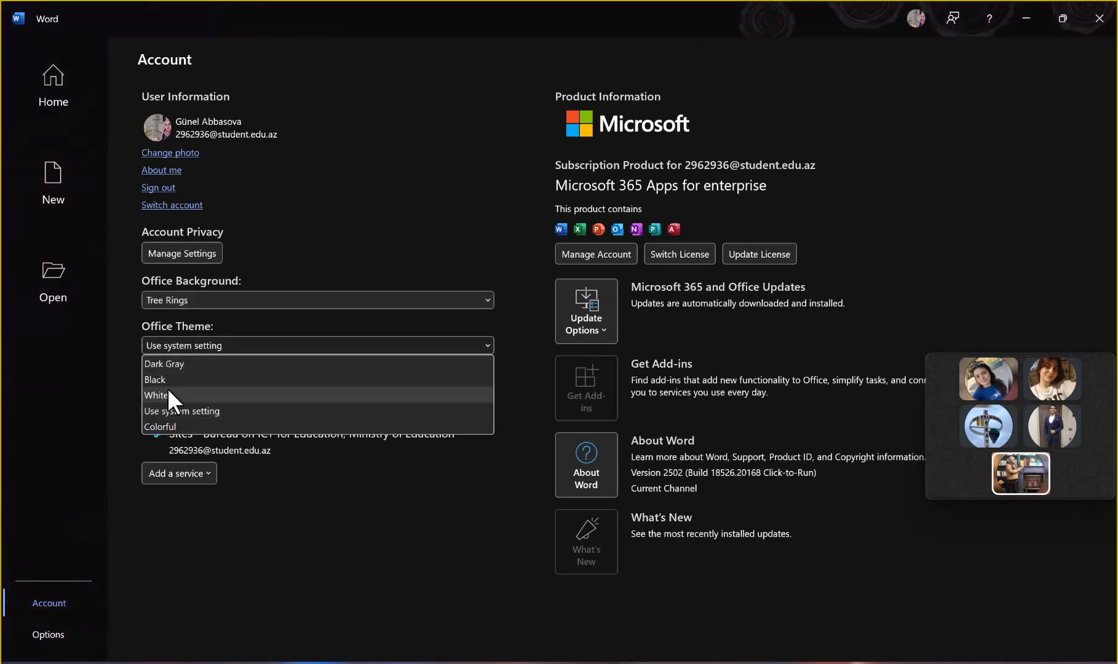
left_click(168, 394)
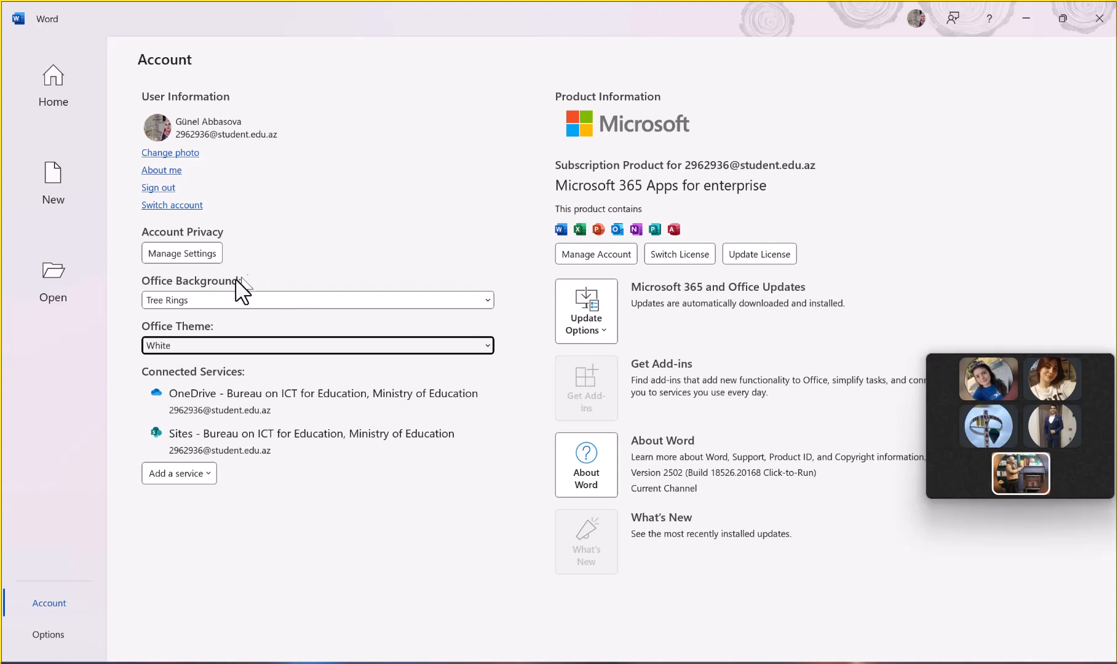
Switch the Office background through Doodle Circles to Stars and reselect the White Office theme
left_click(220, 300)
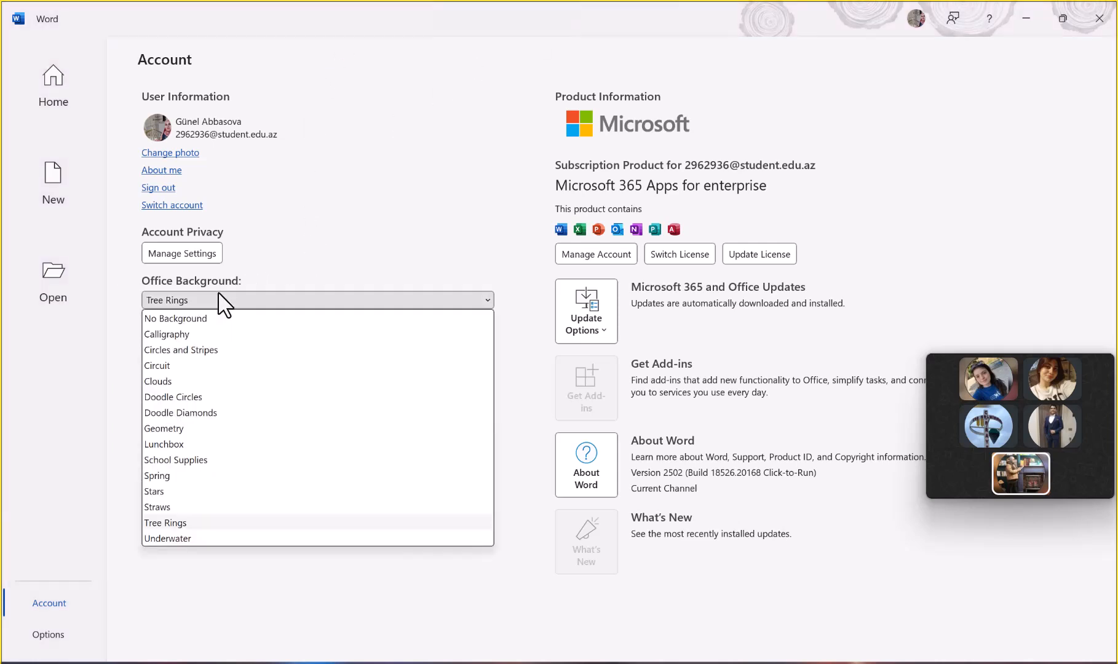
left_click(198, 396)
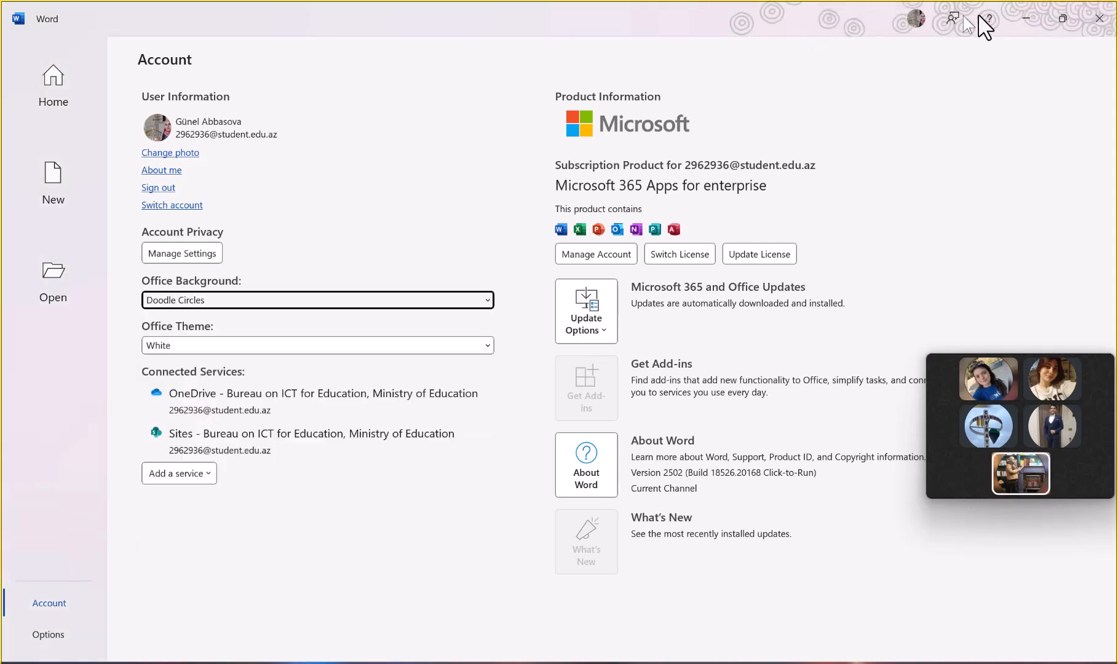
left_click(264, 301)
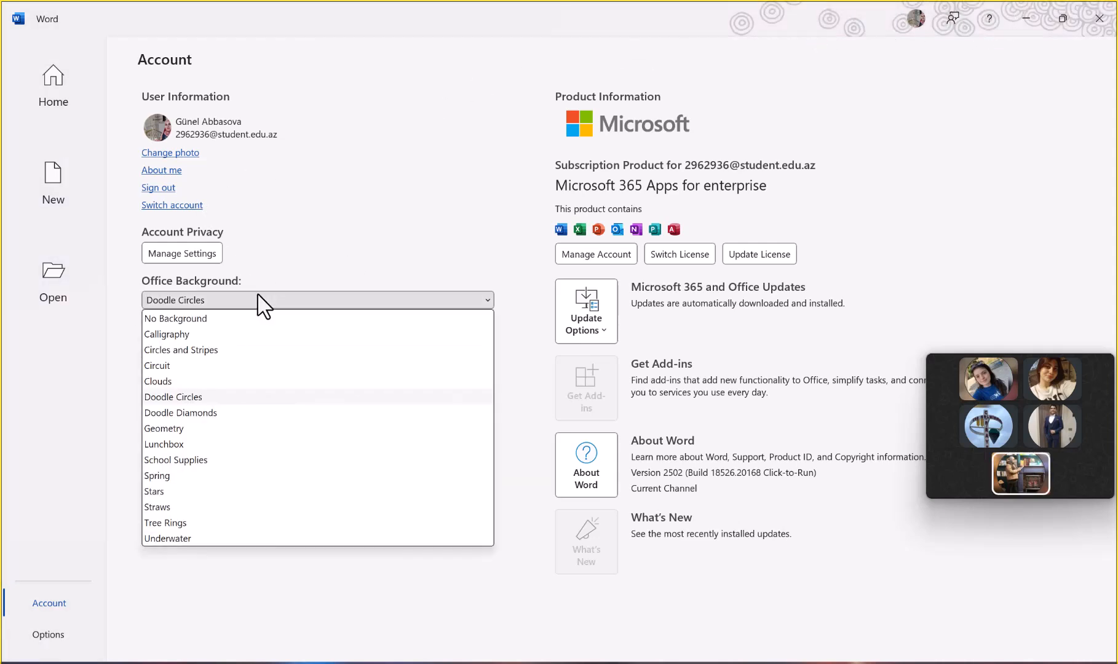
left_click(183, 492)
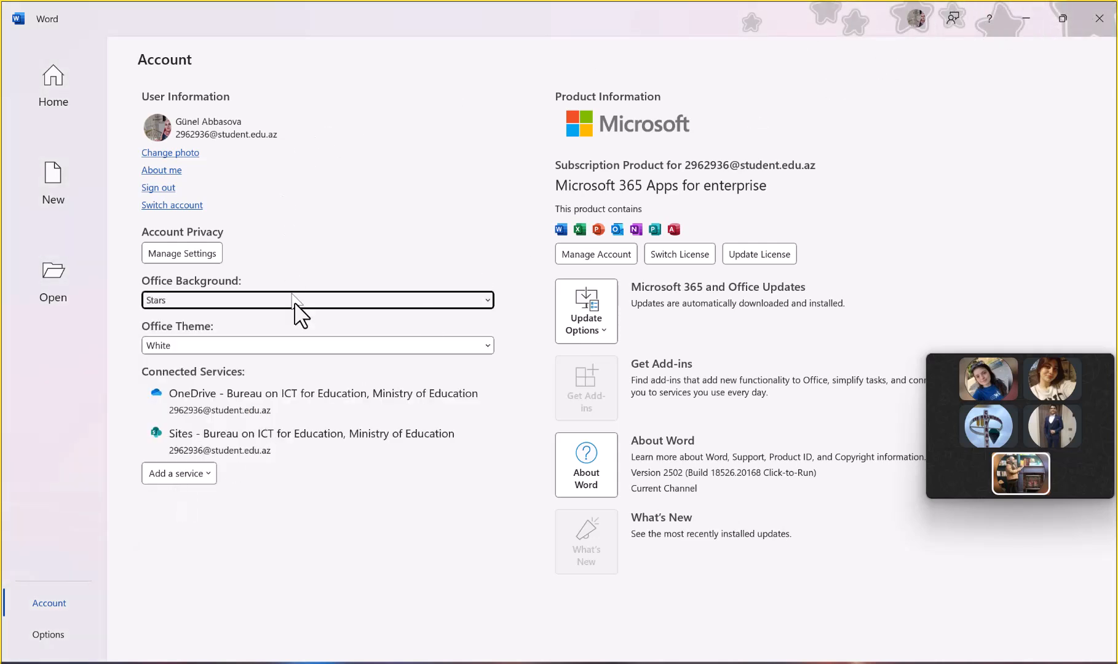
left_click(221, 346)
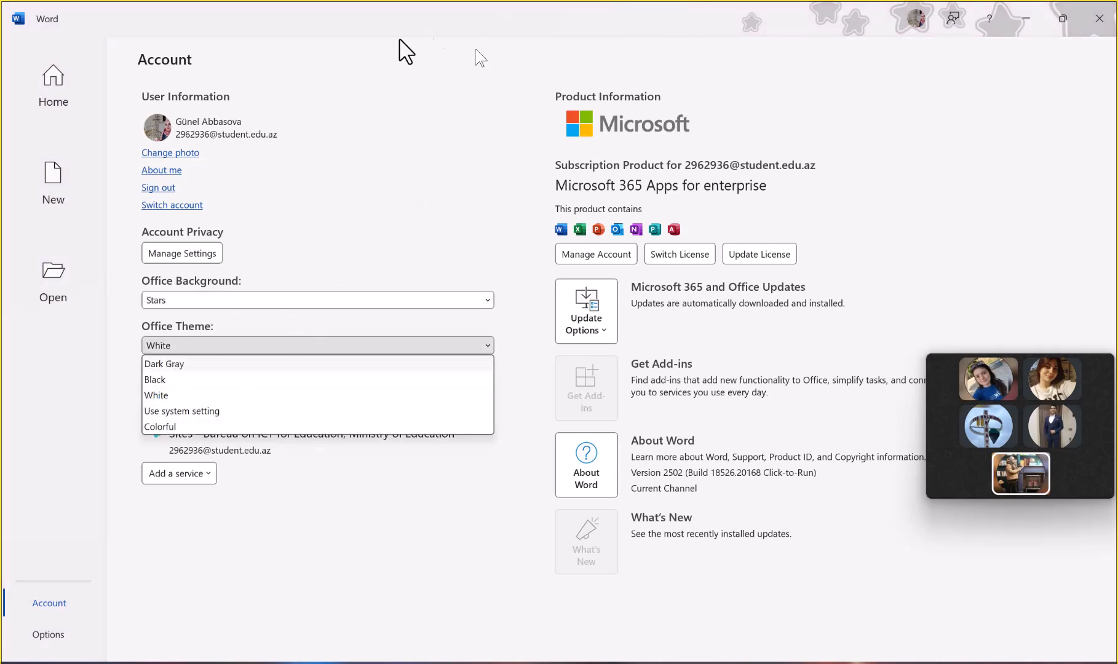
left_click(176, 399)
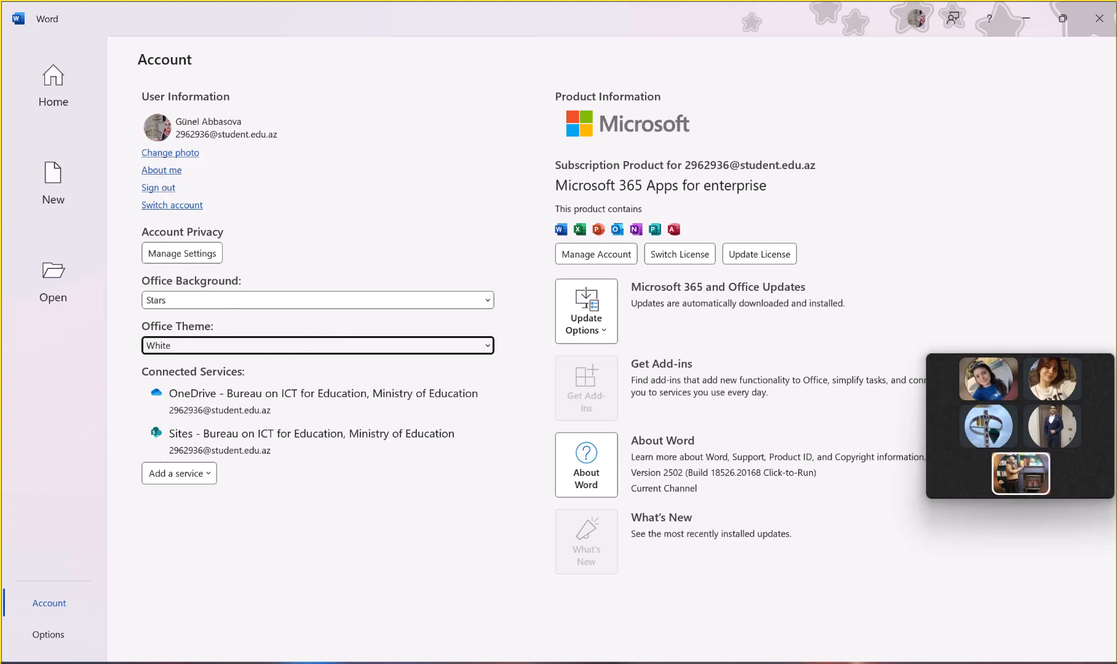
Open Word Options and review the General settings, from user interface options down to co-authoring
left_click(57, 634)
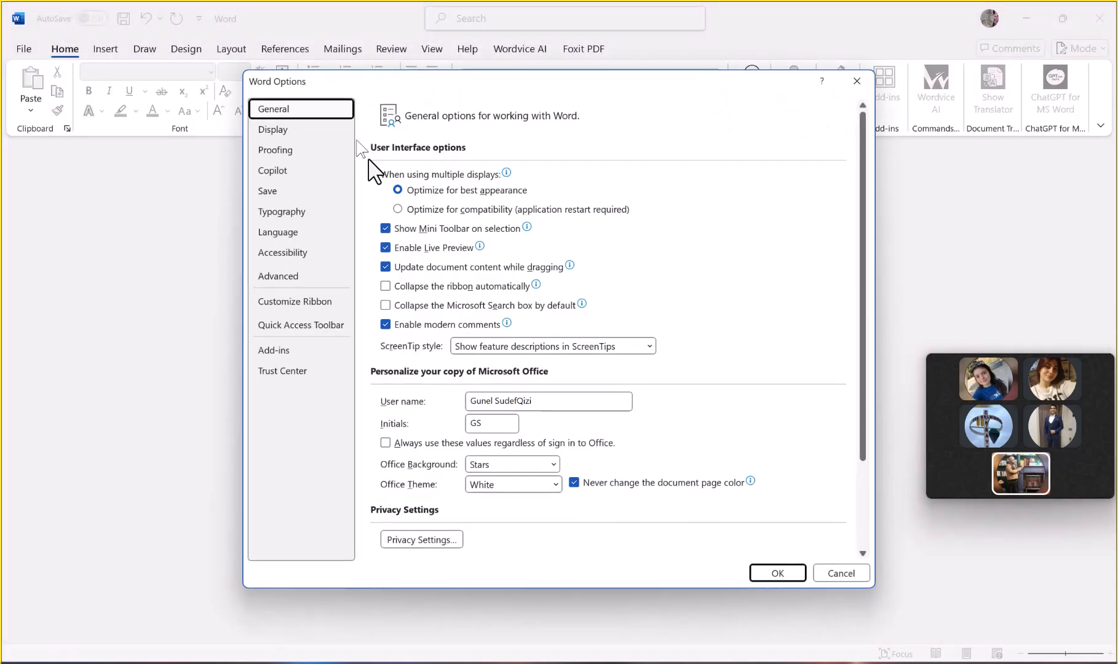
scroll(639, 458, "down", 4)
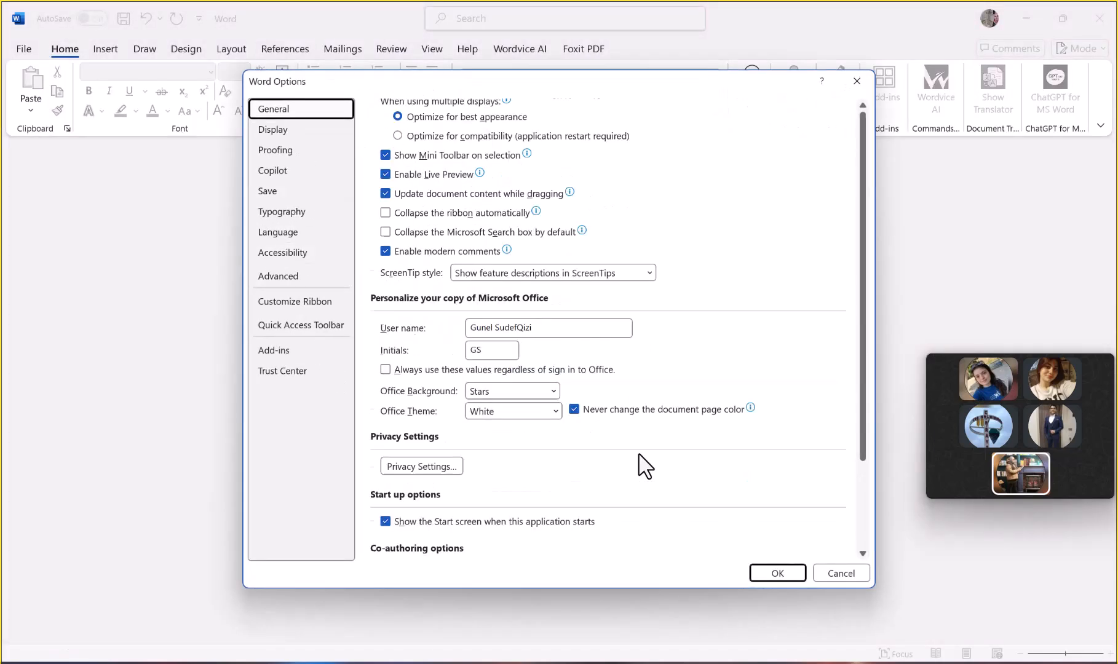
scroll(642, 464, "up", 4)
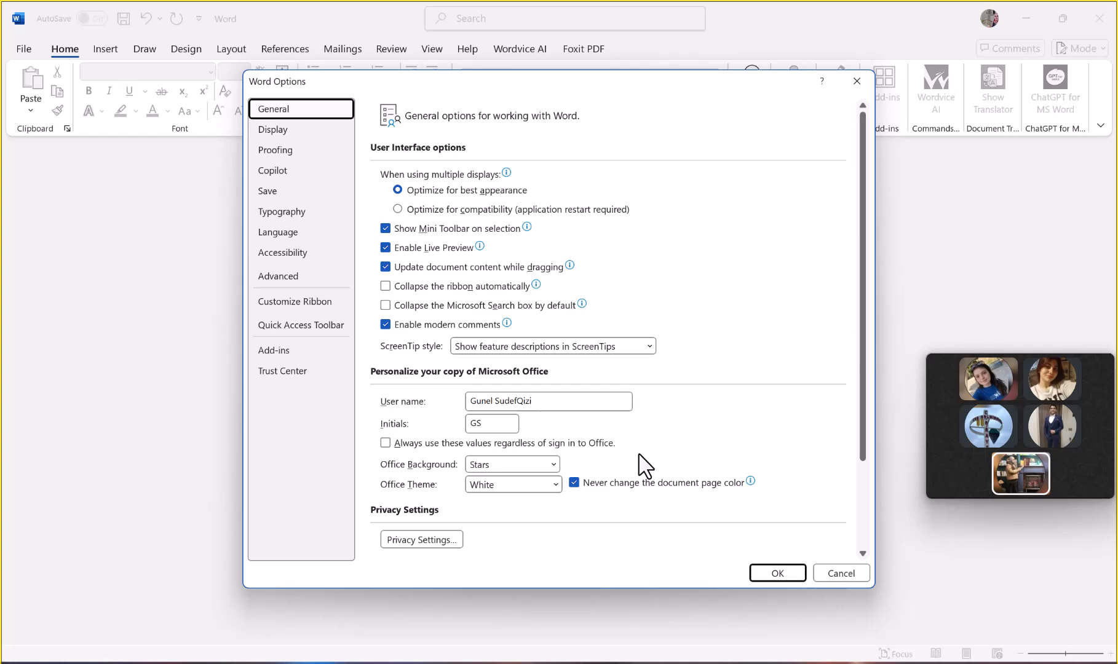
scroll(472, 246, "down", 4)
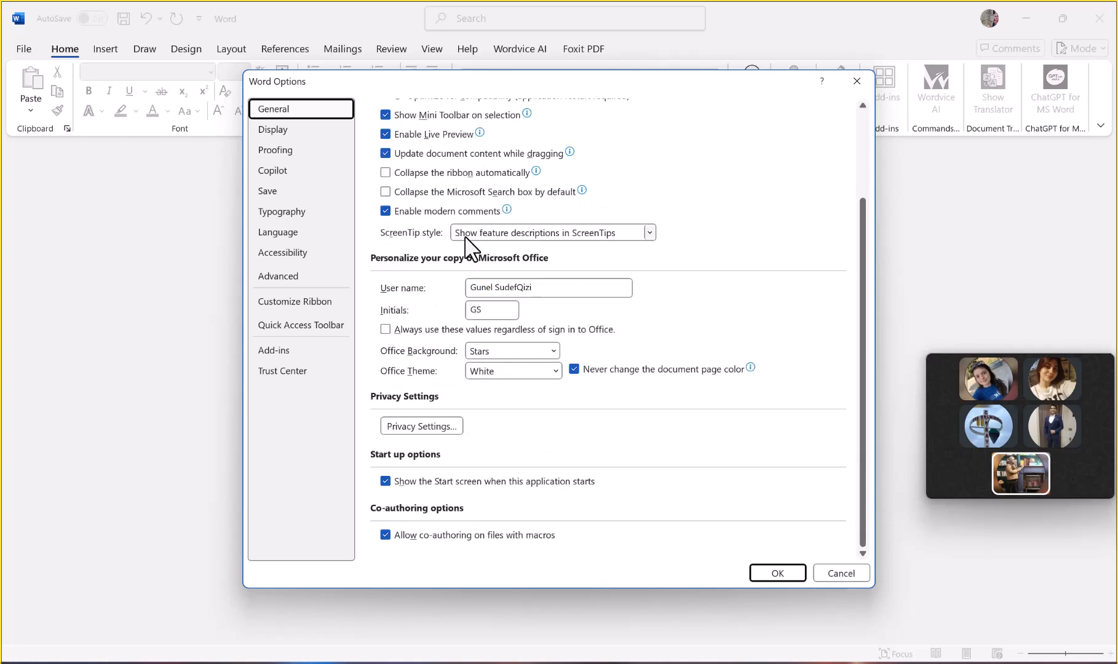
scroll(470, 246, "up", 4)
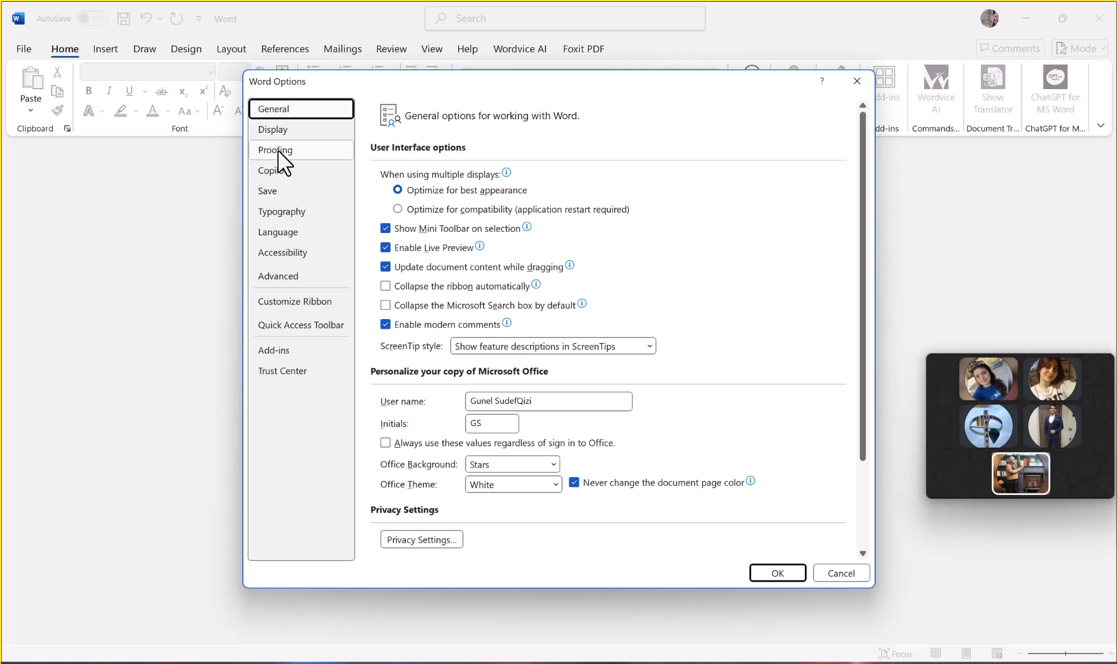
Review the Office language preferences, select Azerbaijani (Latin) among the display languages, and close Word Options without applying changes
left_click(299, 237)
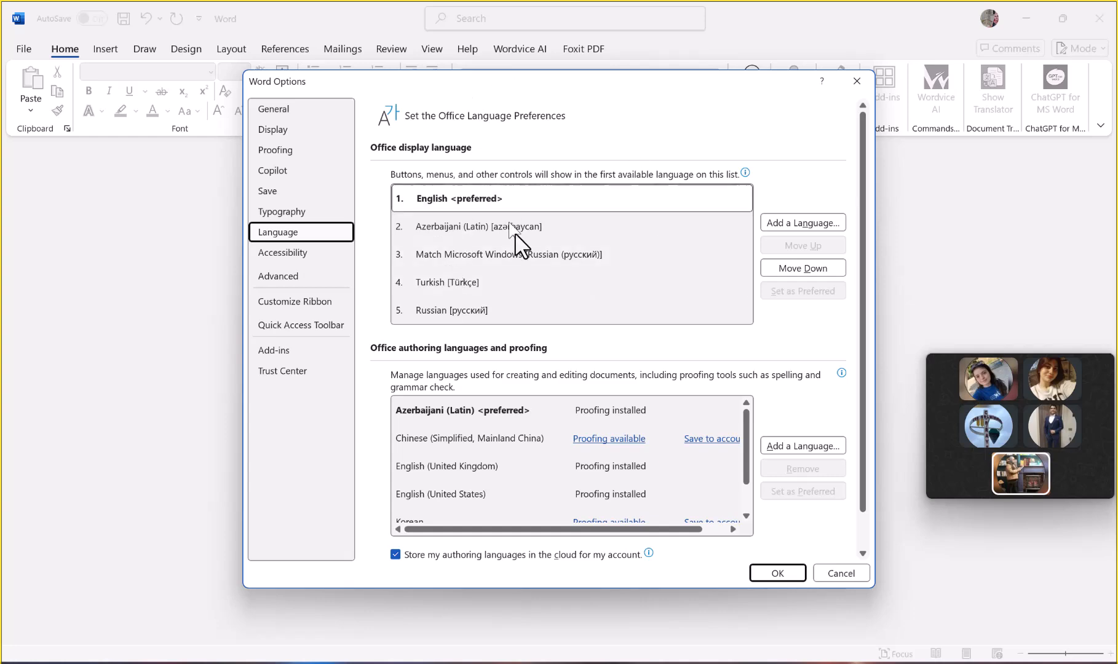
scroll(524, 295, "down", 1)
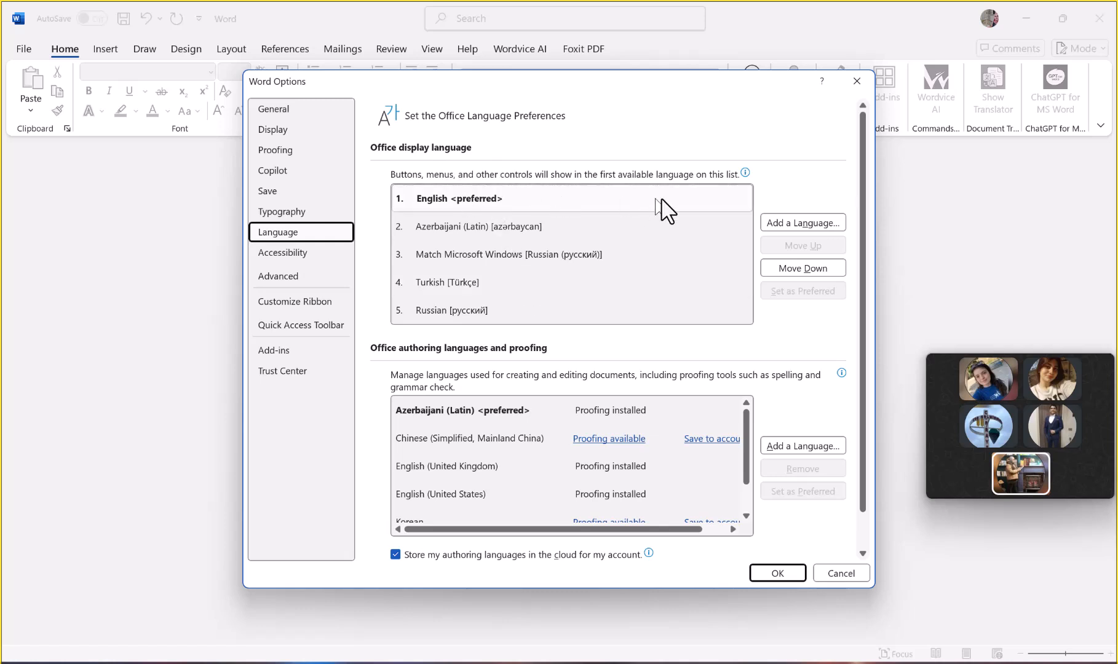
left_click(582, 229)
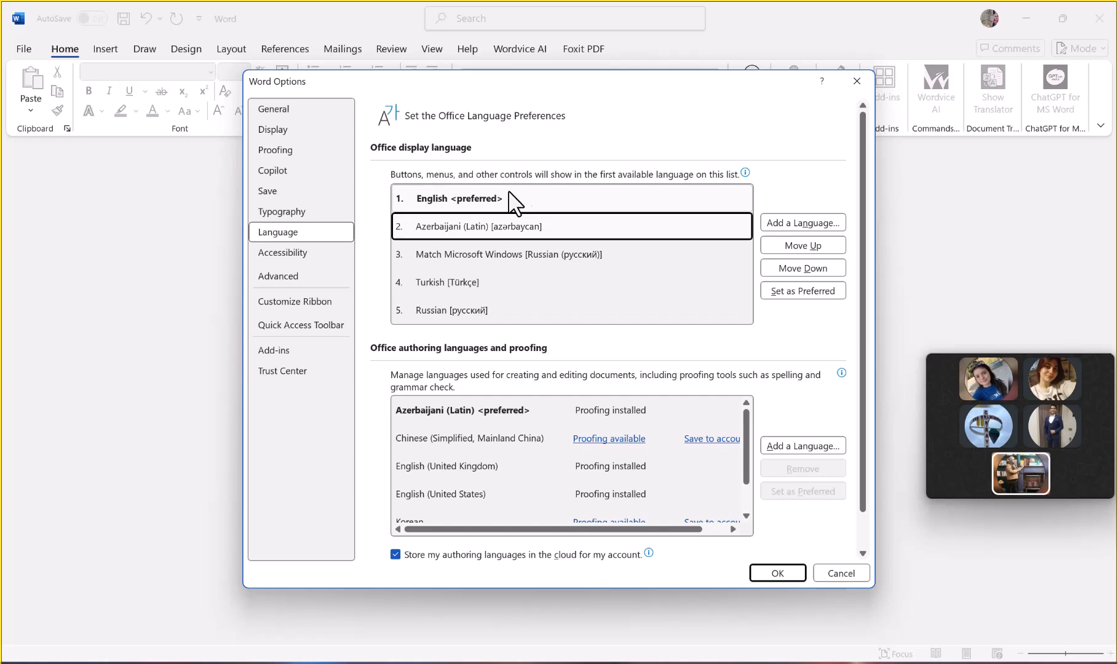
left_click(856, 76)
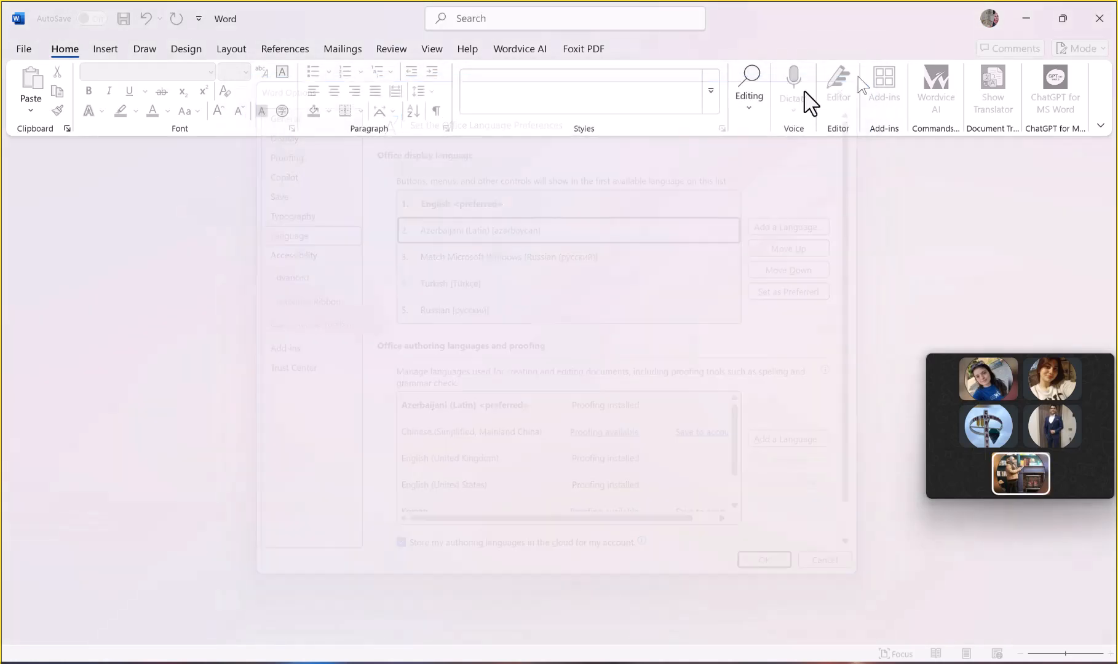
Go back to Word's file management view and show the Account page again
left_click(23, 50)
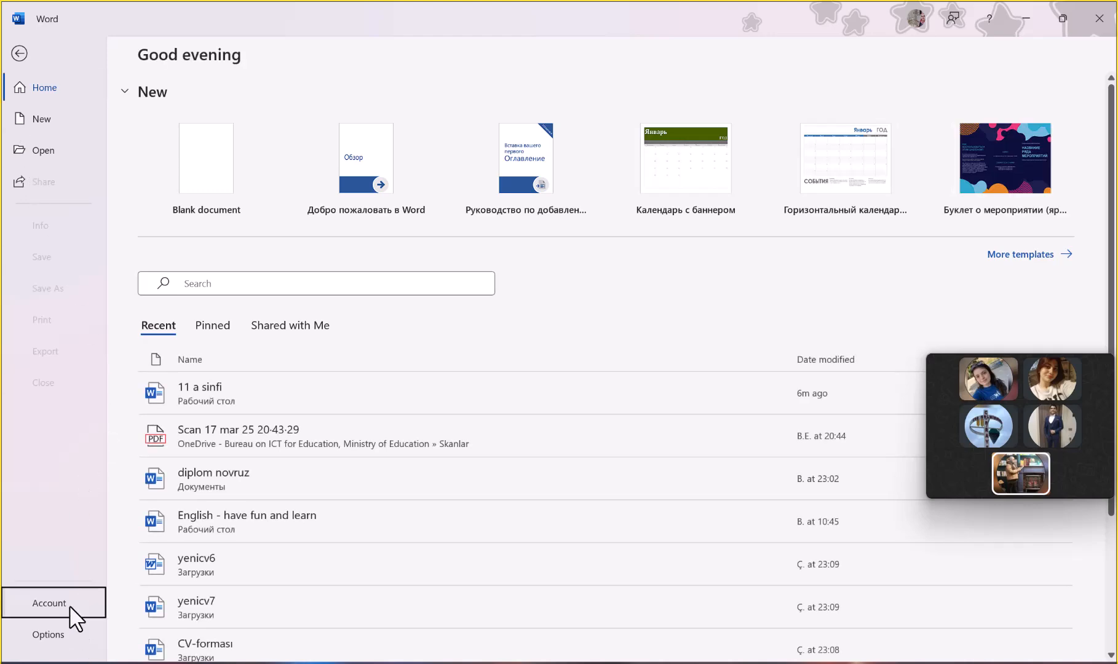
left_click(69, 605)
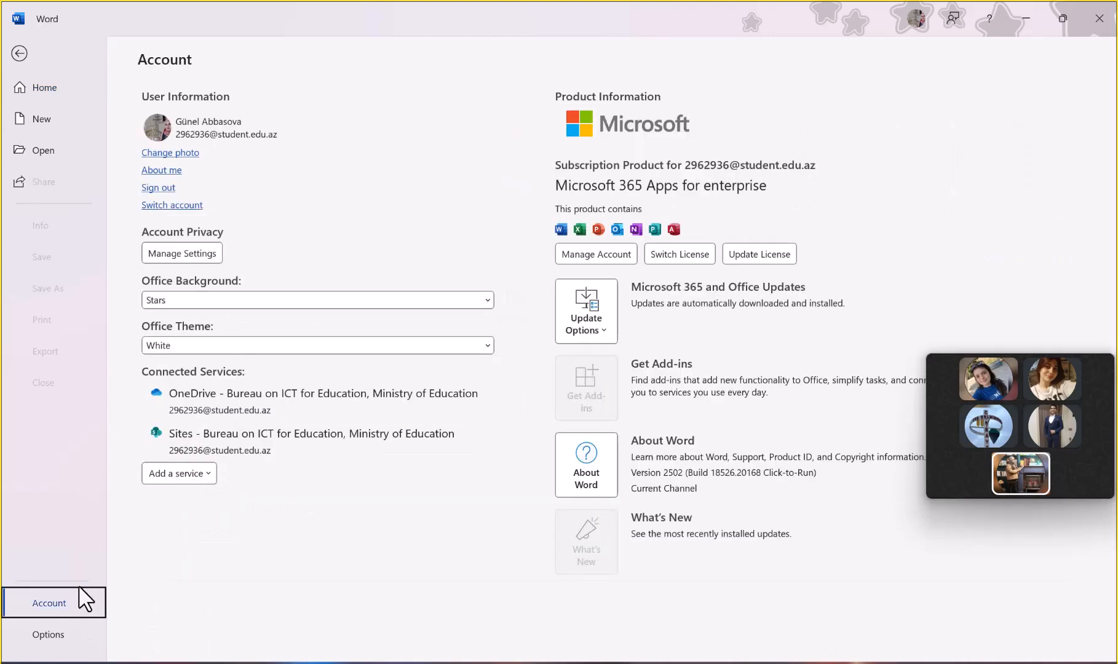
In the Advanced settings of Word Options, set the display measurement units to Millimeters and apply the change
left_click(46, 634)
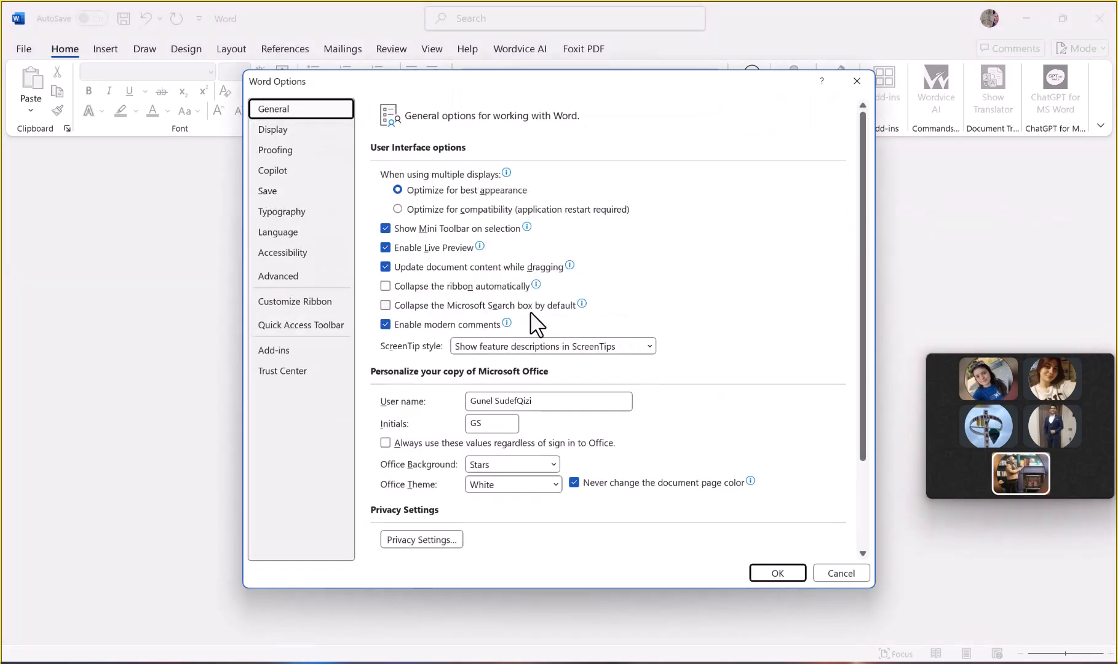
mouse_move(537, 322)
left_click(300, 278)
scroll(575, 430, "down", 3)
scroll(570, 423, "down", 6)
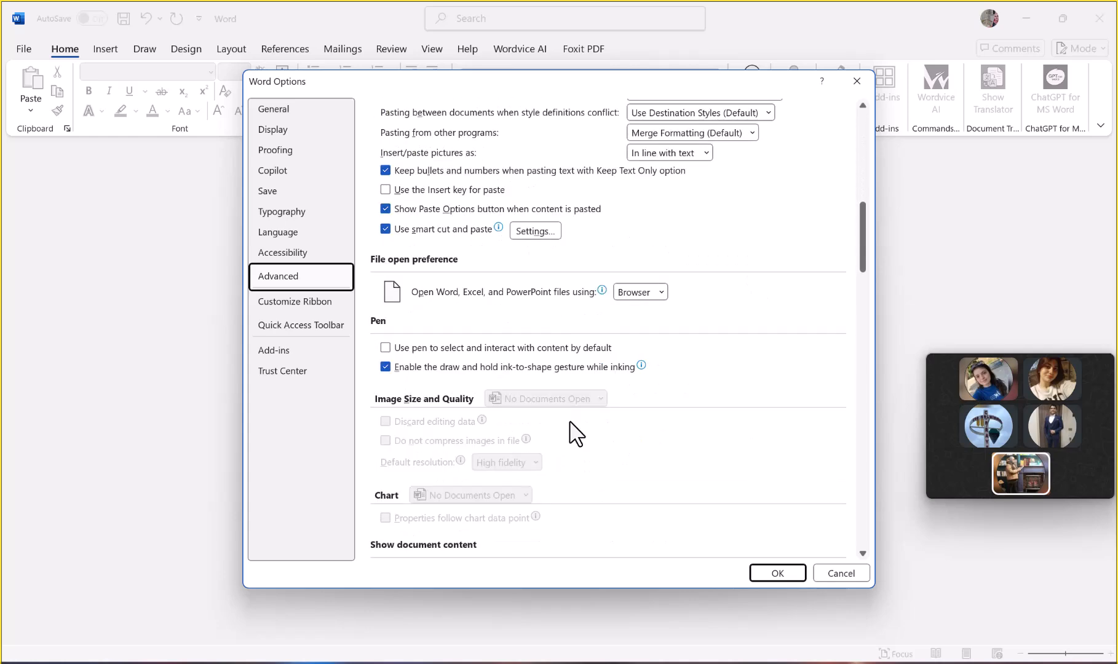
scroll(575, 434, "down", 2)
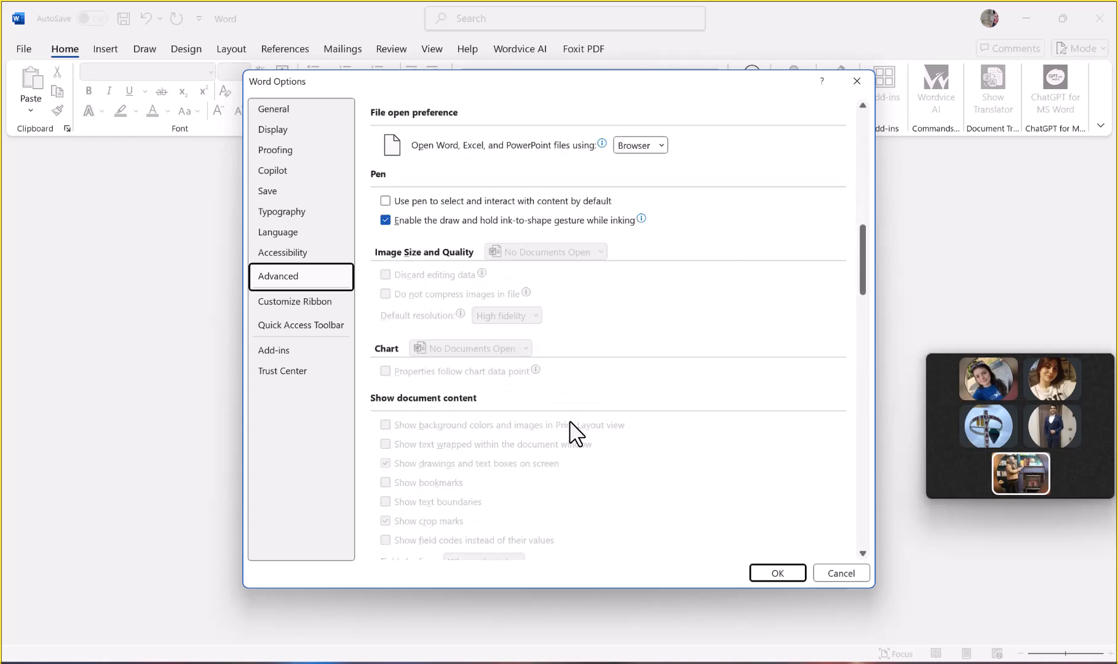
scroll(576, 434, "down", 4)
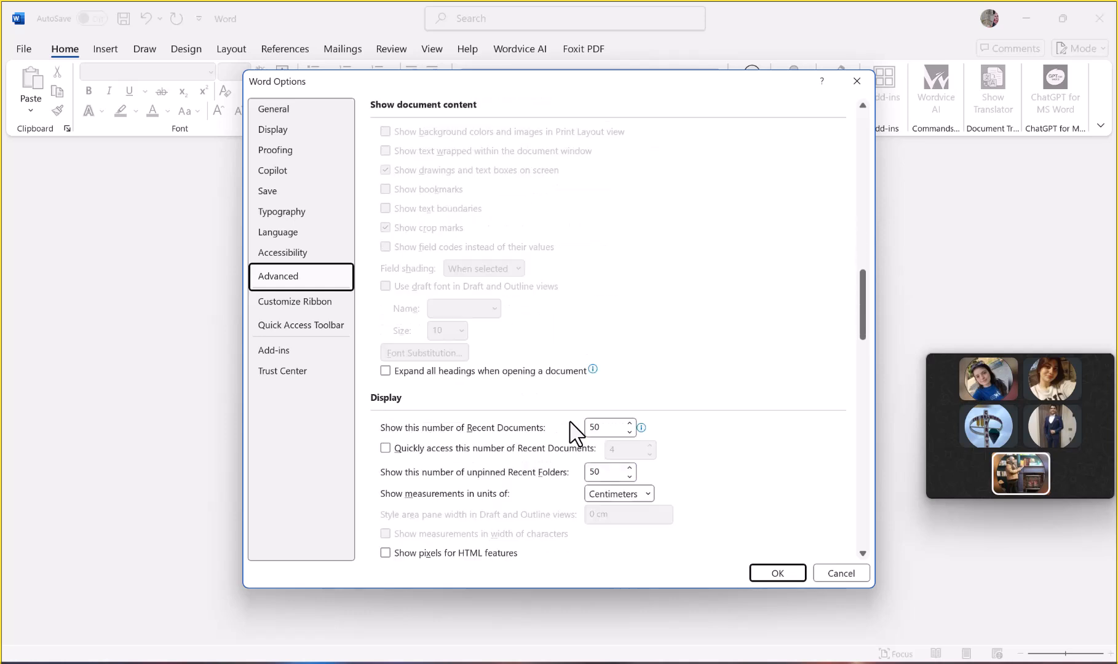
left_click(648, 495)
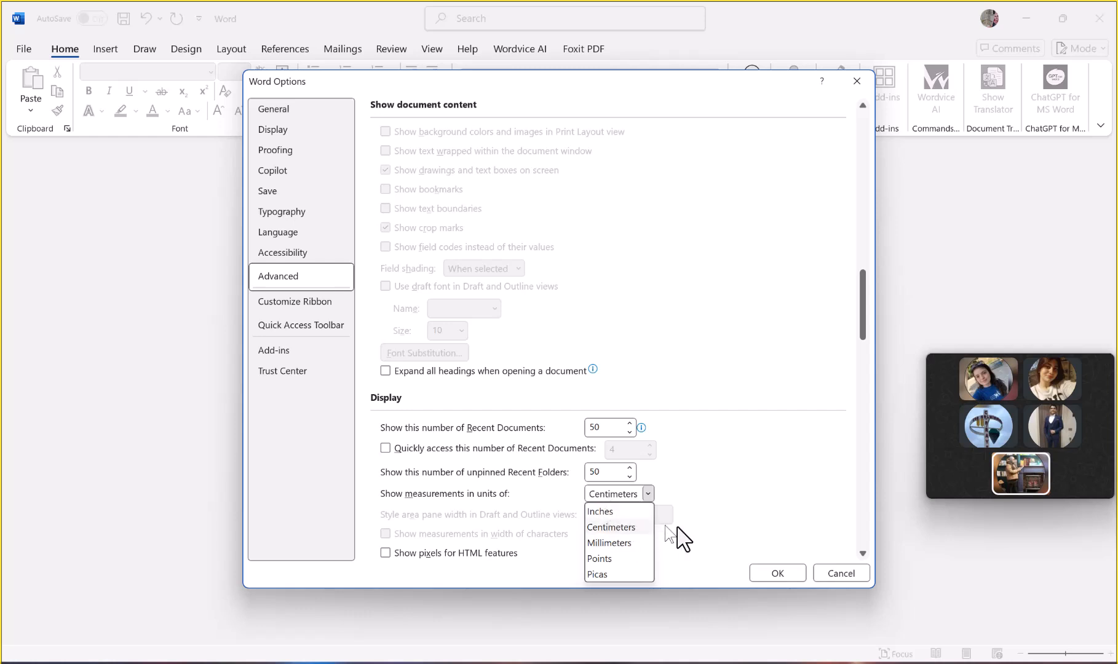
left_click(733, 548)
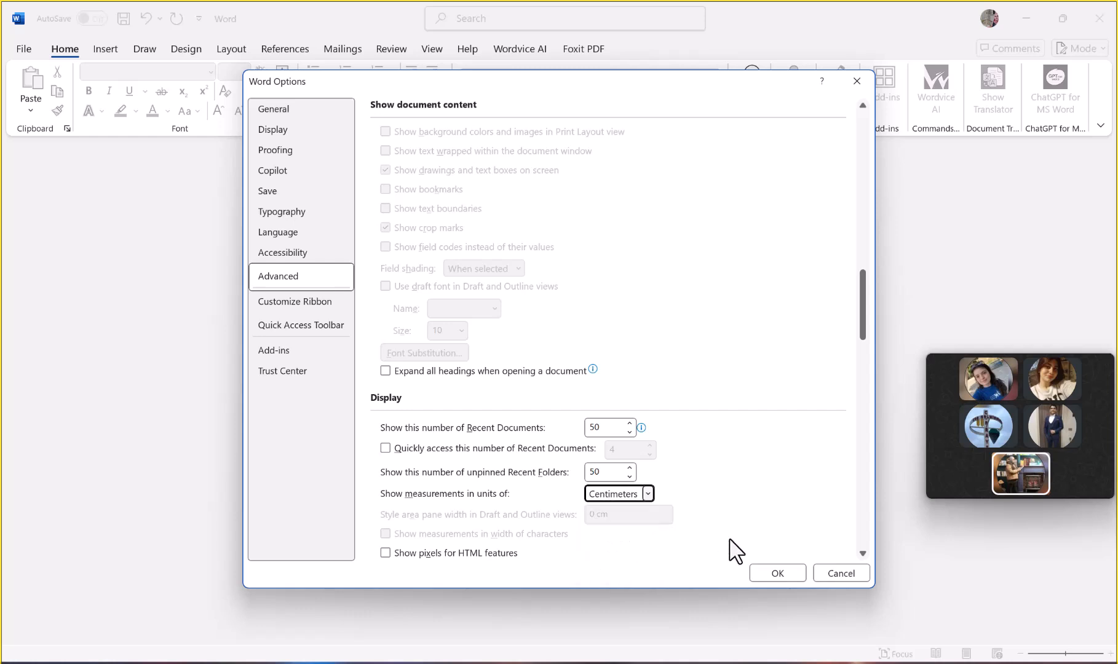
left_click(653, 495)
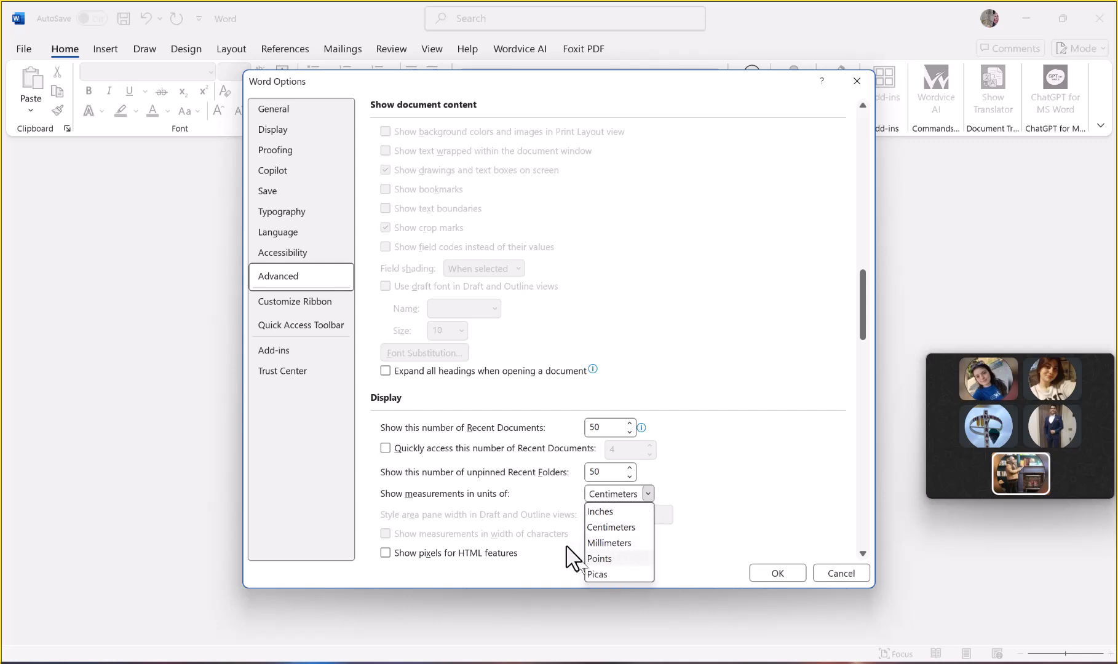
left_click(609, 544)
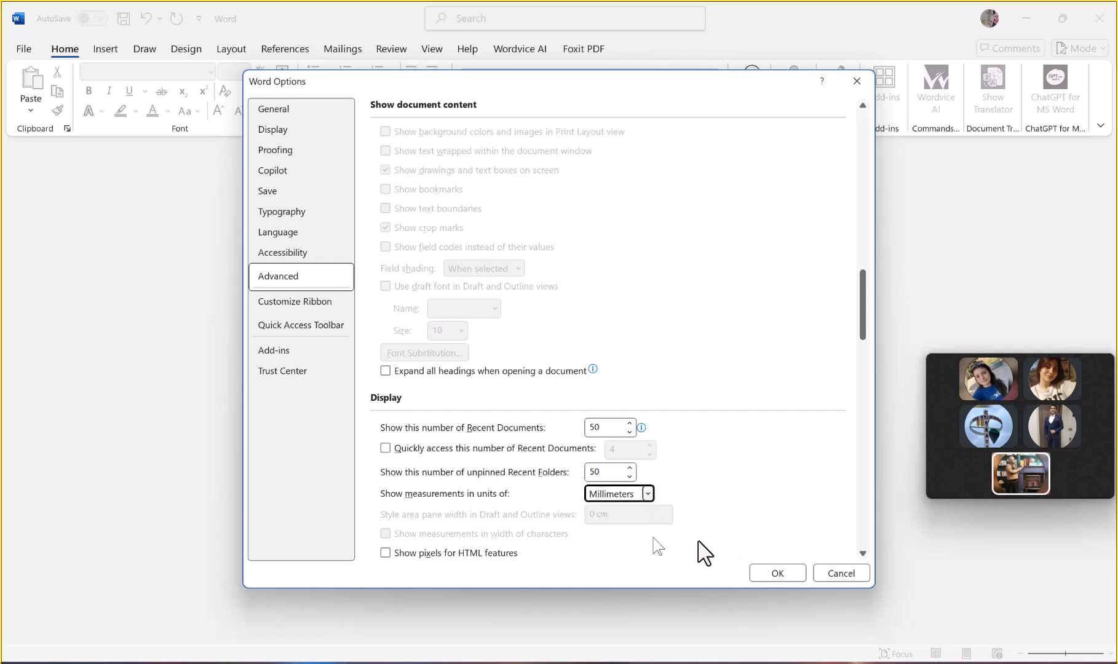
left_click(778, 572)
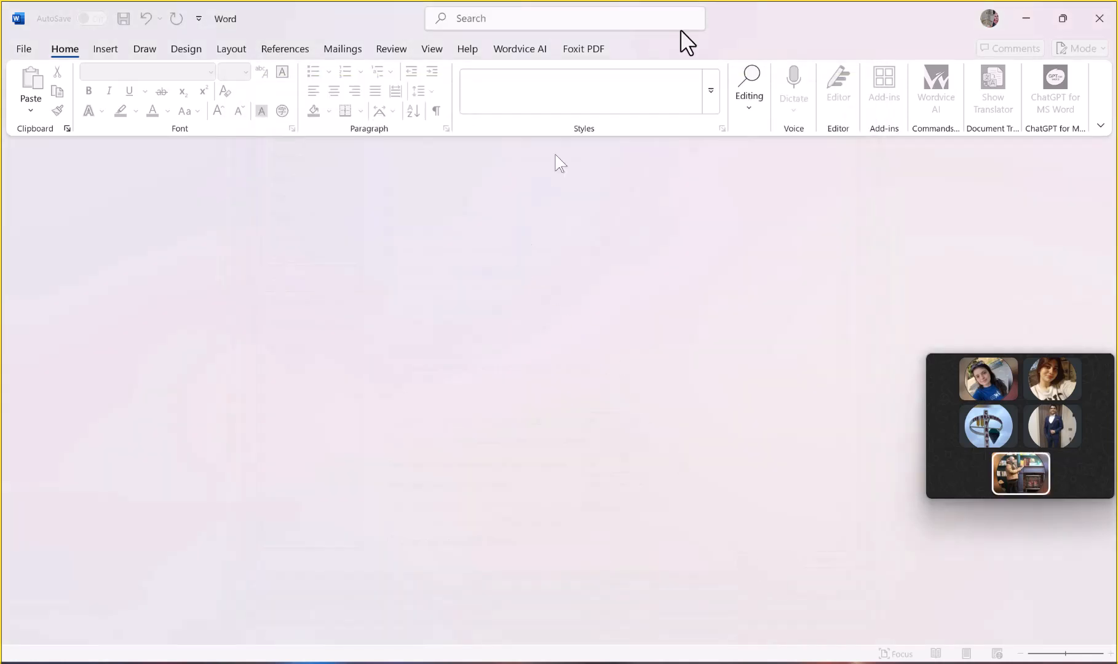
Close the empty Word window and open the document 11 a sinfi from the desktop
left_click(1098, 18)
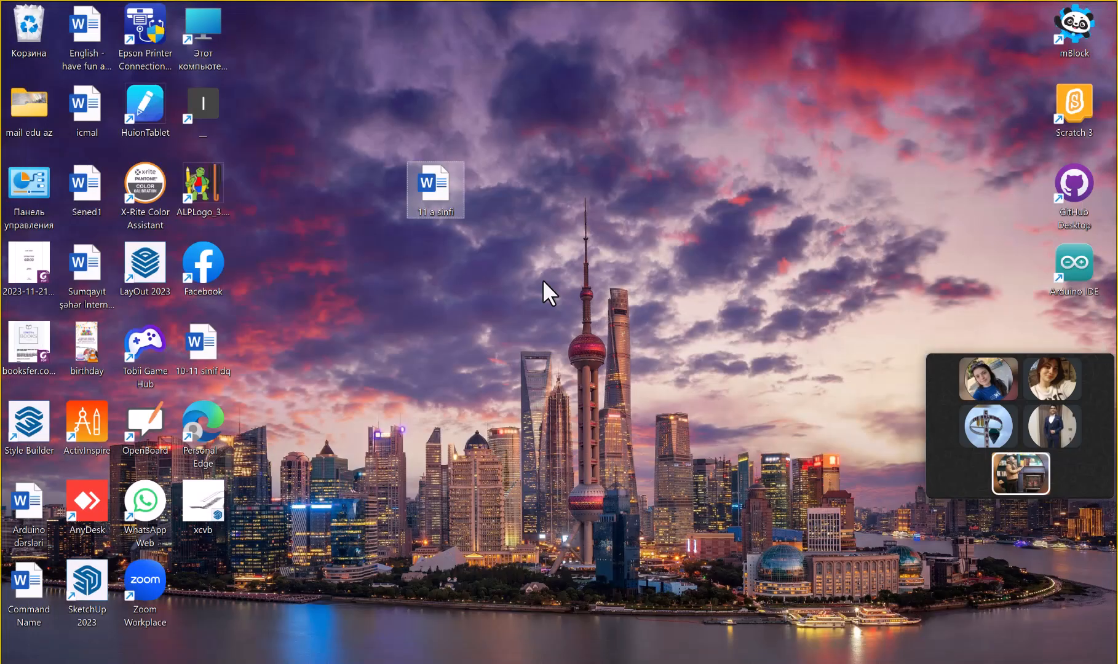
double_click(450, 178)
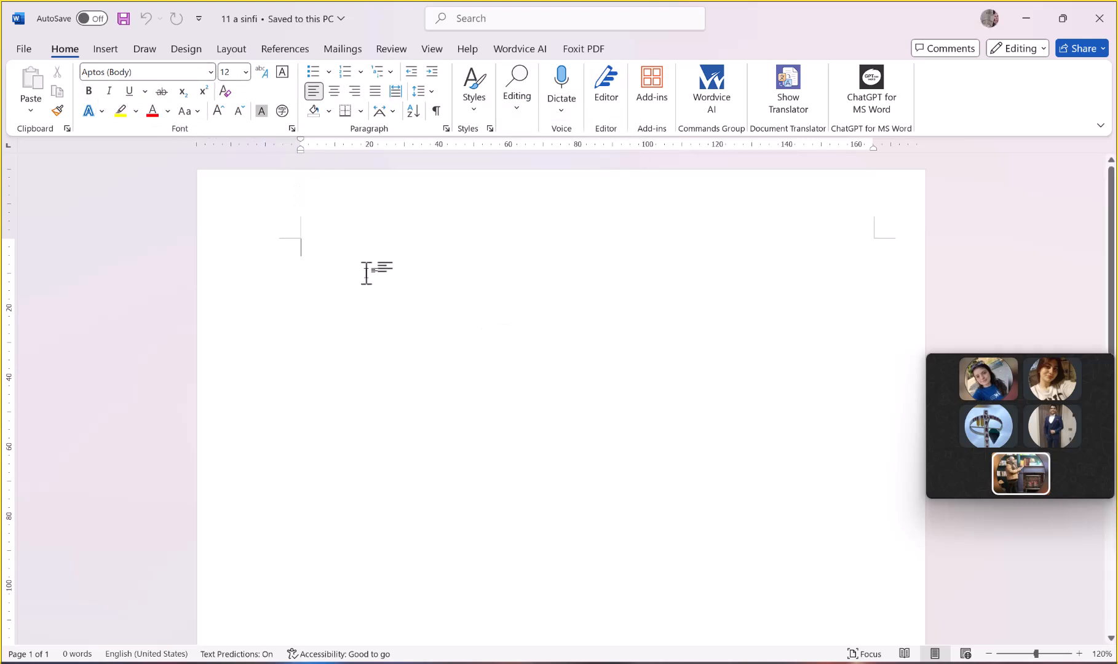
Magnify the Word ribbon with Magnifier to examine the Home commands, and restore the magnification to 100%
key("super+plus")
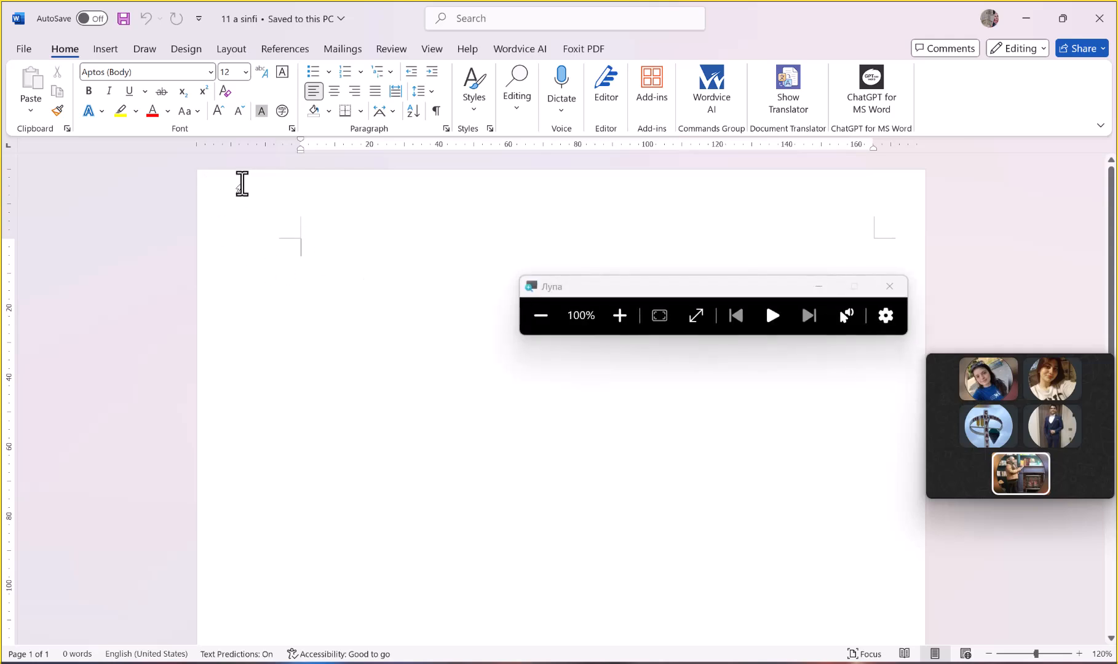
key("super+plus")
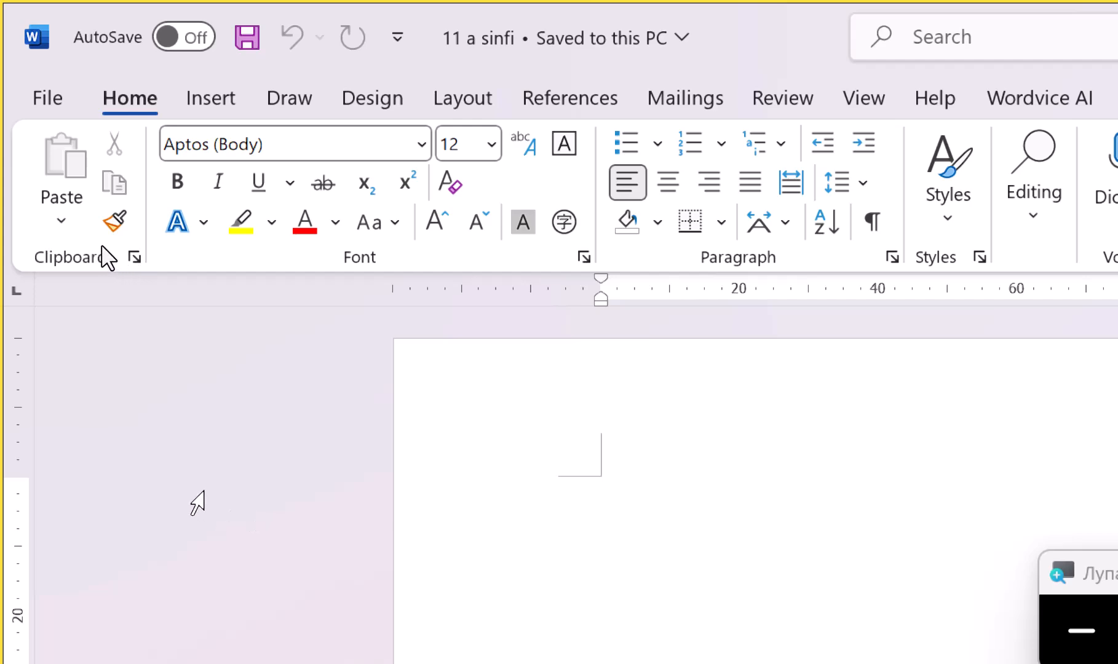
key("super+minus")
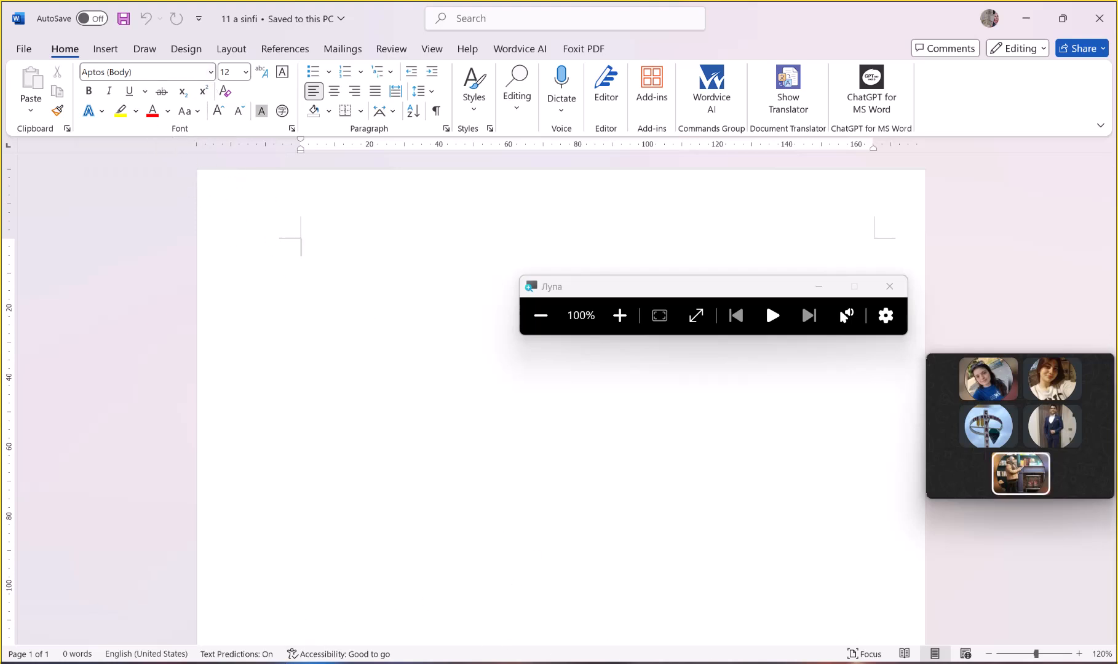
Move the Magnifier window out of the way and open the Personalization page in Windows Settings
left_click(269, 662)
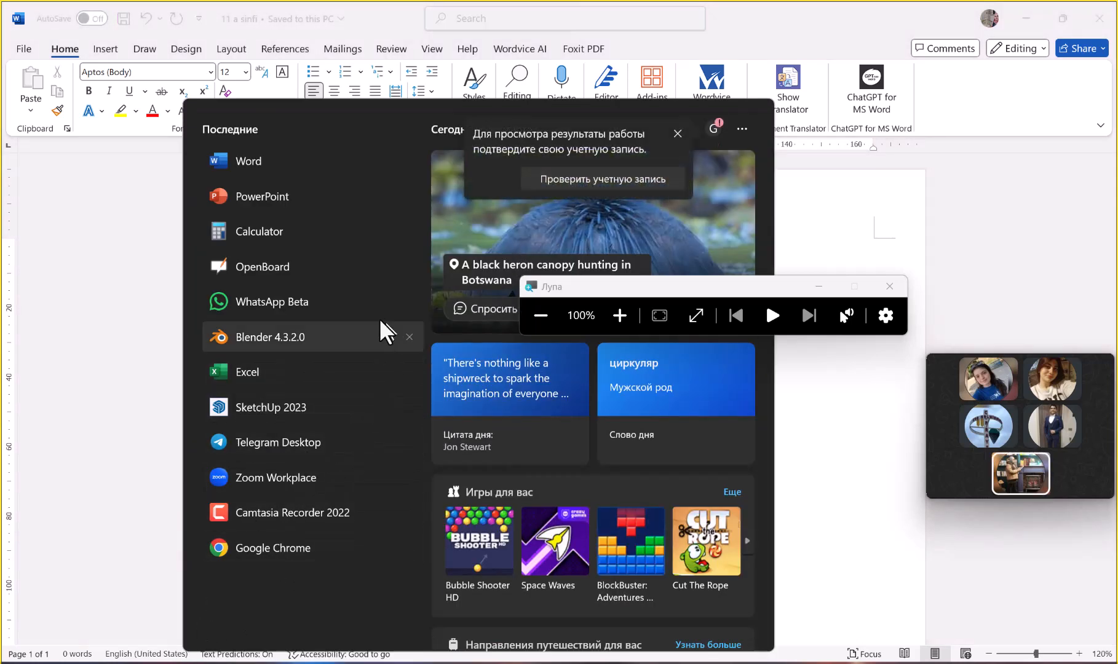
left_click(183, 659)
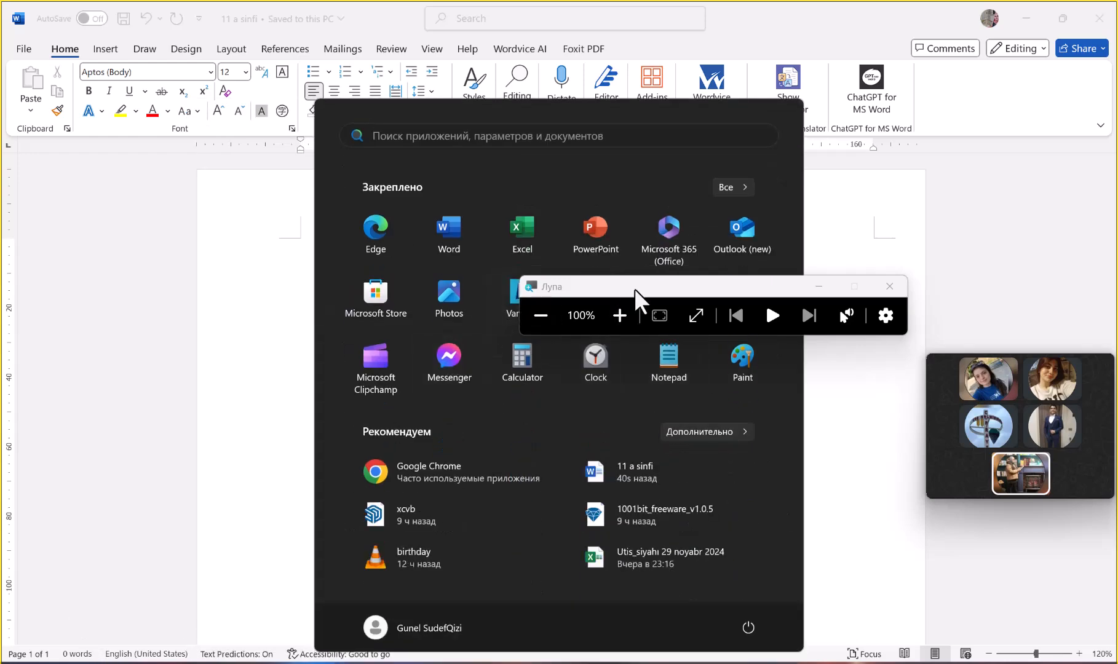
left_click_drag(636, 291, 643, 515)
left_click(672, 287)
left_click(101, 292)
Examine the Windows Personalization options and the Colors page, from the mode and accent colours down to the related settings
scroll(553, 304, "down", 4)
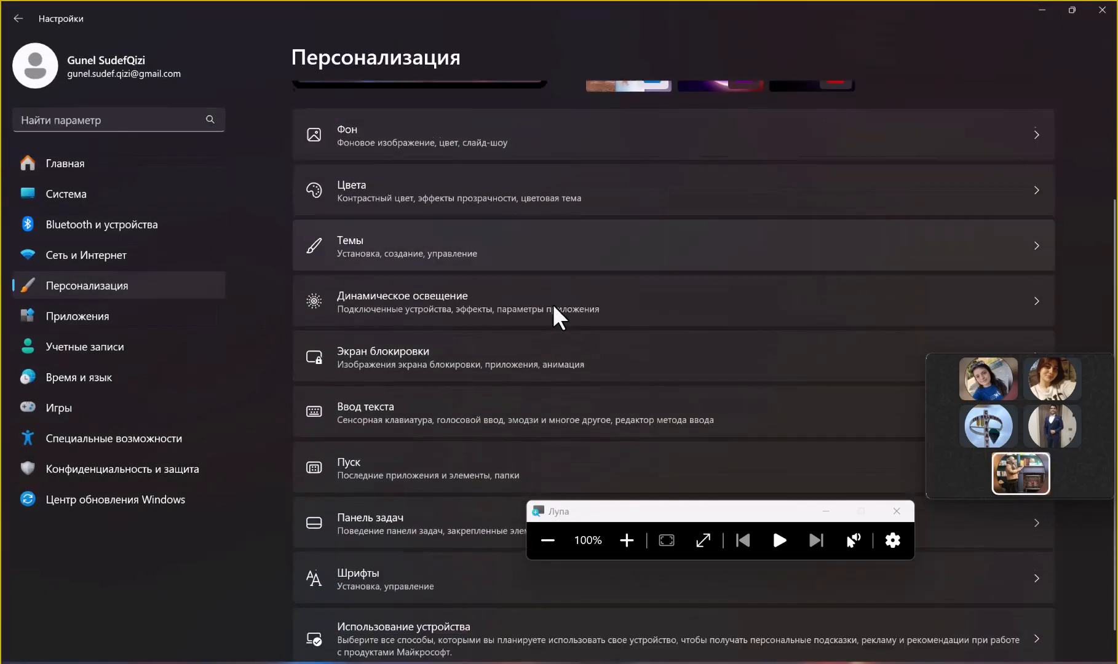
scroll(552, 304, "down", 2)
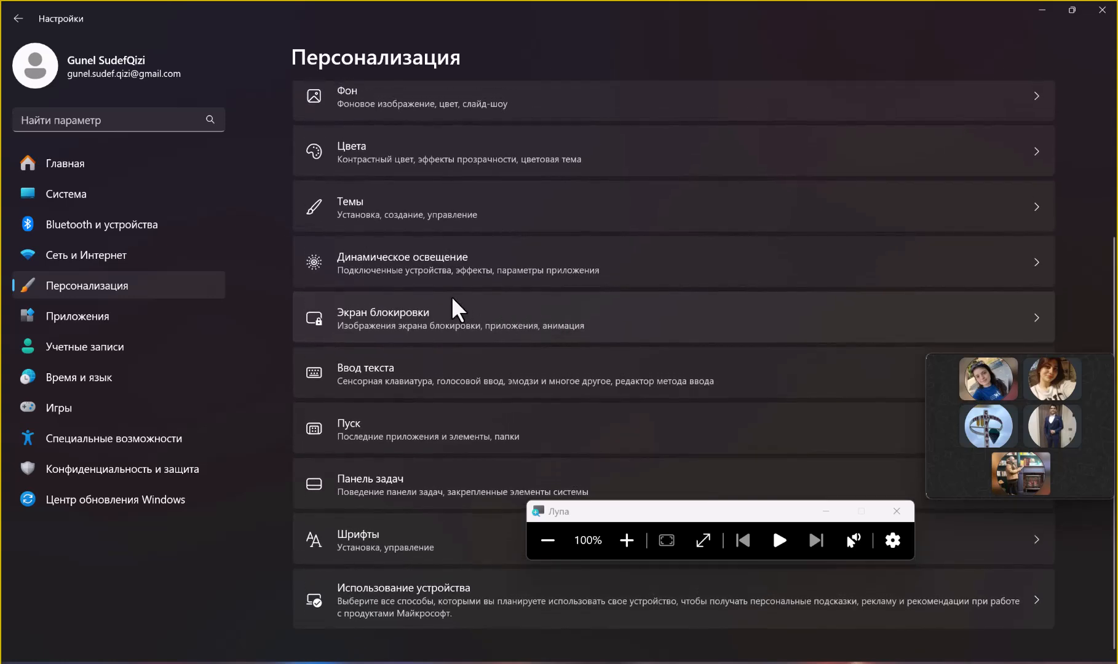
scroll(423, 207, "up", 5)
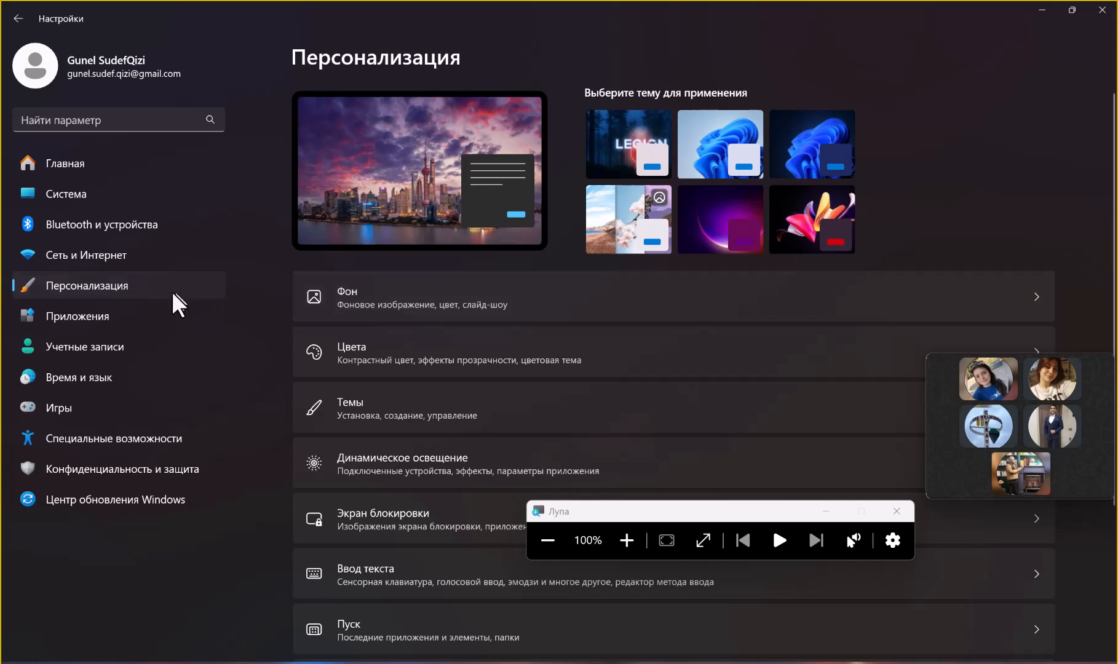
scroll(585, 448, "down", 3)
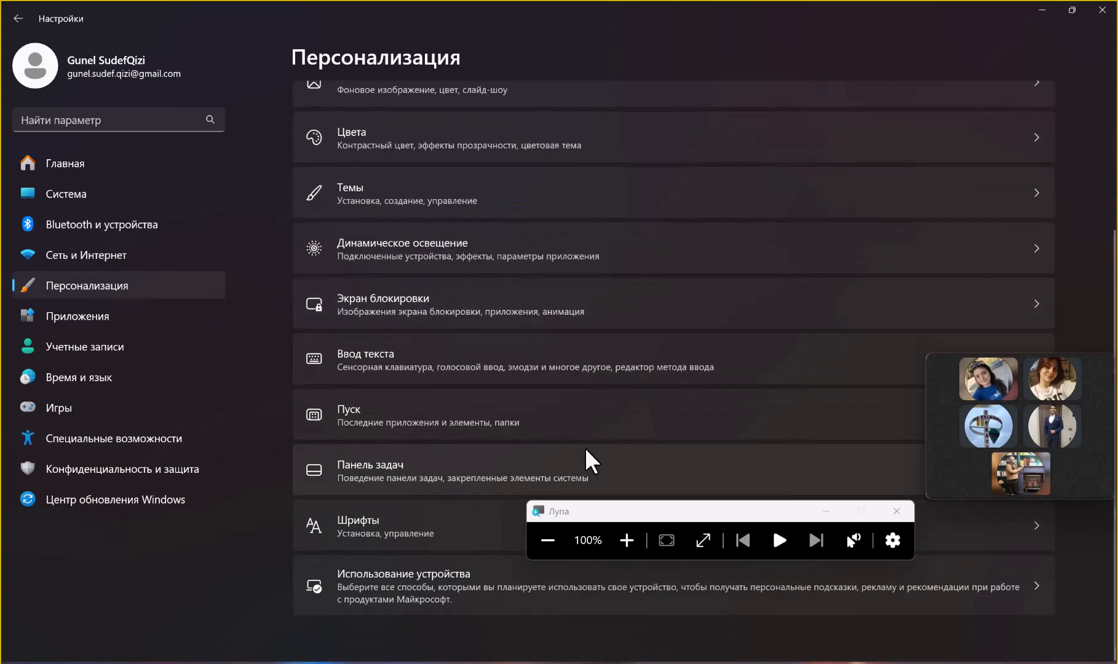
scroll(586, 448, "up", 3)
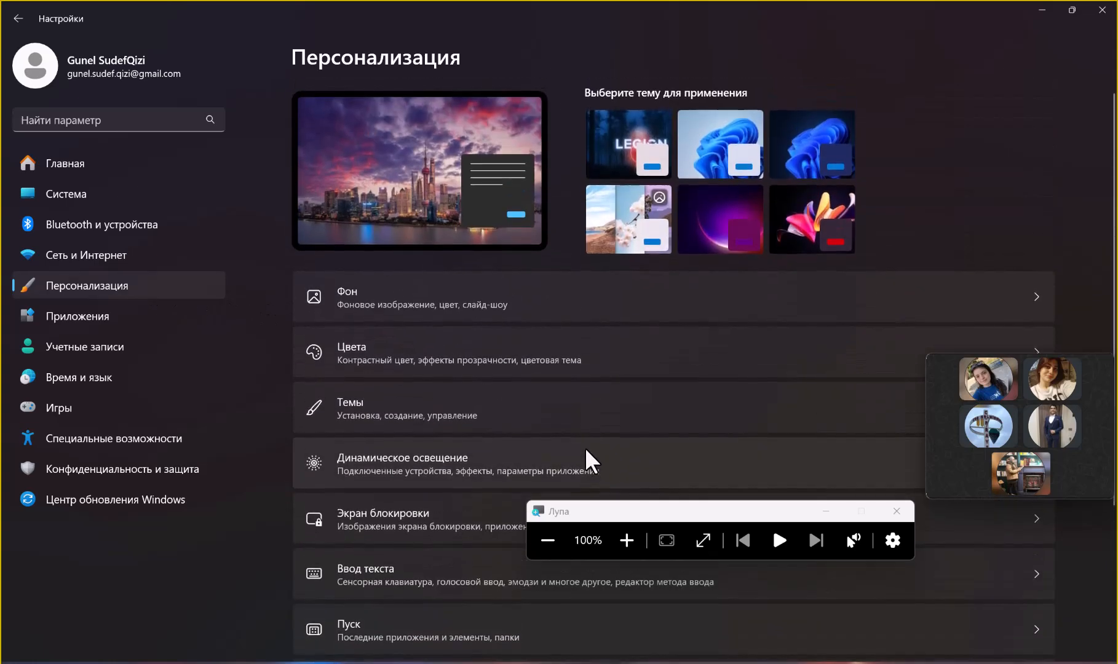
scroll(586, 449, "down", 2)
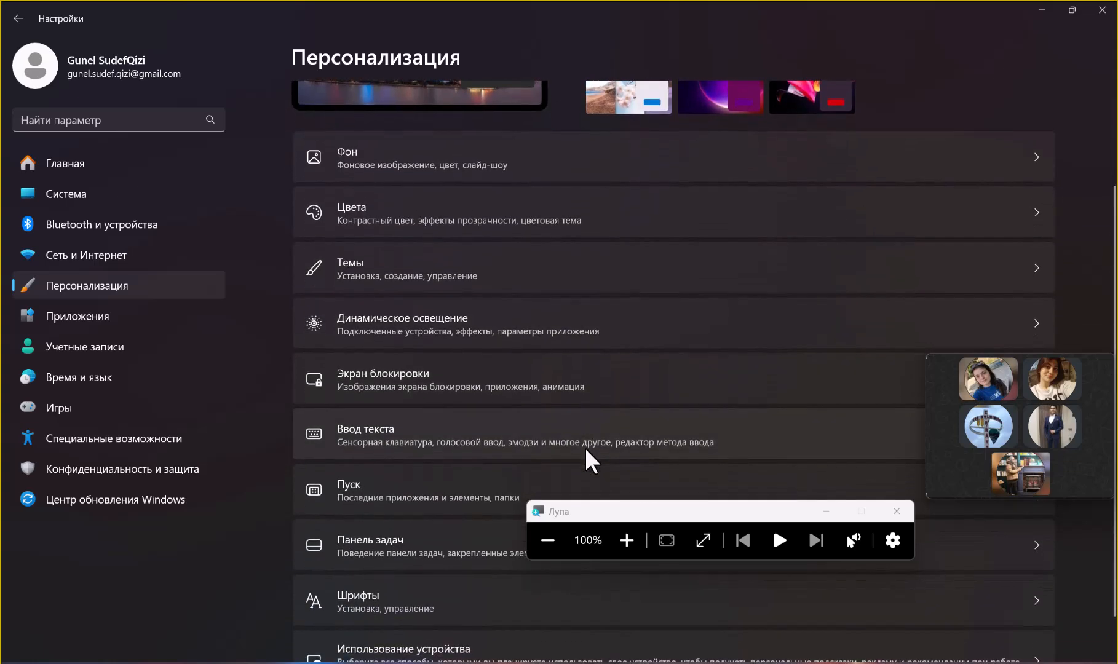
scroll(539, 399, "down", 1)
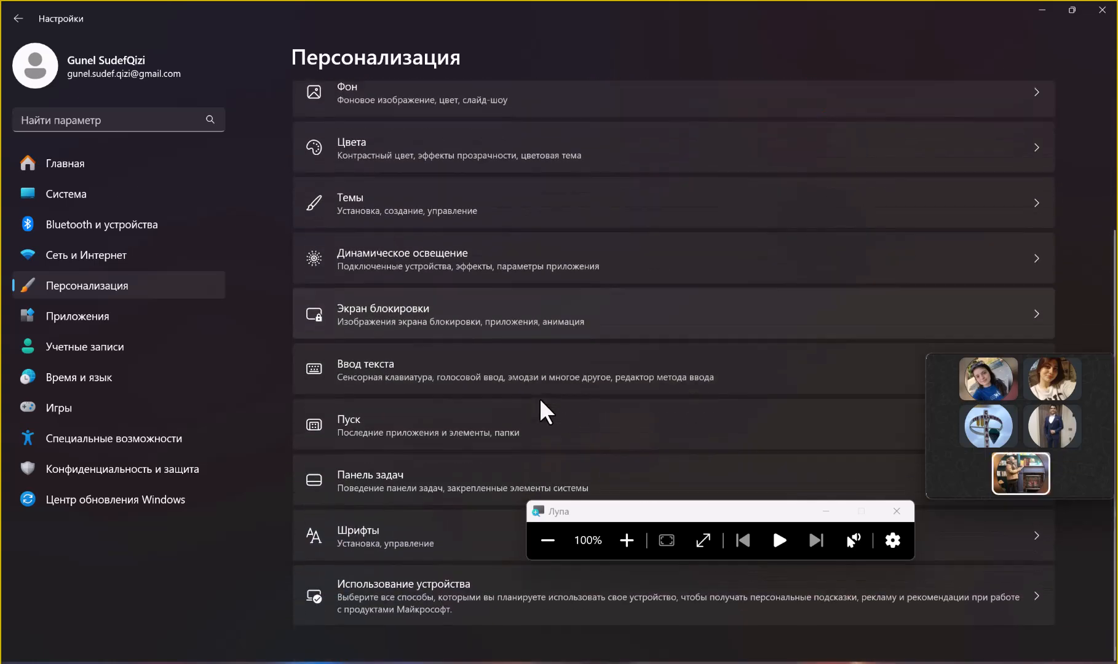
scroll(539, 398, "up", 3)
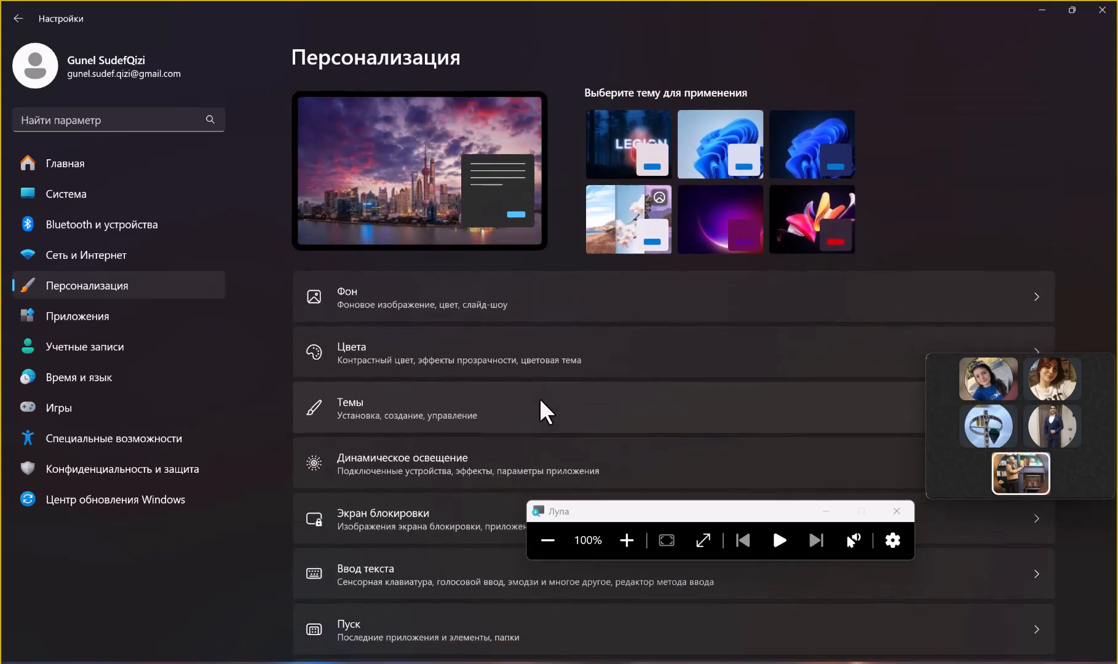
left_click(516, 329)
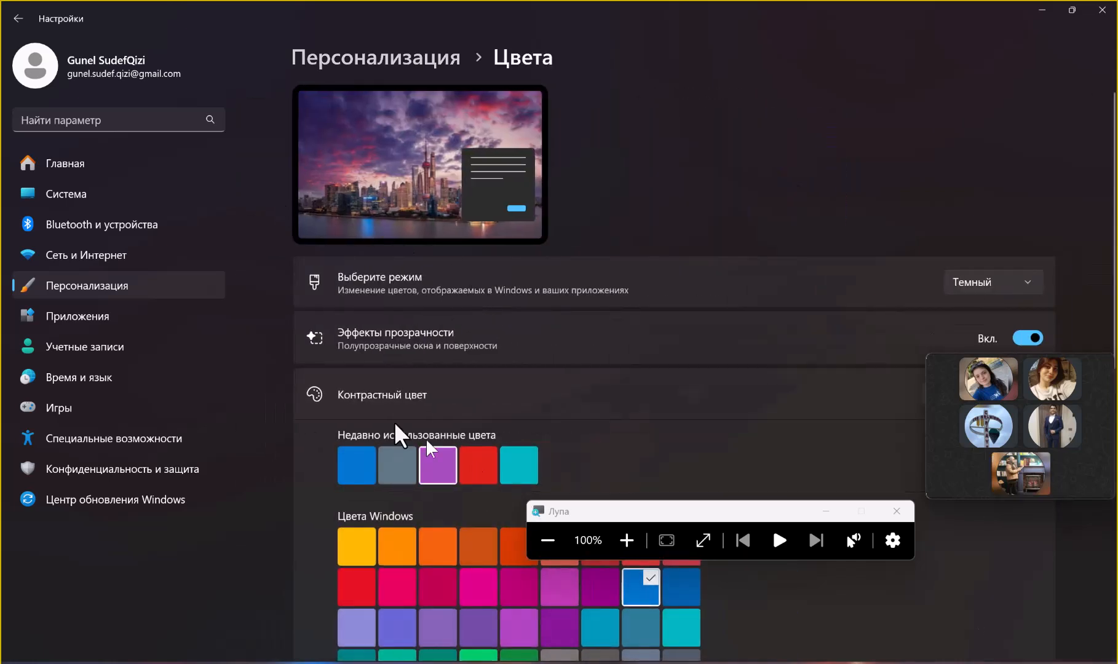
scroll(629, 302, "down", 10)
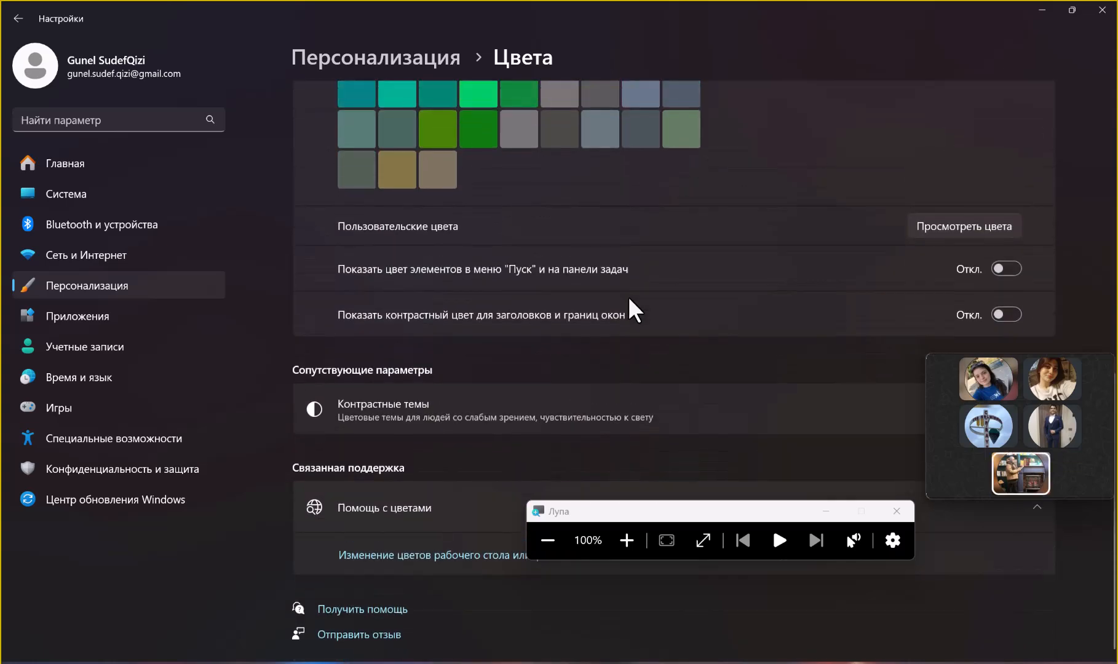
Open the display settings from the desktop and view the available screen resolutions without choosing another one
left_click_drag(1008, 369, 991, 325)
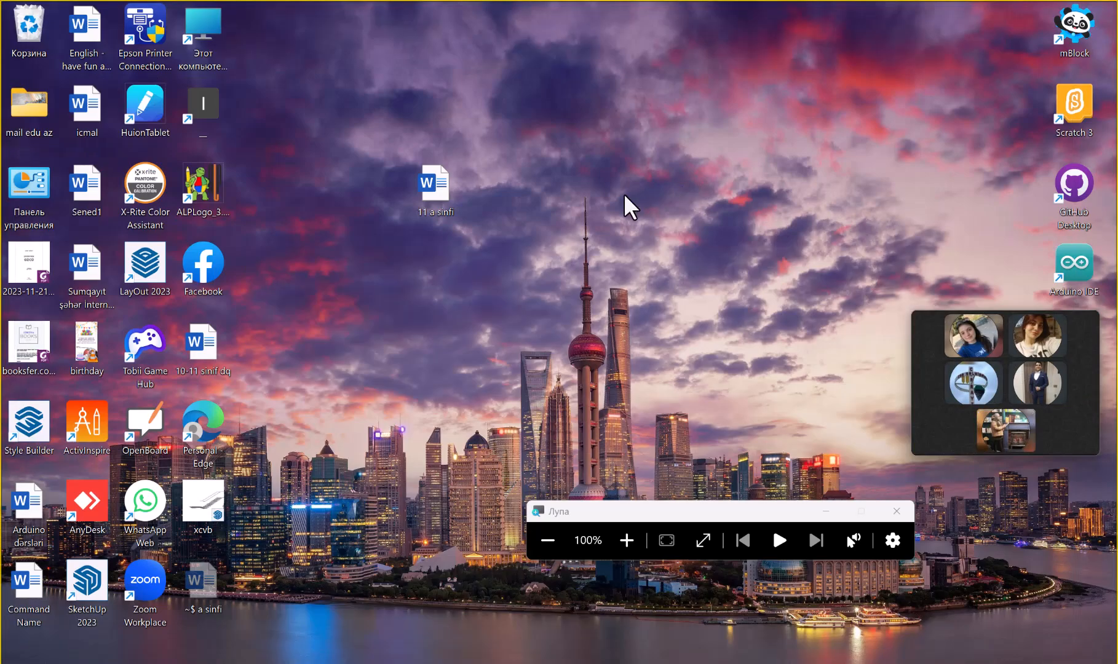
right_click(623, 193)
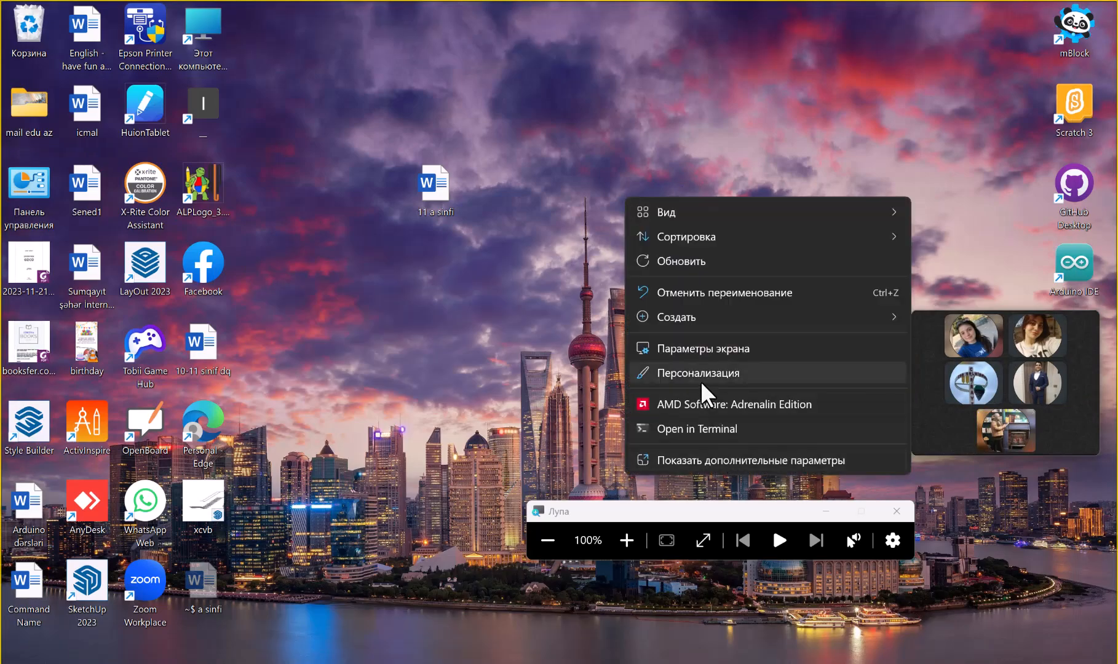
left_click(686, 348)
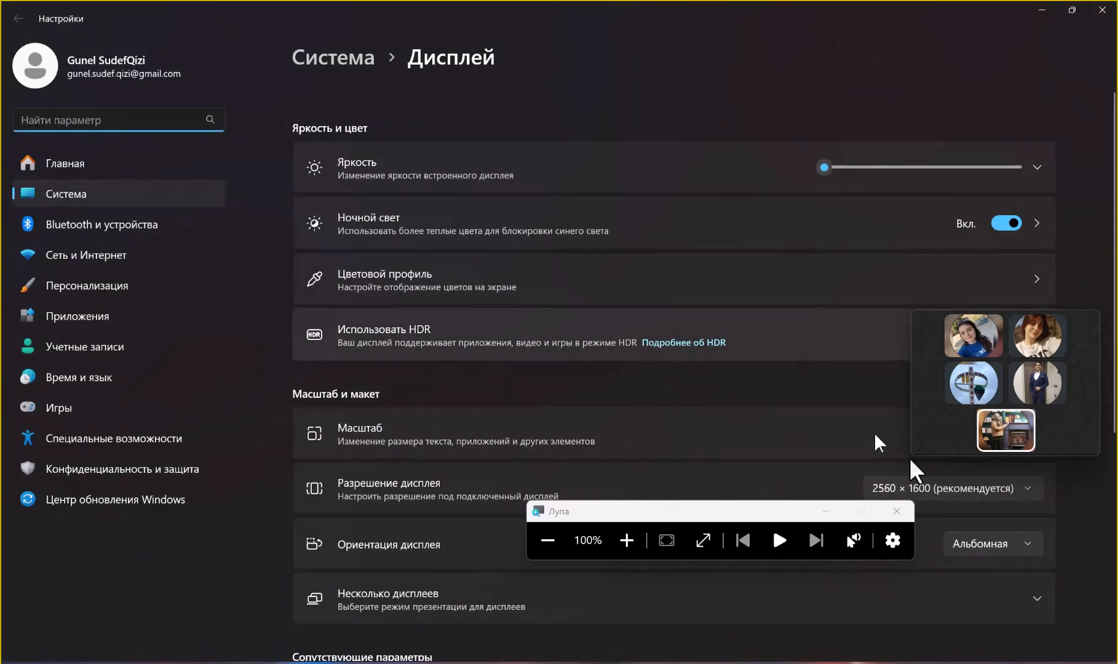
left_click(1005, 486)
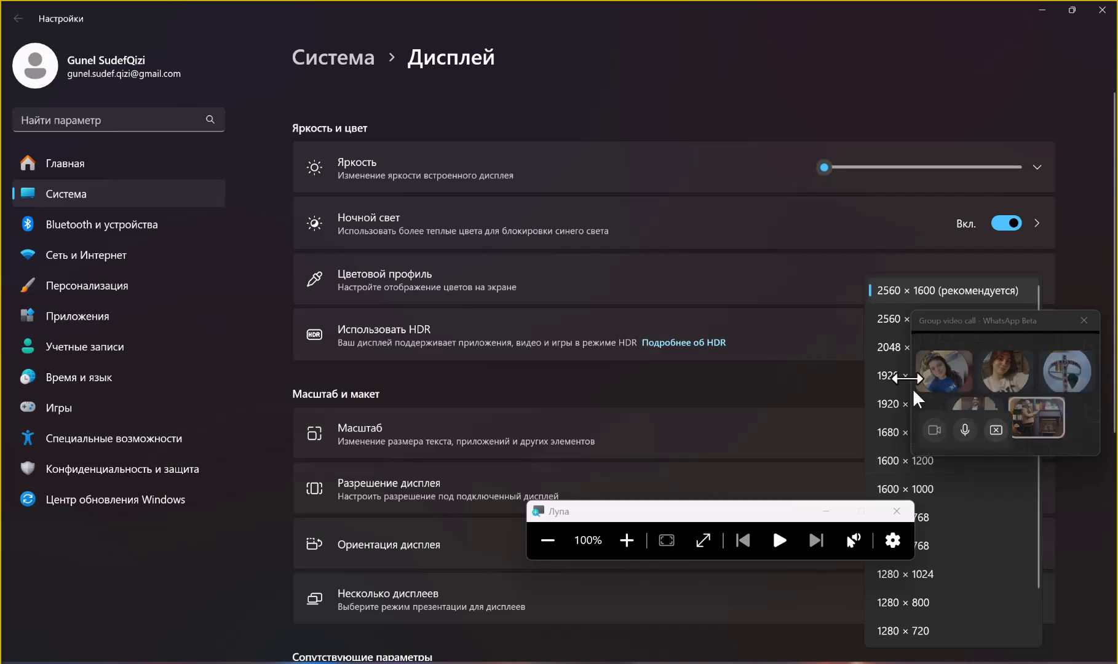
left_click(748, 411)
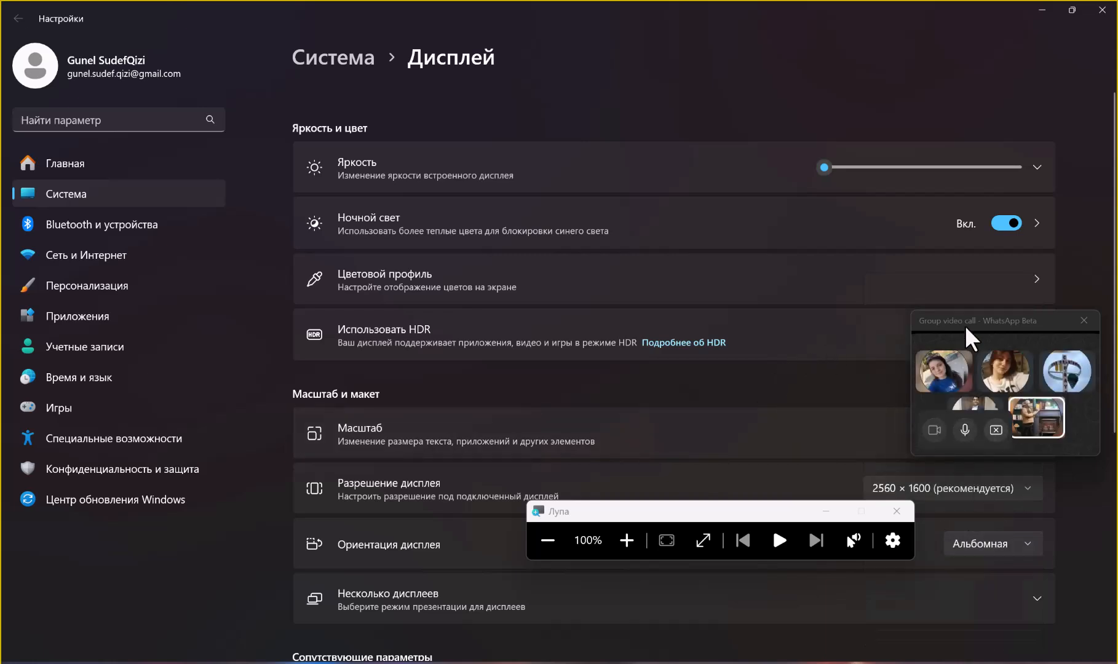
Move the video call window off the scale option, set the display scale to 200%, and minimize Settings
left_click_drag(965, 324, 968, 135)
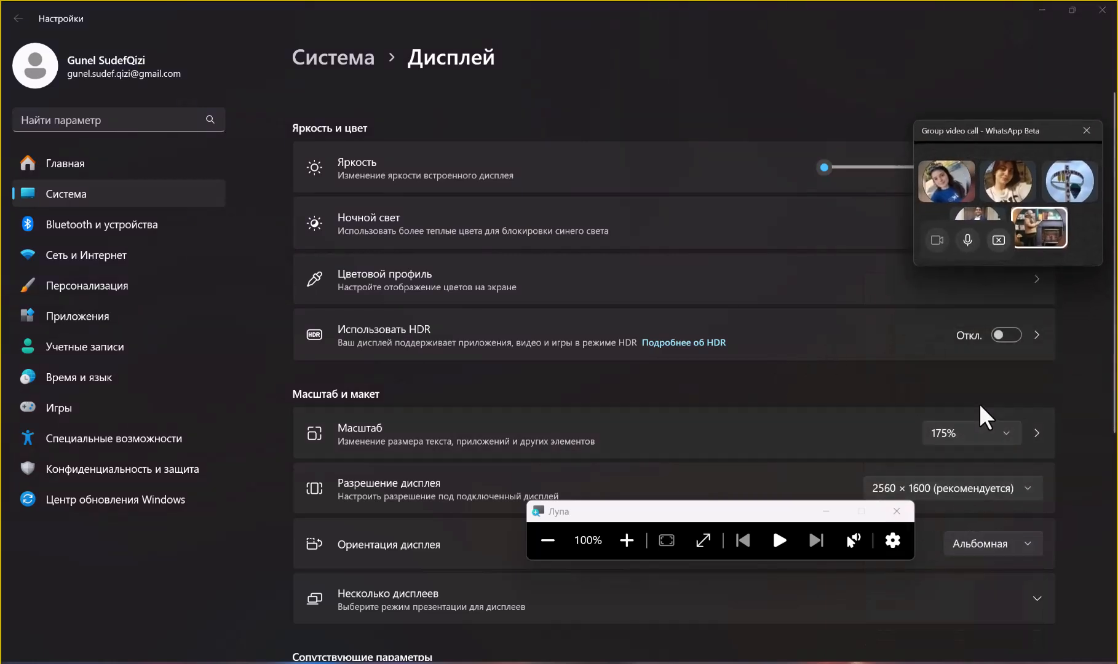
left_click(973, 435)
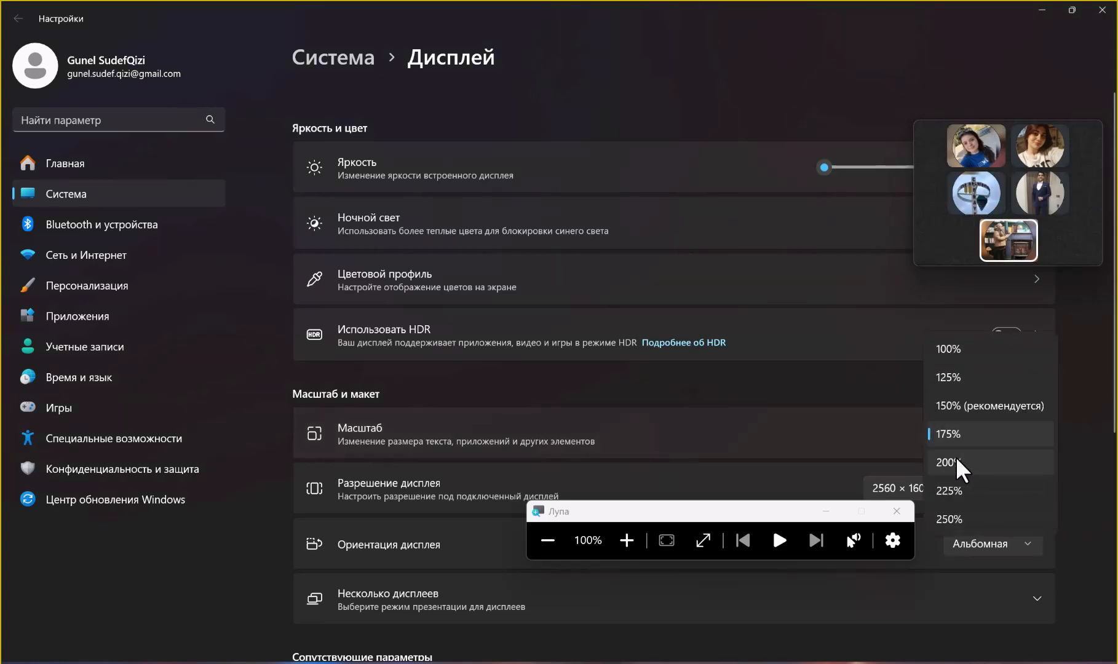
left_click(956, 461)
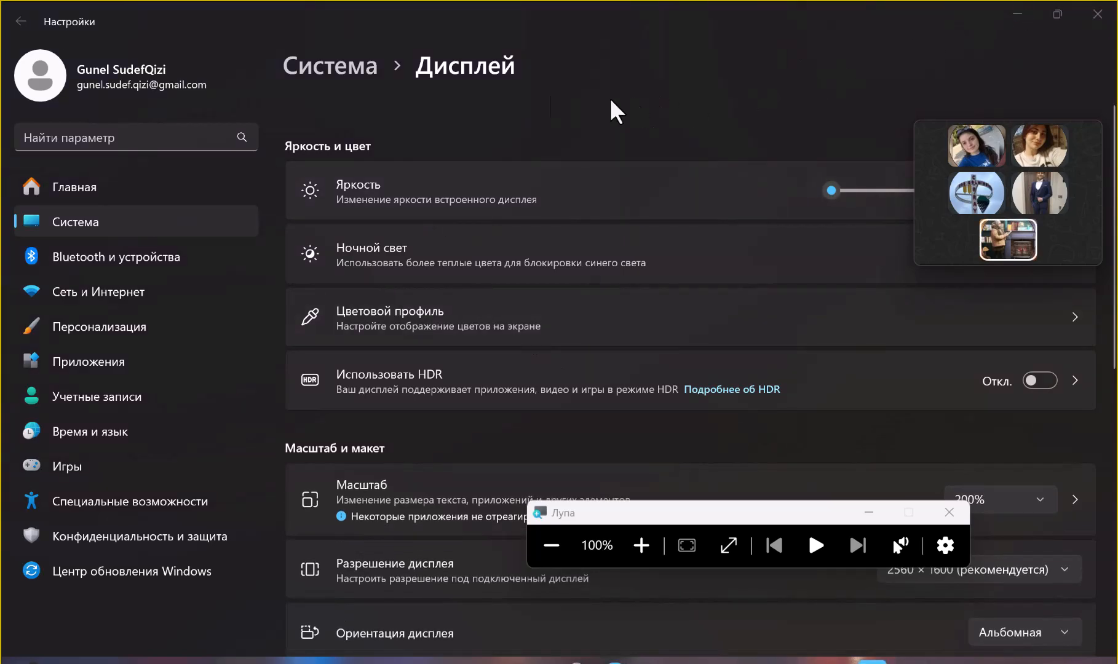
left_click(1014, 25)
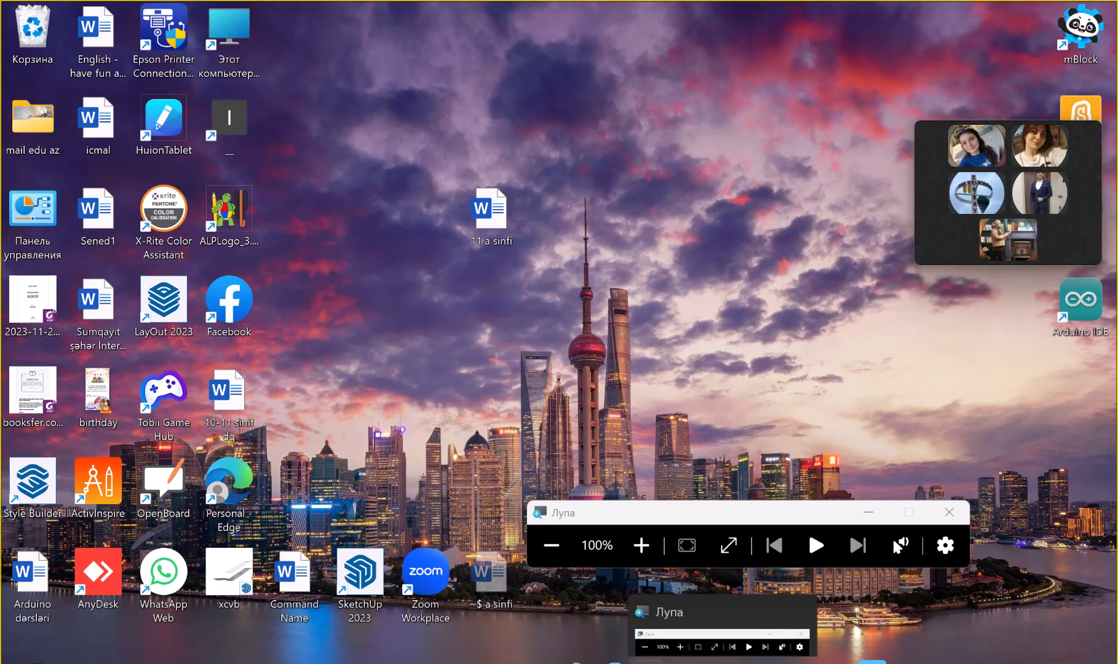
Bring the Word document back to the front and move the video call window off the ribbon
left_click(683, 662)
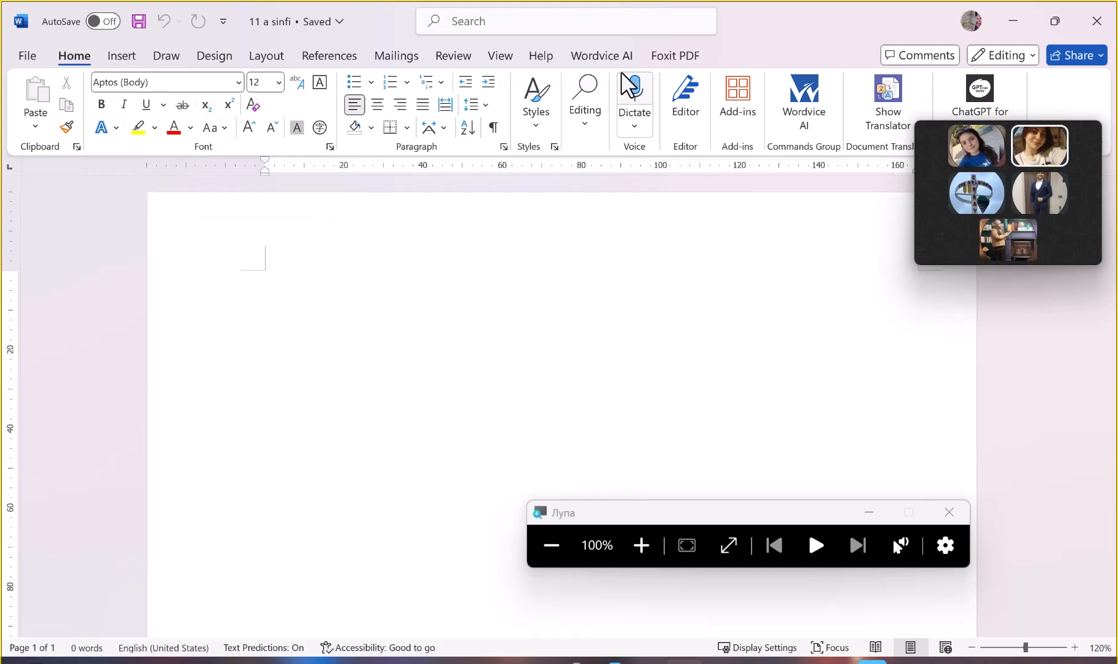
mouse_move(1050, 137)
left_click_drag(1034, 142, 1055, 295)
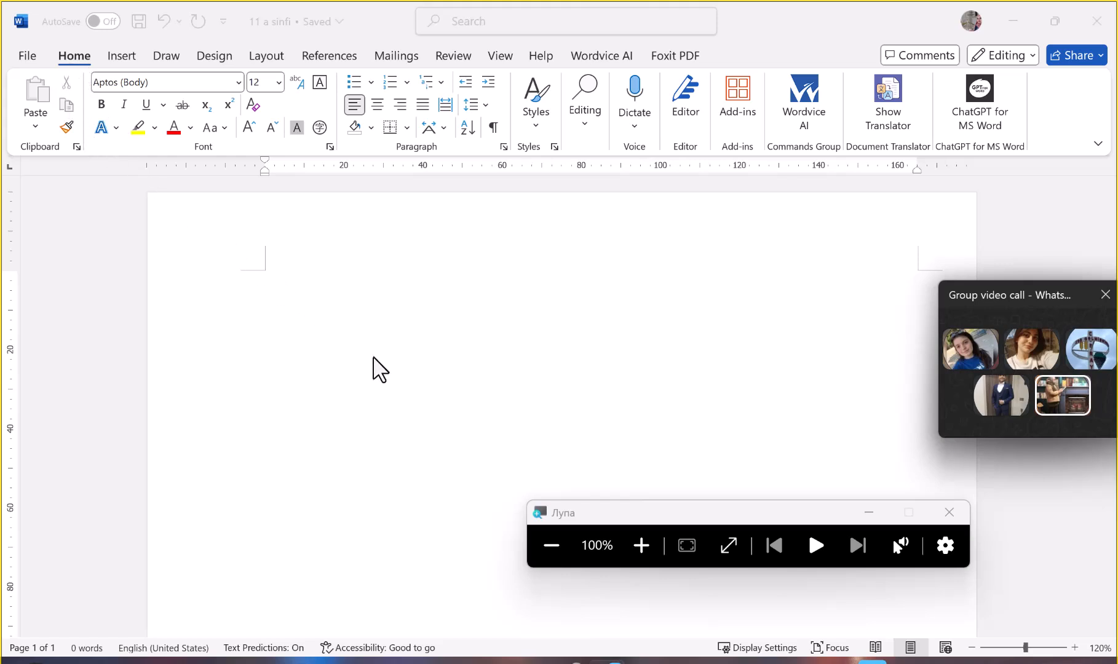
Write Salam on the blank page, and cut the whole text and paste it back
left_click(344, 305)
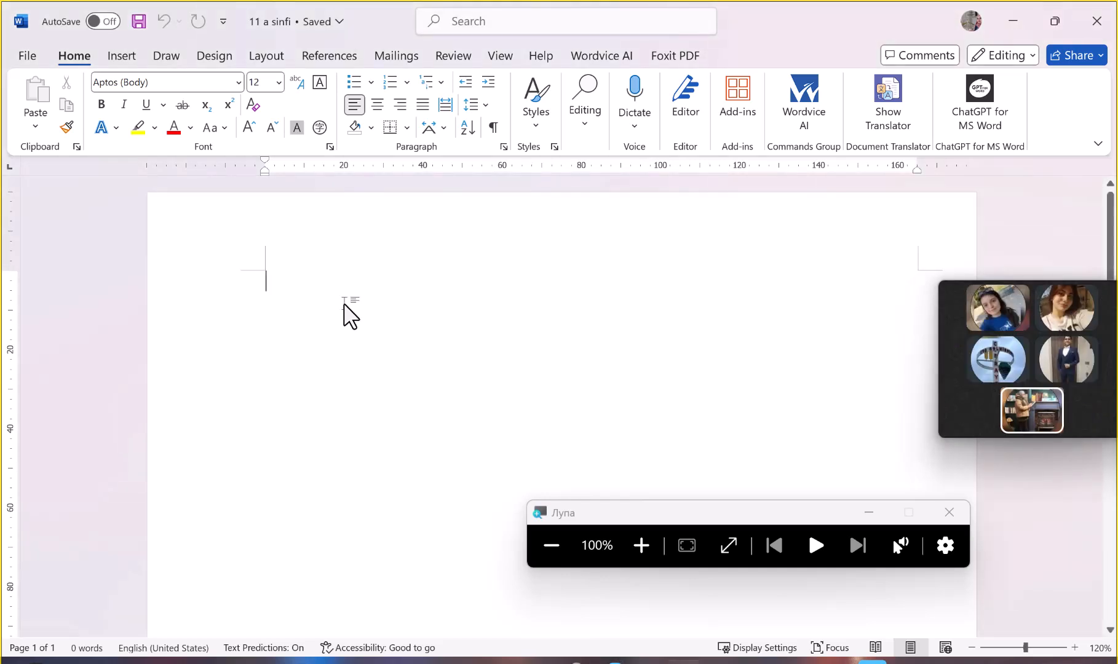
type("Salam")
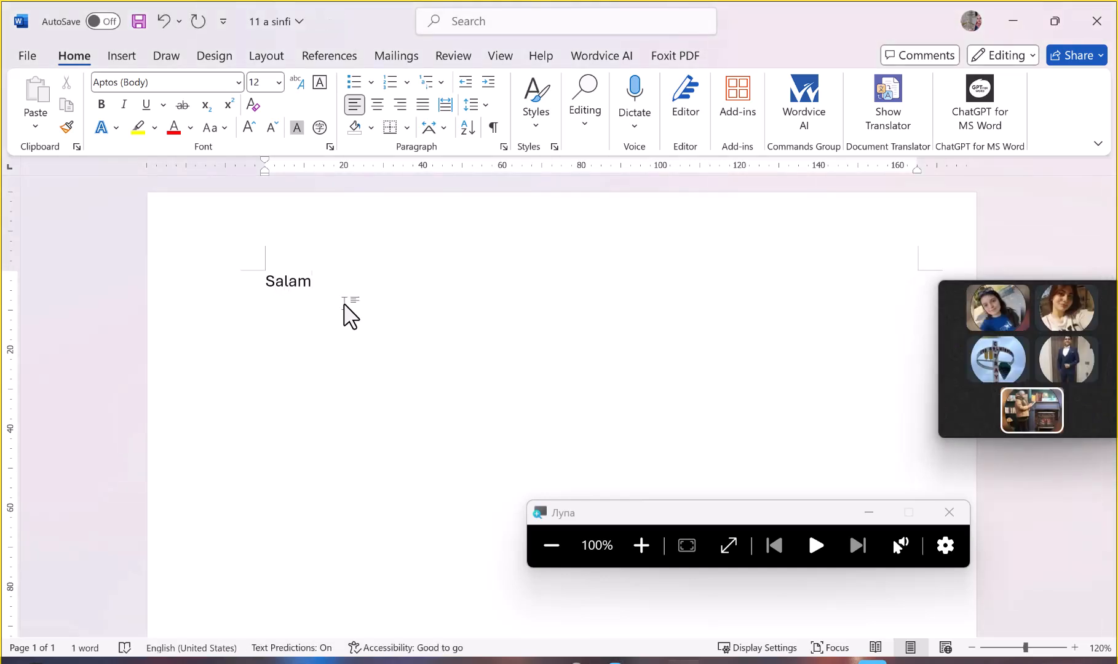
key("ctrl+a")
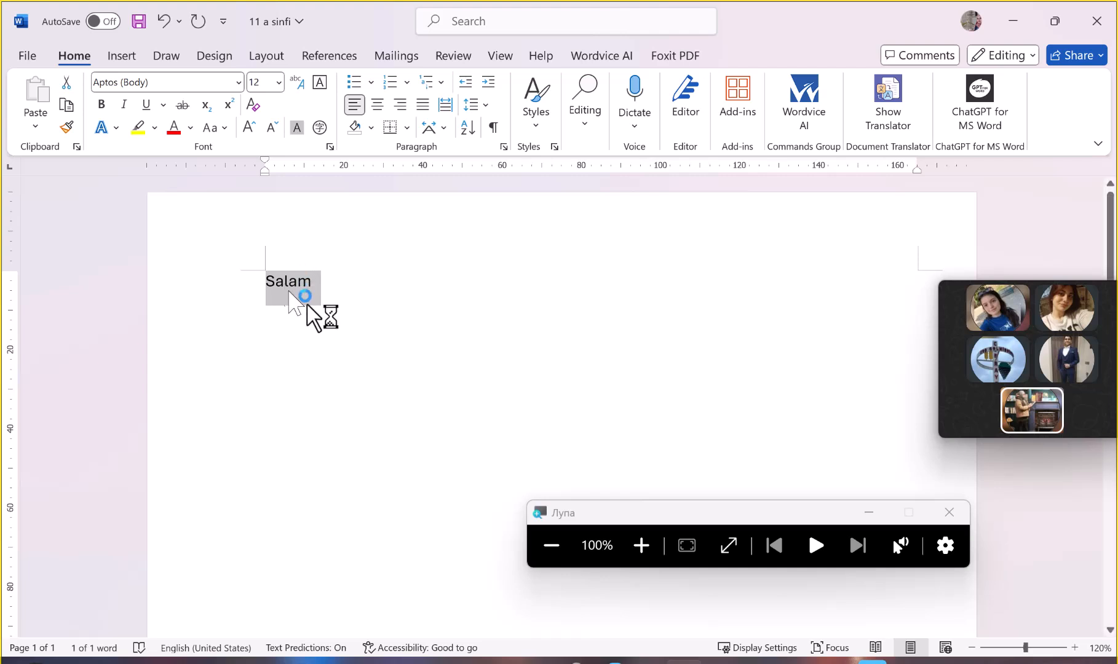
left_click(64, 83)
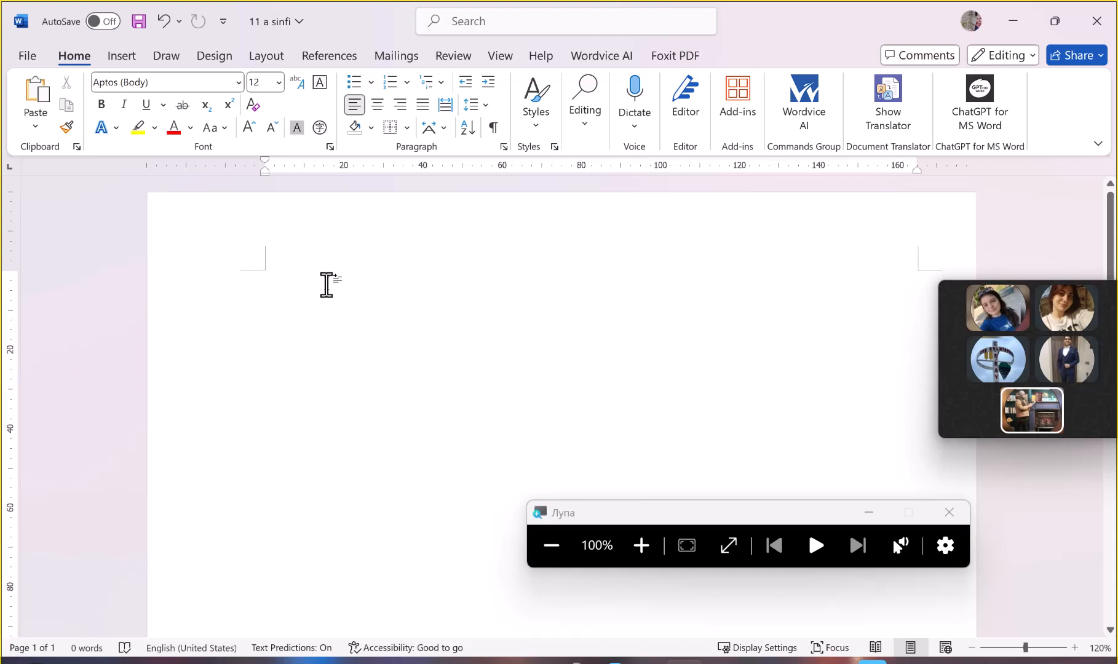
left_click(41, 90)
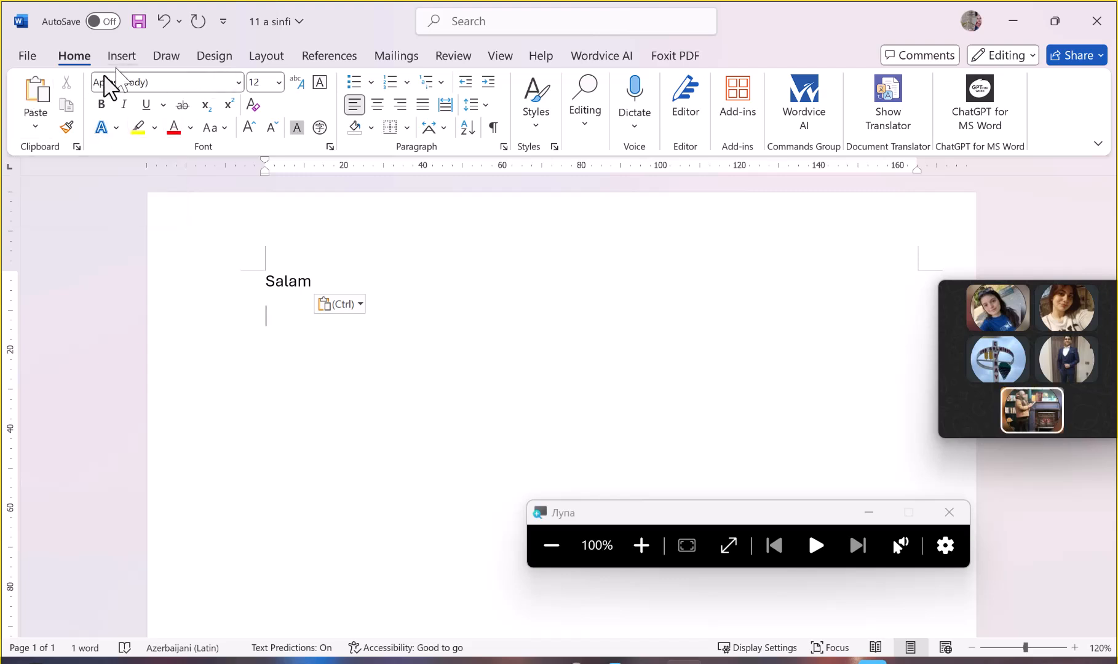
Browse the list of available fonts without choosing one
left_click(238, 82)
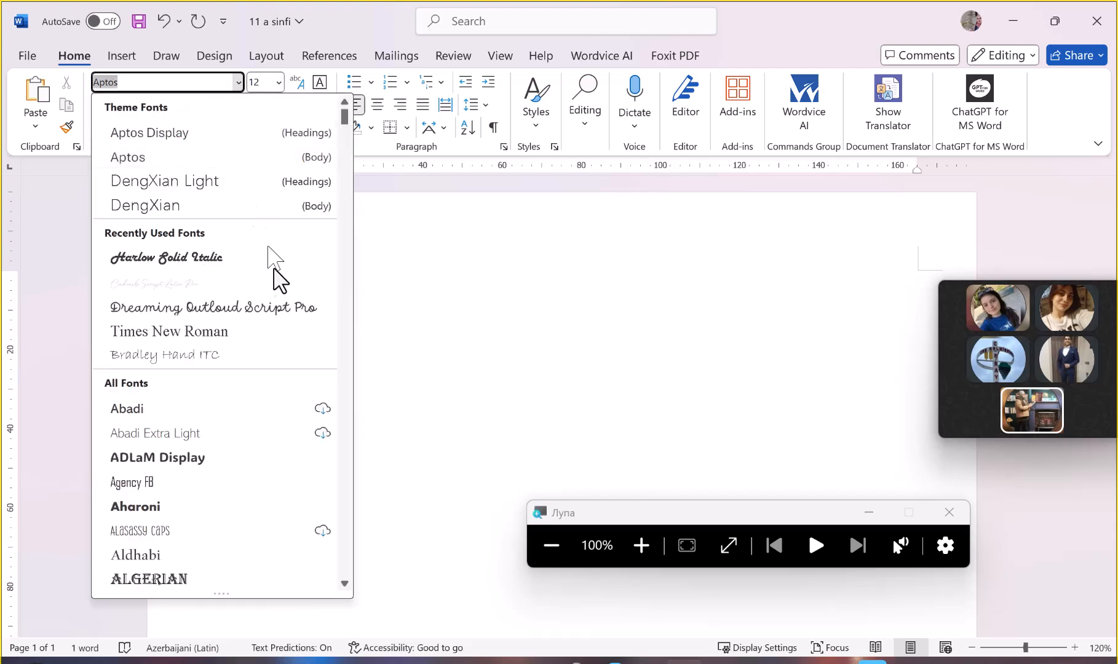
scroll(278, 417, "down", 15)
scroll(278, 417, "down", 20)
scroll(278, 416, "up", 7)
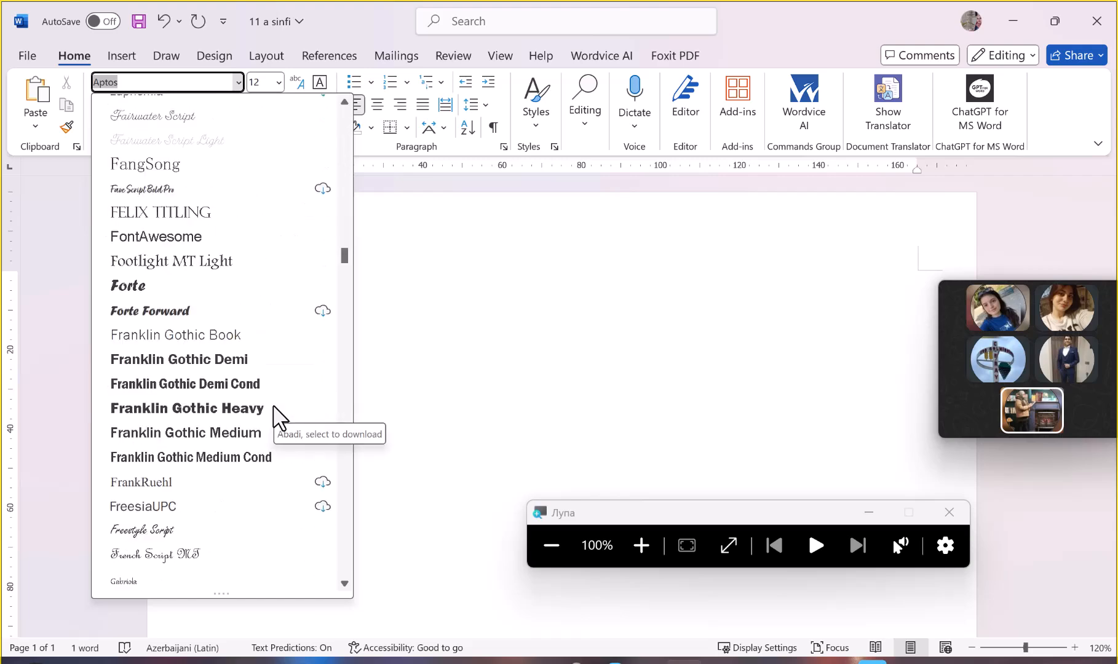
left_click(504, 311)
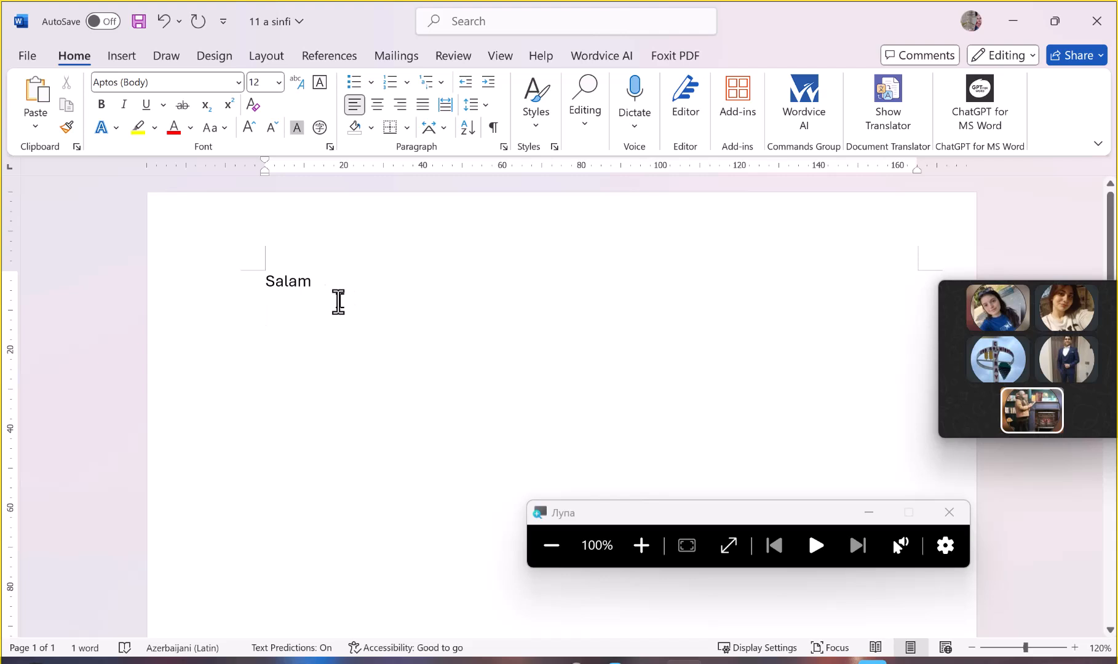
Format the word Salam in the Dreaming Outloud Script Pro font at size 26
left_click(184, 271)
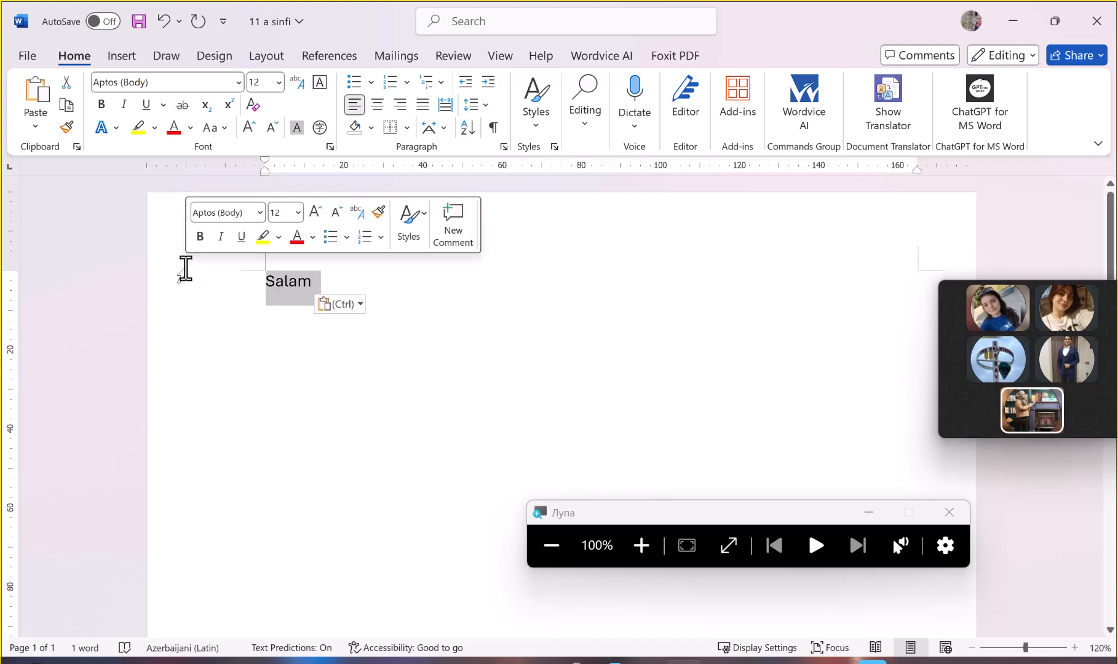
left_click(236, 82)
left_click(198, 313)
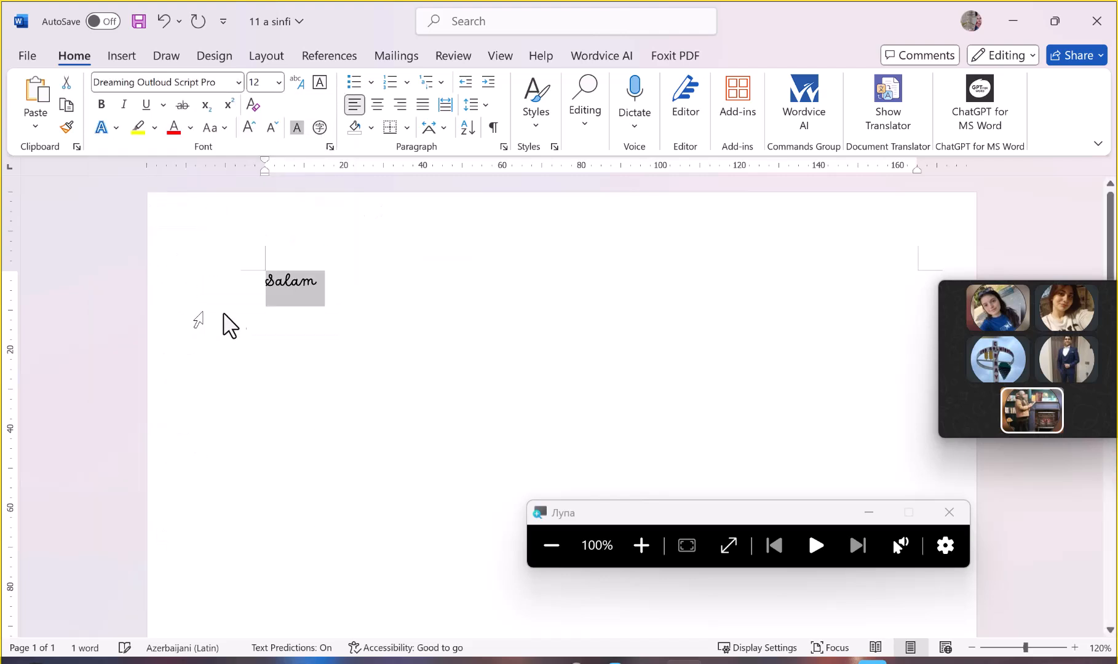
left_click(280, 82)
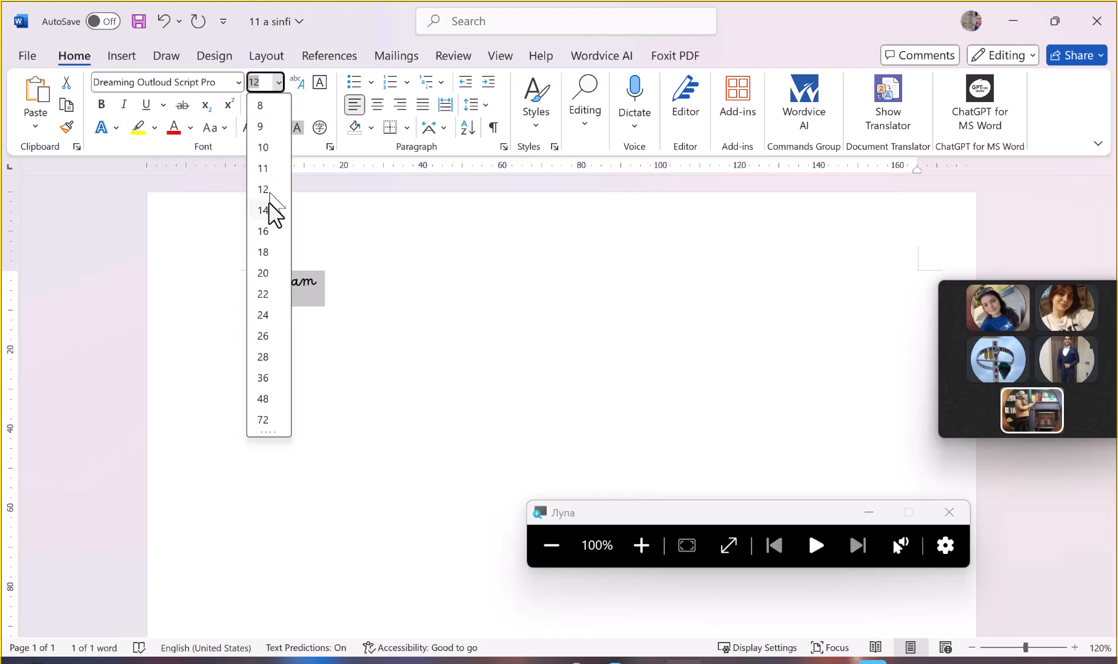
left_click(264, 336)
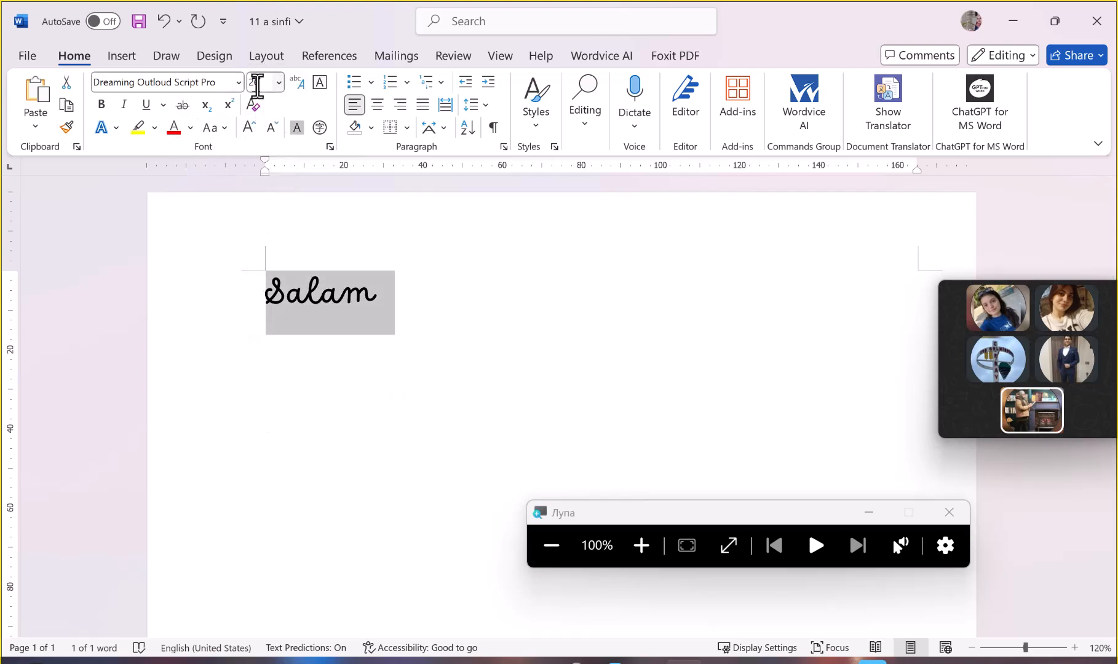
Enlarge the selected word's font size step by step beyond 80, and reduce it stepwise to 48
left_click(250, 129)
left_click(250, 129)
left_click(251, 129)
left_click(249, 129)
left_click(249, 129)
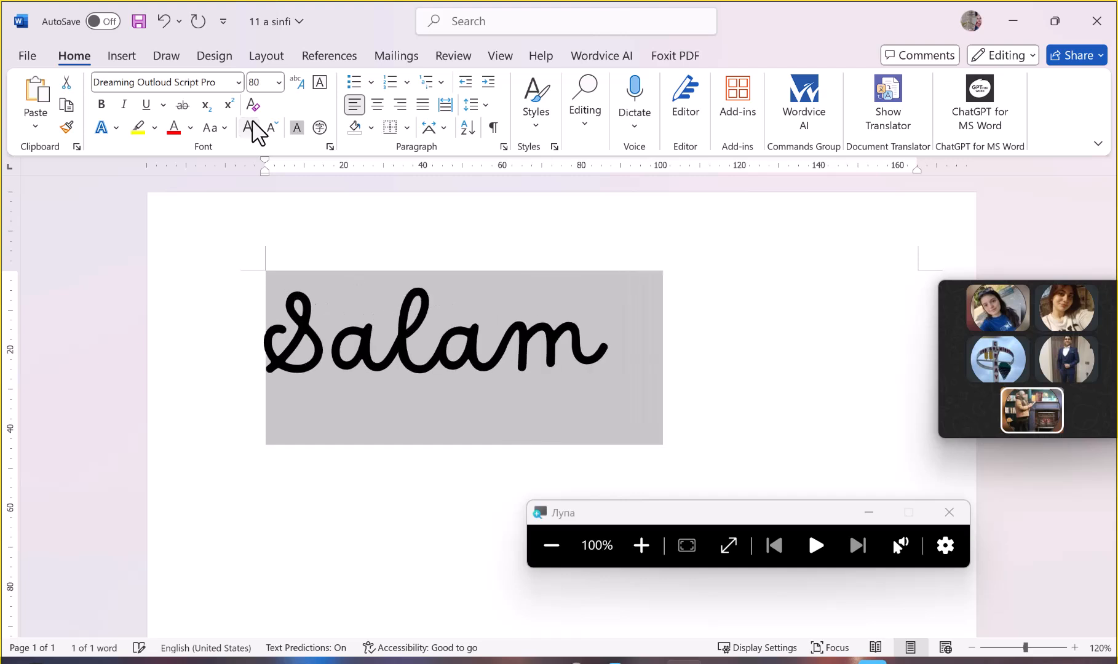
left_click(251, 129)
left_click(272, 129)
left_click(272, 130)
left_click(273, 130)
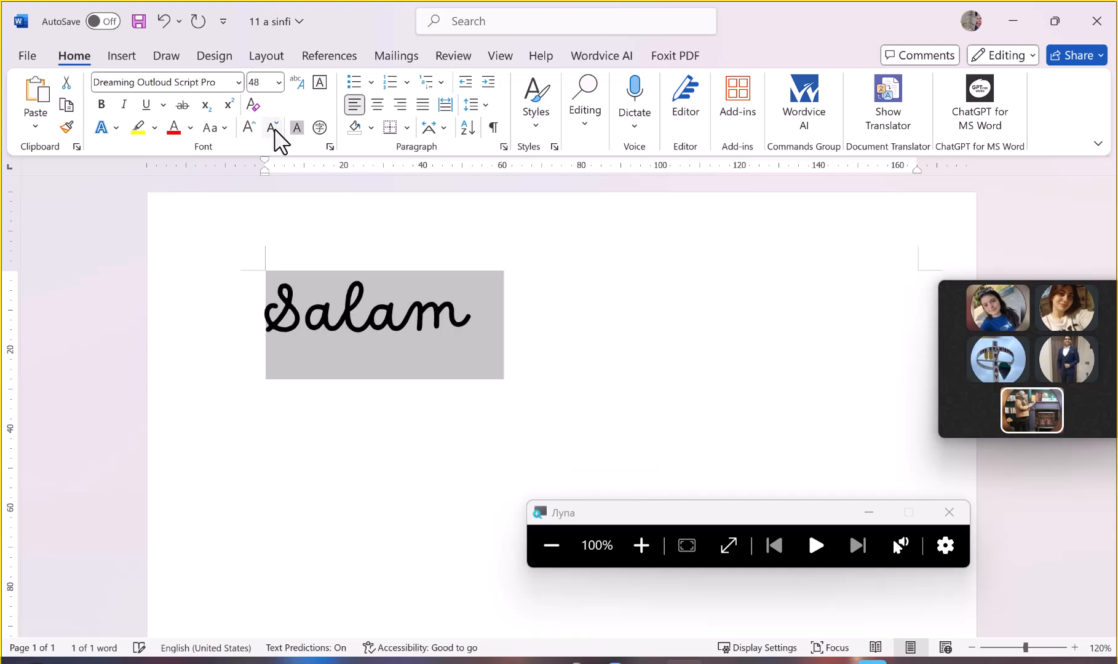
Change the font of the selected word Salam to Baguet Script
left_click(238, 82)
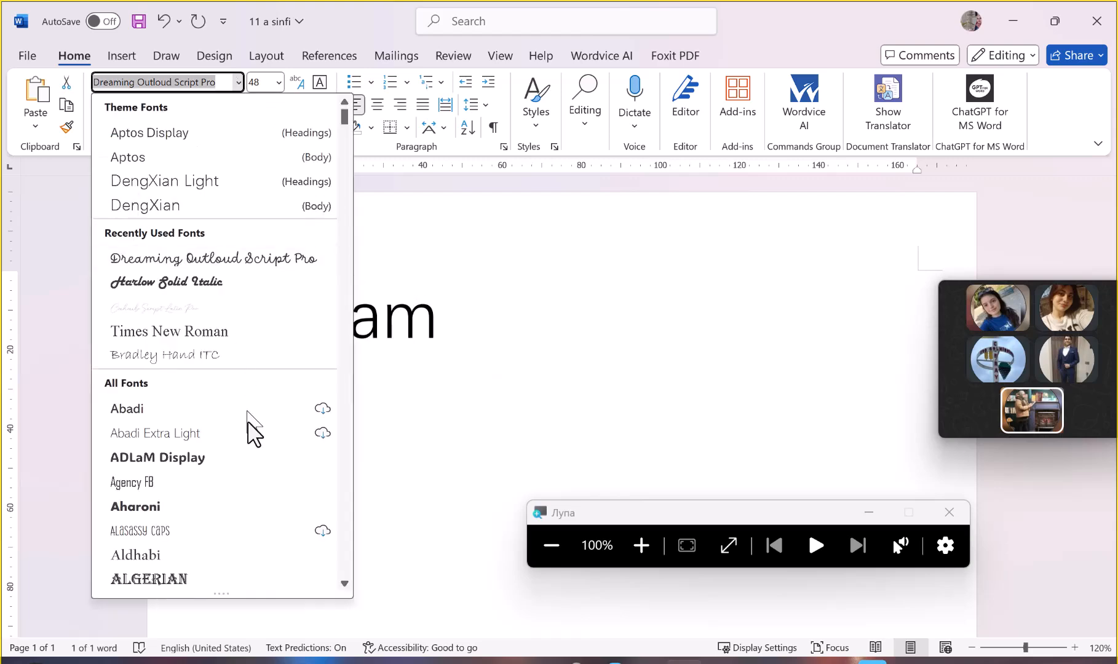
scroll(209, 468, "down", 10)
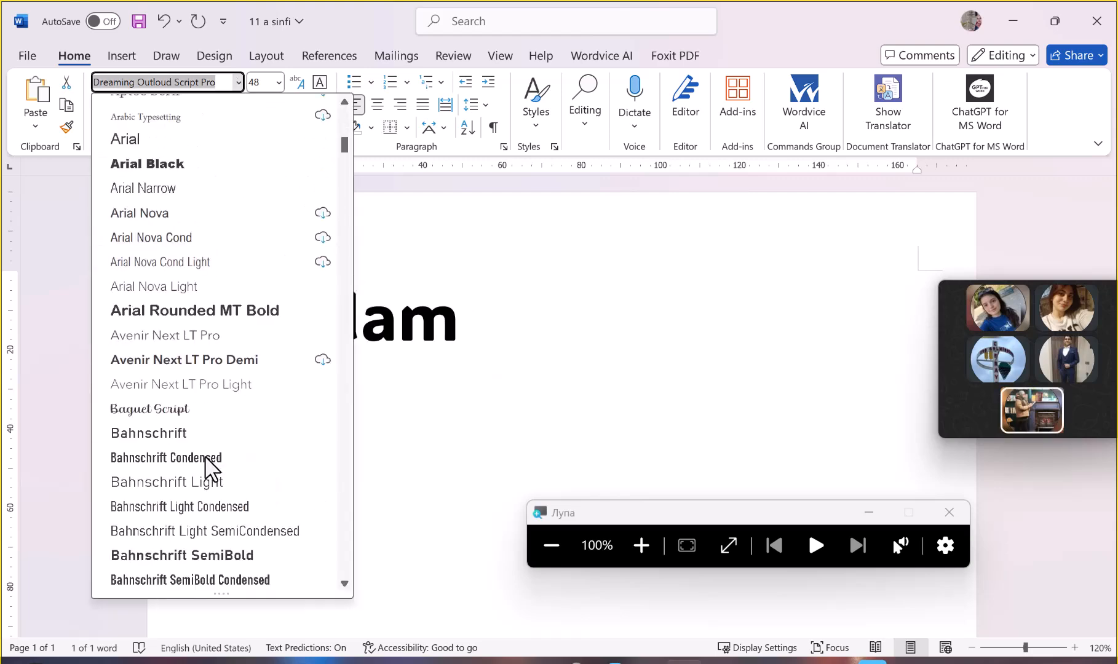
left_click(172, 409)
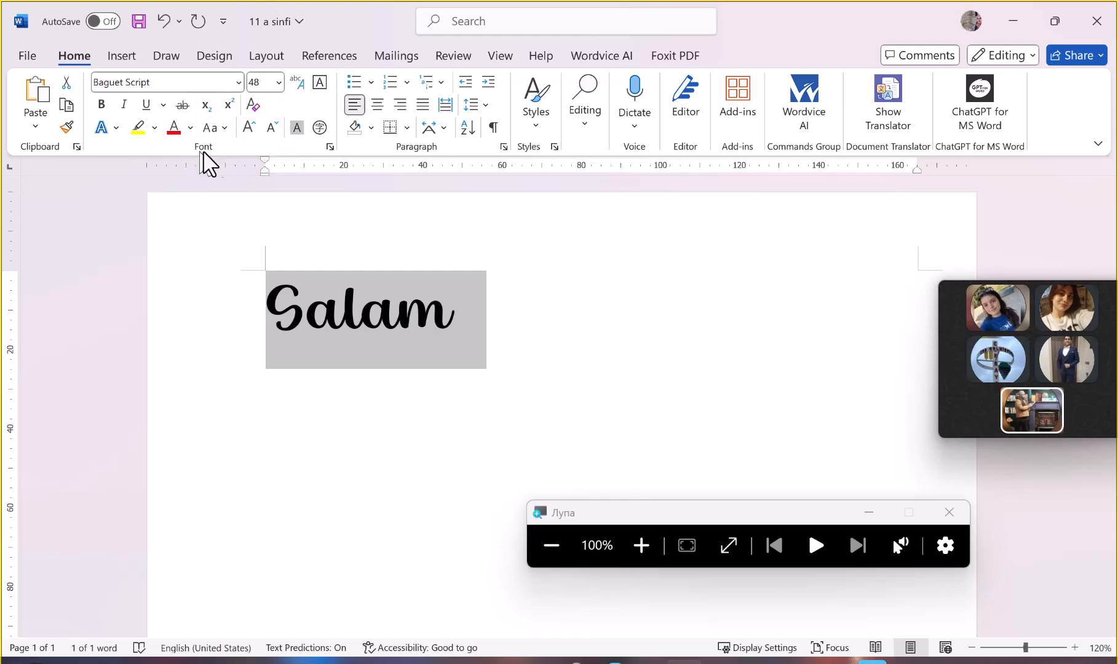
View the settings in the Font dialog, close it without changes and deselect the word
left_click(329, 146)
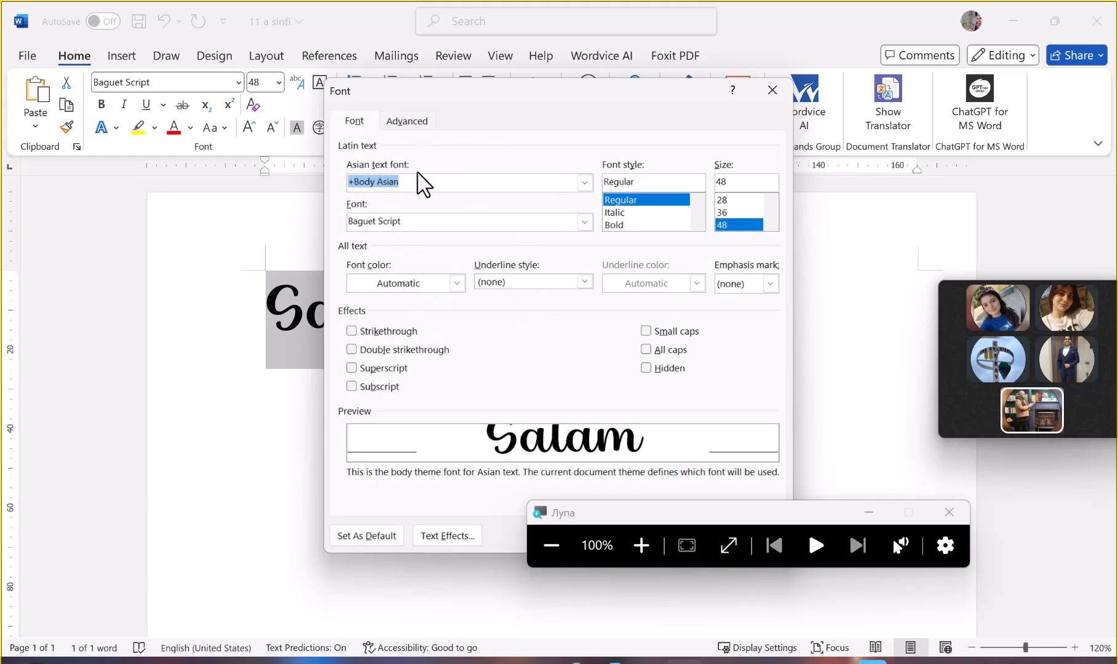
left_click(773, 90)
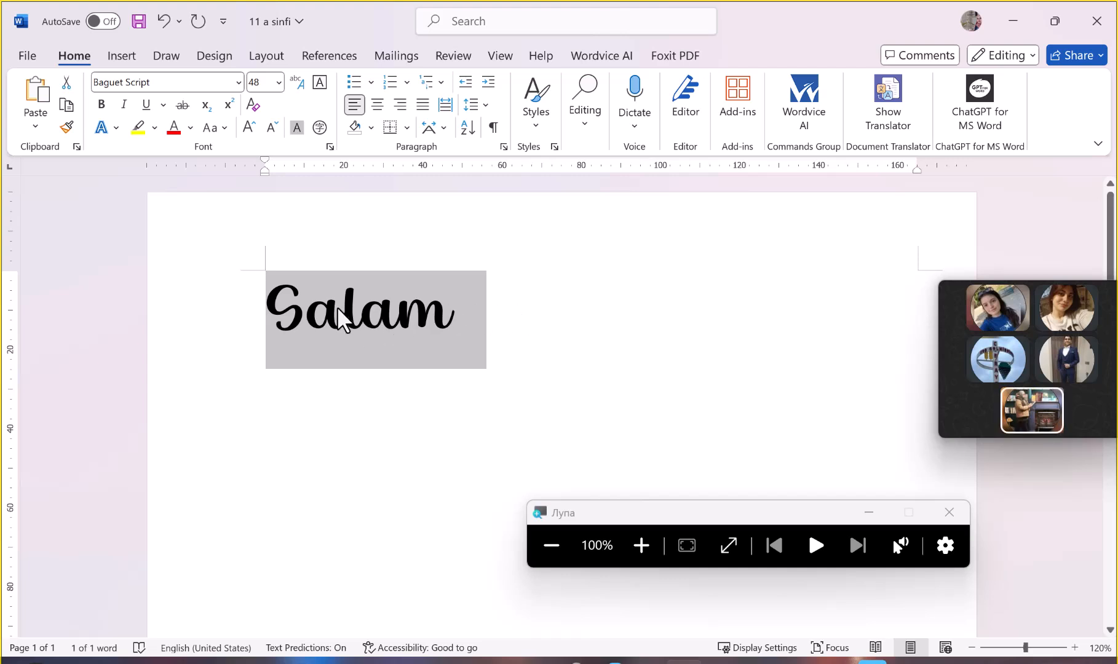
left_click(370, 305)
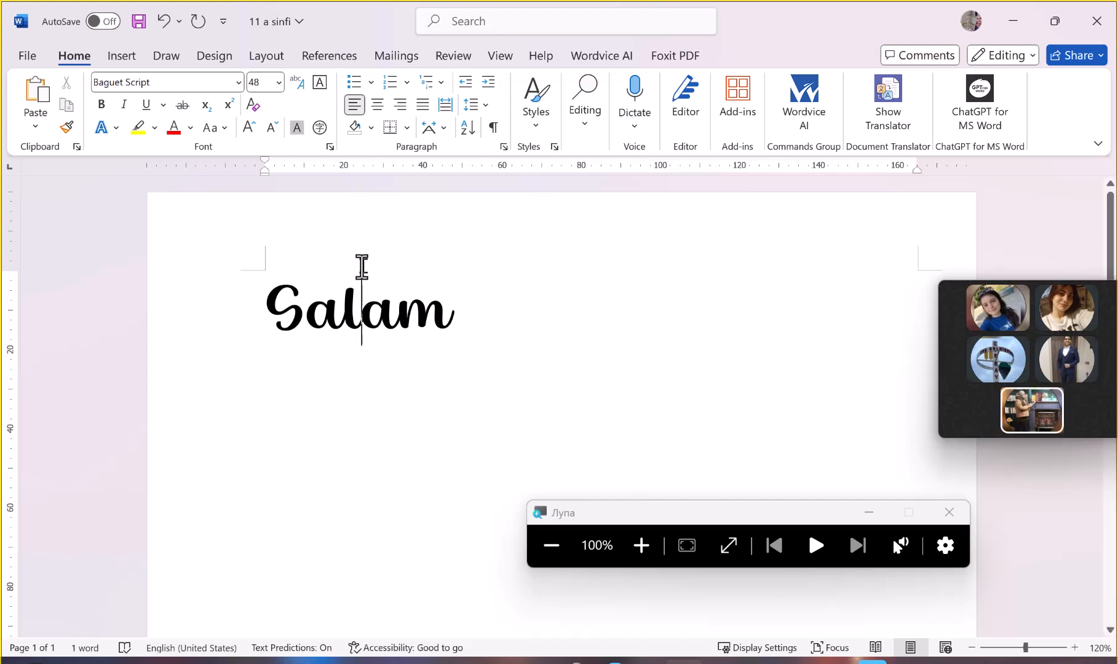
Select the whole word Salam and clear the selection, repeating this three times
left_click_drag(490, 328, 232, 303)
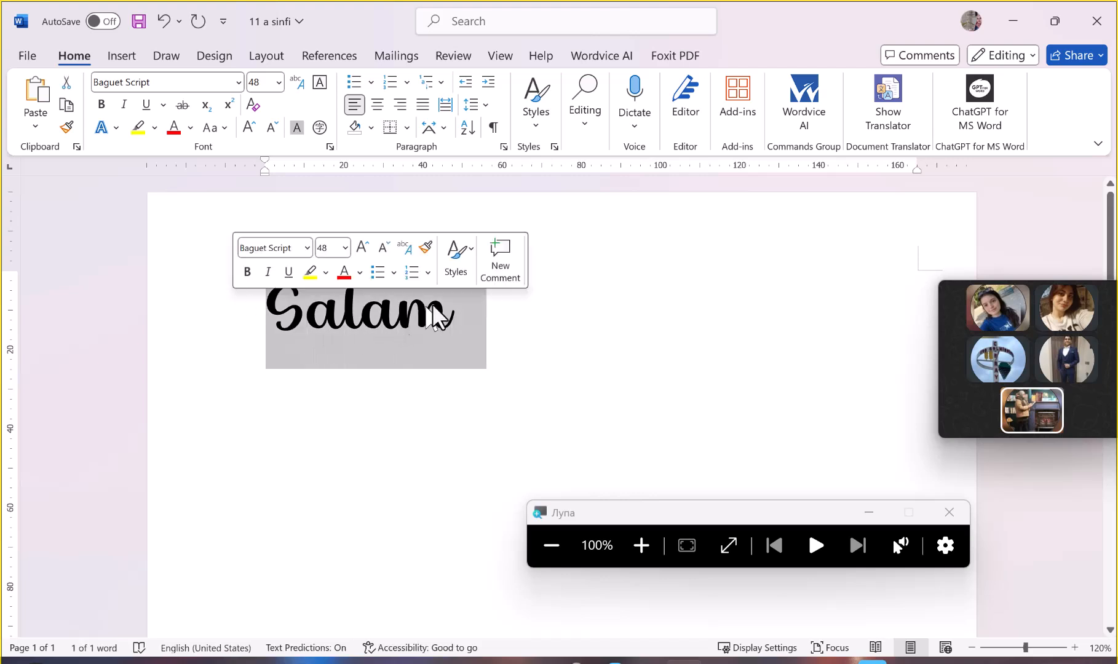
left_click(487, 325)
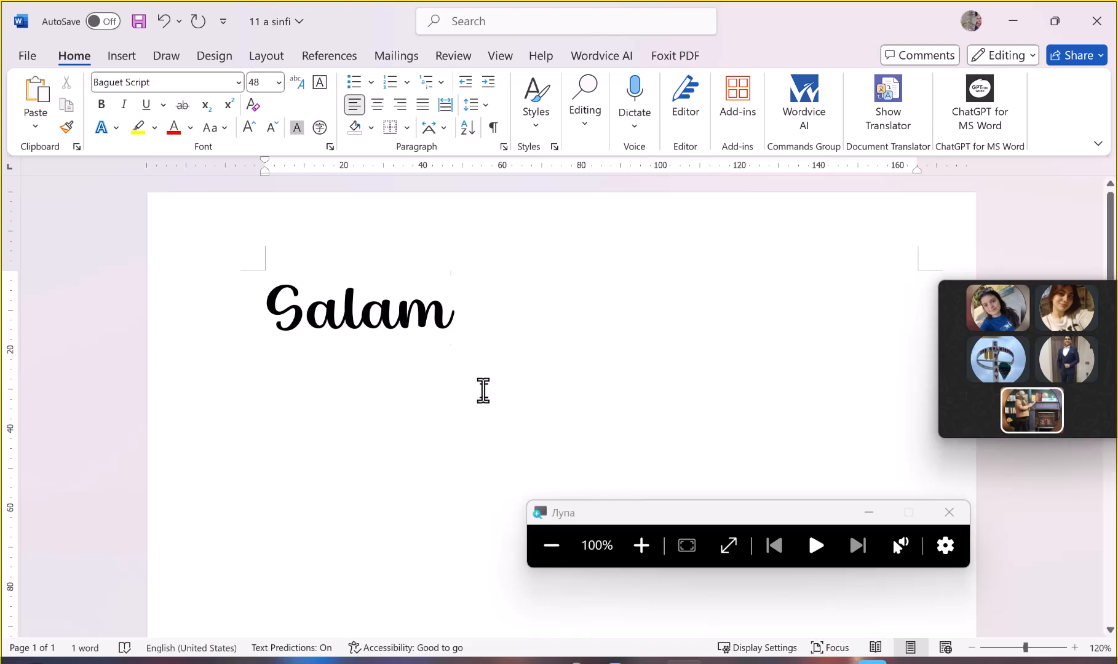
left_click_drag(455, 318, 234, 299)
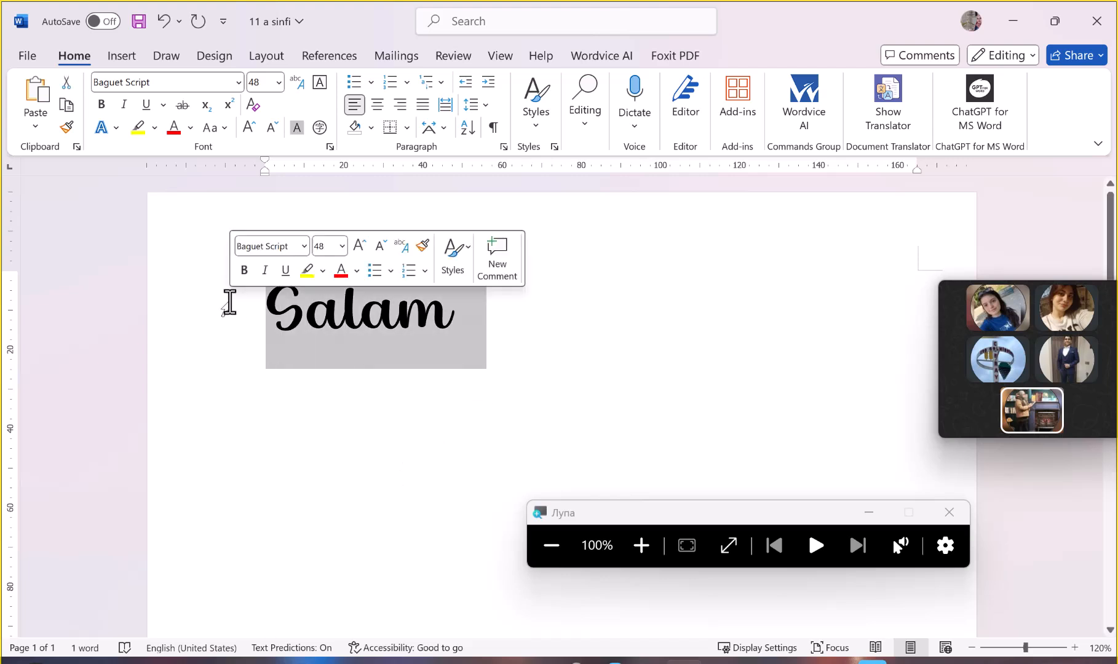
left_click(556, 320)
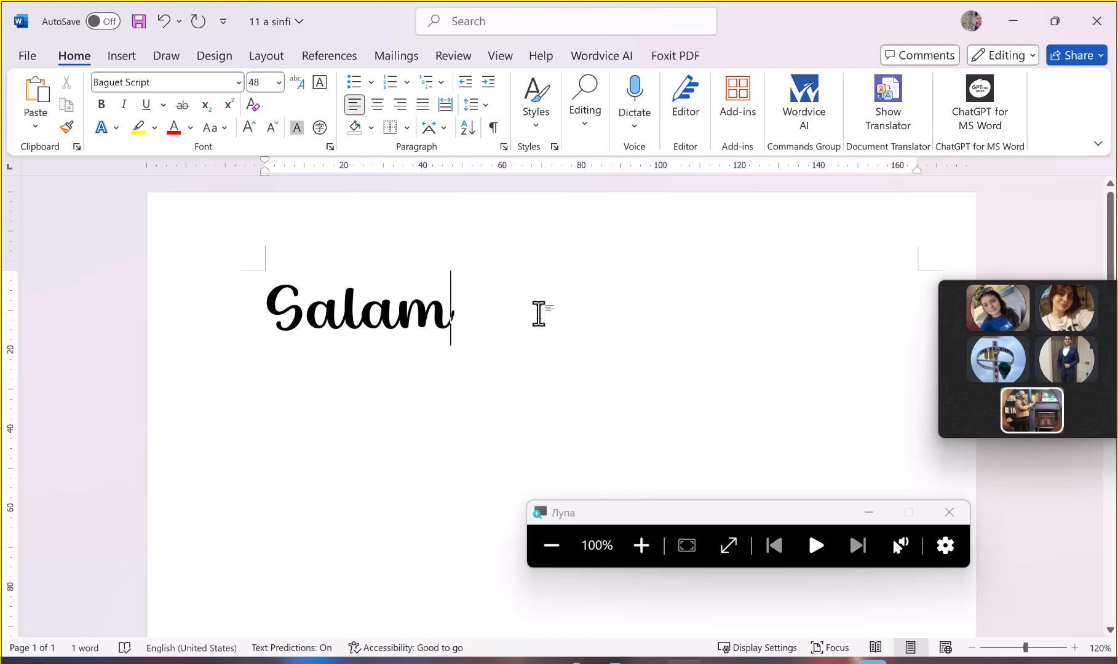
left_click_drag(539, 312, 187, 322)
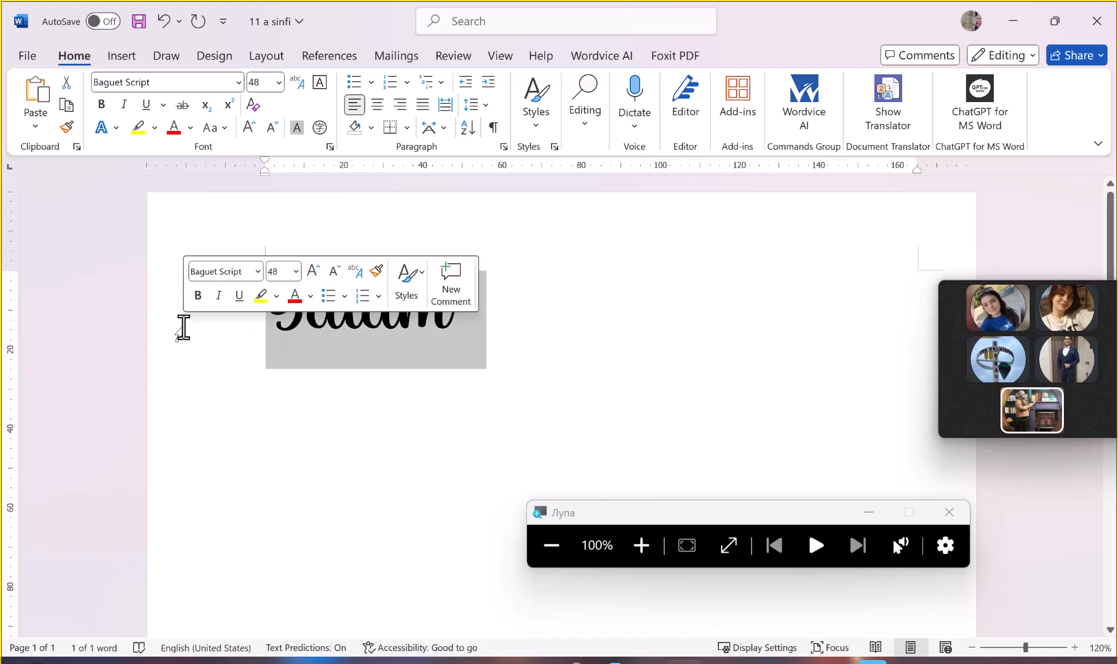
left_click(470, 364)
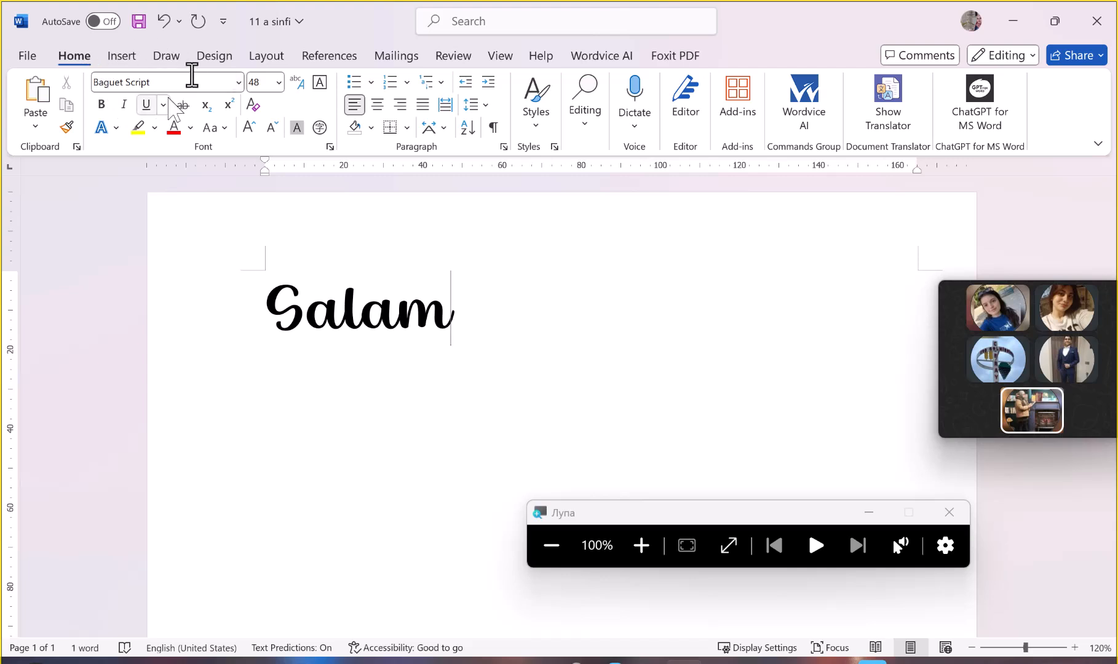
Set the font size at the end of the word to 72, and increase it step by step to 1030
left_click(279, 82)
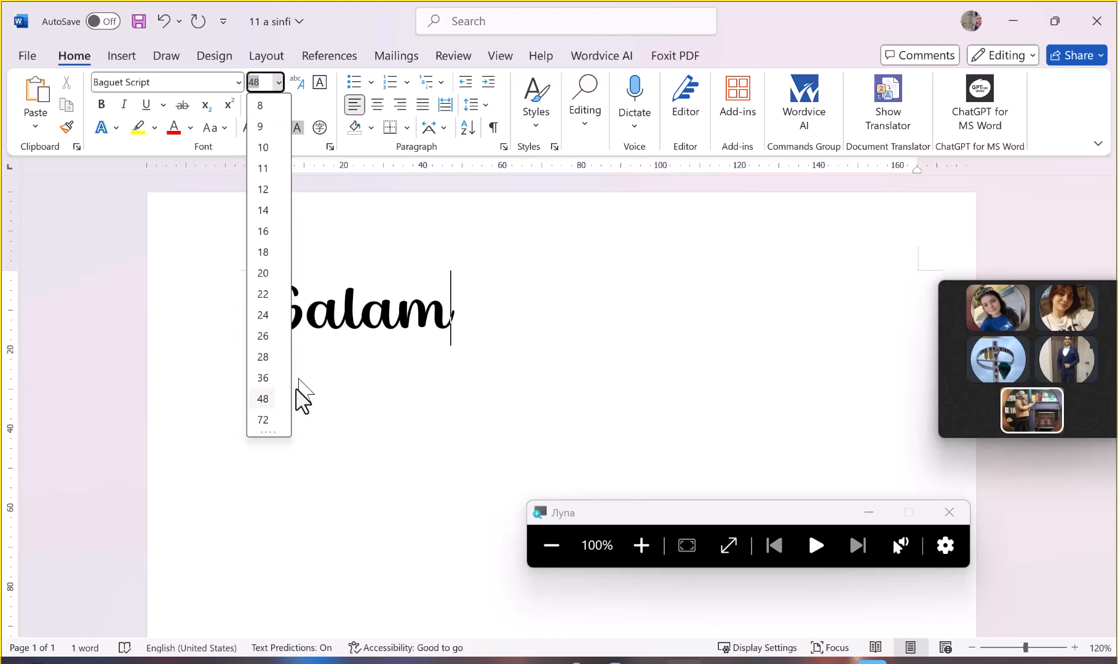
left_click(263, 420)
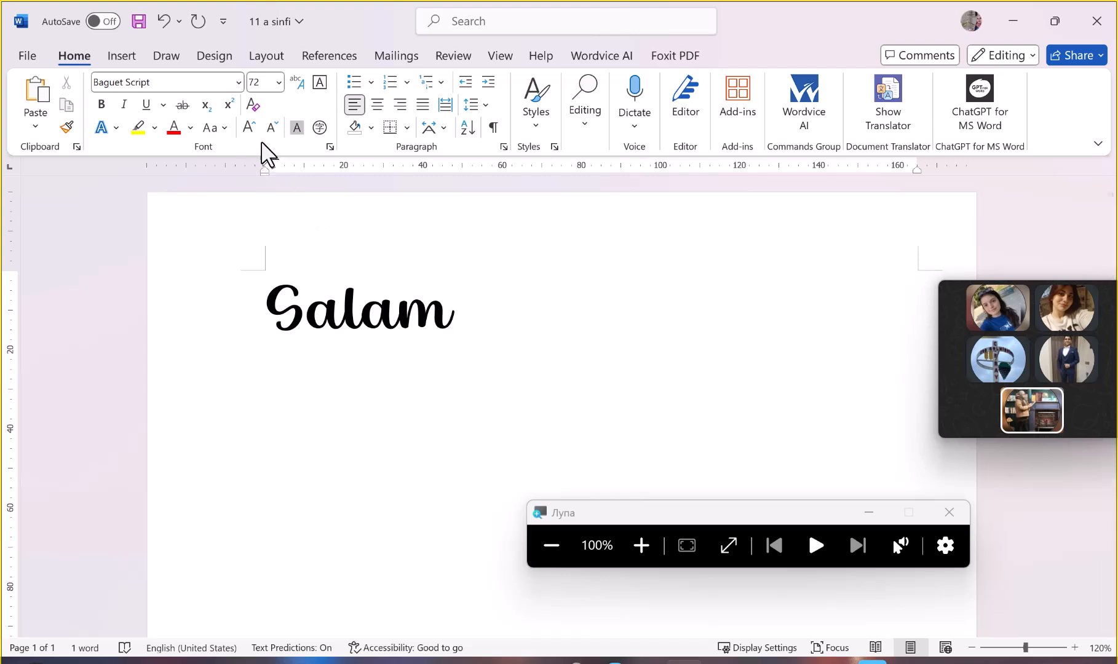
left_click(249, 127)
left_click(249, 127)
left_click(249, 127)
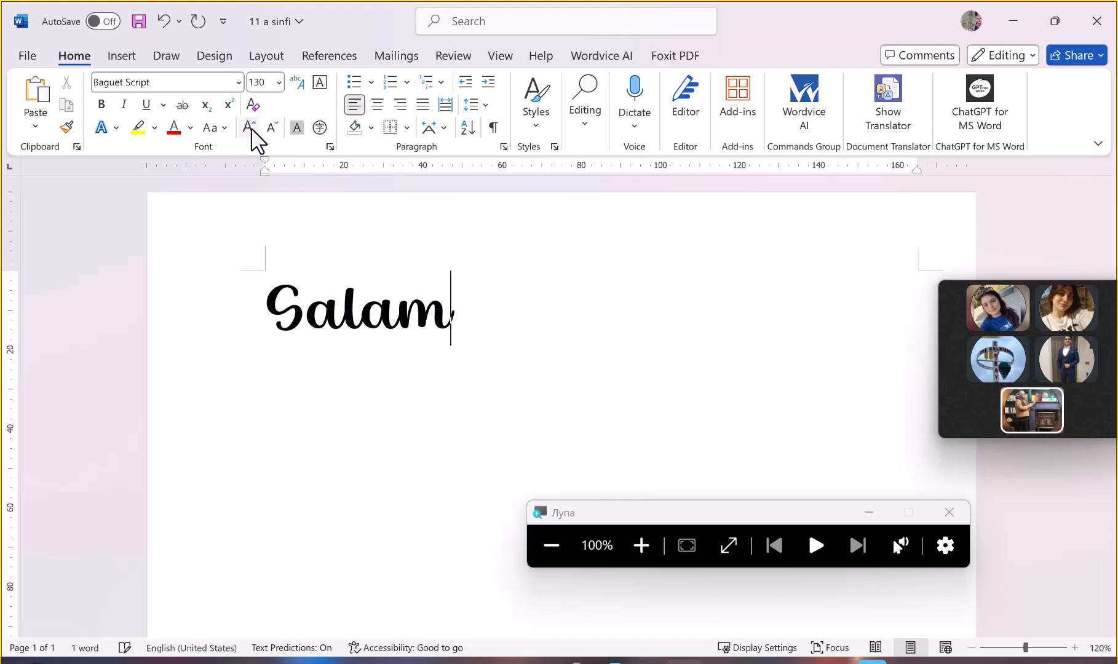
left_click(249, 128)
left_click(250, 127)
left_click(249, 128)
left_click(249, 128)
left_click(249, 127)
left_click(249, 127)
double_click(249, 127)
double_click(249, 127)
left_click(249, 127)
double_click(249, 127)
double_click(249, 127)
double_click(250, 127)
left_click(249, 127)
double_click(249, 127)
left_click(249, 127)
double_click(249, 127)
double_click(249, 127)
double_click(249, 127)
double_click(249, 127)
left_click(249, 127)
double_click(249, 127)
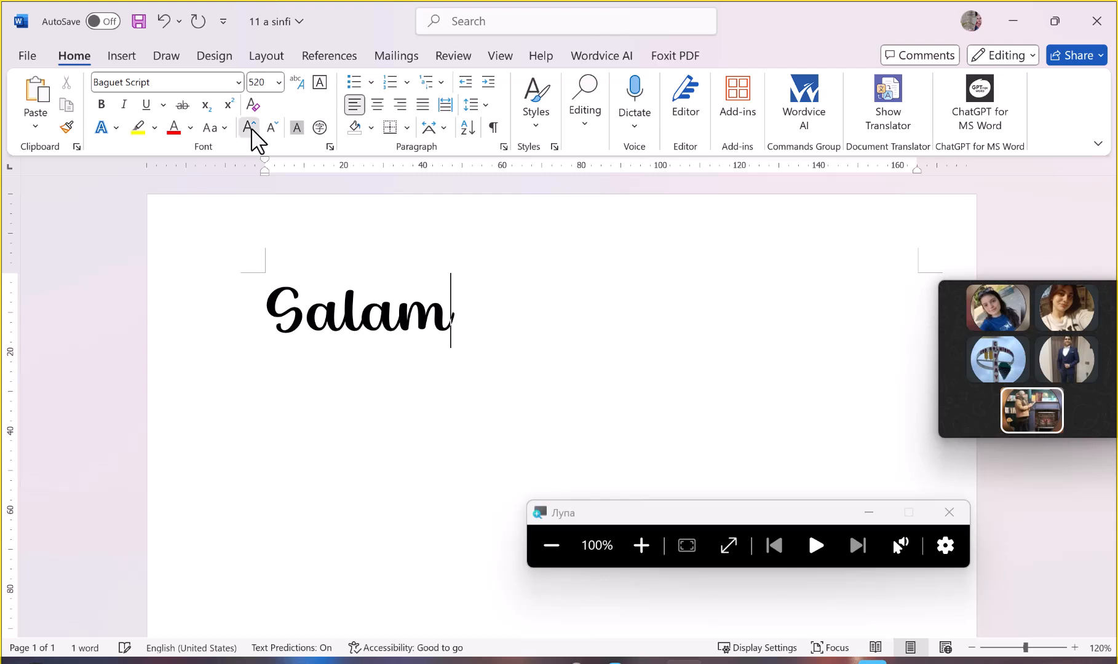
double_click(249, 127)
double_click(249, 128)
left_click(249, 128)
double_click(249, 127)
double_click(249, 127)
double_click(249, 128)
double_click(249, 128)
double_click(249, 128)
double_click(249, 127)
double_click(249, 128)
left_click(249, 127)
double_click(249, 127)
double_click(249, 127)
double_click(249, 127)
left_click(249, 127)
double_click(251, 129)
double_click(251, 128)
left_click(251, 128)
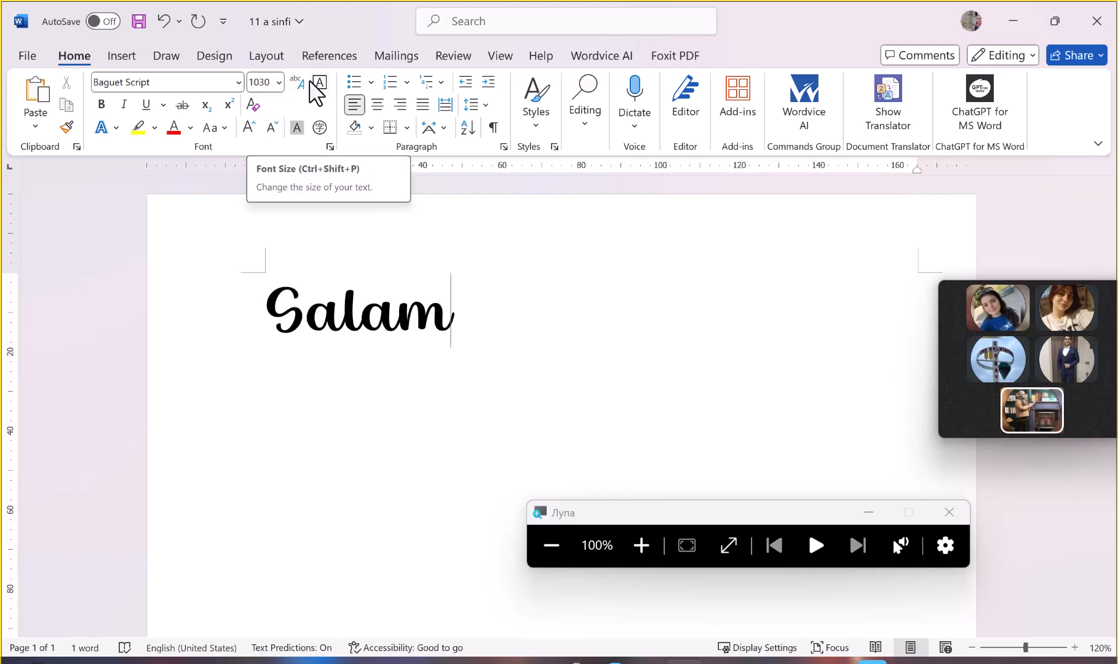
Set the font size at the insertion point after Salam to 72 from the preset sizes
left_click(279, 82)
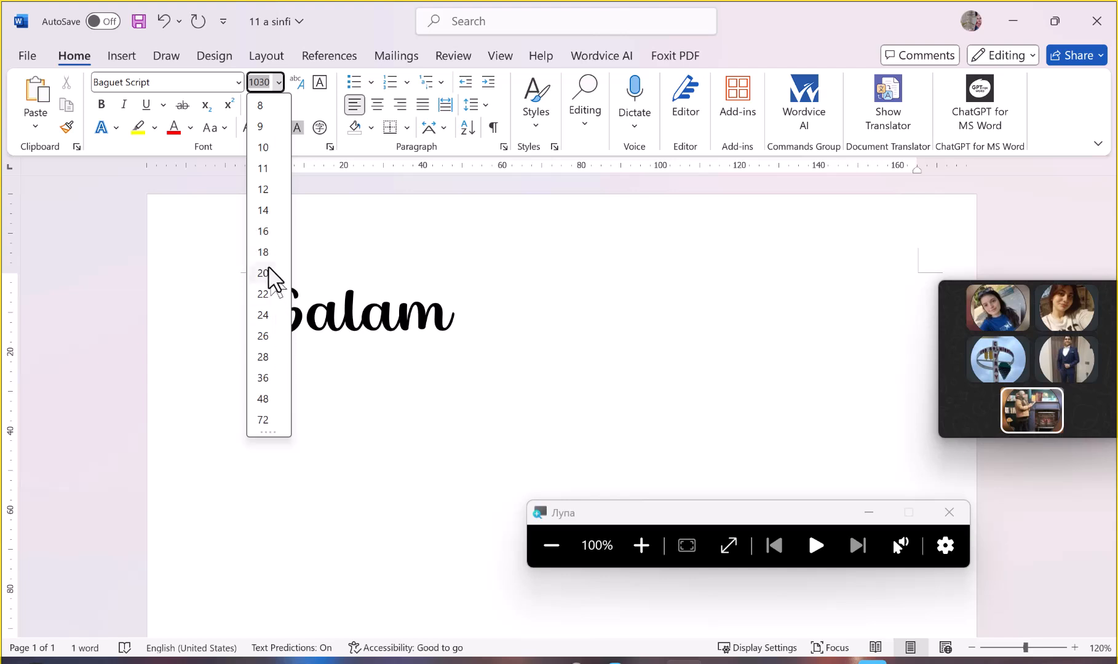
left_click(262, 420)
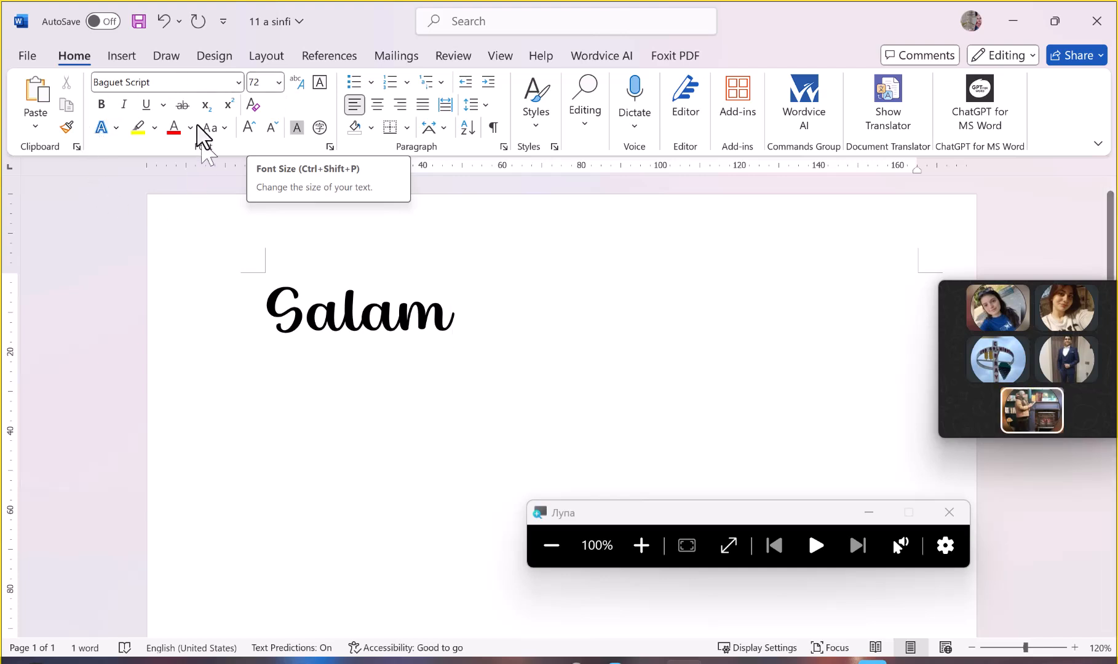
left_click(279, 84)
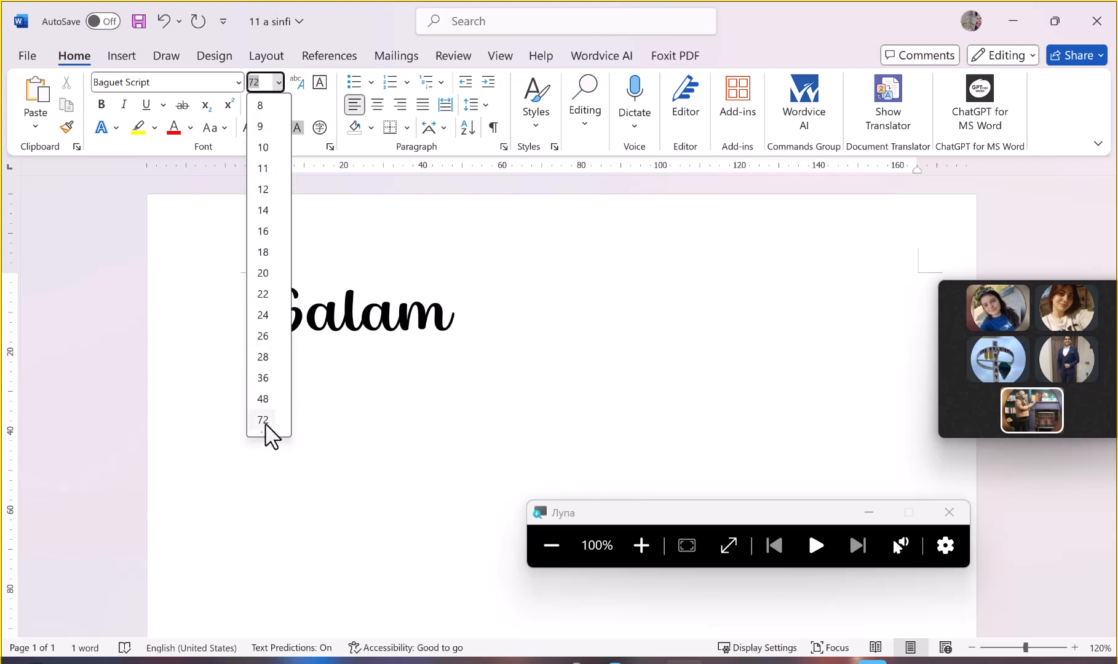
left_click(514, 337)
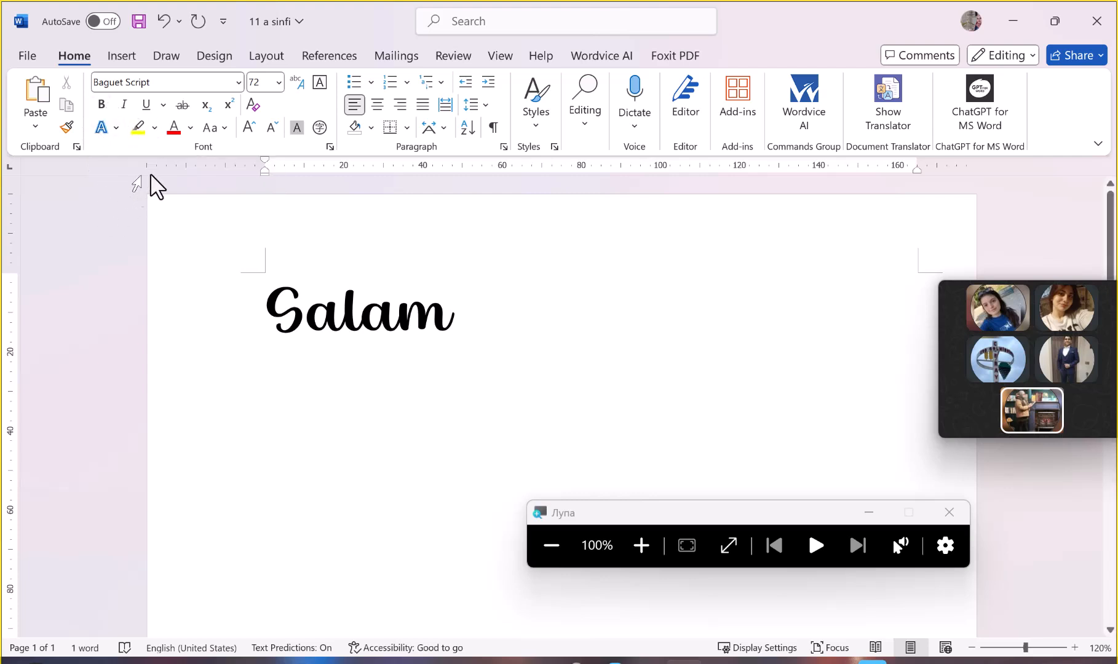
Select the line with Salam, underline it and strike it through, and change the underline to a wavy line
left_click(200, 270)
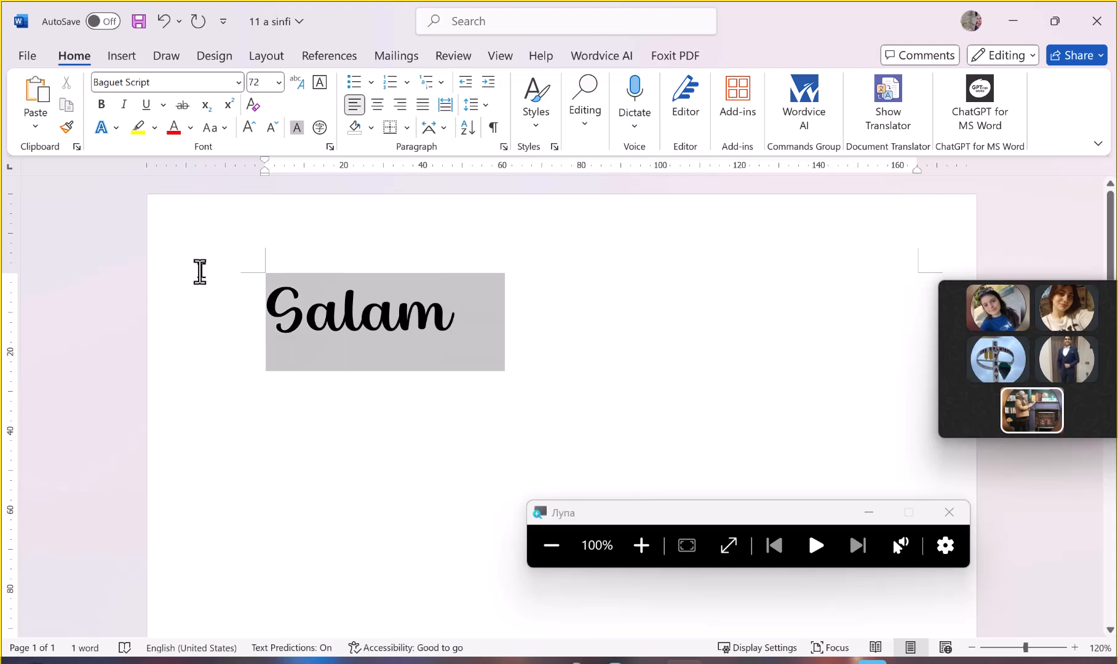
left_click(148, 106)
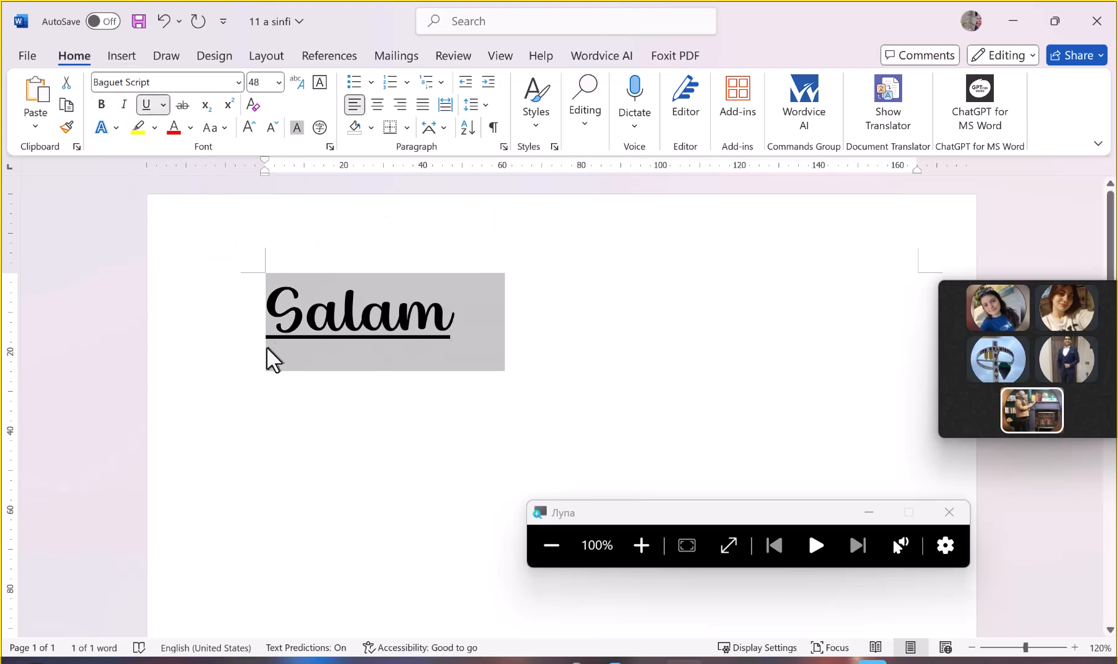
left_click(182, 106)
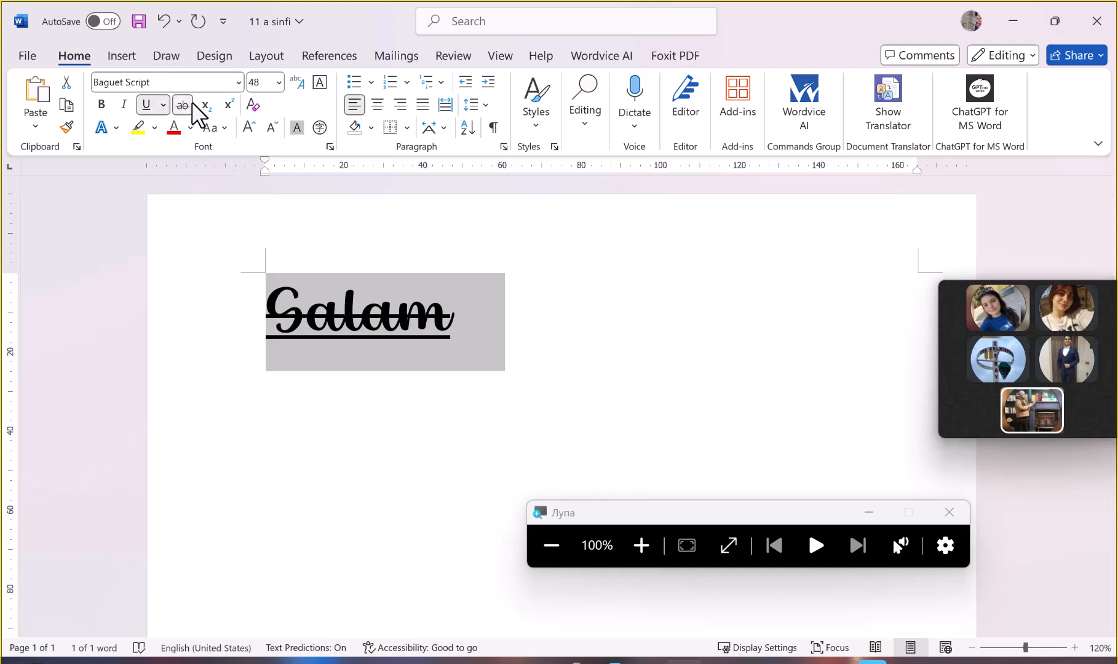
left_click(165, 105)
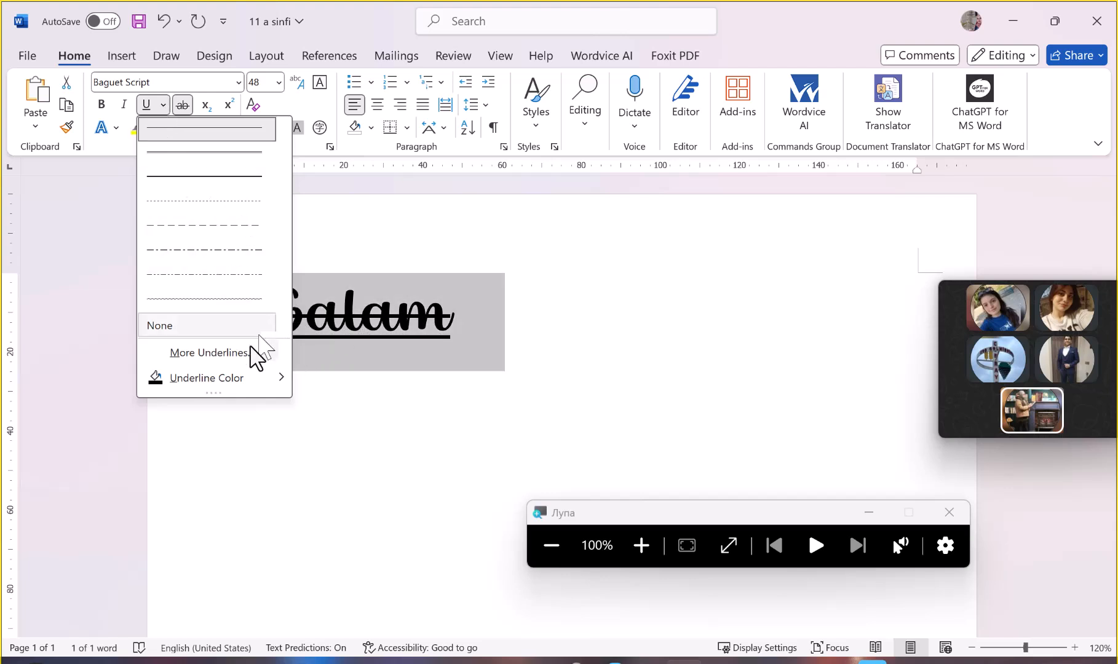
left_click(208, 301)
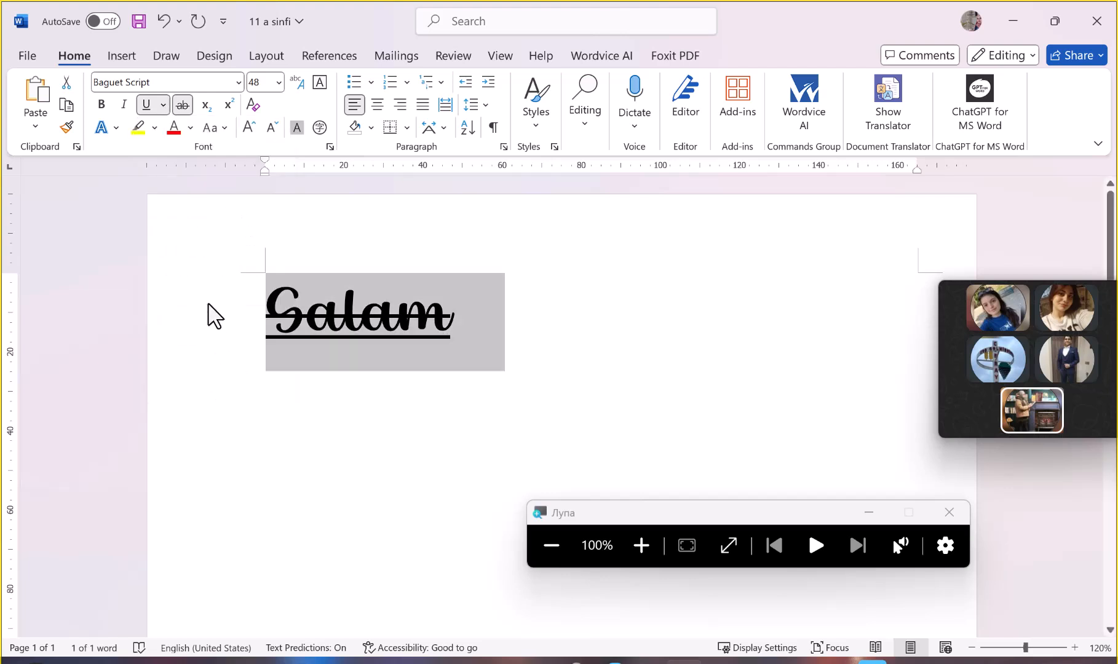
Change the underline style of Salam to a double wavy line in the Font dialog's additional underline styles
left_click(164, 105)
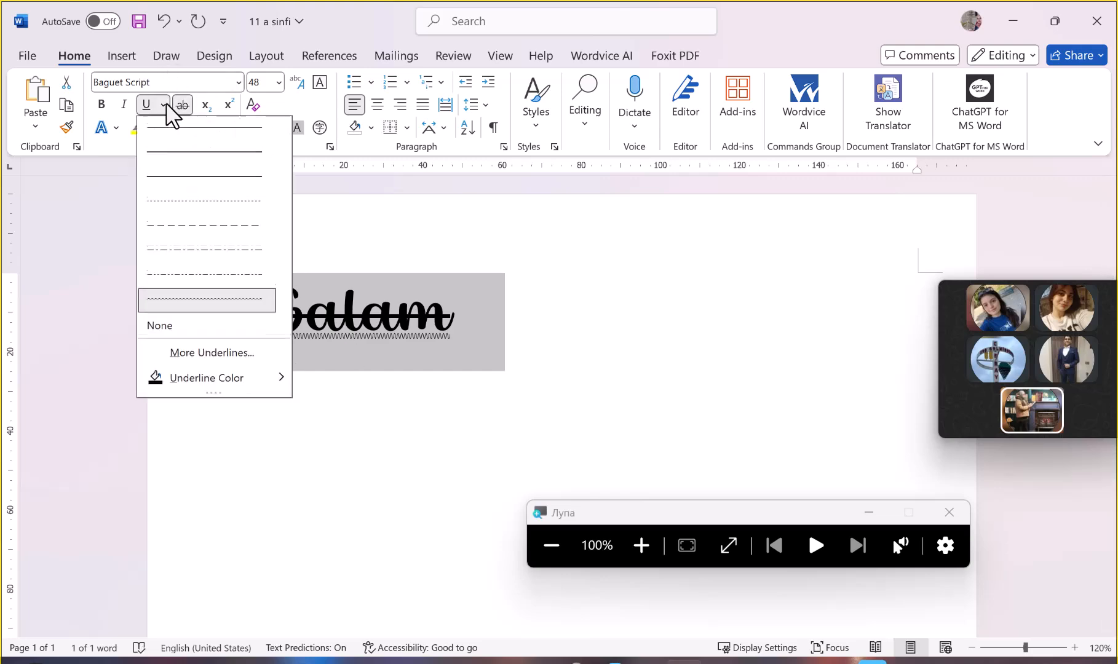
left_click(206, 359)
left_click(585, 281)
scroll(549, 301, "down", 4)
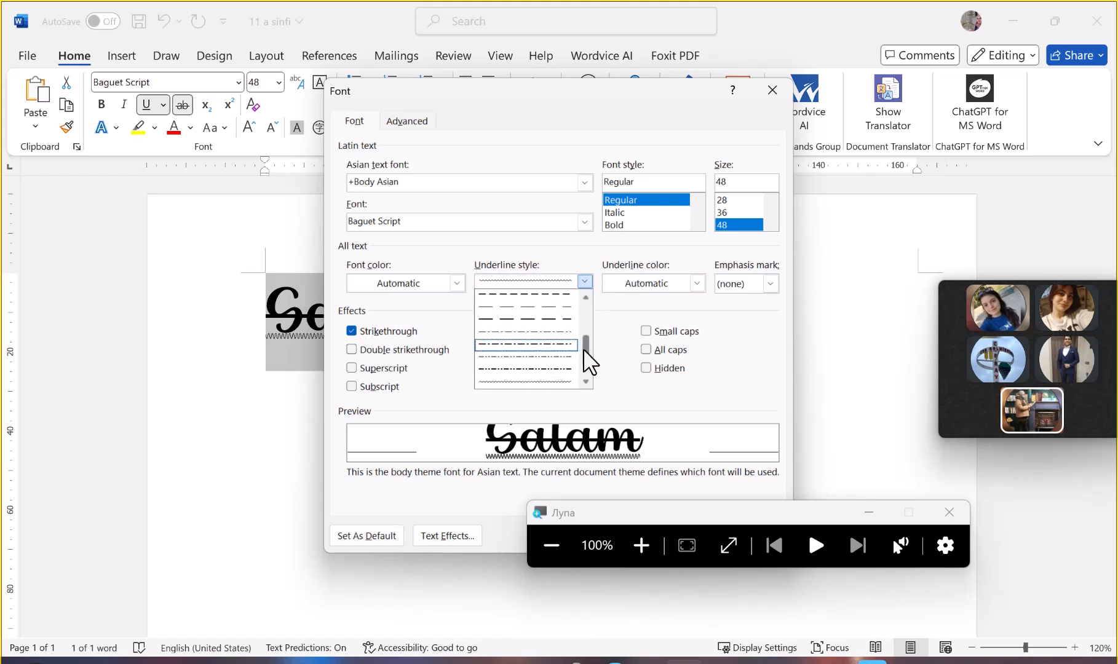
mouse_move(582, 348)
left_mouse_down()
mouse_move(583, 314)
mouse_move(581, 370)
left_mouse_up()
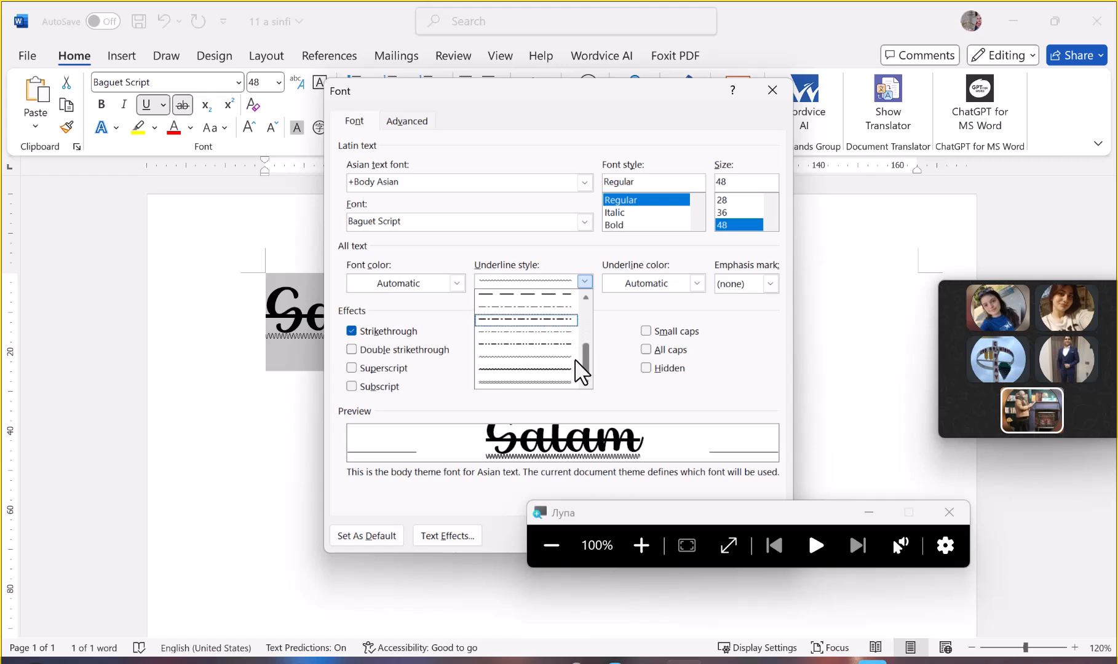
left_click(532, 383)
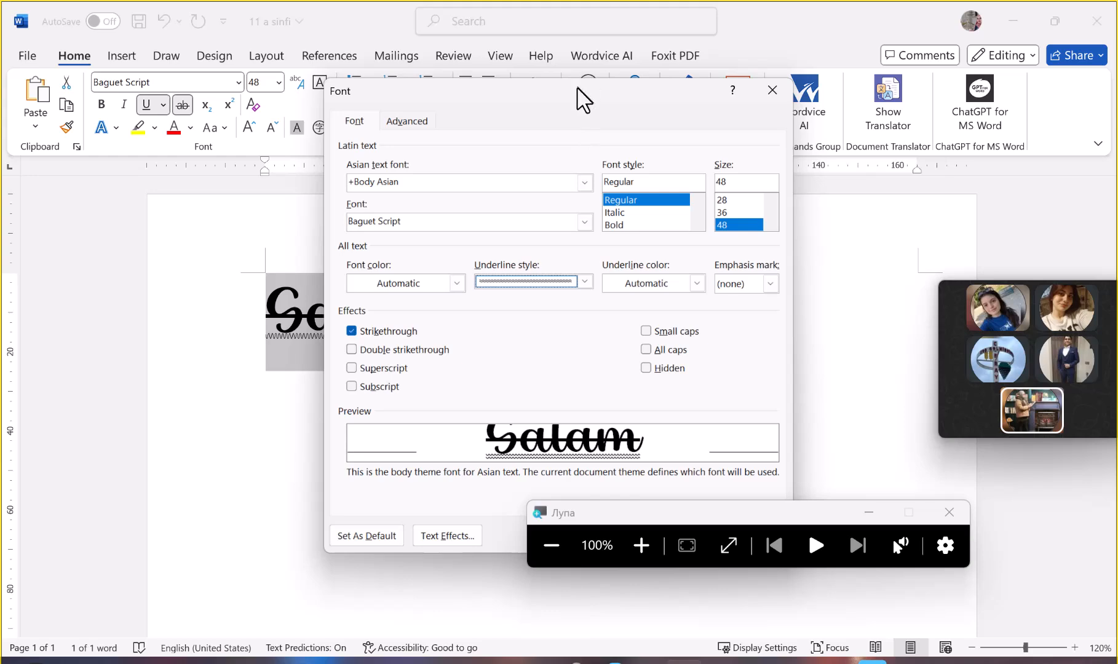
left_click_drag(578, 96, 382, 43)
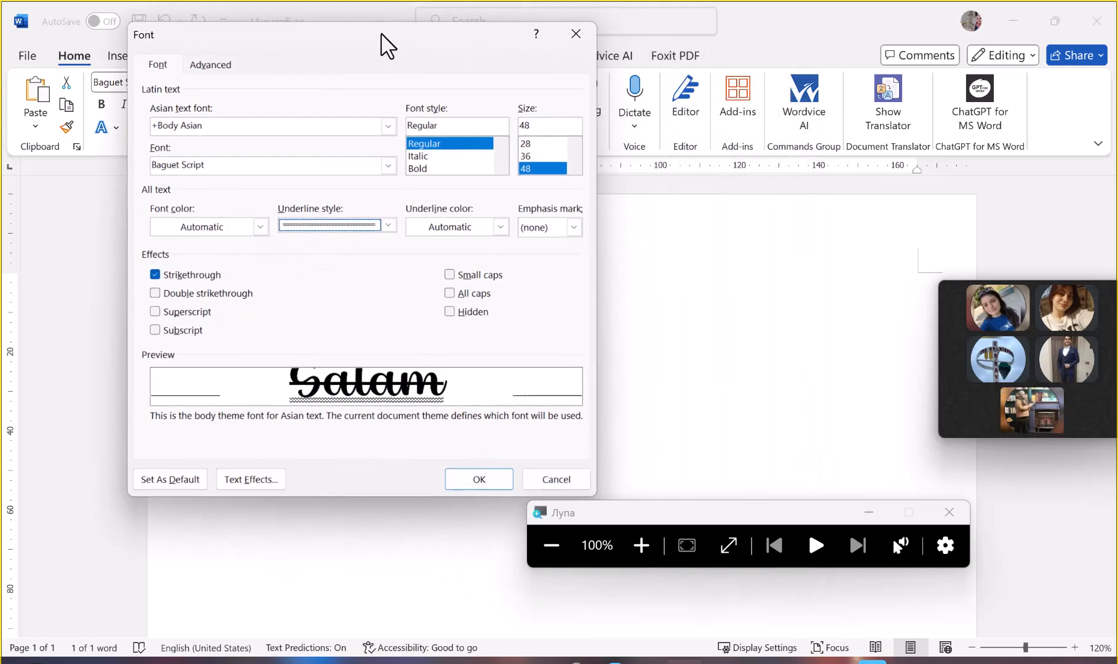
left_click(480, 484)
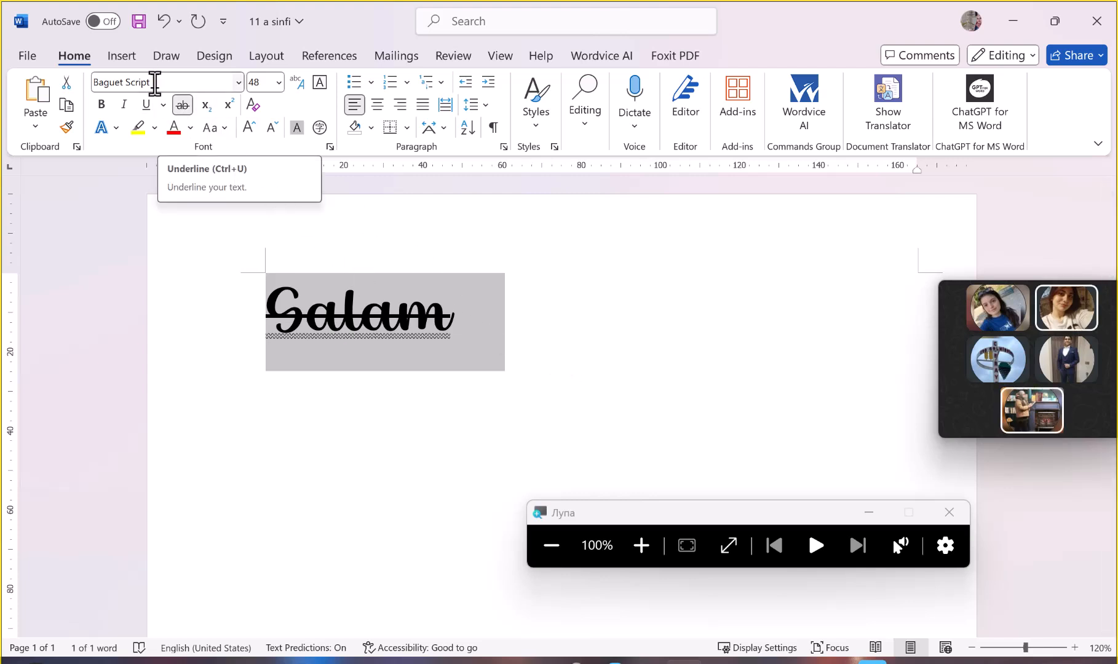
Remove the strikethrough from Salam, give it a perspective shadow text effect, and deselect the word
left_click(182, 105)
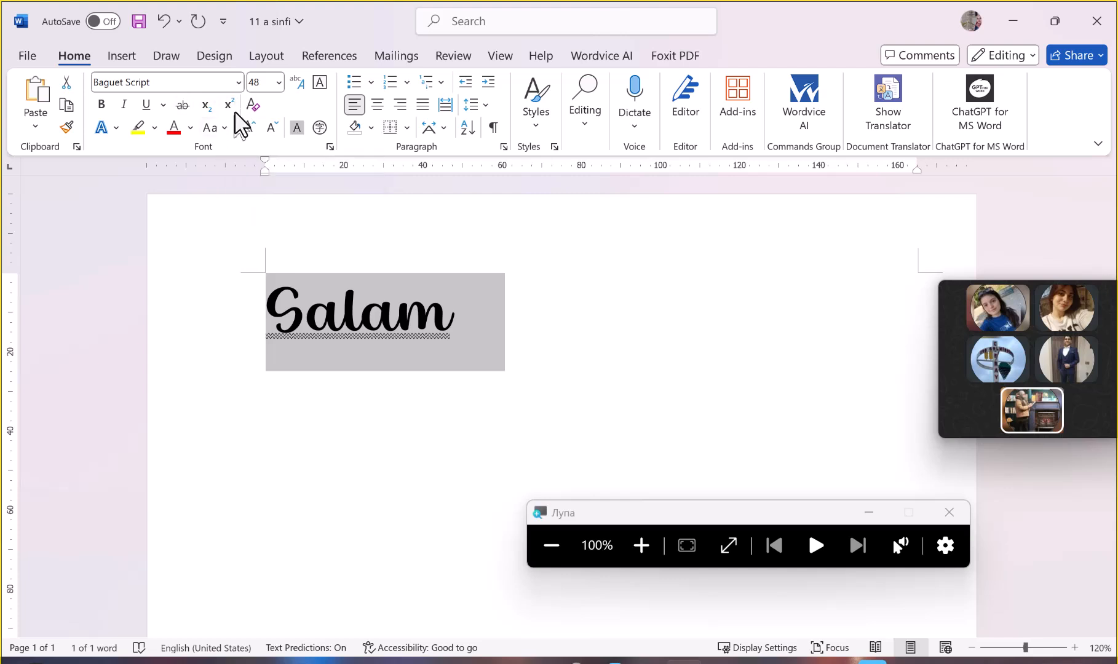
left_click(111, 129)
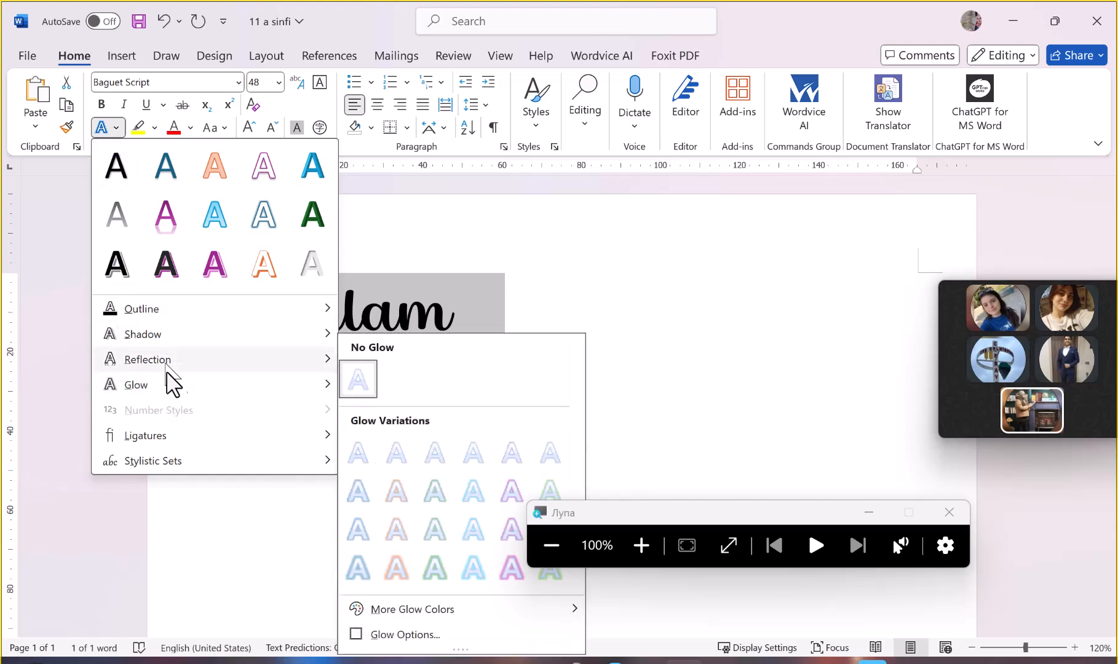
mouse_move(222, 364)
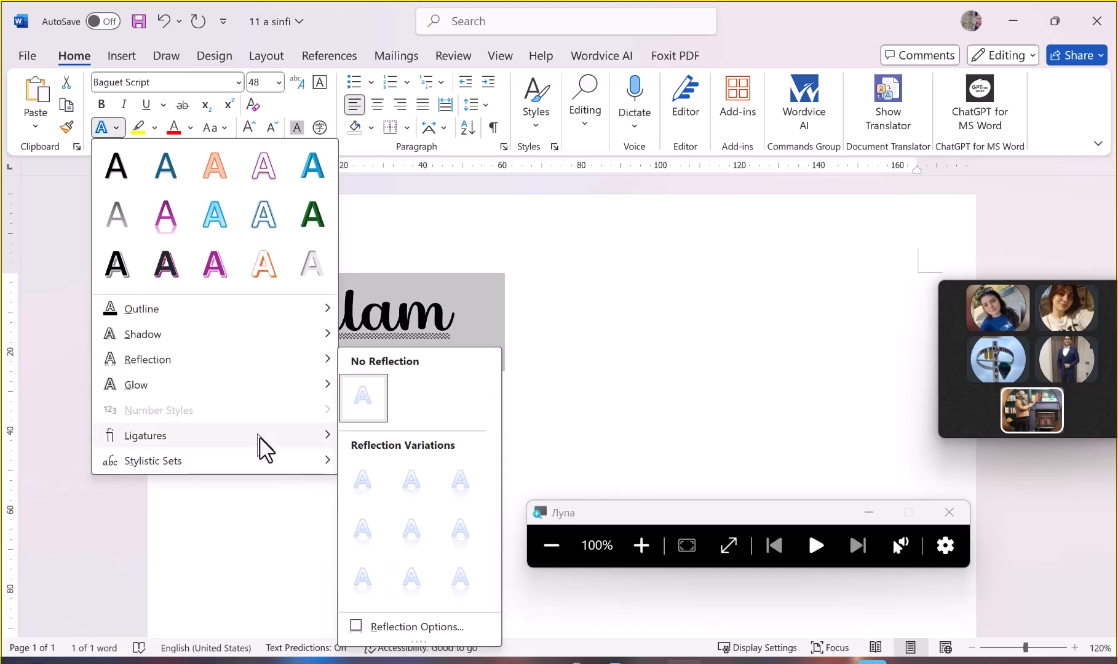
mouse_move(262, 444)
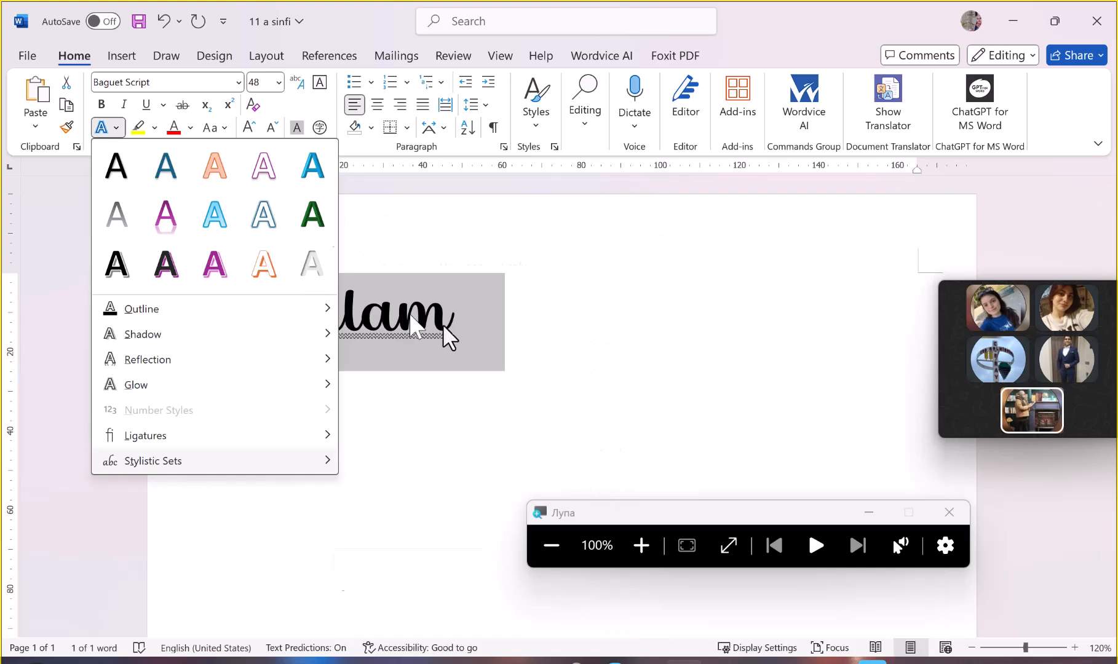
mouse_move(314, 337)
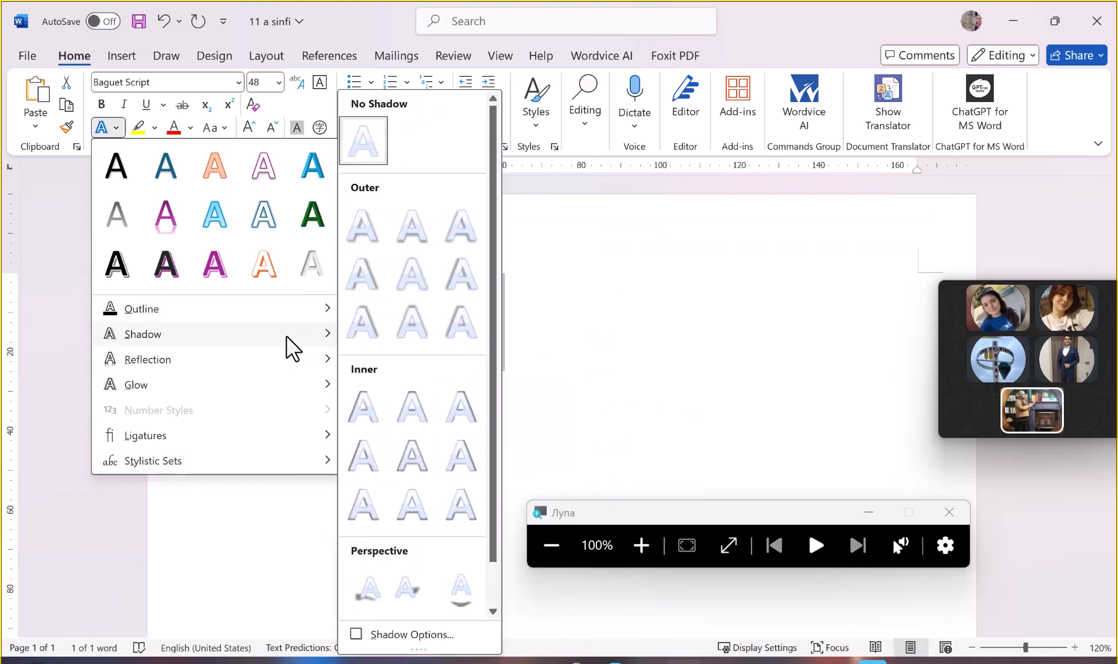
left_click(427, 605)
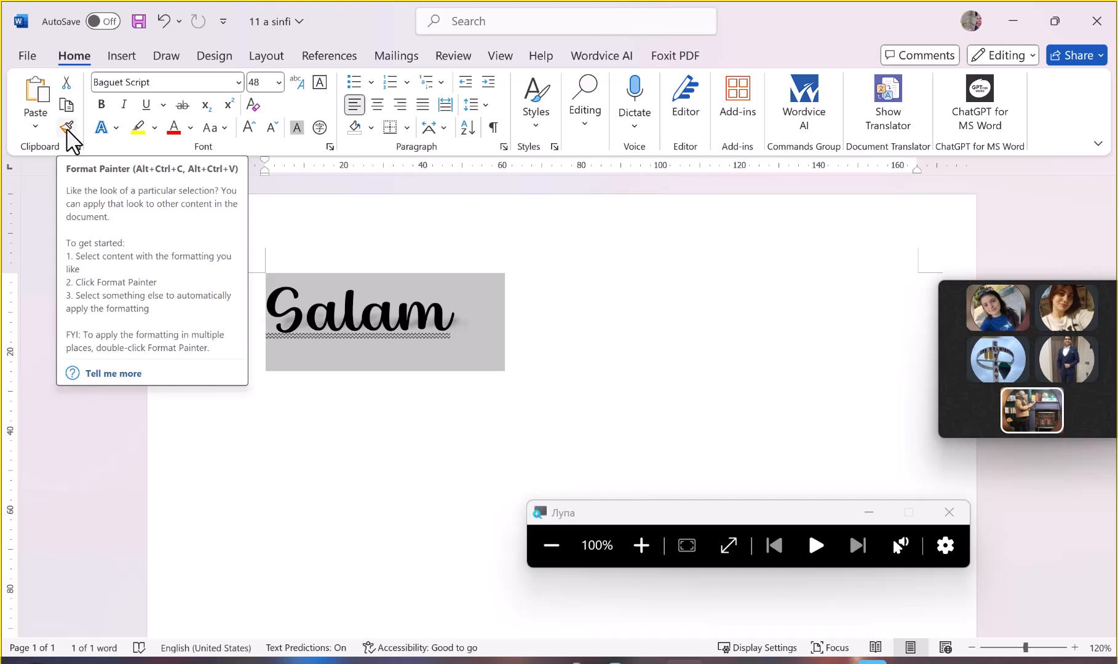
left_click(636, 289)
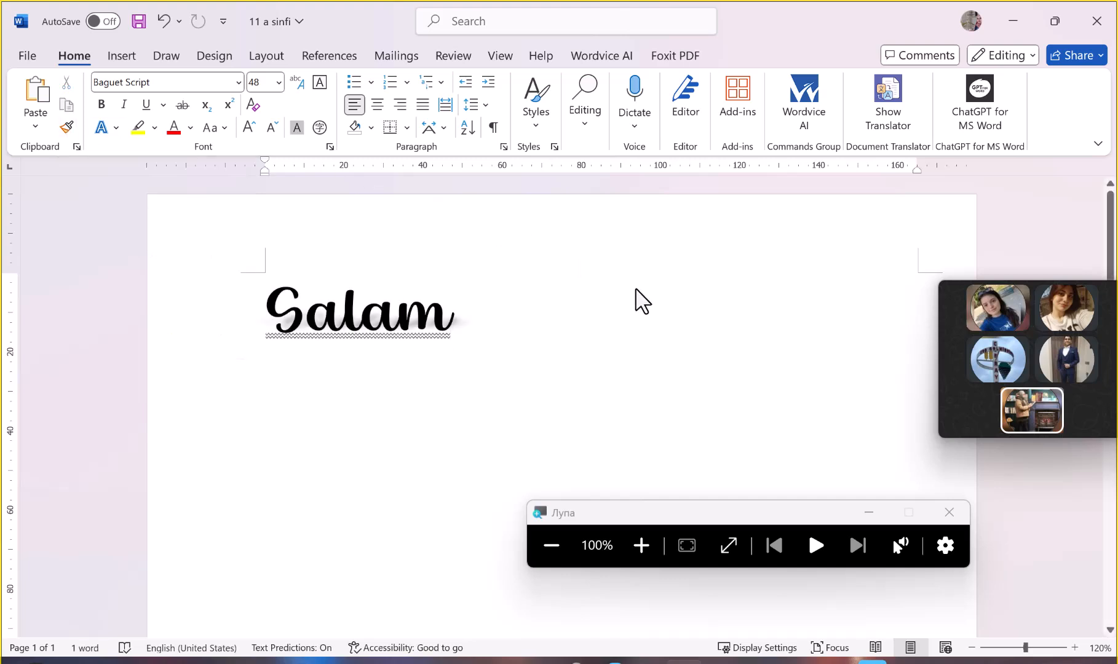
type("adhj")
key("ctrl+a")
key("BackSpace")
key("ctrl+z")
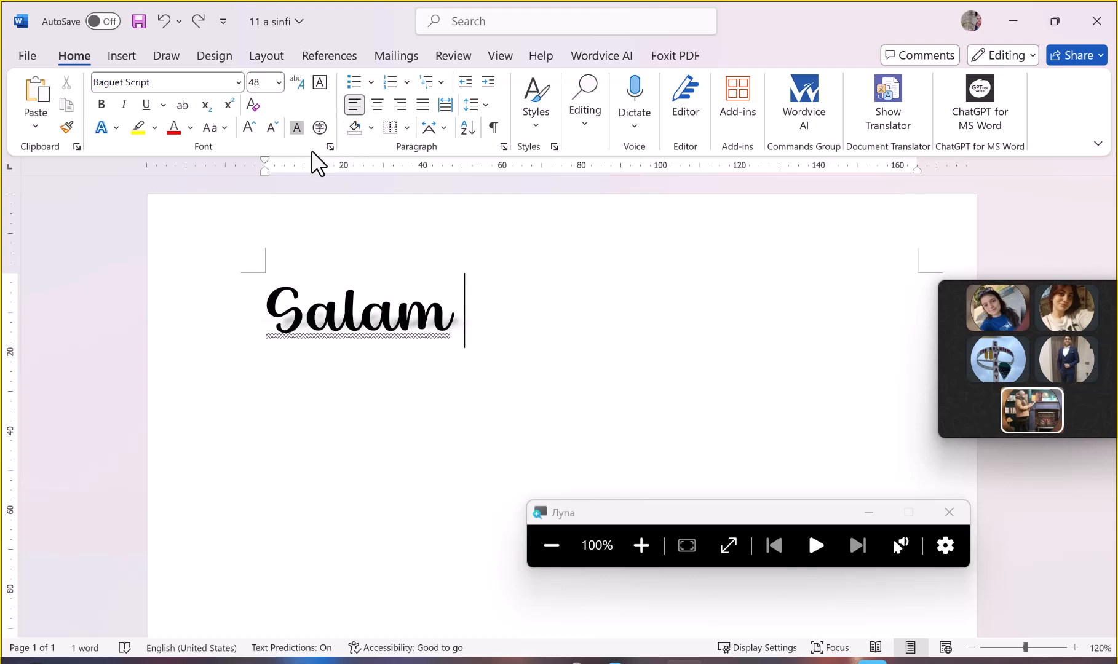
Try clearing the formatting at the insertion point after Salam, test it with the text sa, and delete that text
left_click(253, 105)
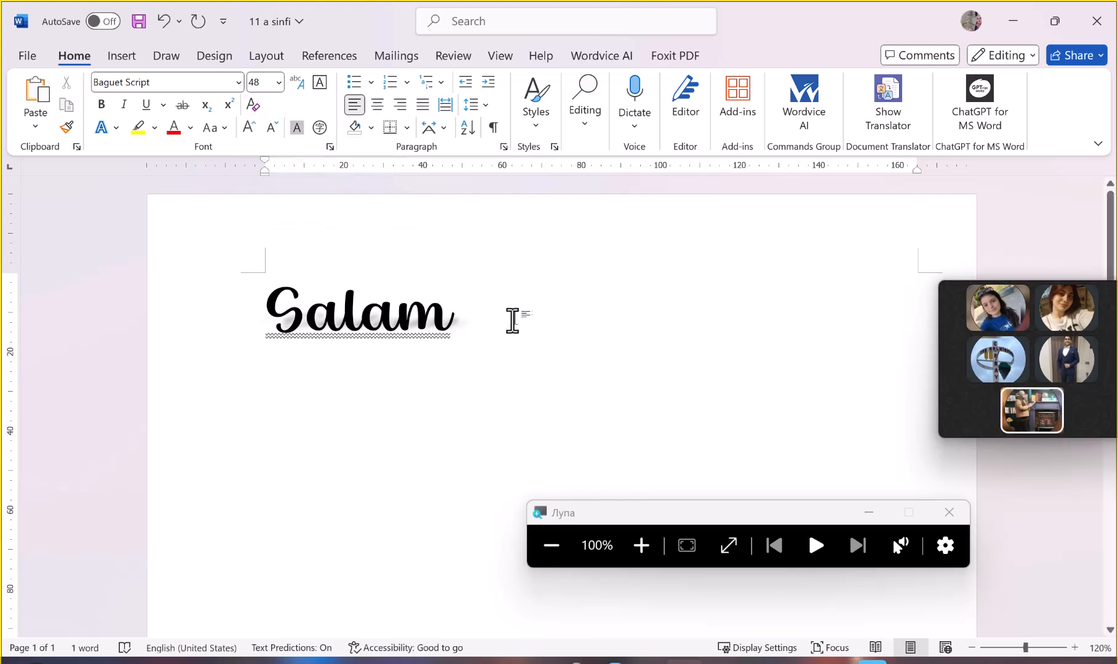
type("sa")
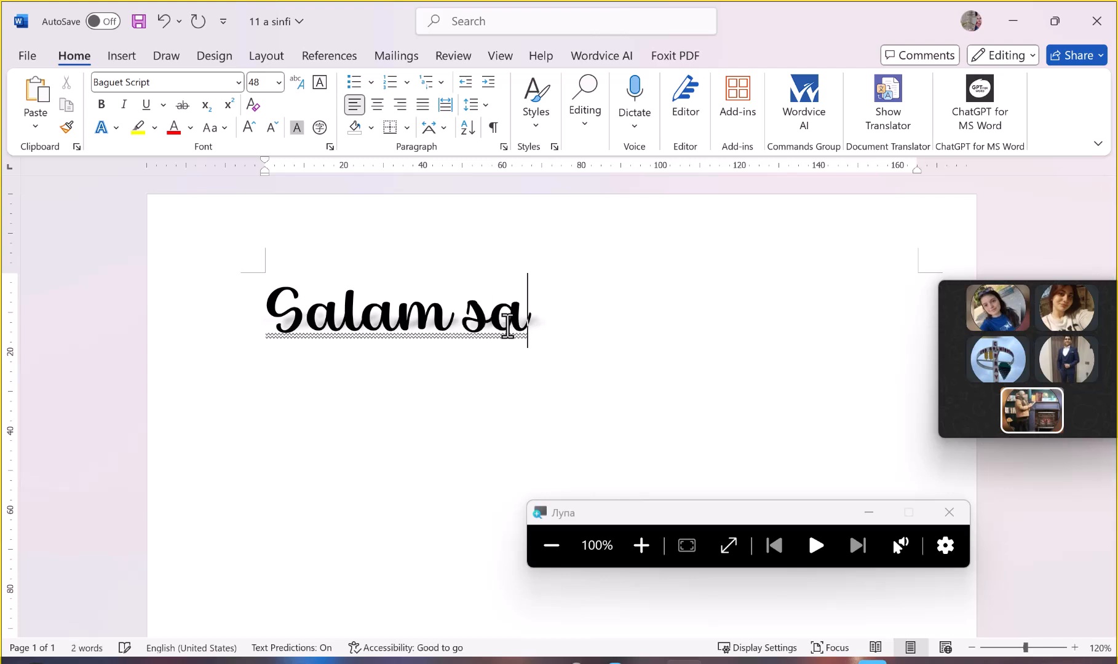
key("BackSpace")
key("BackSpace")
key("BackSpace")
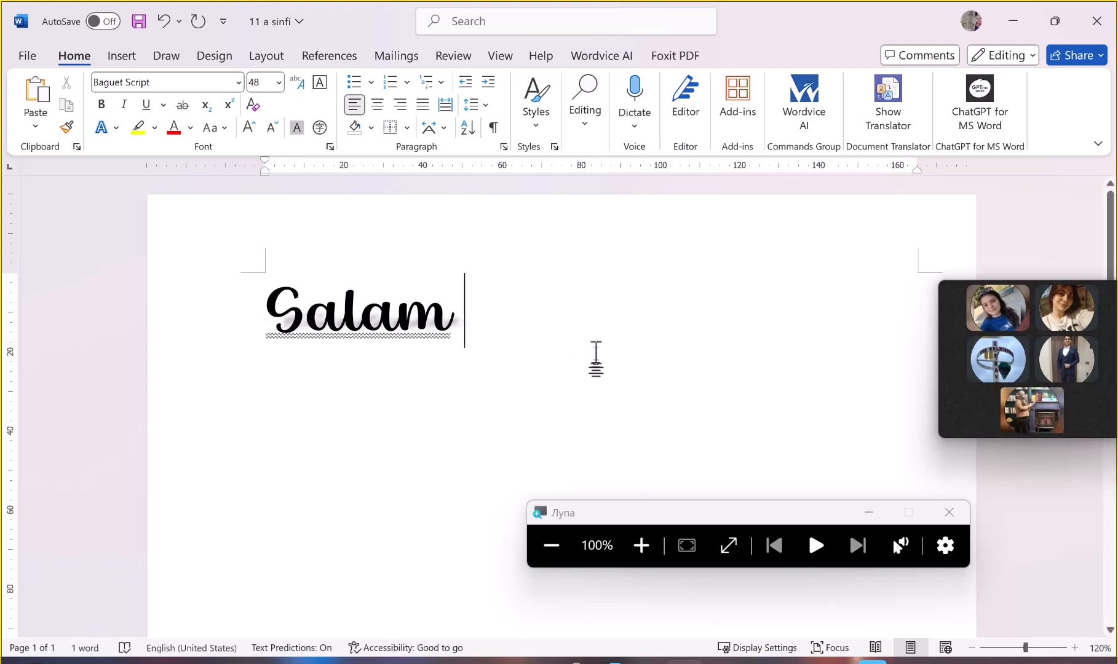
Add the word necesen after Salam and clear all formatting from the new word only
type("necesen")
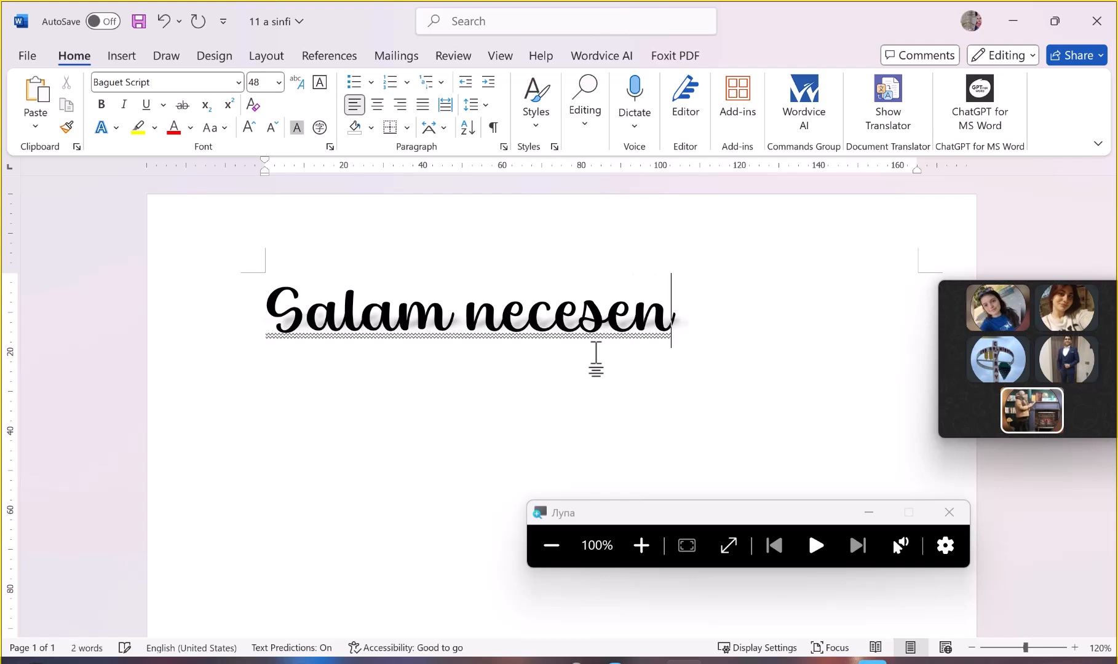
left_click_drag(688, 315, 463, 323)
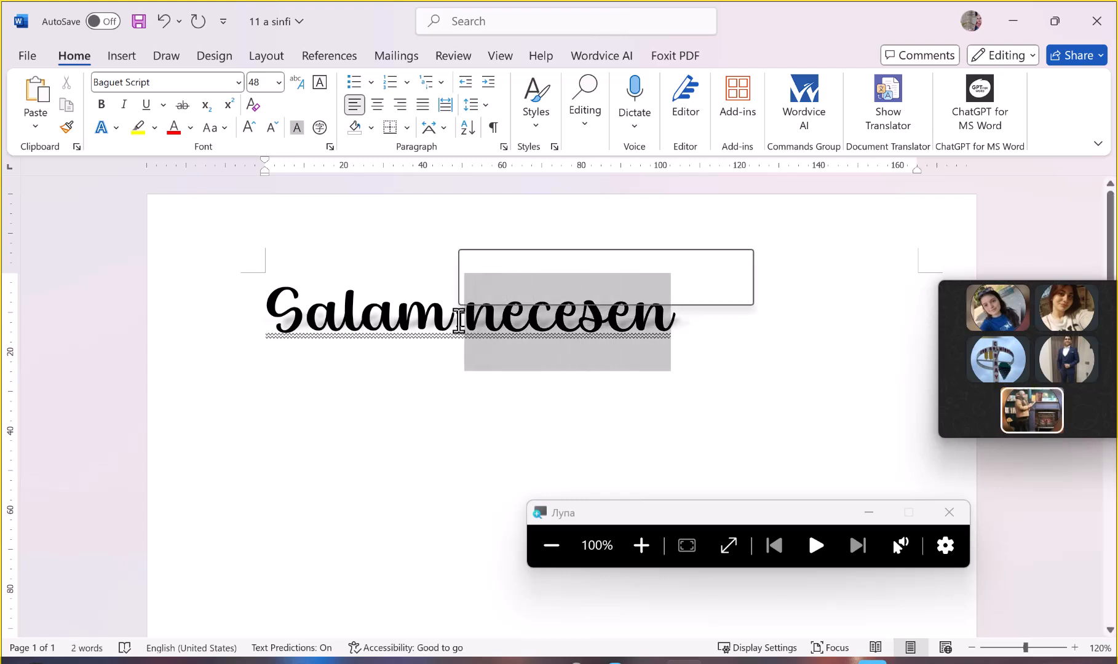
left_click(252, 106)
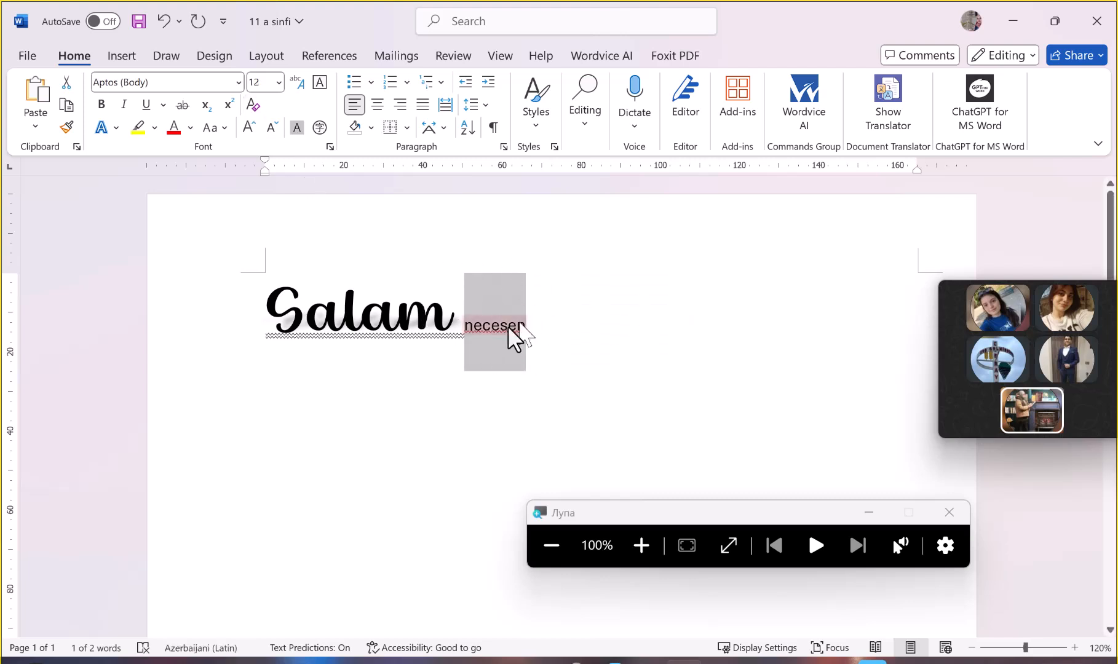
left_click(540, 328)
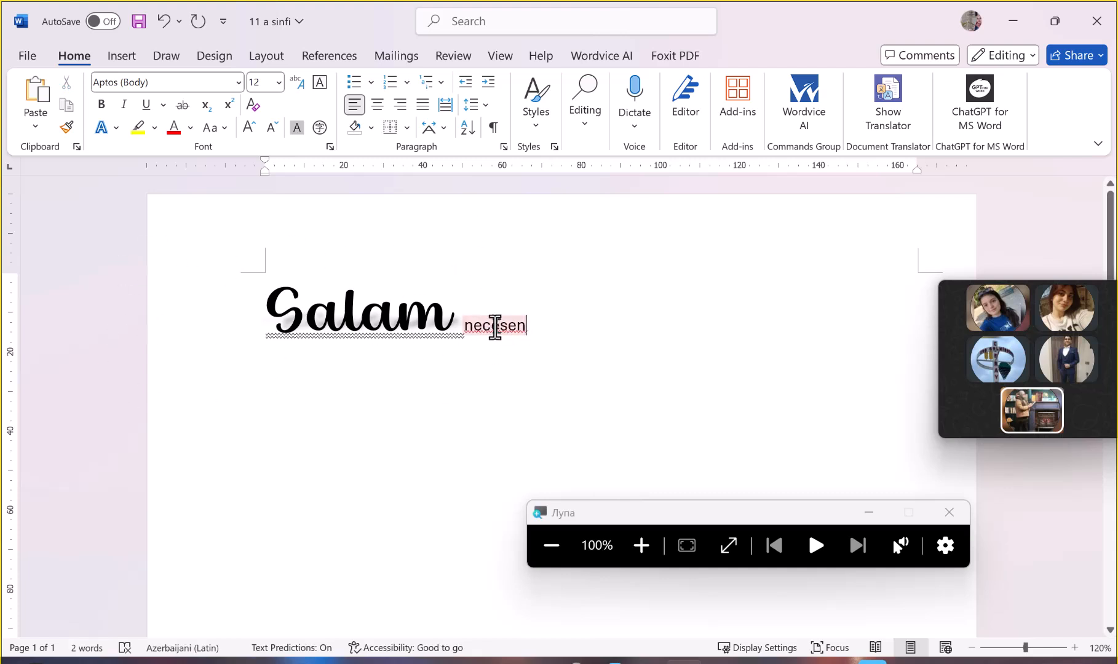
Look over the text effect and outline options for the word necesen, and highlight the word in yellow
right_click(517, 327)
left_click_drag(527, 327, 462, 327)
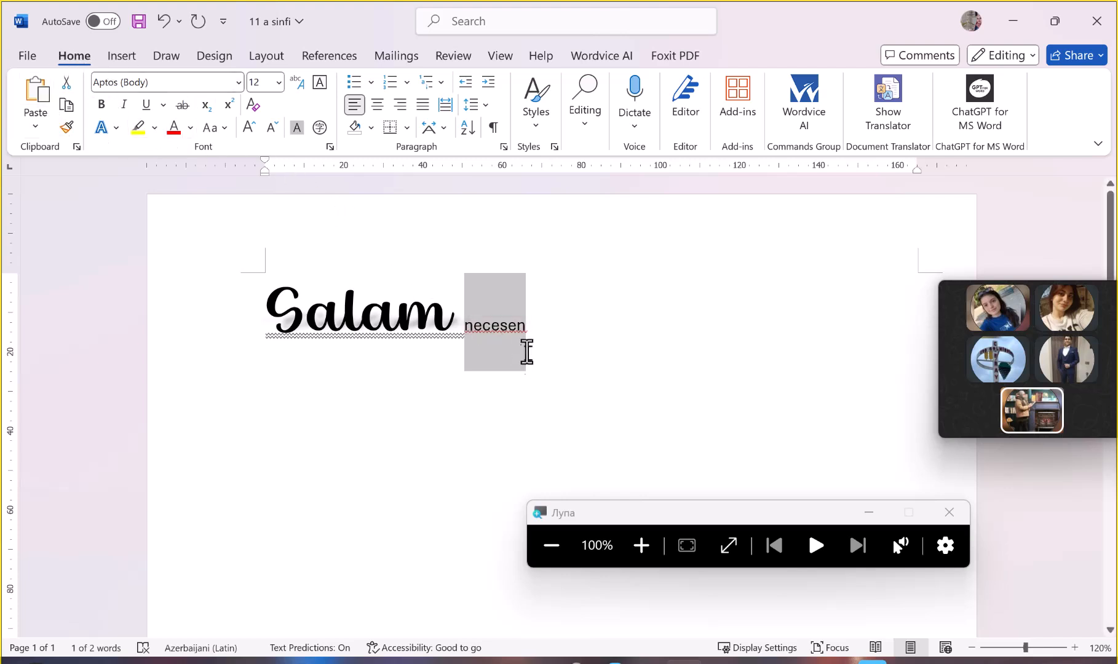
left_click(117, 128)
mouse_move(281, 337)
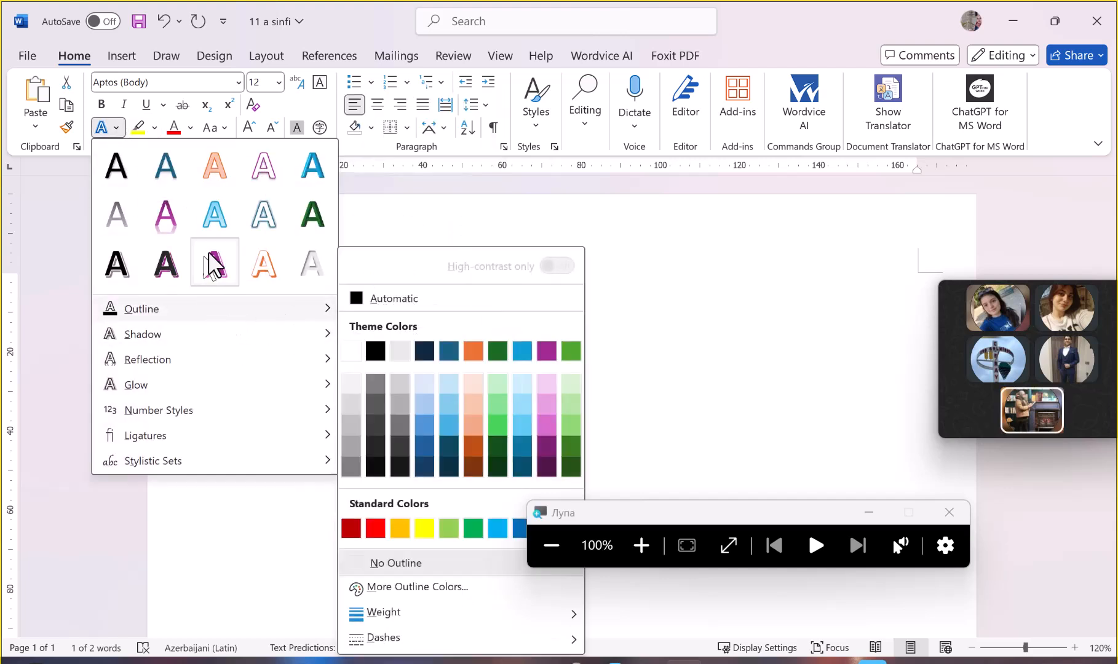
left_click(155, 128)
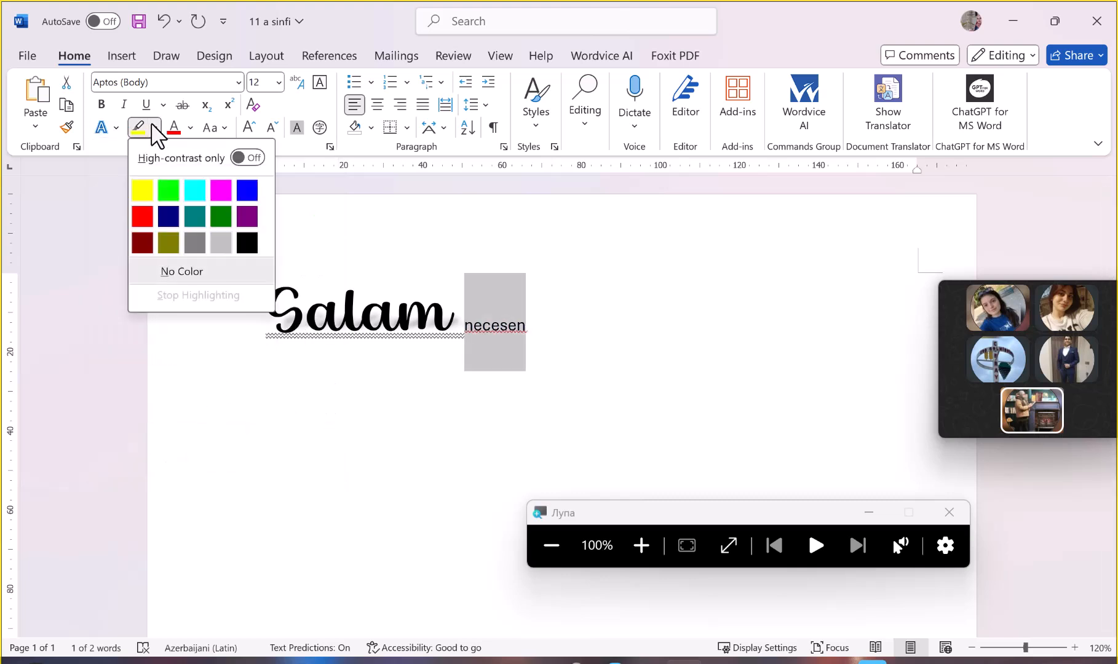
left_click(143, 195)
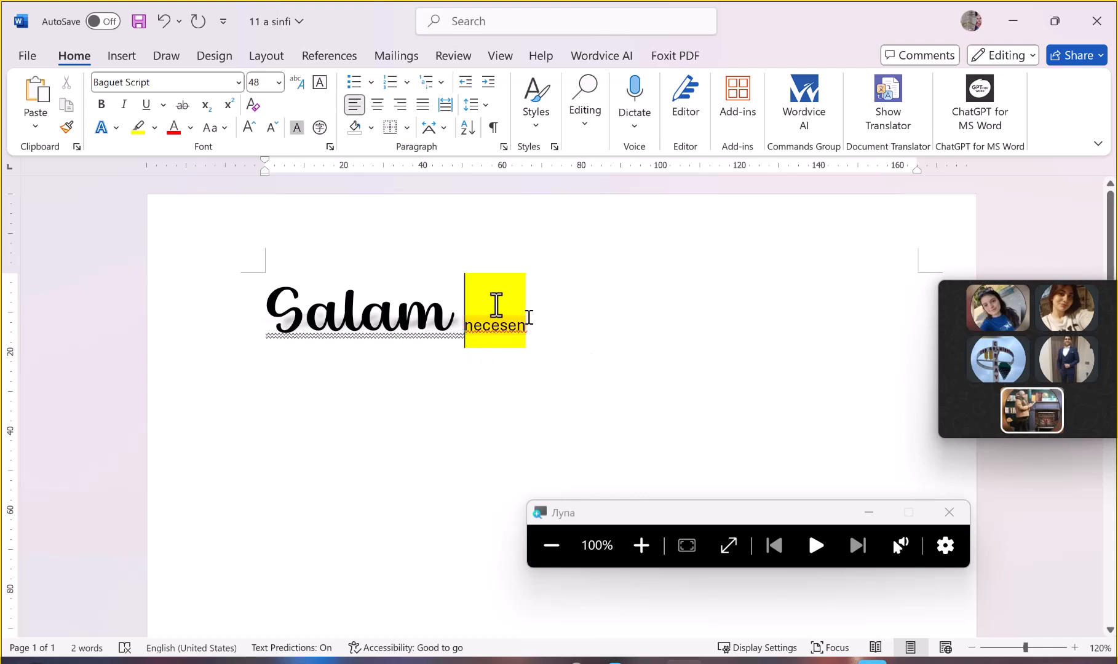
Try a dark teal font color on the word Salam, change it to light blue, and deselect the word
left_click(190, 127)
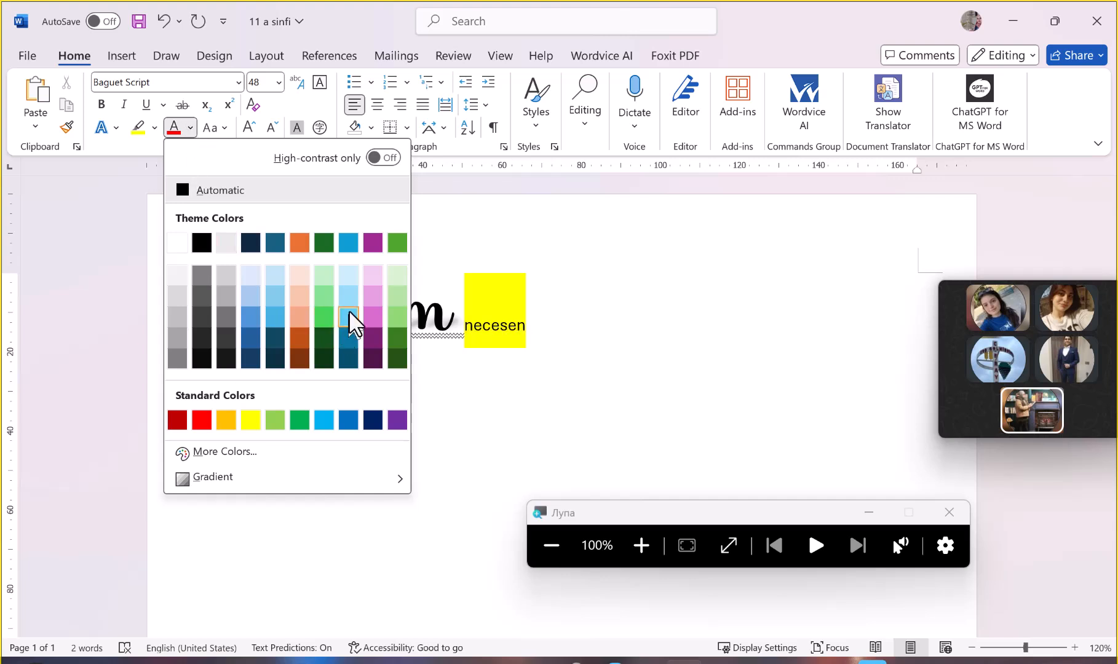
left_click(341, 355)
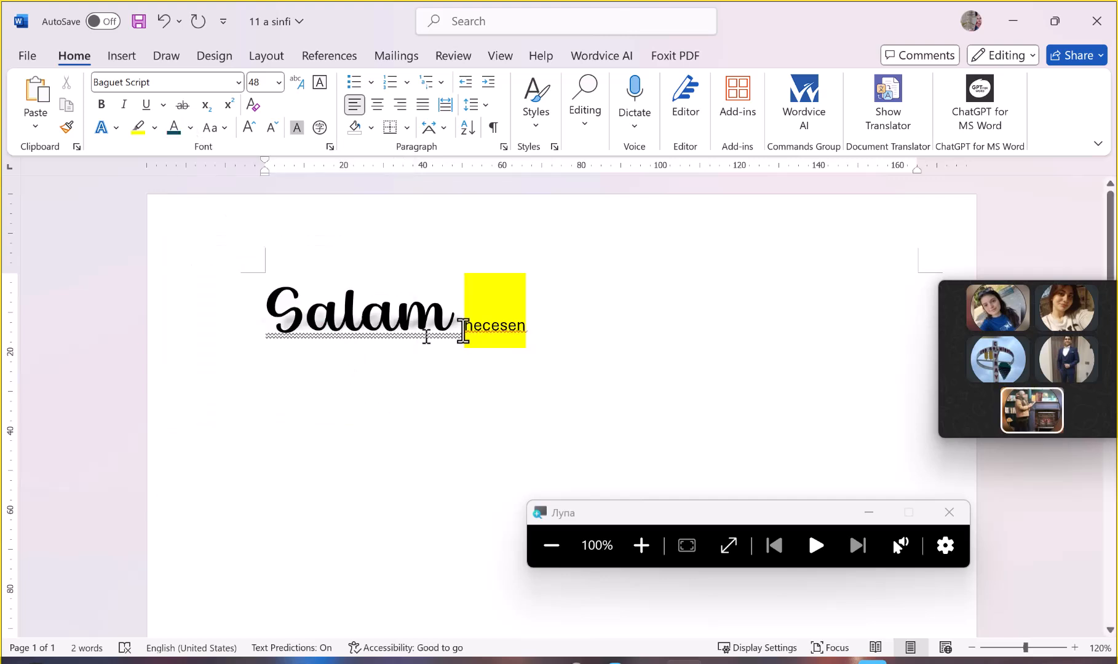
left_click_drag(464, 323, 233, 325)
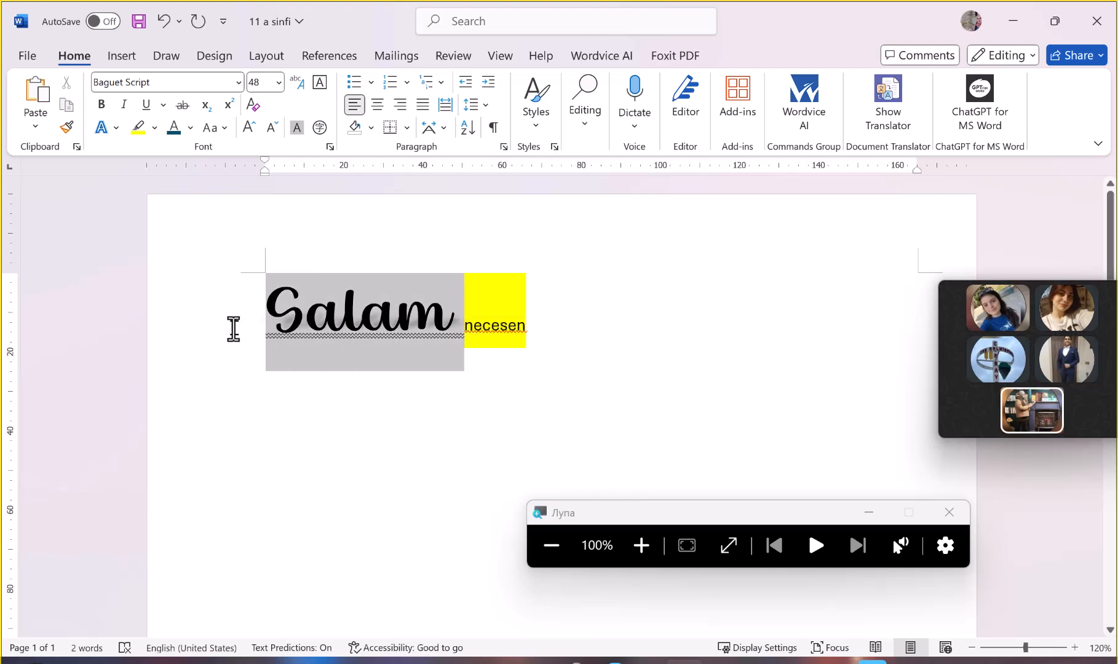
left_click(174, 130)
left_click(190, 129)
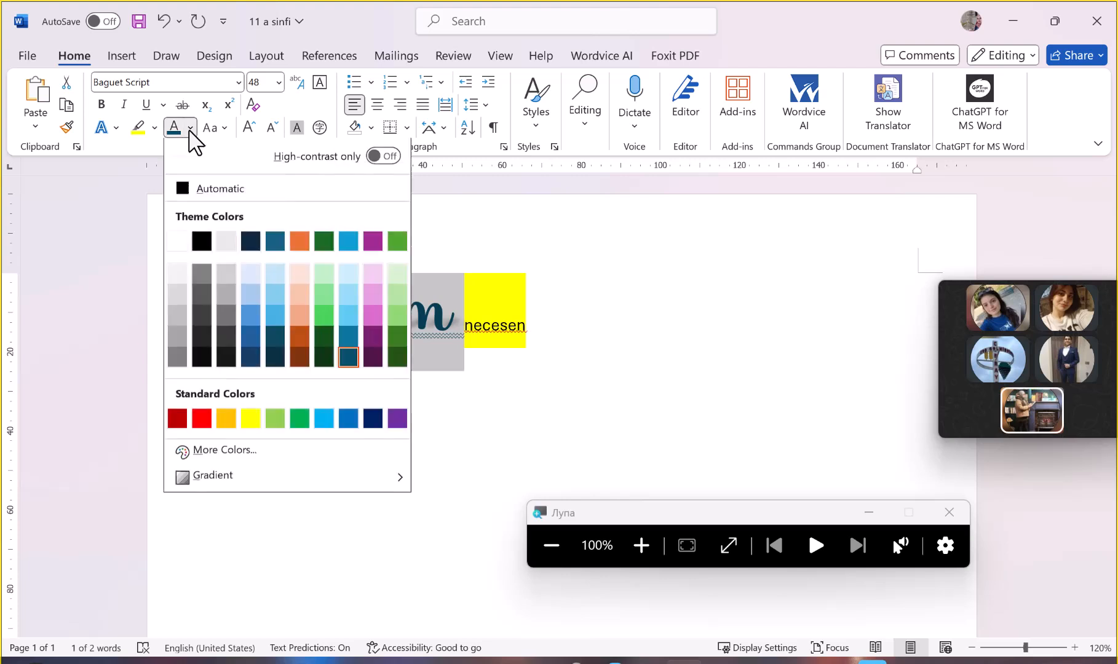
left_click(269, 316)
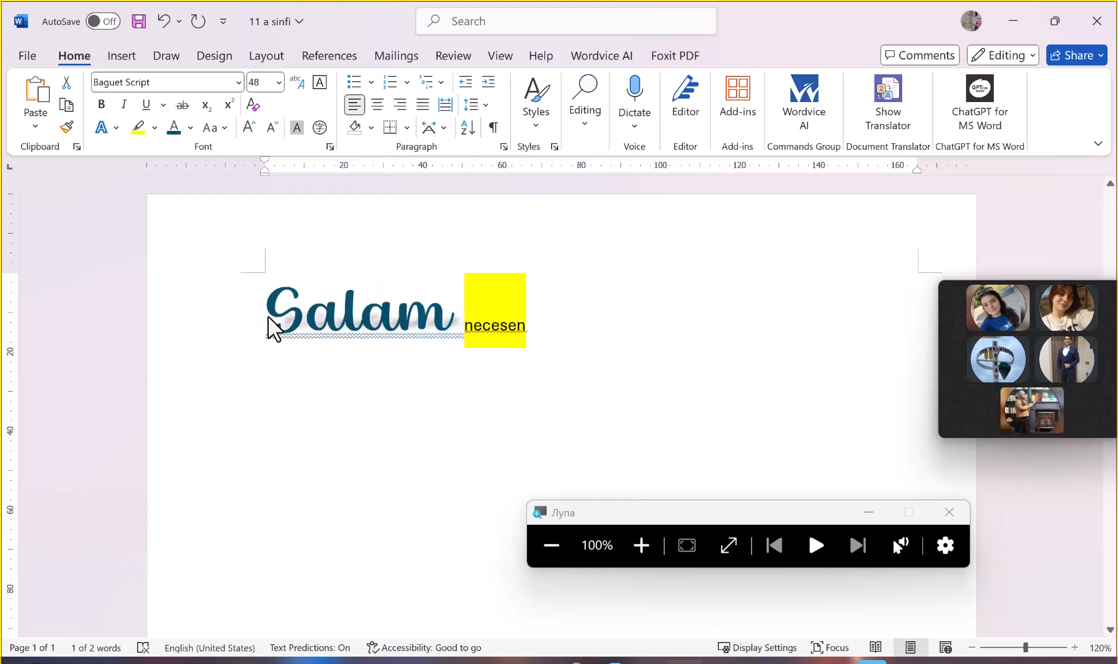
left_click(571, 337)
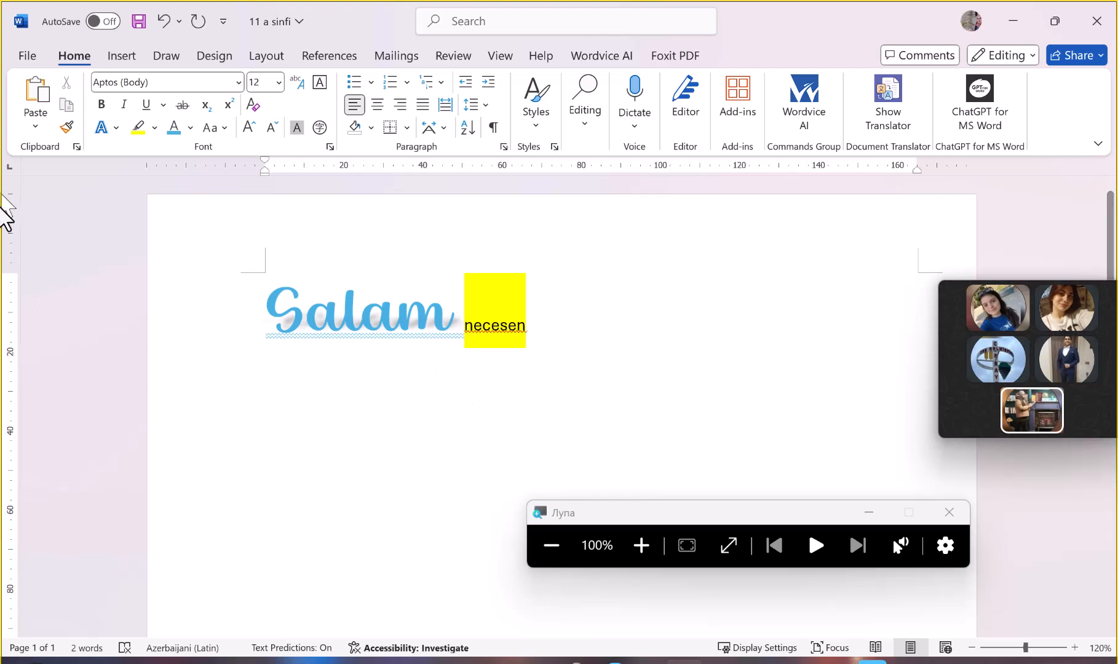
Continue the line after the highlighted word with the text men yaxsiyam bes sen necesen
left_click(216, 128)
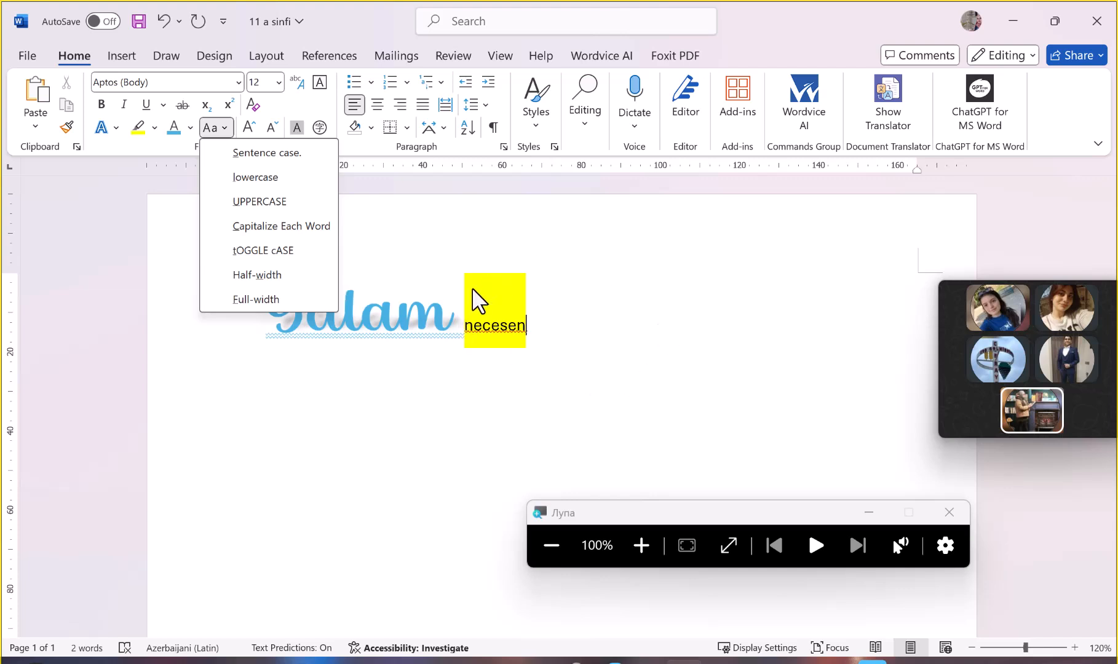
left_click(579, 342)
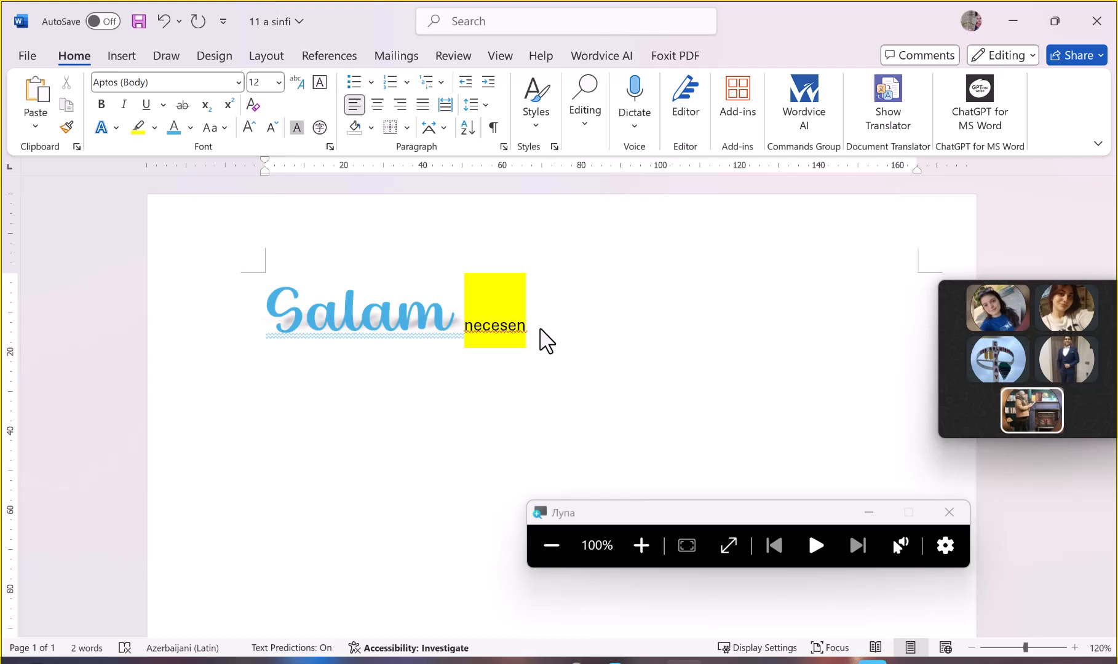
type("n")
key("BackSpace")
type("men gyaxsiyam")
key("ctrl+Left")
key("Delete")
key("End")
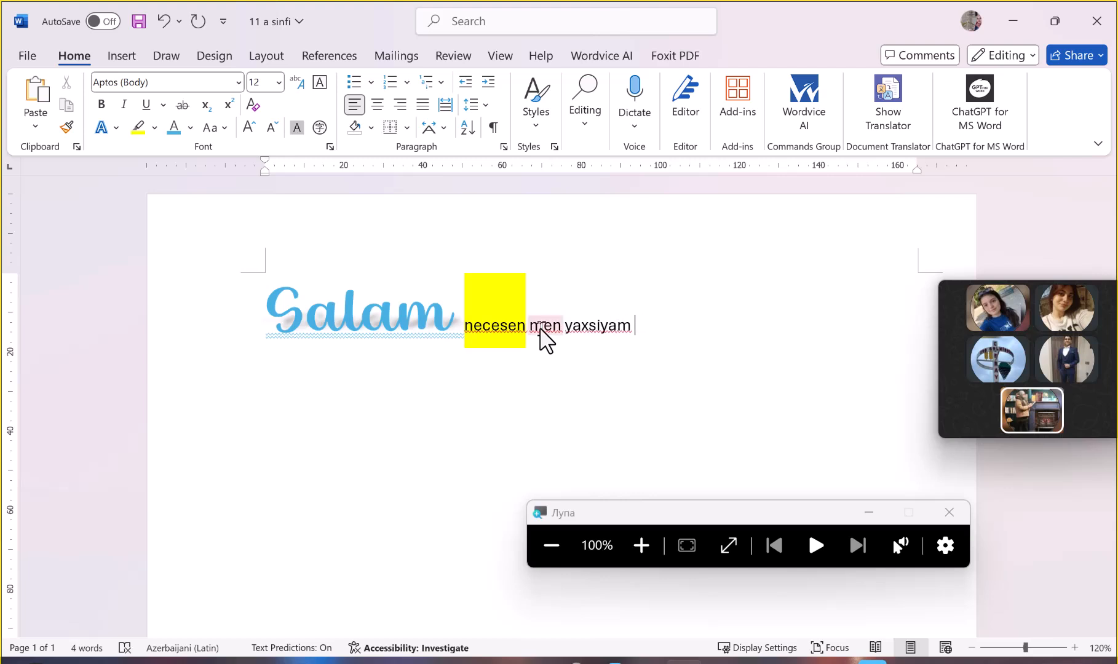
type("bes sen necesen")
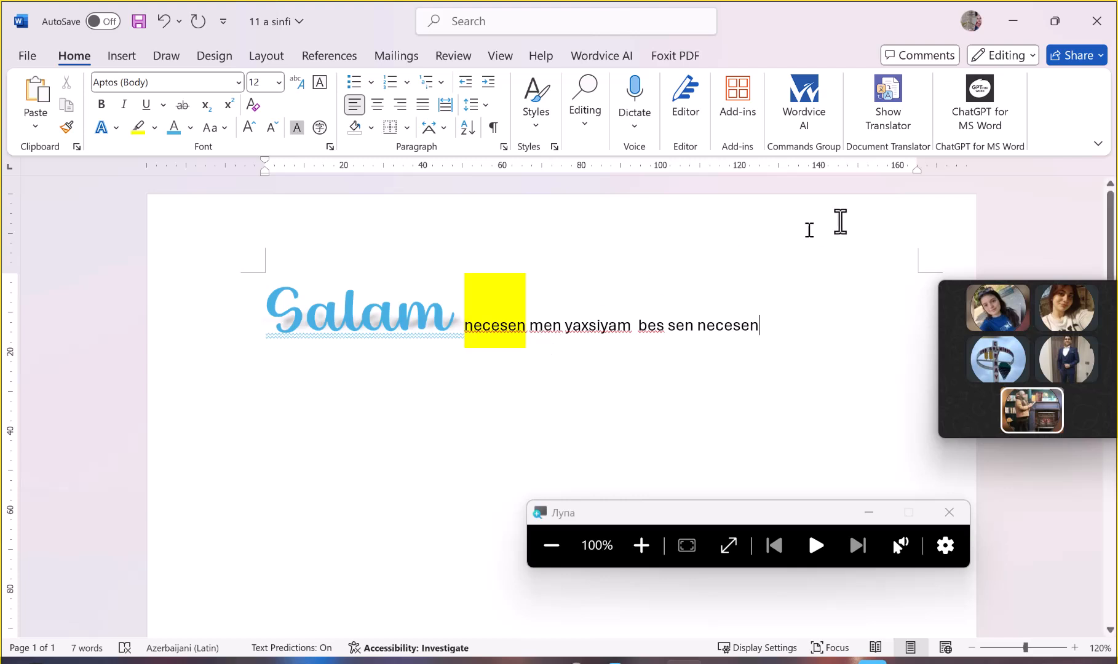
Select the whole line, capitalize each word, and change all of it to lowercase
left_click_drag(797, 328, 5, 262)
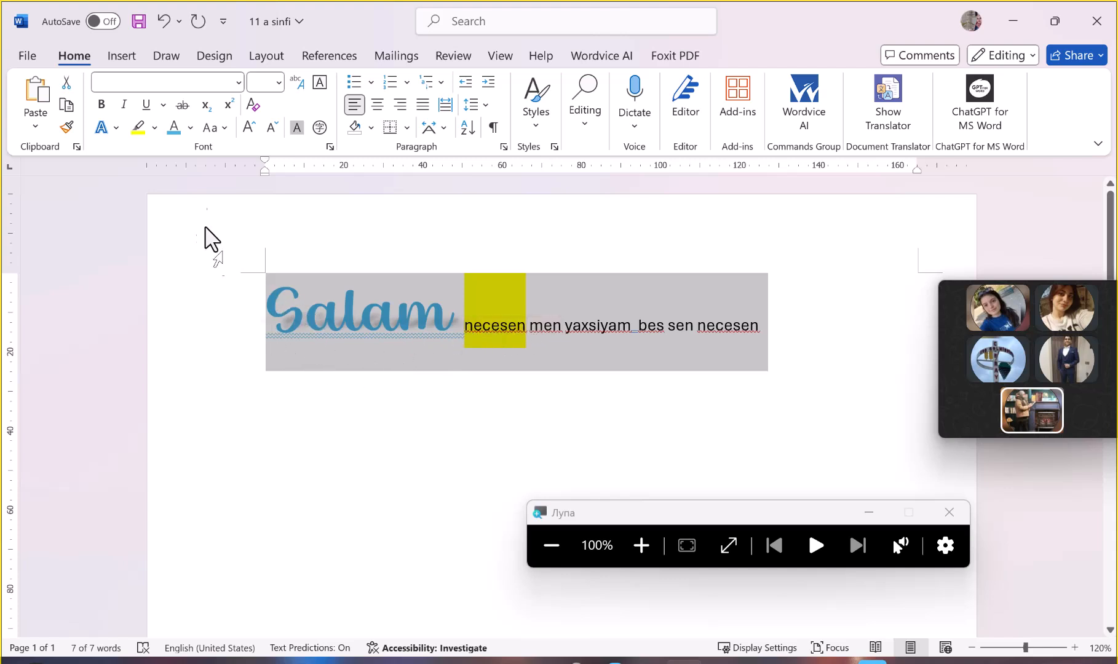
left_click(220, 128)
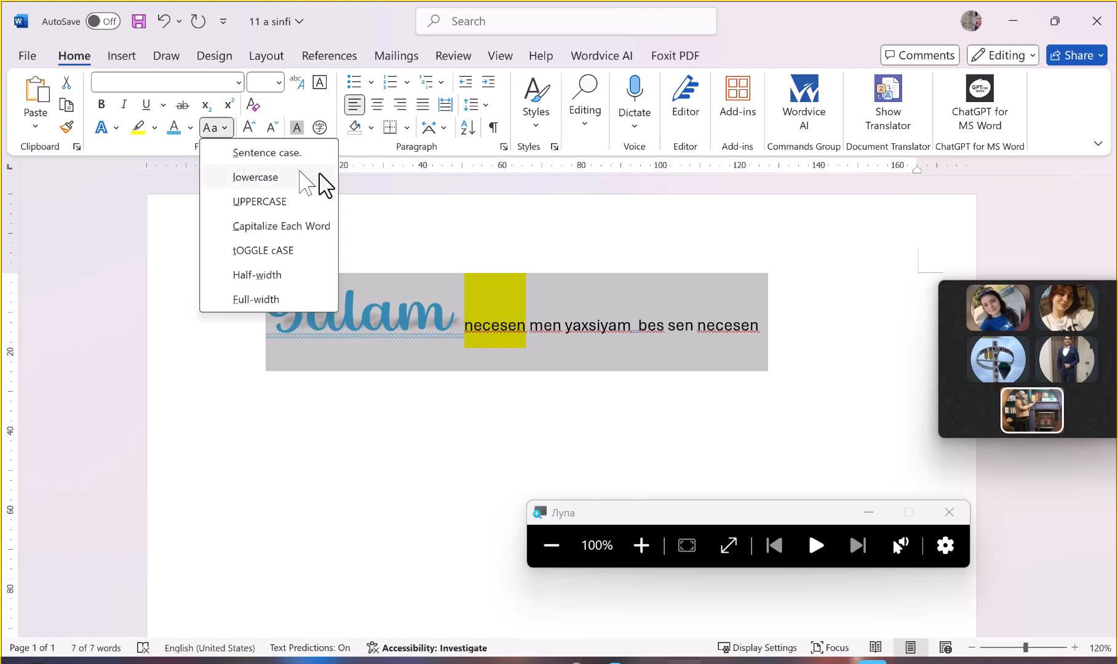
left_click(281, 226)
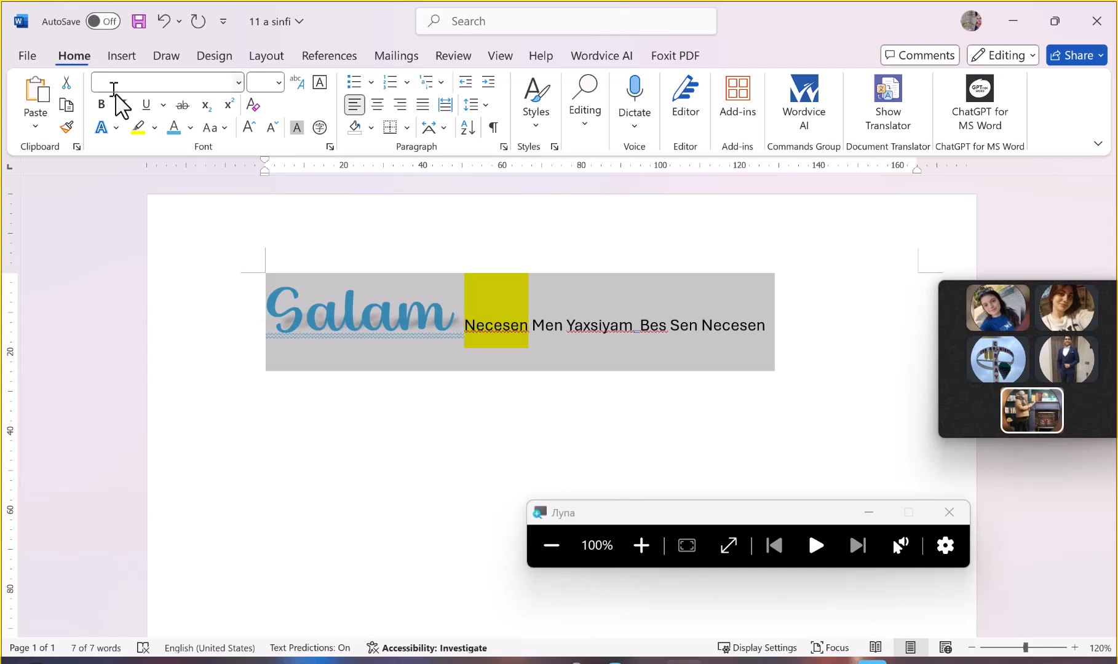
left_click(220, 129)
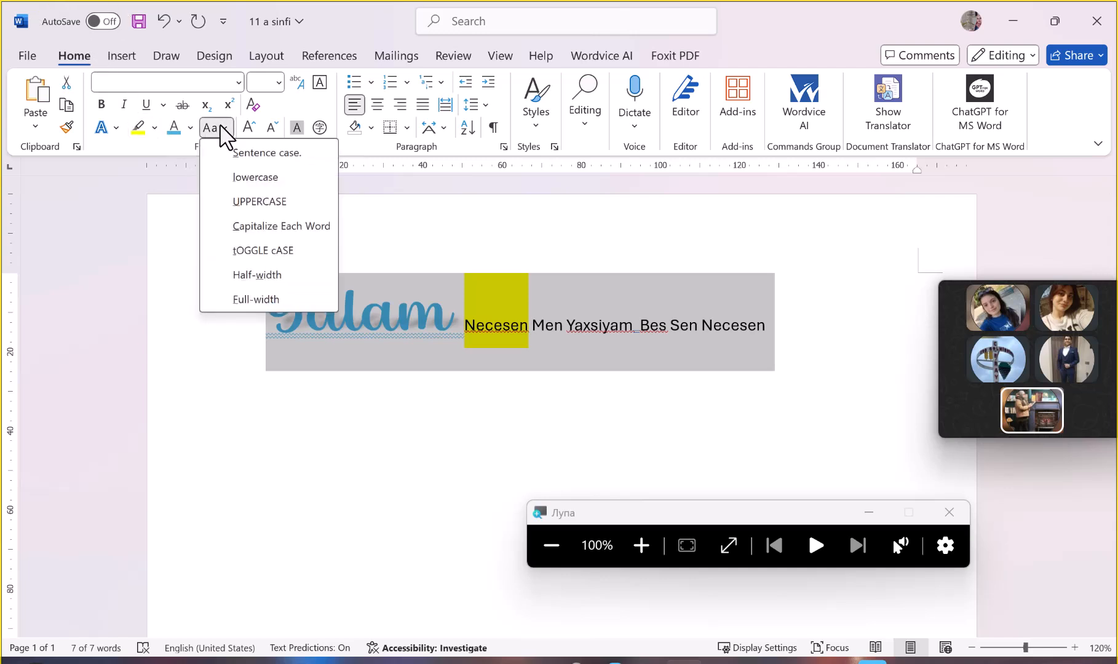
left_click(270, 179)
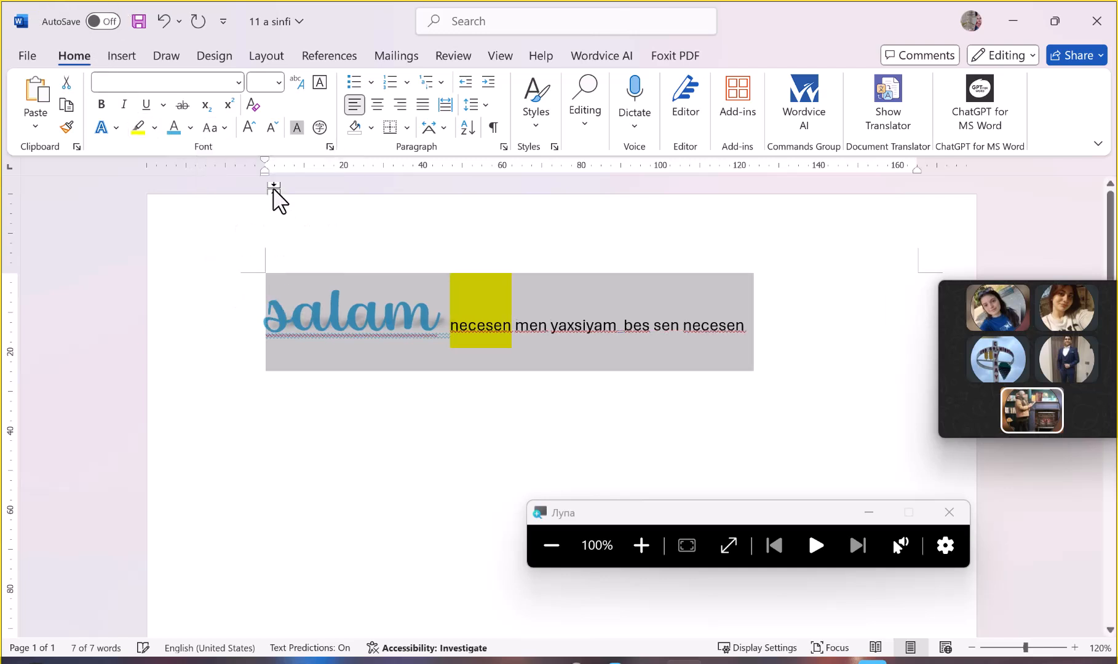
Convert the selected line to uppercase and apply toggle case to it
left_click(214, 130)
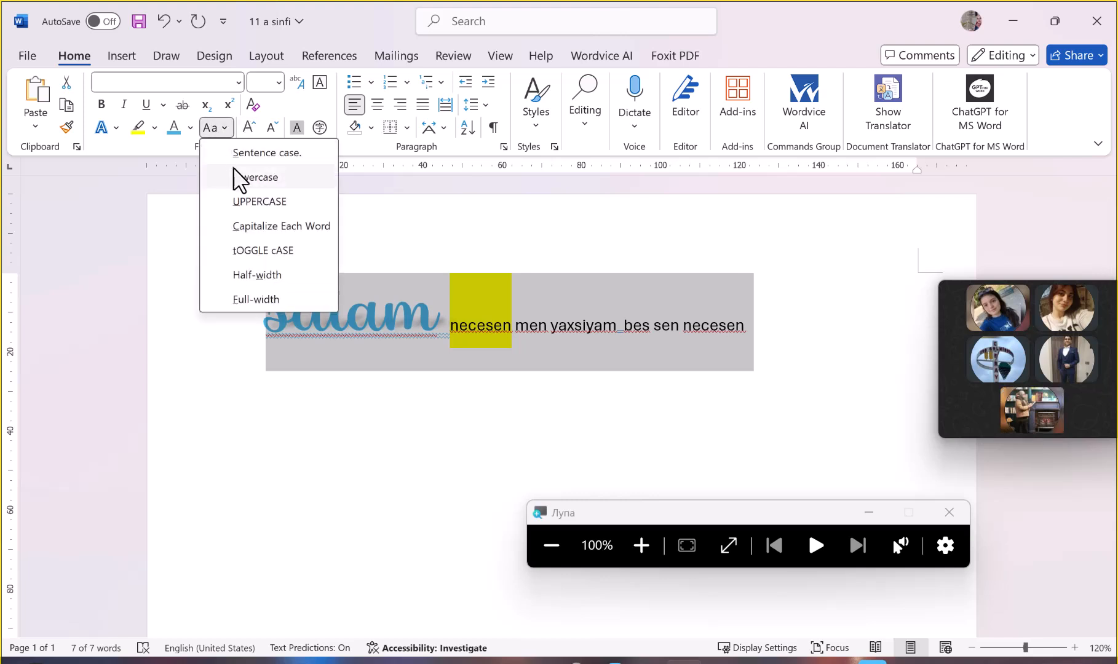
left_click(252, 202)
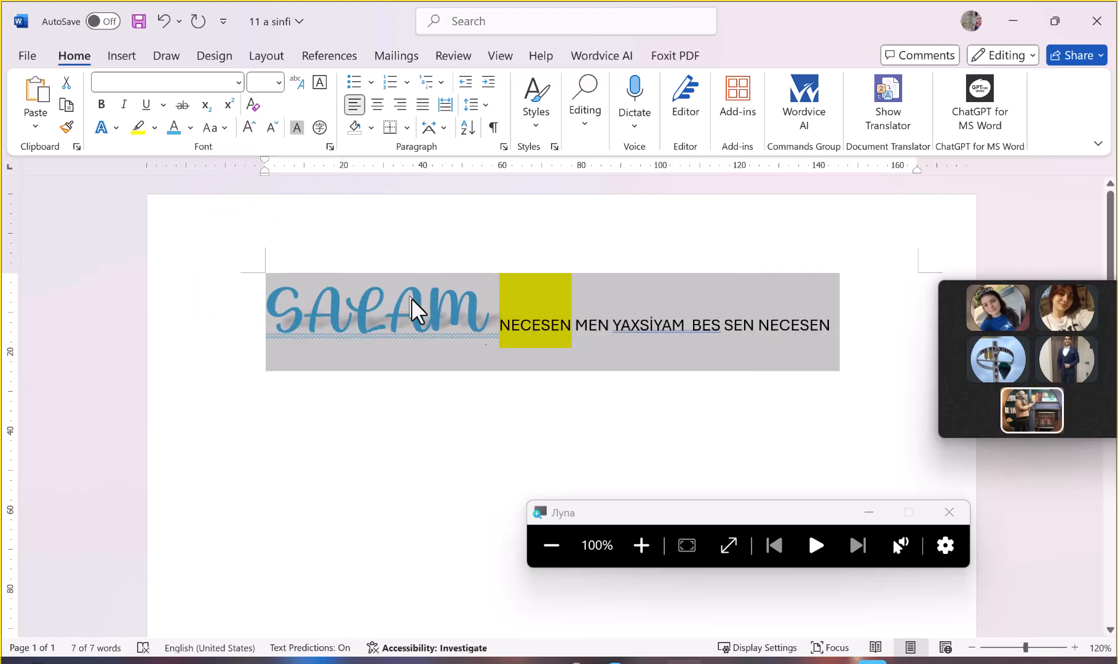
left_click(213, 129)
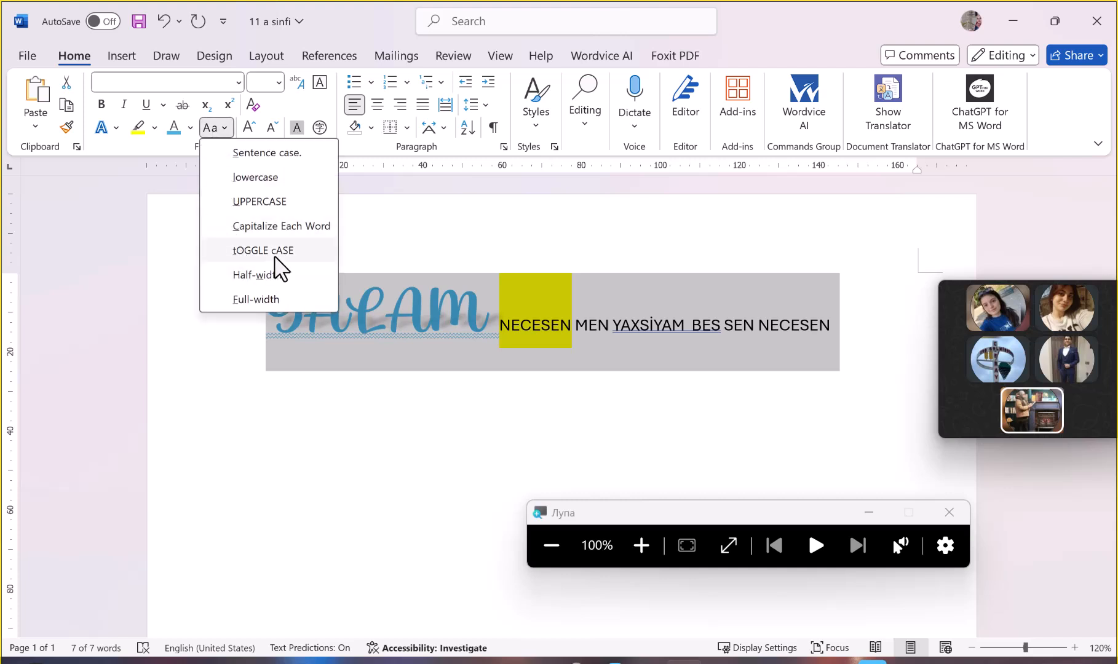
left_click(274, 257)
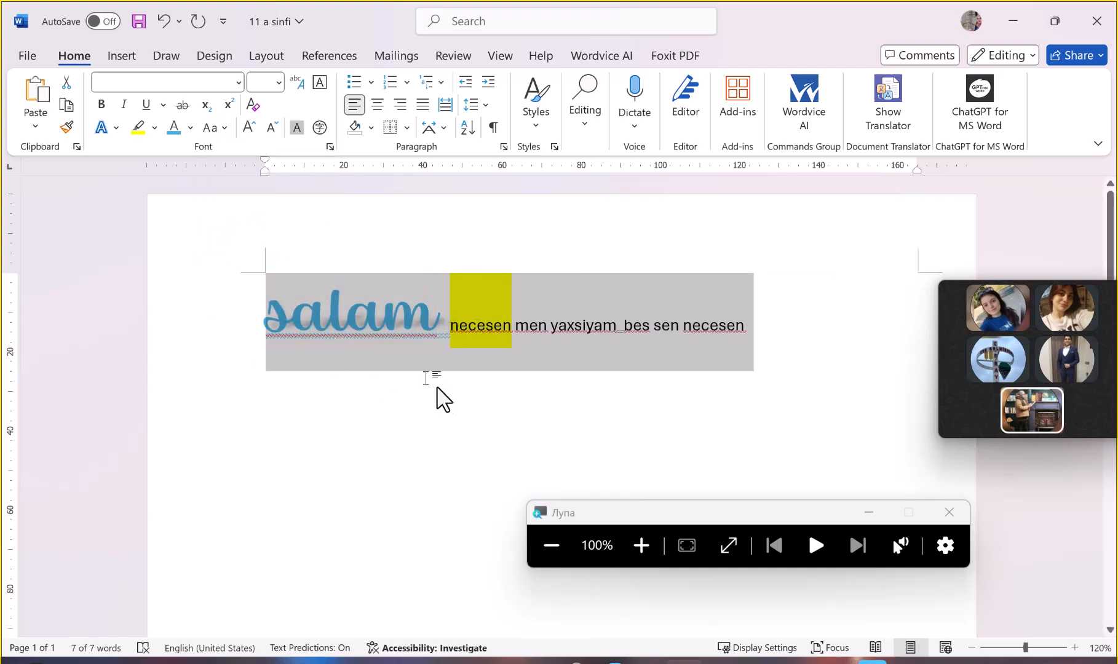
Change the selected line to uppercase again and convert it to sentence case
left_click(216, 128)
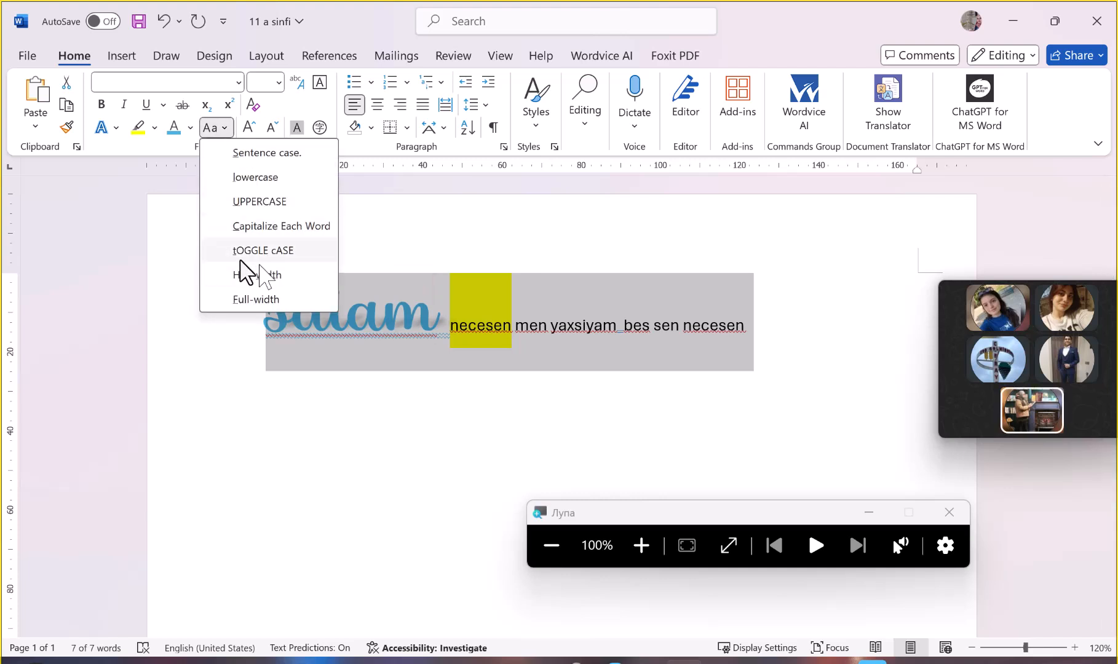
left_click(263, 200)
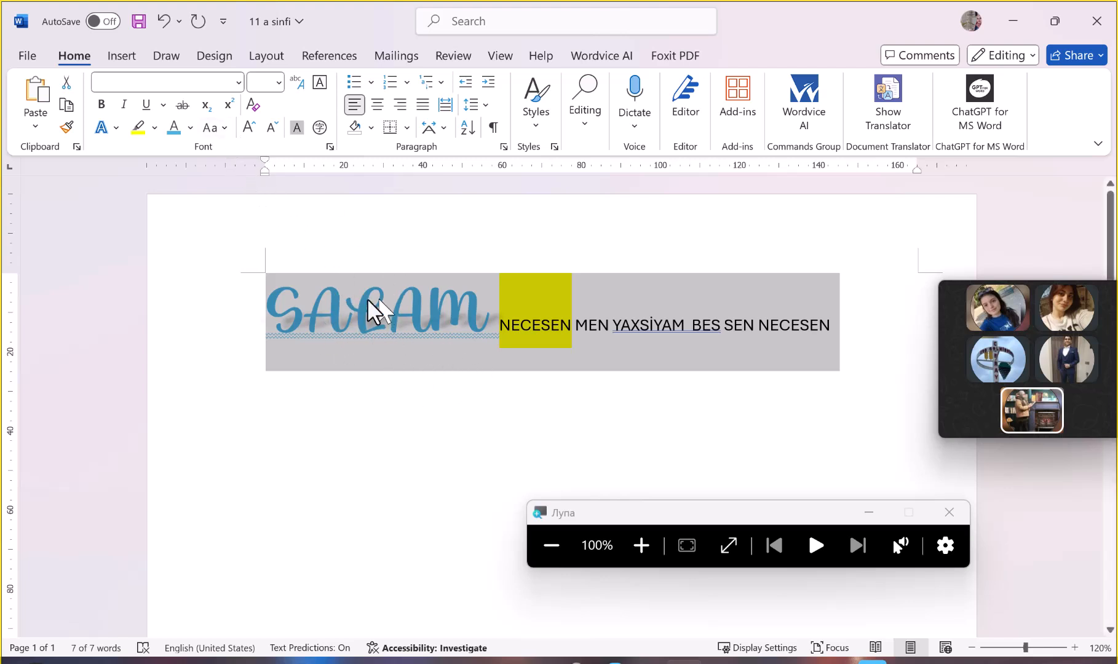
left_click(214, 128)
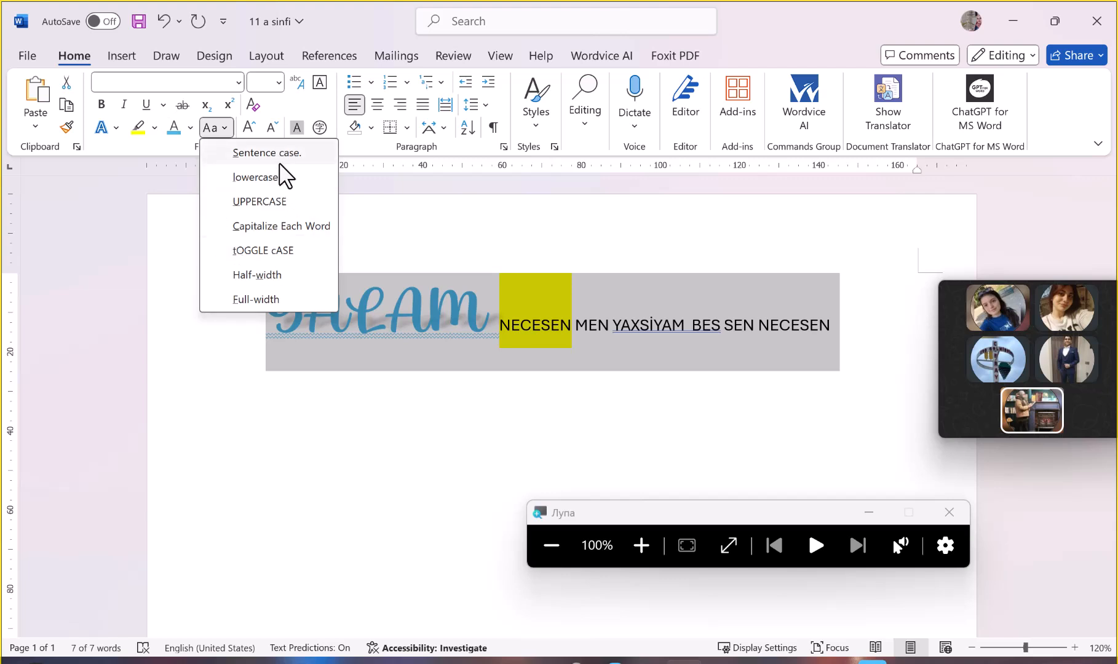
left_click(256, 177)
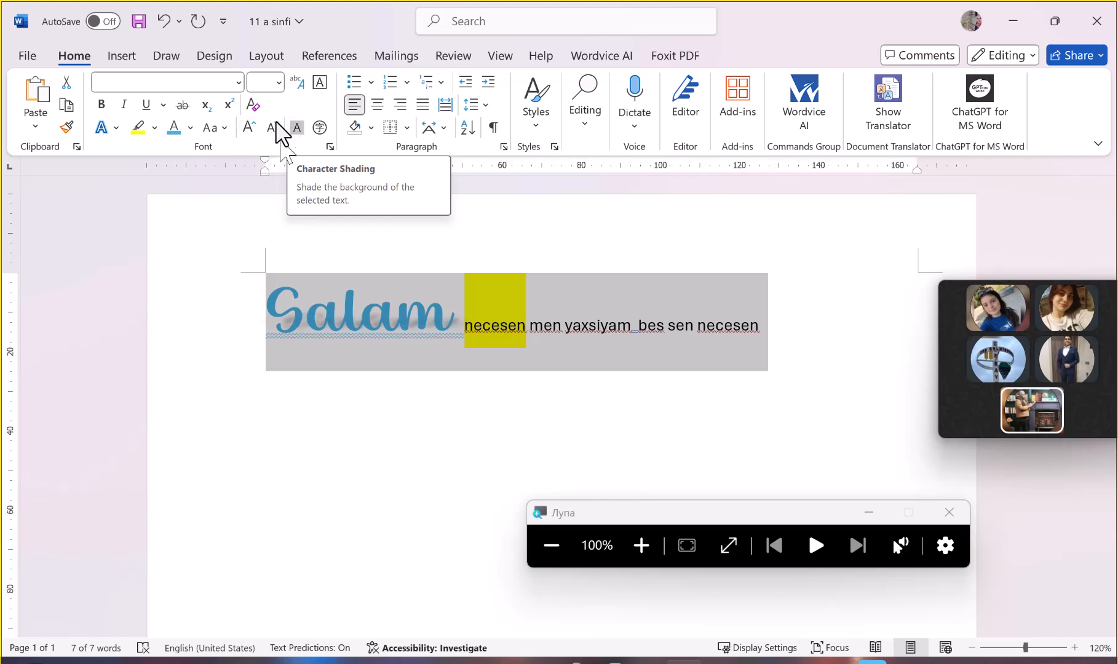
Look over the multilevel list styles for the selected line without applying any of them
left_click(279, 82)
left_click(311, 103)
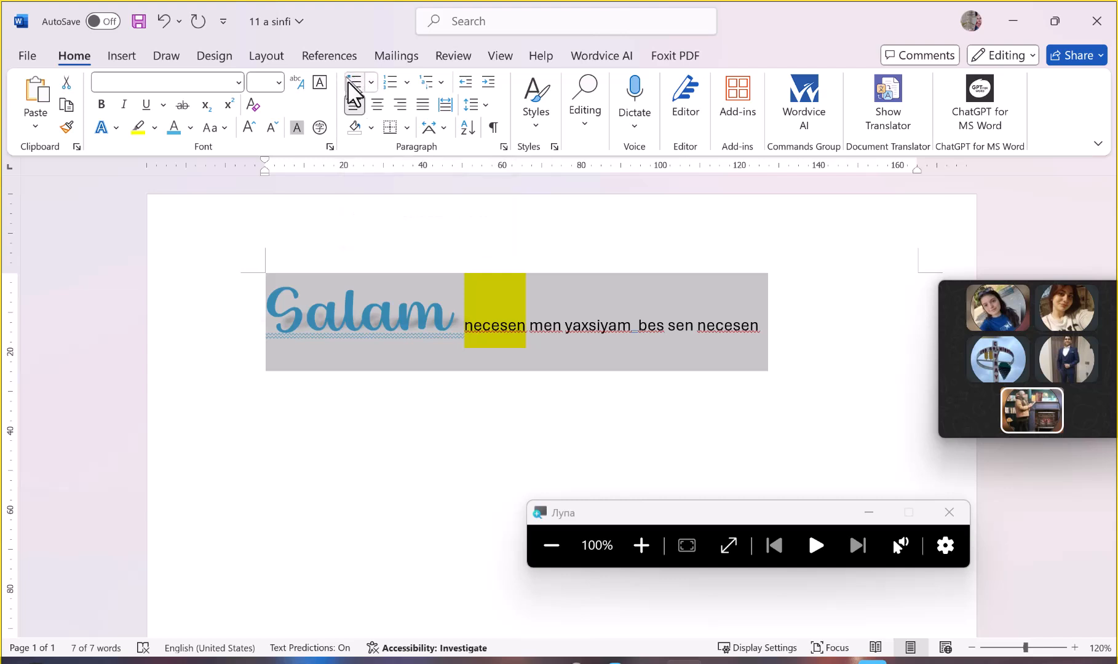
left_click(434, 86)
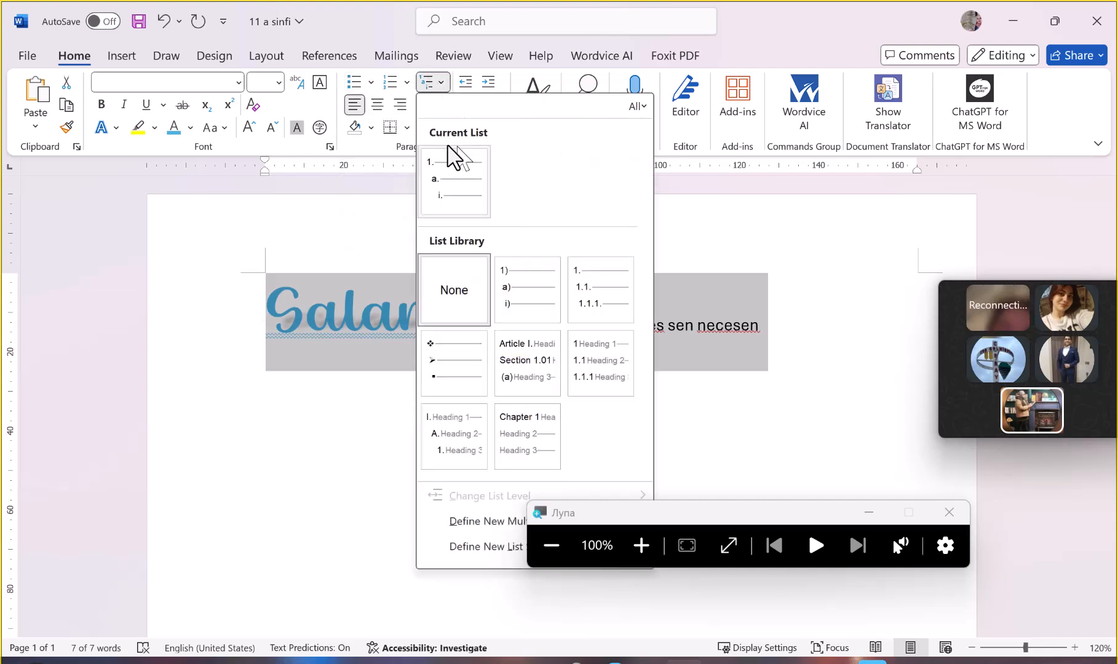
mouse_move(528, 468)
mouse_move(561, 383)
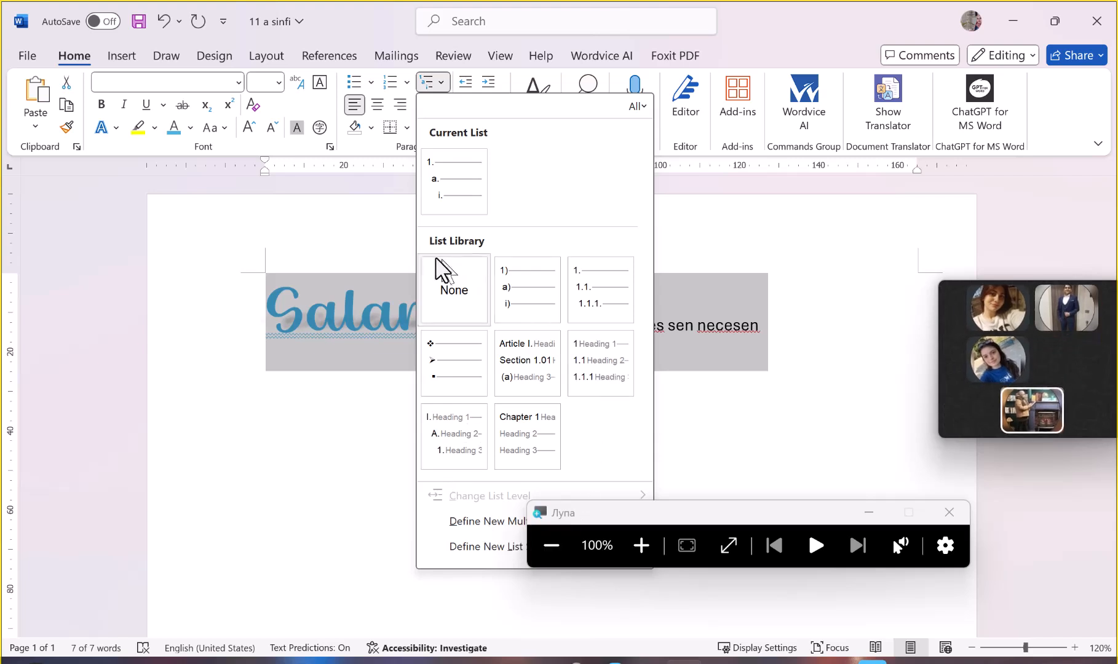
left_click(352, 186)
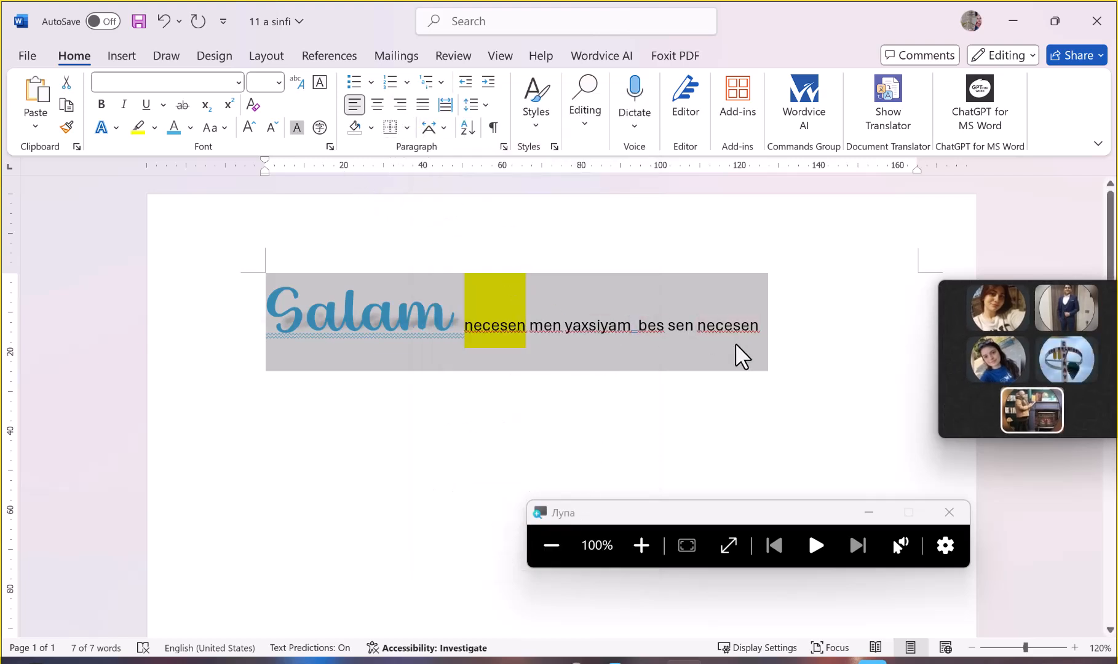
Replace the whole selected line with the word Komputer
type("Ko")
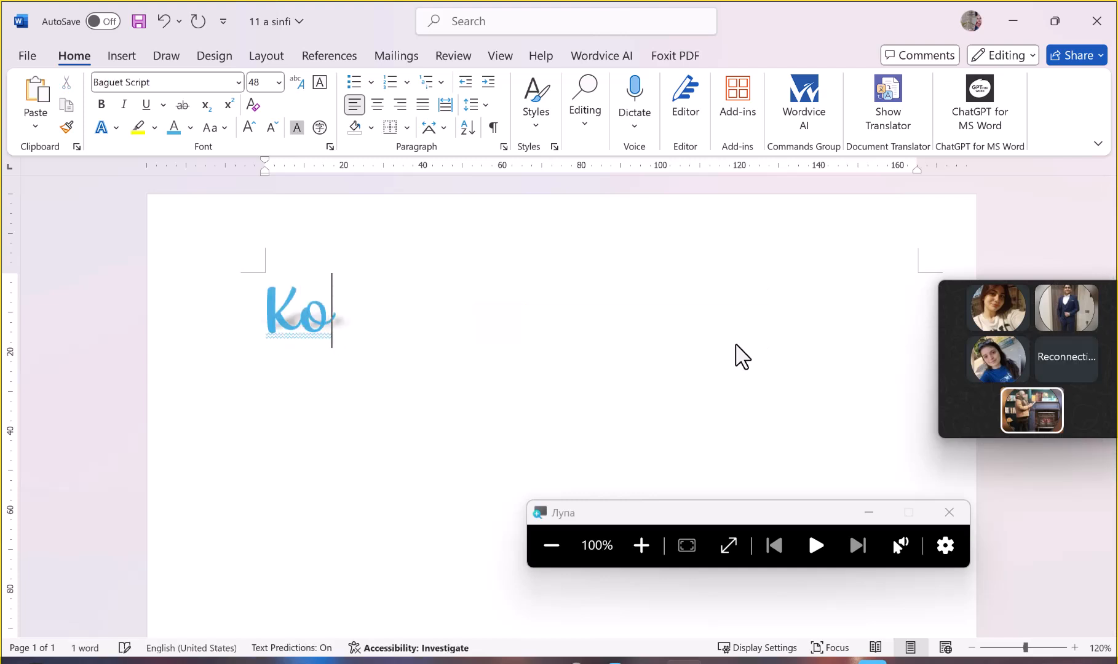
type("mputer")
key("Return")
key("BackSpace")
key("BackSpace")
key("BackSpace")
key("BackSpace")
key("BackSpace")
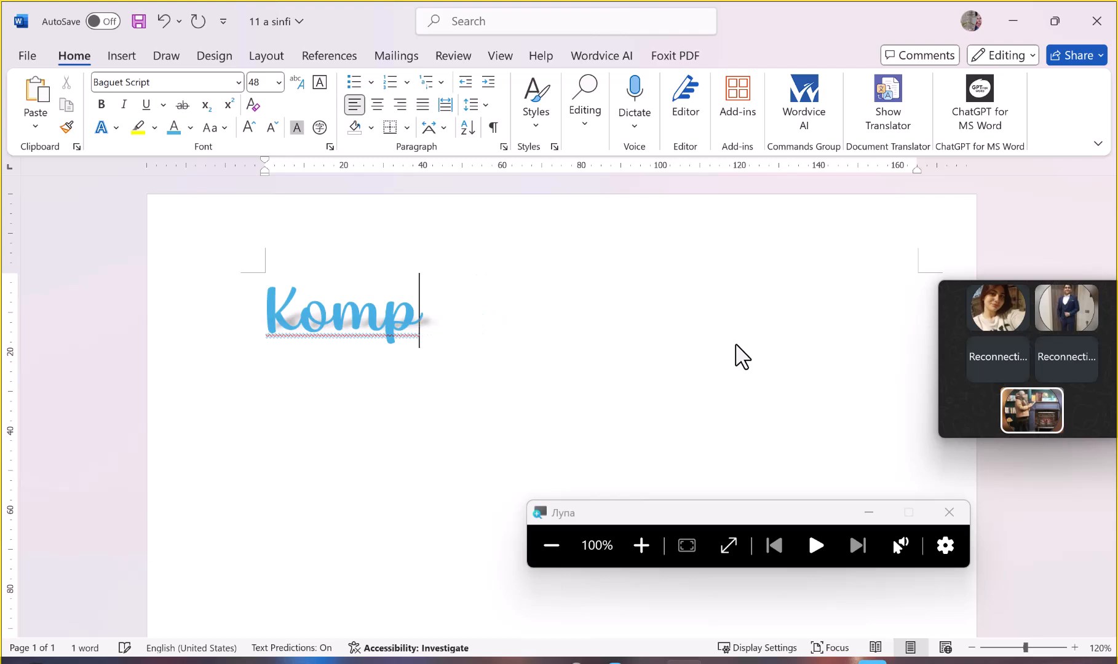
type("uter")
key("Return")
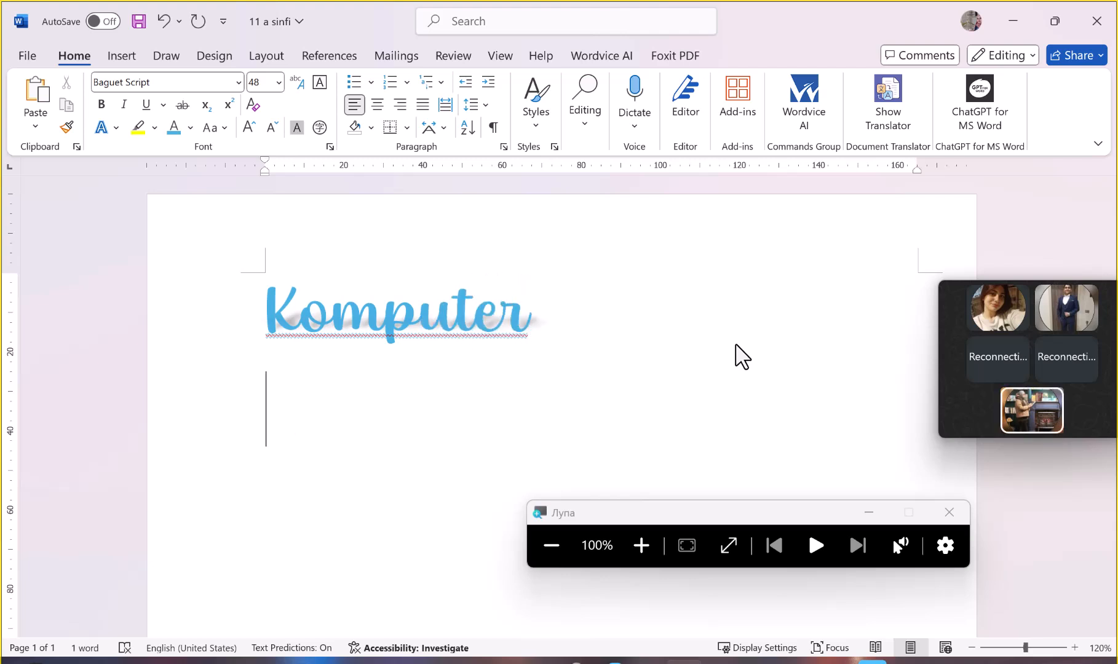
Complete the heading as Komputerin hisseleri: and place the cursor on a new line below it
type("in ")
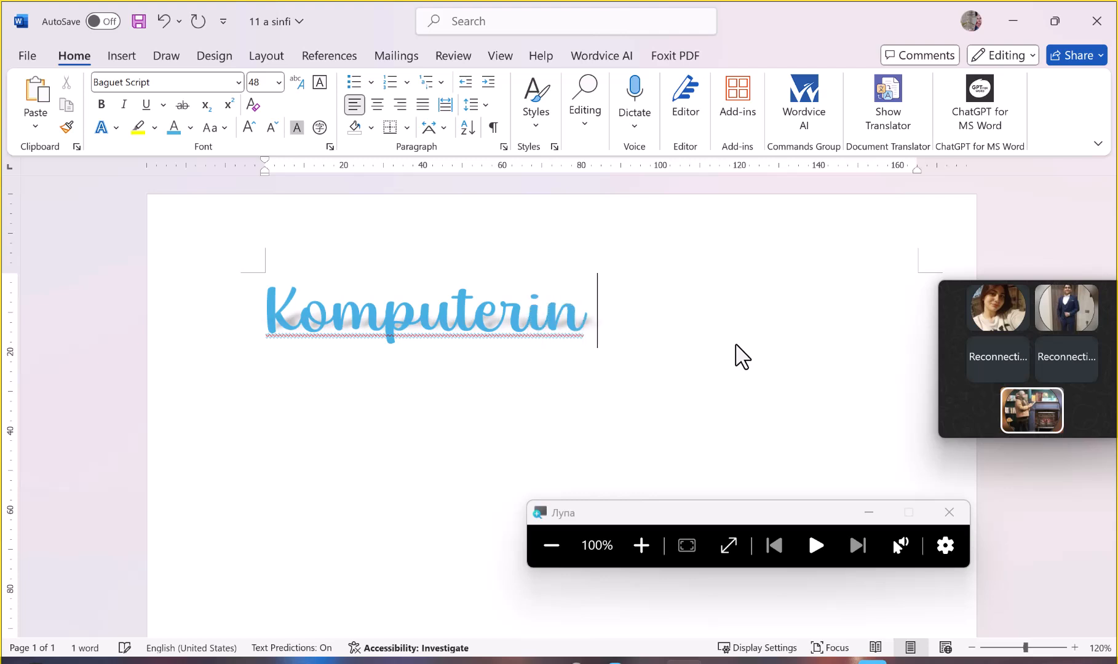
type("hisseleri:")
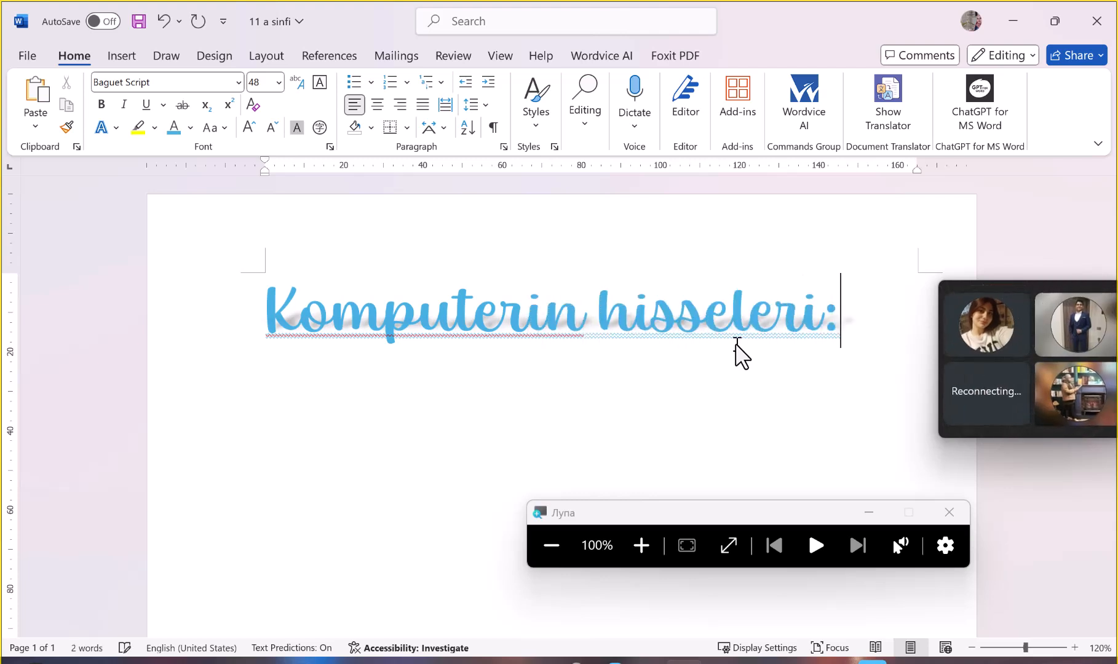
key("Return")
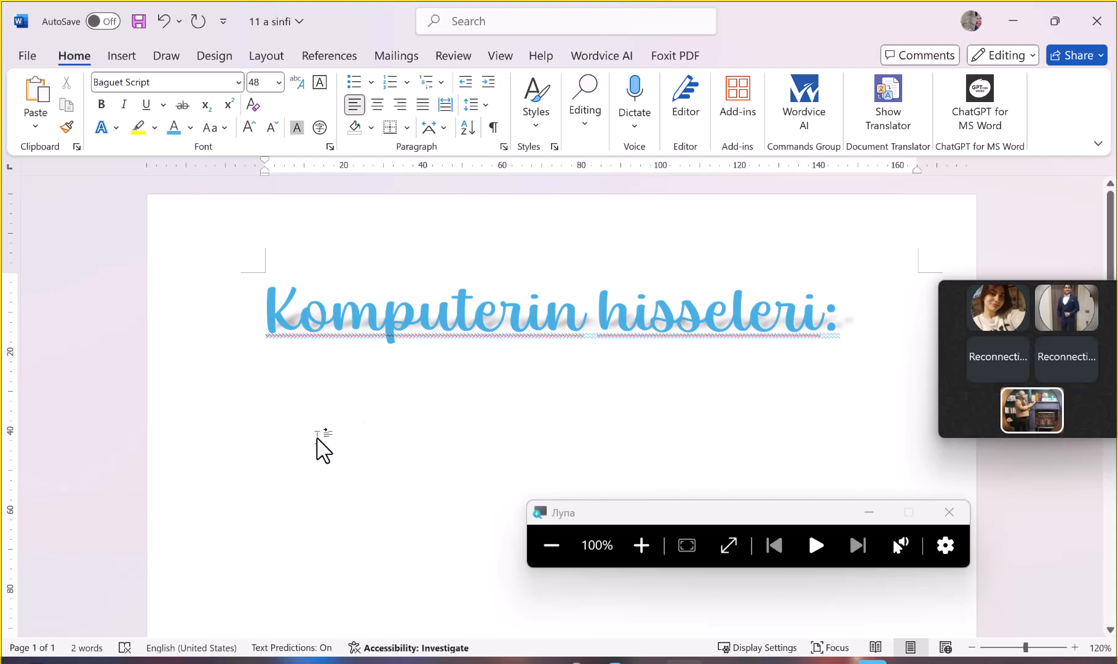
double_click(281, 329)
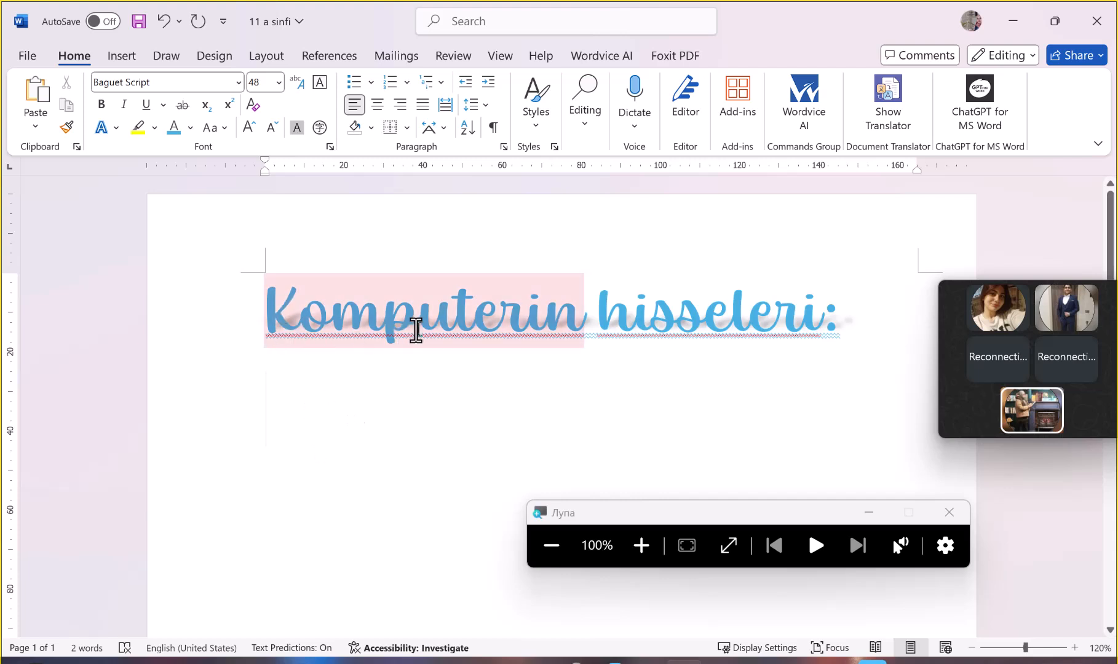
left_click(498, 406)
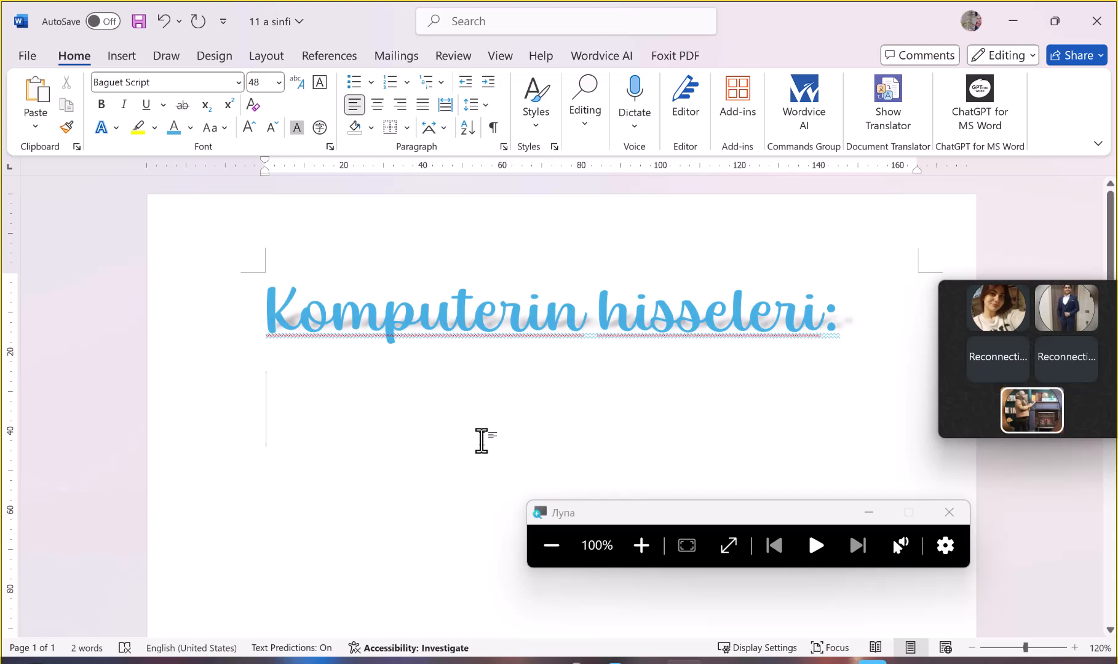
Replace the first e in the heading word hisseleri with the Azerbaijani letter ə
double_click(487, 330)
left_click(483, 328)
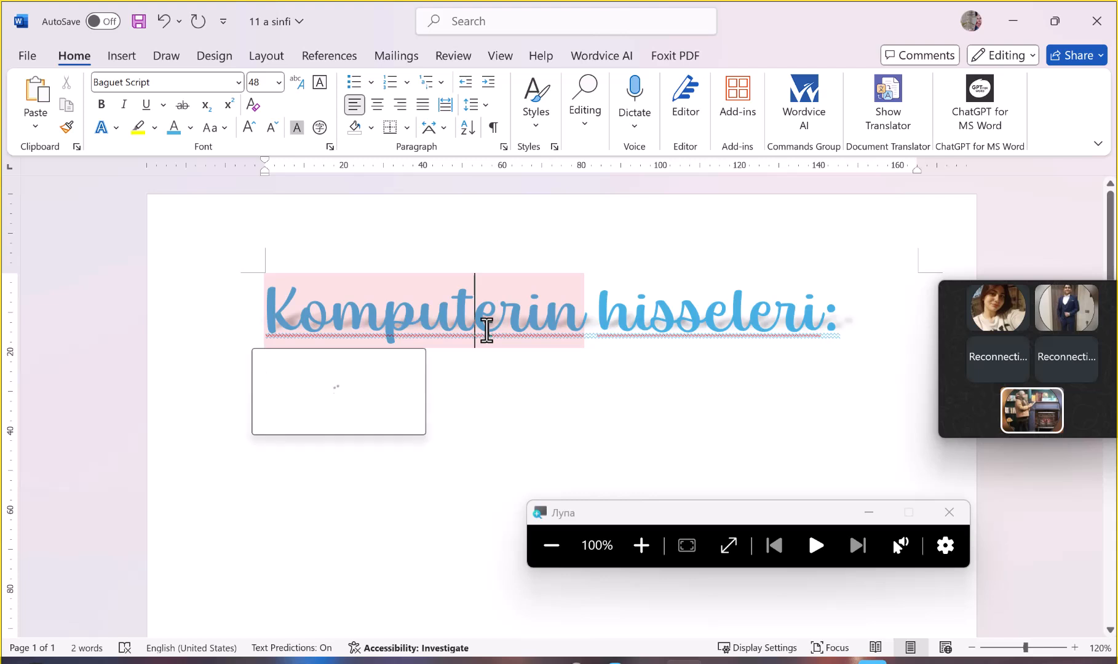
left_click(726, 318)
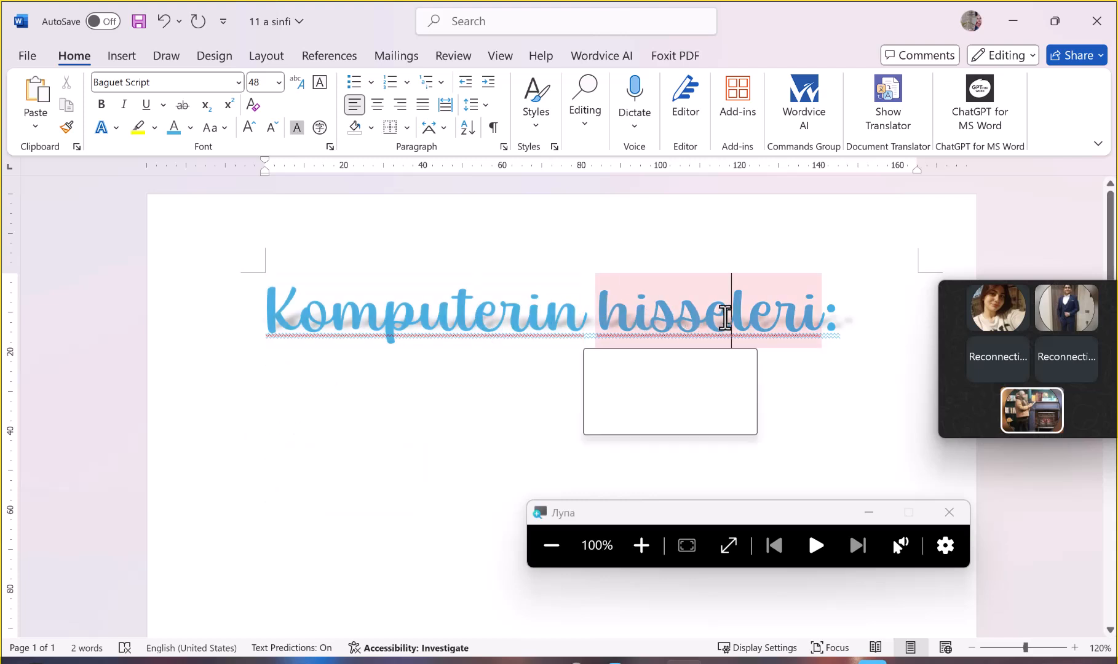
key("BackSpace")
type("'")
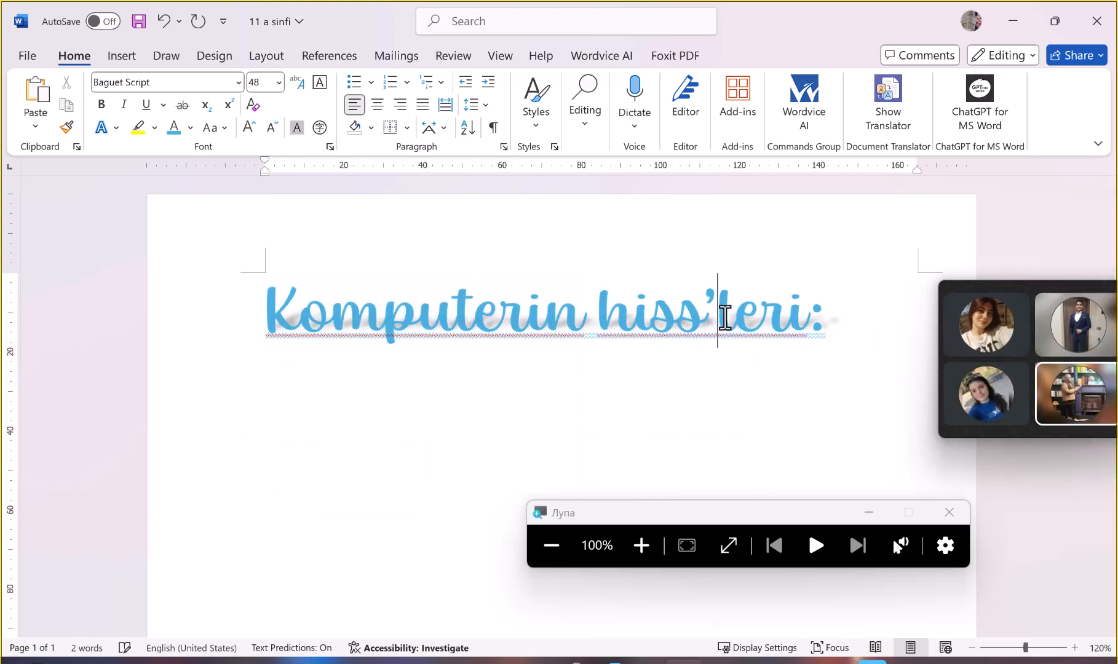
key("BackSpace")
key("alt+shift")
type("ələ")
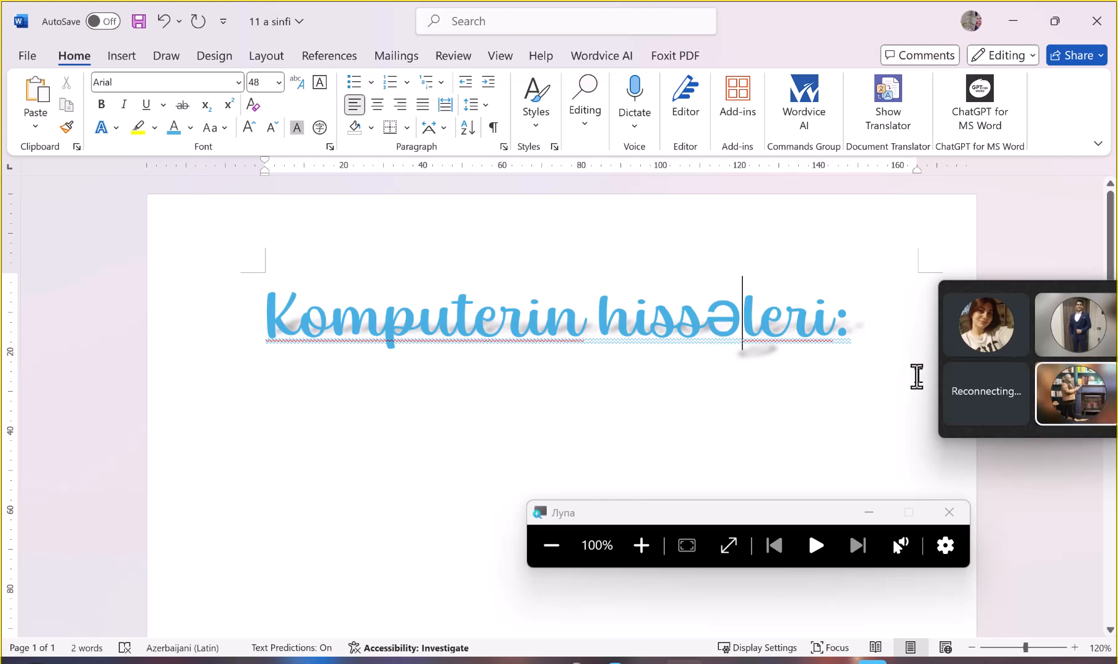
Bring up the WhatsApp call window and minimize it to return to the document
left_click(1051, 353)
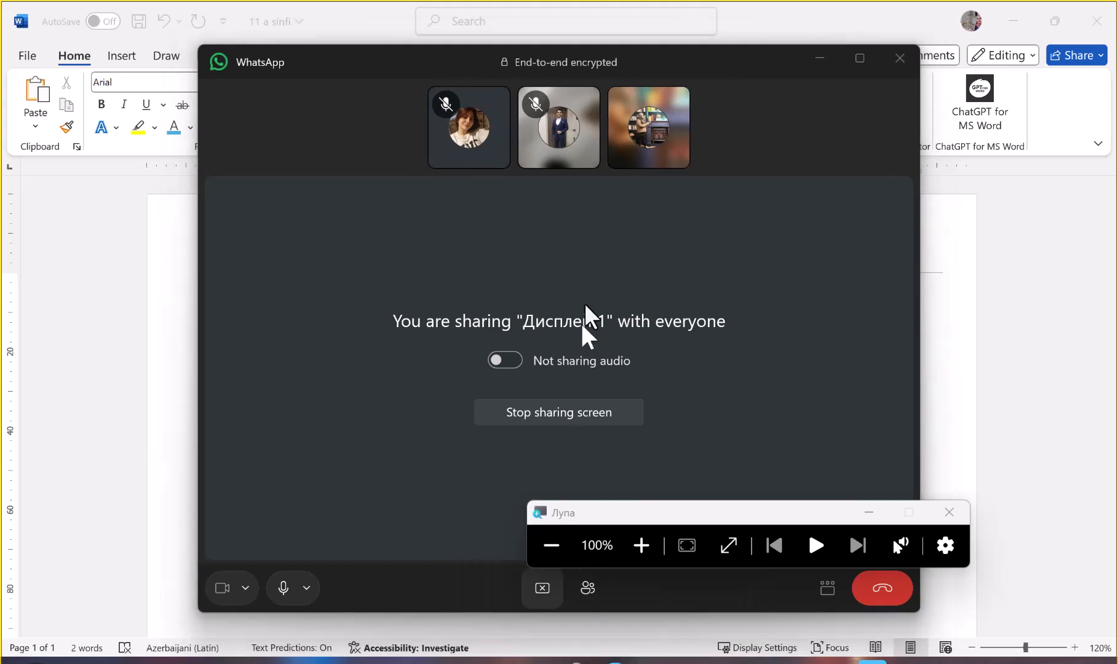
mouse_move(608, 662)
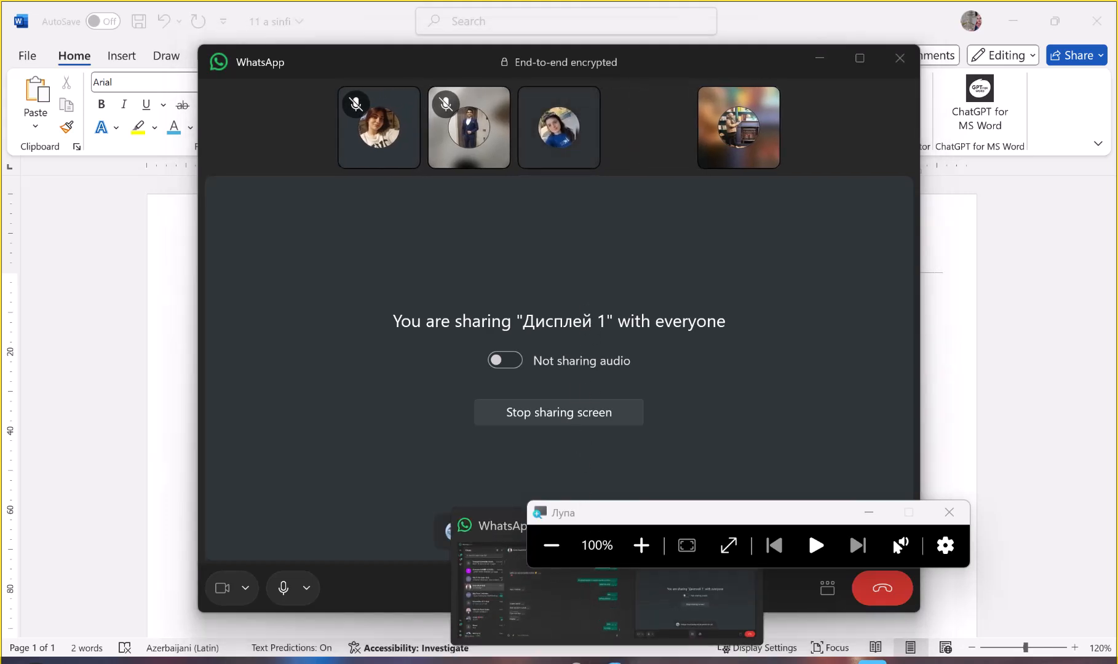
left_click(820, 58)
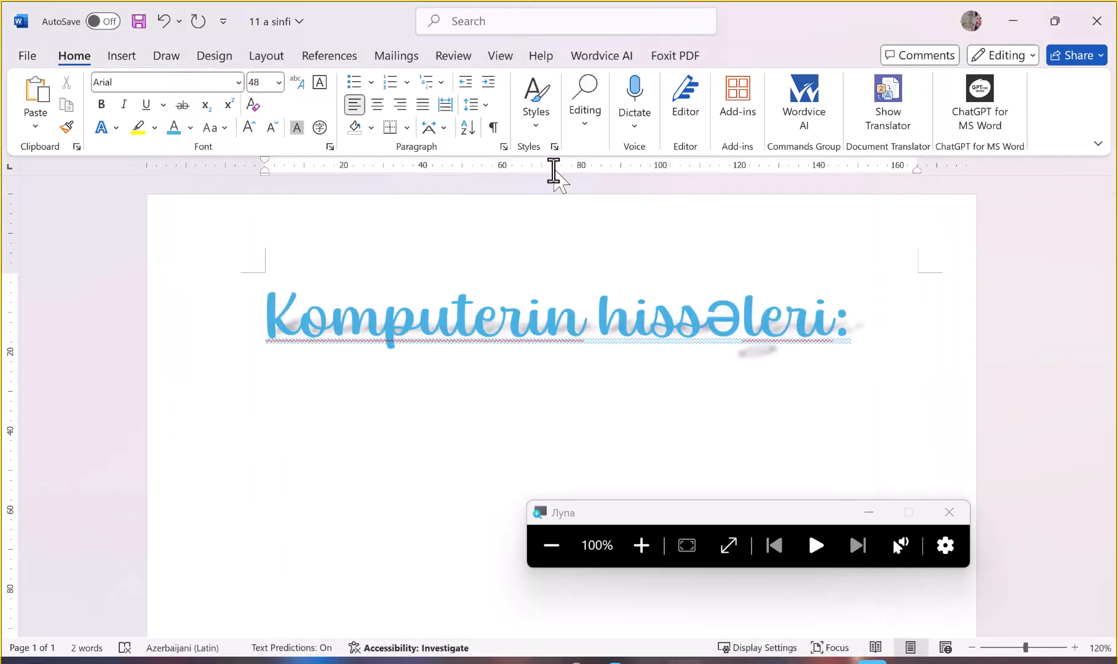
Change the font of the whole heading line to Curlz MT
double_click(779, 346)
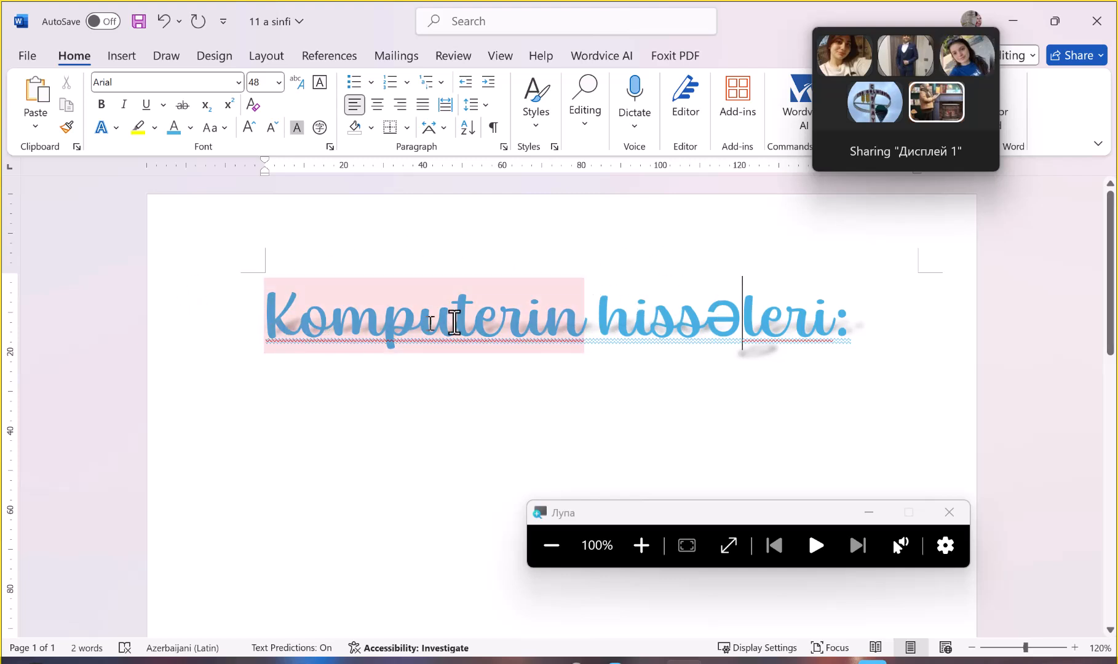
left_click_drag(743, 330, 719, 317)
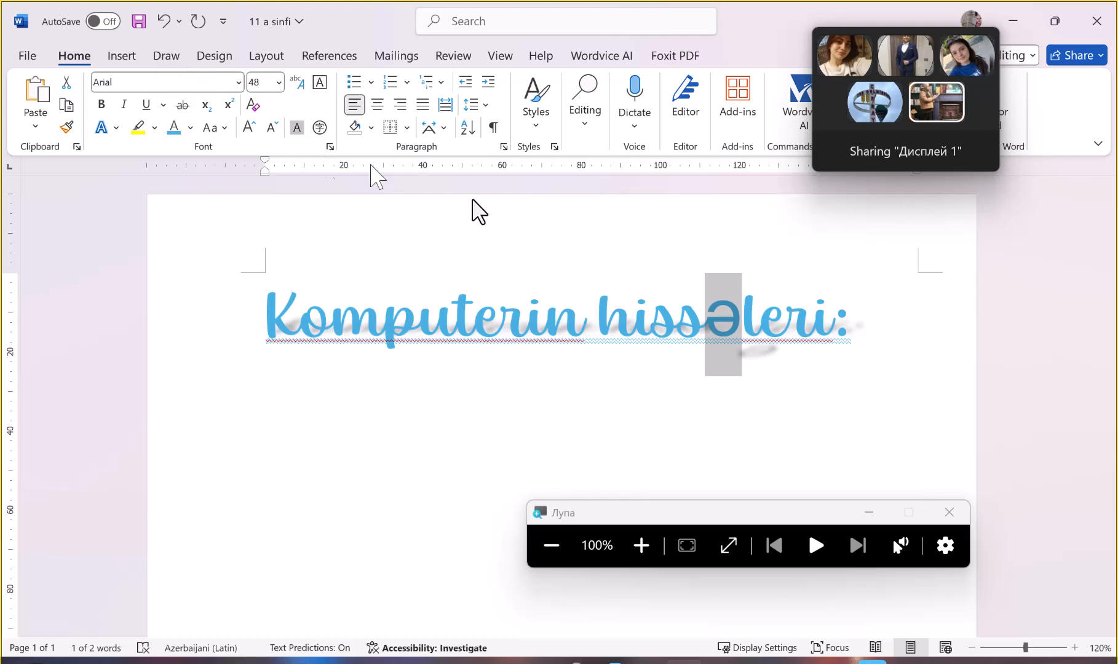
left_click(856, 301)
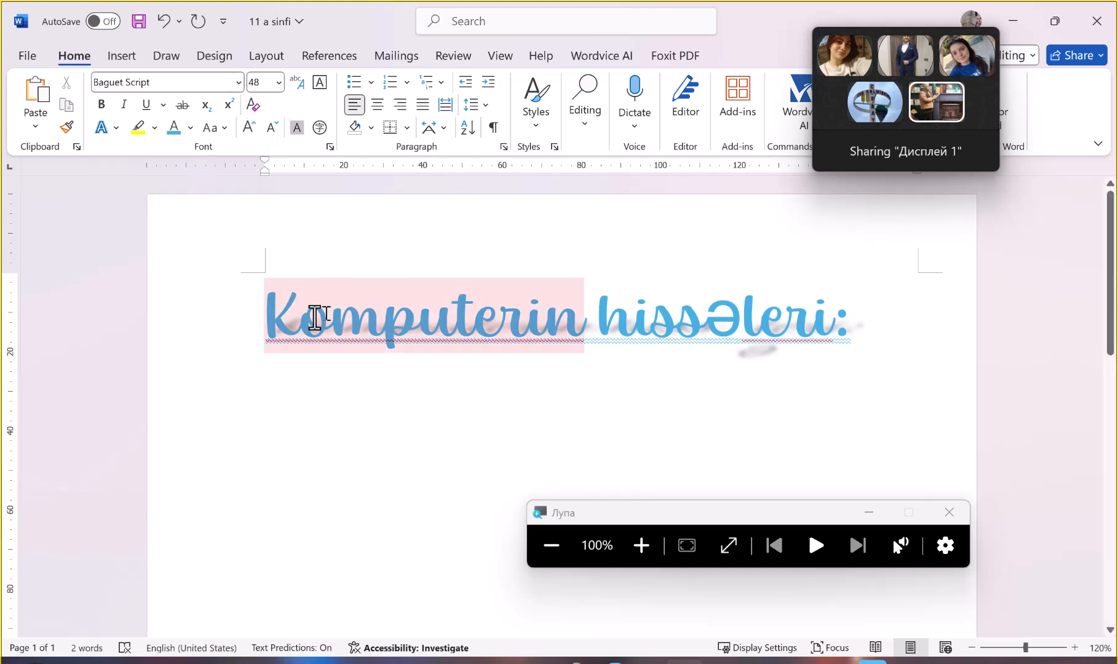
left_click(176, 367)
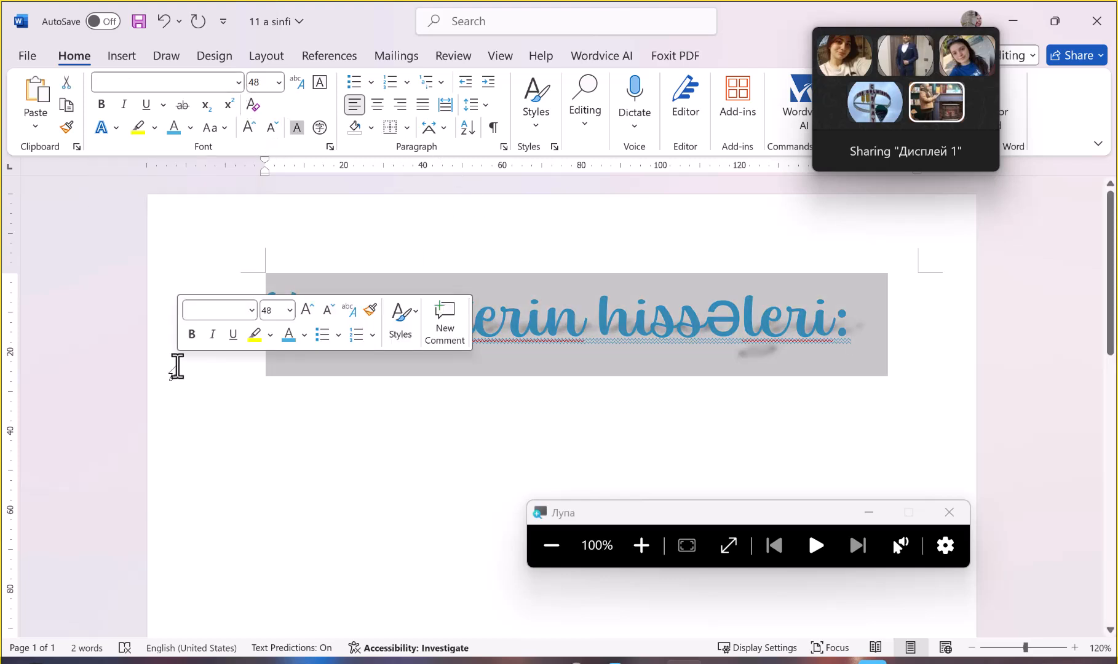
left_click(239, 82)
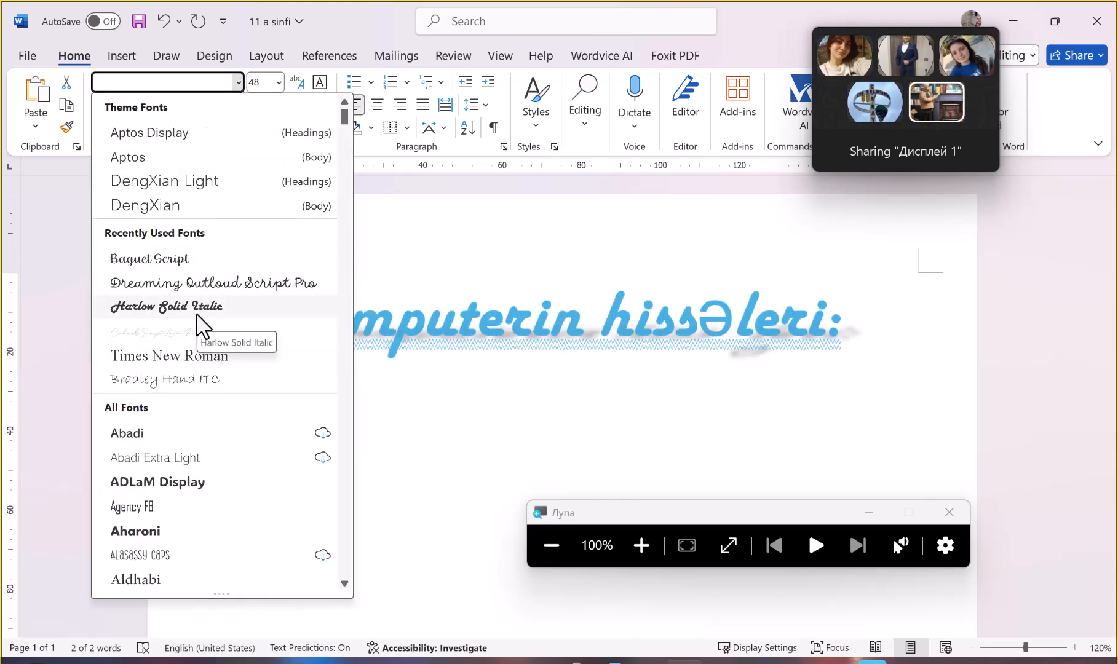
scroll(197, 317, "down", 10)
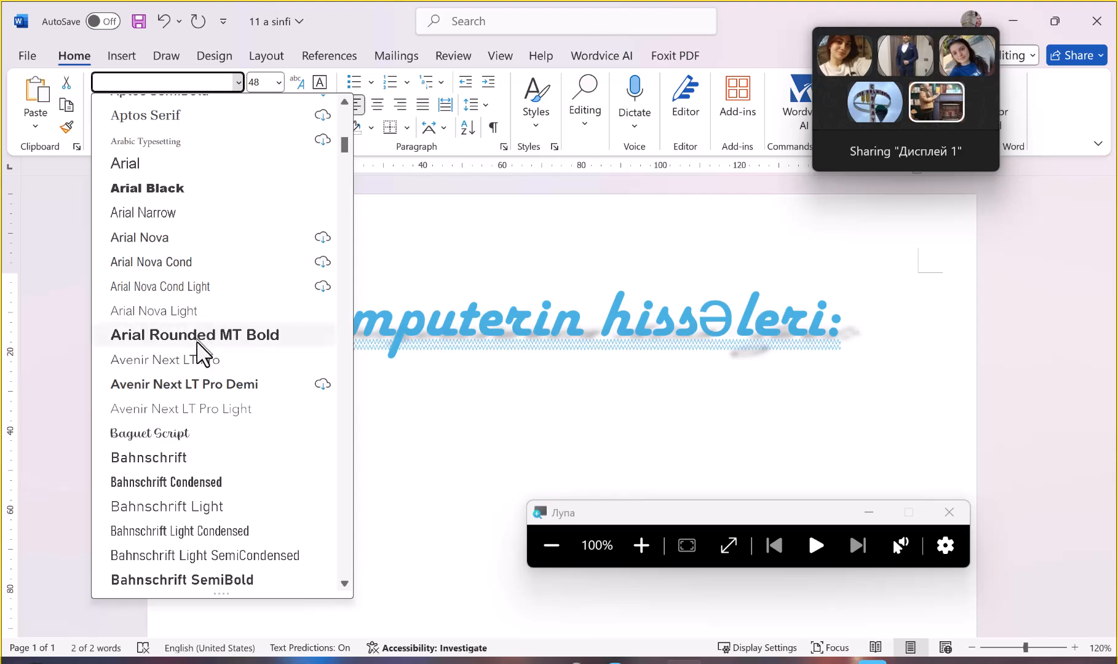
scroll(203, 387, "down", 15)
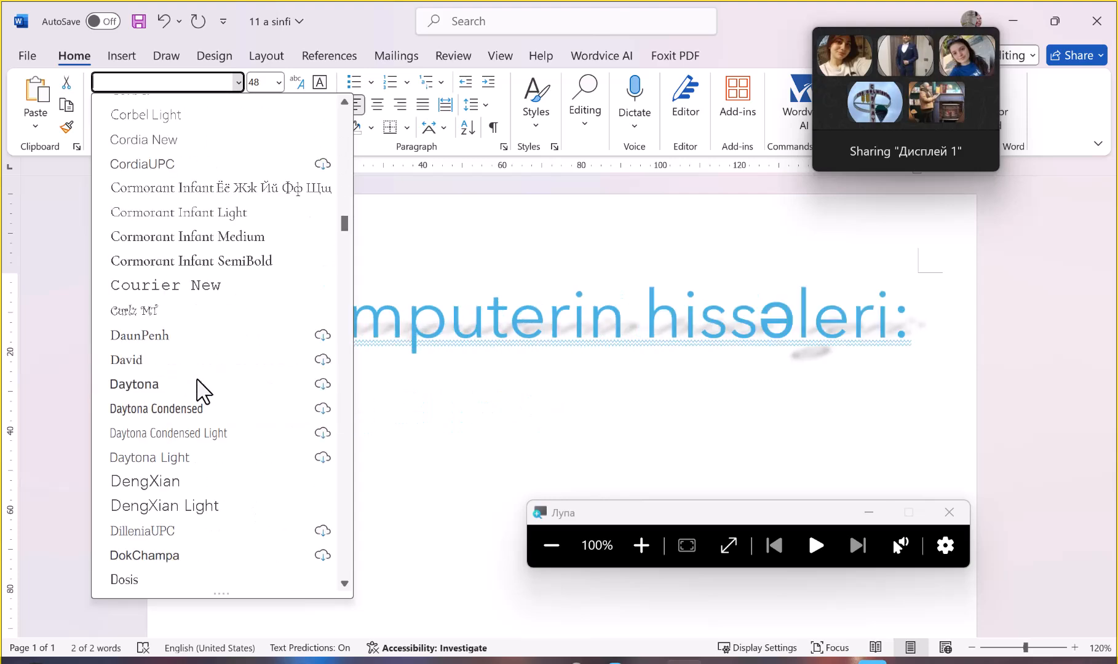
left_click(163, 313)
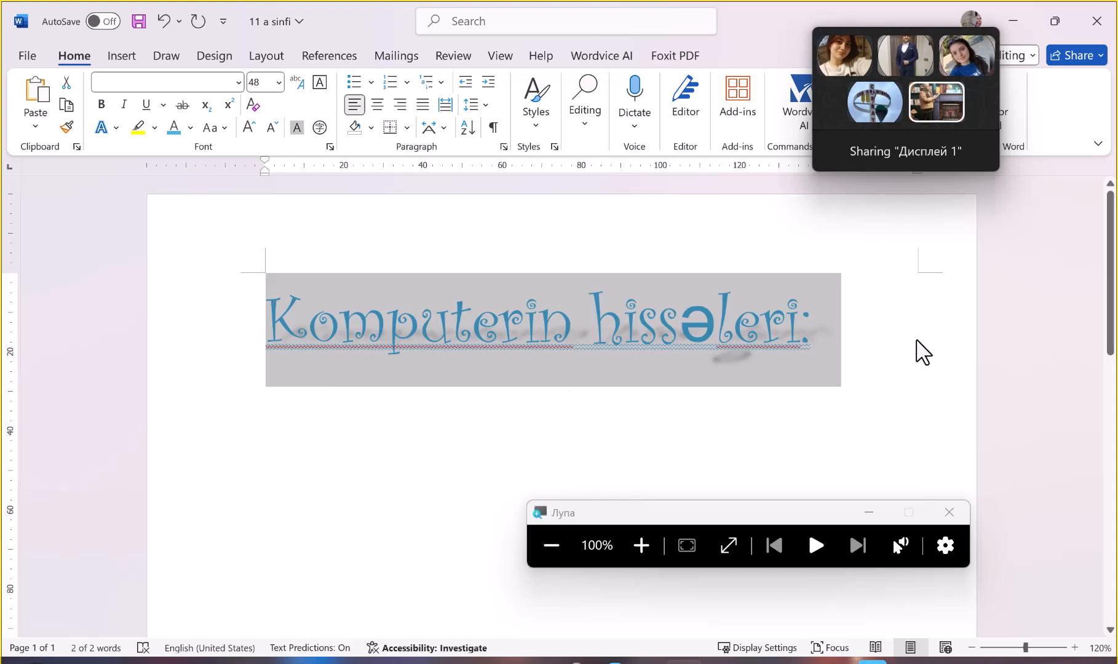
Replace the letter ə in the heading with a plain e
left_click(891, 351)
left_click(705, 336)
key("BackSpace")
type("e")
key("Down")
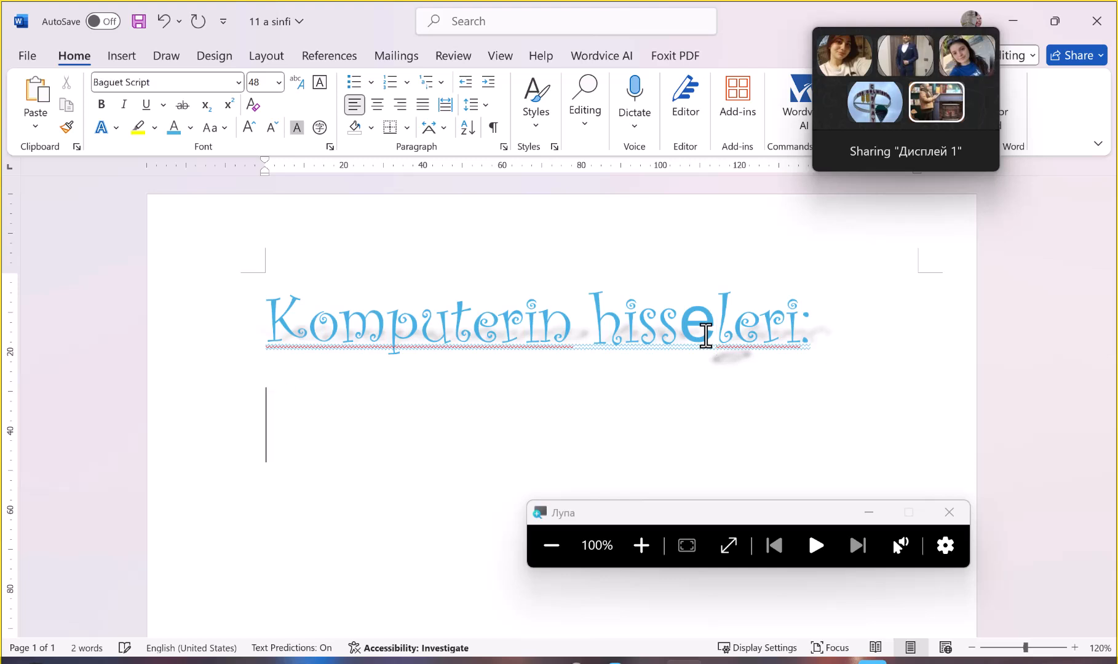
Delete the heading's ending back to Komputerin his, retype it as seleri: in Curlz MT and start a new line
key("BackSpace")
key("BackSpace")
key("BackSpace")
key("BackSpace")
key("BackSpace")
key("BackSpace")
key("BackSpace")
key("BackSpace")
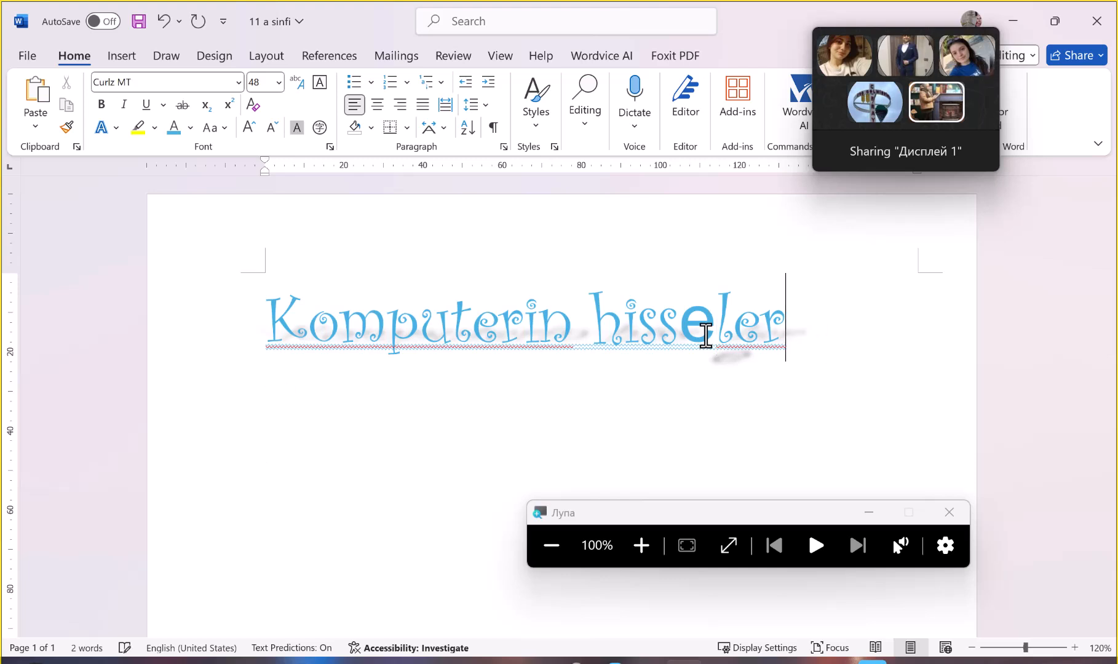
type("se")
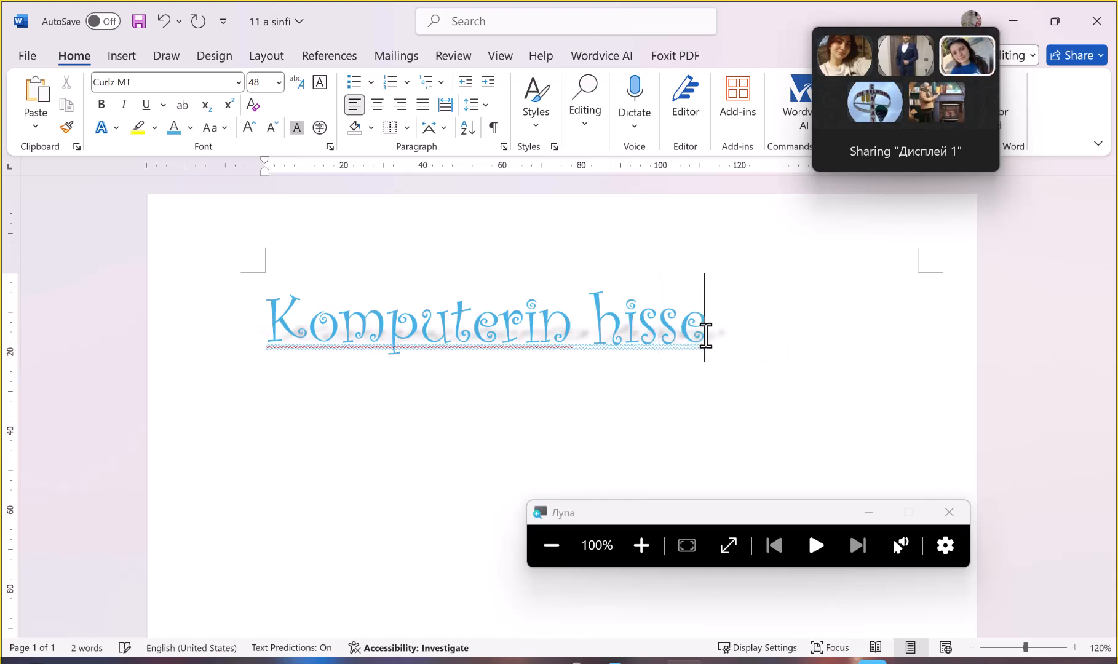
type("leri:")
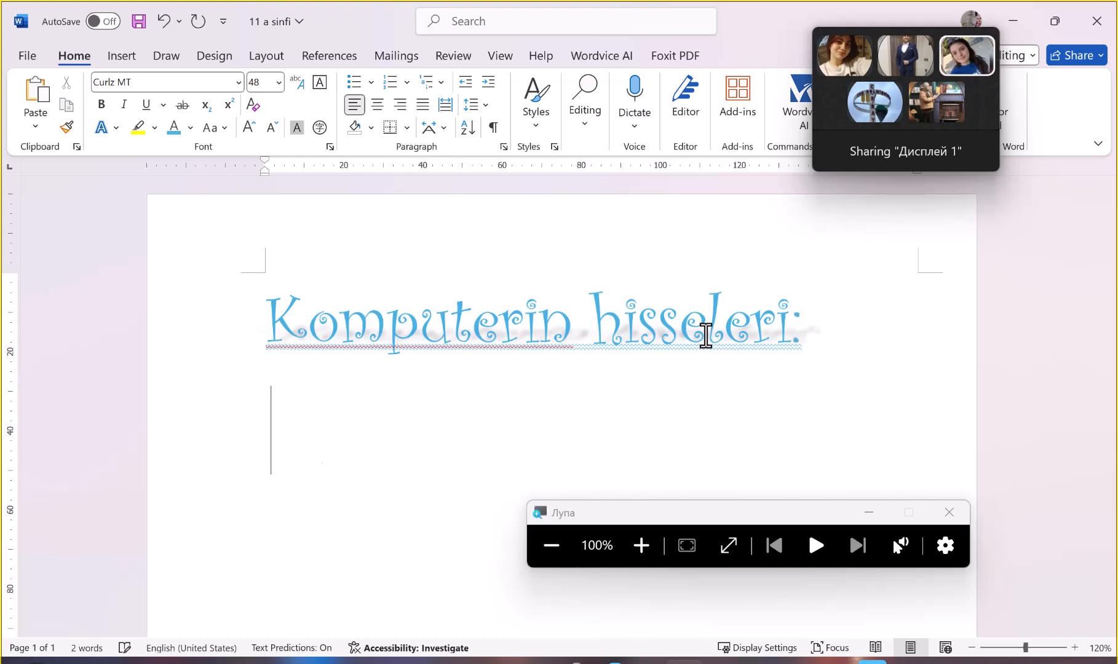
Set the empty line below the heading to Bradley Hand ITC and reduce its font size to 20
left_click(238, 82)
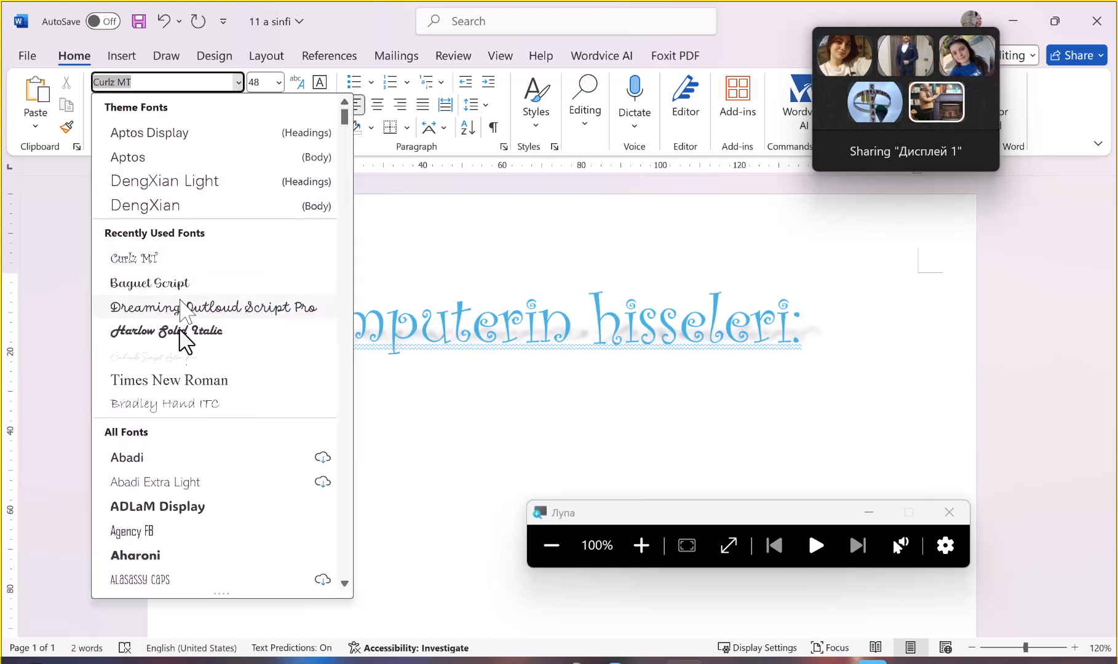
left_click(178, 407)
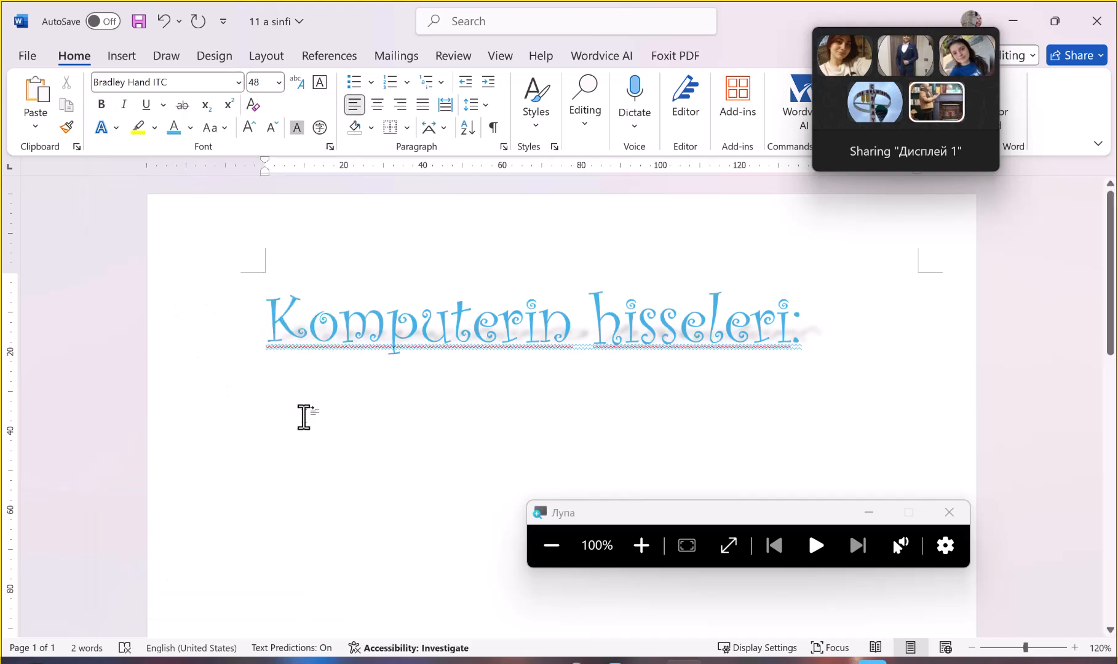
left_click(272, 128)
Start a numbered list below the heading with the items Siçan and Noutbuk
type("1s")
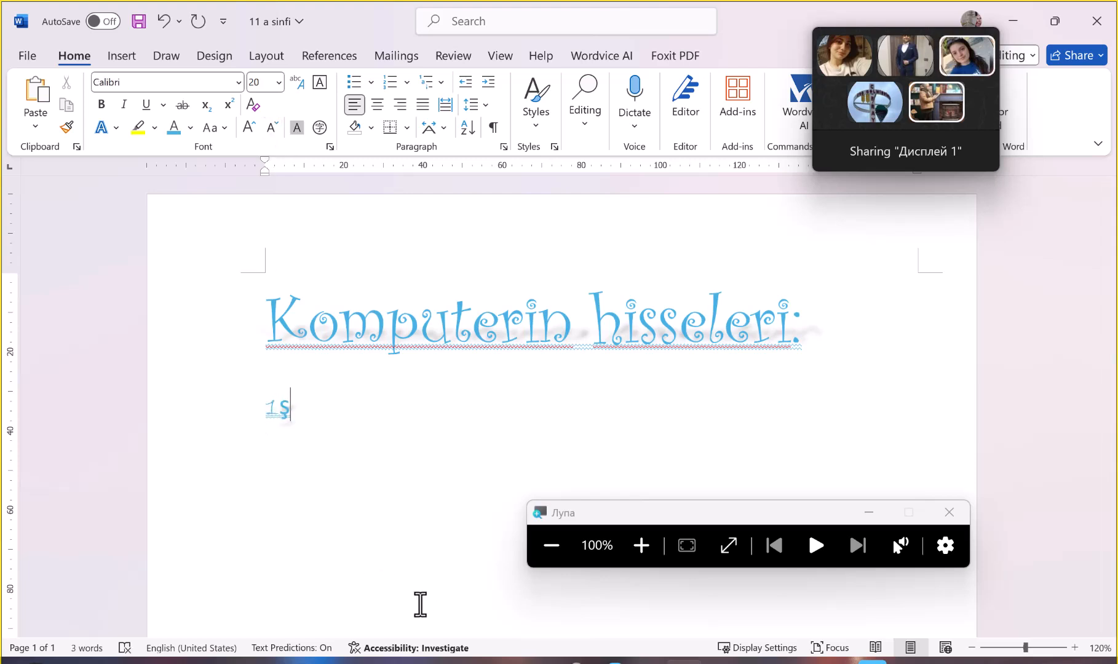
type(".")
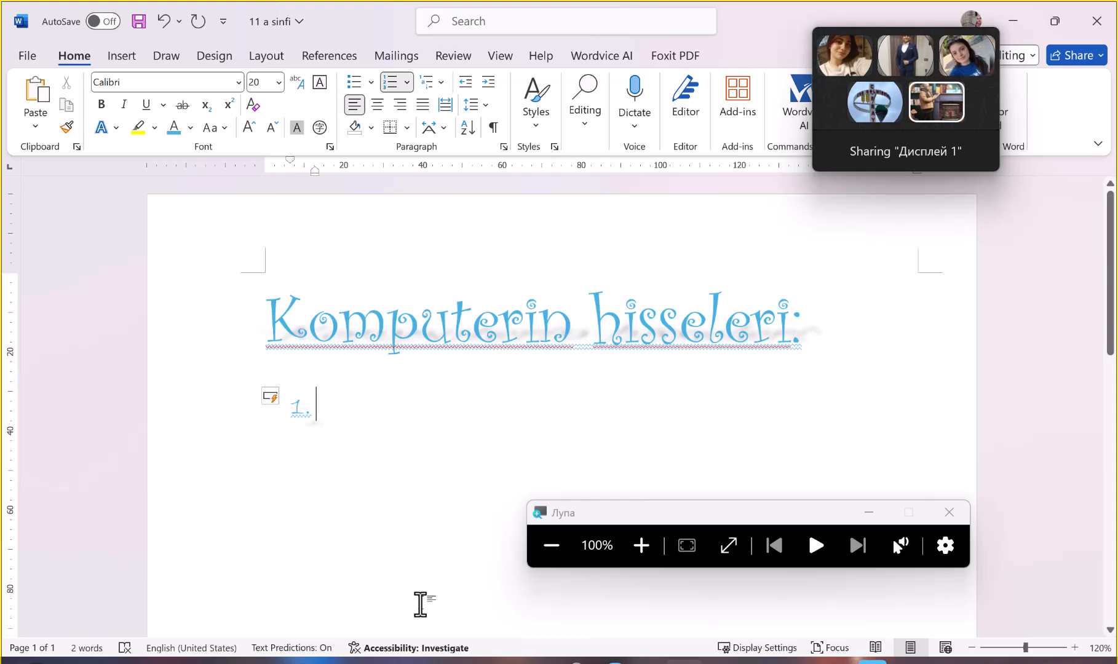
type("Siçan")
key("Return")
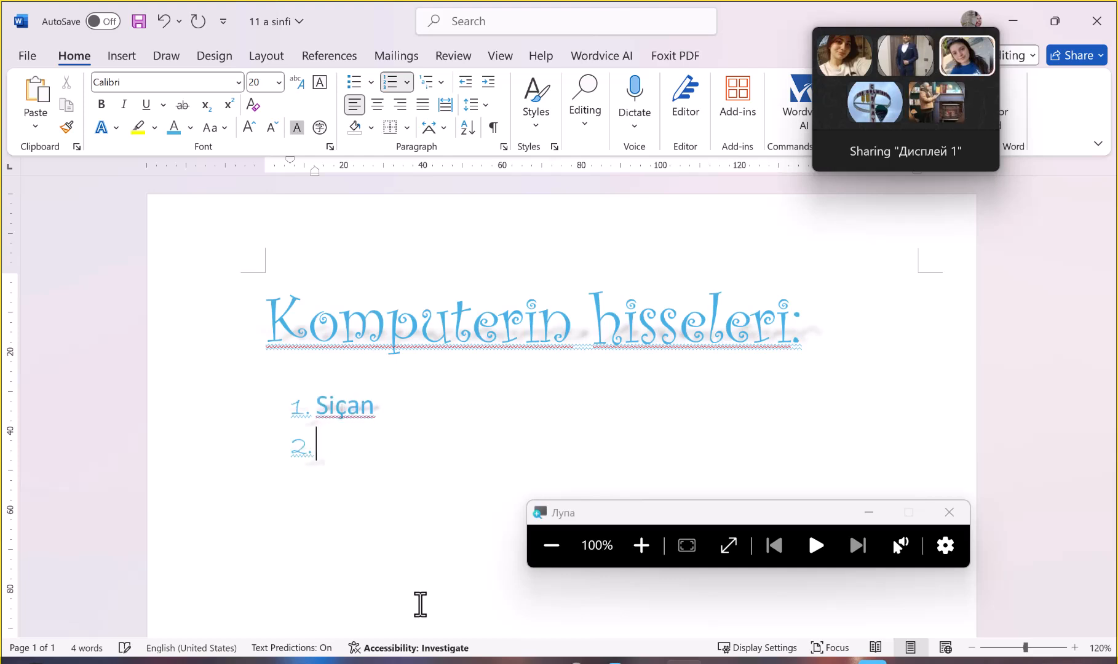
type("Noutbu")
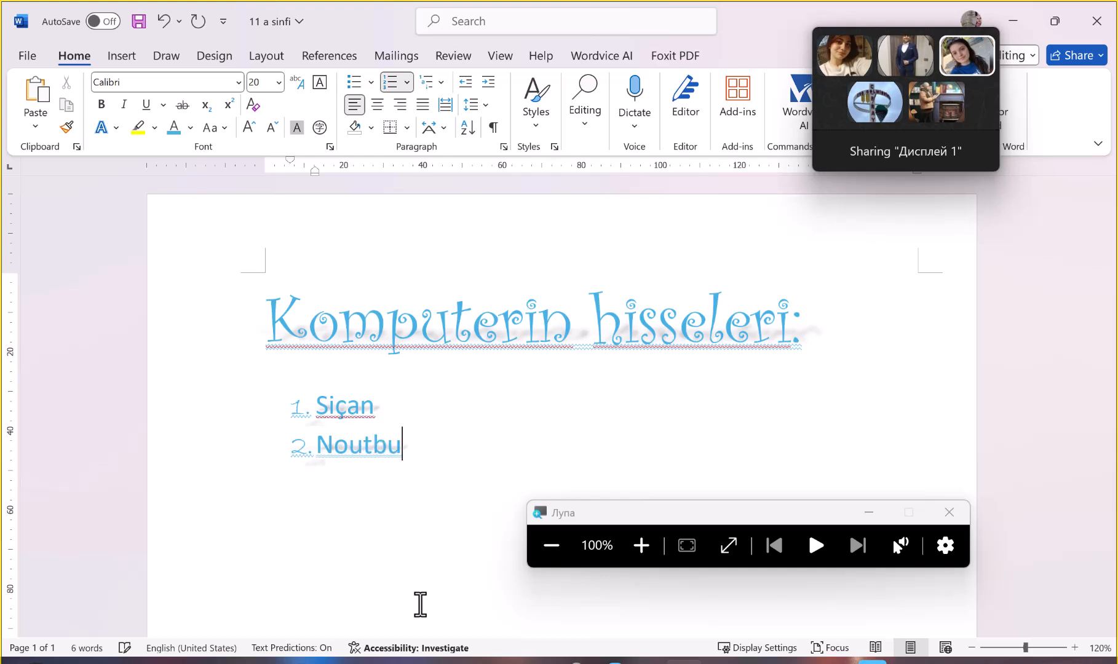
type("k")
key("Return")
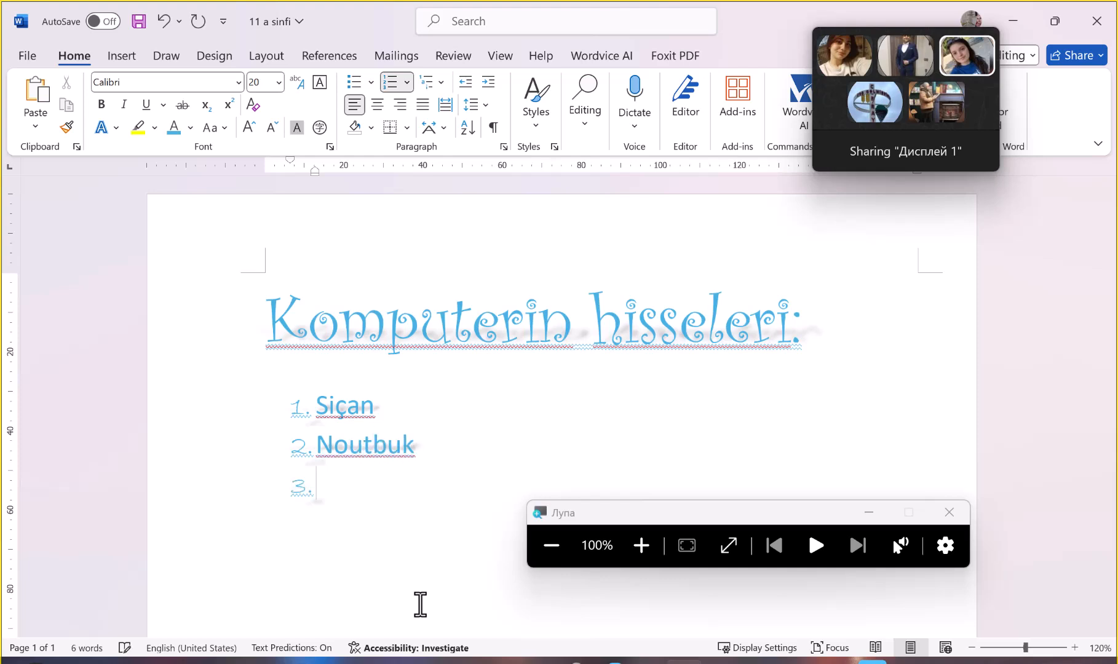
Add Sistem bloku as the third list item, correcting its dotted capital İ to i, and Monitor as the fourth
type("Sistemç")
key("BackSpace")
type("bloku")
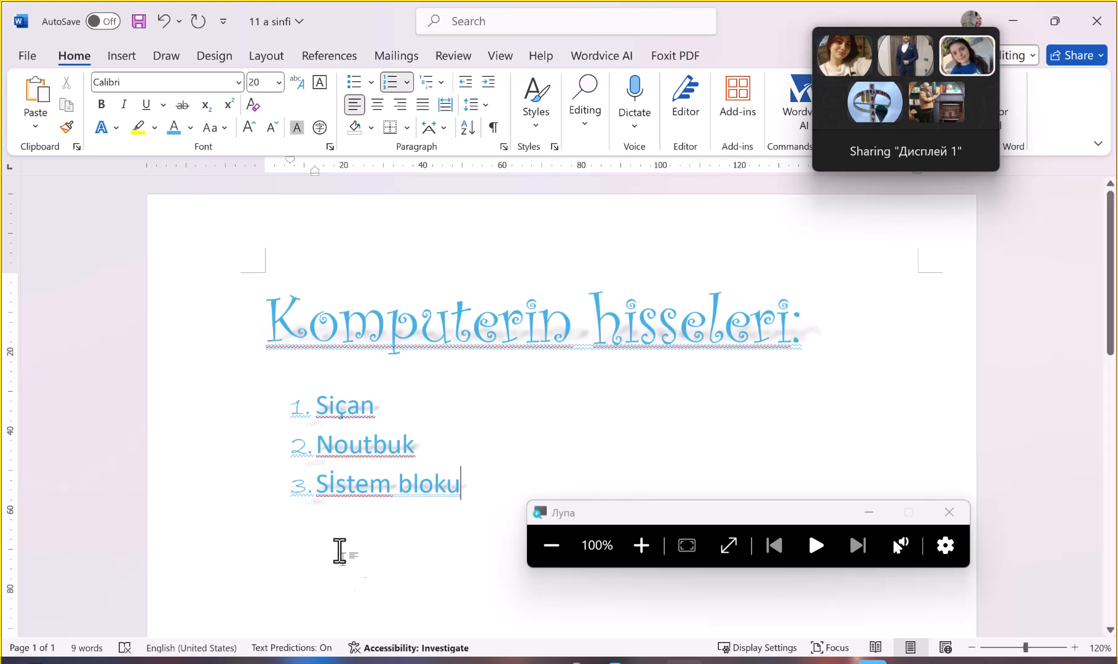
double_click(320, 492)
right_click(318, 492)
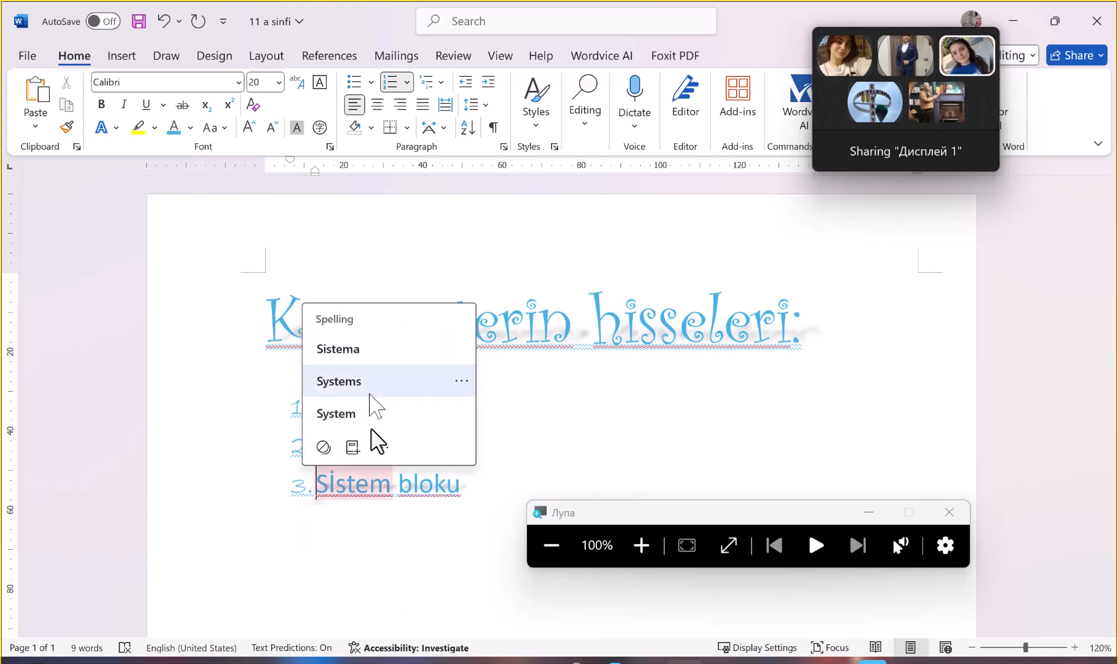
right_click(340, 486)
left_click(340, 485)
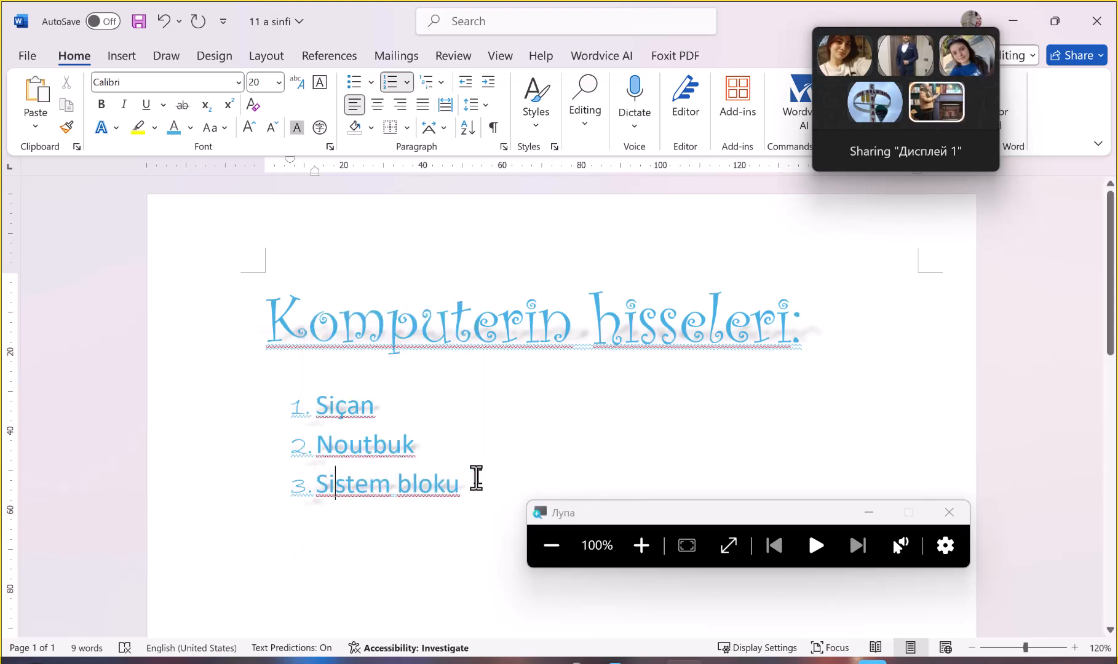
key("Return")
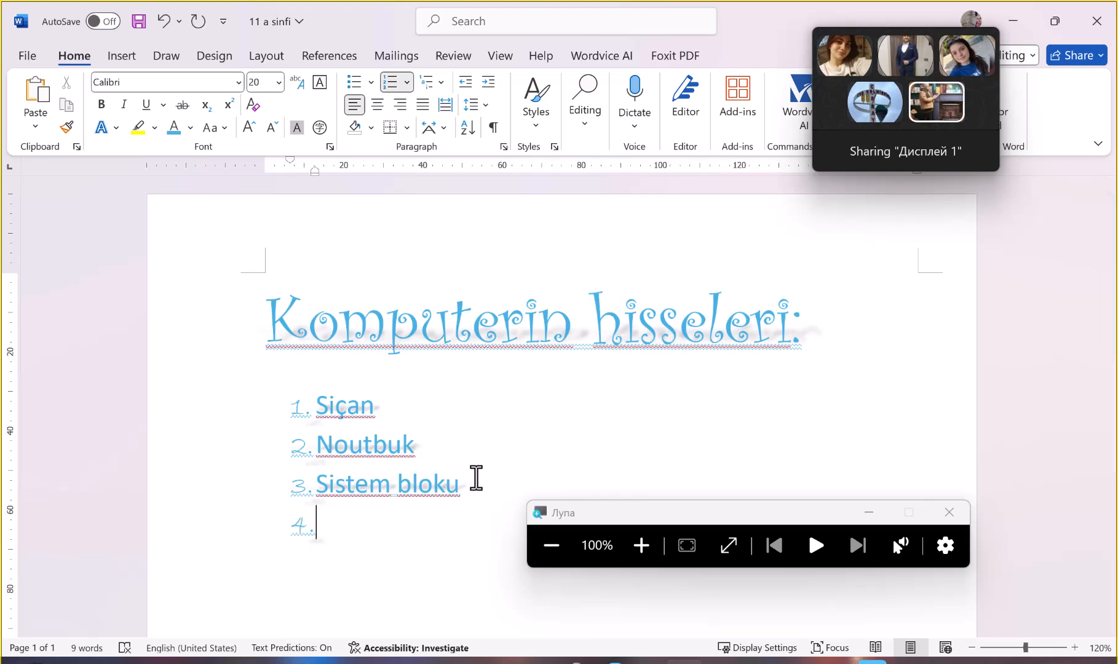
type("Monitor")
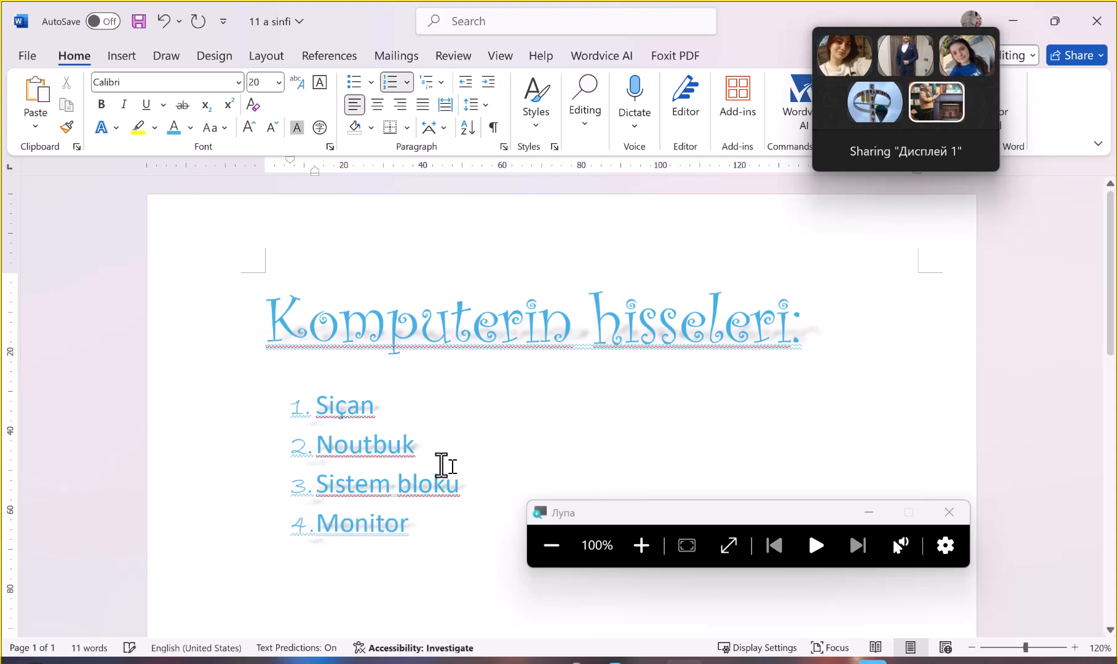
Change the numbering of the four computer-part list items to the four-diamond bullet
left_click_drag(429, 531, 270, 386)
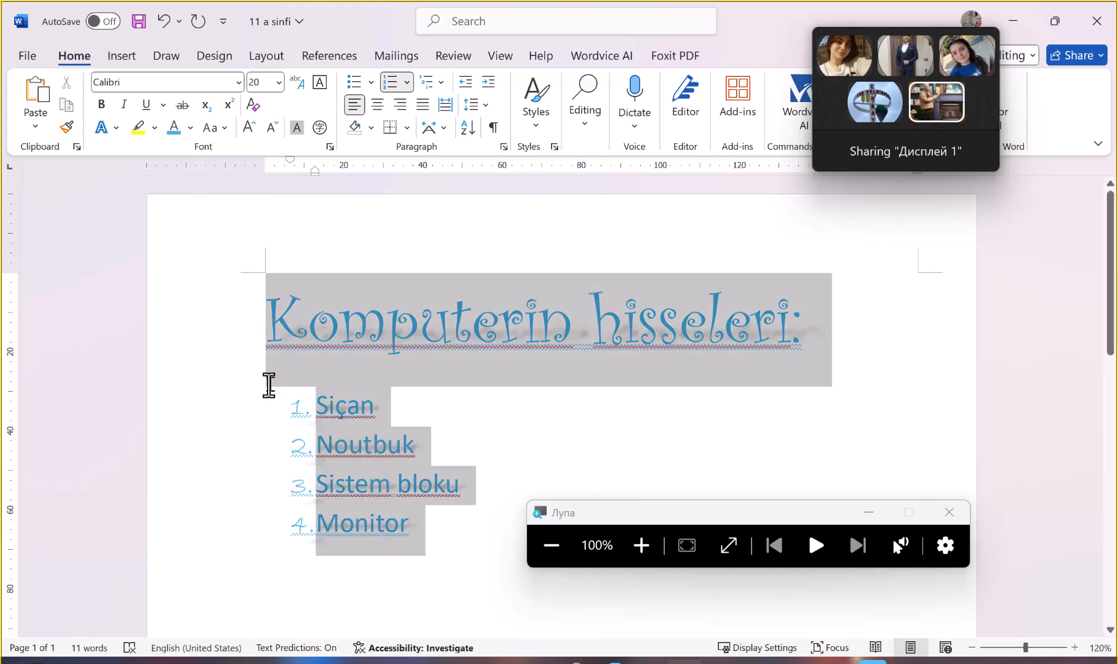
left_click(270, 385)
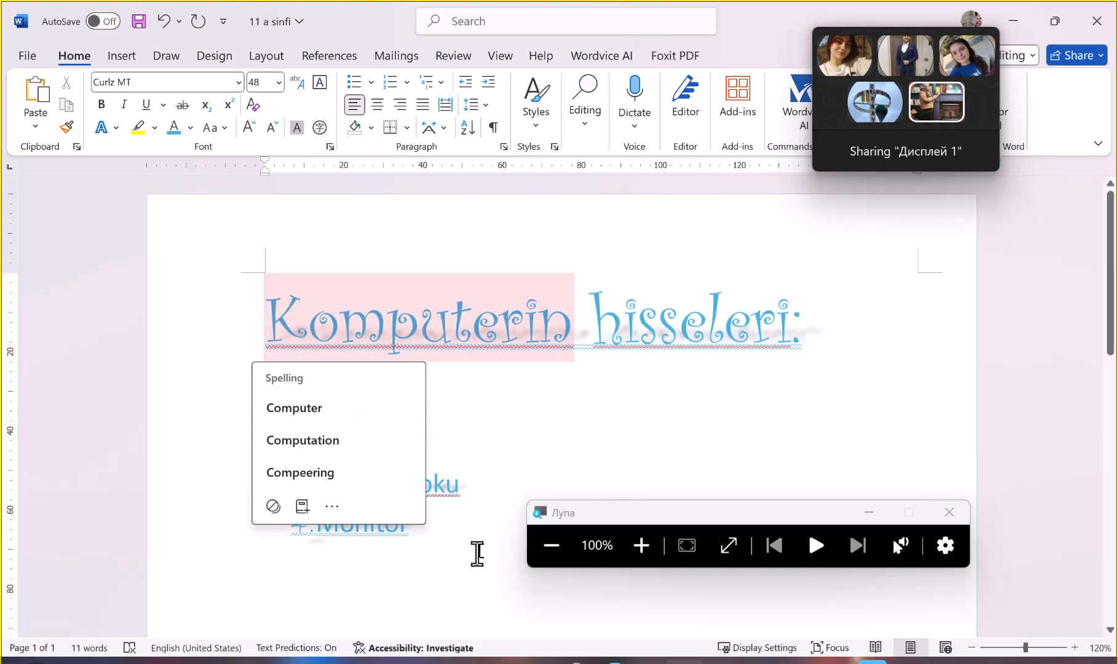
left_click(454, 539)
left_click_drag(413, 519, 259, 419)
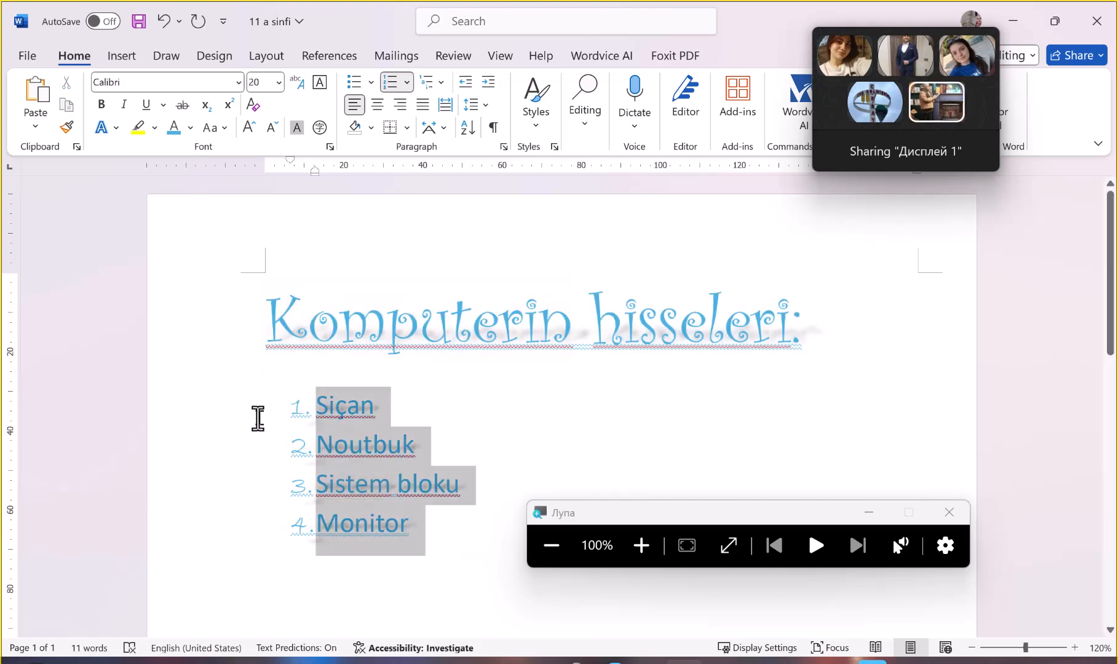
left_click(370, 80)
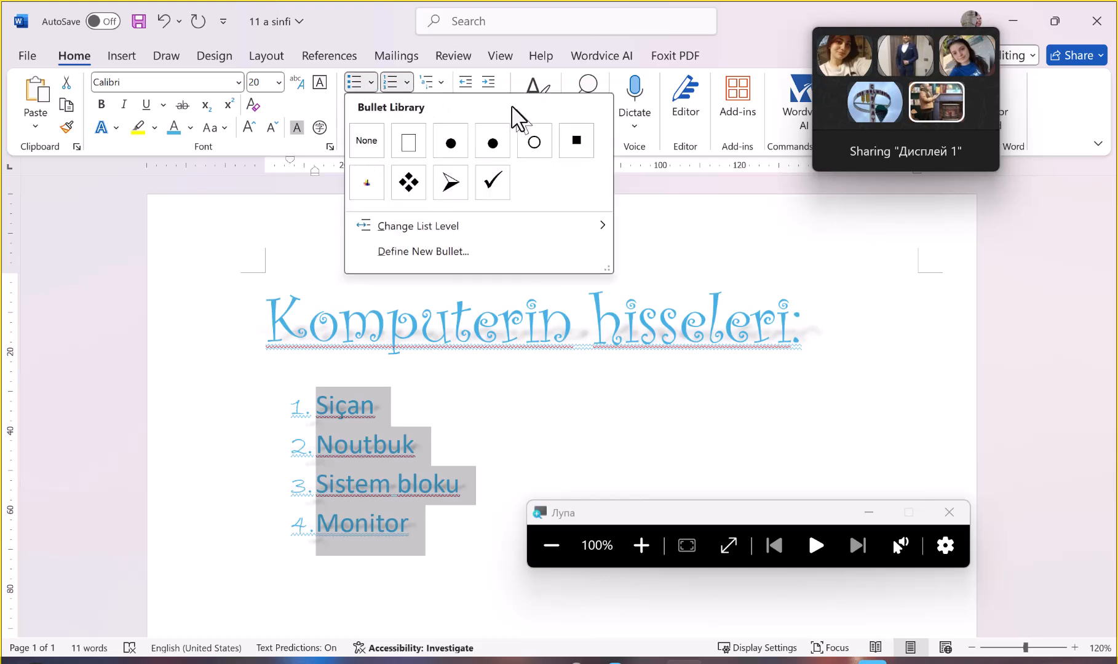
left_click(420, 194)
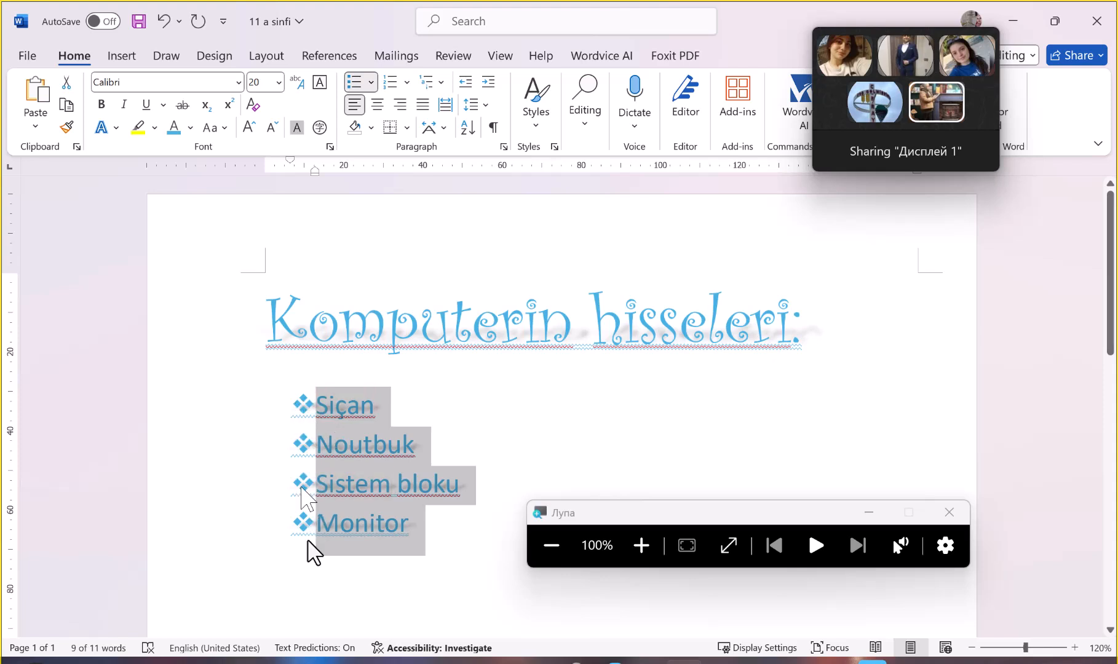
Start defining a new picture bullet from a file for the list and search the Изображения folder for gerb
left_click(371, 83)
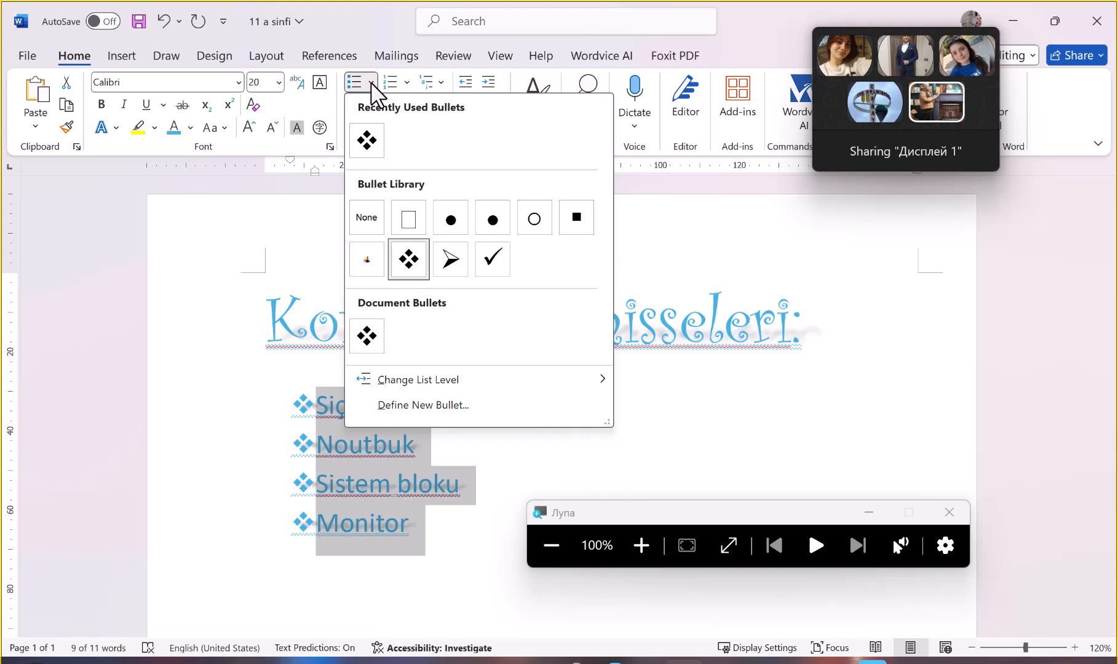
left_click(440, 425)
left_click(560, 202)
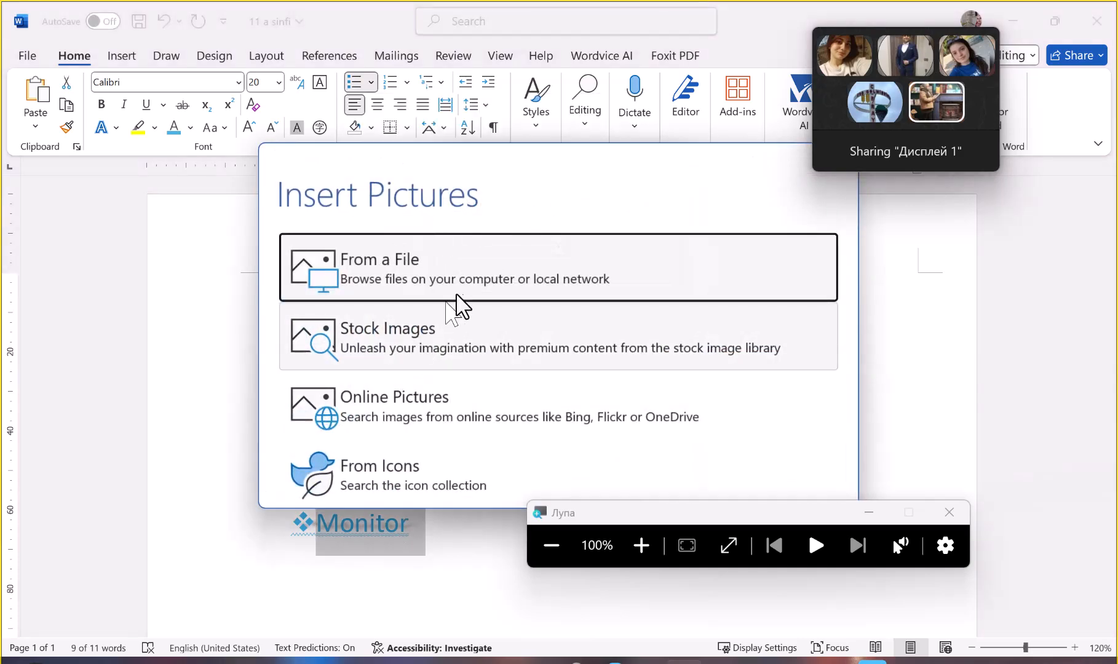
left_click(483, 287)
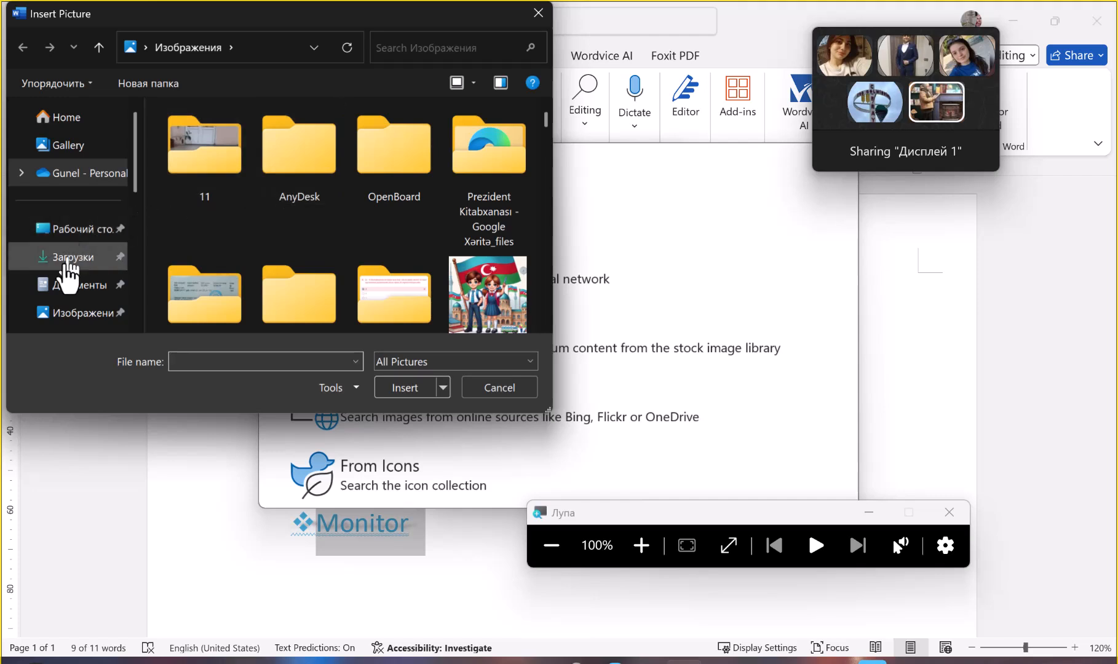
left_click(70, 315)
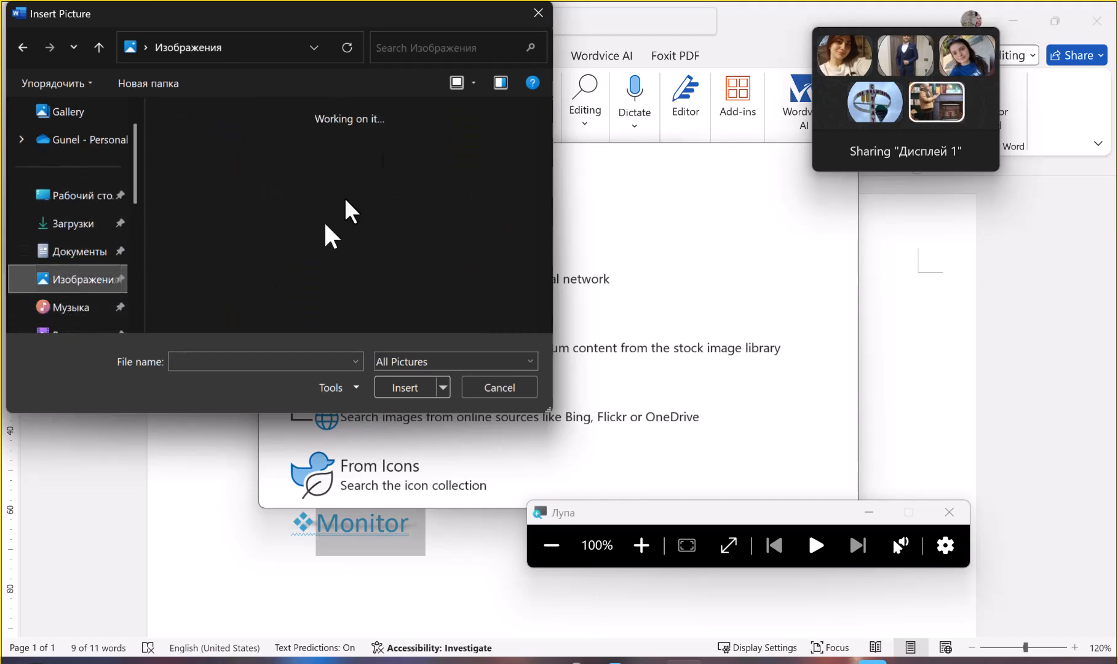
left_click(428, 42)
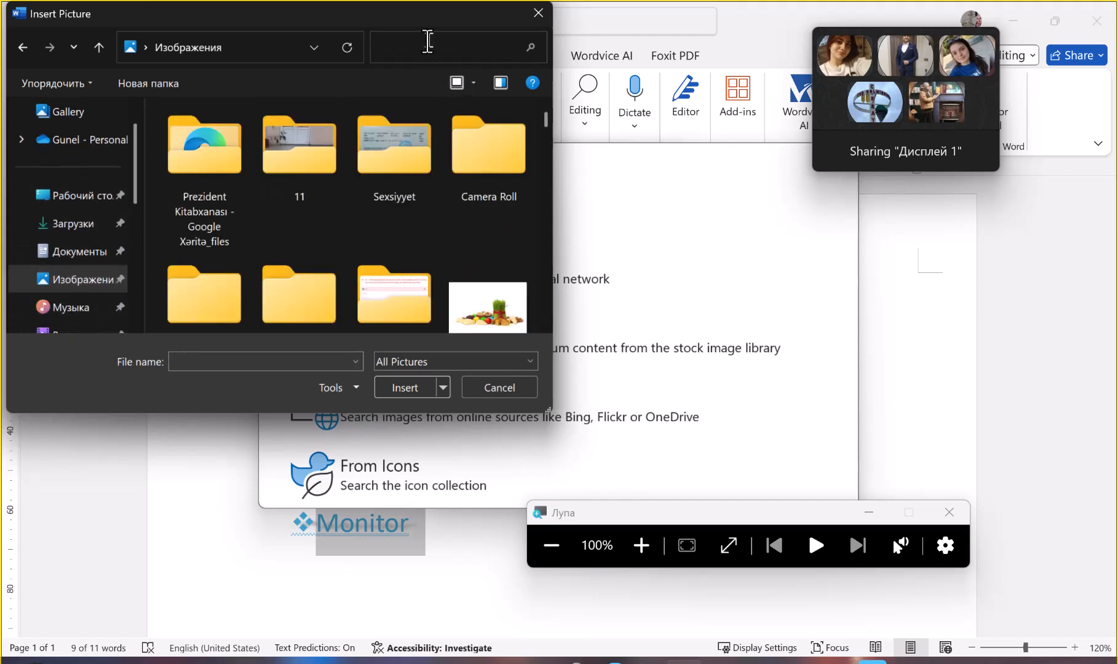
type("gerb")
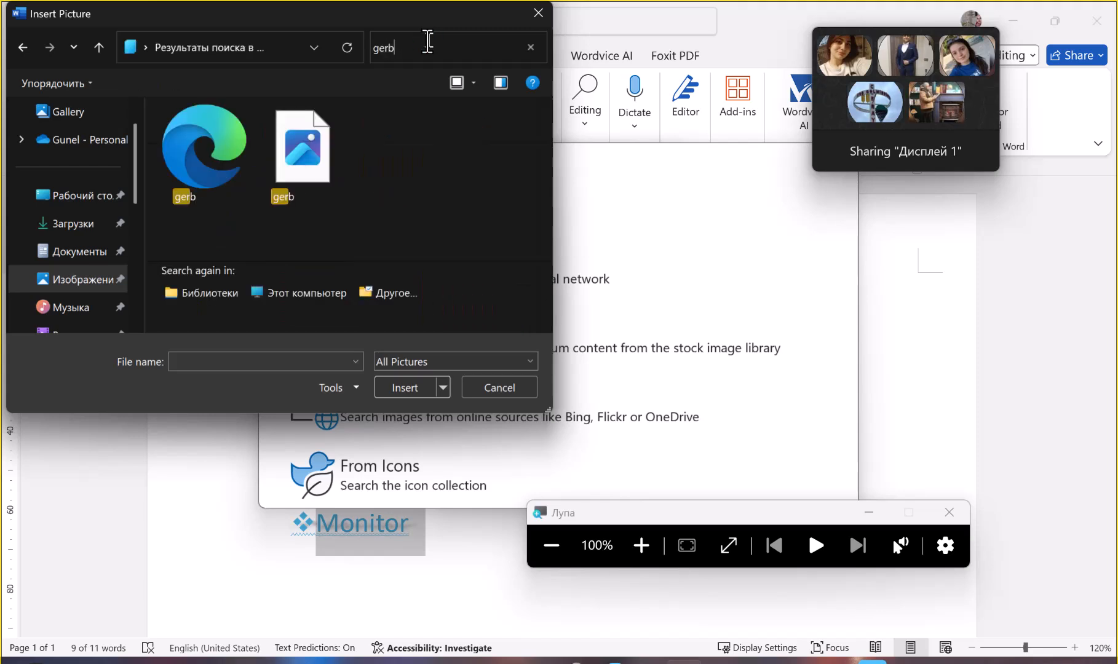
Insert the emblem picture gerb as the bullet character and apply it to the four list items
left_click(268, 148)
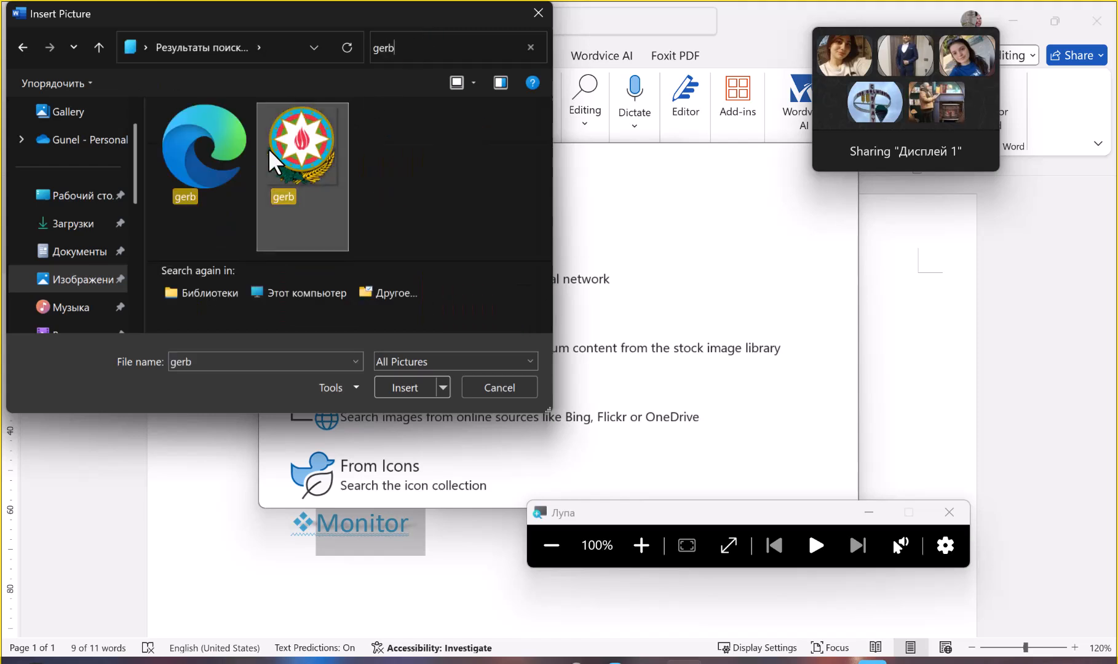
left_click(404, 391)
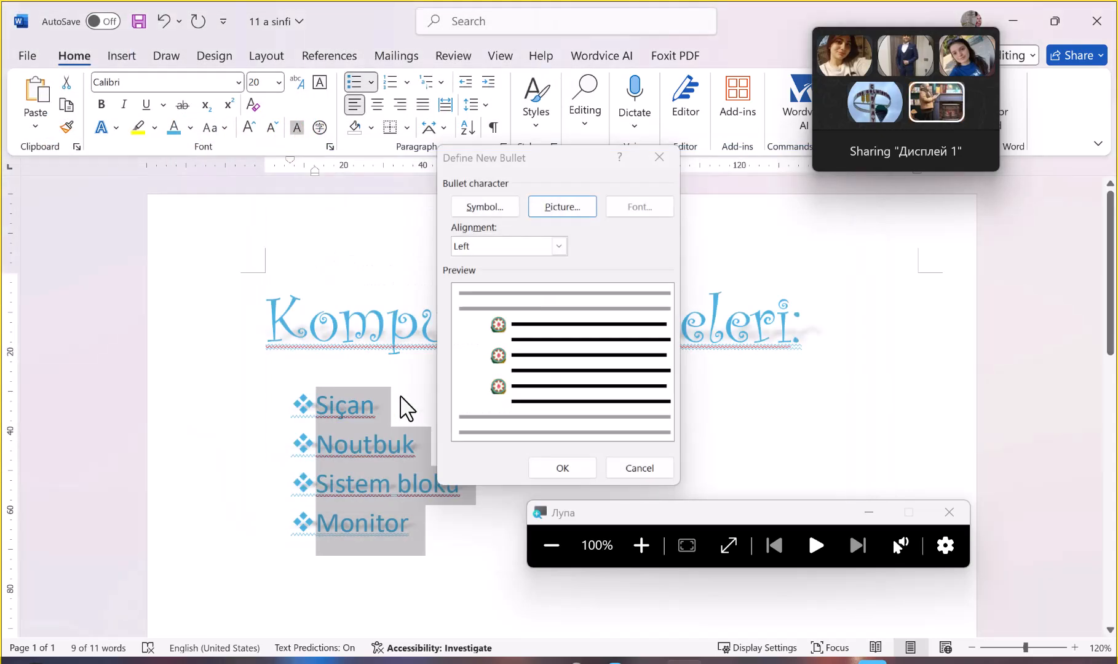
left_click(569, 468)
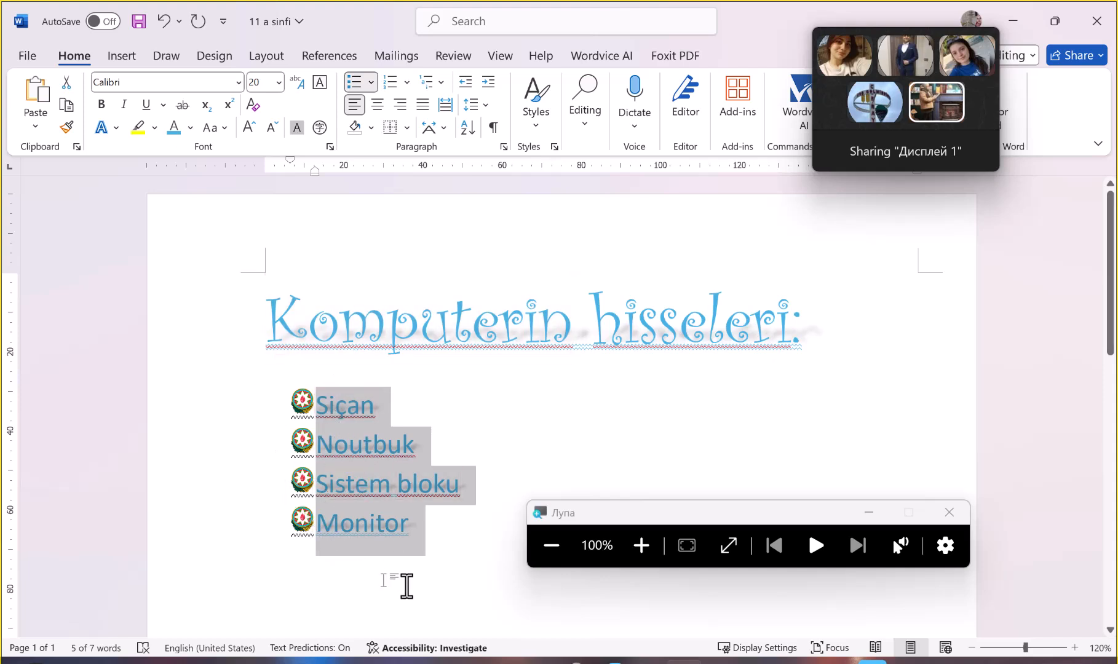
Add an empty fifth bulleted line after Monitor
left_click(447, 555)
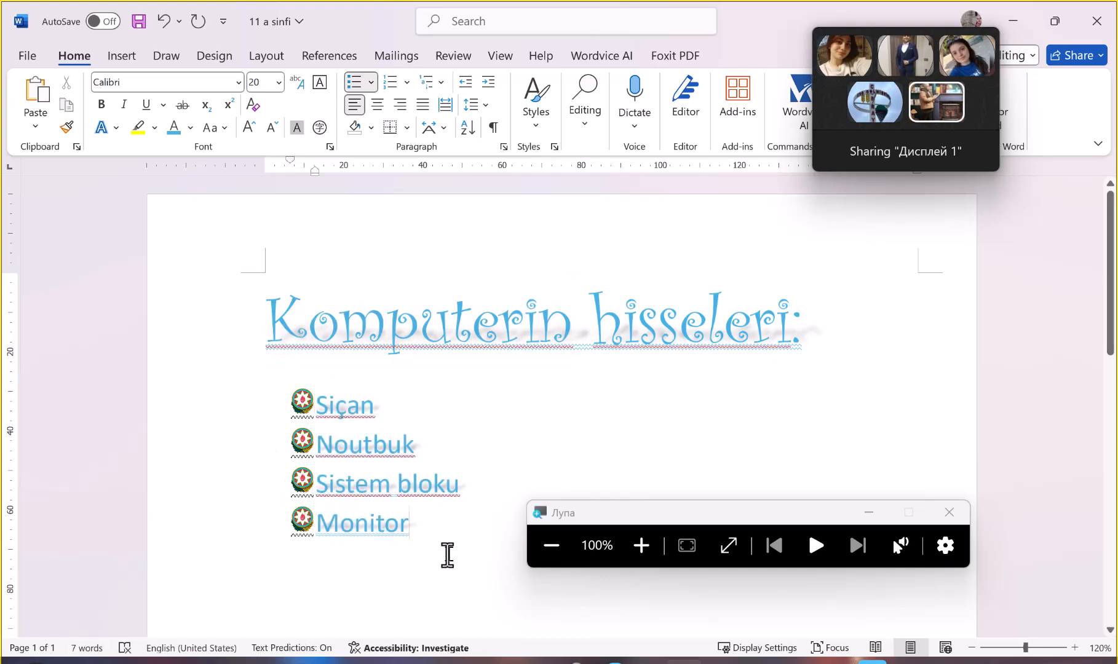
key("Return")
double_click(352, 389)
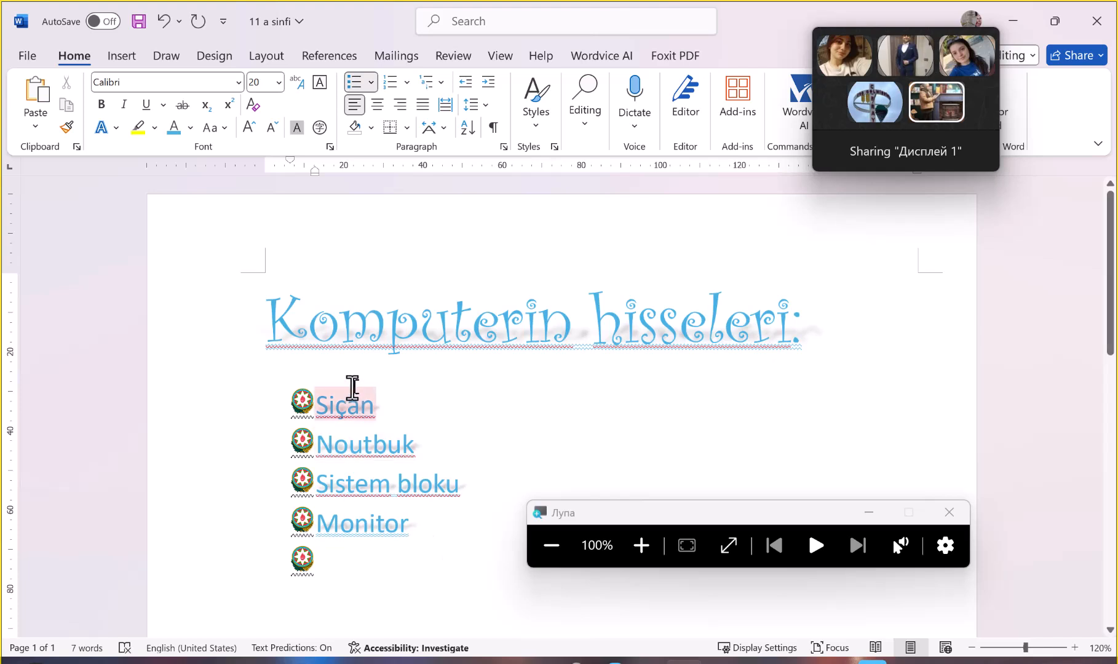
Review the available bullets for the Siçan to Monitor items and close the library without choosing one
left_click_drag(360, 581, 247, 394)
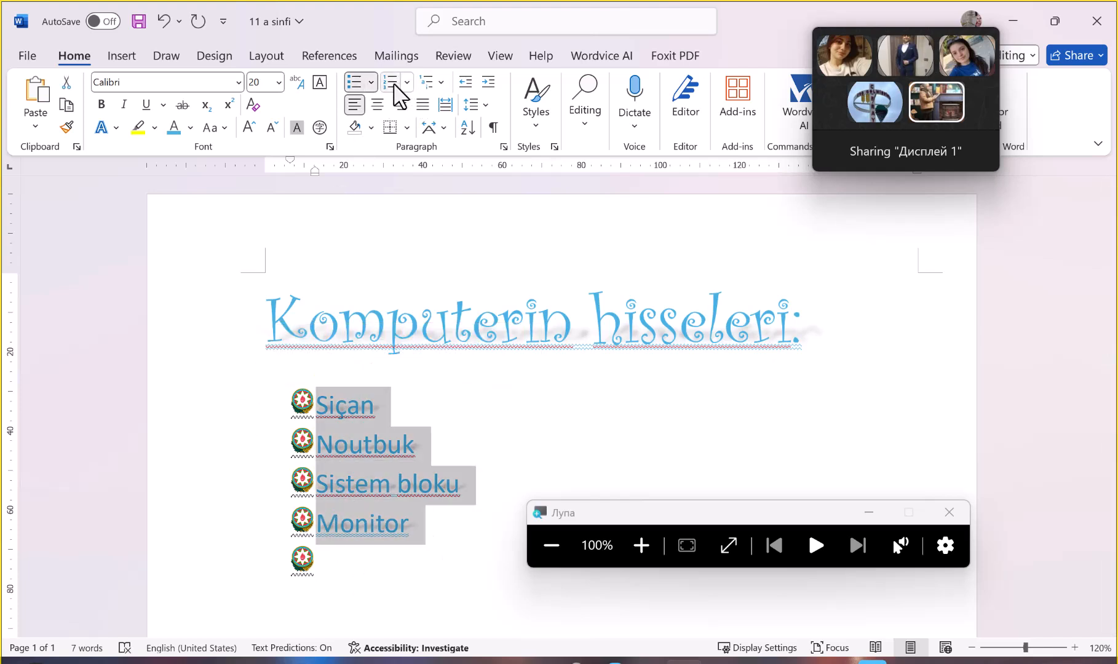
left_click(371, 82)
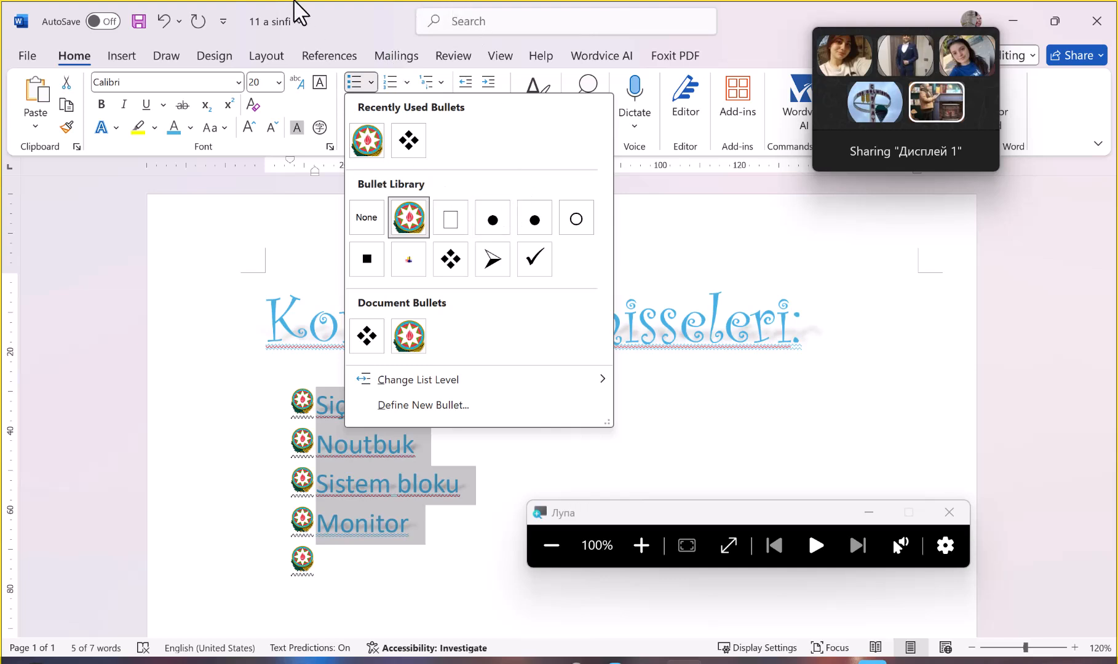
left_click(267, 225)
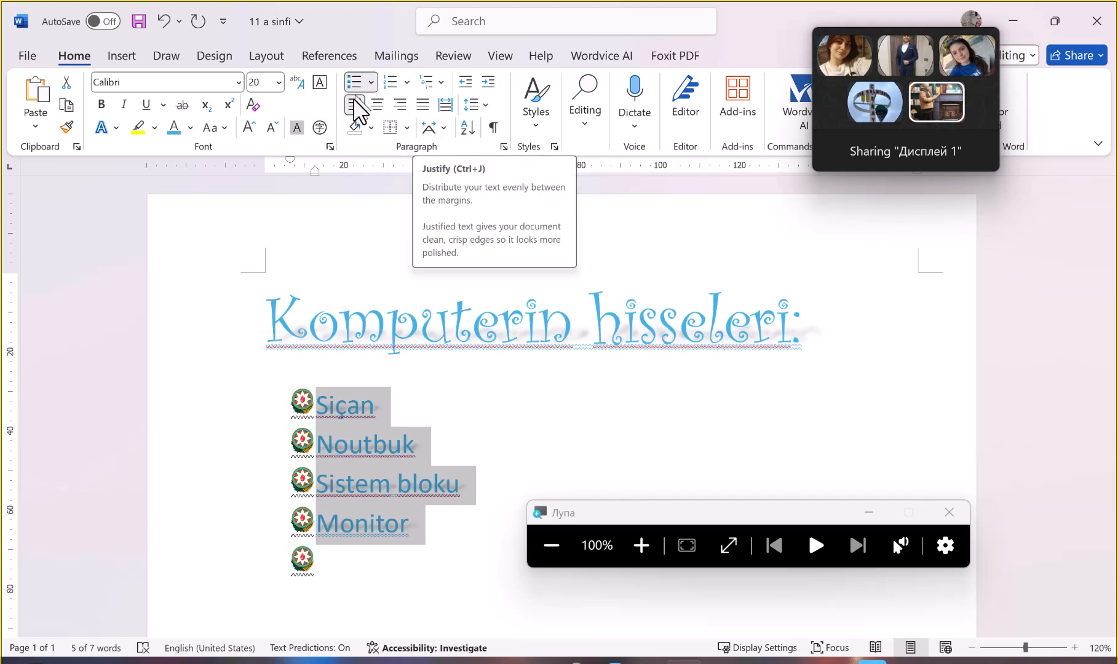
left_click(493, 430)
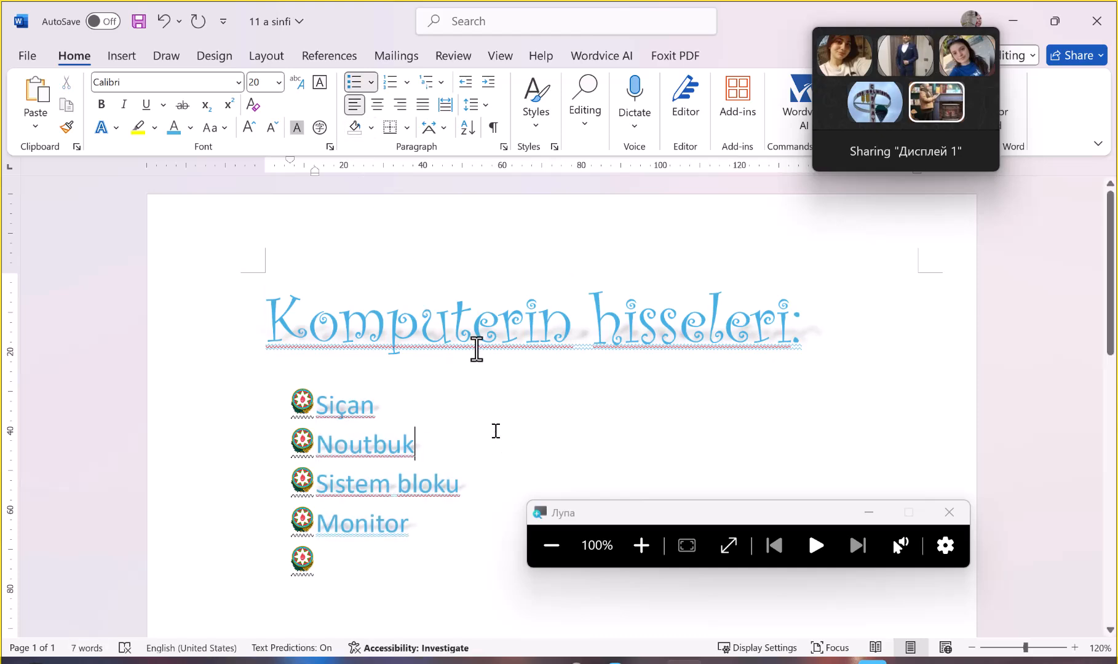
Switch to Chrome, search Google Images for ərizə nümunəsi and preview the application form from Instagram
left_click(1027, 15)
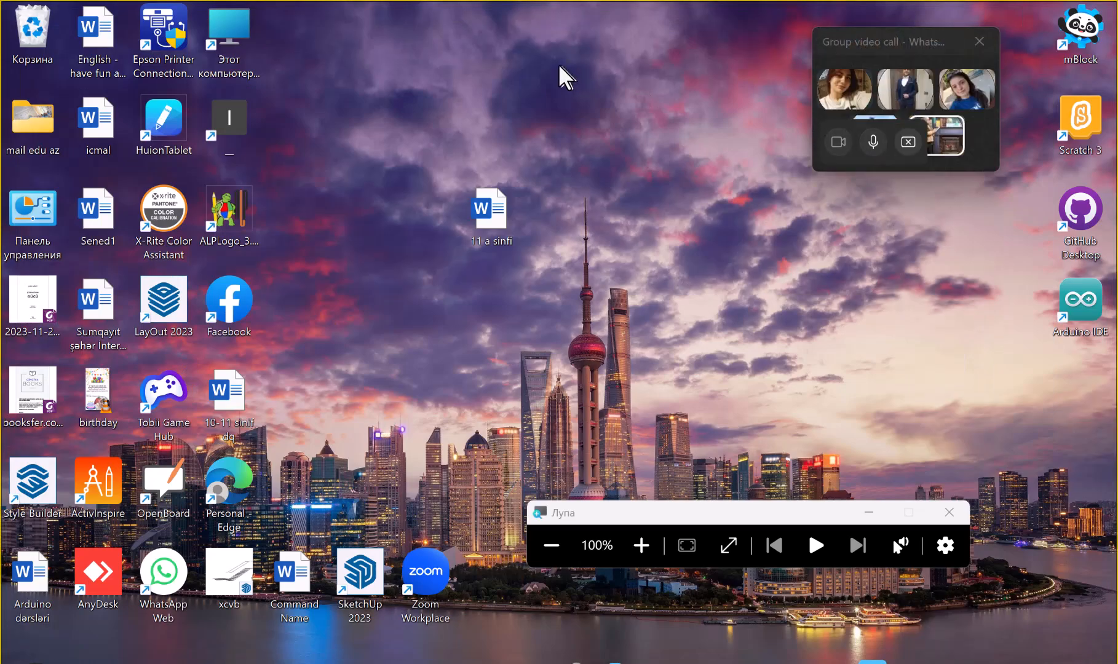
left_click(569, 662)
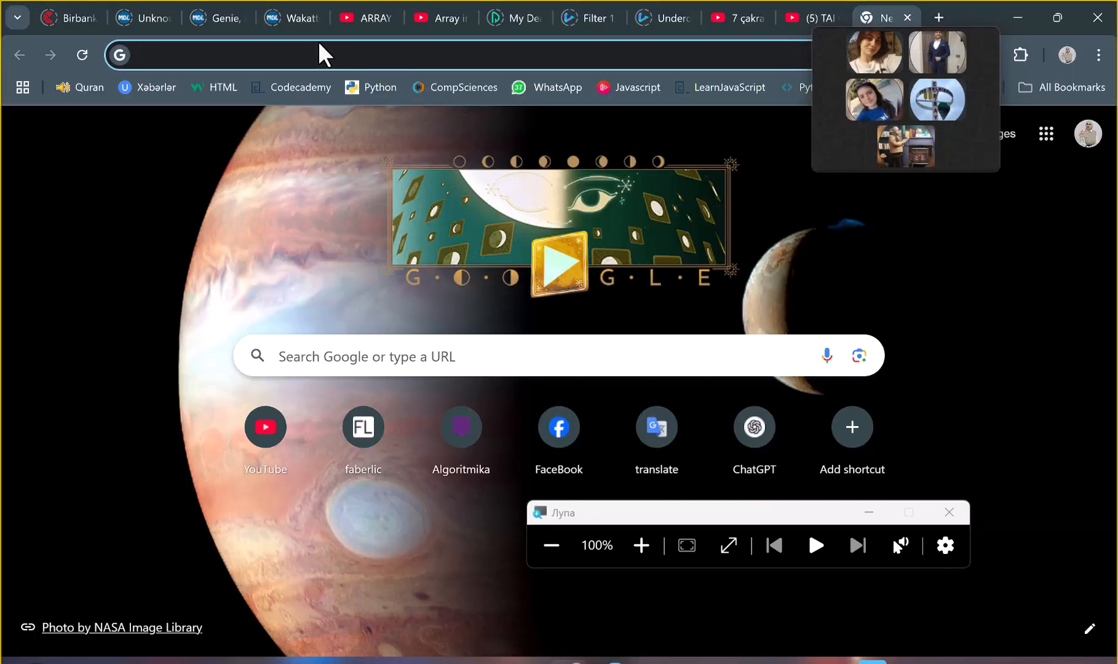
type("ərizə")
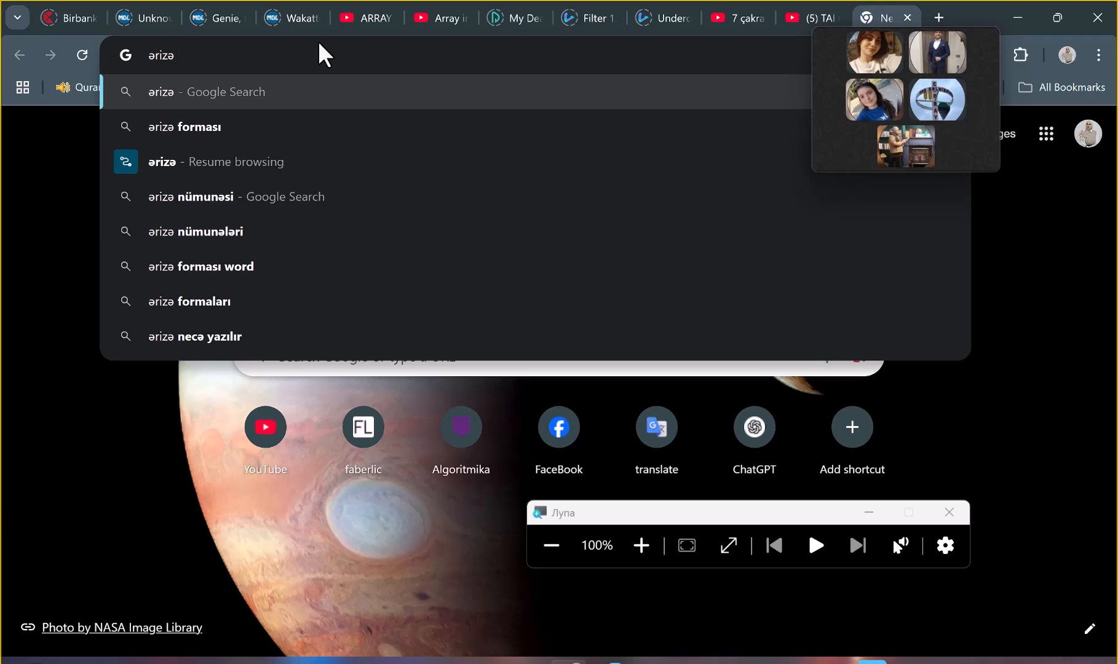
key("Down")
key("Down")
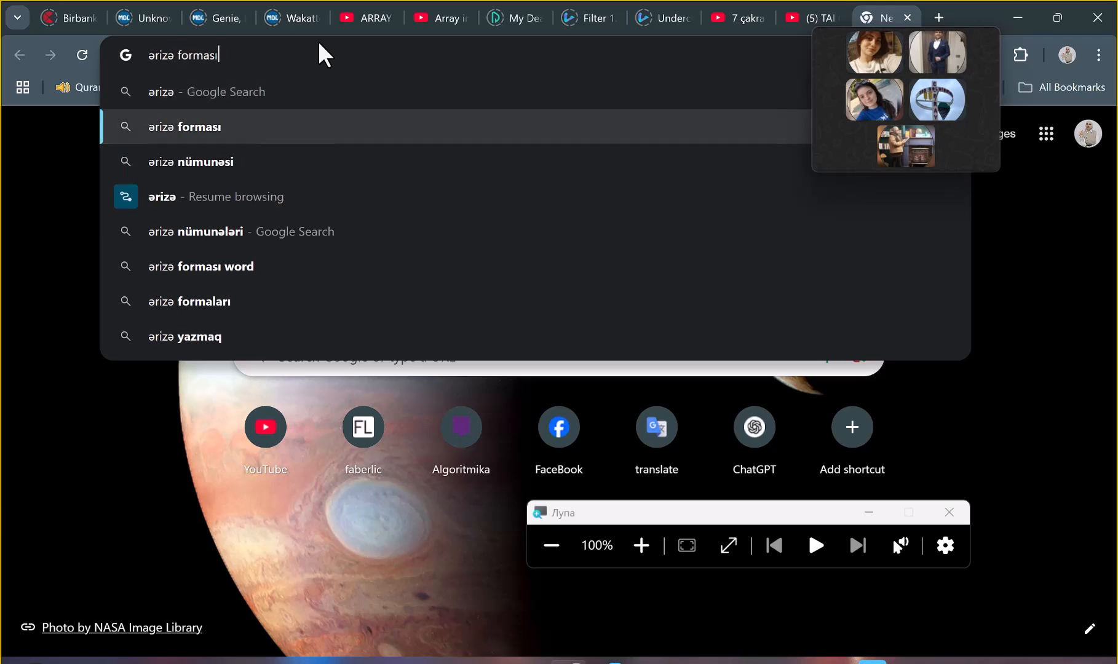
key("Return")
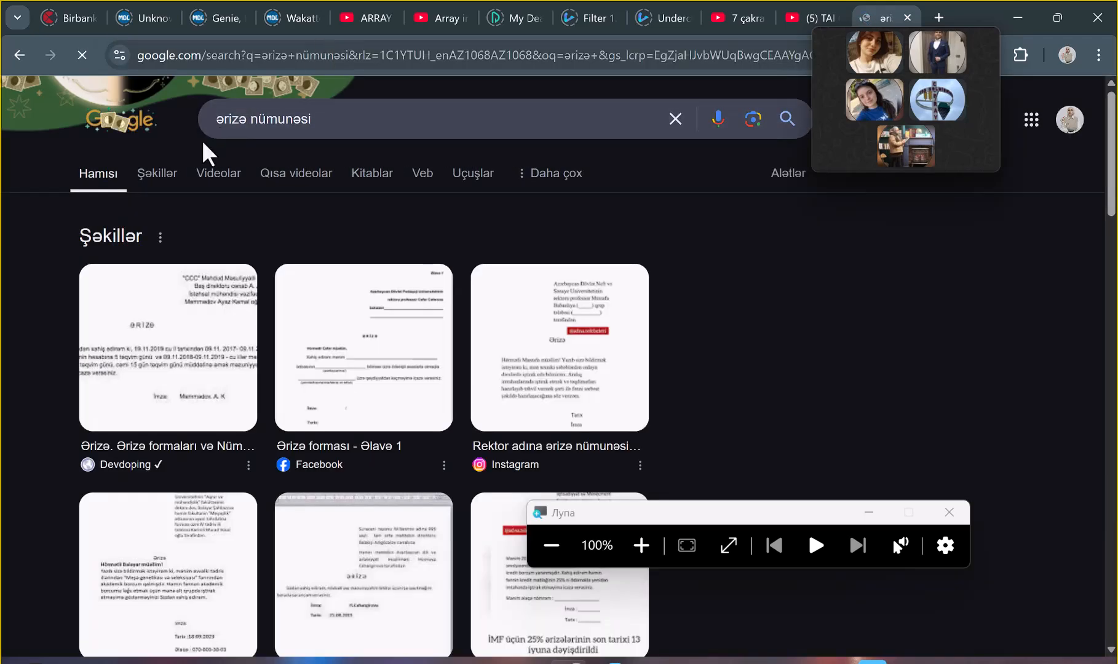
left_click(155, 175)
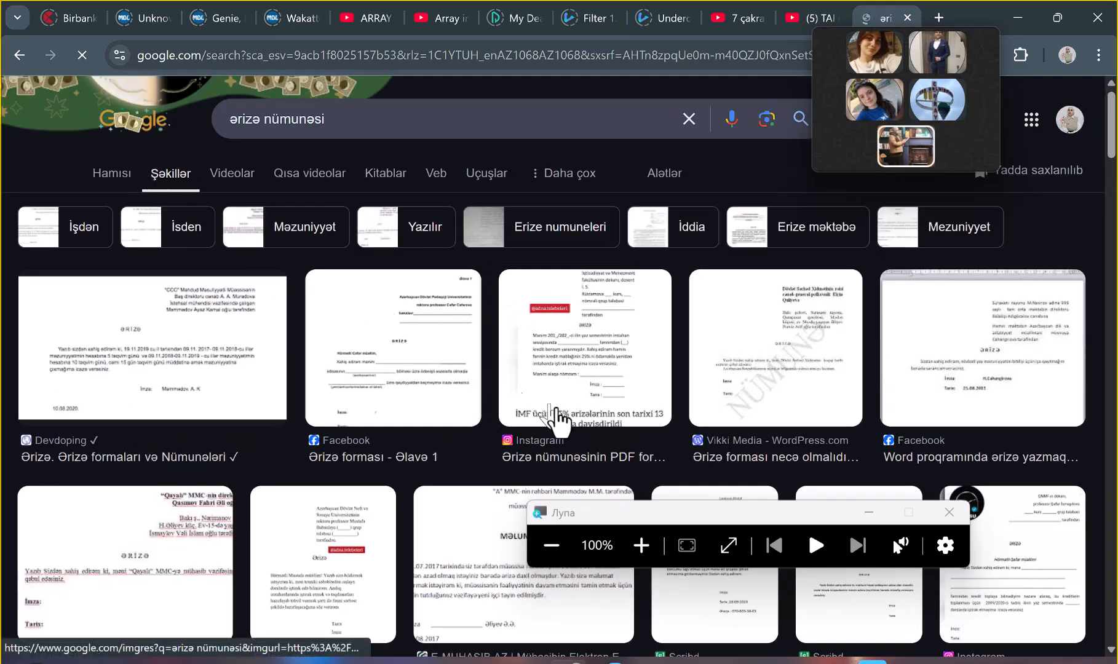
left_click(569, 363)
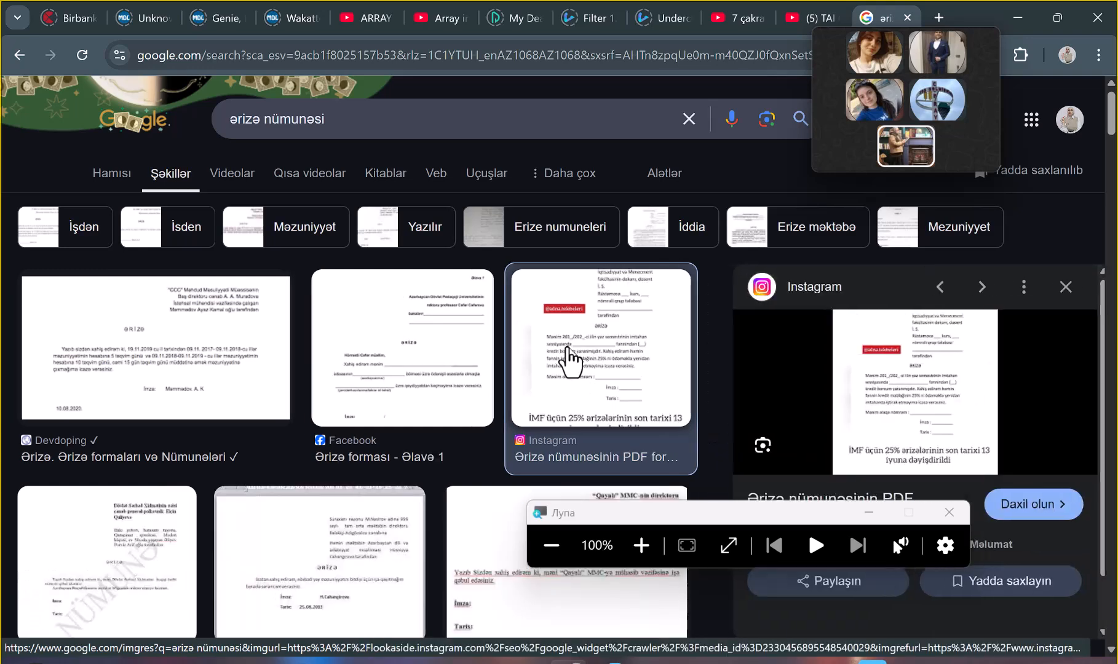
right_click(910, 412)
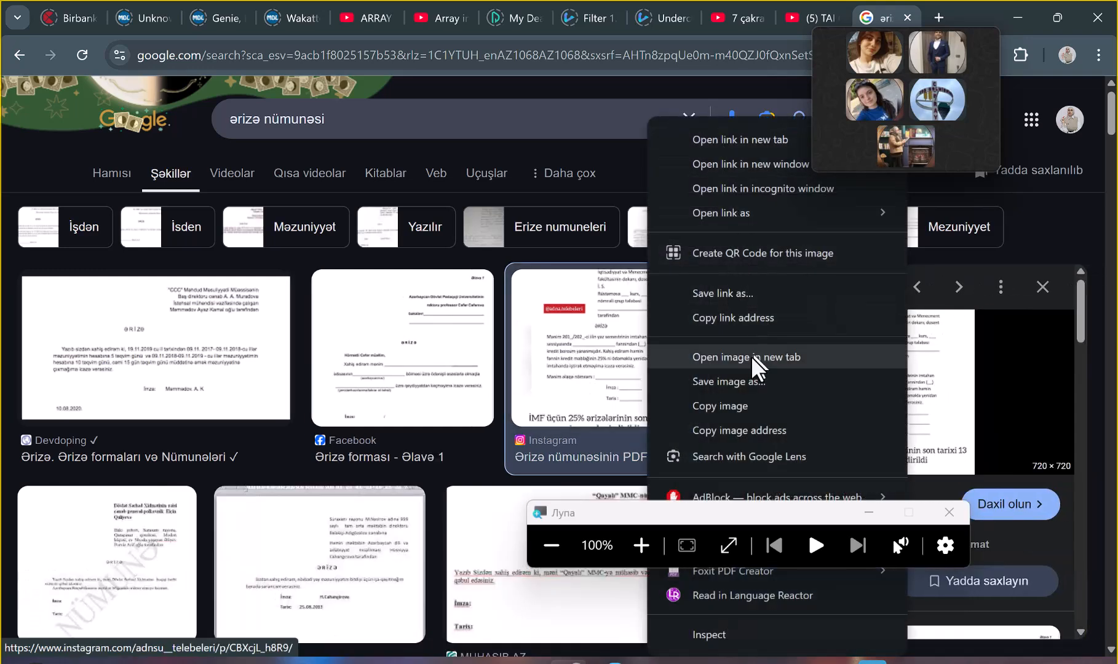
left_click(729, 381)
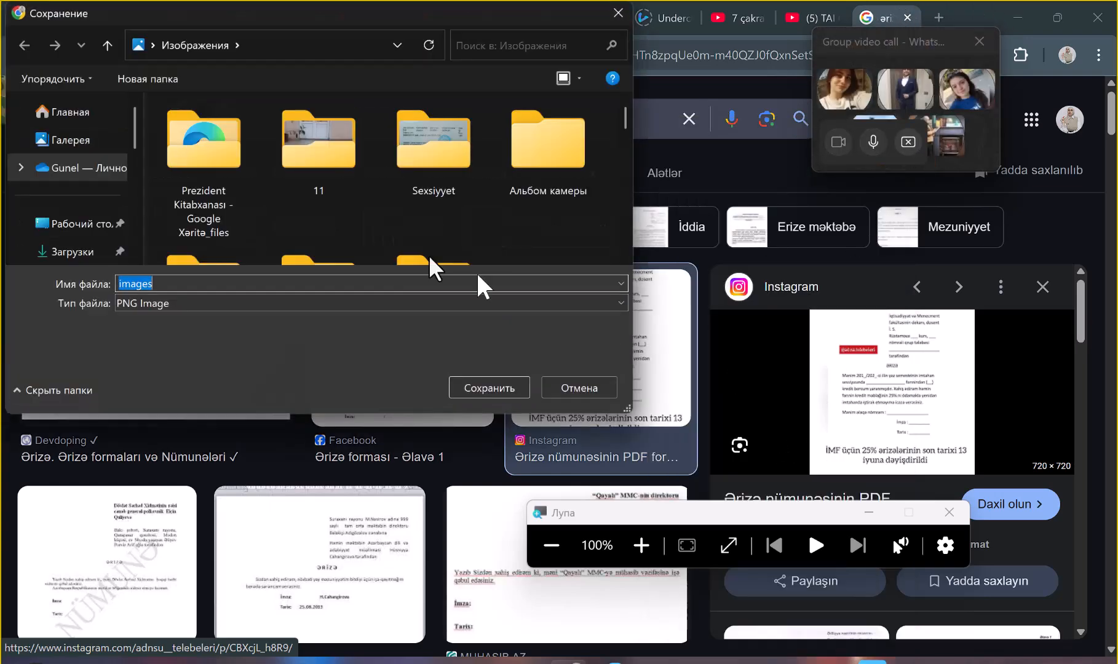
left_click(577, 387)
Open the previewed application form image in its own browser tab and enlarge it for reading
right_click(851, 430)
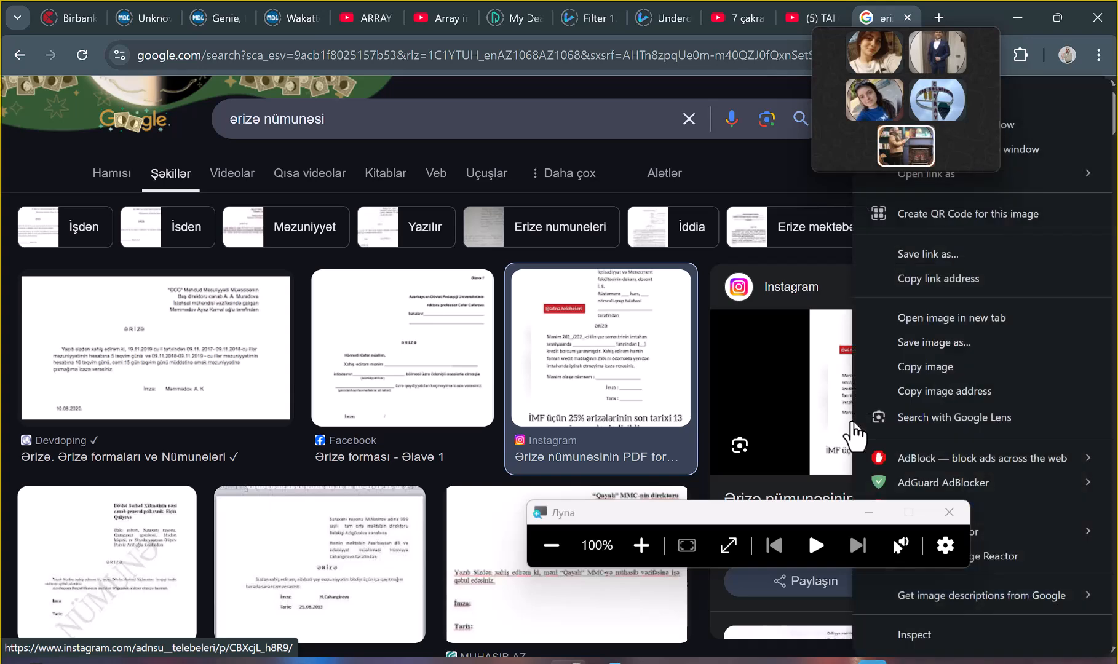
left_click(947, 314)
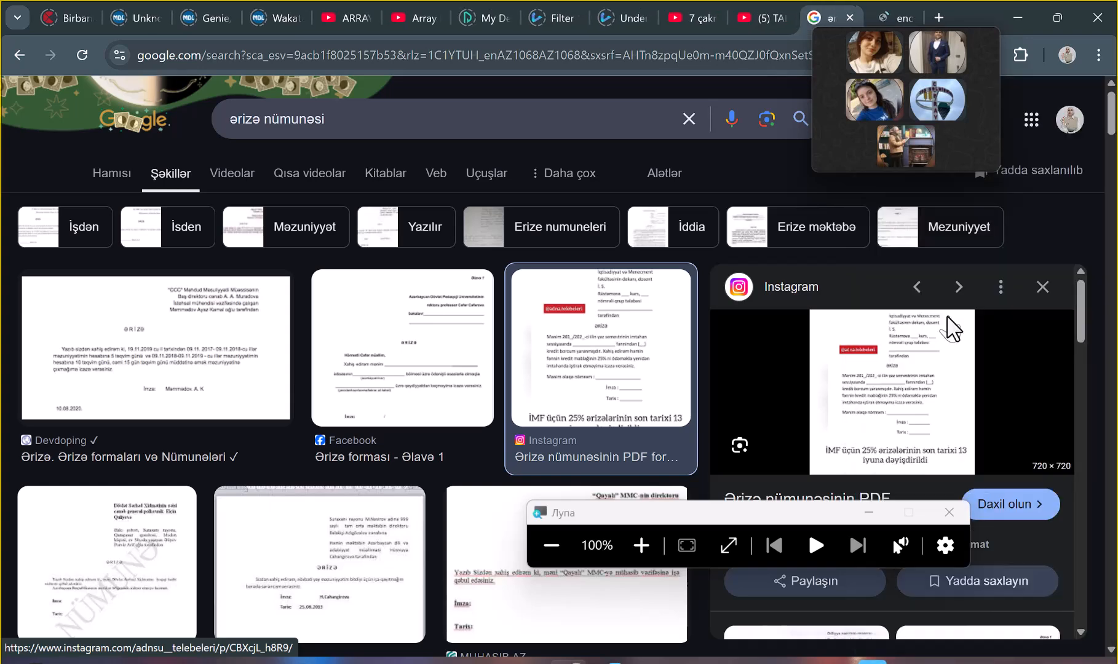
left_click(876, 9)
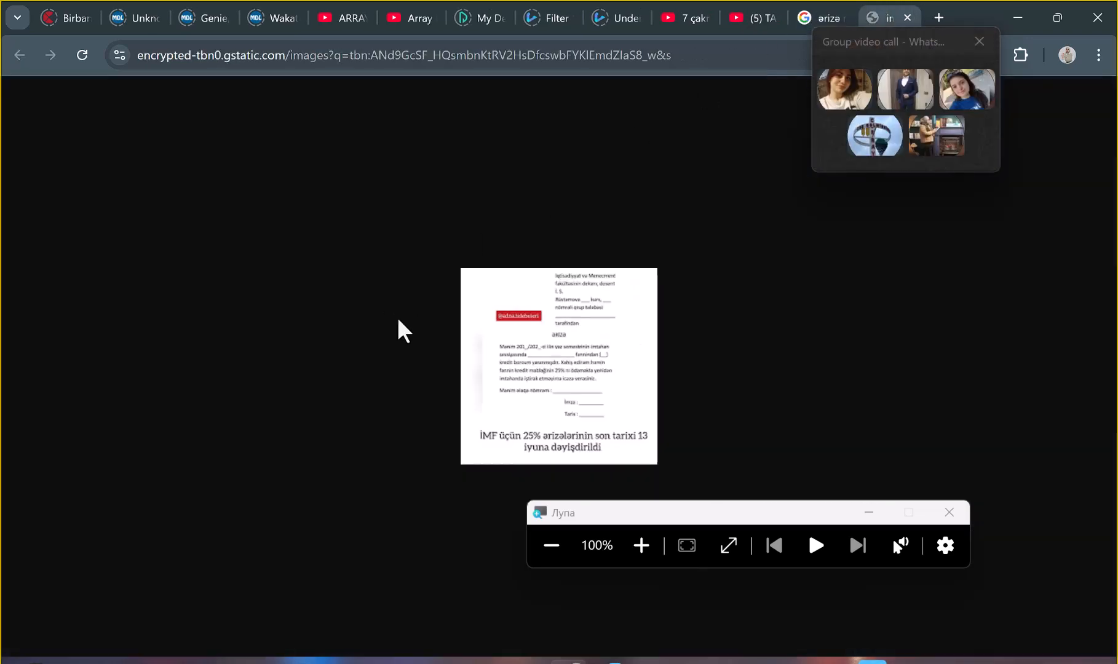
scroll(398, 317, "up", 5)
scroll(398, 317, "right", 4)
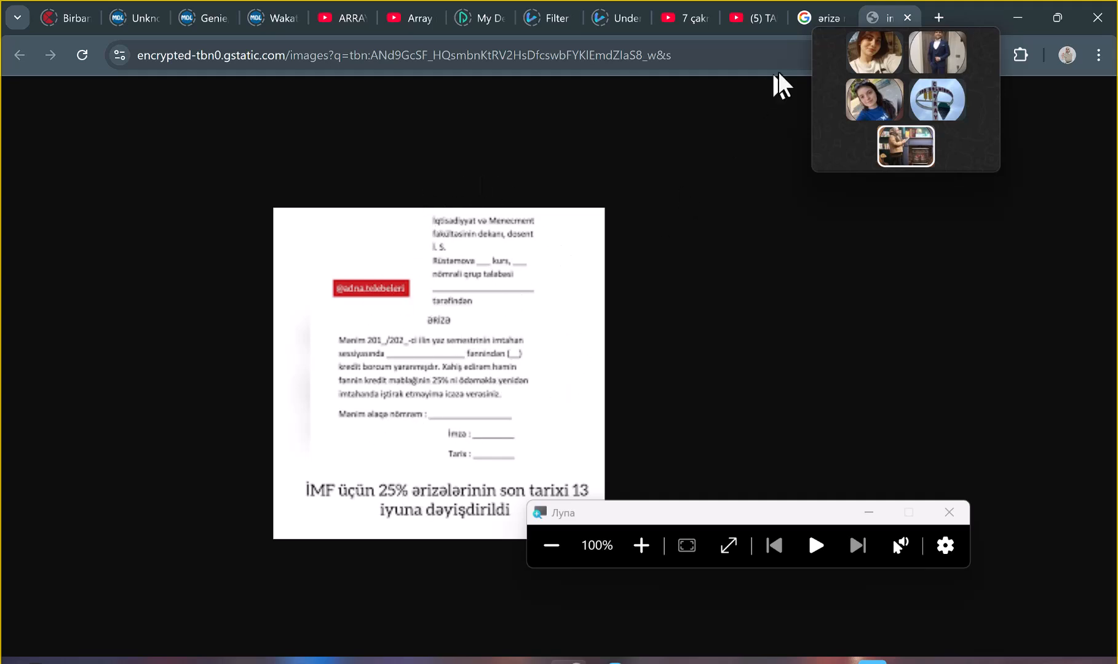
mouse_move(864, 110)
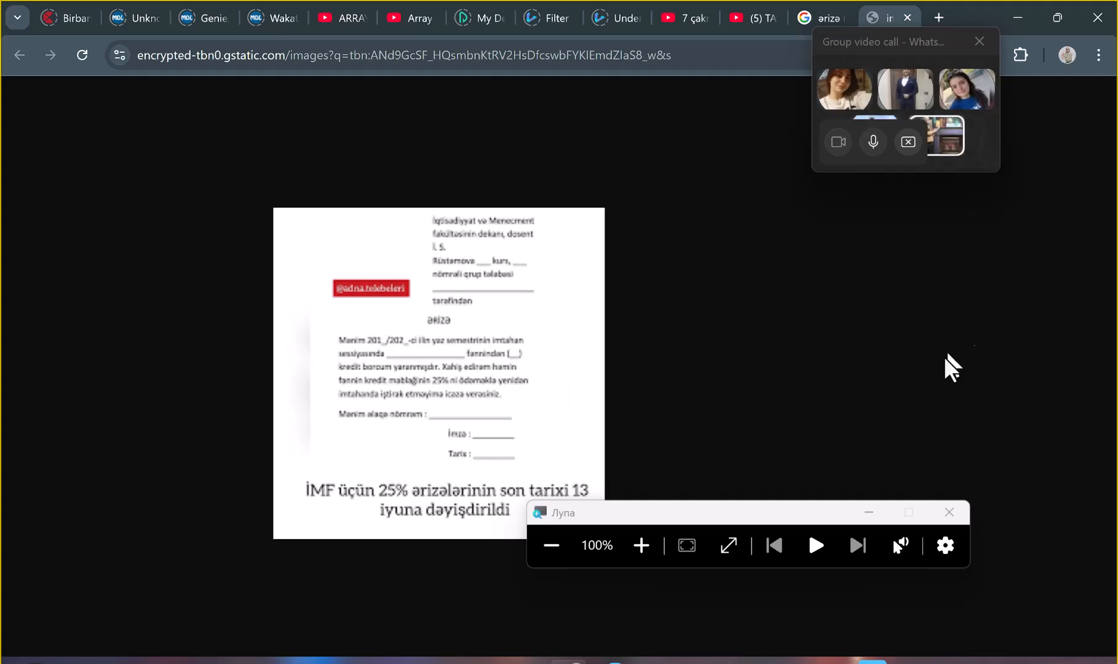
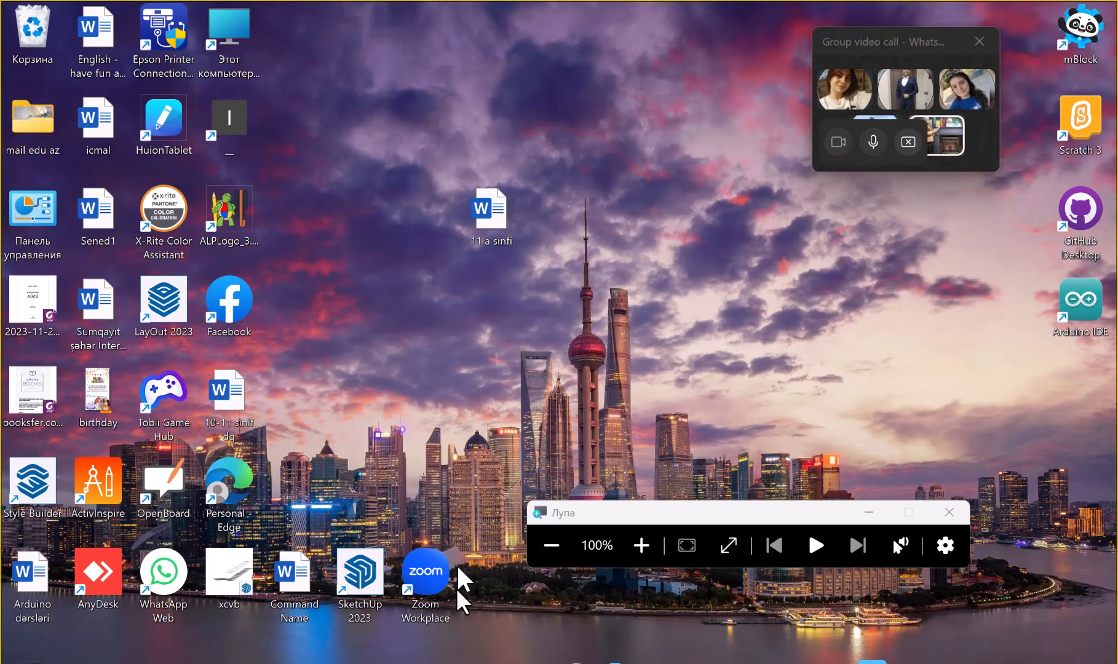
Switch to the 11 a sinfi Word document and try centred and right alignment on the Siçan to Monitor items, ending with justified
left_click(1017, 18)
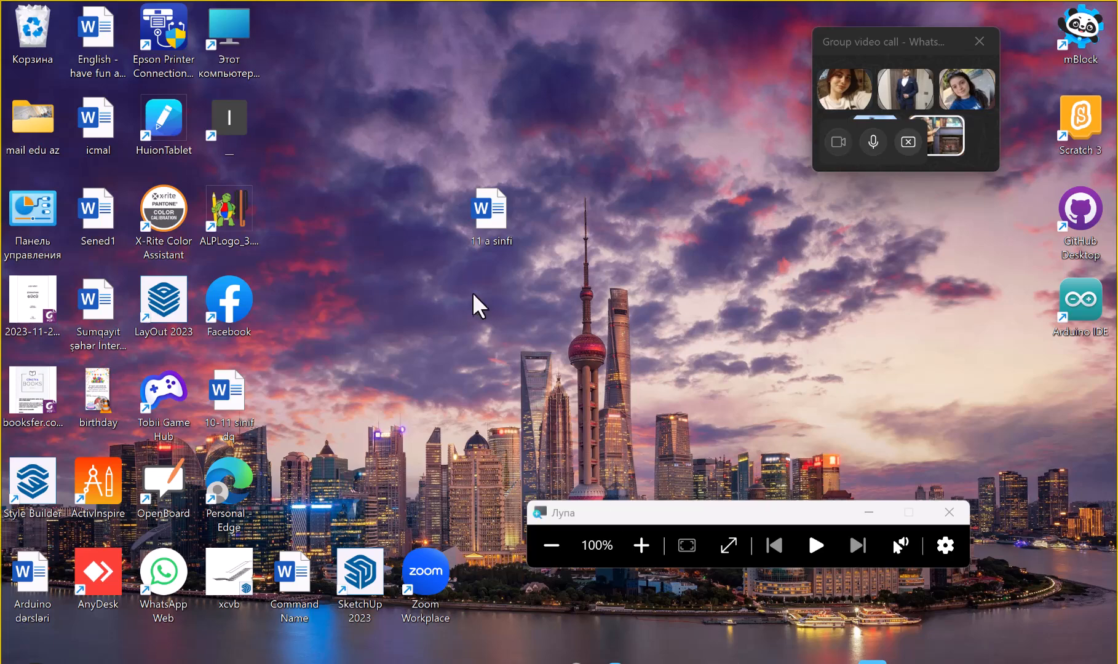
left_click(683, 662)
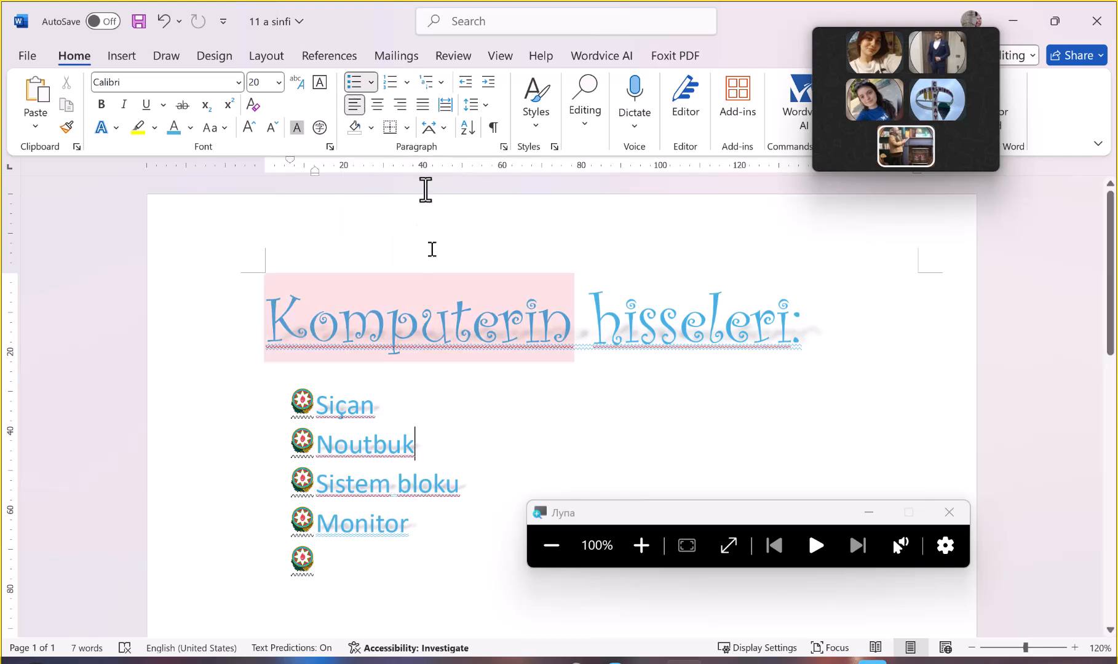
left_click(356, 602)
left_click(250, 386, "shift")
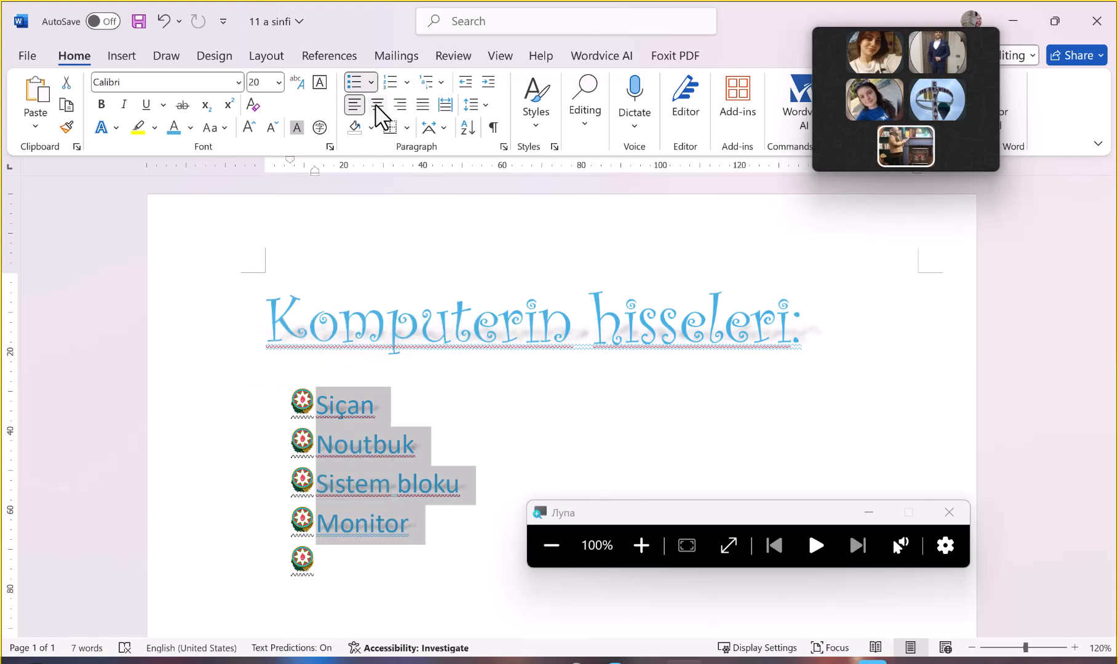
left_click(376, 106)
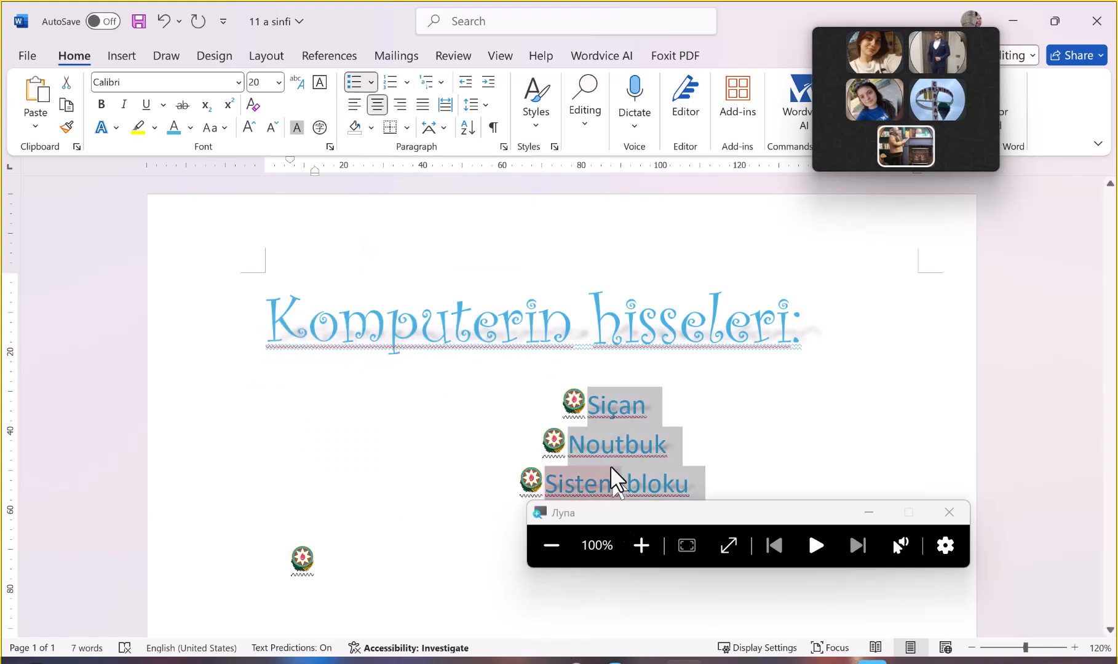
left_click(870, 512)
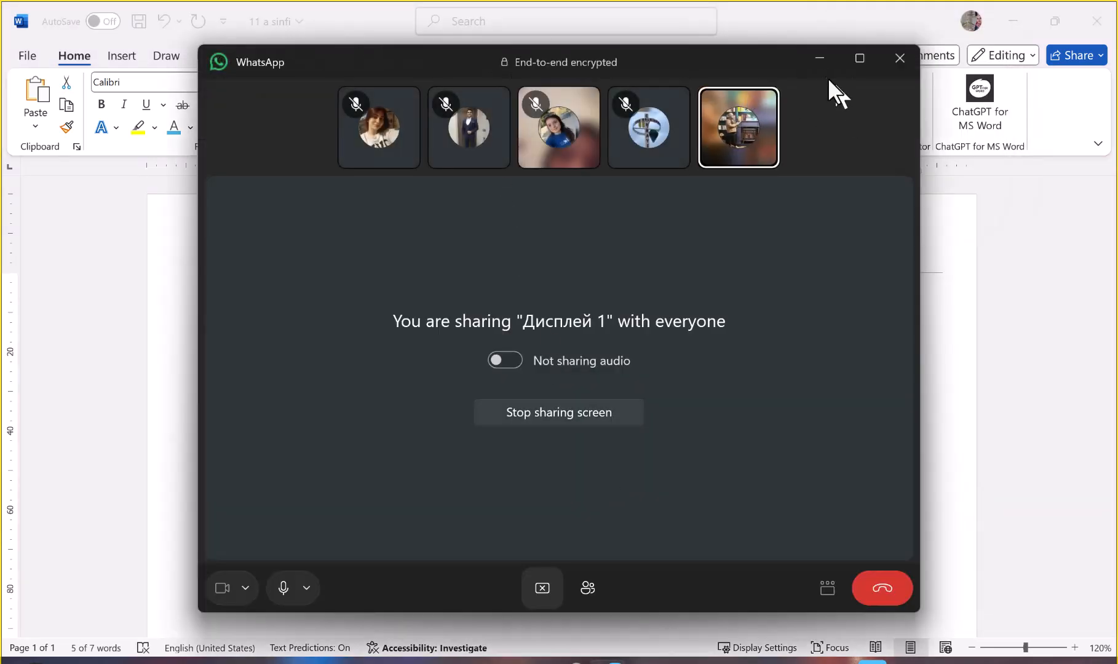
left_click(819, 57)
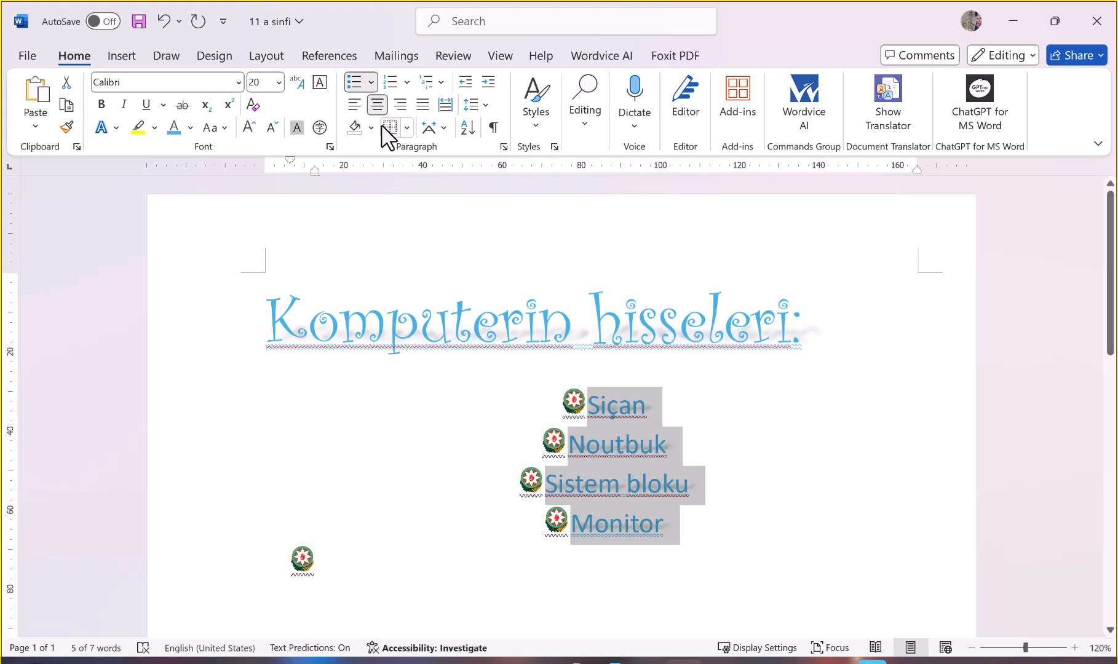
left_click(408, 107)
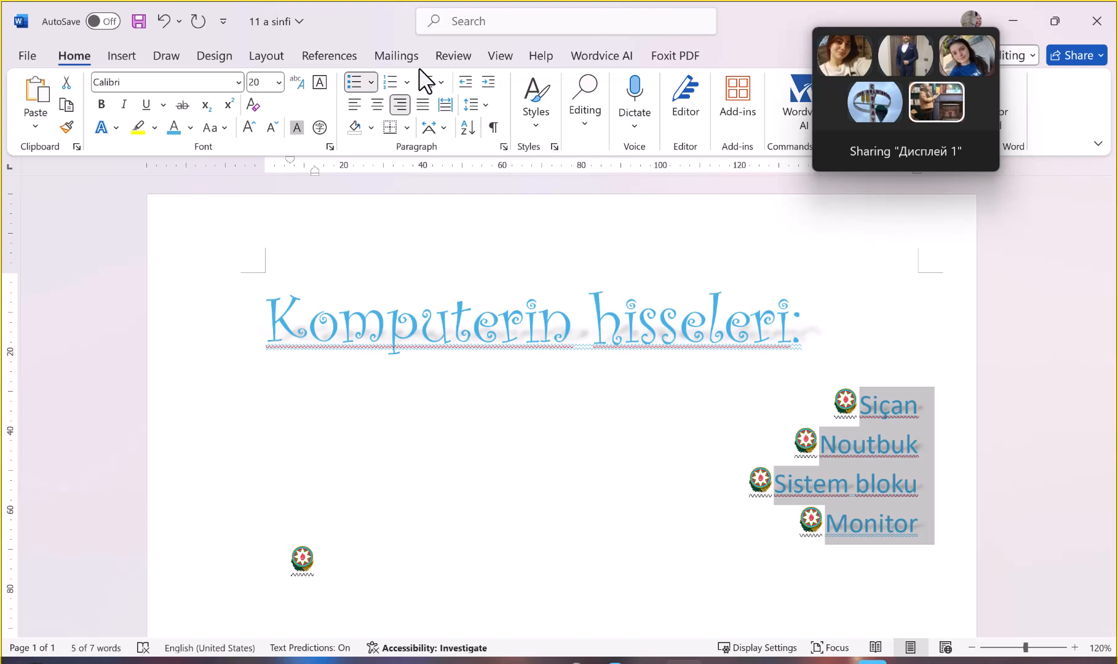
left_click(420, 103)
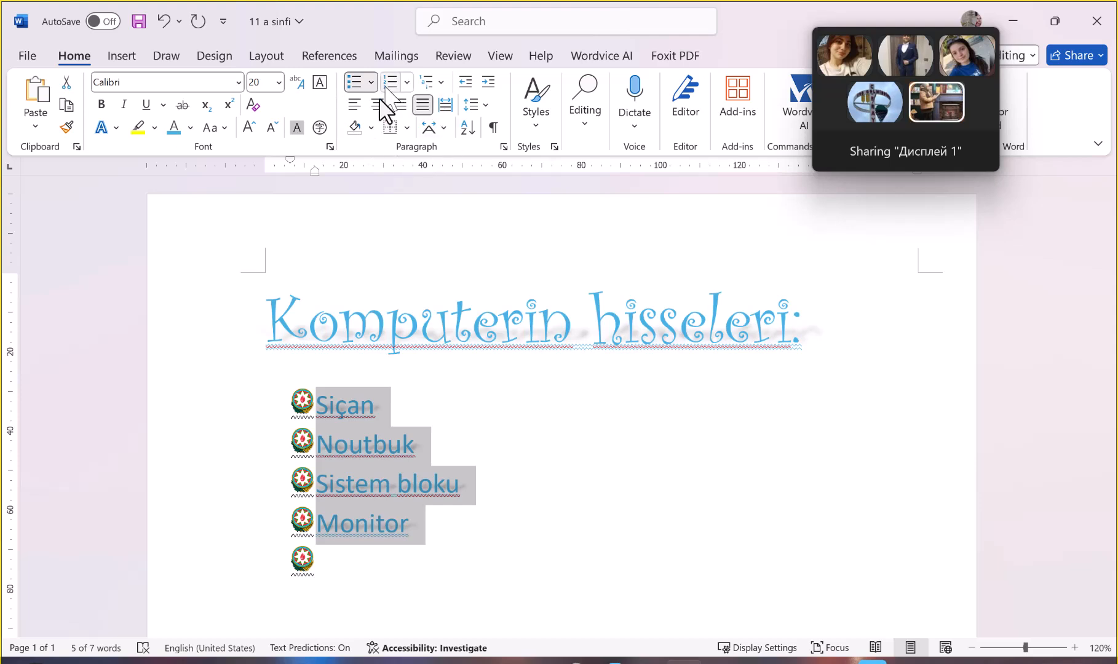
Increase the indent of the Siçan to Monitor items by three levels, then decrease it by four levels
left_click(488, 83)
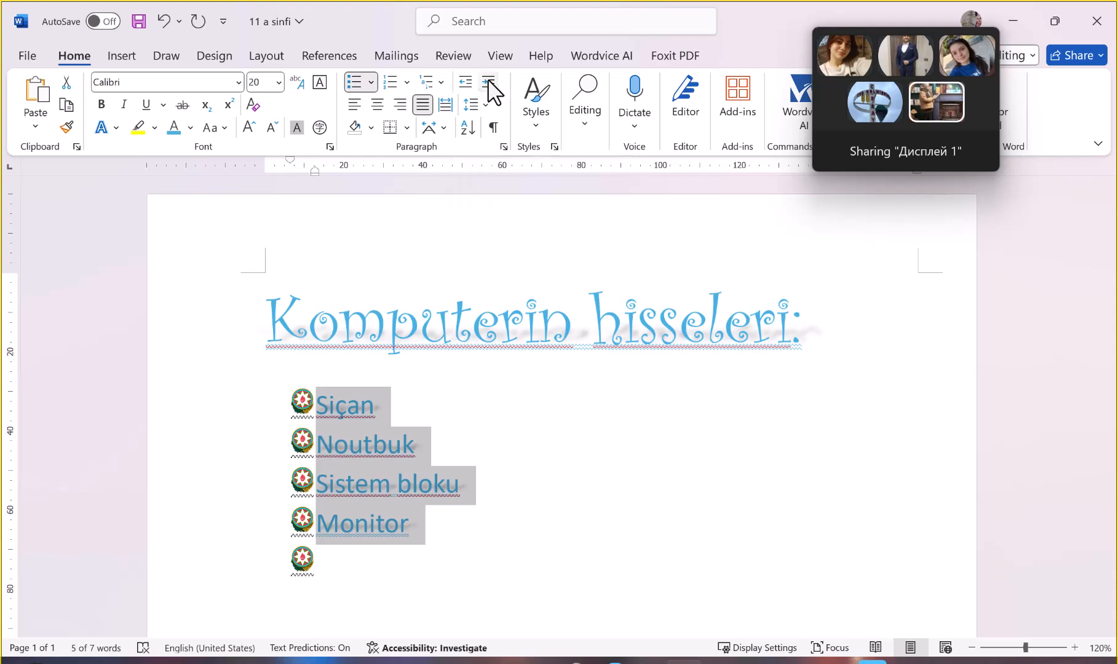
left_click(489, 83)
left_click(489, 83)
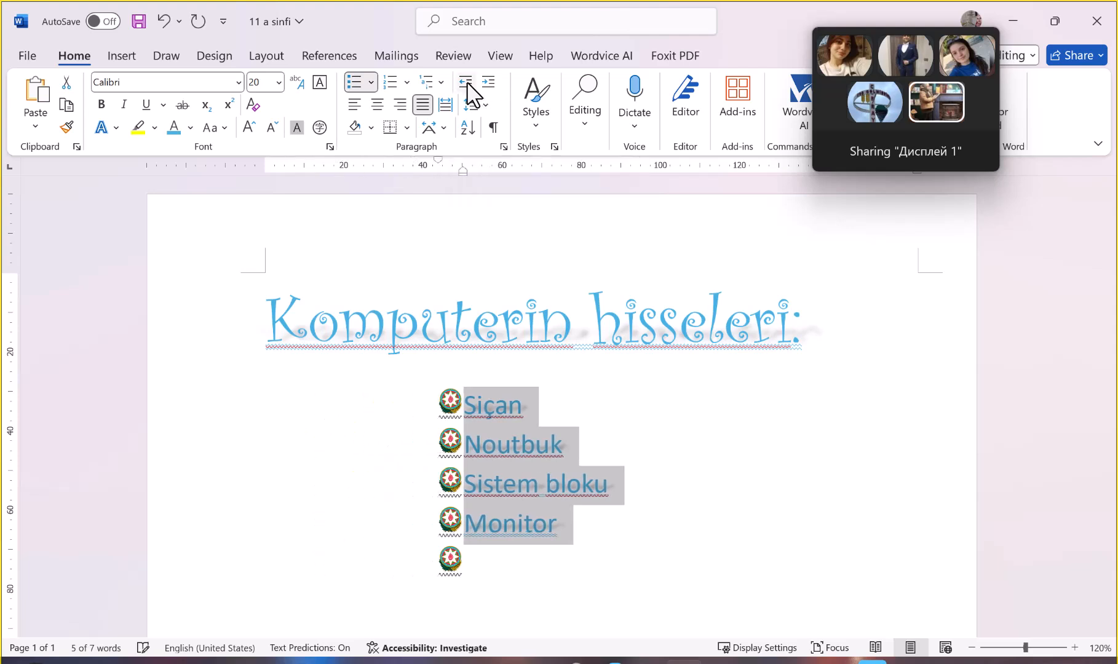
left_click(467, 82)
left_click(466, 82)
left_click(466, 83)
left_click(467, 83)
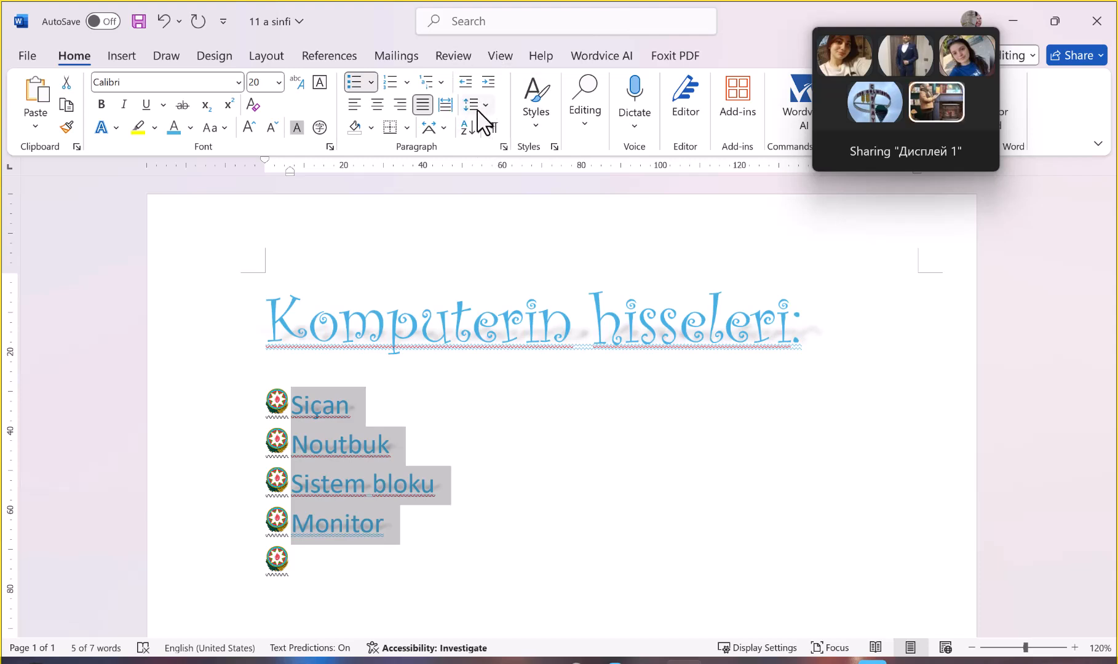
Review the line and paragraph spacing options for the selected list items and close them without choosing one
left_click(476, 109)
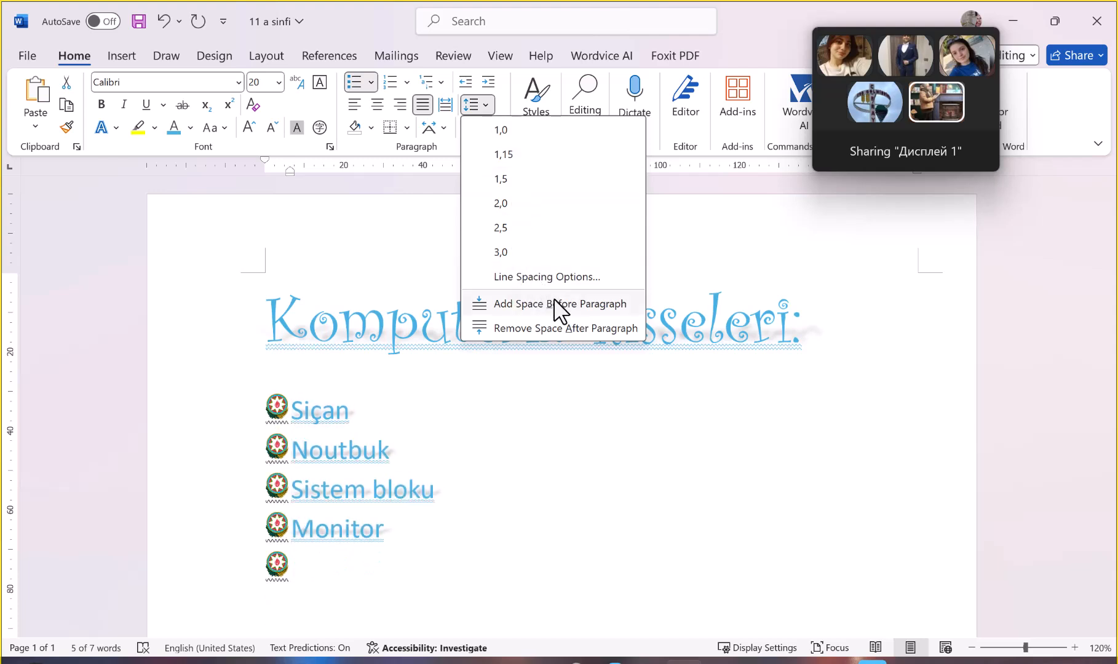
left_click(472, 109)
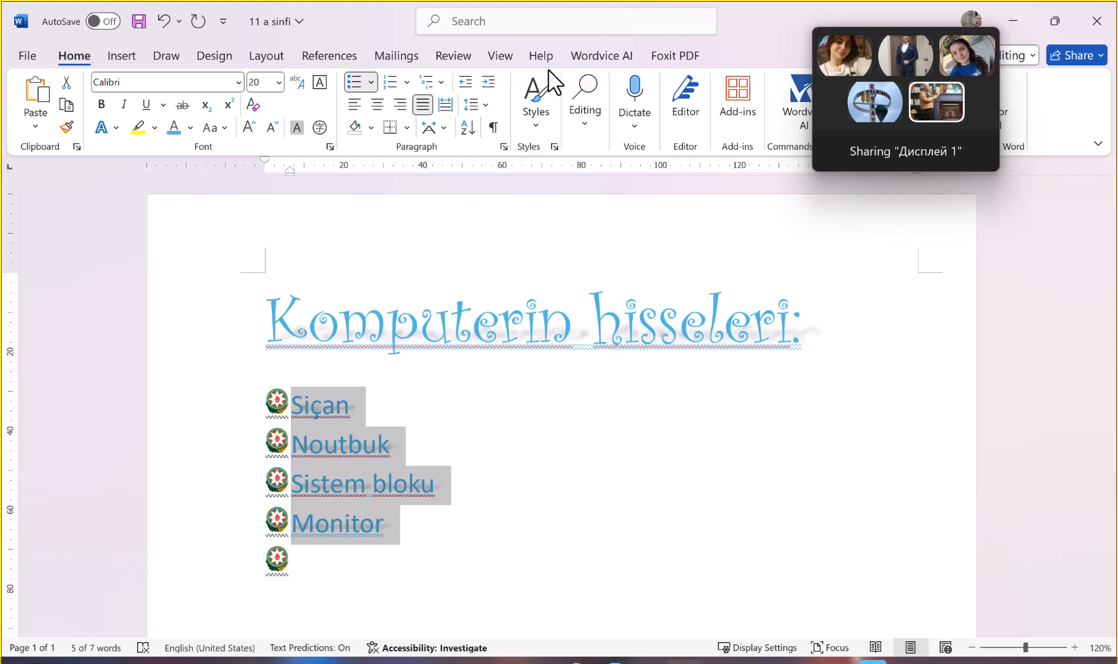
left_click(479, 105)
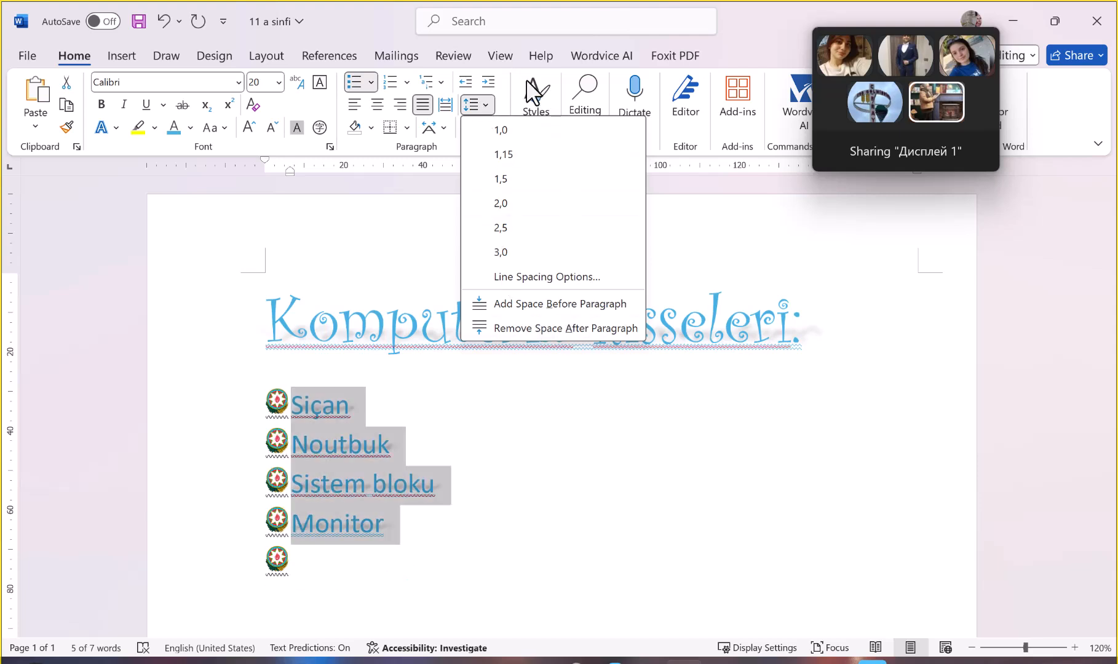
left_click(736, 211)
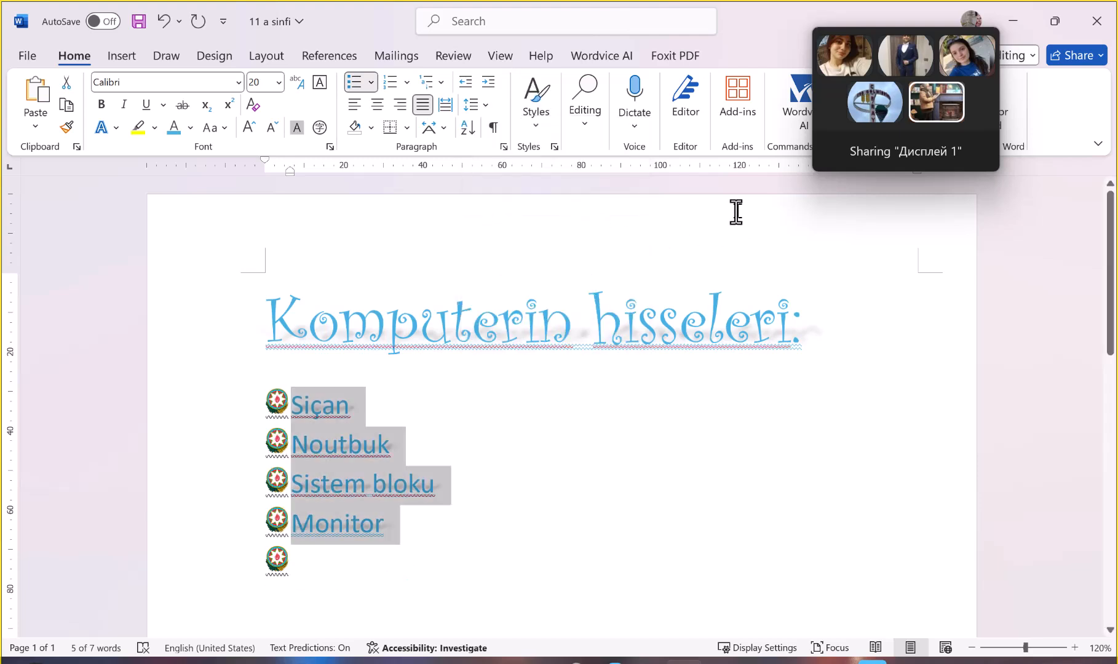
Try the Intense Quote style on the Siçan to Monitor items and undo it
left_click(521, 124)
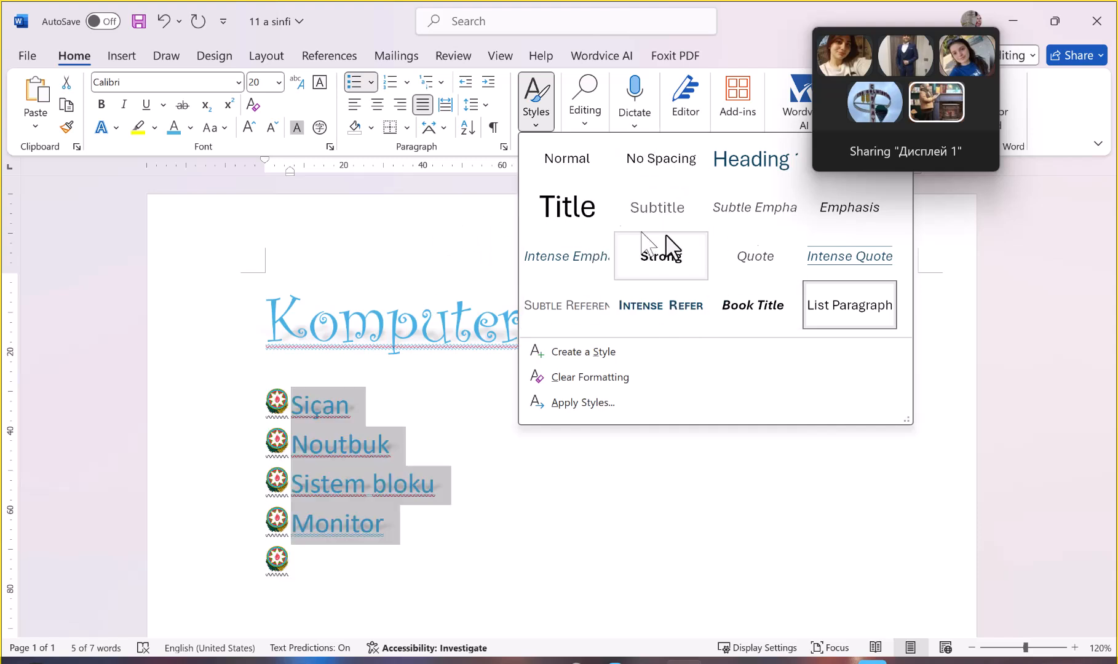
left_click(849, 257)
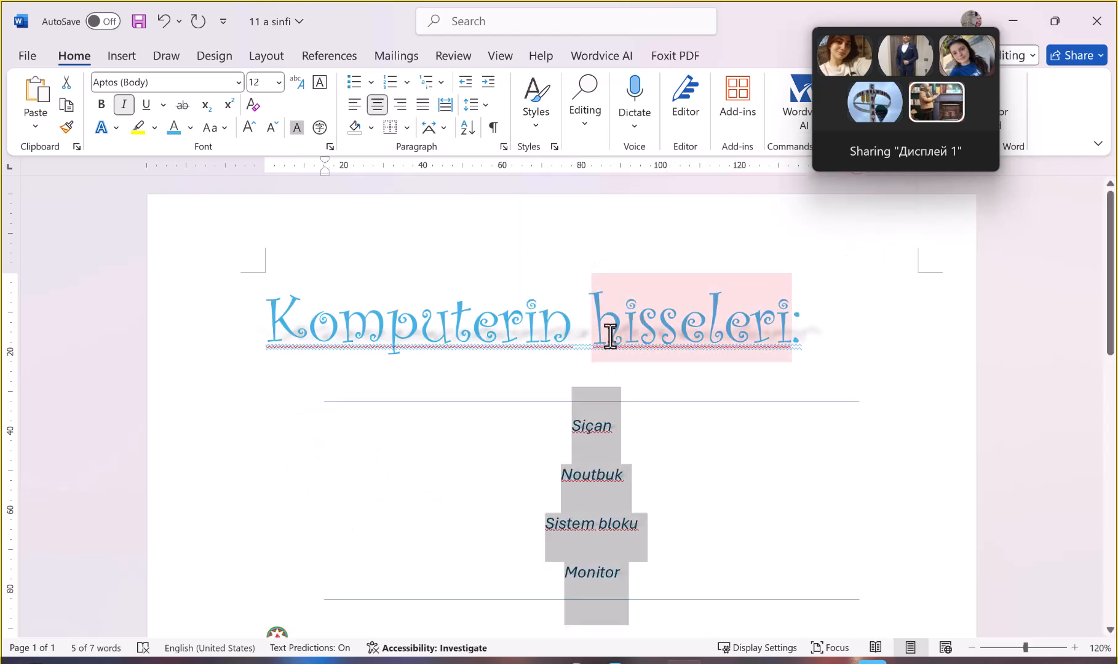
scroll(610, 335, "down", 6)
scroll(610, 335, "up", 6)
key("ctrl+z")
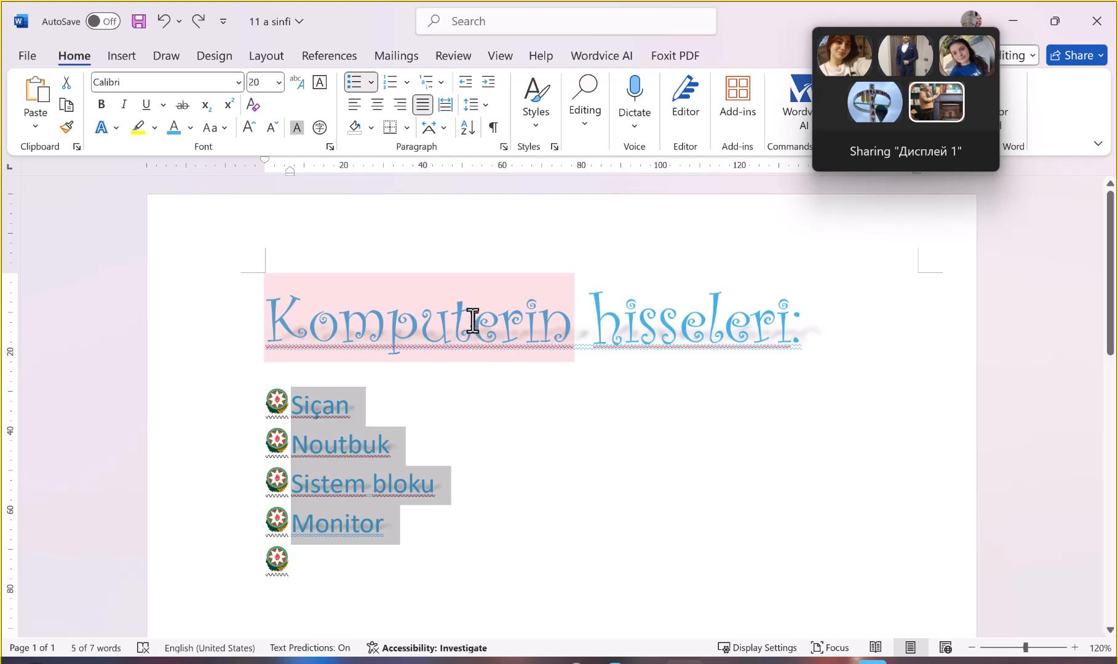
Apply the Intense Quote style to the Komputerin hisseleri: heading
left_click(472, 316)
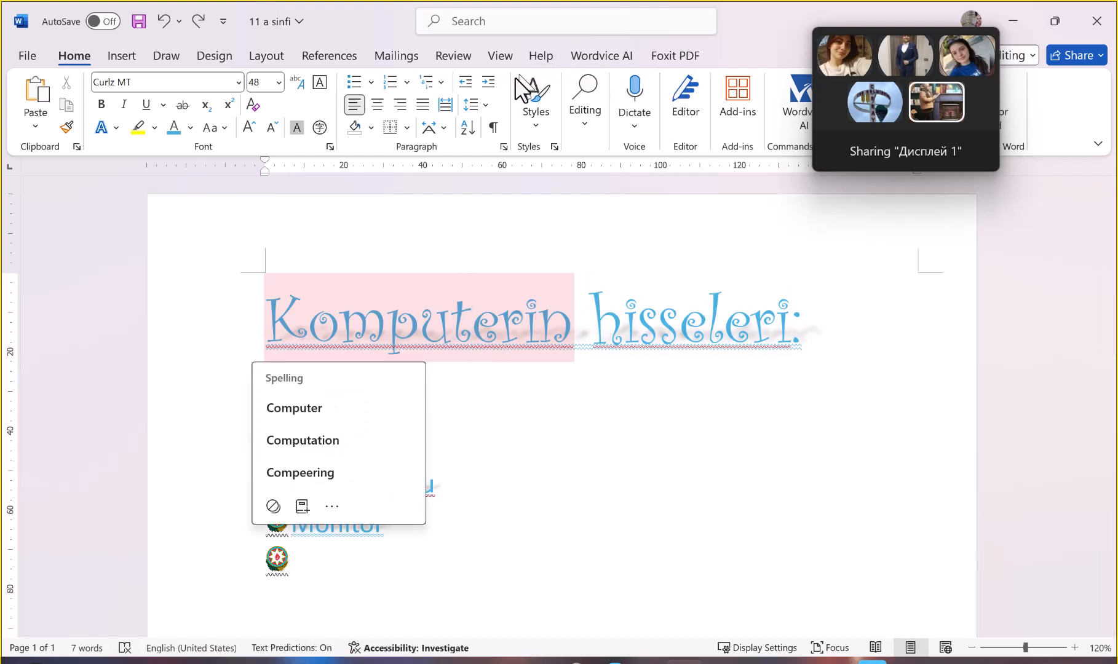
left_click(536, 112)
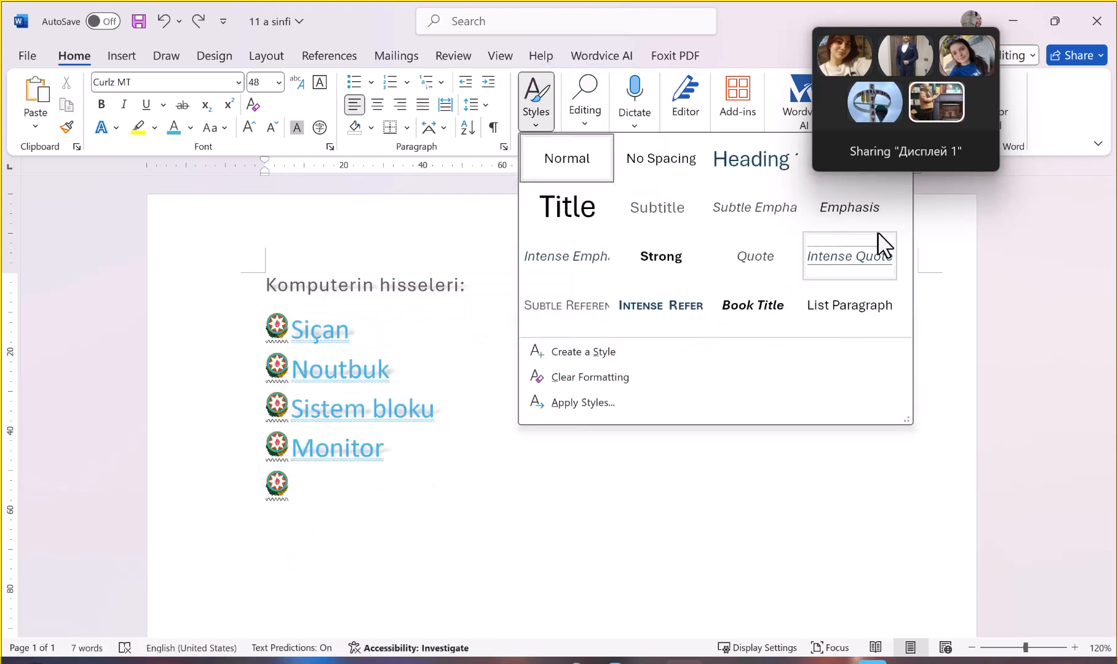
left_click(855, 259)
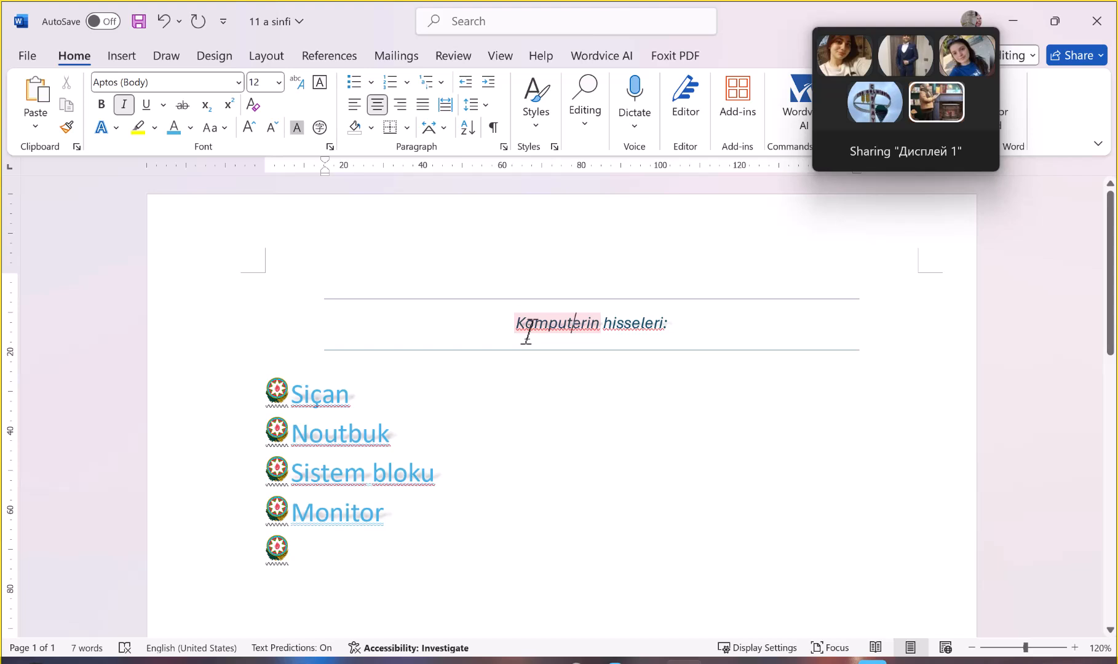
Review the Styles gallery and Editing commands, and open Find's search pane for the document
left_click(536, 110)
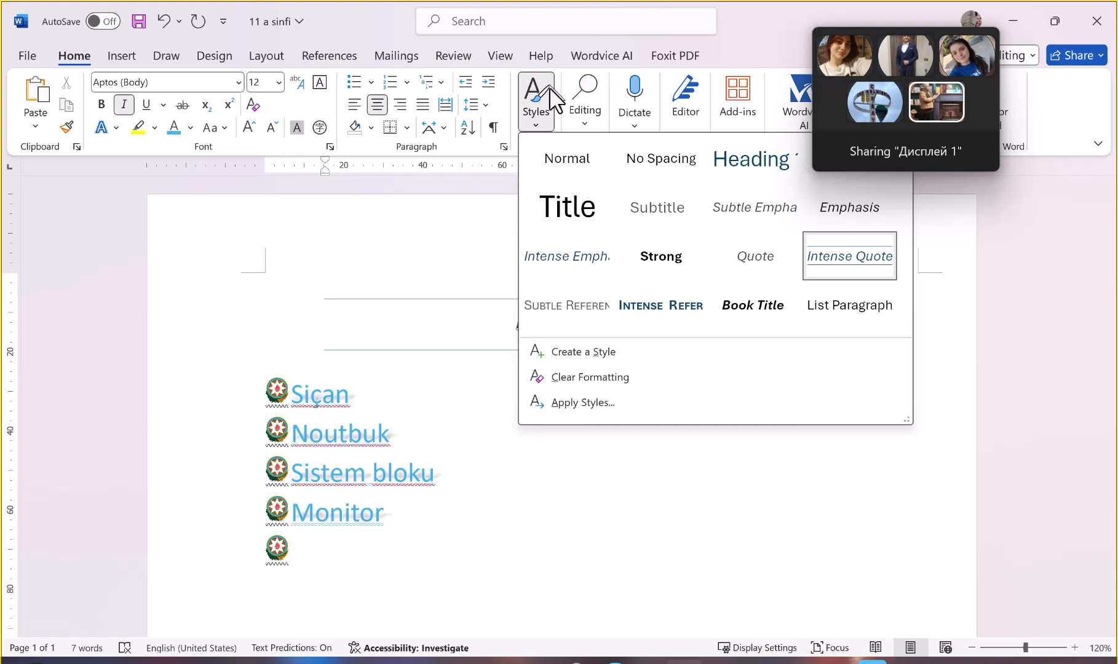
left_click(584, 112)
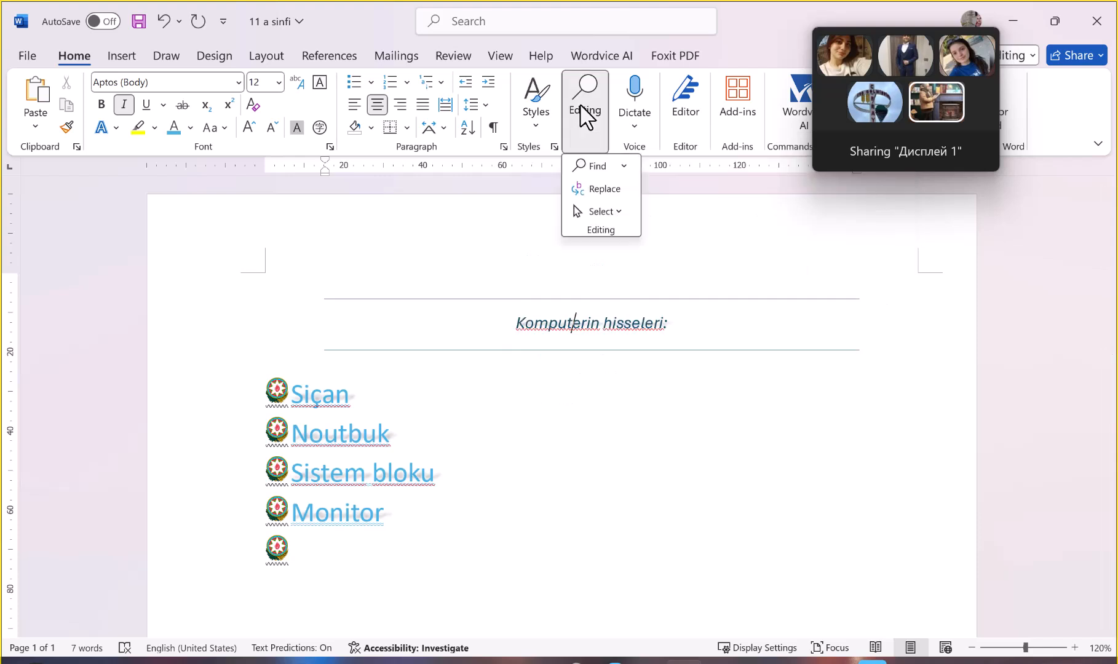
left_click(581, 166)
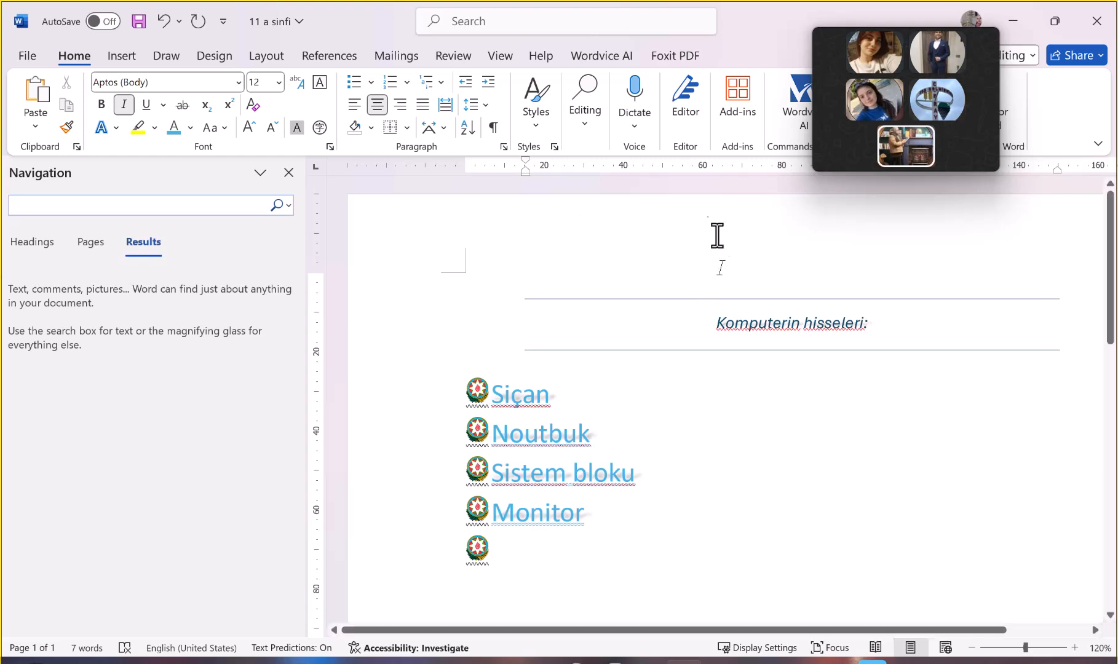
Review the Replace, Select, Dictate and Editor commands and glance at the insertion commands, moving the call window out of the way
left_click(590, 126)
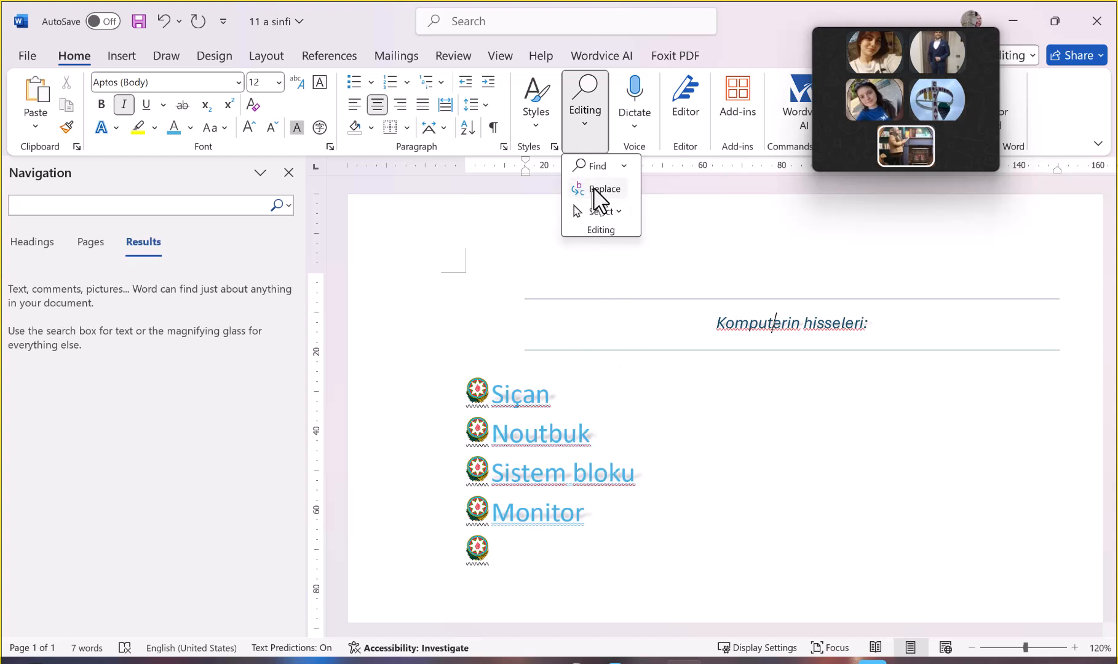
left_click(627, 80)
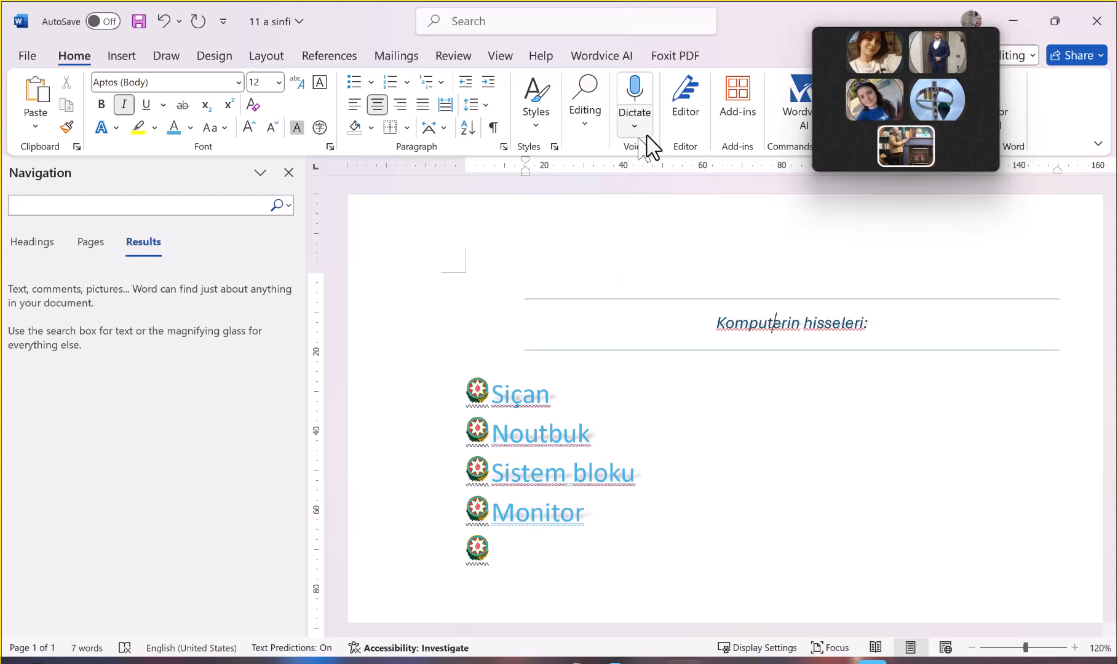
left_click_drag(876, 45, 996, 354)
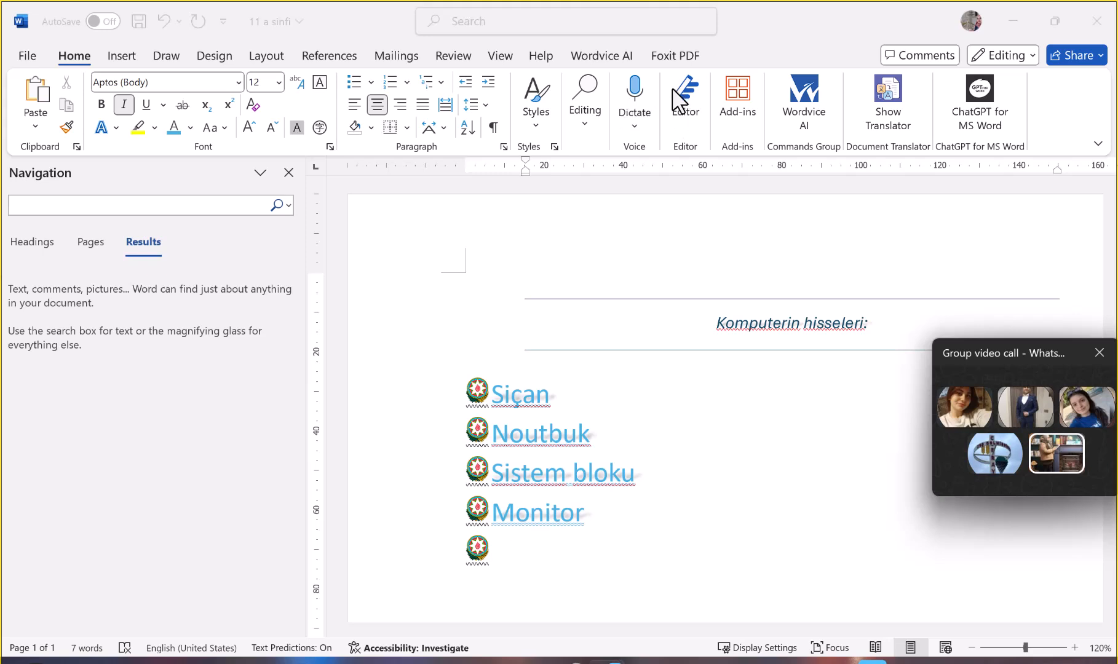
left_click(688, 115)
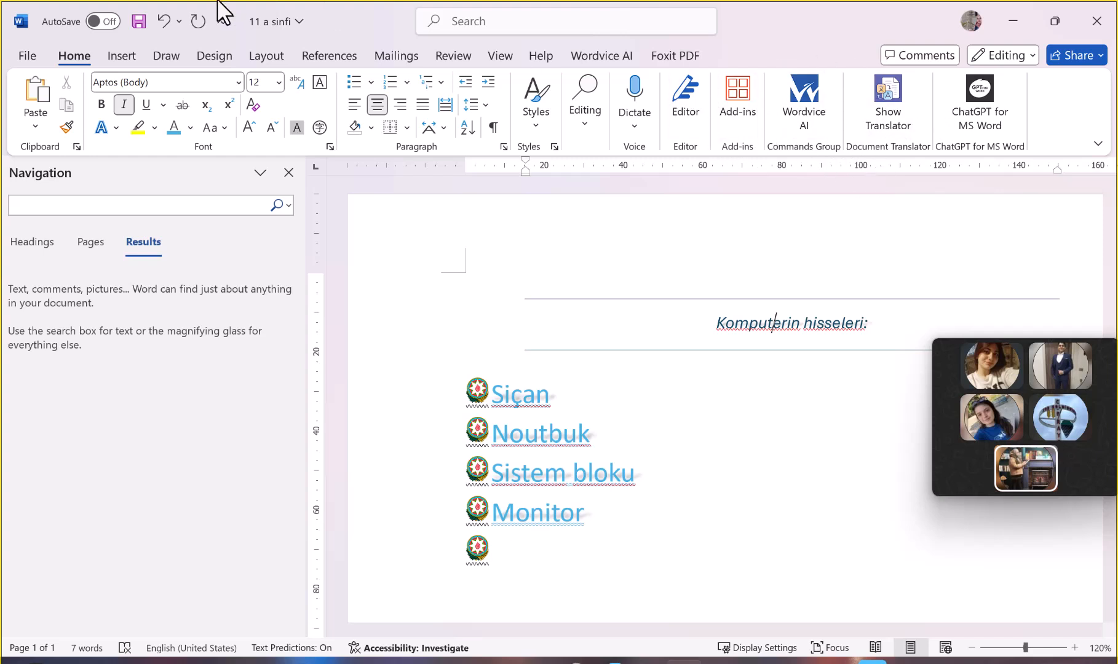
left_click(132, 56)
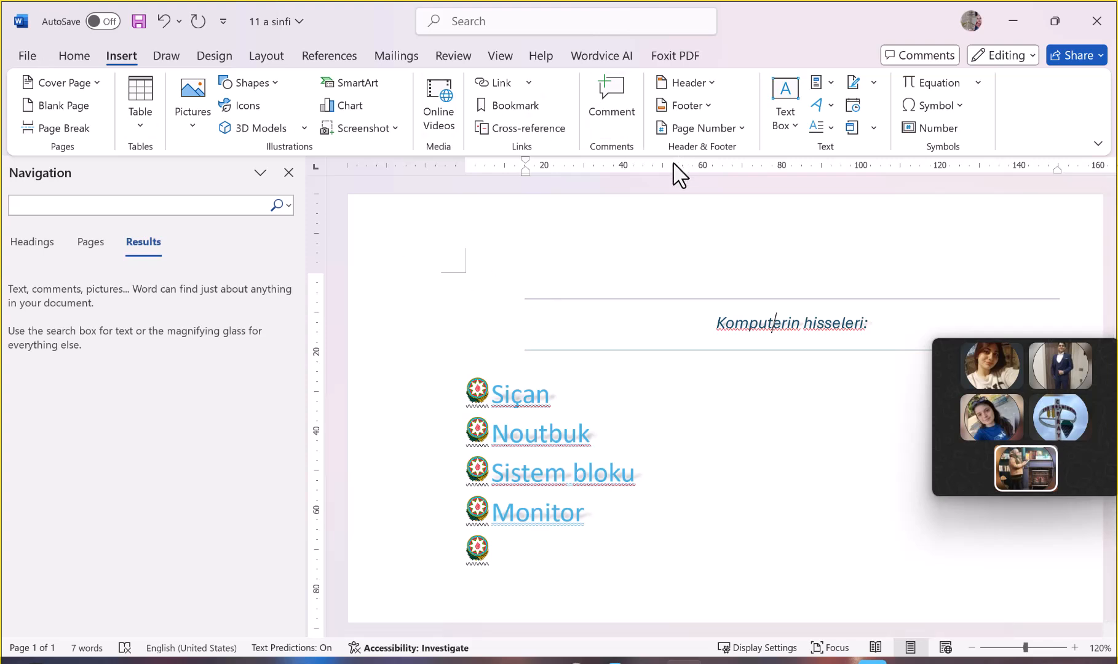
left_click(70, 55)
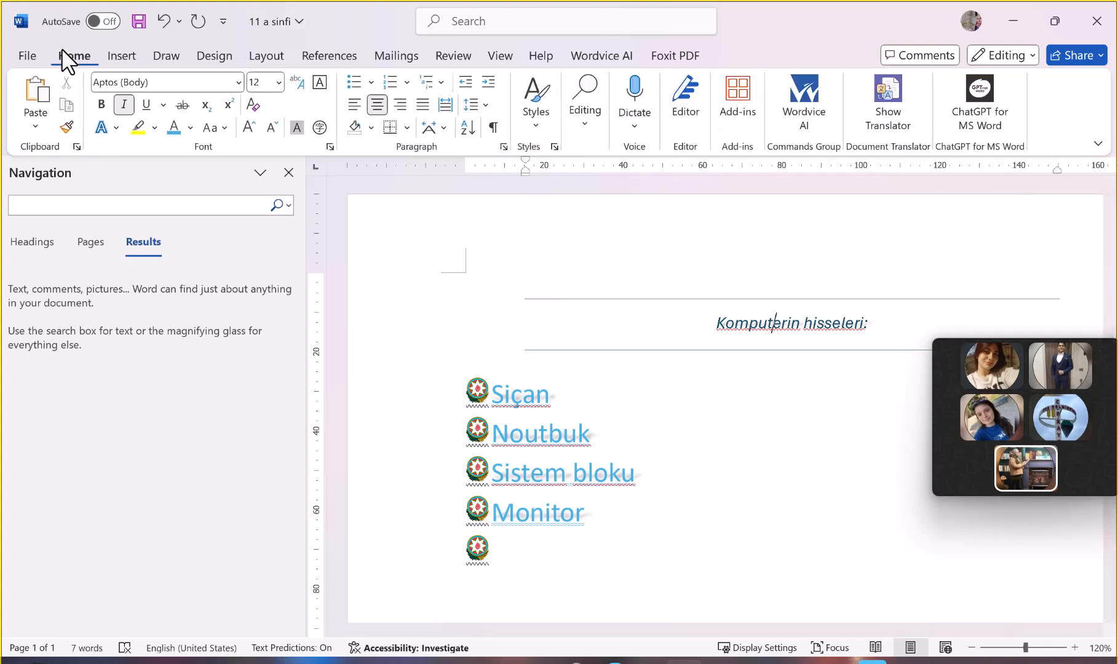
Insert a blank page after the Siçan list item and check the pages down to Noutbuk
left_click(117, 57)
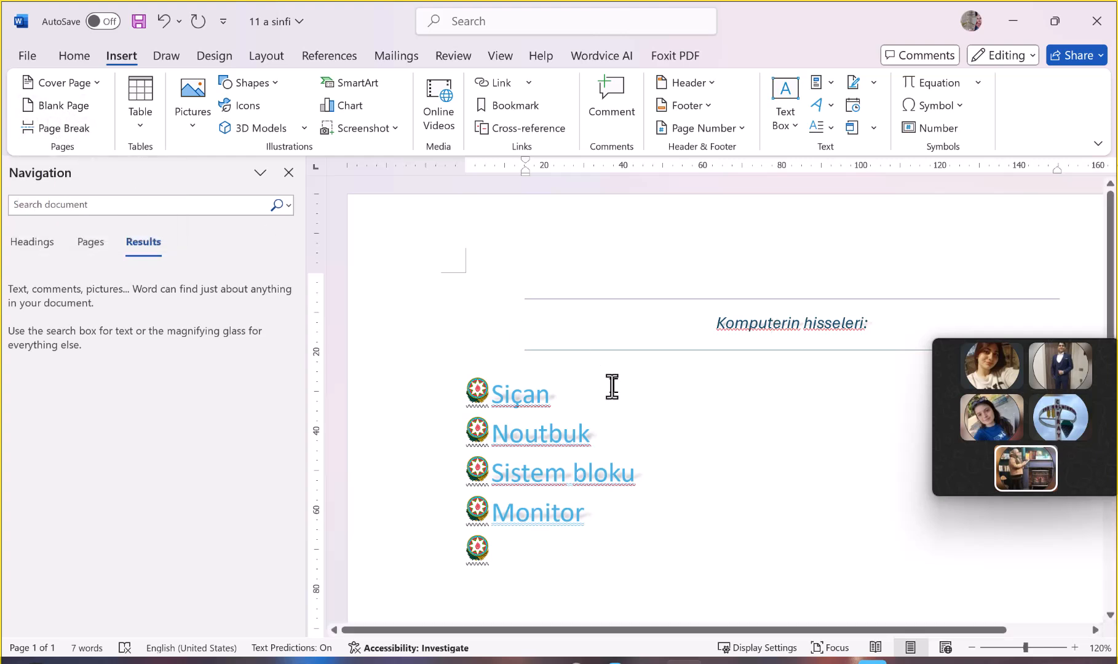
left_click(602, 404)
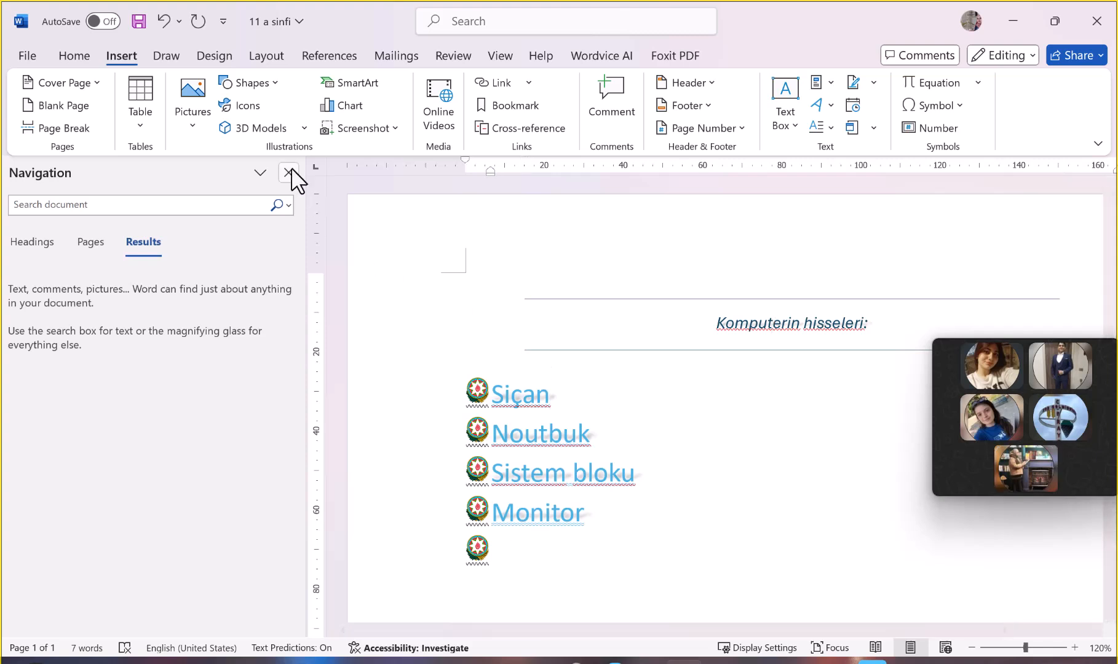
left_click(70, 126)
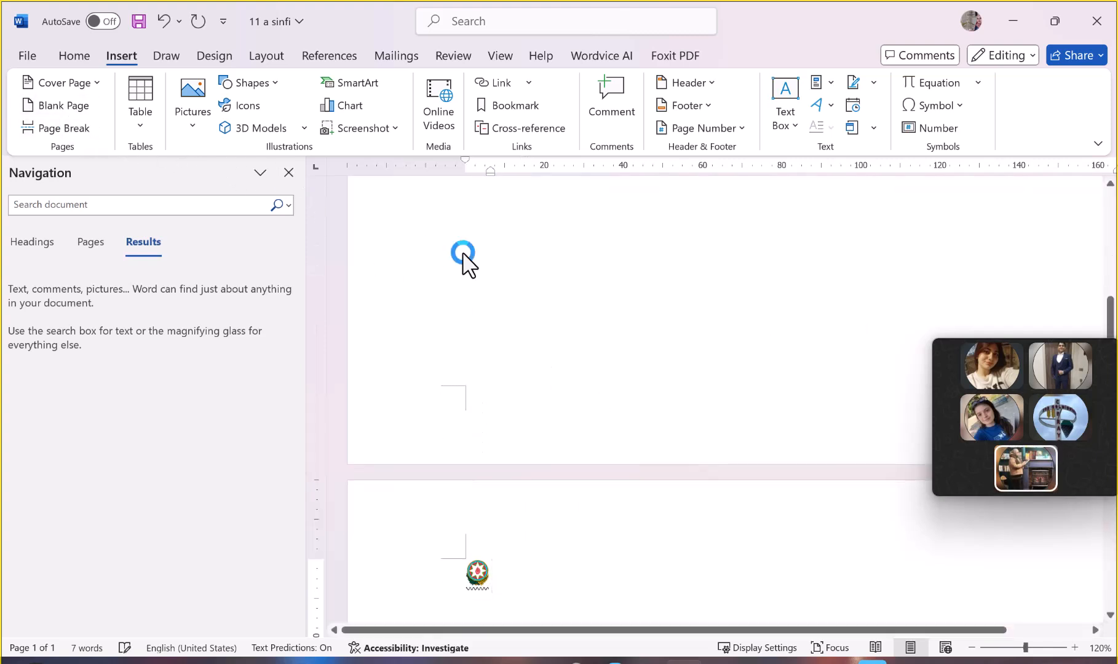
scroll(463, 254, "up", 10)
scroll(465, 253, "down", 10)
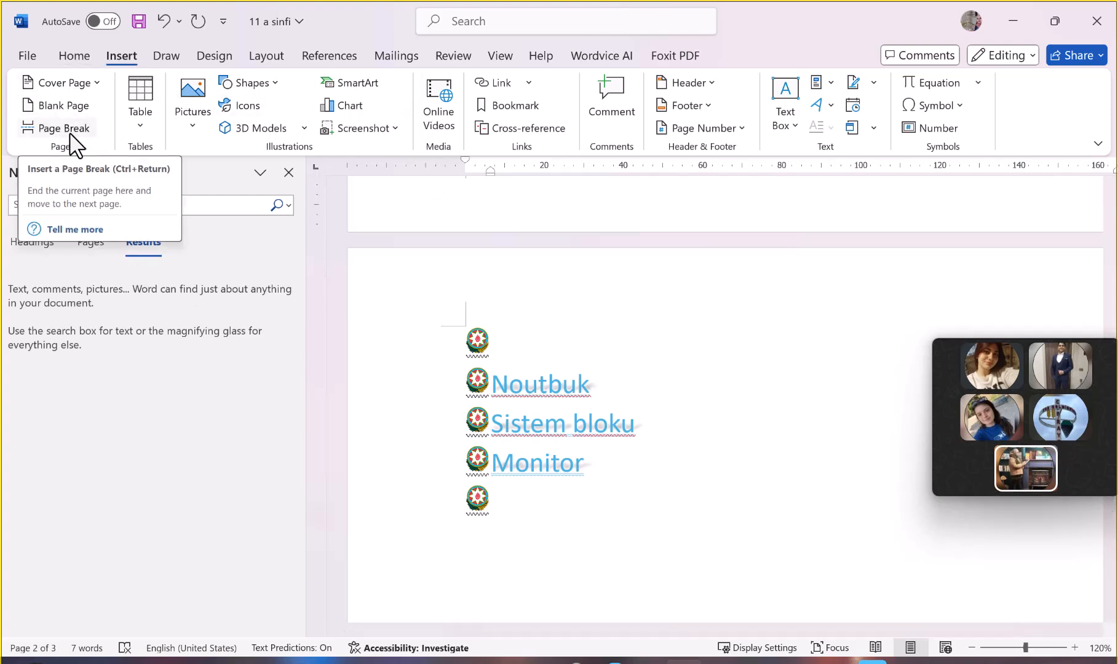
double_click(539, 396)
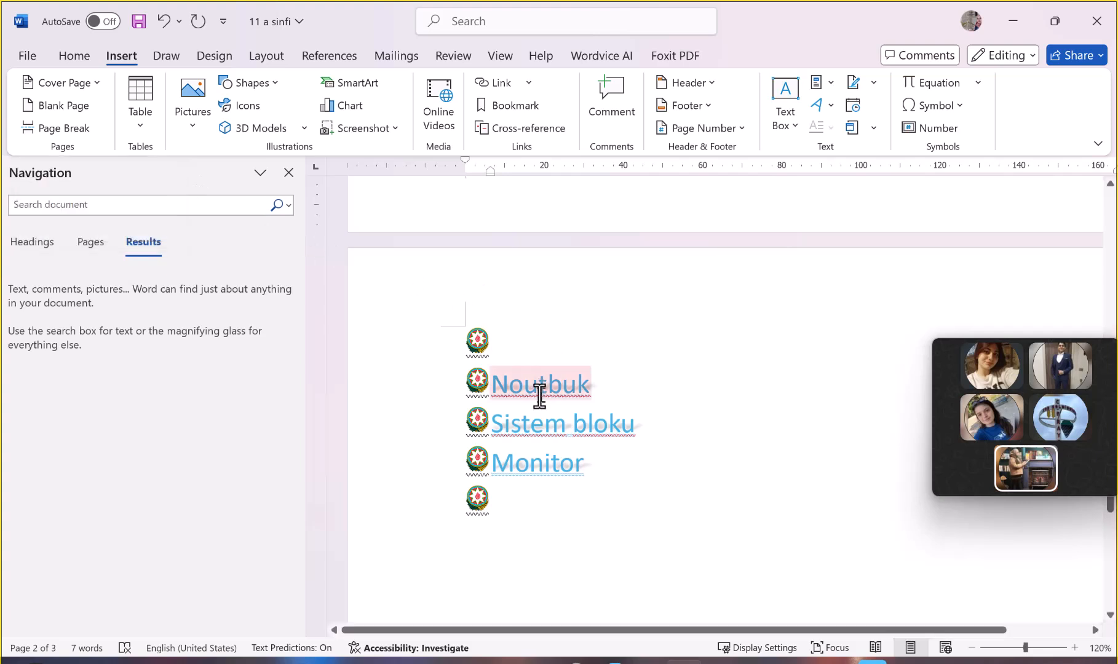
Insert a page break inside the word Noutbuk, between Nou and tbuk, and check the pages around the split
right_click(539, 396)
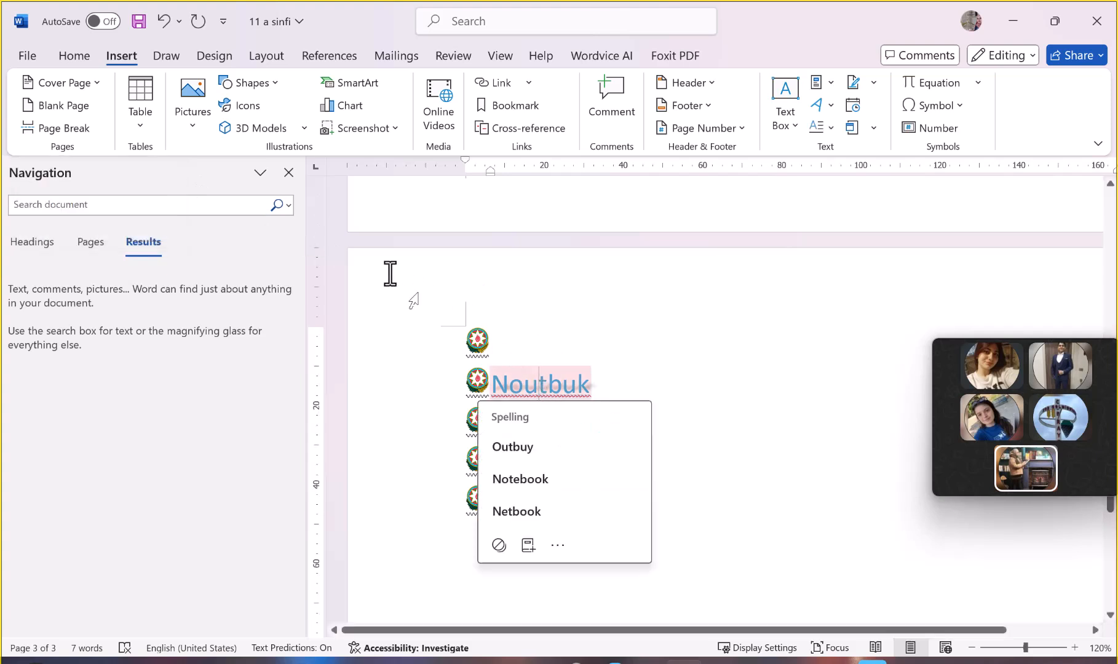
left_click(46, 134)
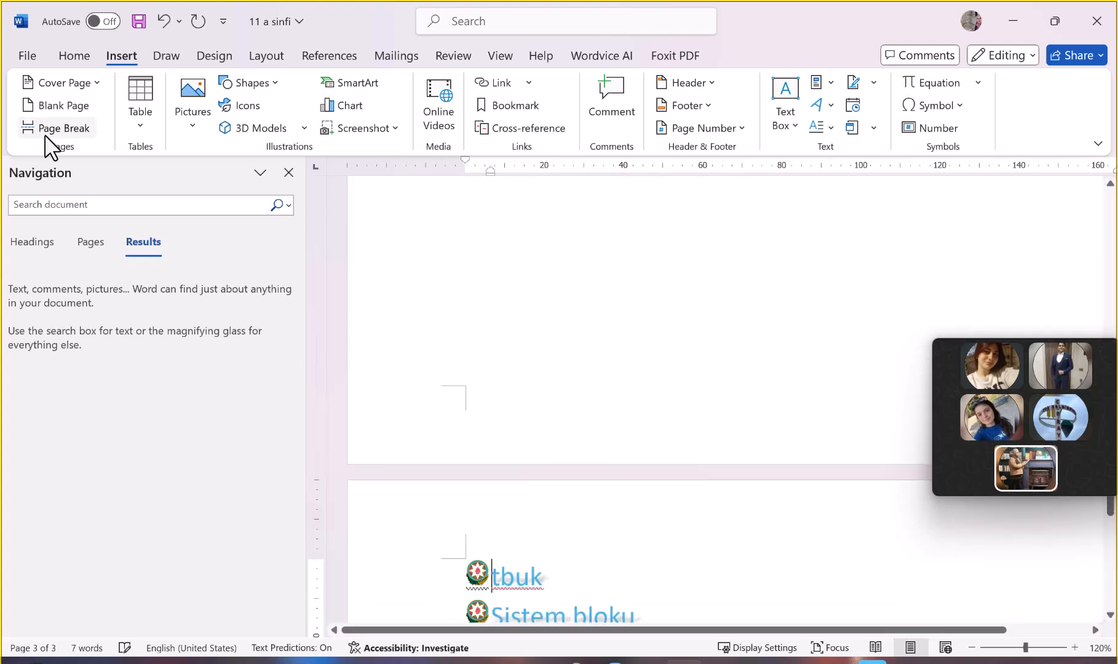
scroll(423, 339, "up", 10)
scroll(425, 351, "down", 3)
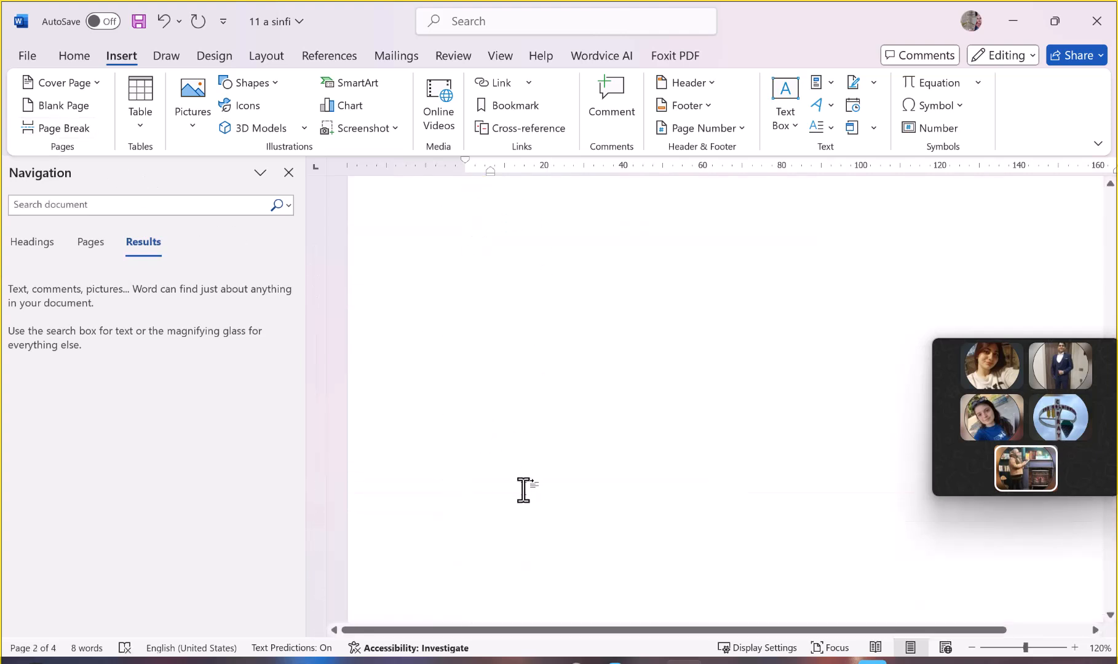
scroll(527, 387, "up", 6)
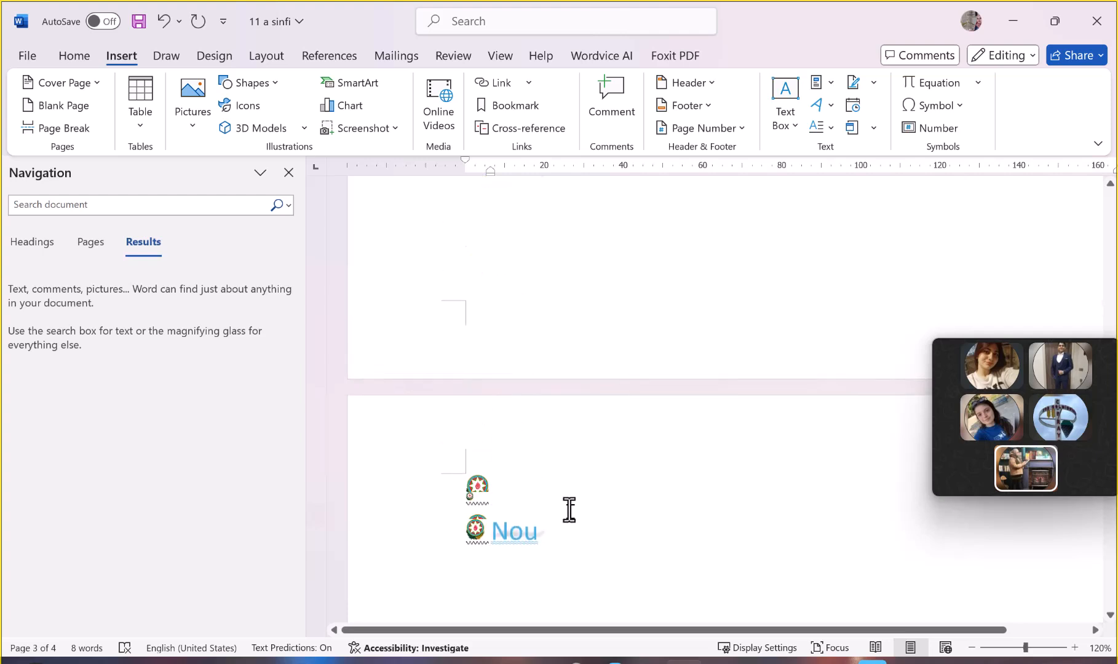
scroll(542, 553, "up", 4)
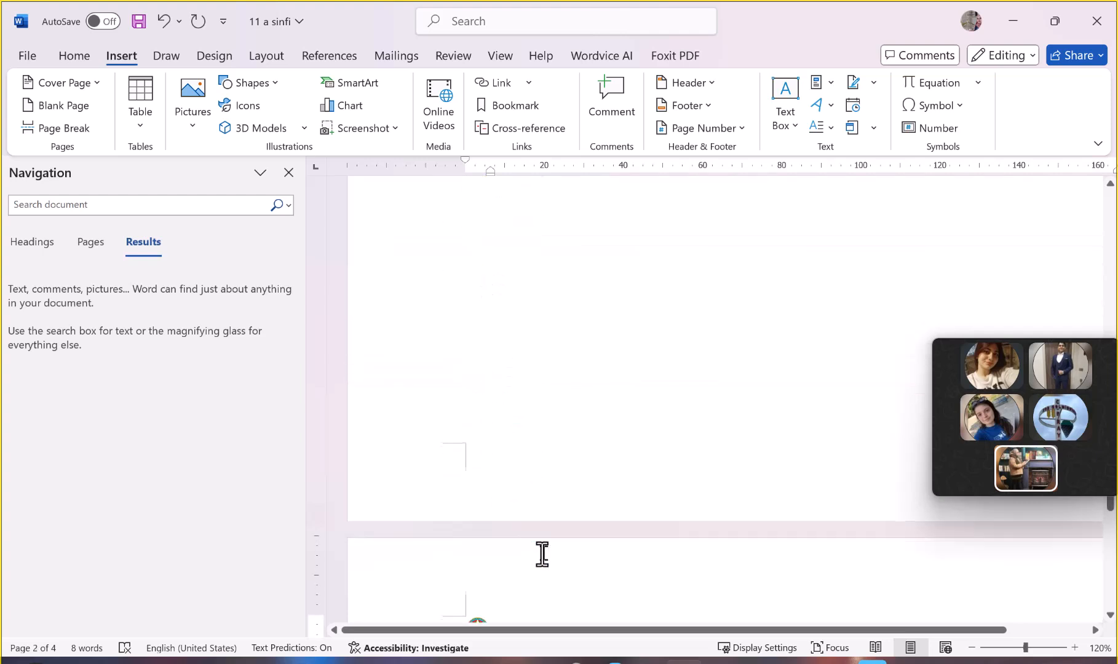
scroll(542, 553, "down", 5)
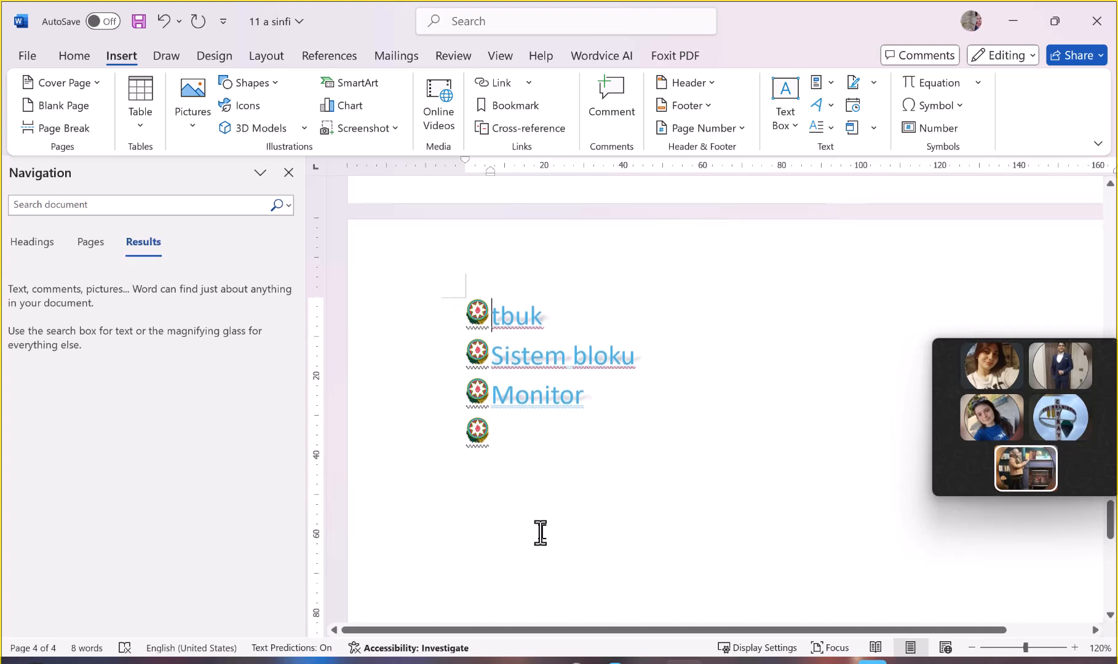
double_click(500, 315)
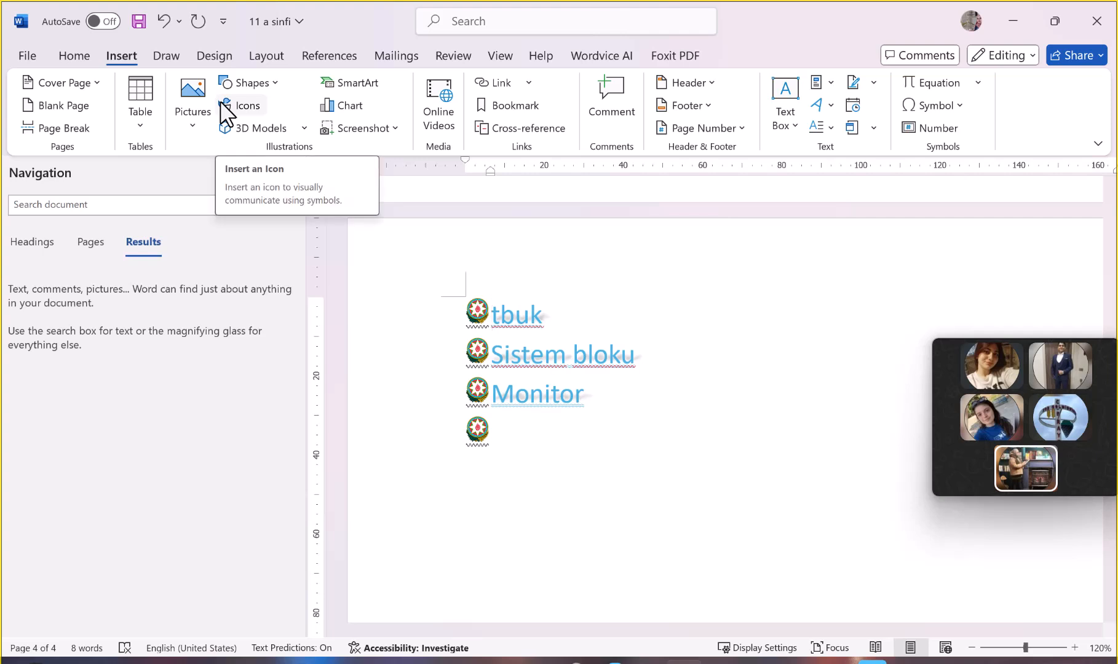
Remove the empty bullet below the Monitor item, leaving a plain blank line under the list
left_click(141, 131)
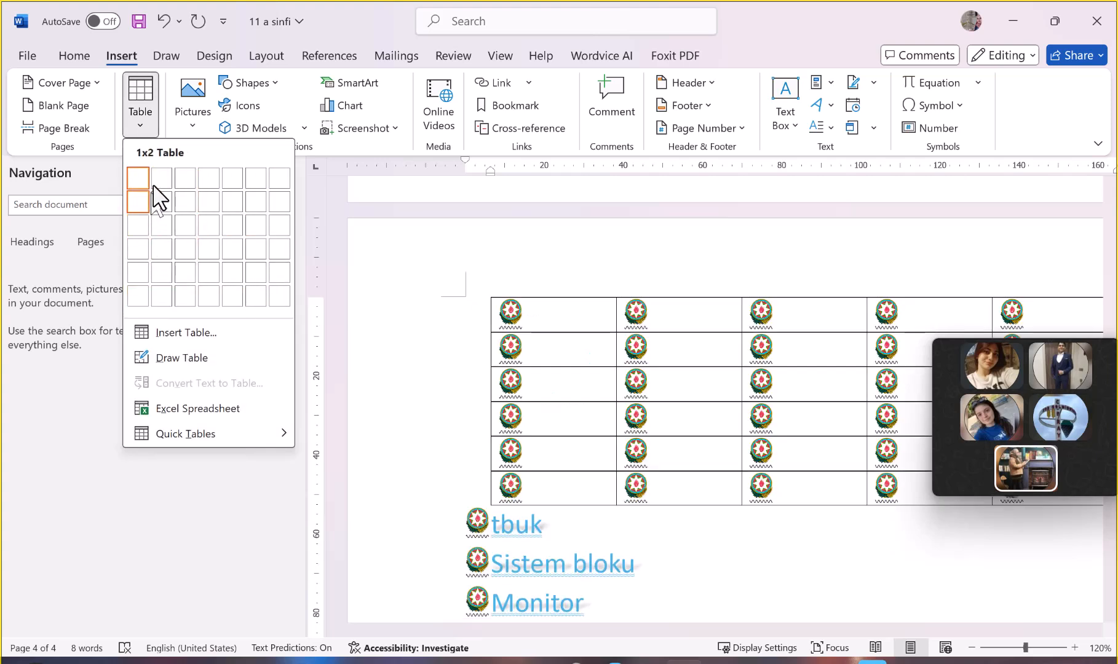
left_click(615, 520)
left_click(613, 515)
key("BackSpace")
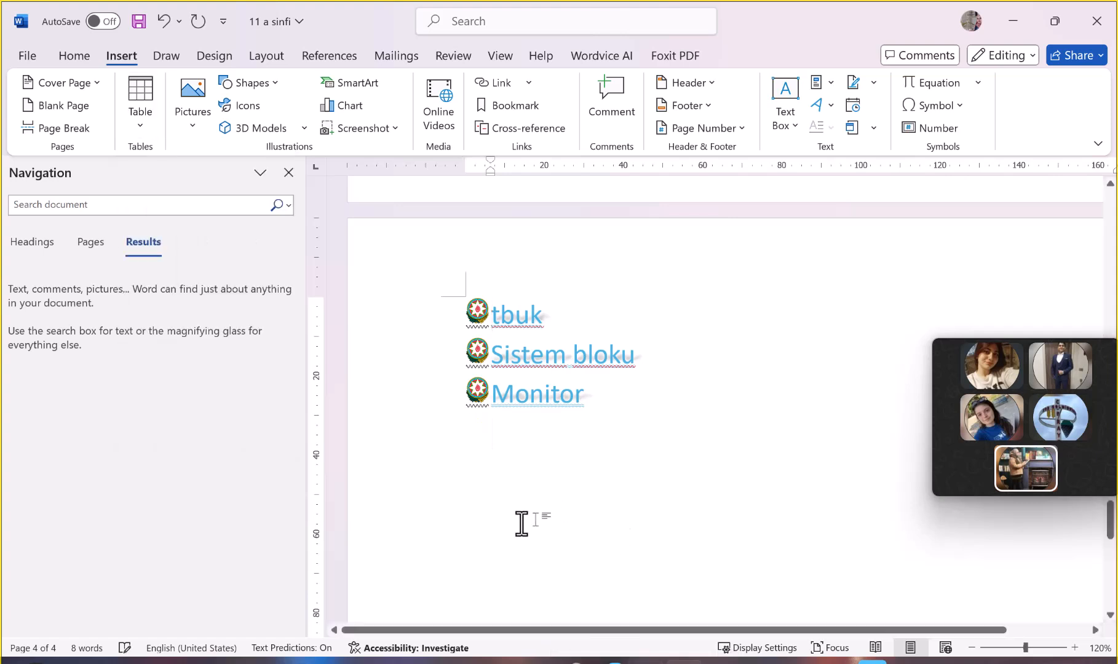
key("BackSpace")
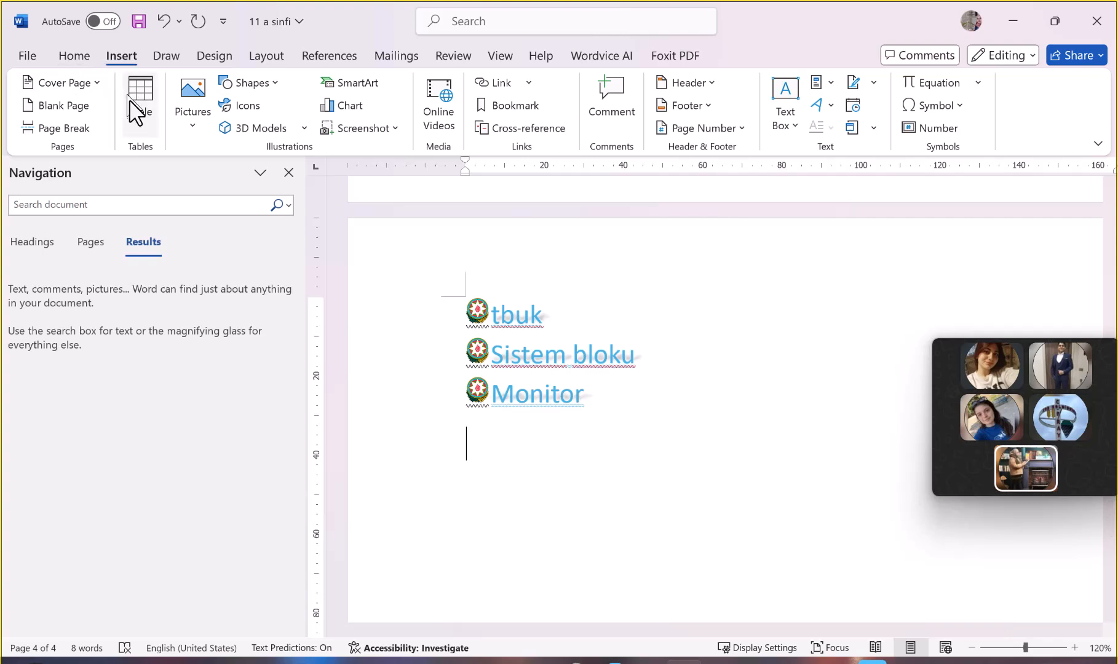
left_click(137, 126)
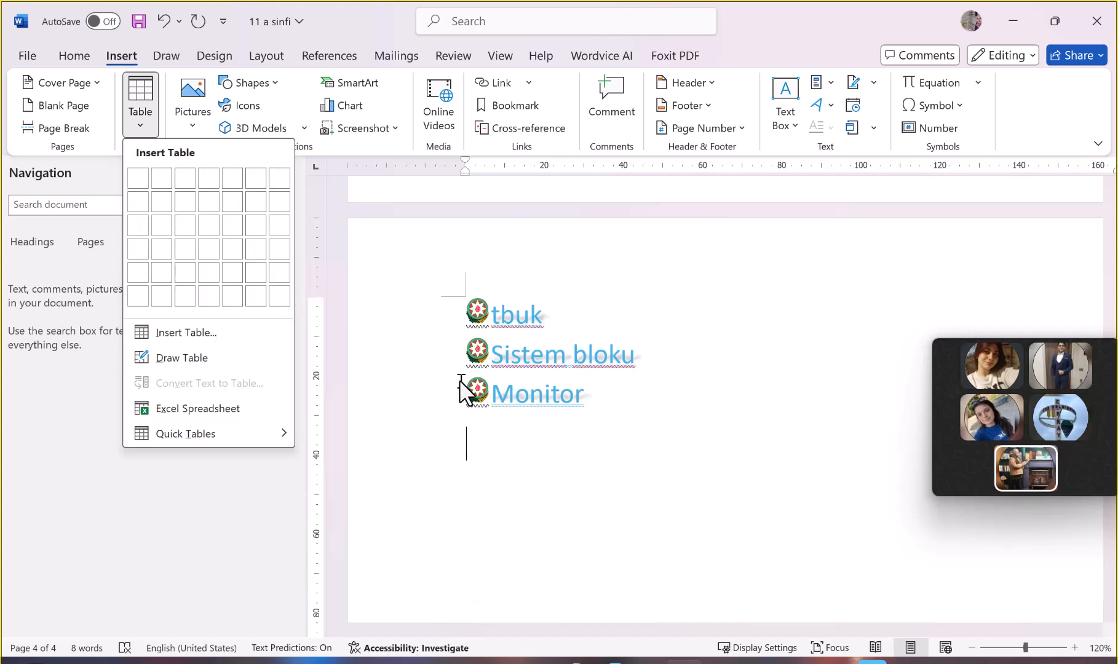
left_click(184, 335)
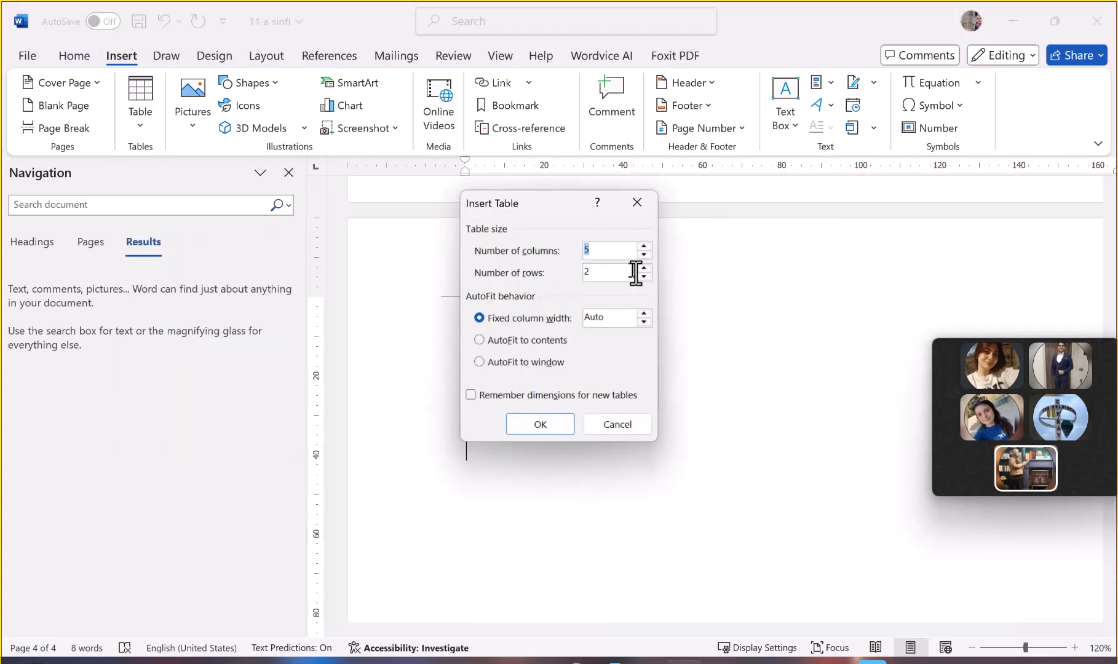
left_click_drag(646, 206, 813, 119)
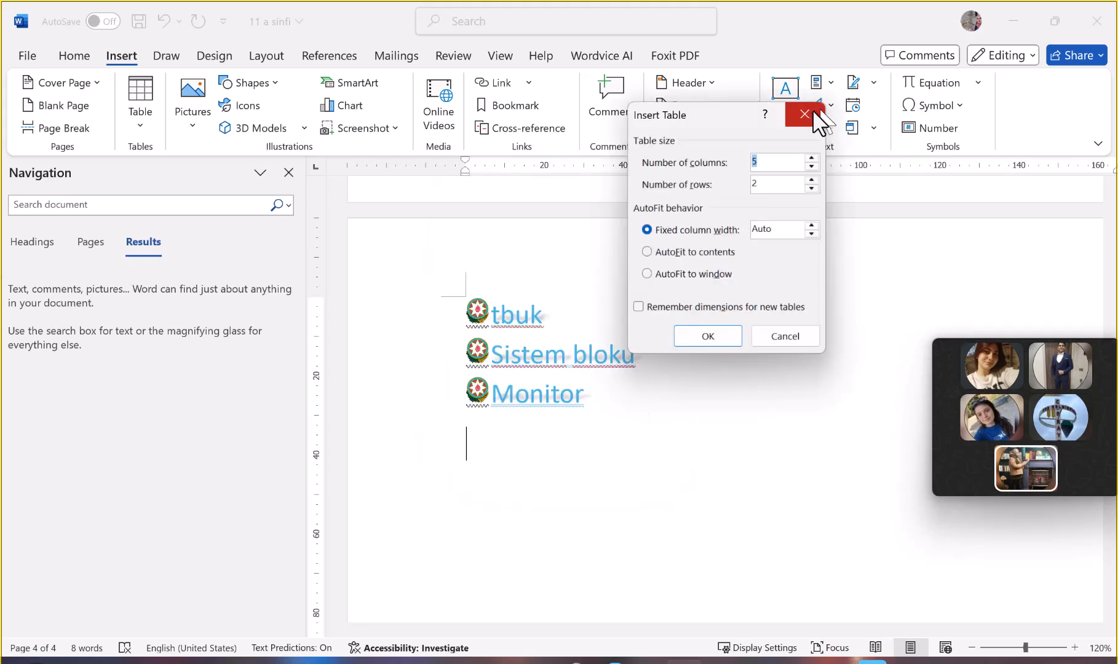
left_click(803, 113)
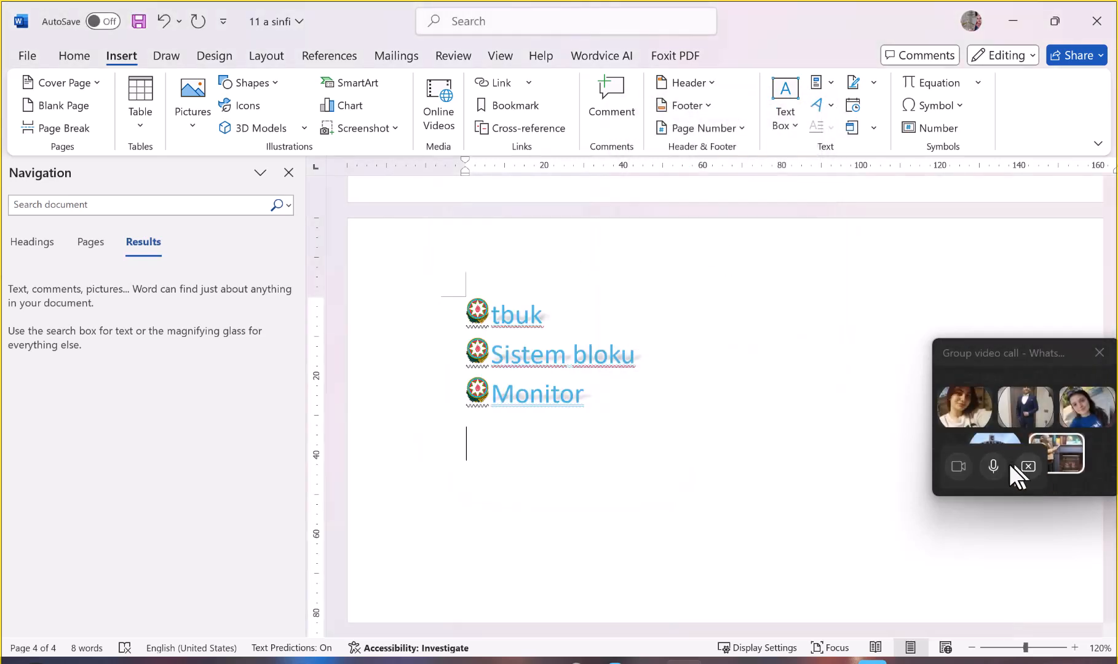
left_click(991, 466)
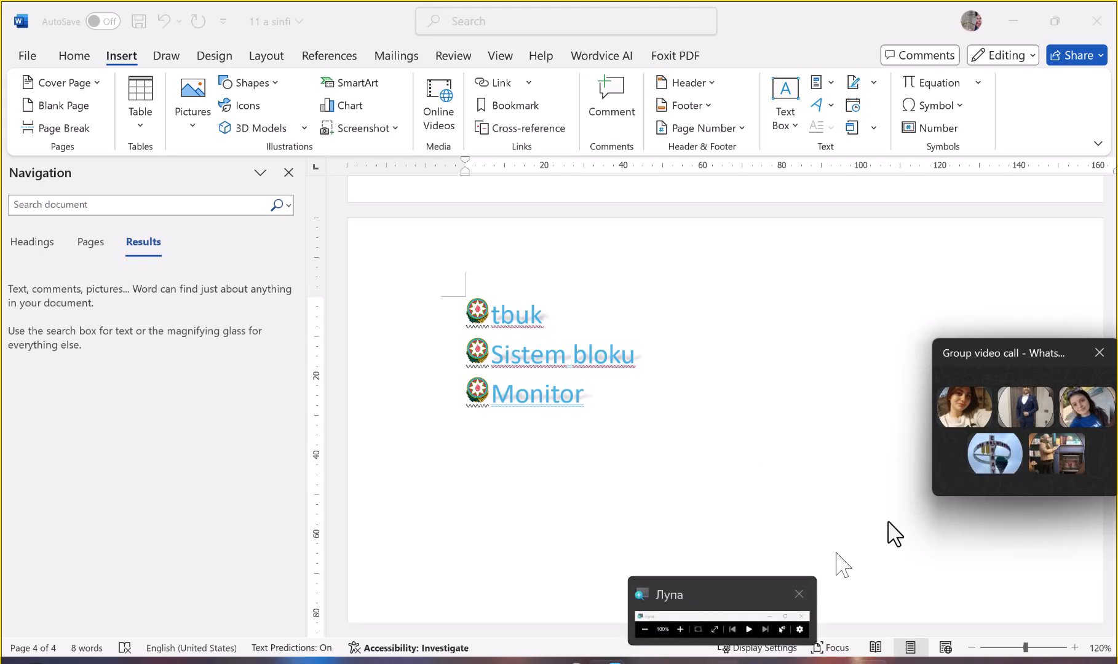
mouse_move(975, 474)
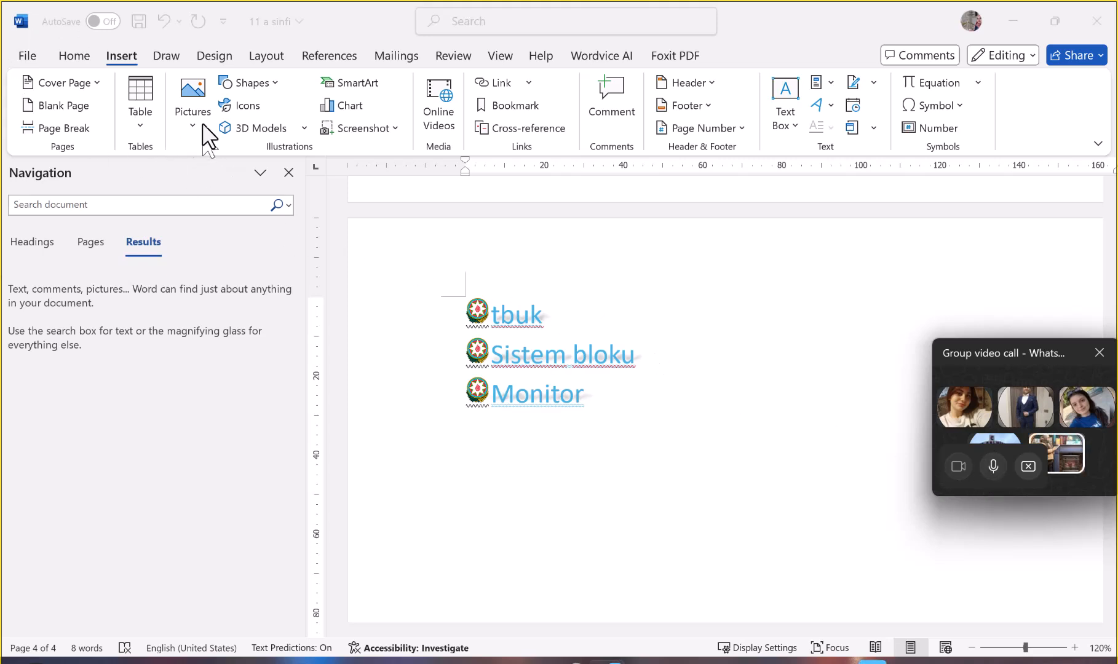
Insert a table with 5 columns and 3 rows on the blank line below the bulleted list
left_click(200, 250)
left_click(142, 107)
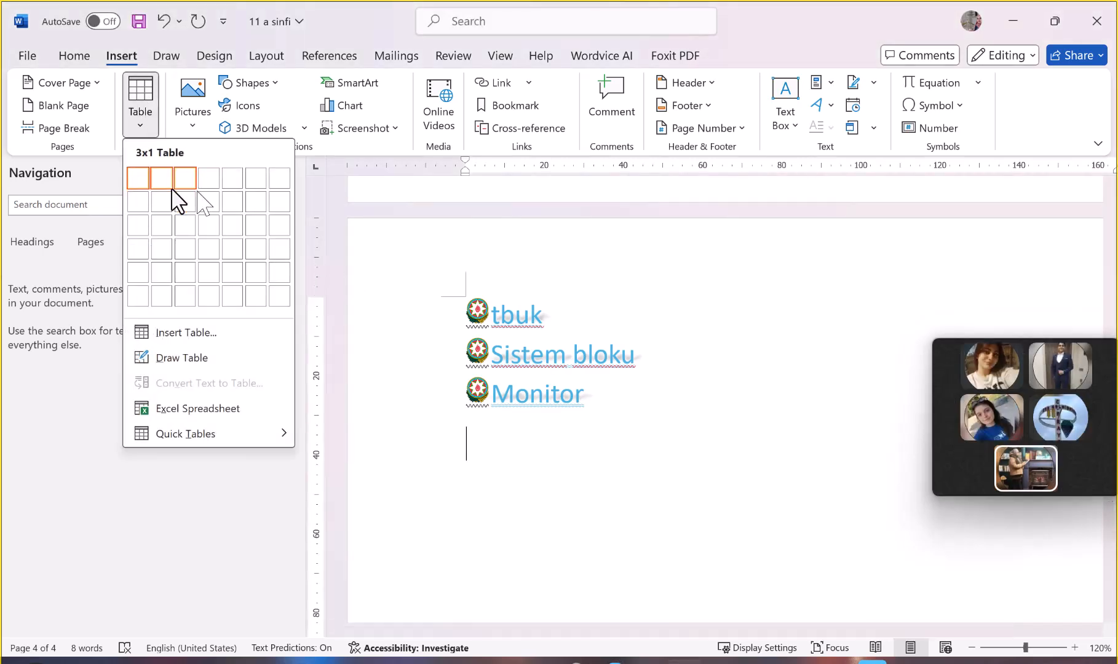
left_click(194, 332)
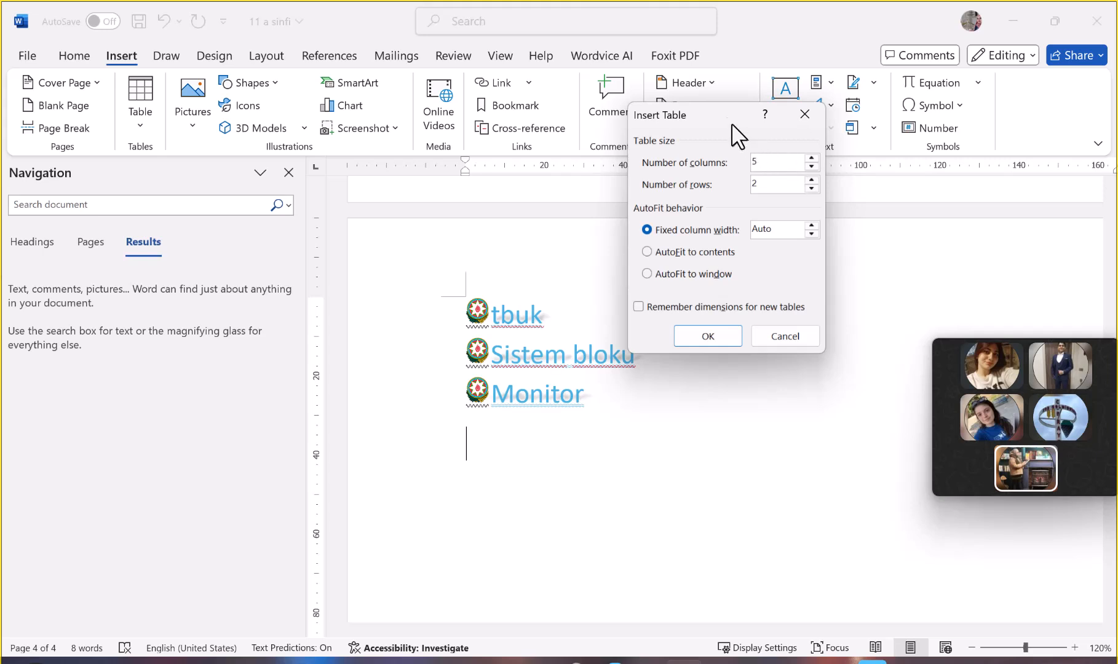
left_click_drag(712, 111, 613, 237)
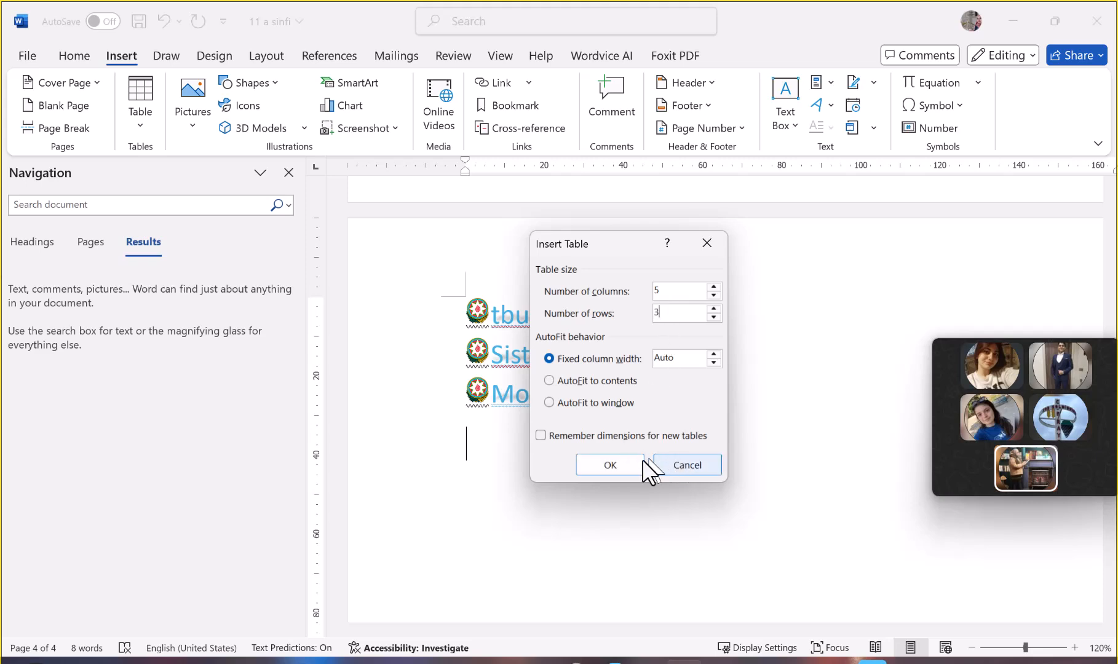
left_click(629, 462)
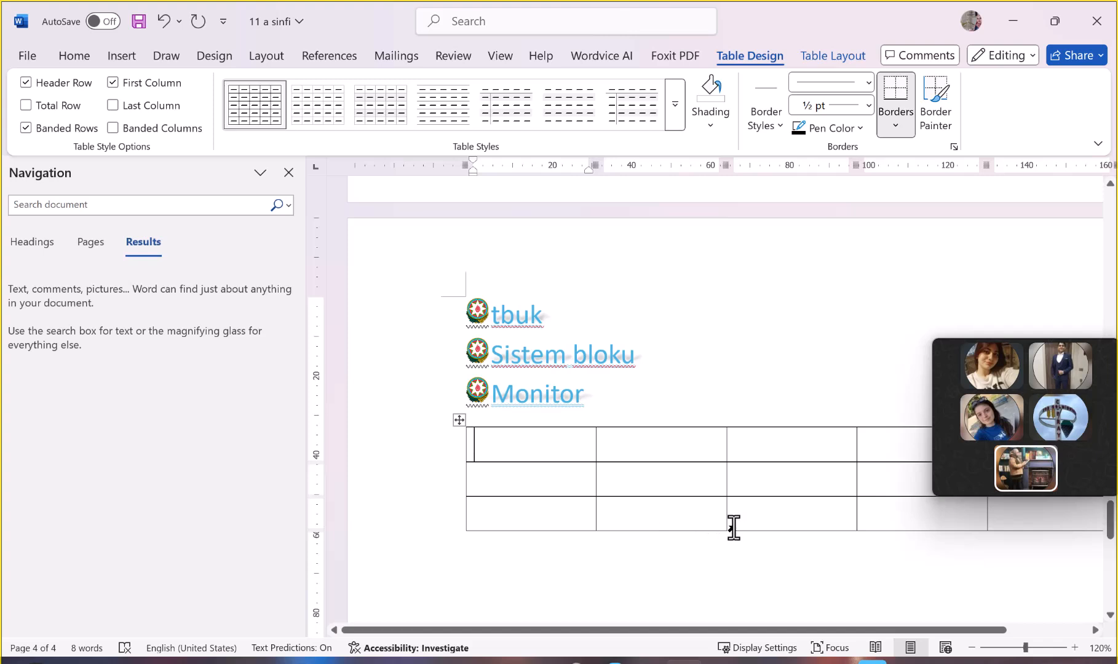
Shade the first cell of the table's top row with the orange theme colour
scroll(716, 439, "right", 2)
scroll(716, 440, "down", 5)
scroll(718, 438, "down", 2)
scroll(718, 437, "up", 3)
scroll(718, 438, "down", 1)
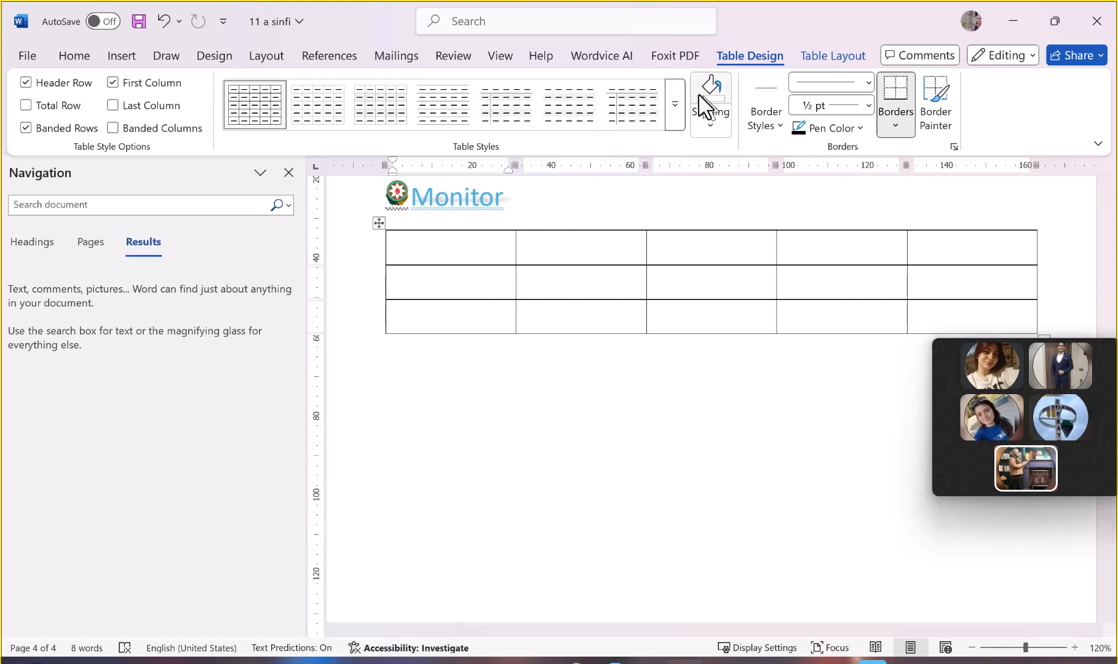
left_click(472, 259)
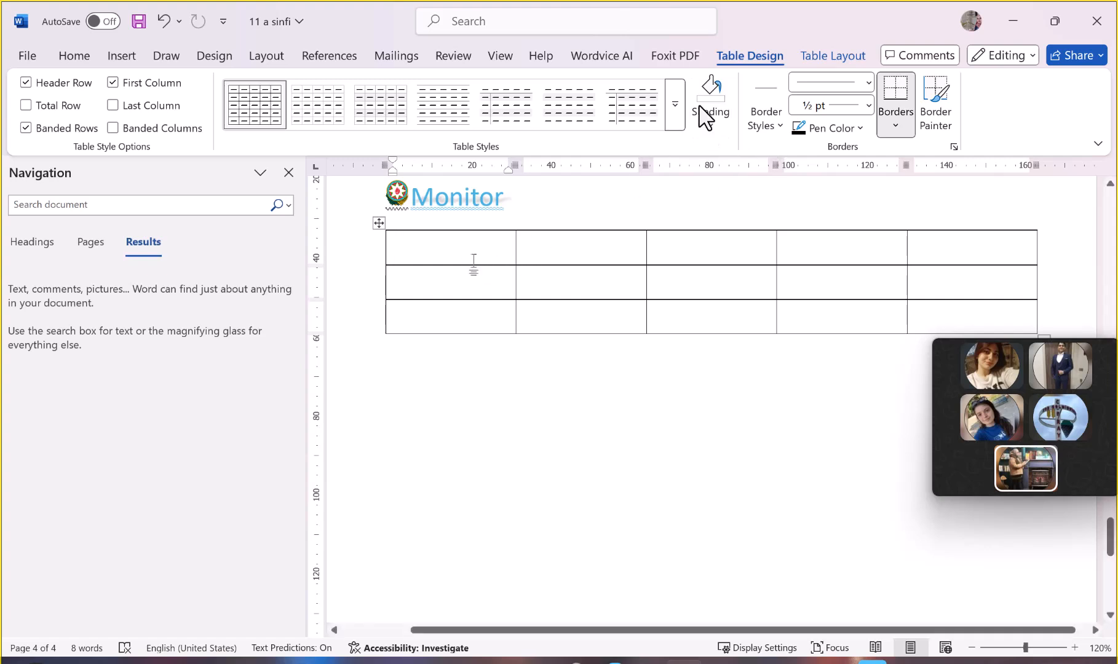
left_click(719, 126)
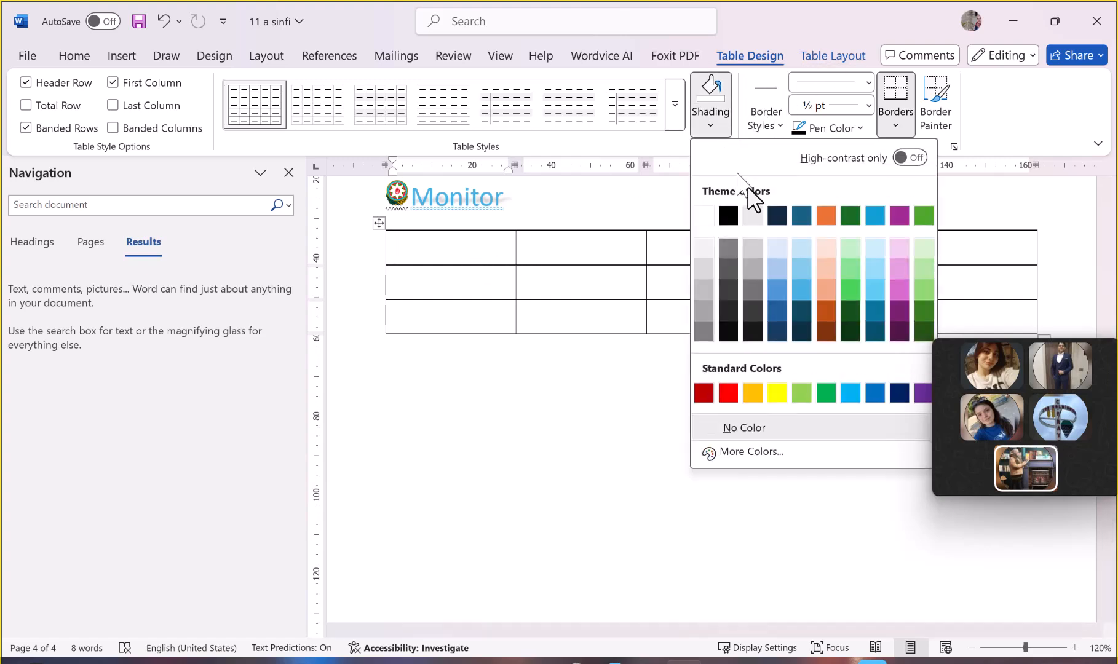
left_click(827, 216)
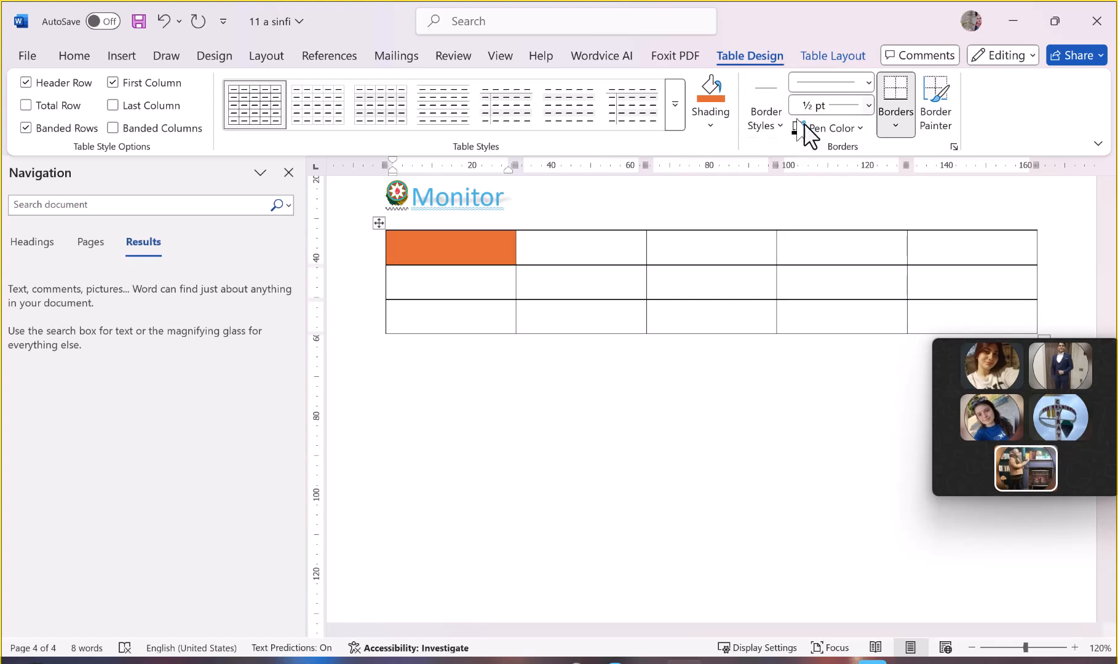
Paint the lower border of the top row's second cell with a 3 pt thin-thick-thin line style
left_click(801, 127)
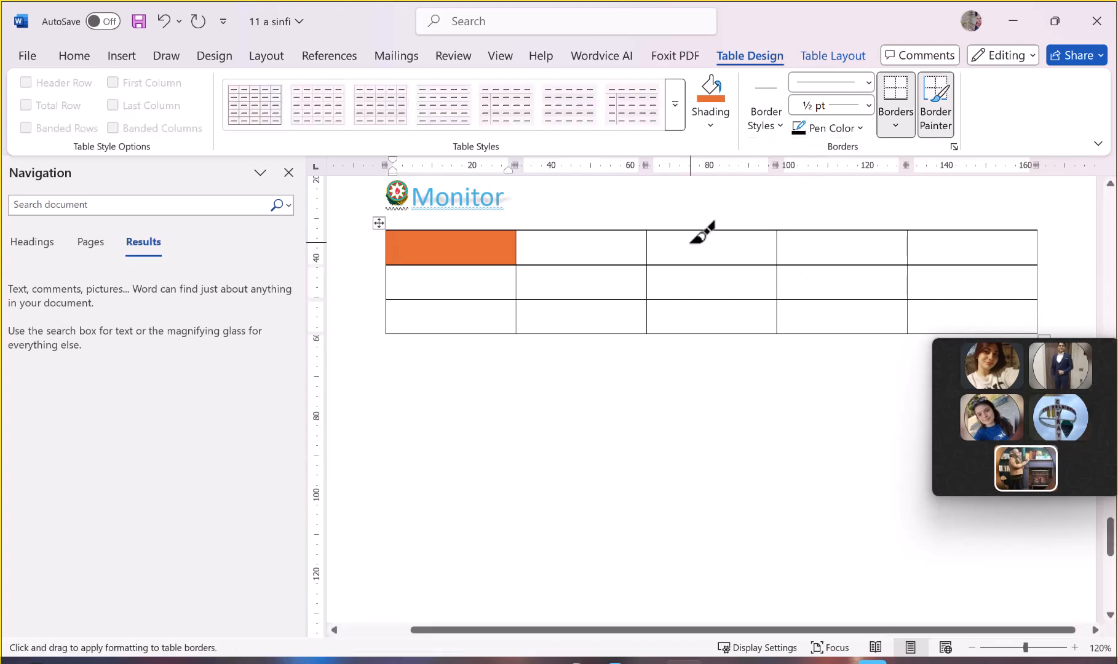
left_click(567, 249)
left_click_drag(553, 264, 657, 264)
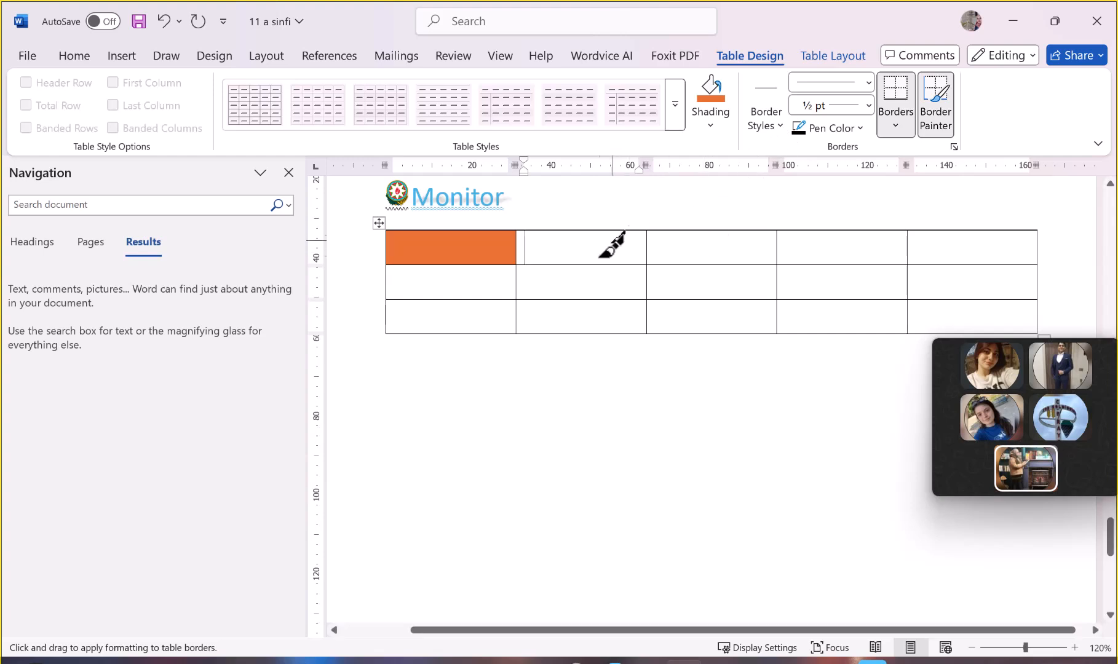
left_click(861, 86)
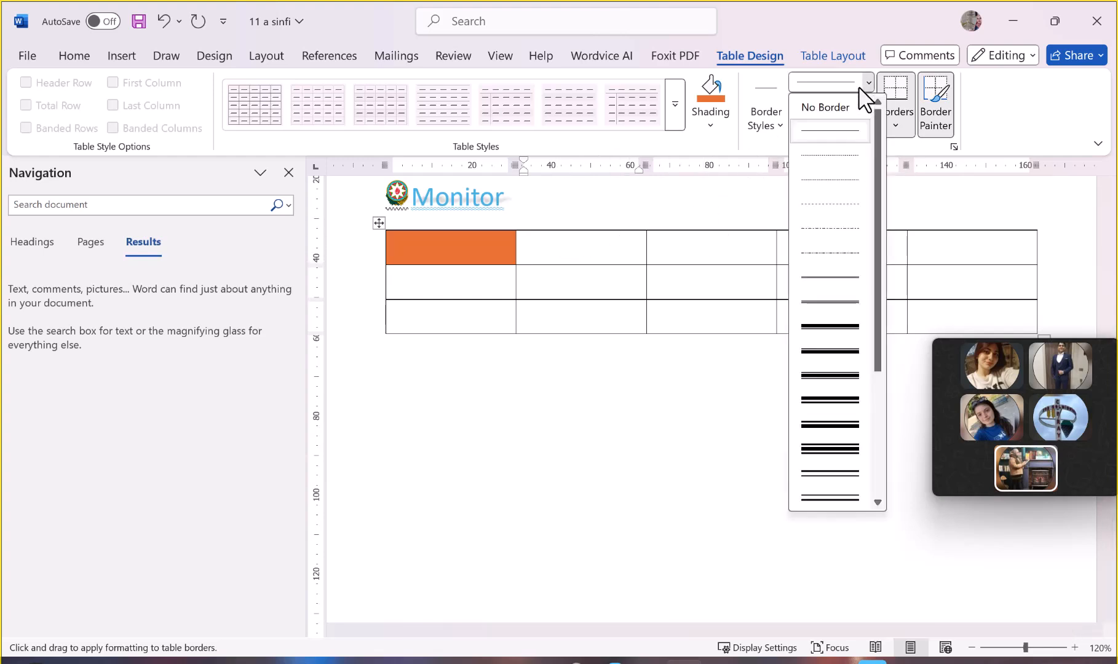
left_click(830, 375)
left_click_drag(561, 263, 639, 259)
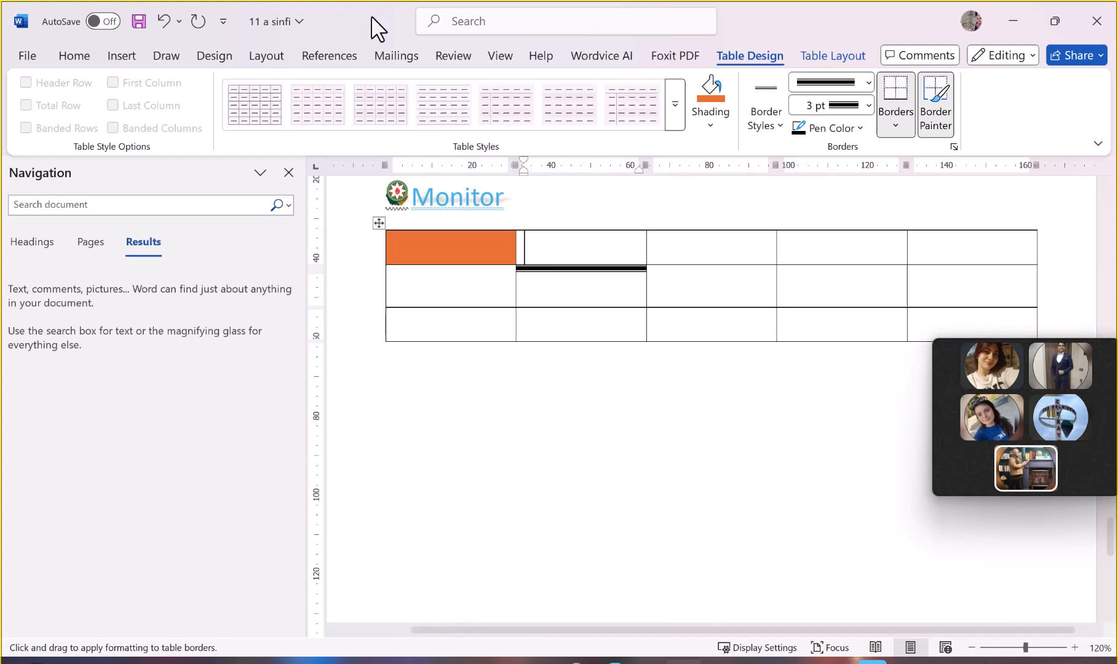
Split the second cell of the table's top row into 2 columns and 1 row
left_click(833, 55)
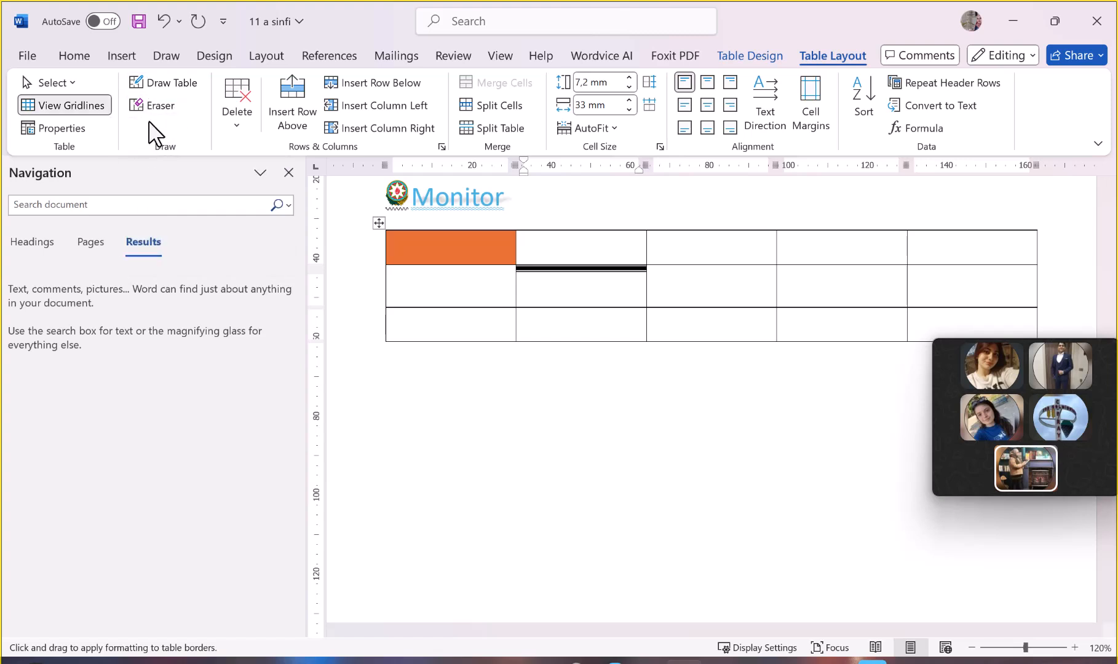
left_click(249, 132)
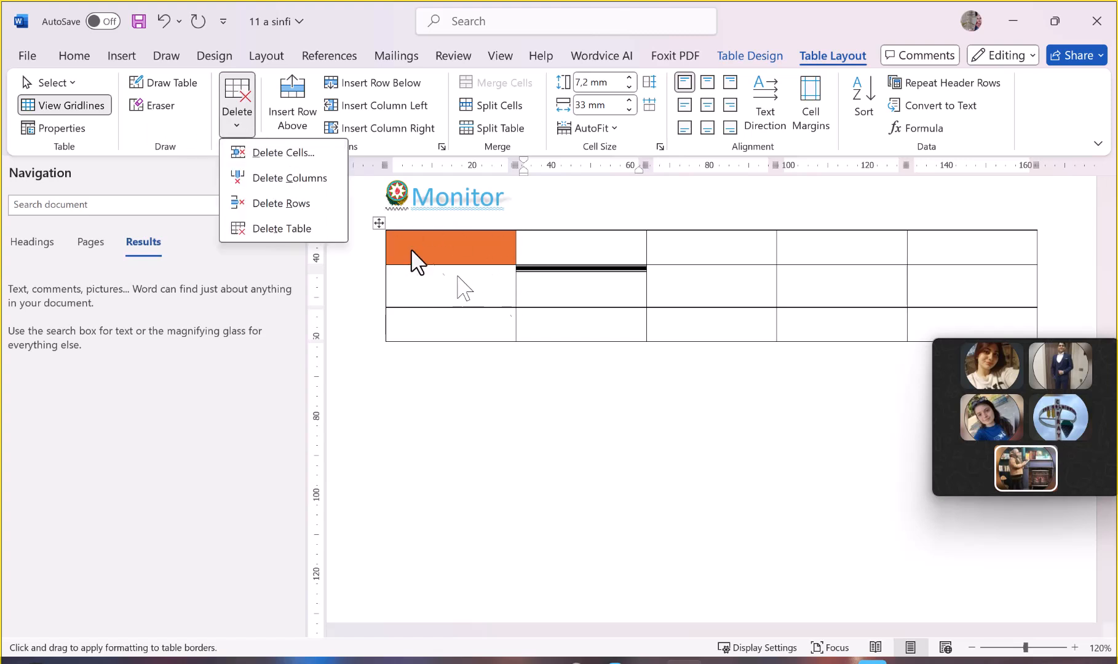
left_click(736, 271)
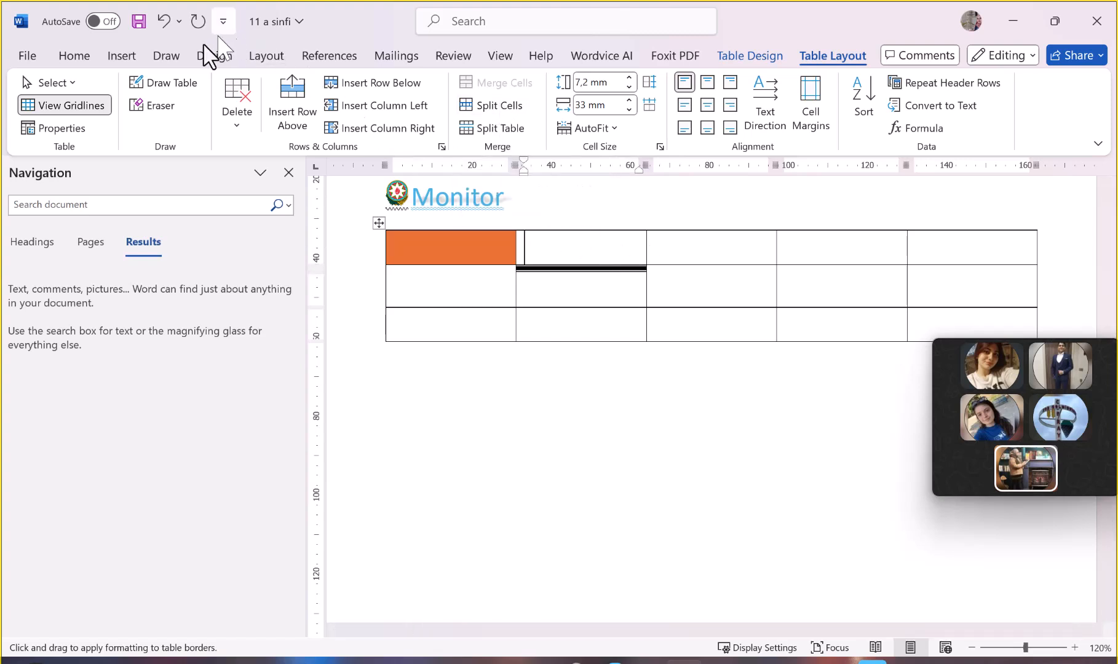
left_click(480, 106)
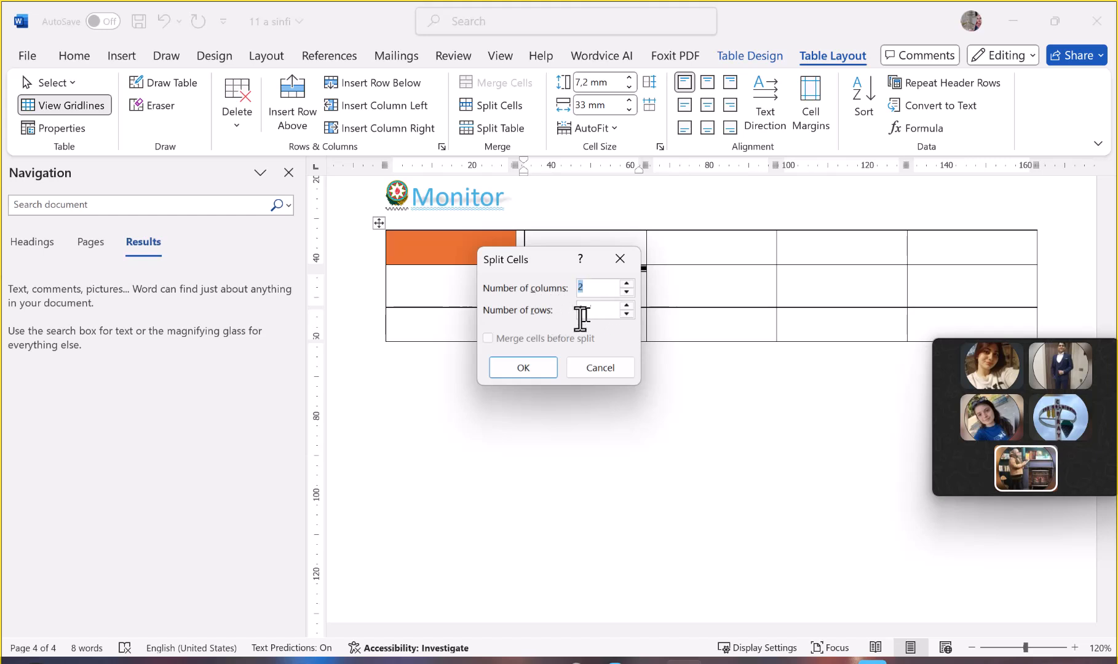
left_click(514, 372)
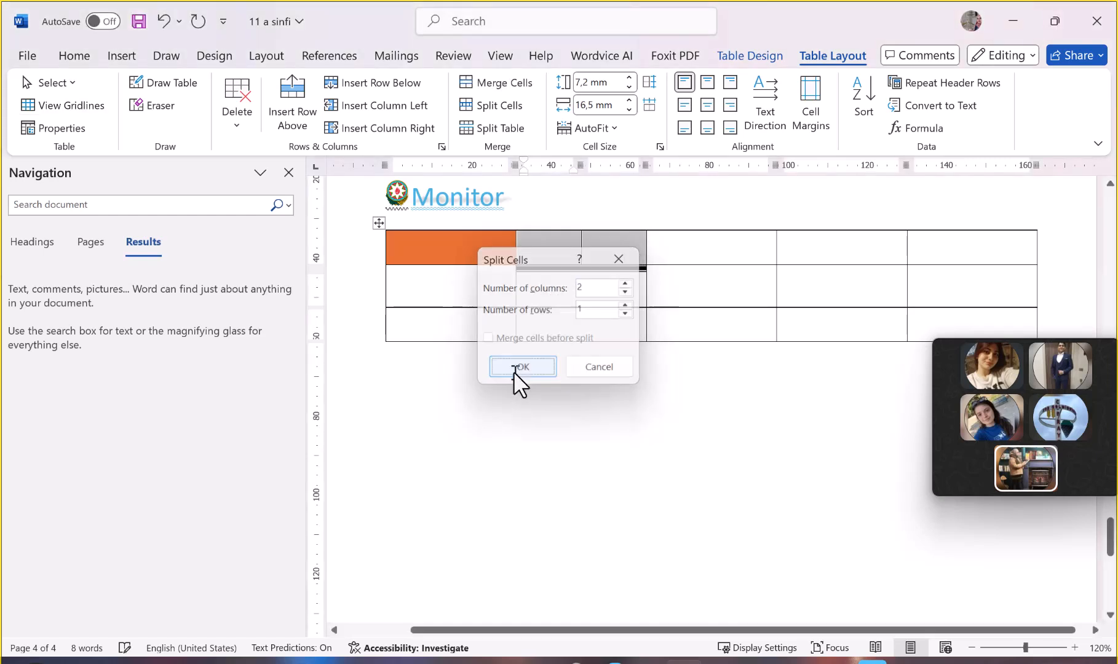
Merge the two narrow cells beside the orange cell back into a single cell
left_click(616, 246)
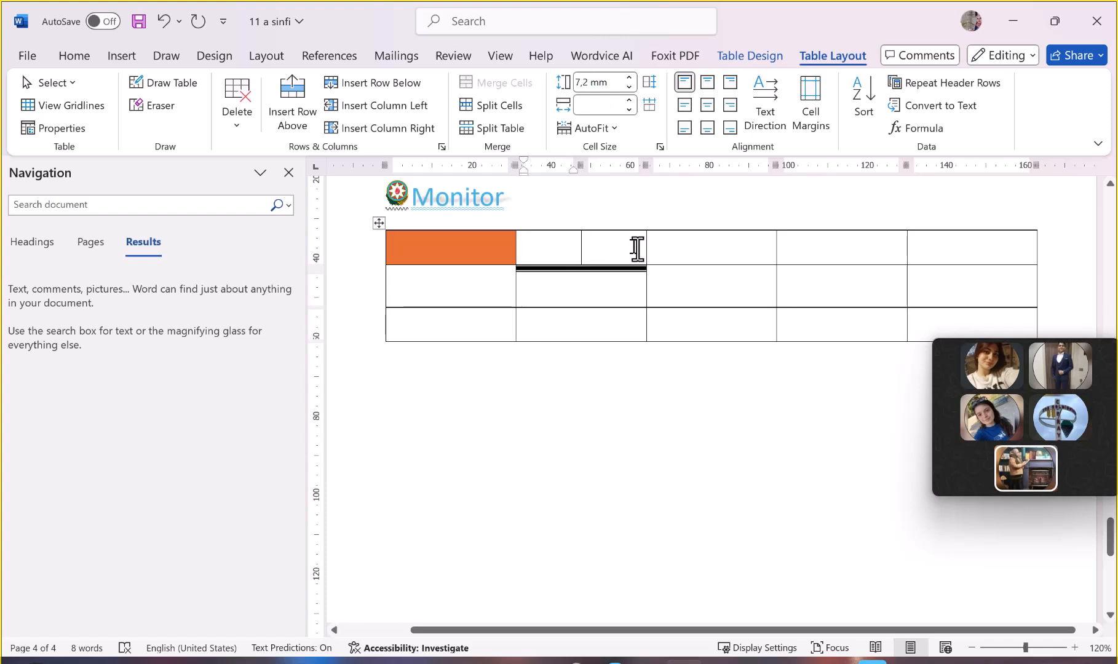
left_click(686, 243)
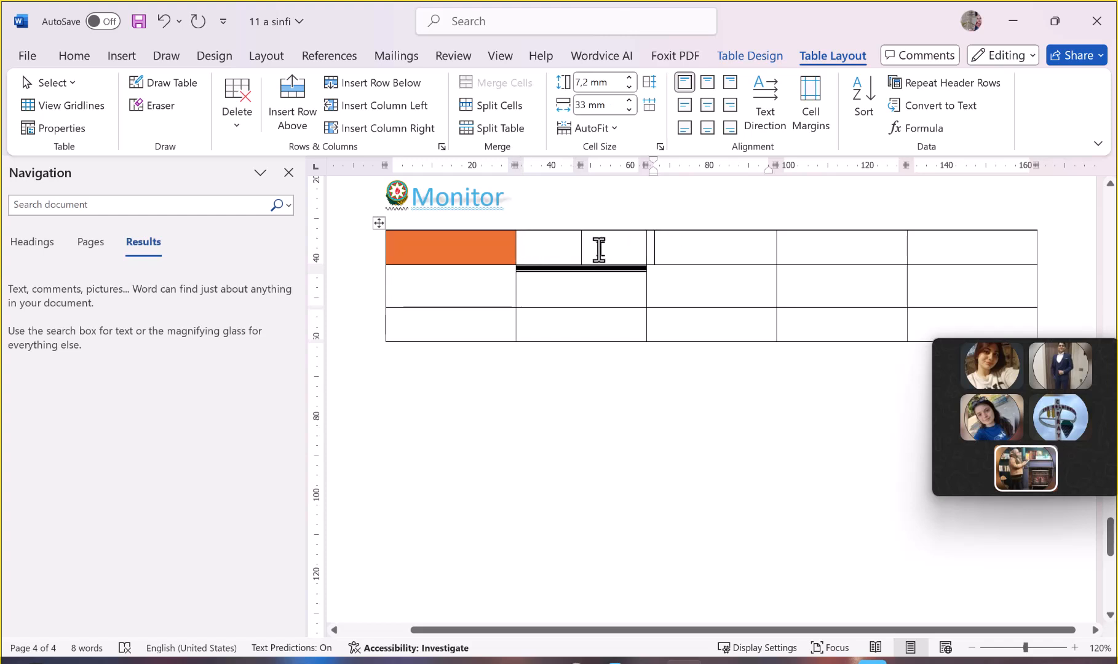
left_click_drag(575, 246, 598, 245)
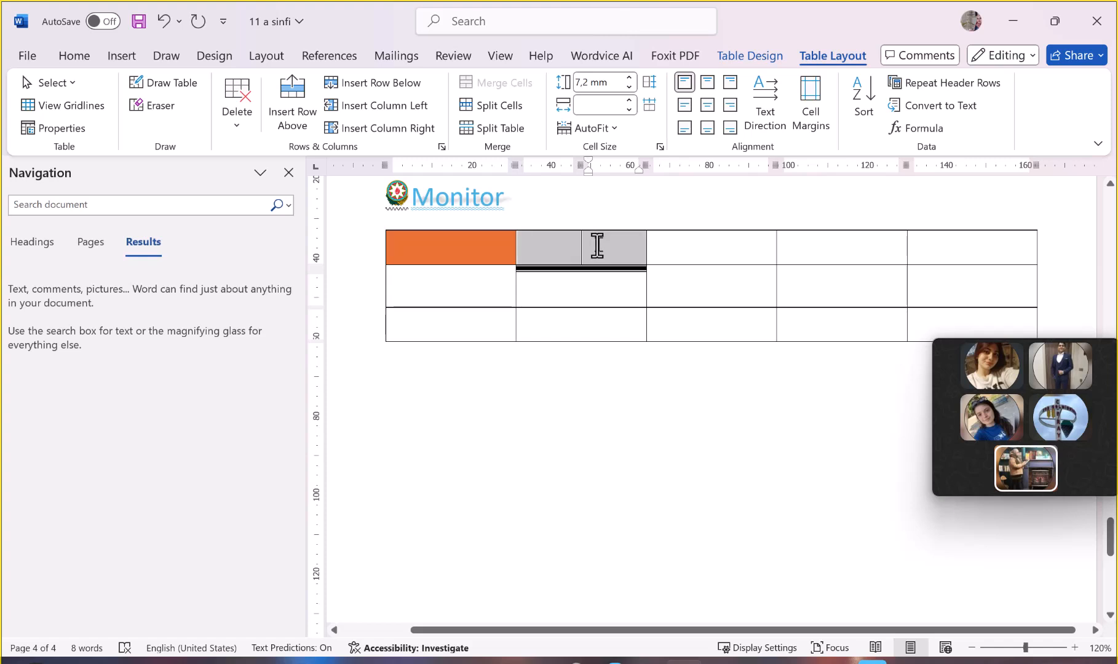
left_click(474, 87)
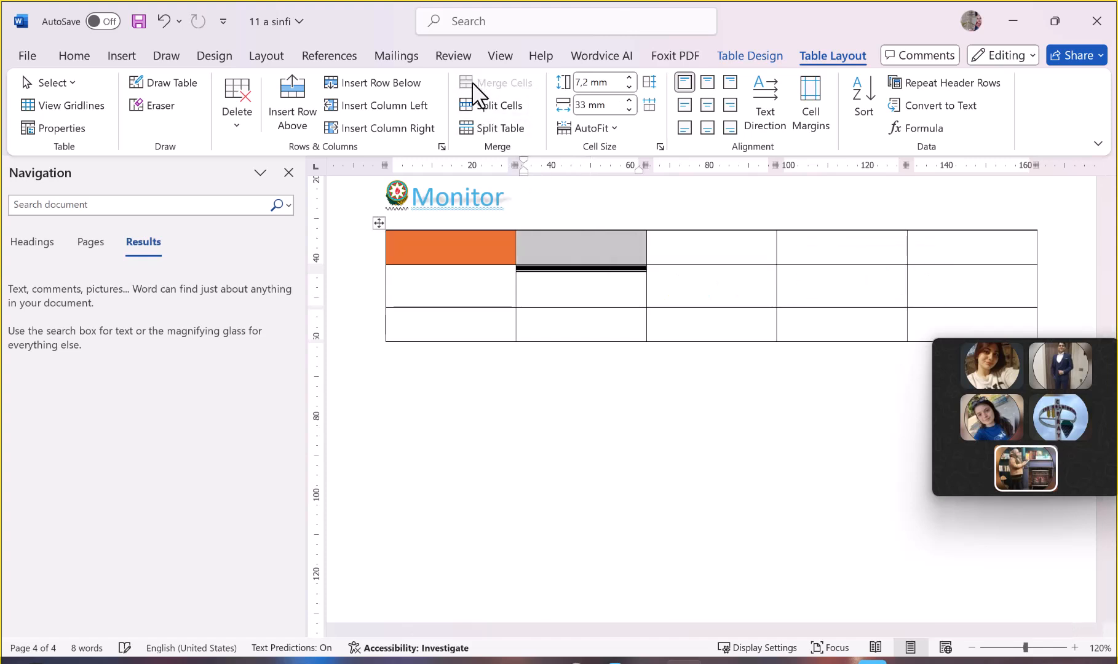
Split the second cell of the table's top row into 3 columns and 2 rows
left_click(589, 249)
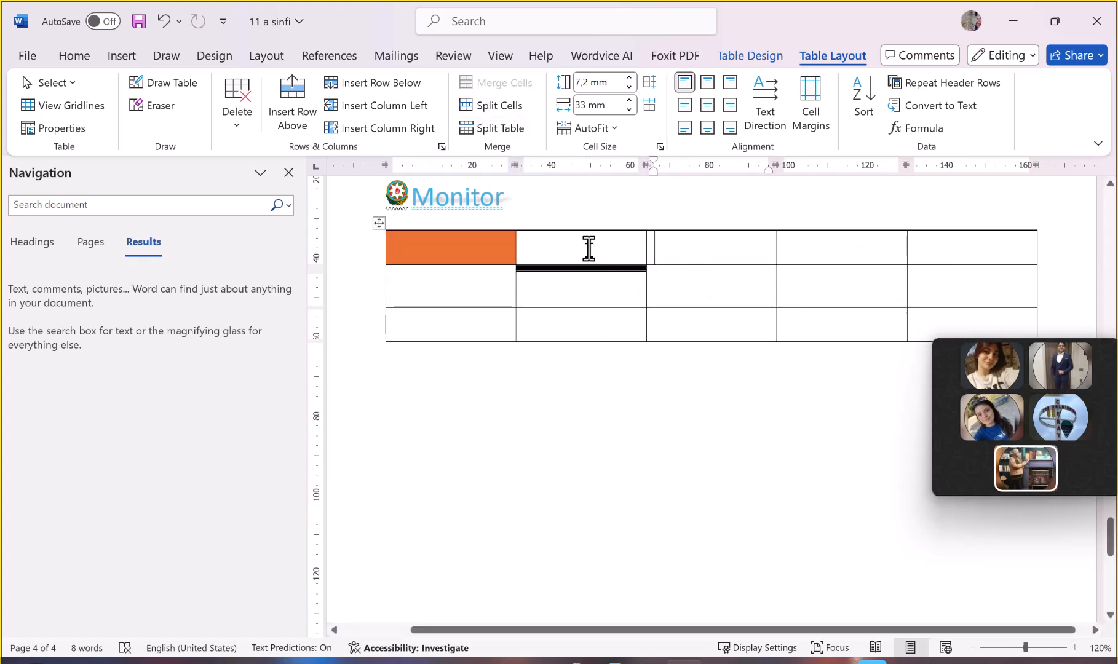
left_click(498, 106)
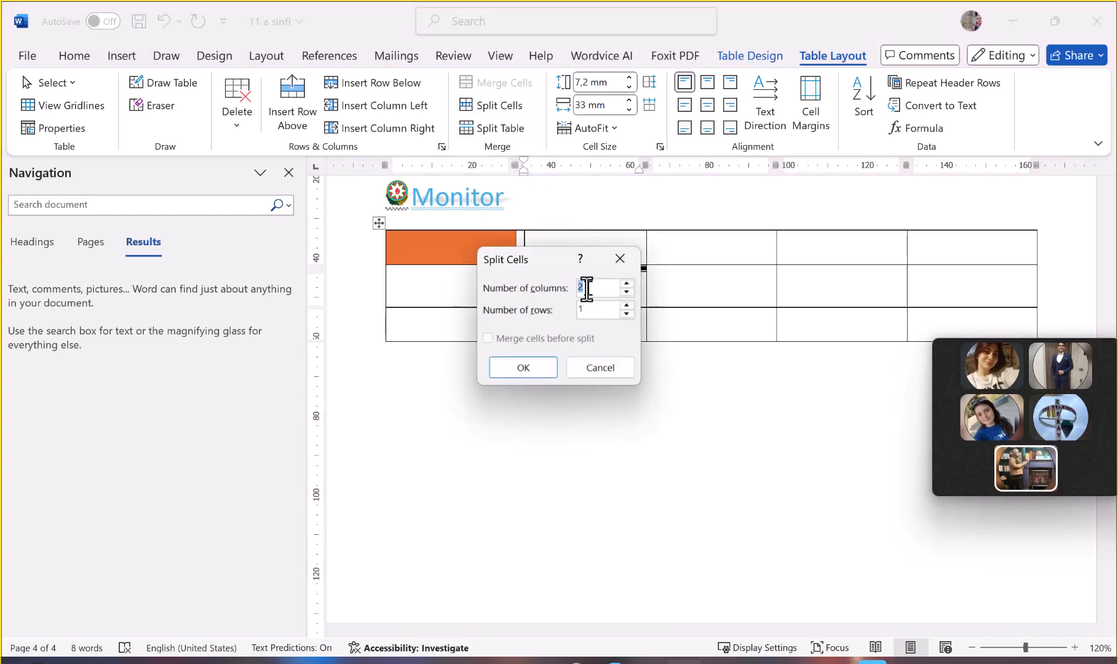
left_click(626, 284)
left_click(626, 306)
left_click(522, 365)
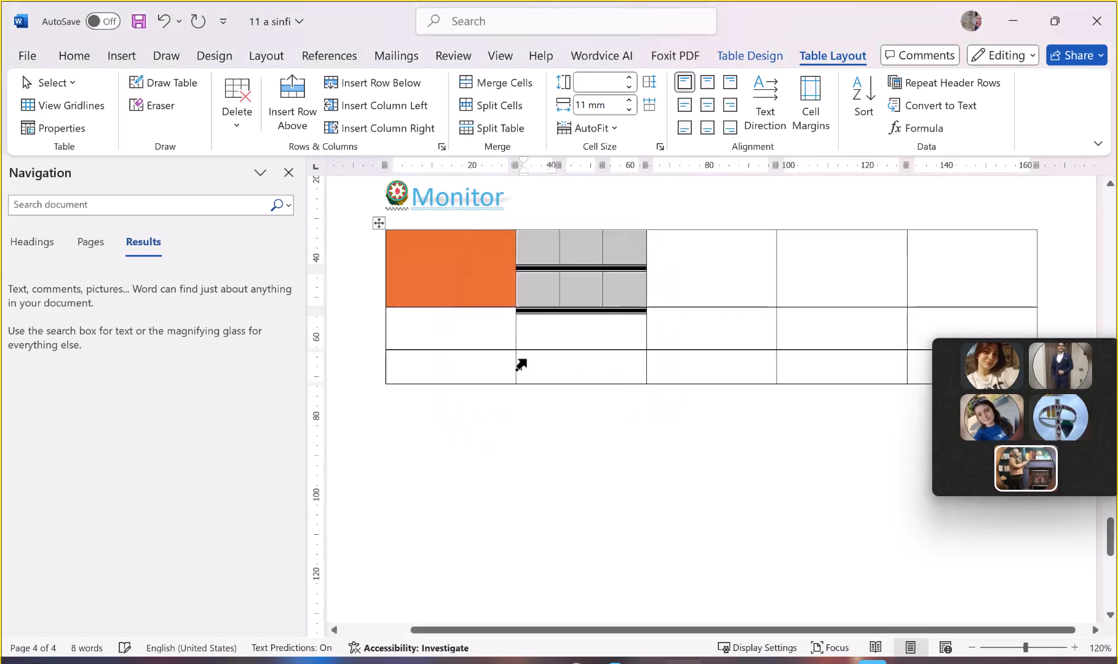
left_click(677, 284)
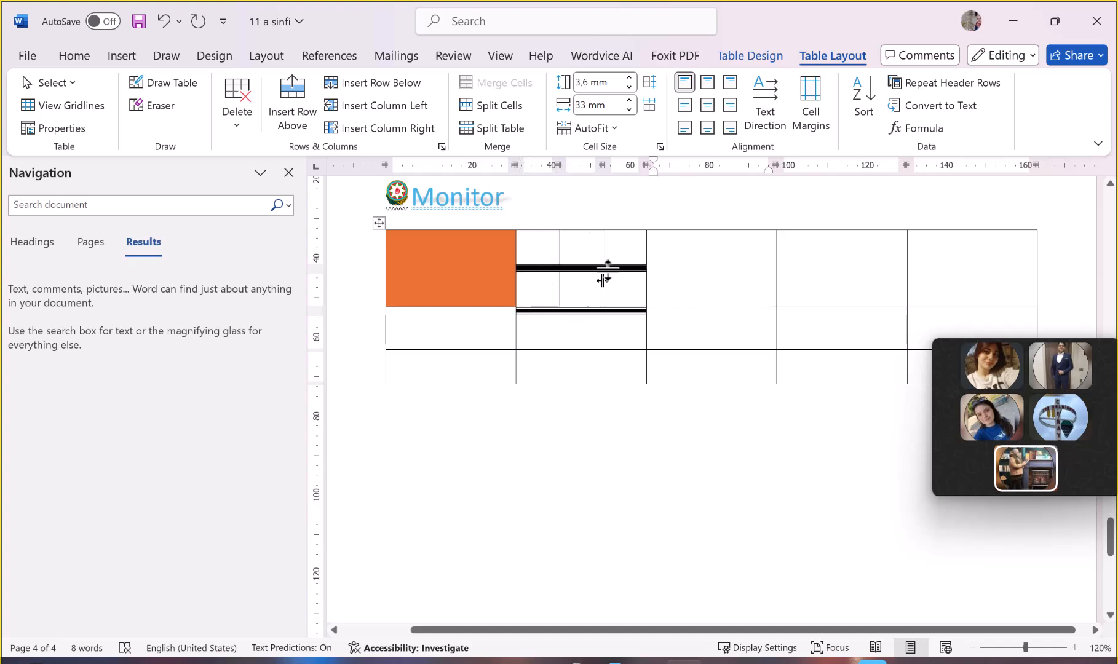
Enter the text SALAM in the orange cell of the table's top row
left_click_drag(489, 282, 953, 257)
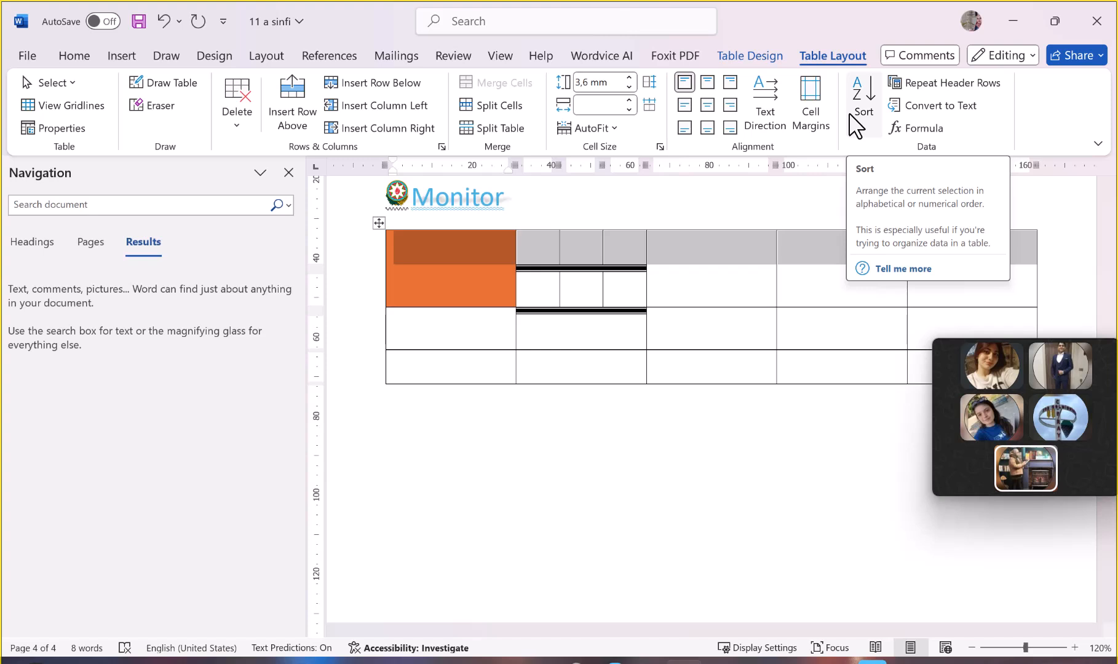
left_click(437, 290)
type("SALAM")
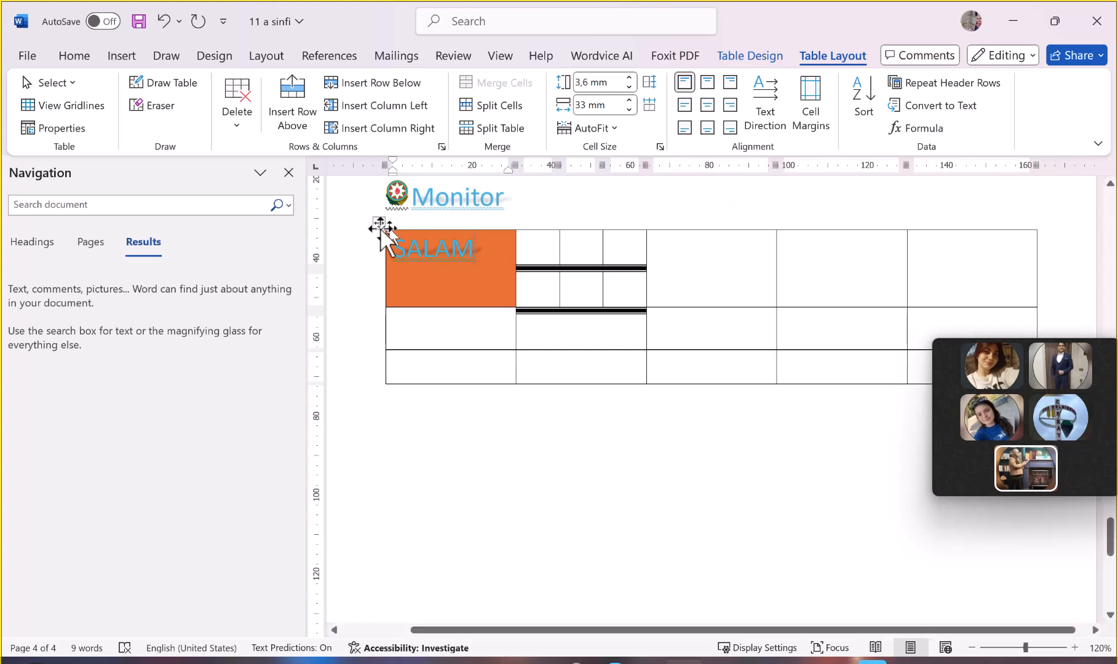
Review the available picture sources and look through all categories of the Shapes gallery
left_click(117, 54)
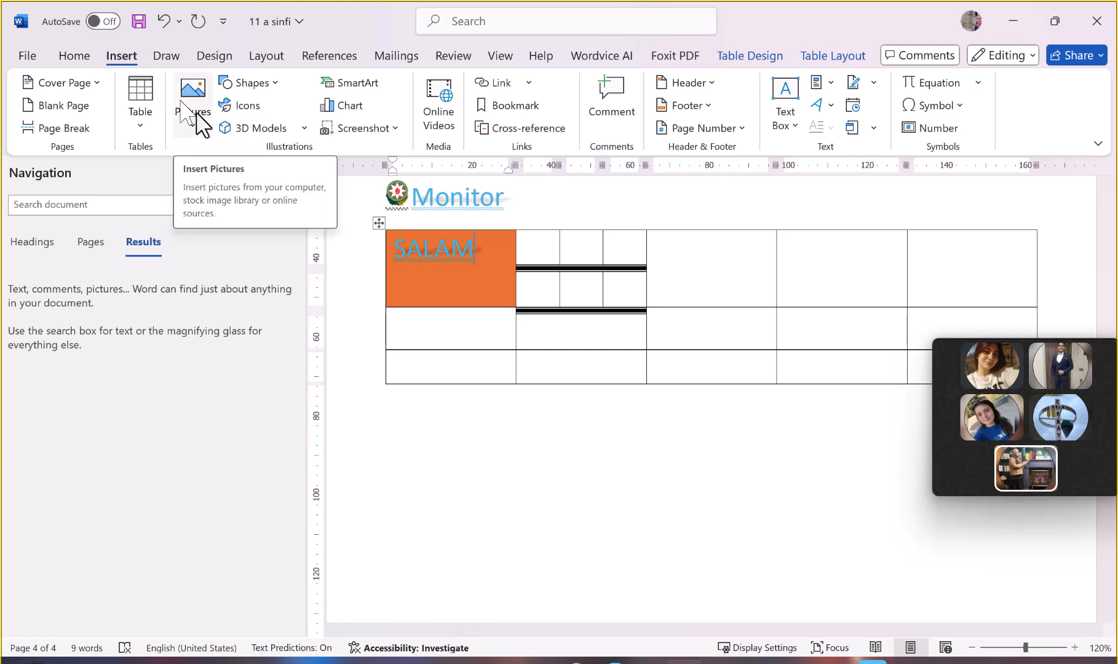
left_click(194, 130)
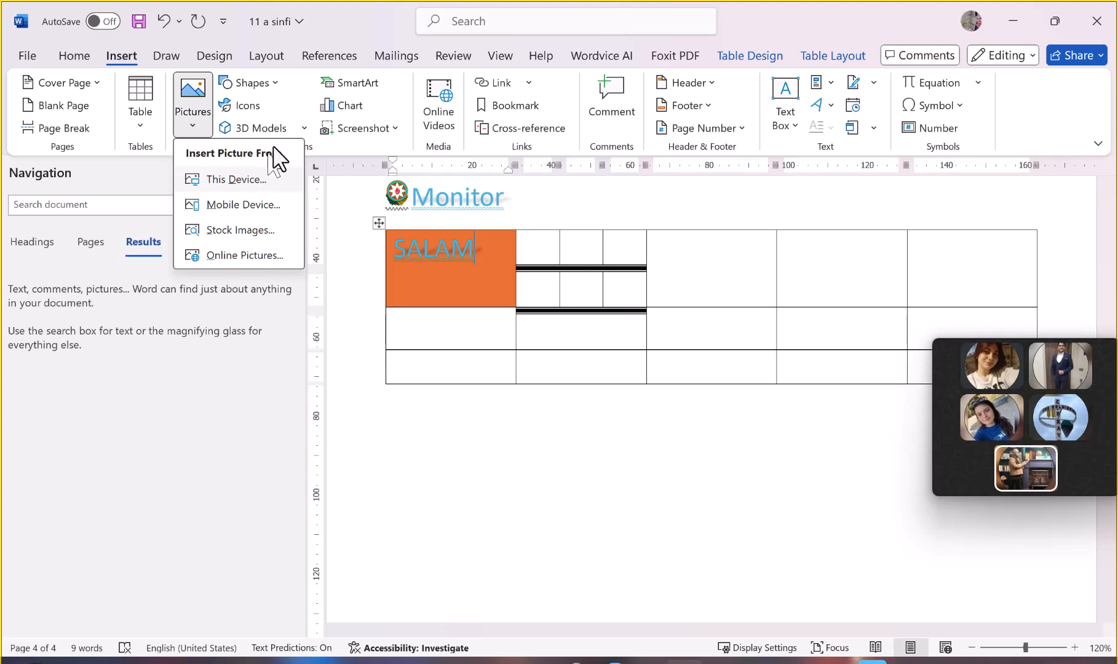
left_click(262, 94)
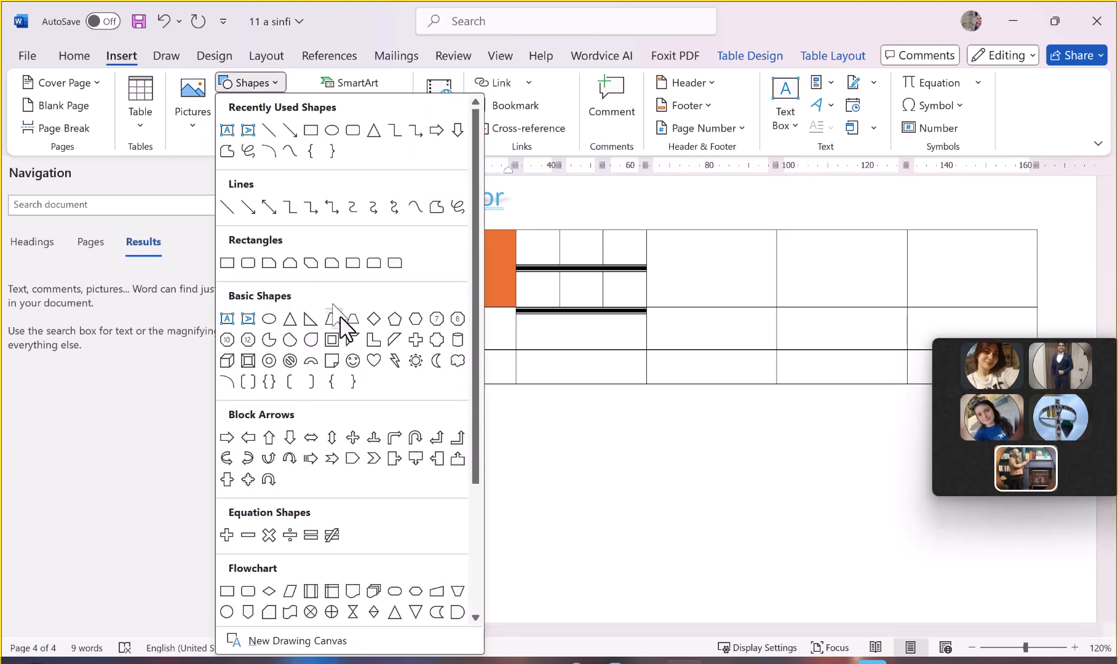
scroll(377, 558, "down", 3)
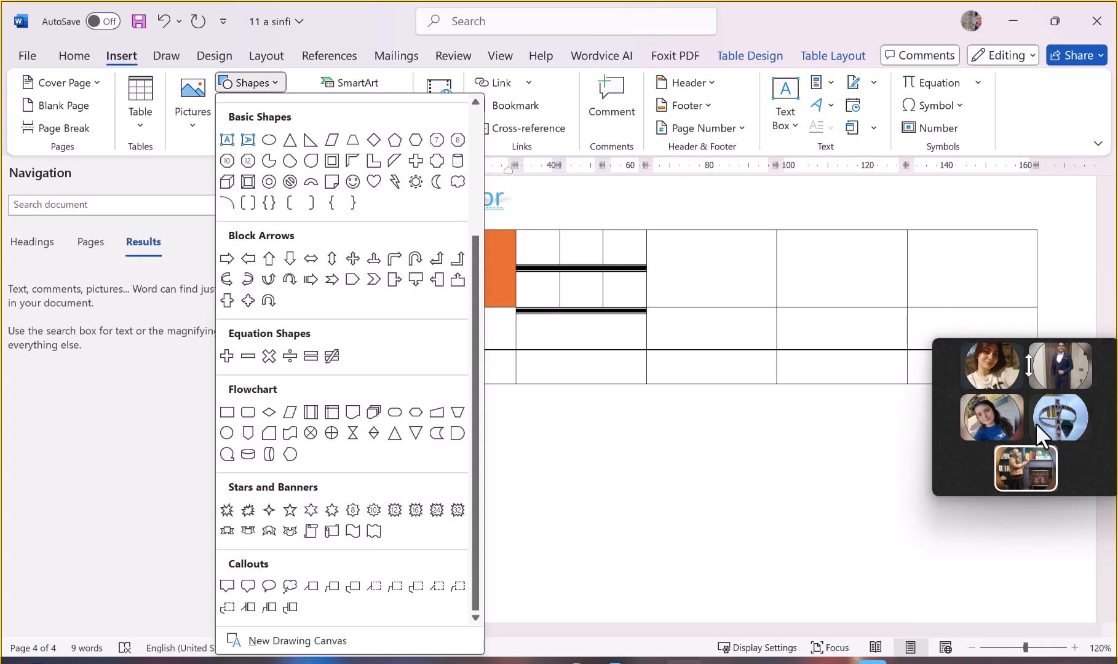
mouse_move(1018, 452)
left_click(993, 466)
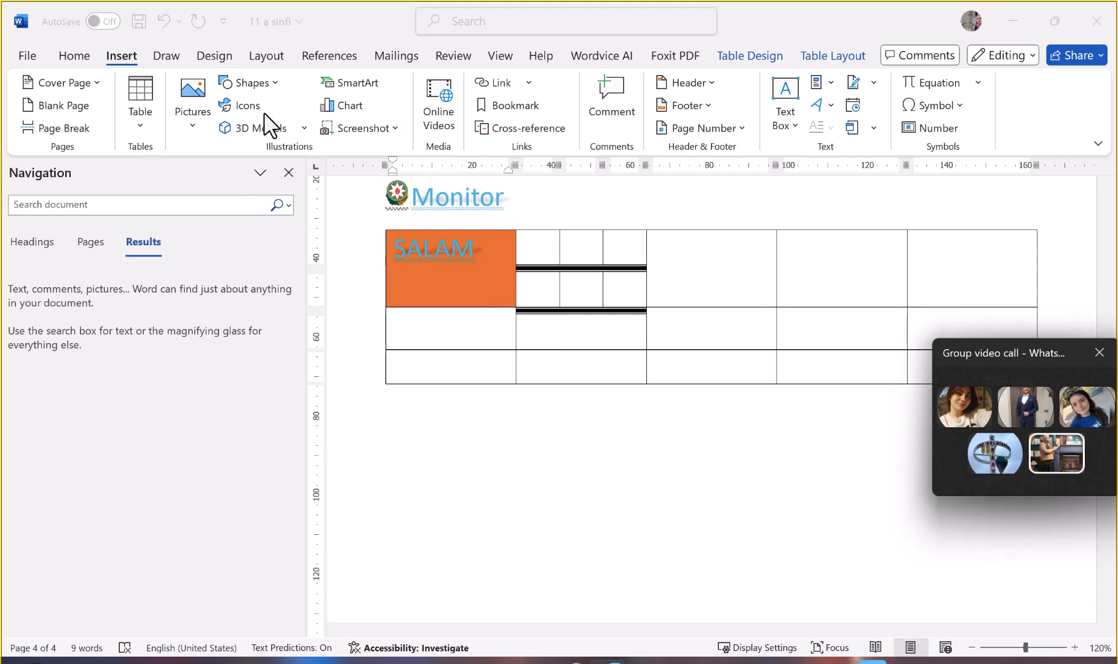
left_click(264, 85)
scroll(385, 564, "up", 3)
scroll(385, 565, "down", 3)
scroll(385, 564, "up", 3)
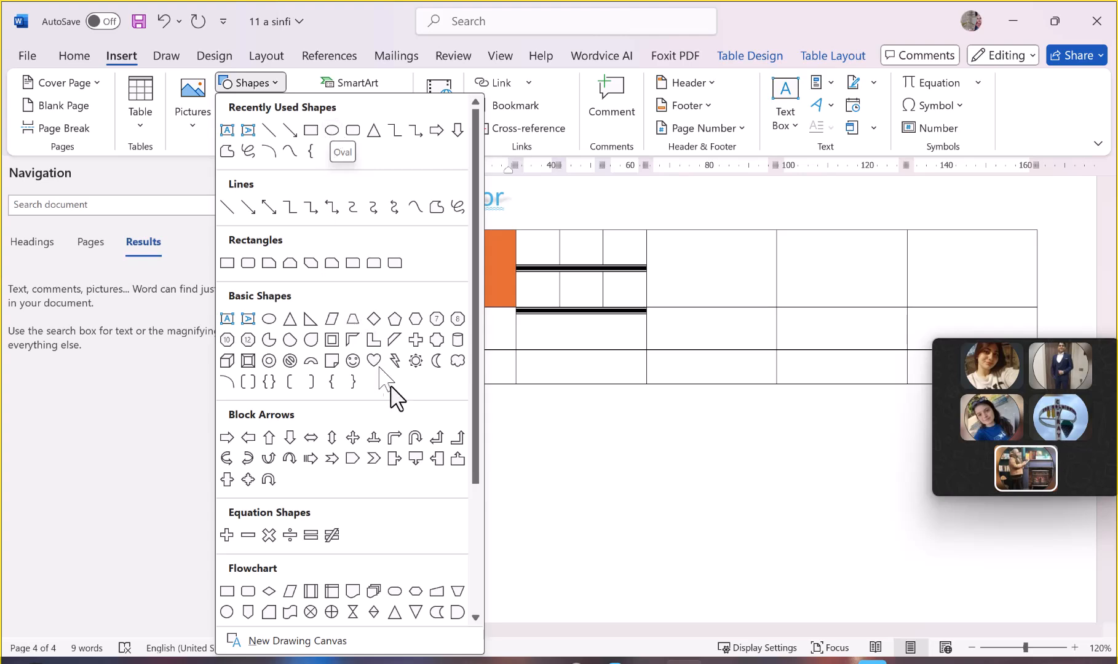
scroll(319, 544, "down", 3)
scroll(319, 543, "up", 3)
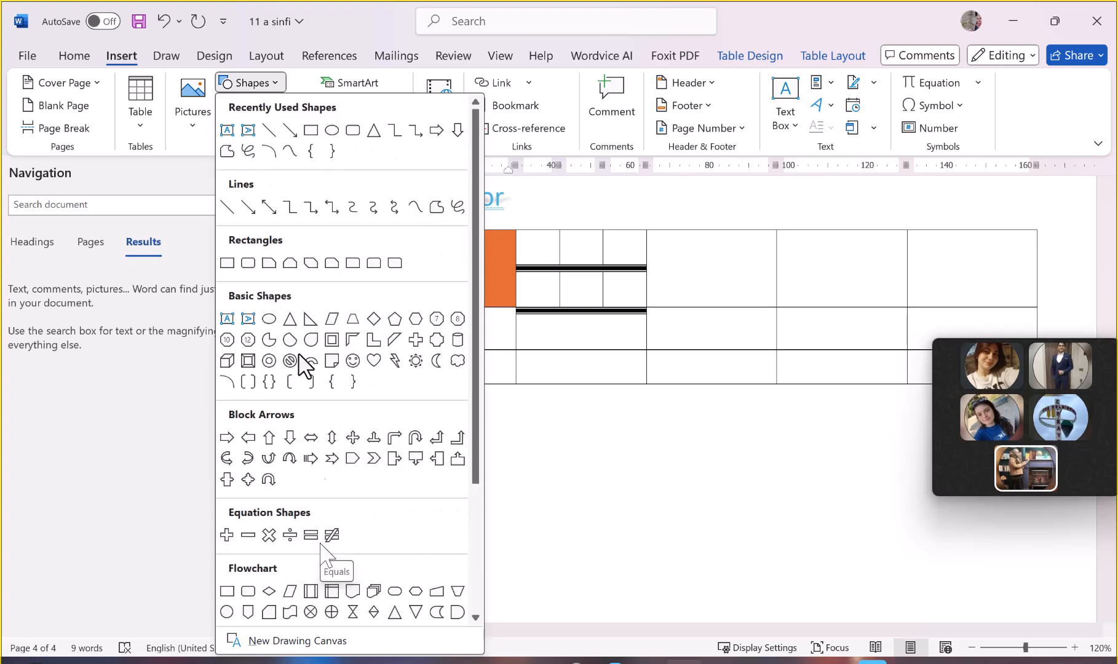
left_click(262, 80)
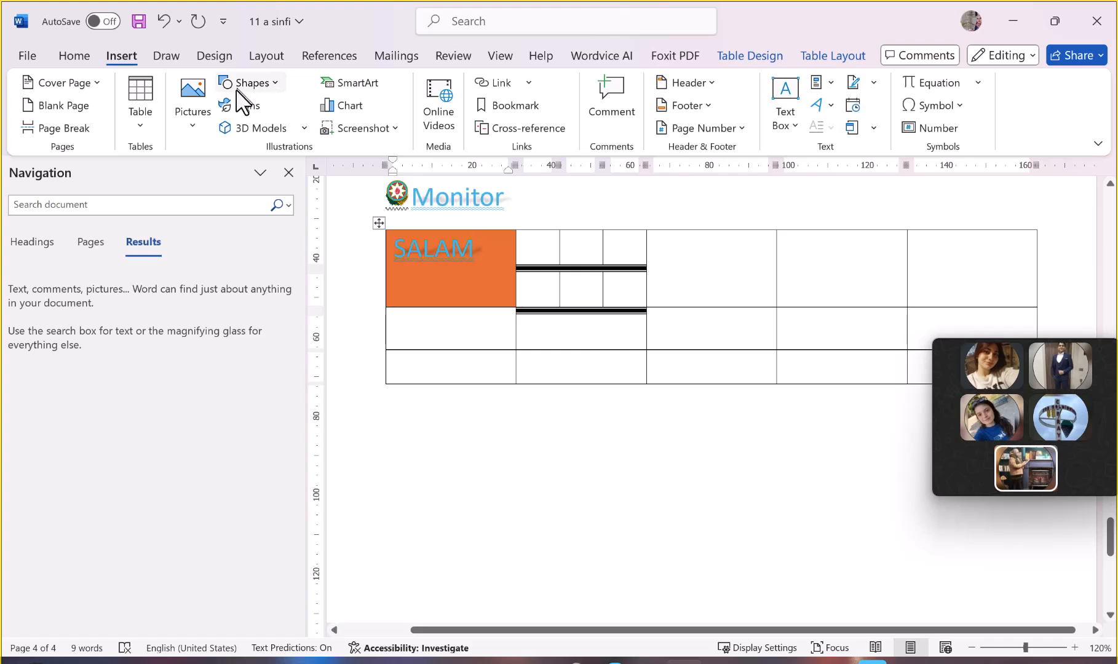
Browse the stock library's icons, illustrations, stickers, cutout people, cartoon people and images without inserting anything
left_click(236, 105)
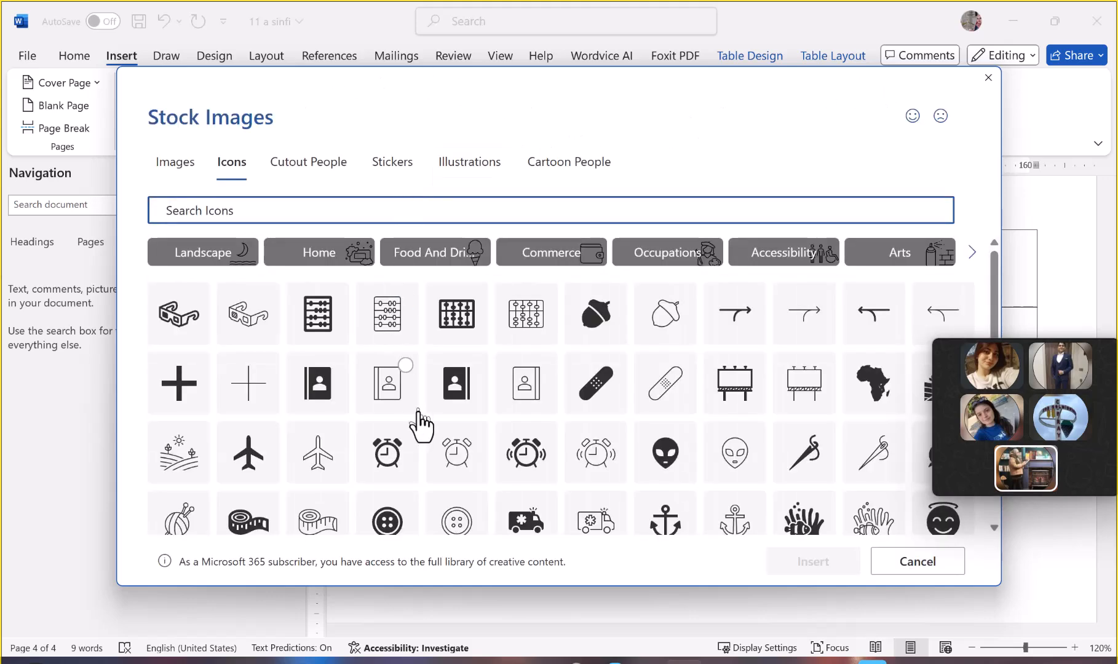
scroll(437, 479, "down", 15)
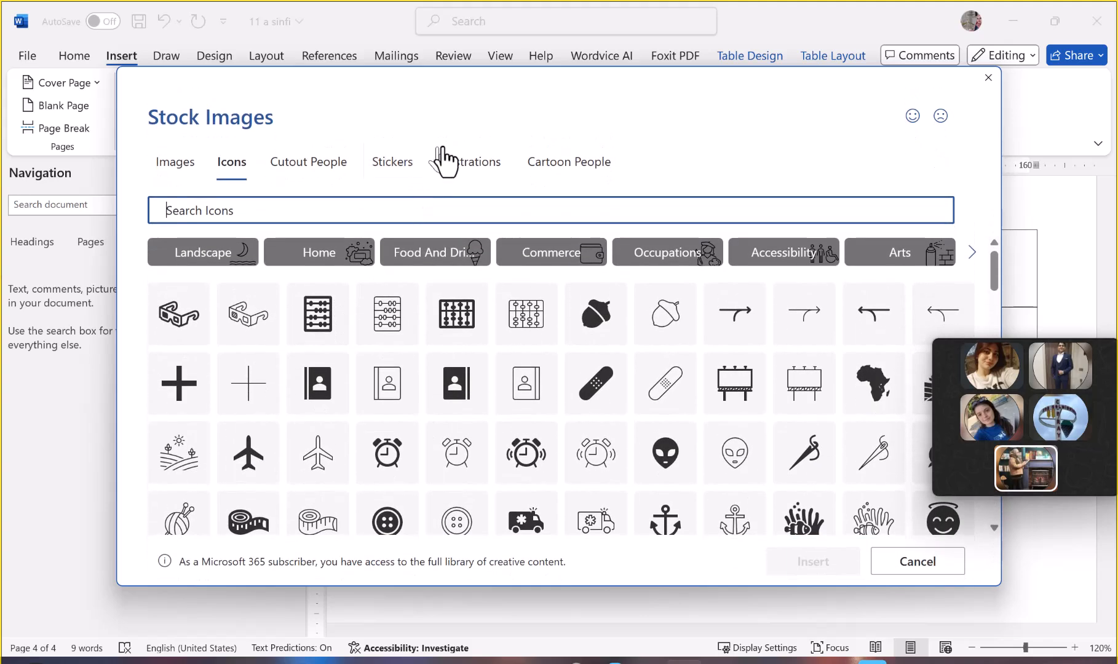
left_click(464, 167)
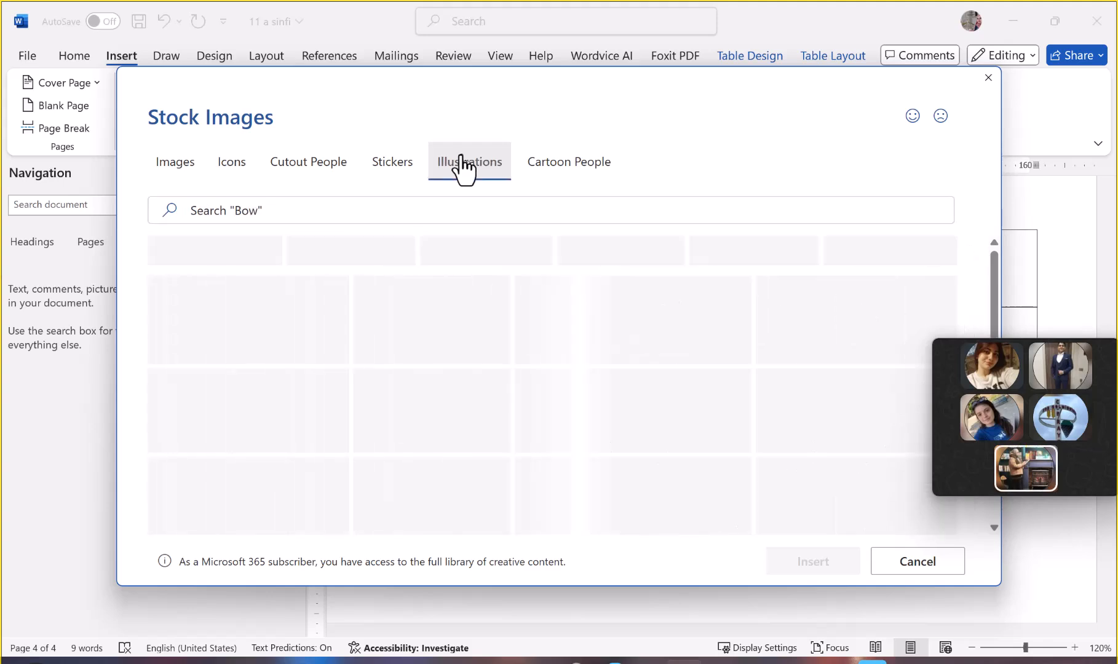
left_click(379, 161)
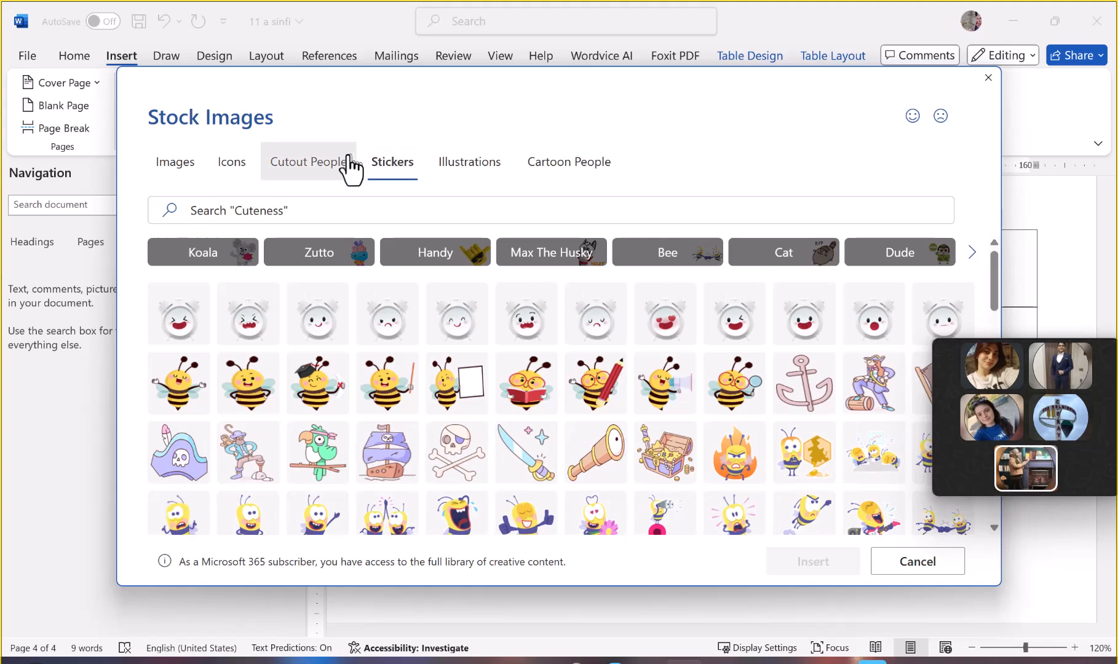
left_click(345, 163)
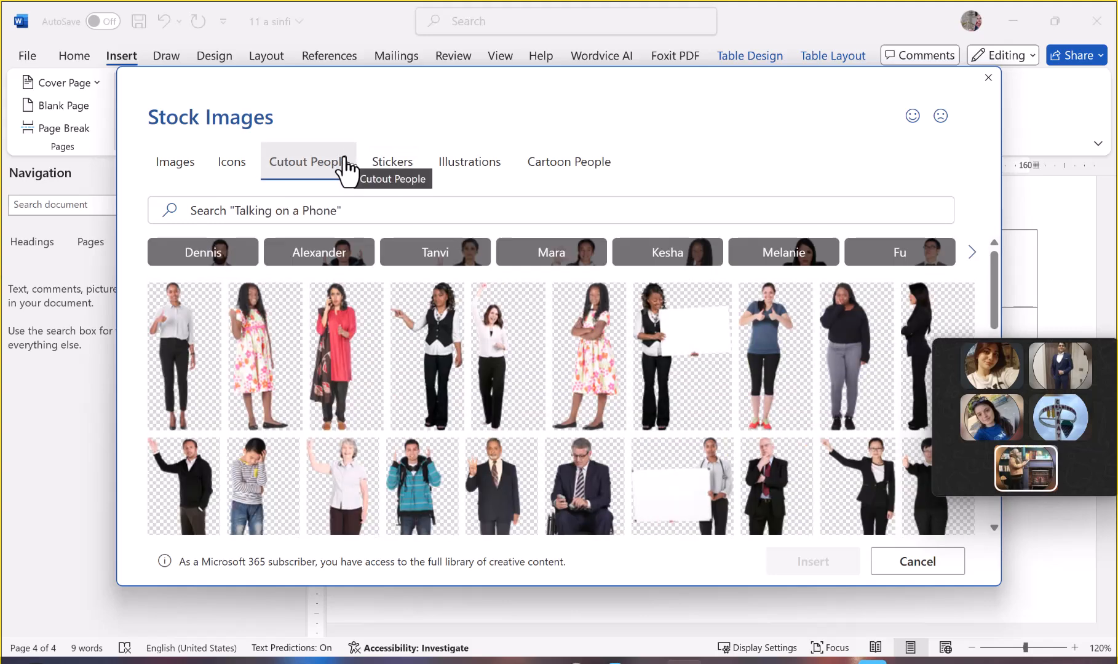
left_click(552, 165)
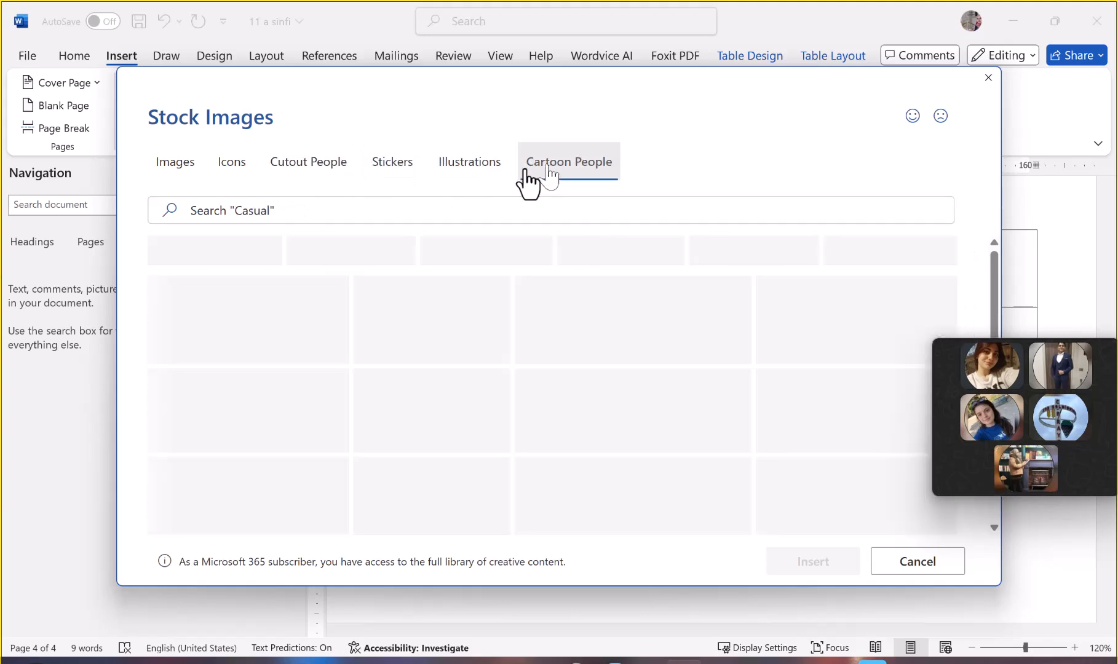
left_click(183, 174)
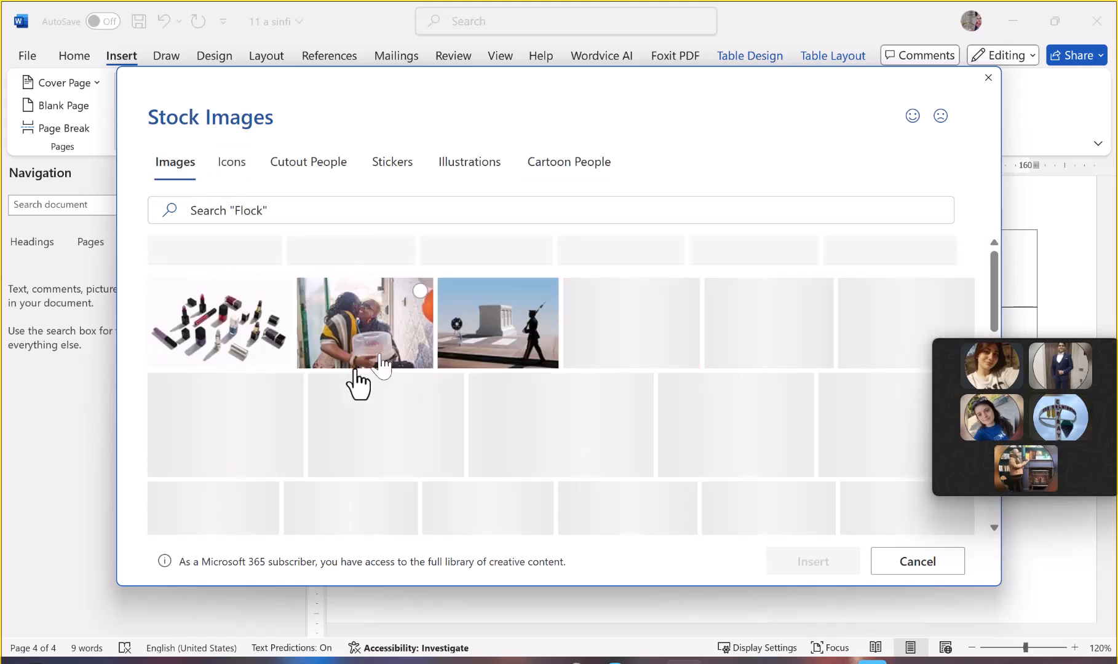
scroll(344, 380, "down", 1)
scroll(346, 384, "down", 10)
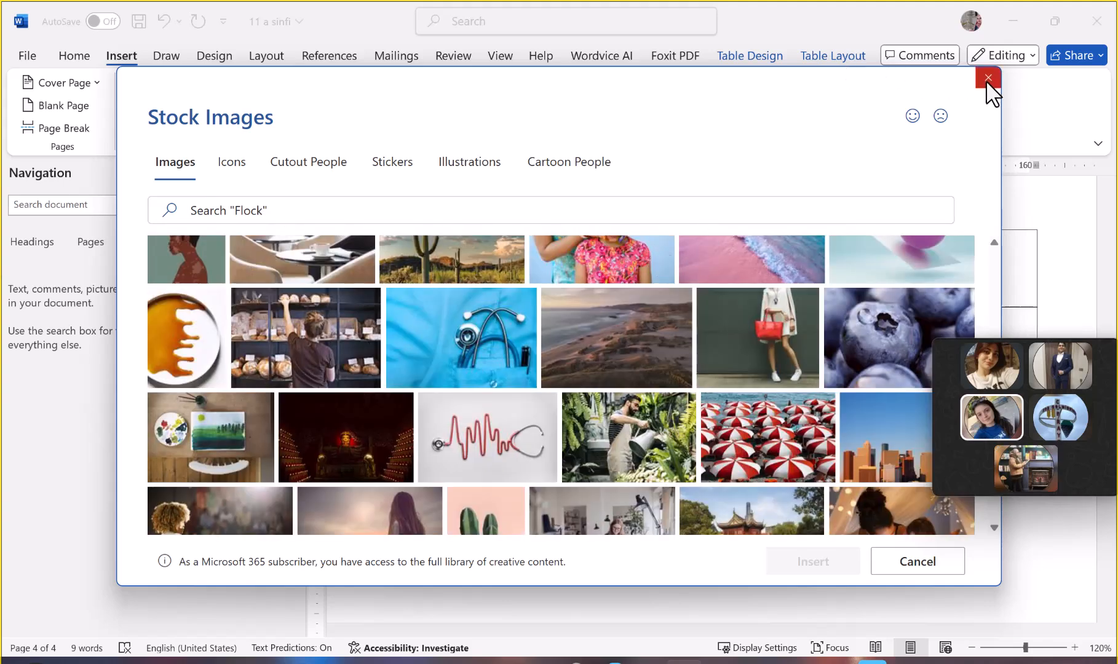
mouse_move(992, 415)
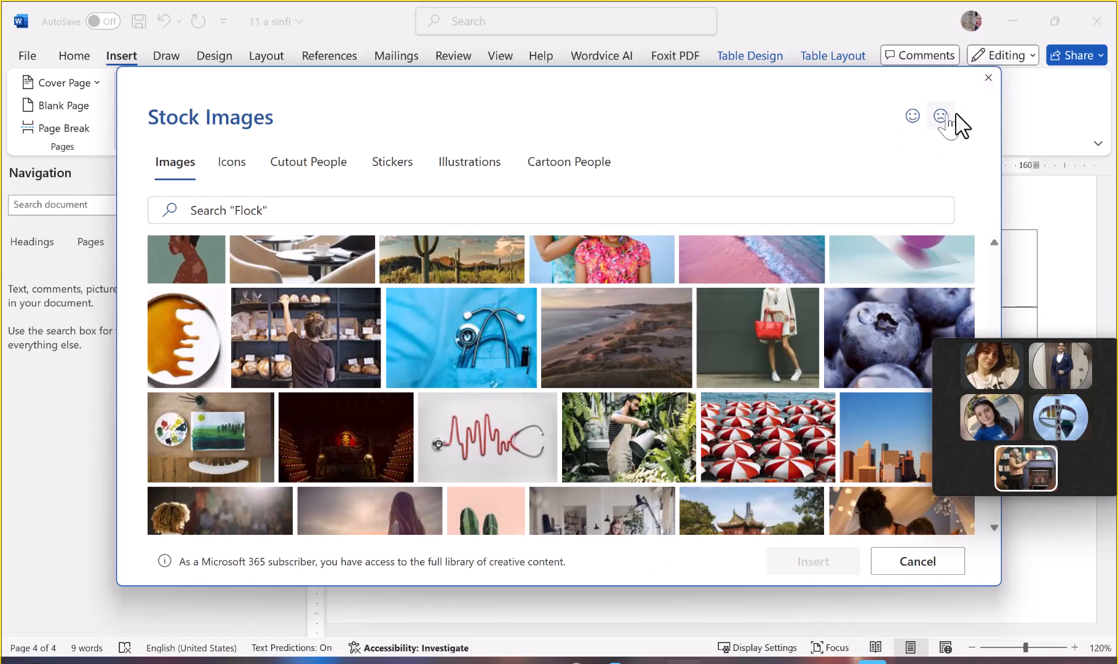
left_click(986, 82)
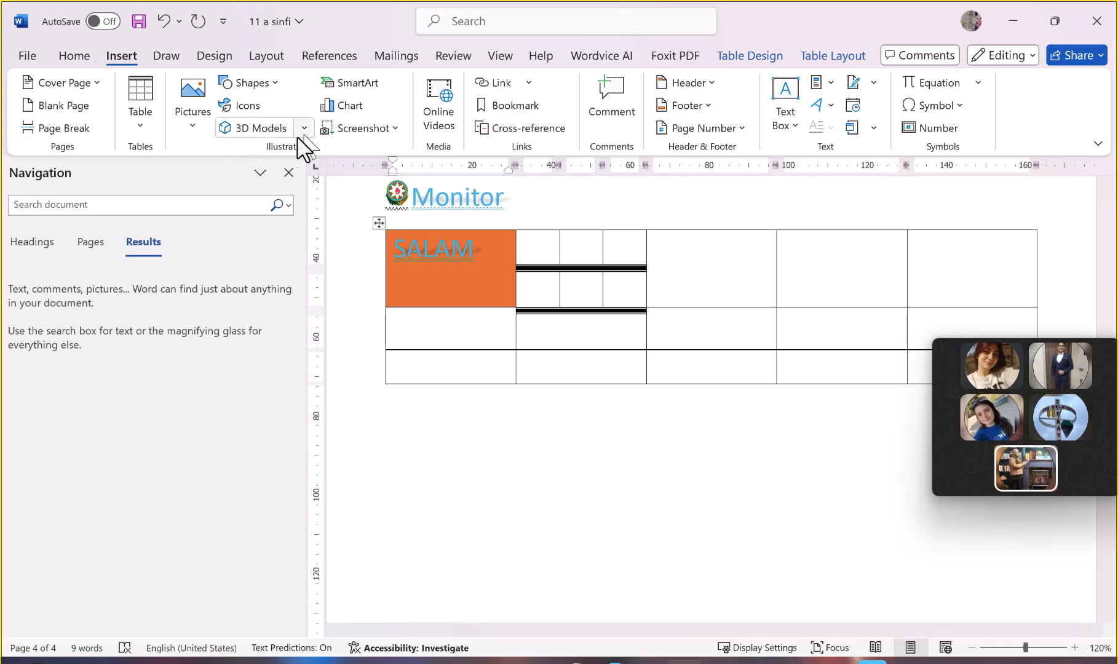
Browse the online 3D model categories and open Electronics and Gadgets
left_click(267, 135)
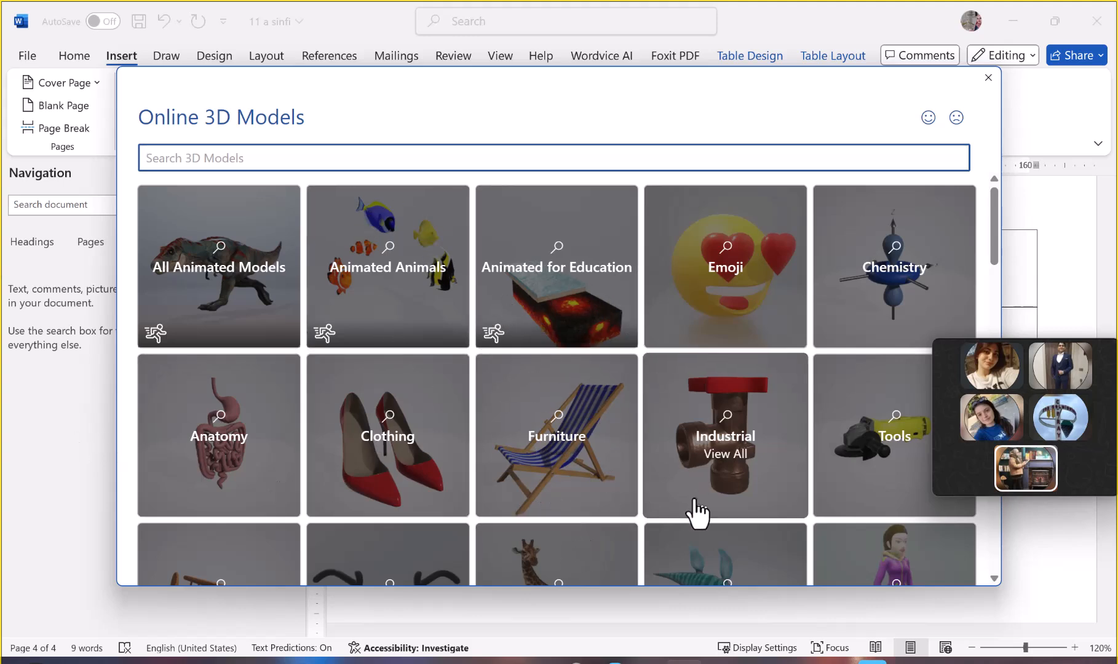
scroll(700, 512, "down", 5)
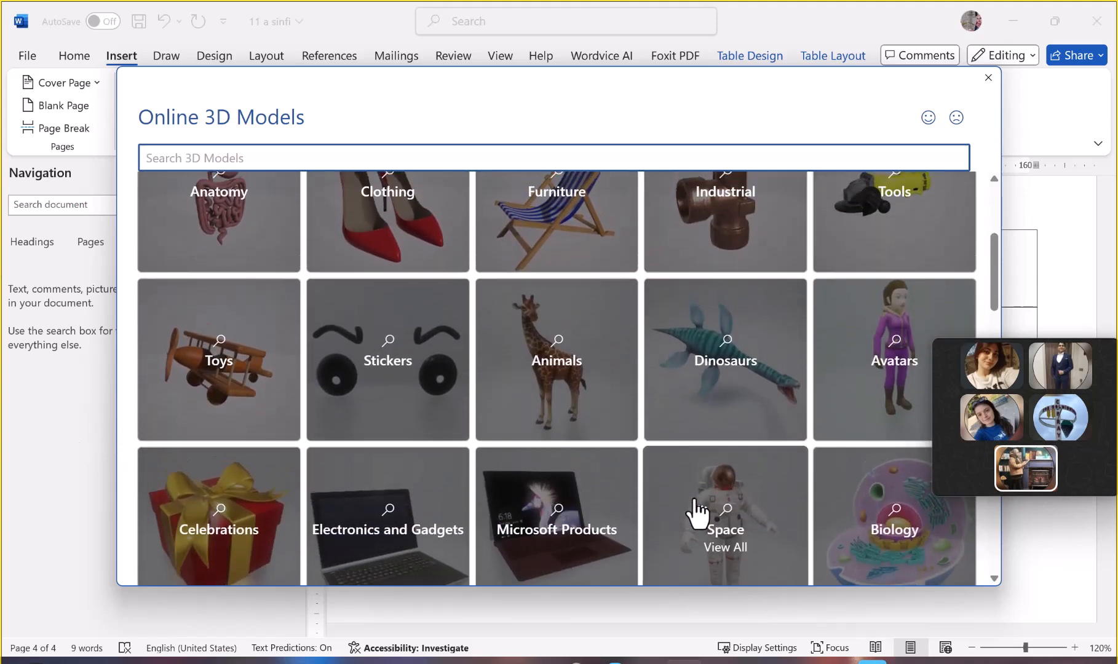
scroll(696, 517, "down", 2)
scroll(696, 513, "up", 1)
scroll(591, 326, "up", 4)
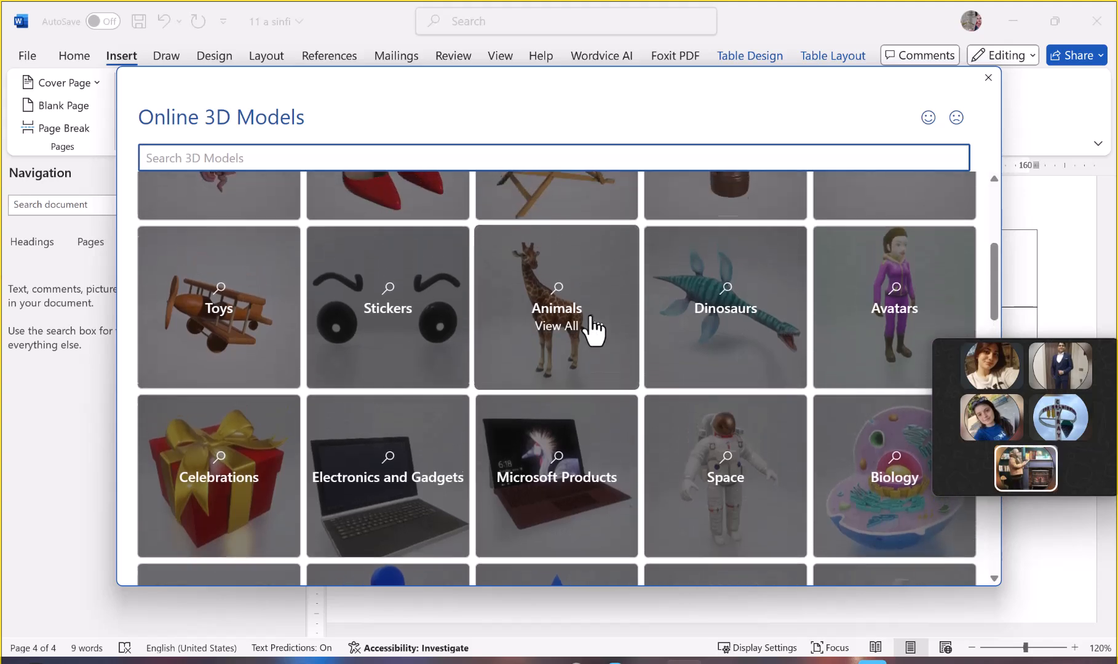
scroll(590, 318, "down", 5)
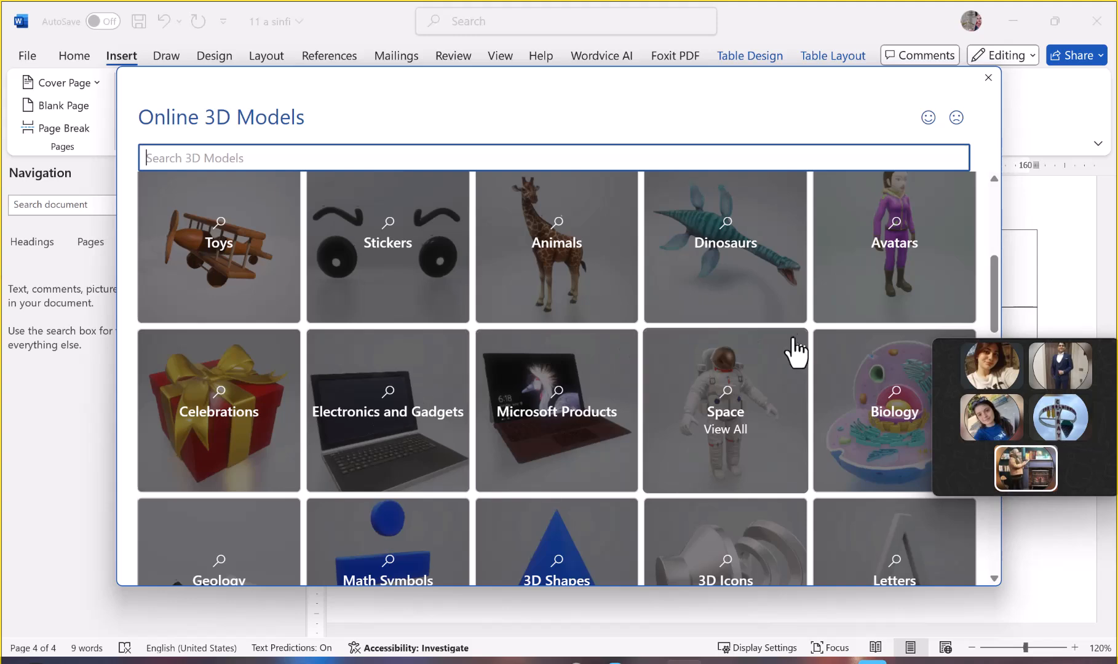
scroll(793, 349, "down", 3)
scroll(796, 352, "up", 3)
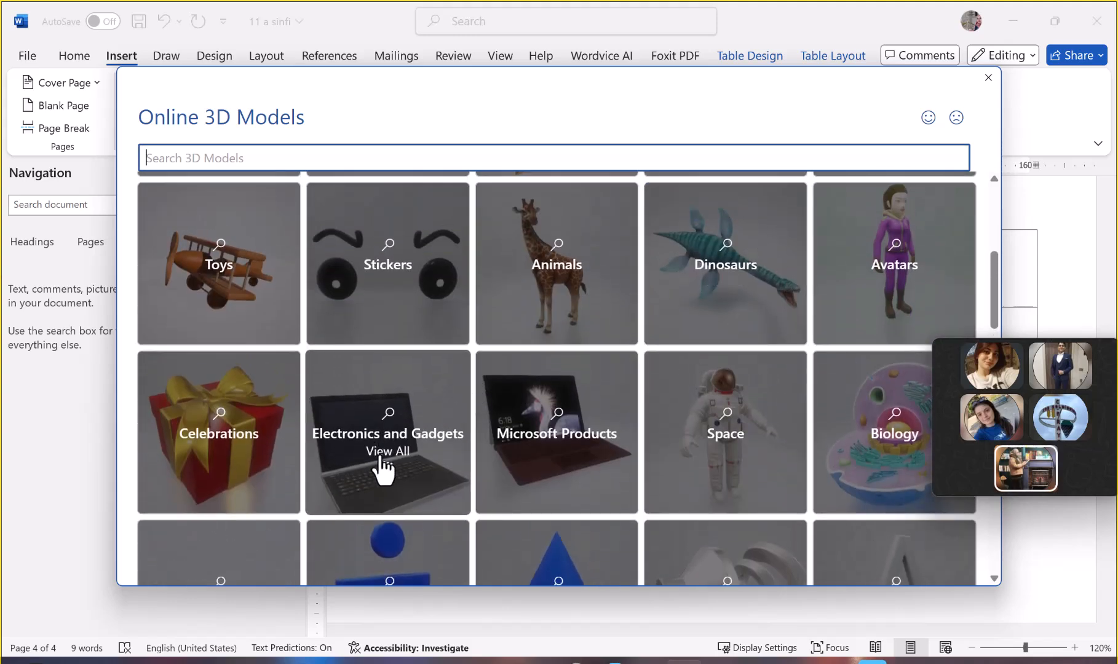
left_click(385, 469)
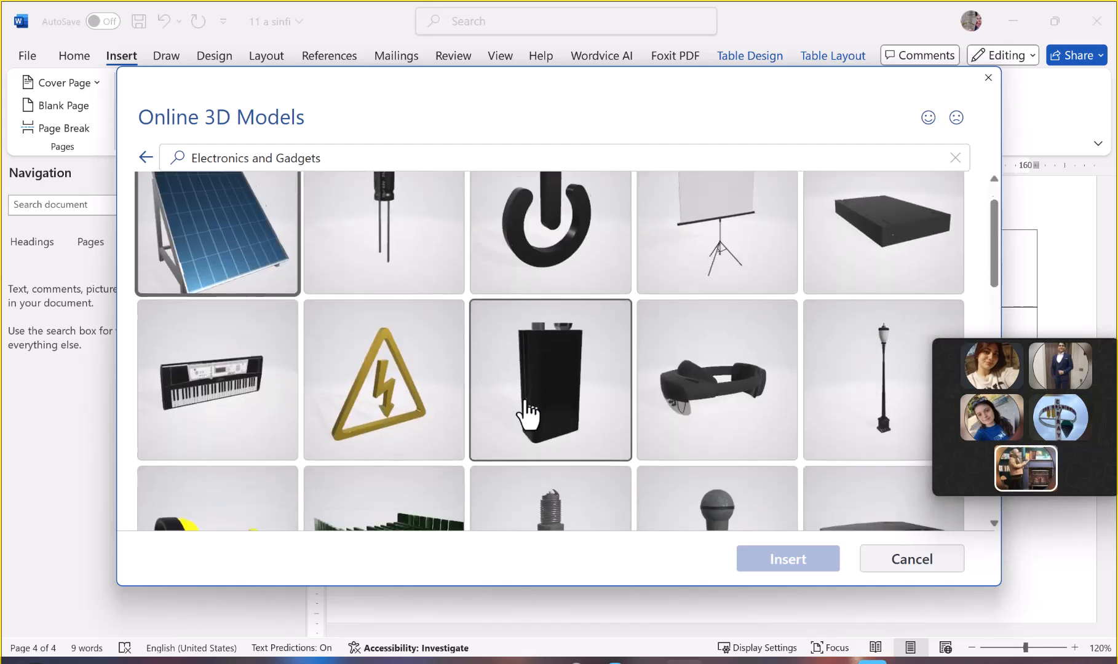
Insert the dark red laptop with the bird wallpaper from the Electronics and Gadgets 3D models
scroll(525, 415, "down", 10)
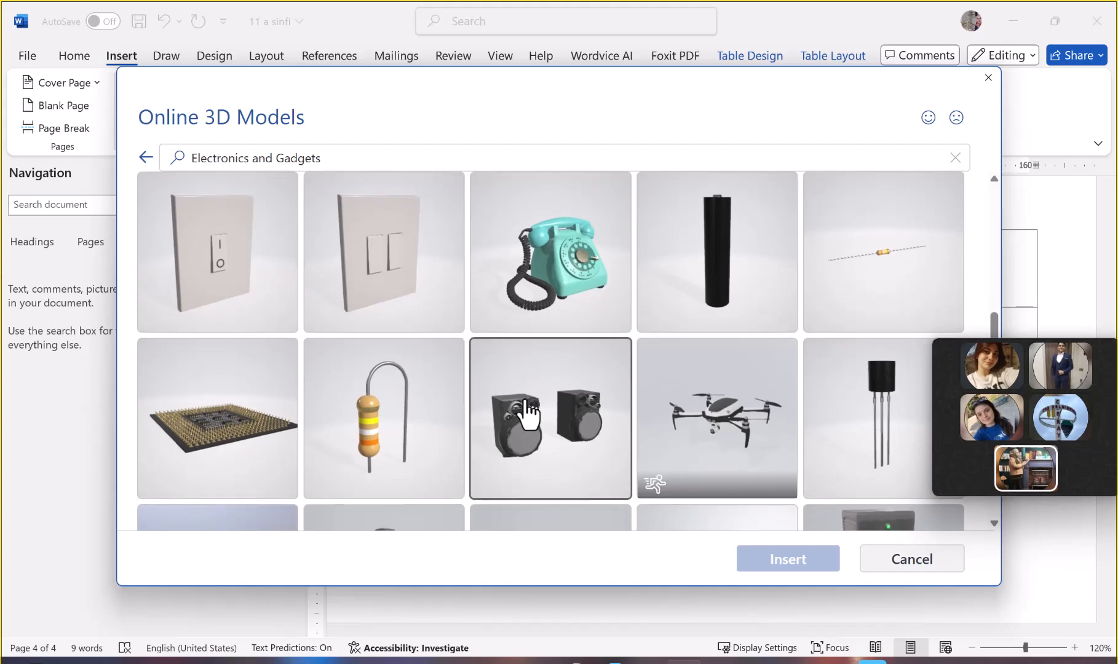
scroll(528, 415, "down", 6)
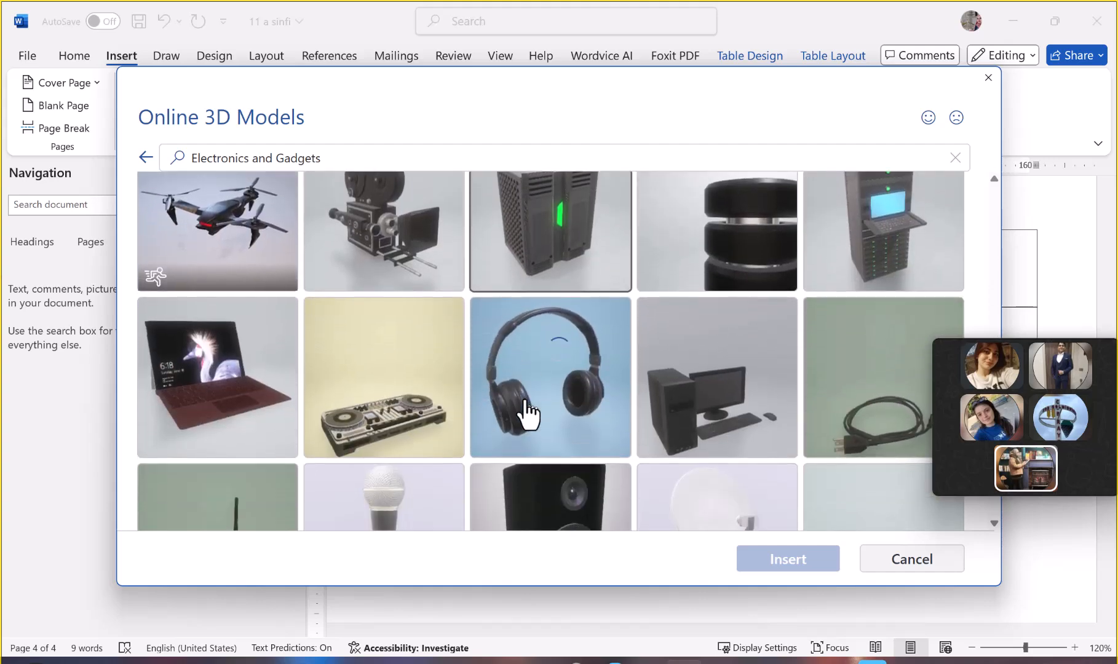
scroll(525, 413, "down", 3)
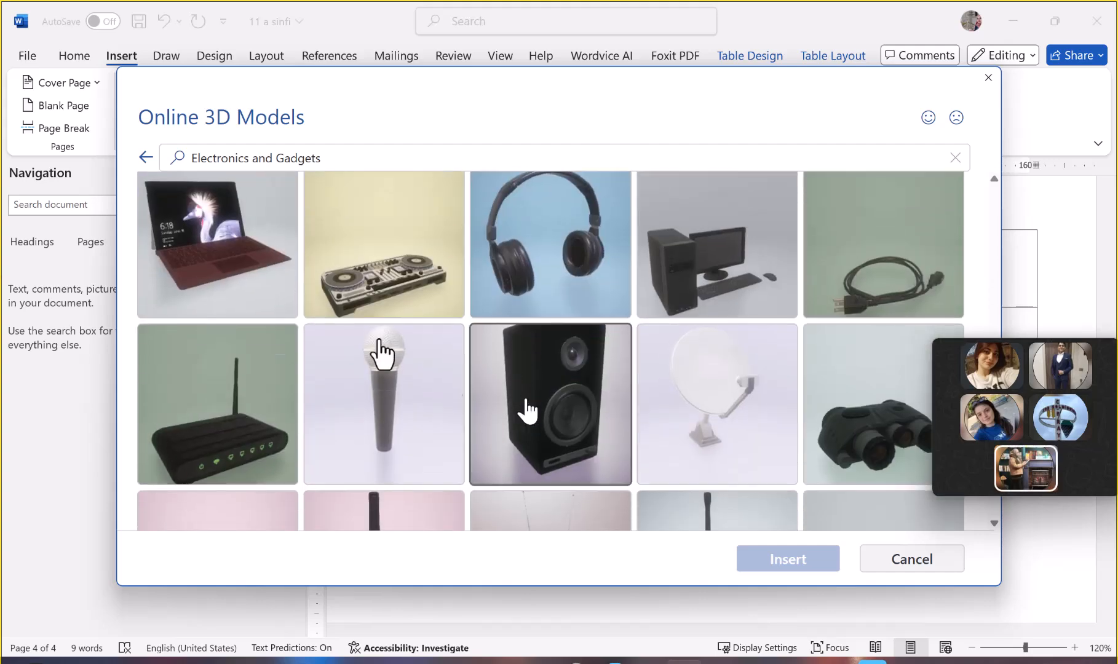
left_click(219, 250)
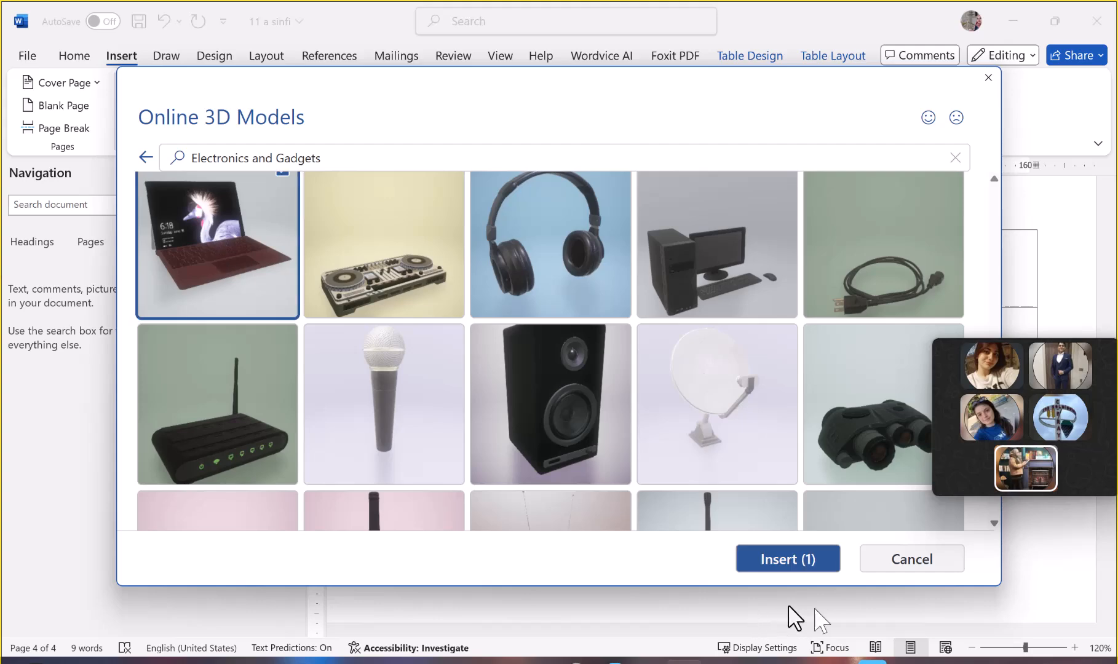
left_click(769, 569)
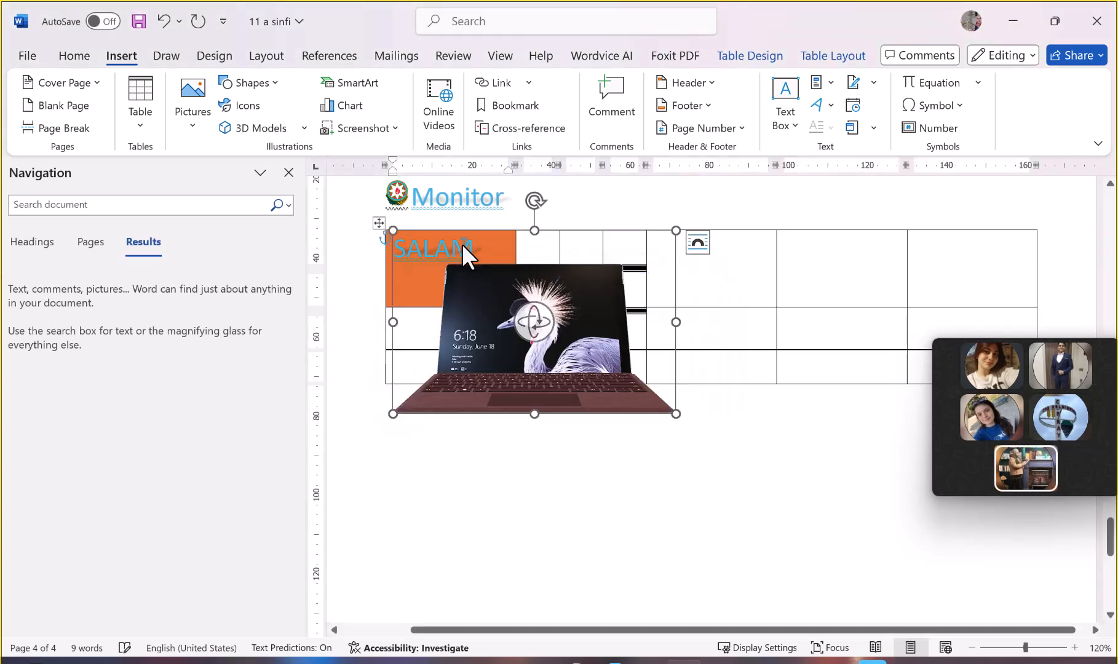
Move the laptop model down over the table's lower rows and rotate it in 3D to show the keyboard tilted from above
left_click_drag(579, 414, 602, 509)
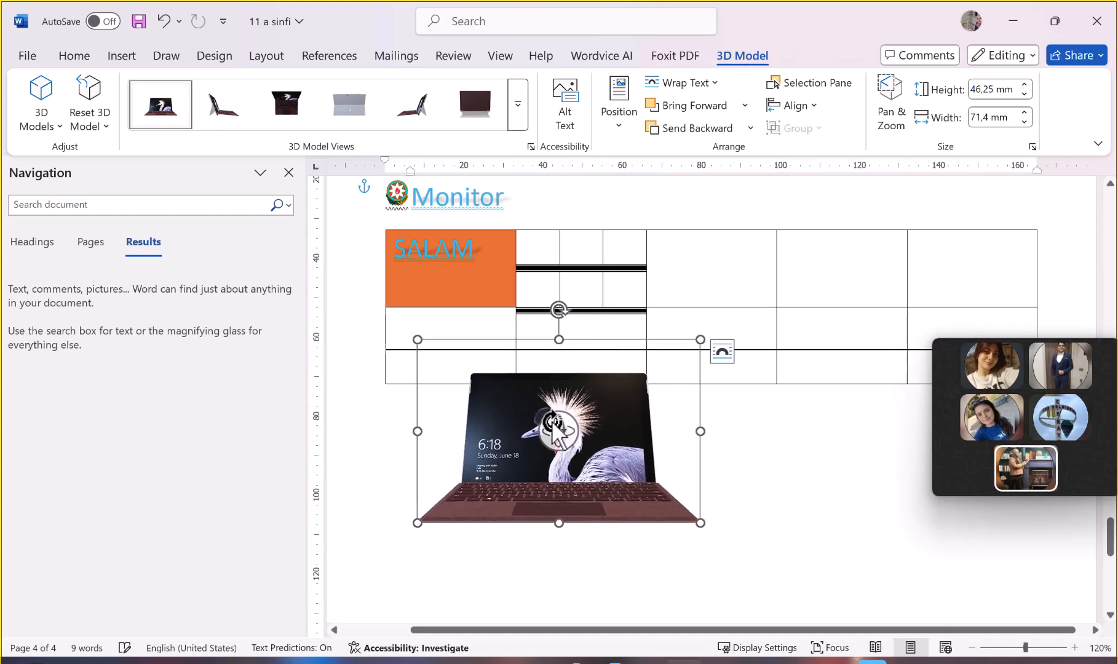
left_click_drag(552, 429, 597, 542)
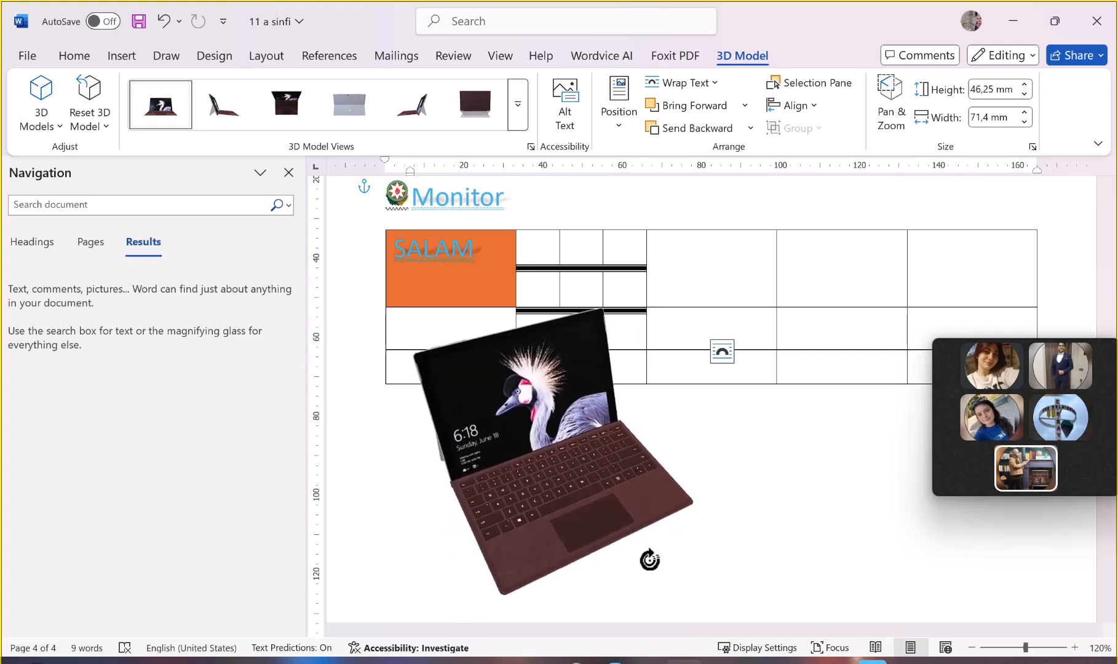
left_click_drag(649, 559, 649, 560)
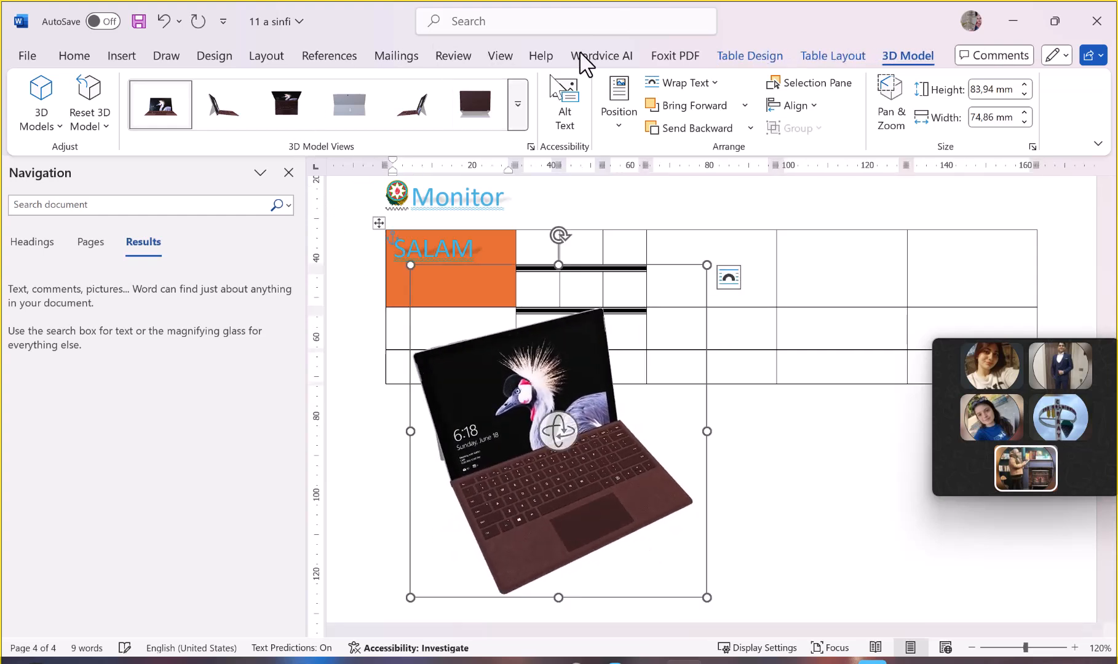
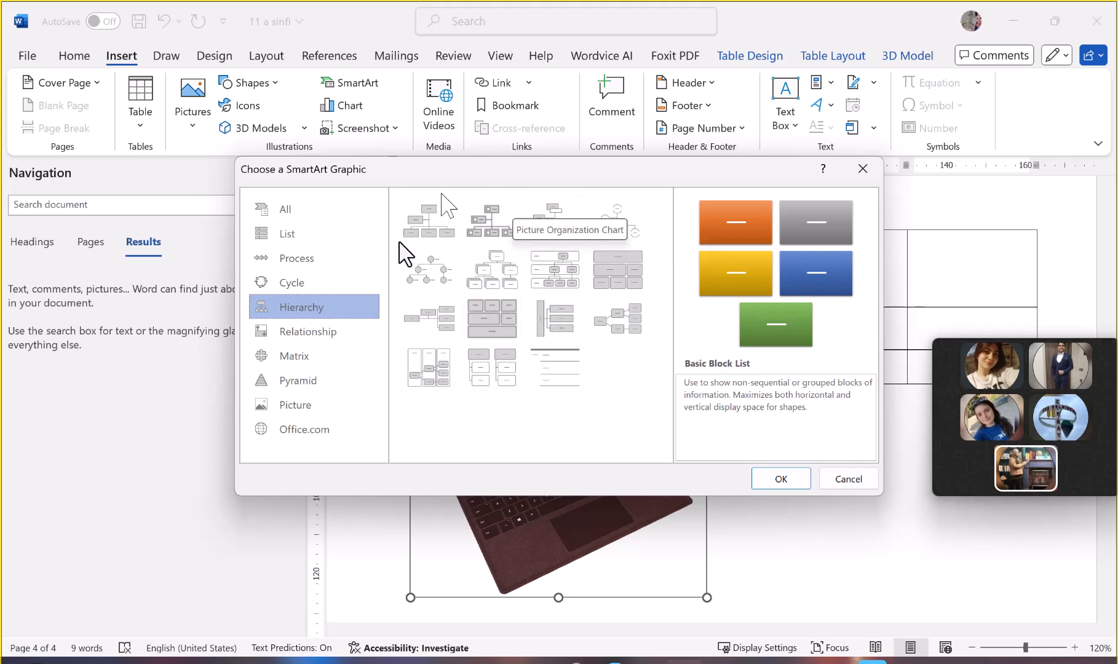
Look through the Pyramid and All categories of SmartArt graphics without inserting one
left_click(308, 381)
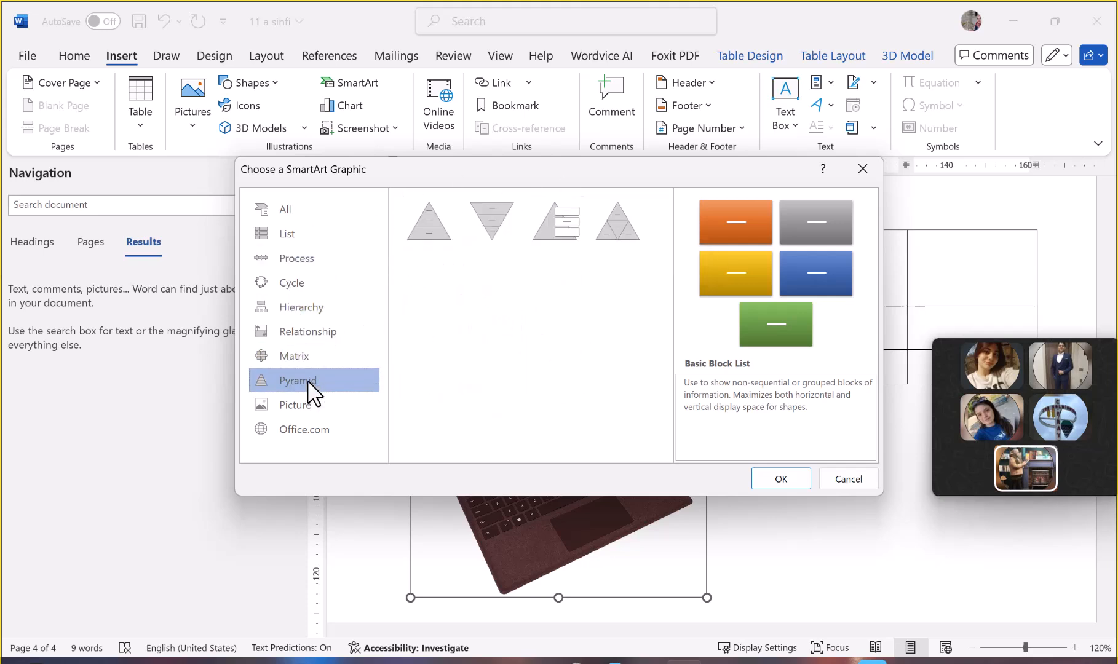
left_click(278, 207)
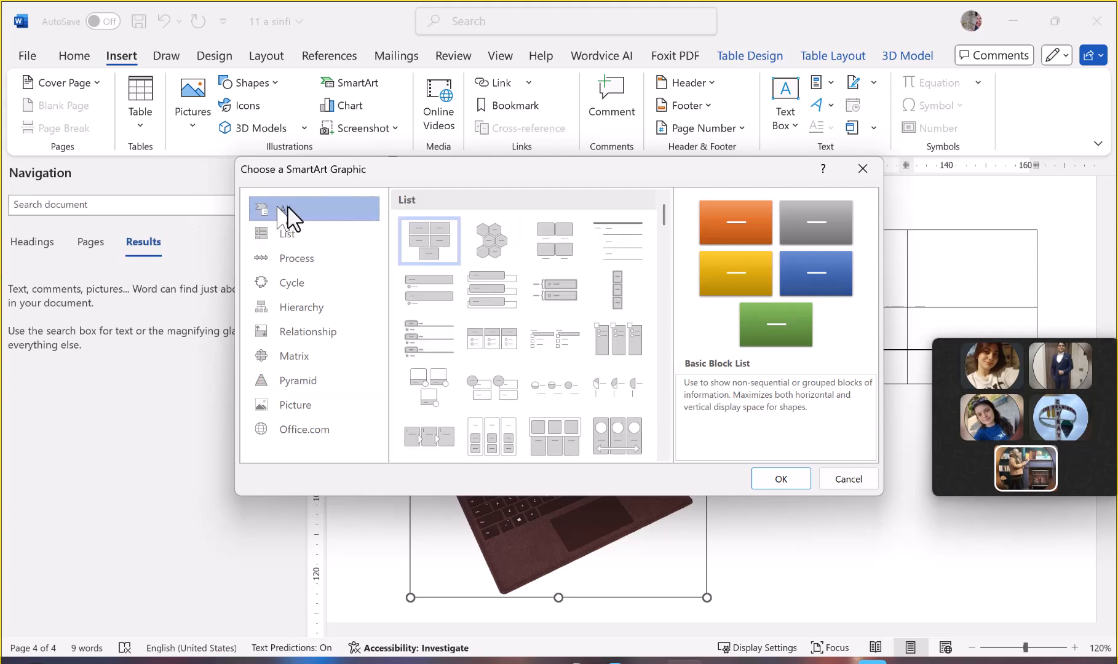
left_click(863, 166)
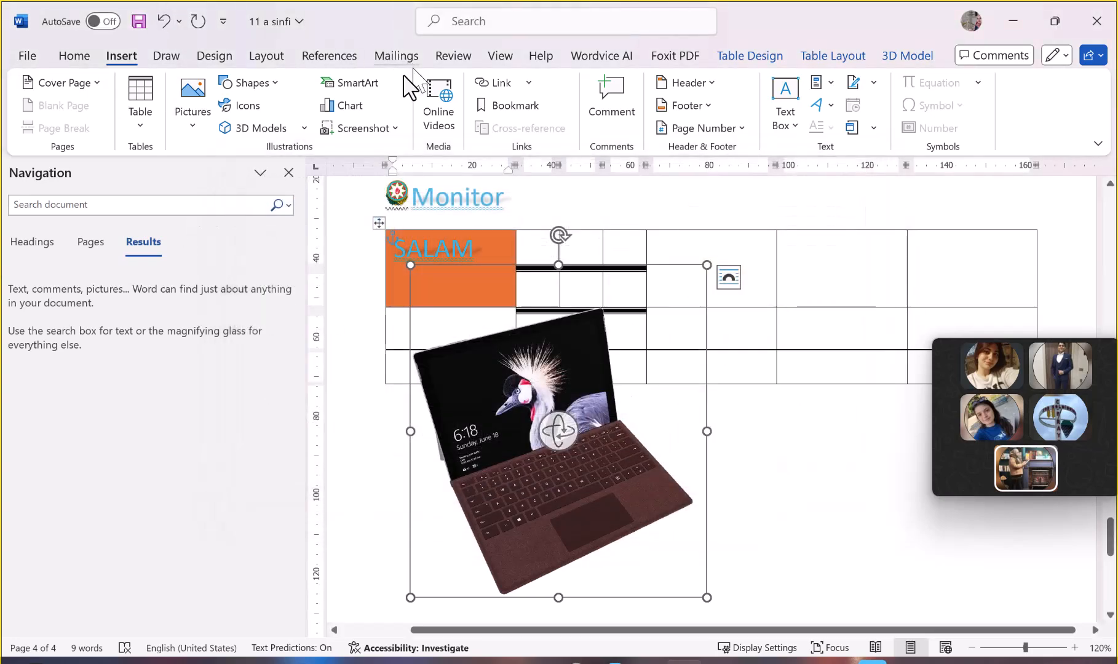
Try to insert a Clustered Column chart in the table's SALAM cell after previewing the Pie type, and undo the insertion
left_click(345, 108)
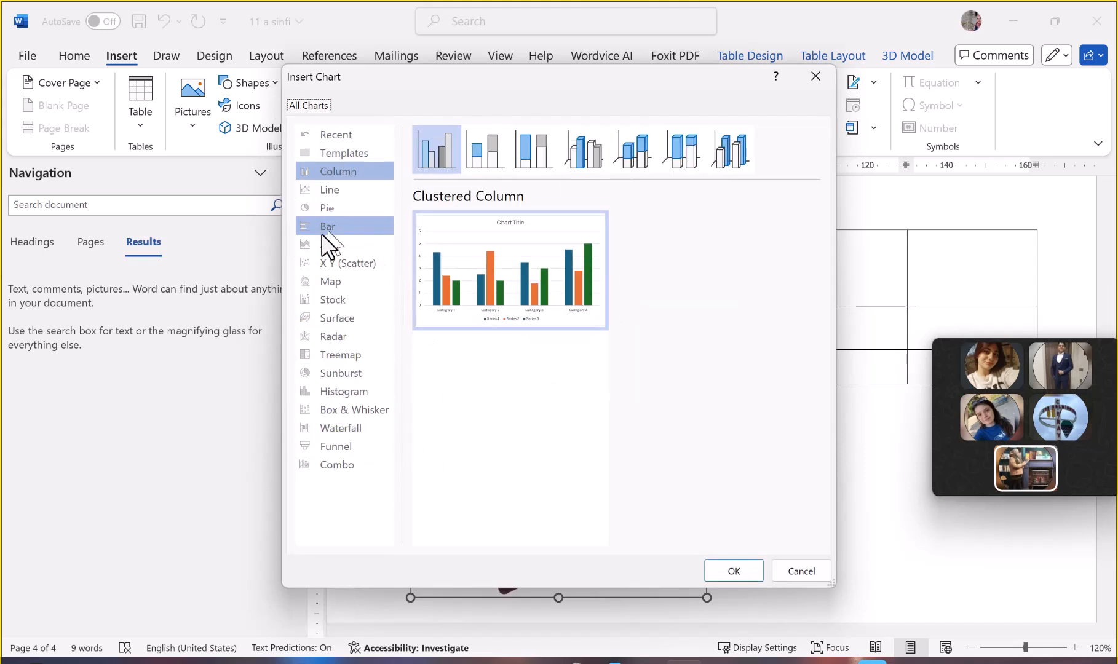
left_click(349, 209)
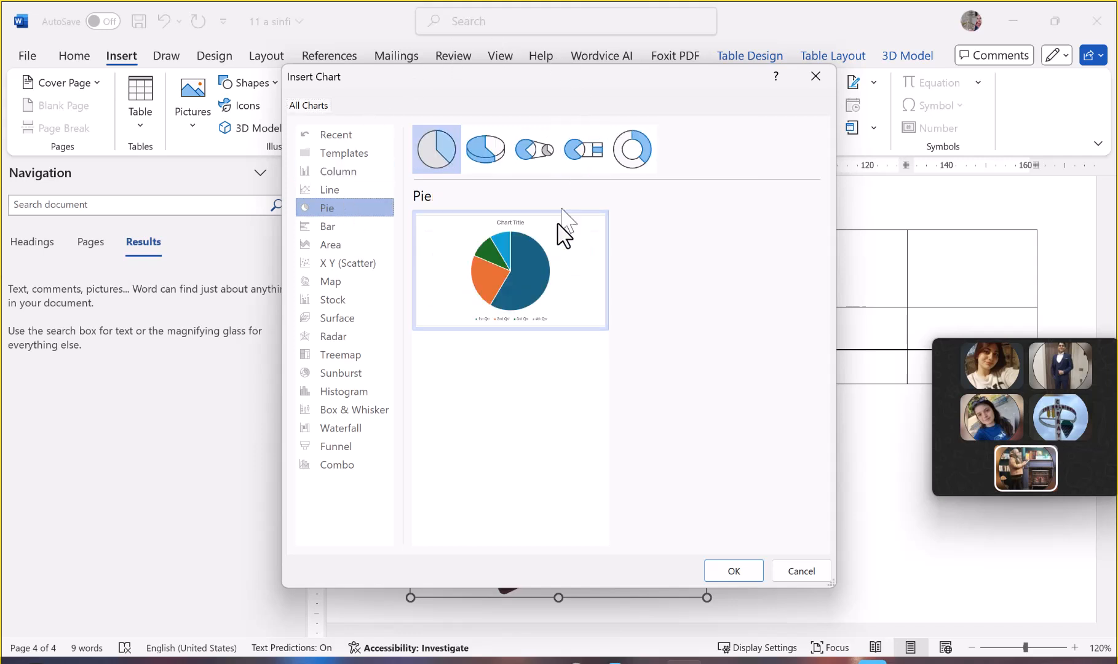
mouse_move(538, 273)
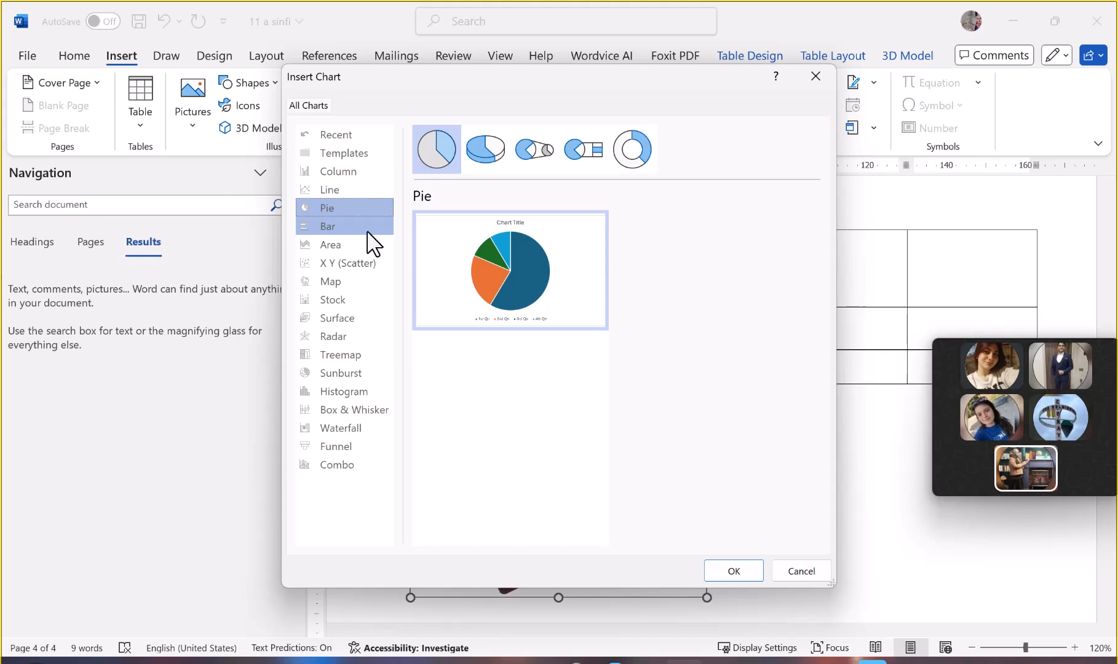
left_click(345, 173)
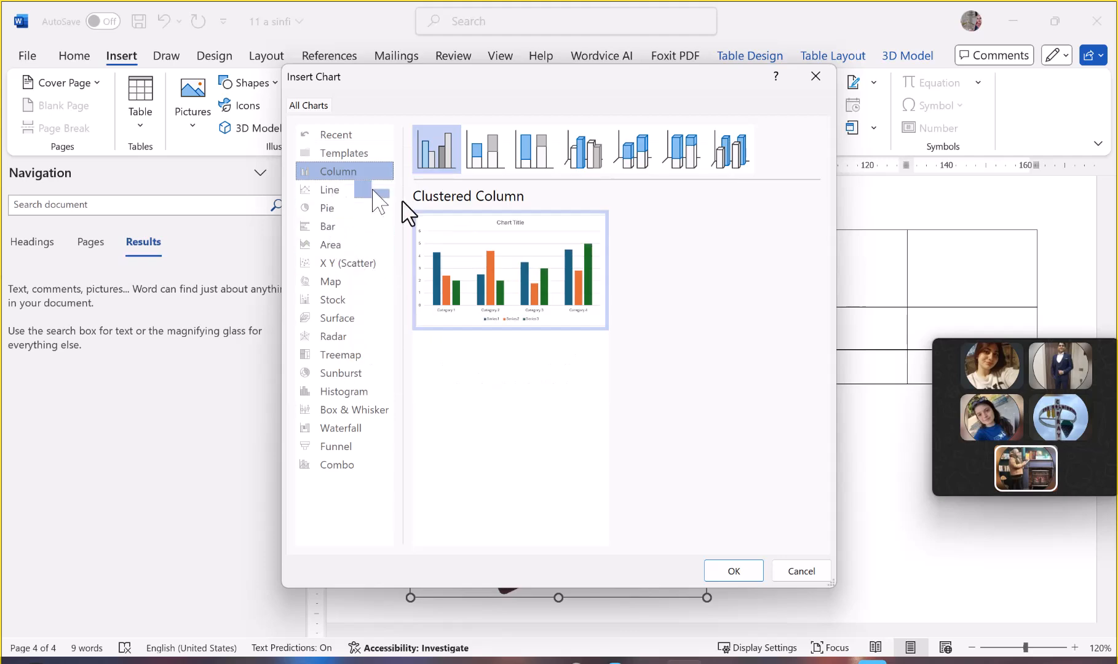
left_click(734, 572)
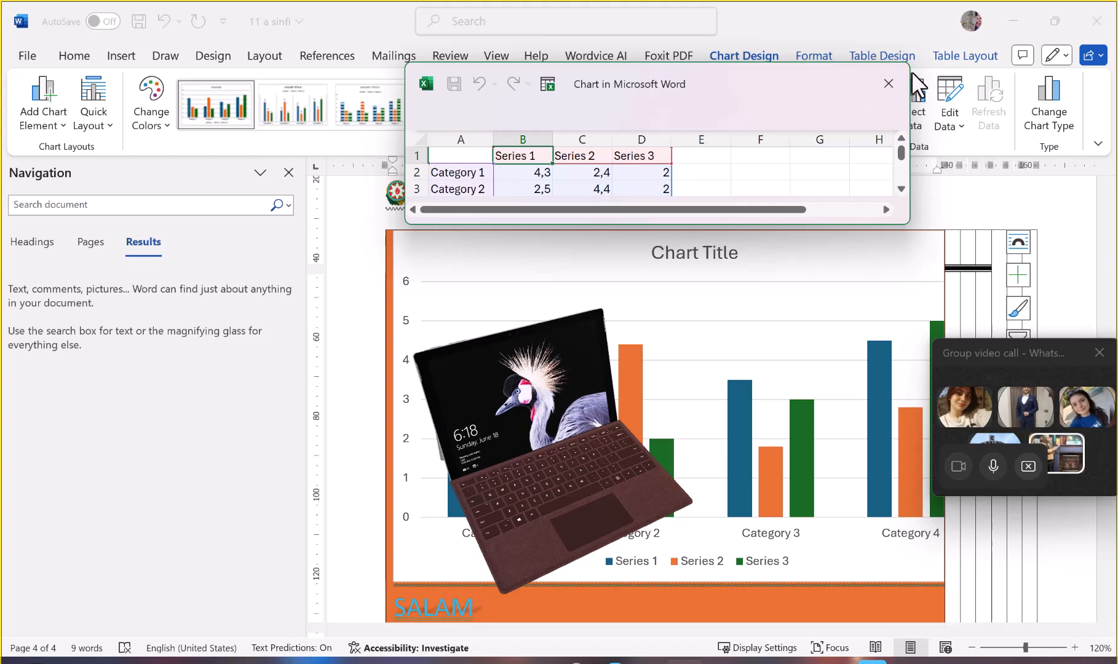
left_click(887, 86)
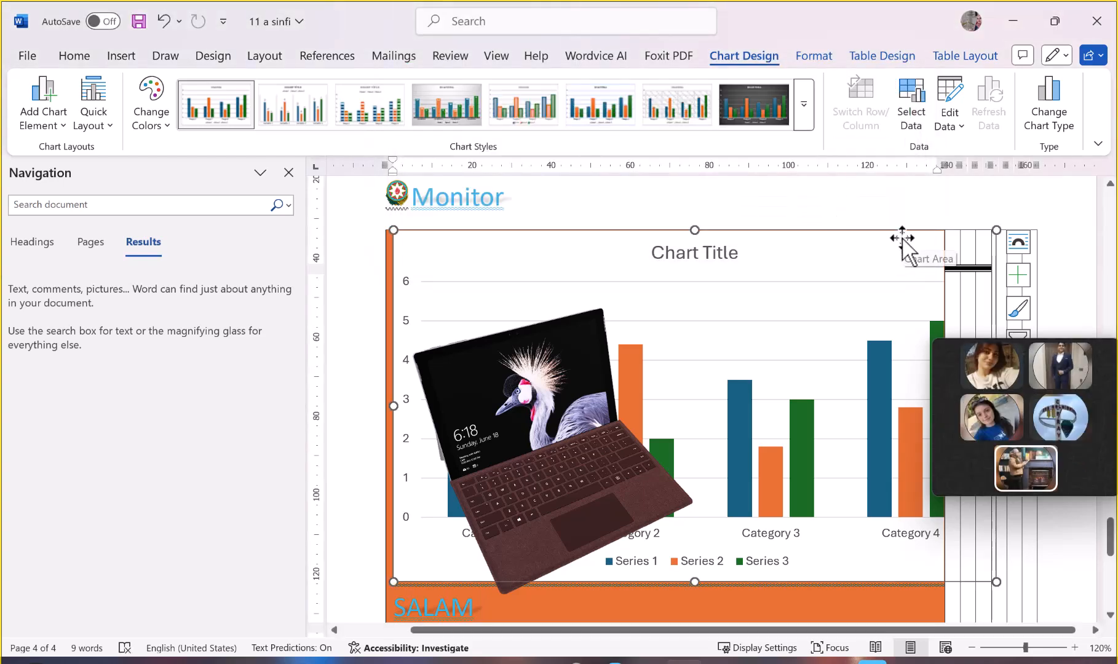
key("ctrl+z")
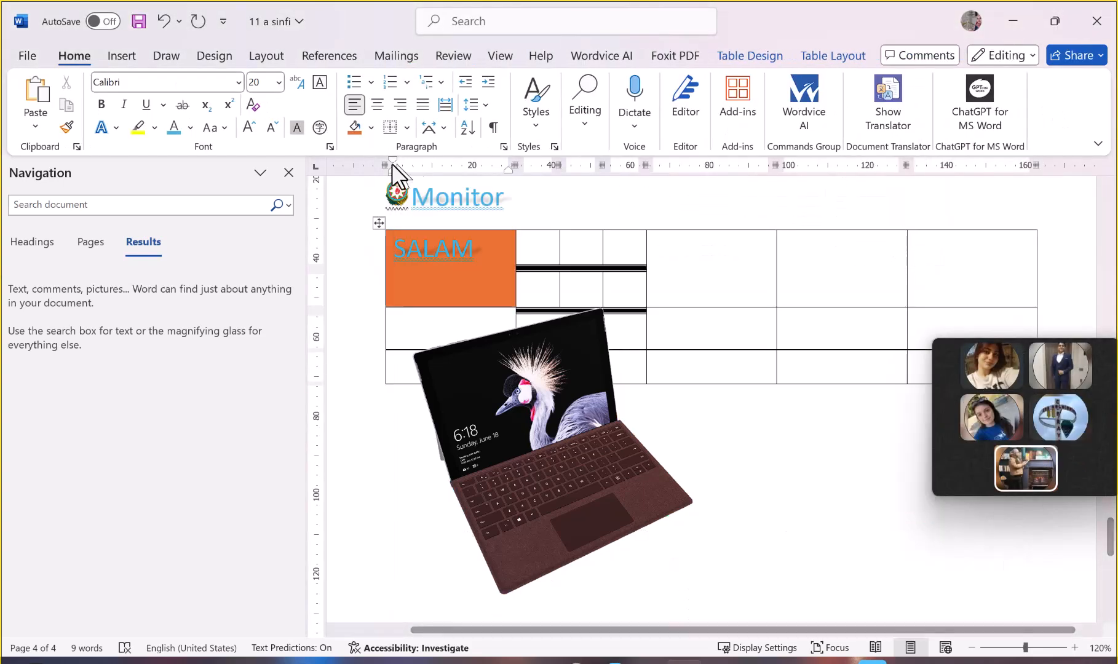
Delete the table with the laptop model, the Monitor line and the preceding content back to the two horizontal lines
left_click(372, 223)
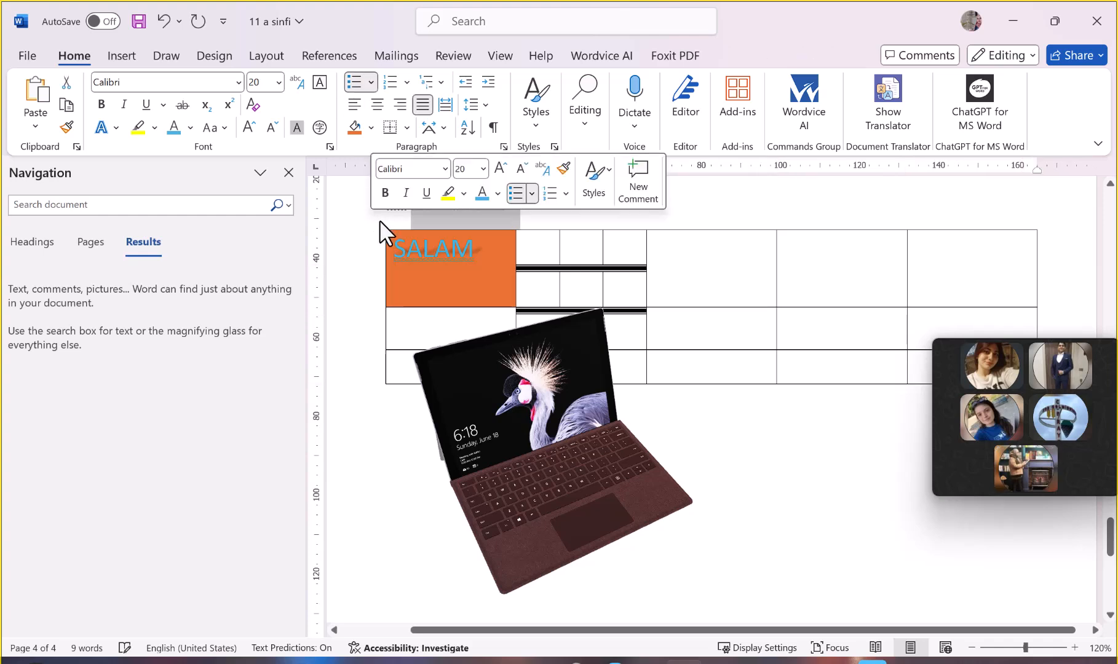
left_click(381, 222)
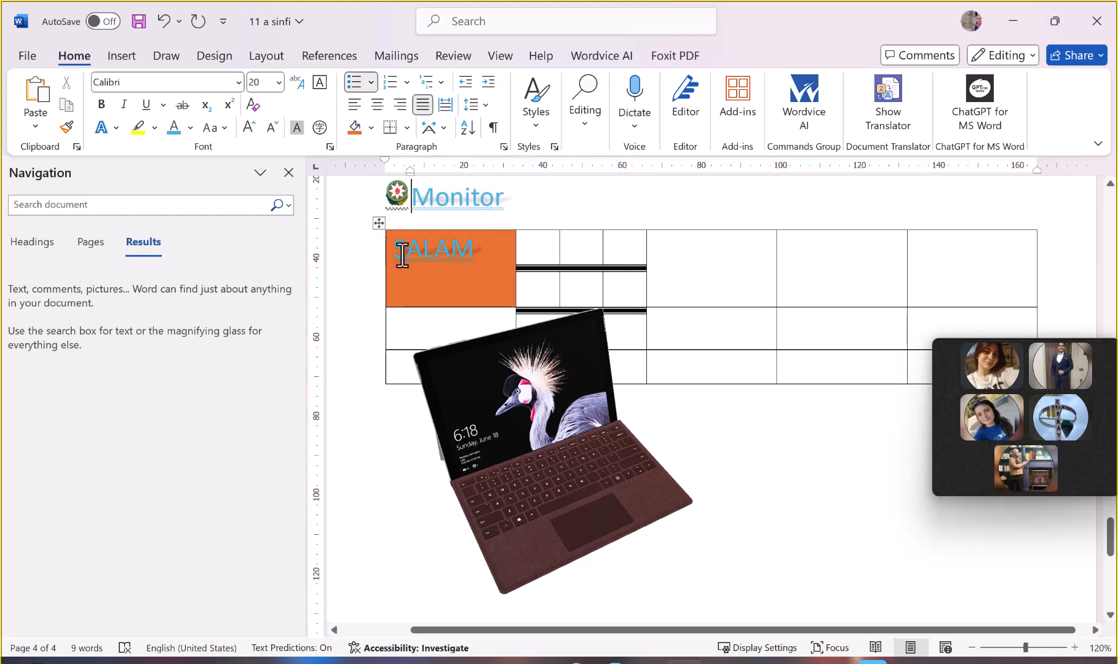
left_click(379, 223)
key("BackSpace")
key("BackSpace")
key("BackSpace")
key("BackSpace")
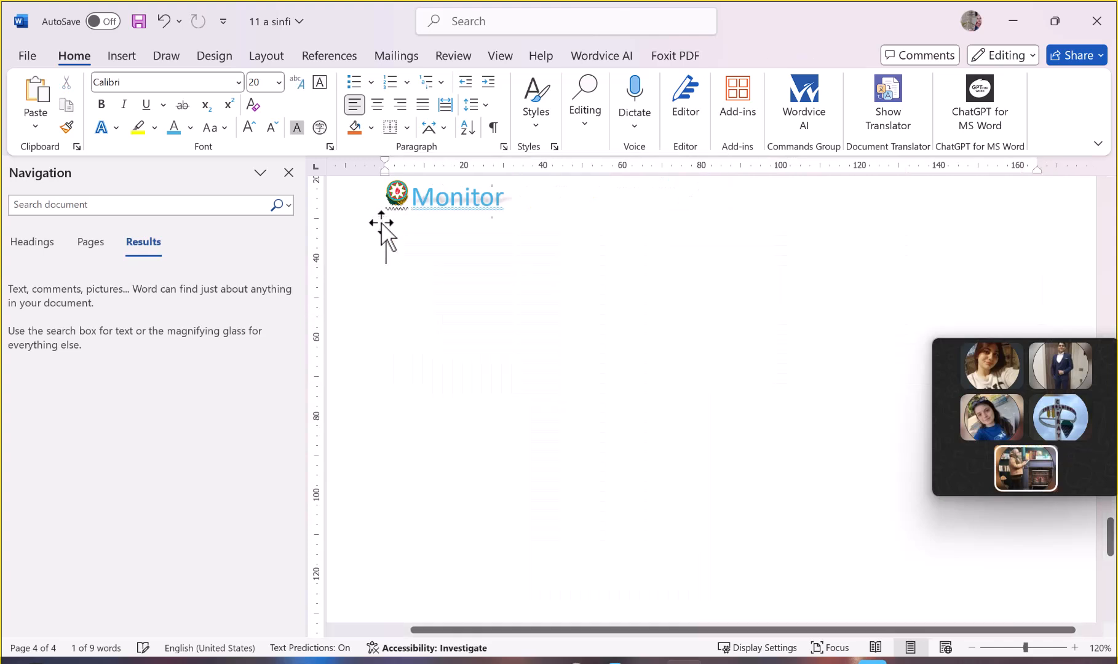
key("BackSpace")
key("BackSpace")
key("BackSpace")
key("BackSpace")
key("BackSpace")
key("BackSpace")
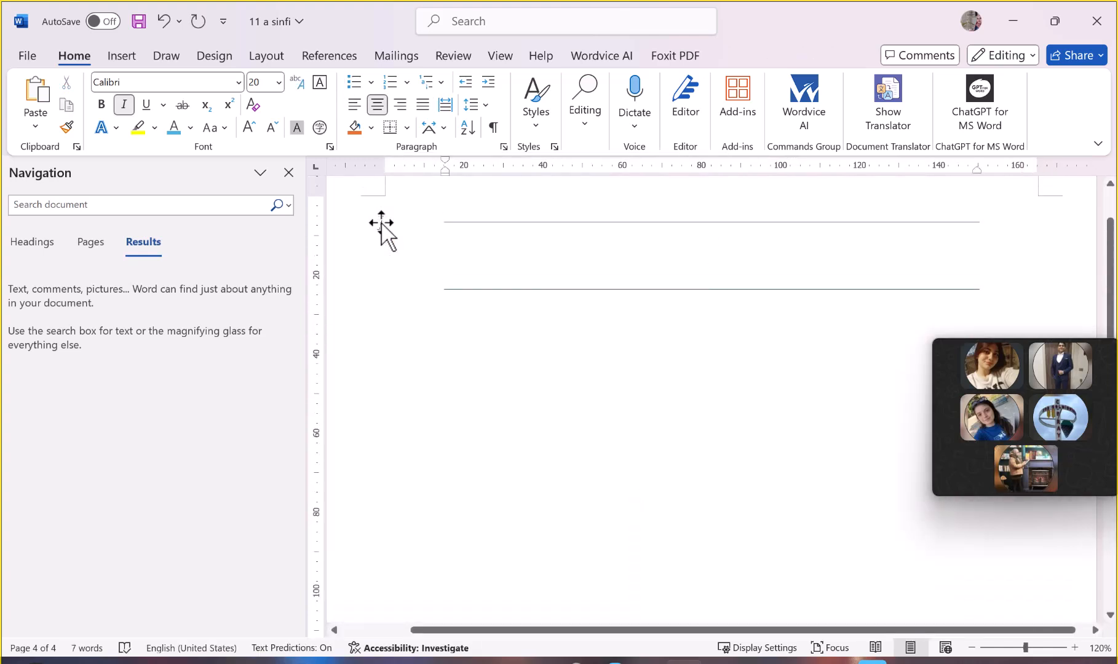
Insert a Clustered Column chart in the empty paragraph below the two horizontal lines
left_click(634, 335)
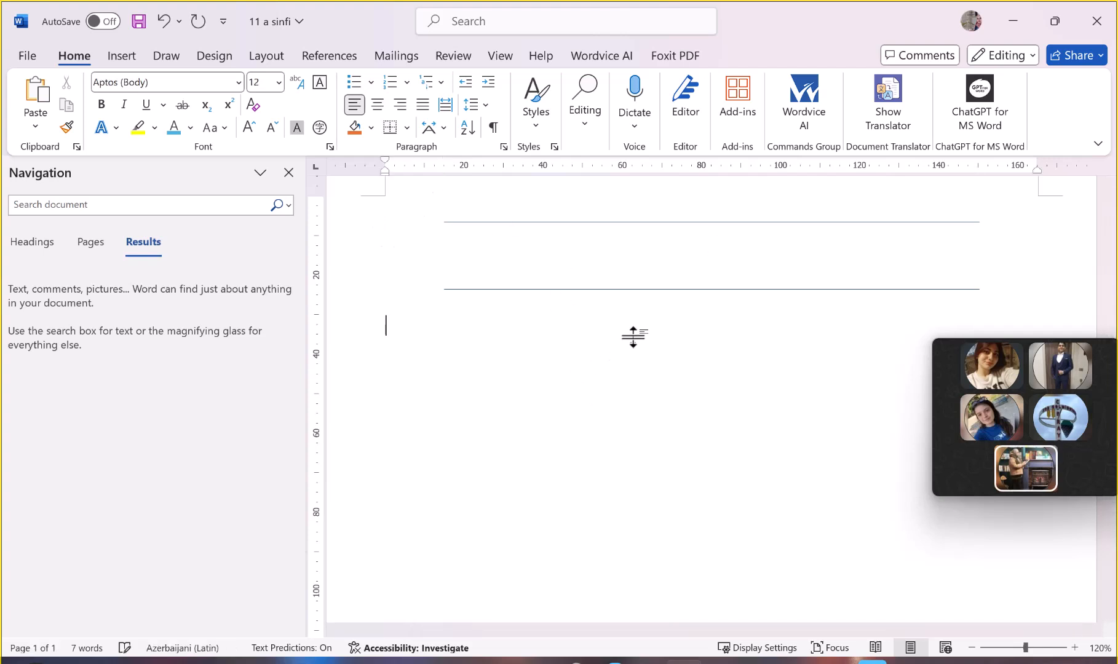
left_click(129, 58)
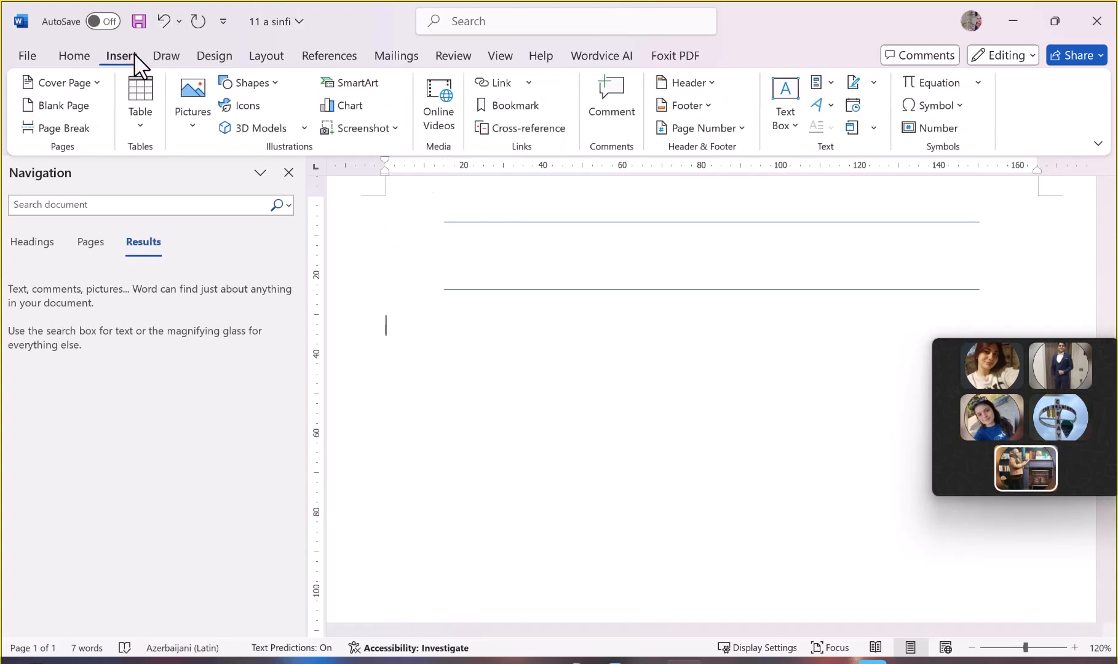
left_click(351, 107)
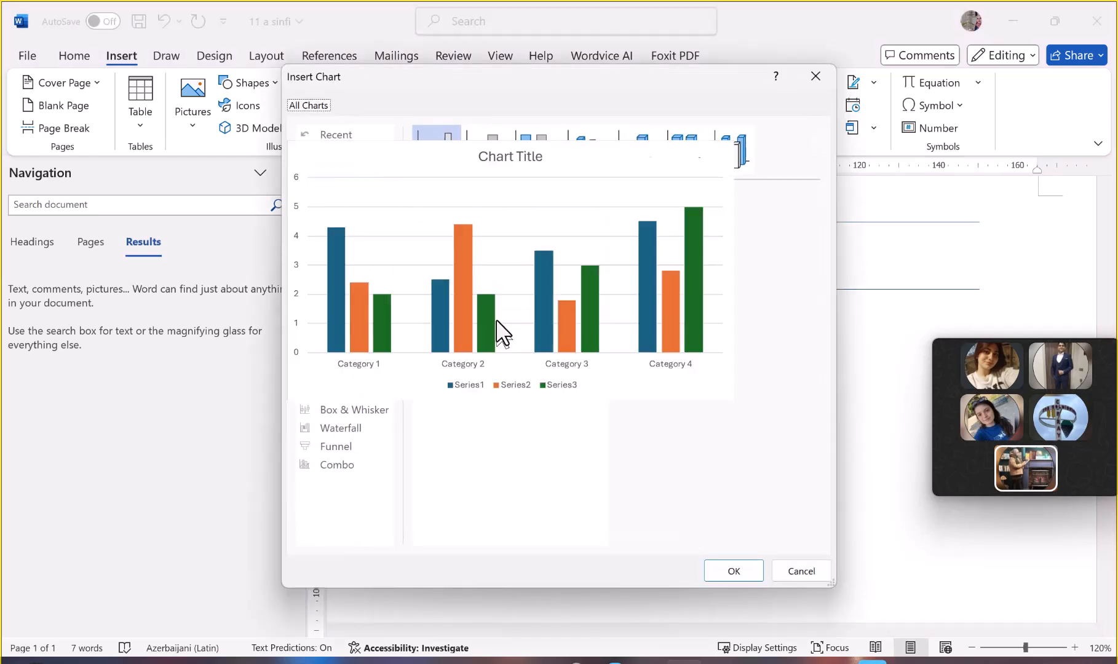
left_click(739, 571)
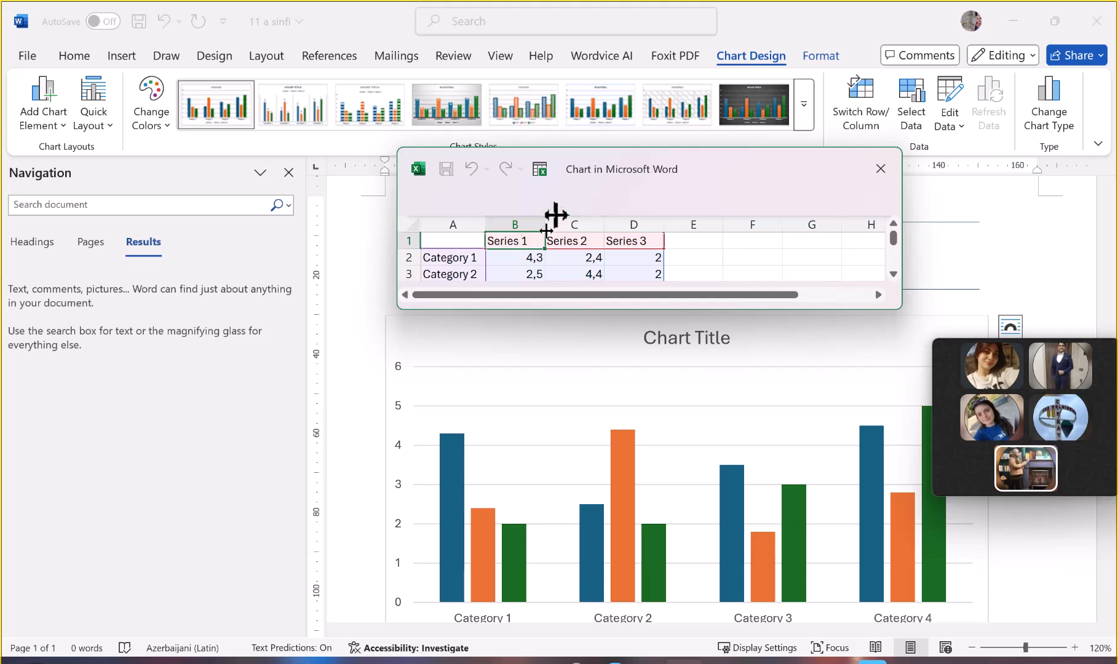
Enlarge the chart's data sheet and replace the labels Category 1 to Category 4 with four people's first names
left_click_drag(485, 307, 450, 468)
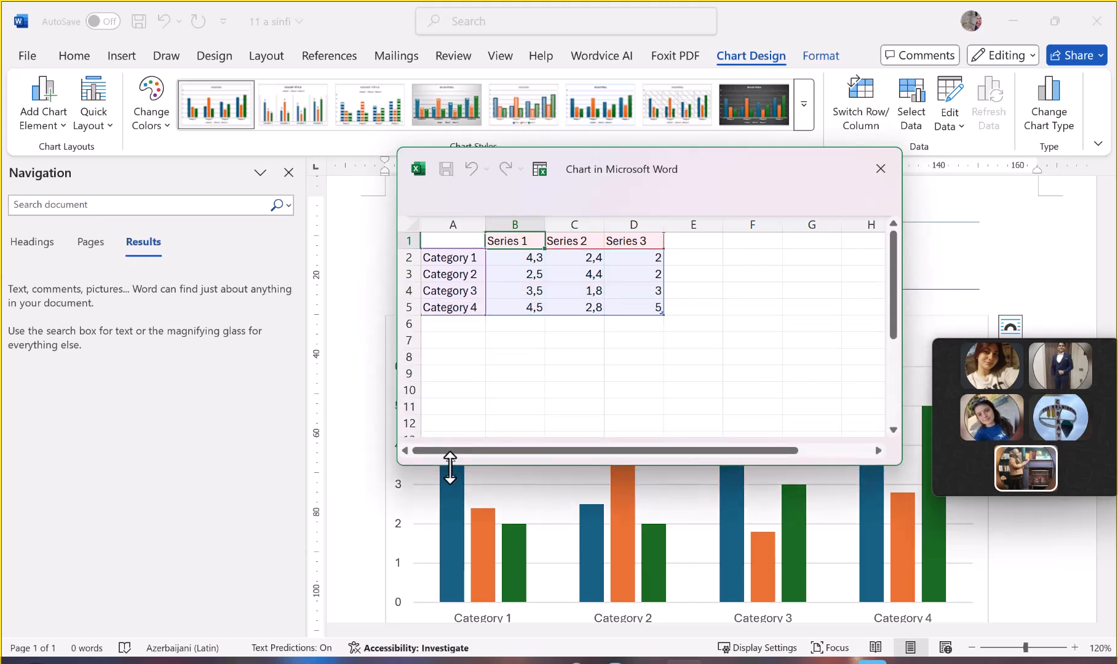
left_click(471, 257)
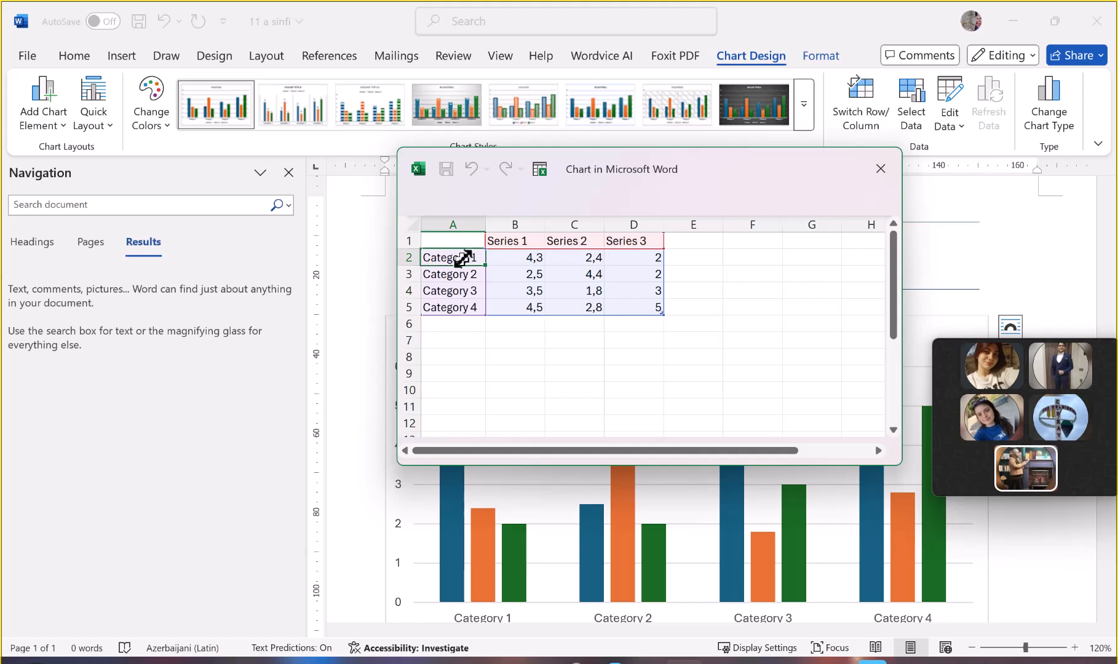
type("Fatima")
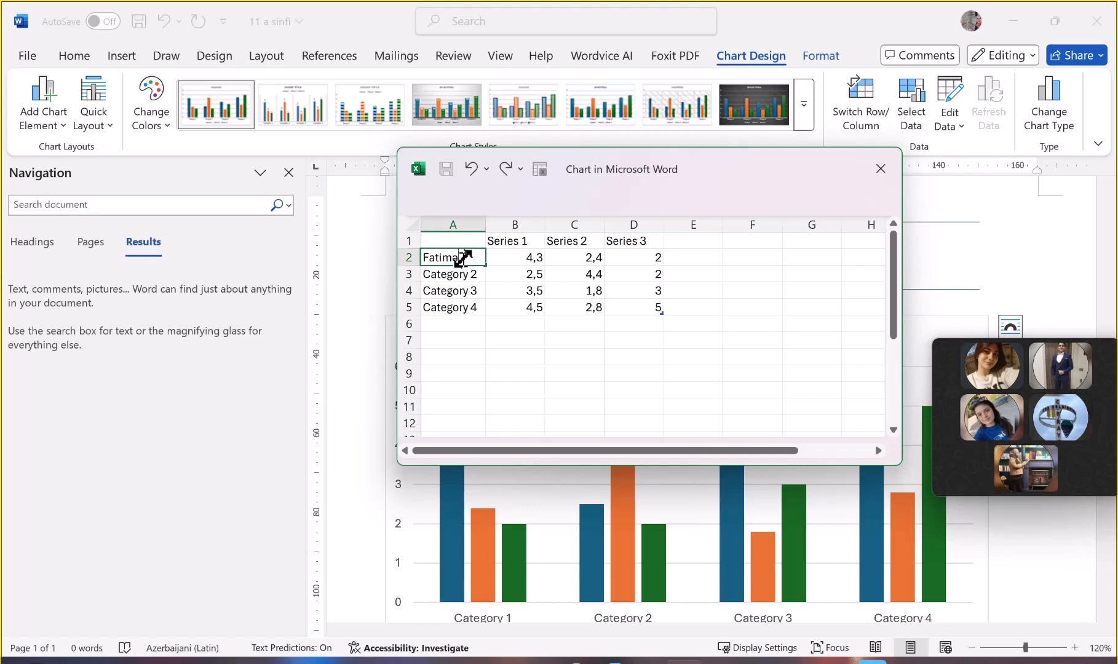
key("Return")
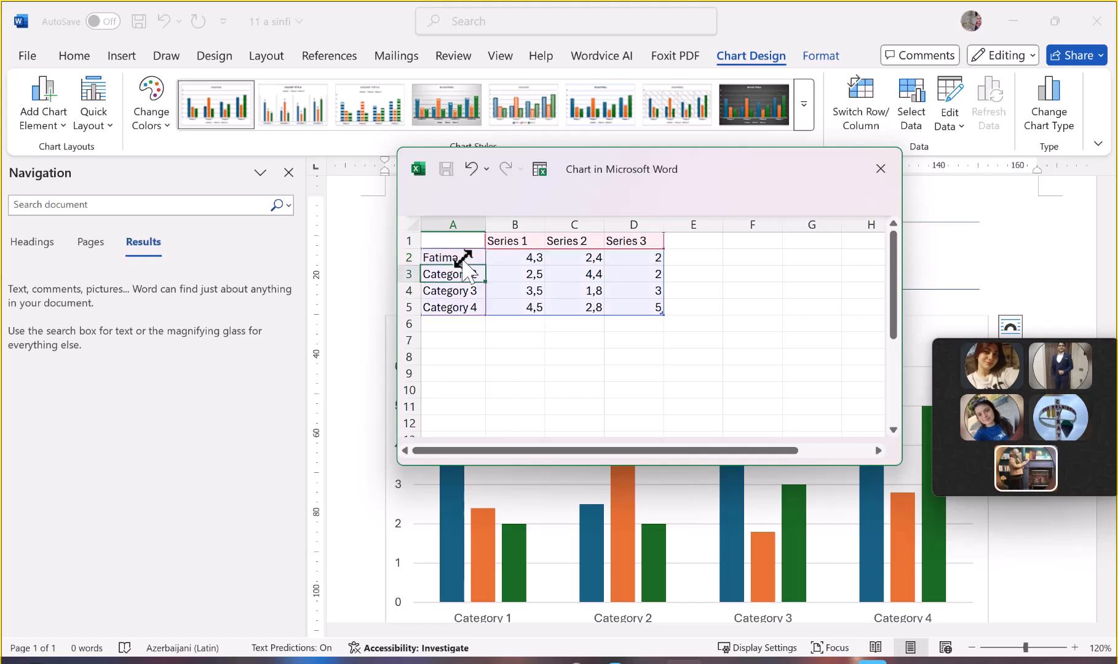
type("Mehriban")
key("Return")
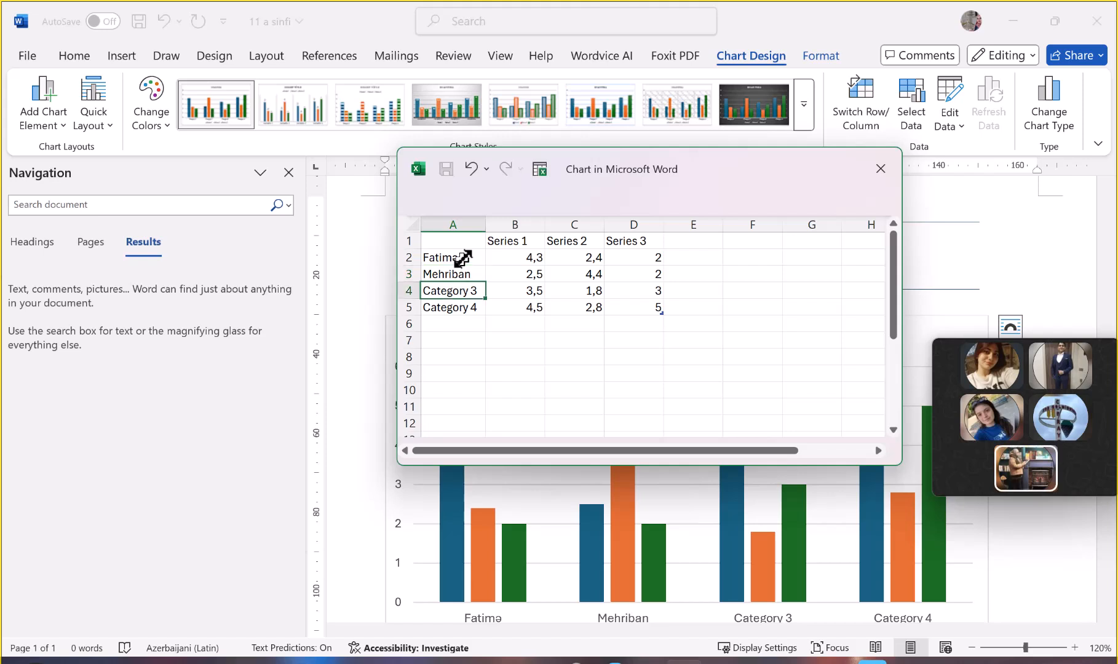
type("Onur")
key("Return")
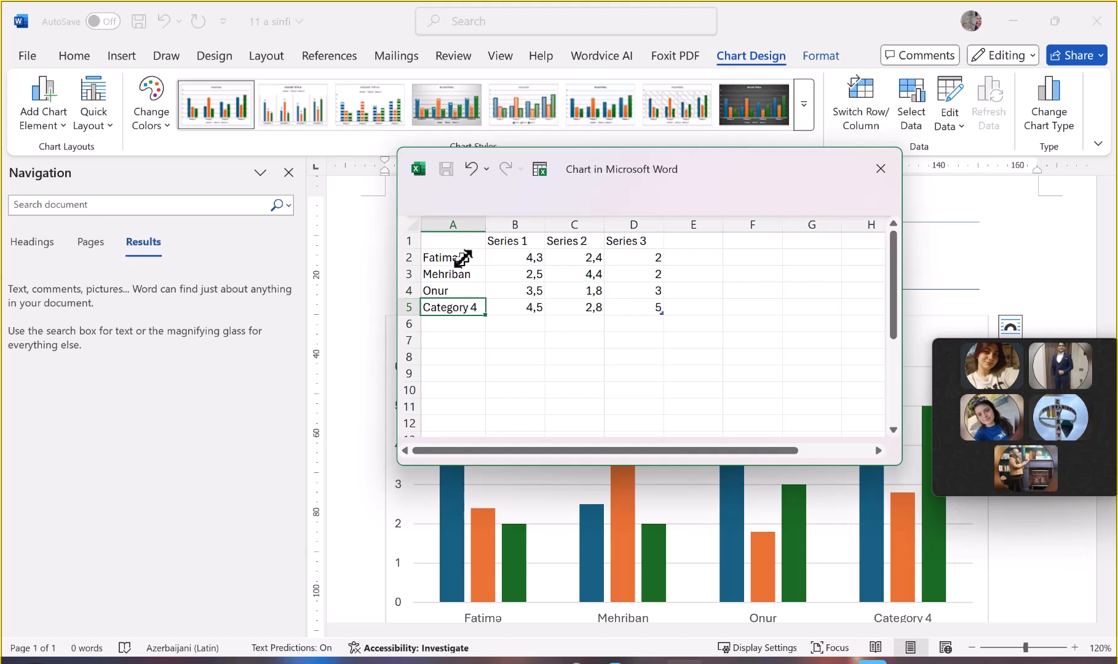
type("Nicat")
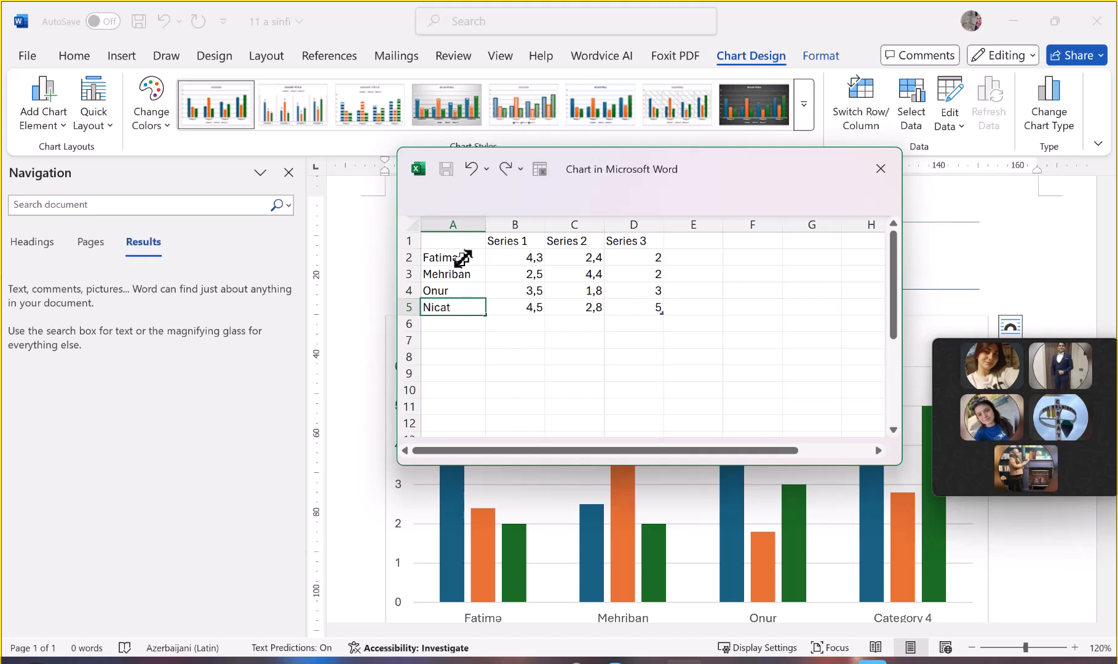
Rename the chart's three series İnformatika, Riyaziyyat and Fizika, widening column B to fit its heading
left_click(514, 256)
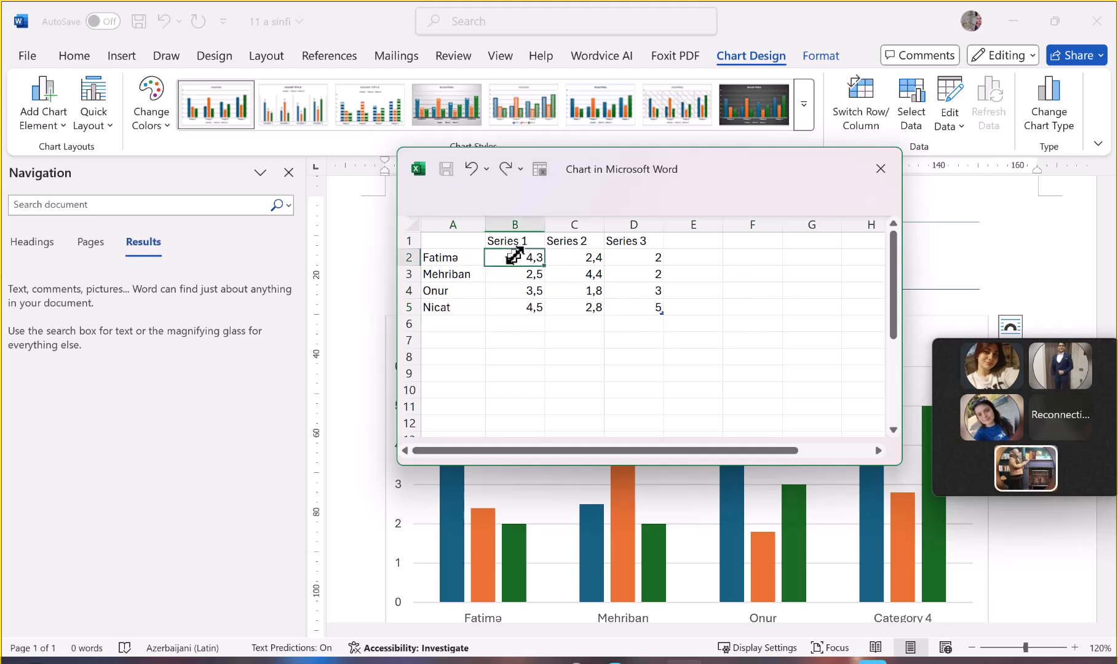
mouse_move(1008, 429)
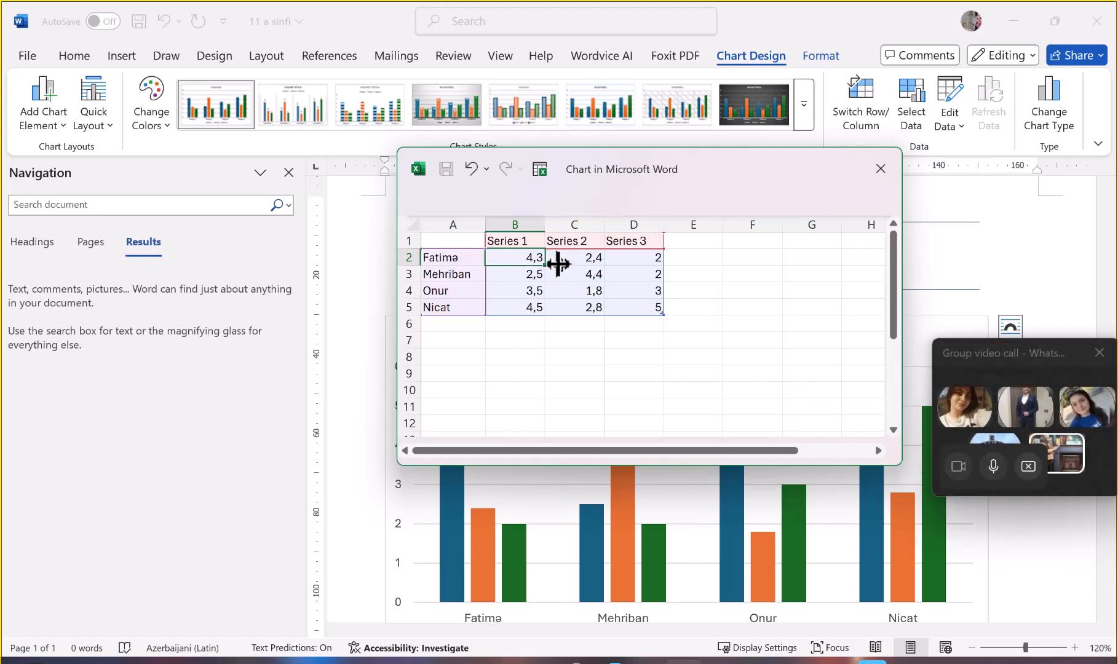
left_click(507, 240)
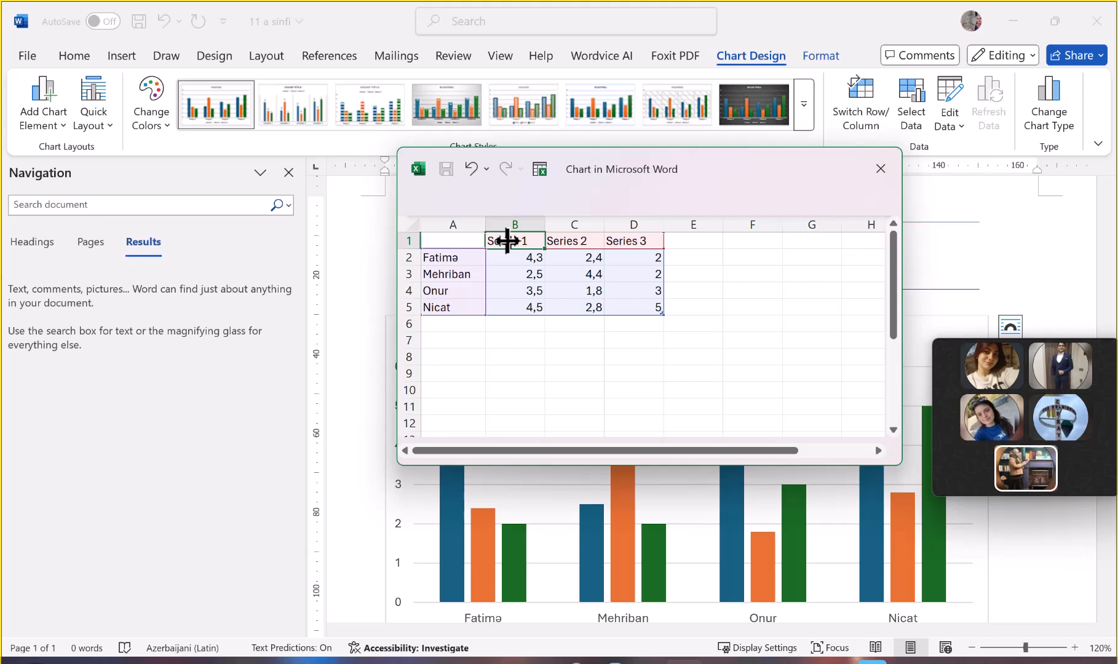
type("informatika")
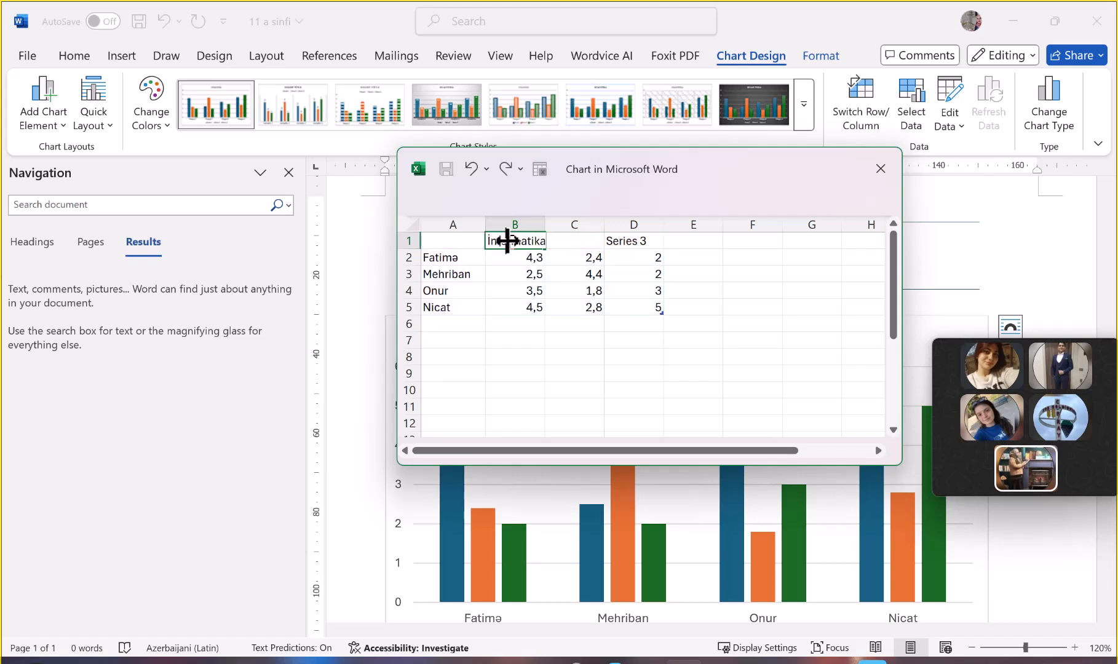
key("Tab")
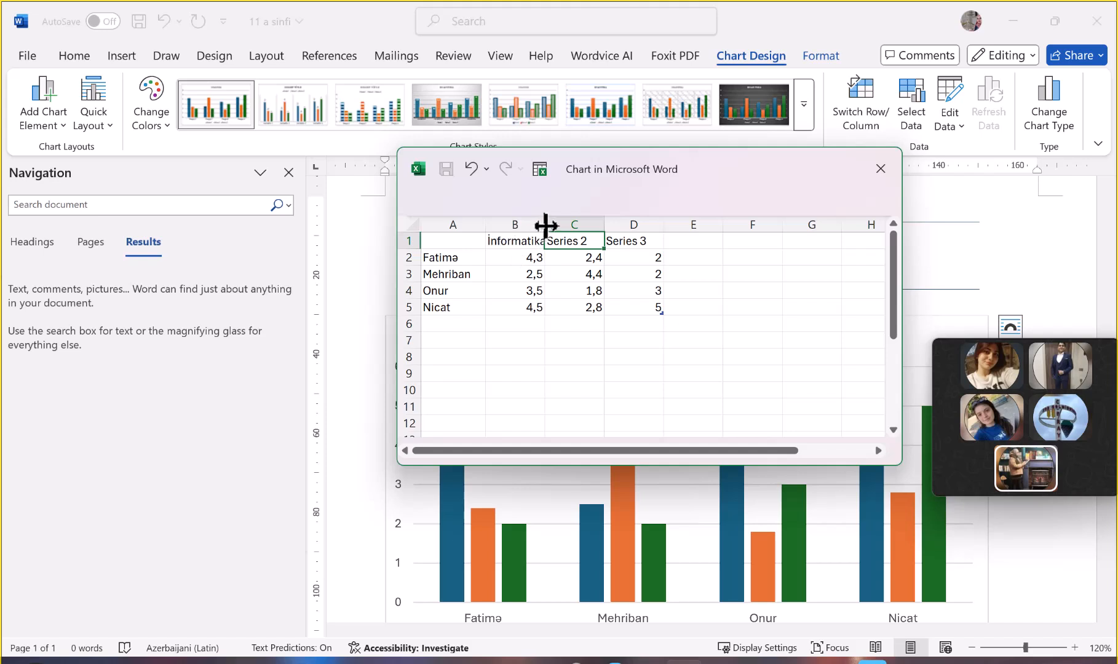
left_click_drag(544, 225, 559, 225)
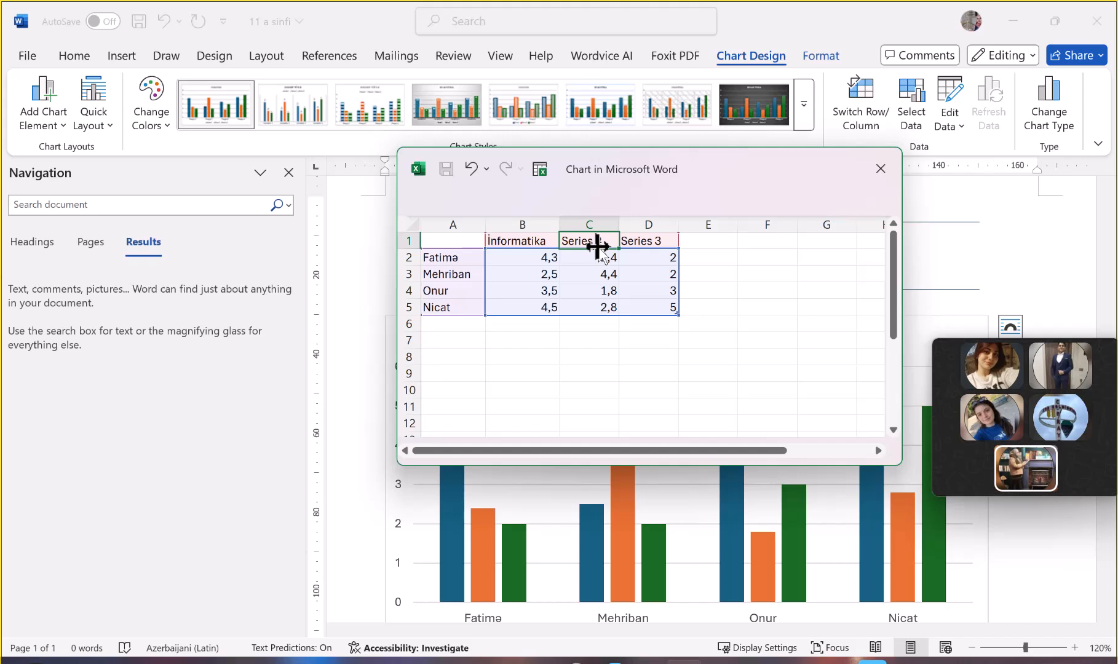
type("R")
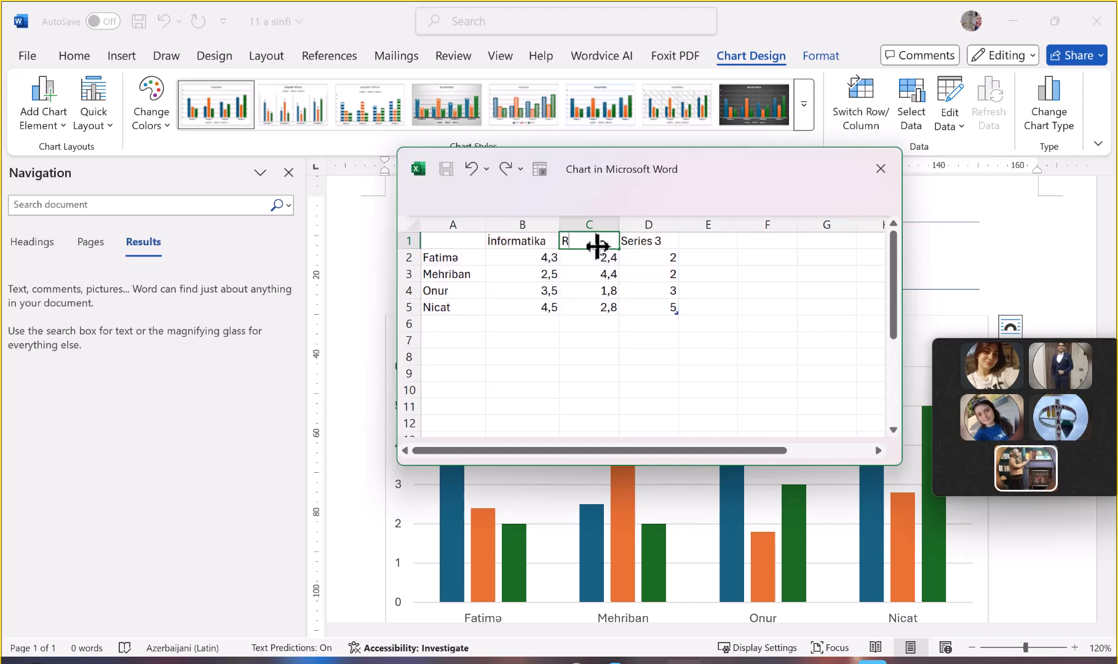
type("iyaziyyat")
key("Tab")
type("Fiz")
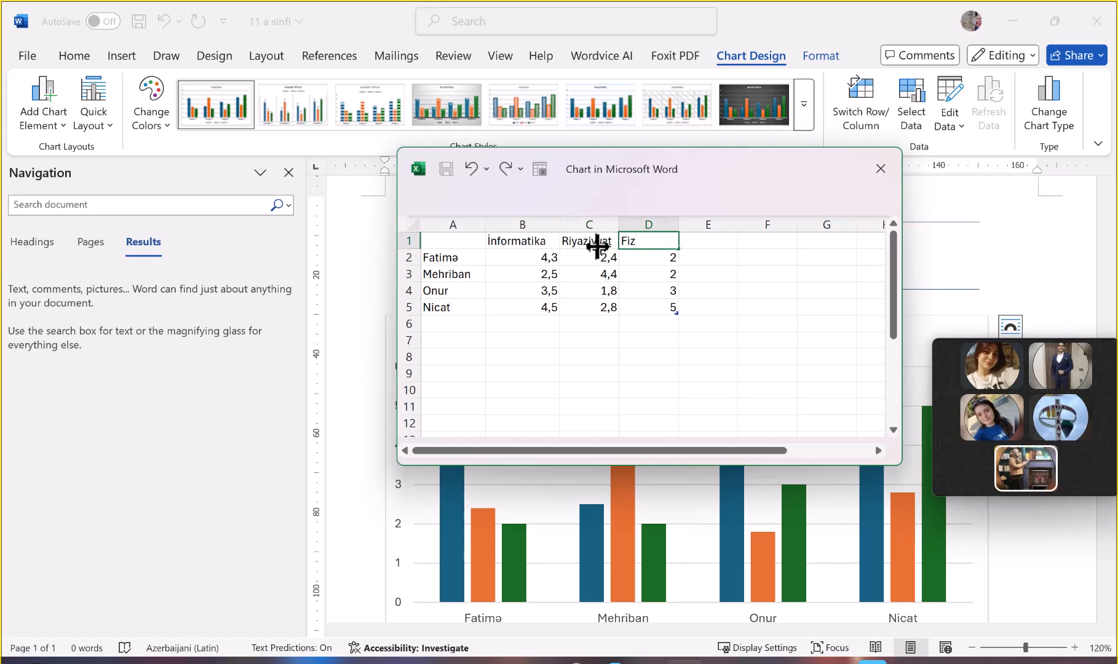
type("ika")
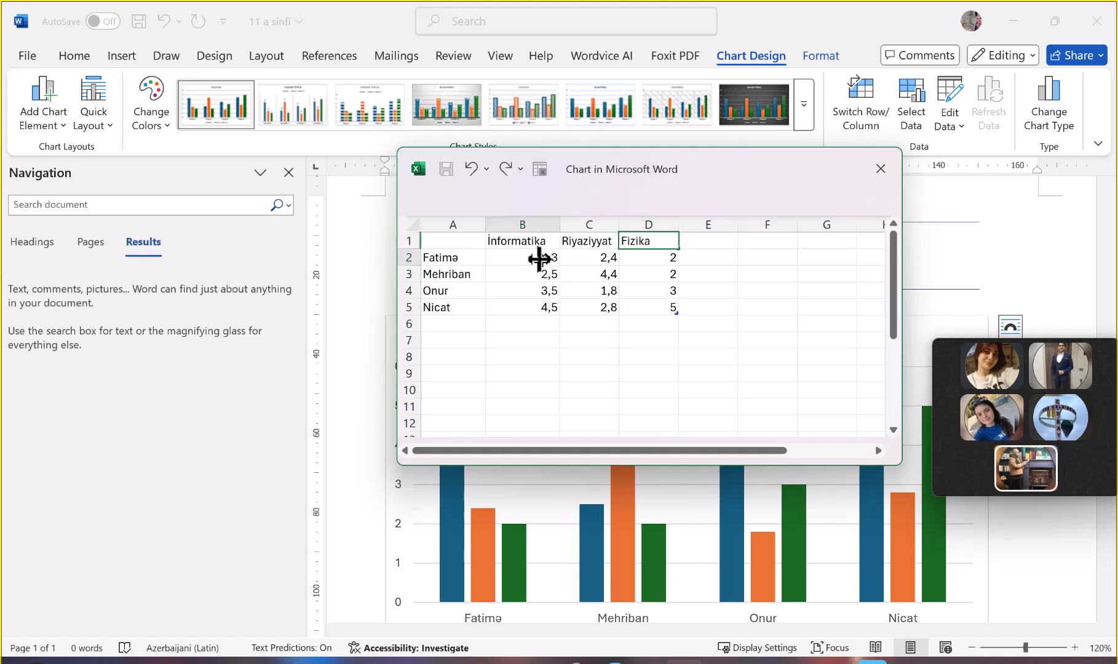
left_click(539, 258)
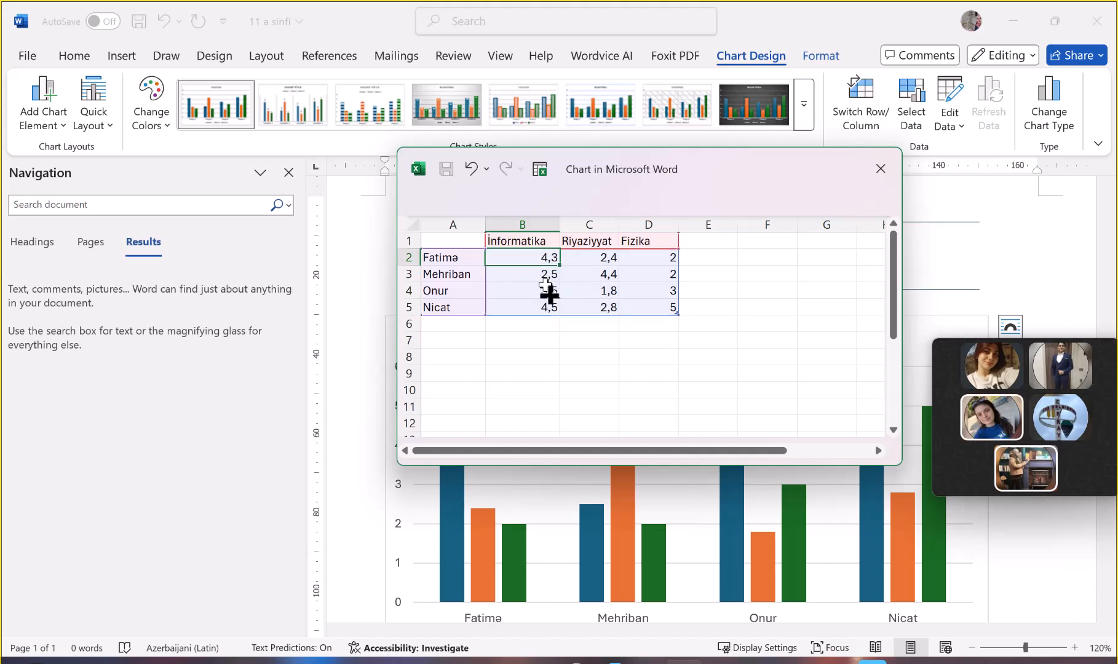
Replace the four first names in column A of the chart's data sheet with four other first names
left_click(445, 257)
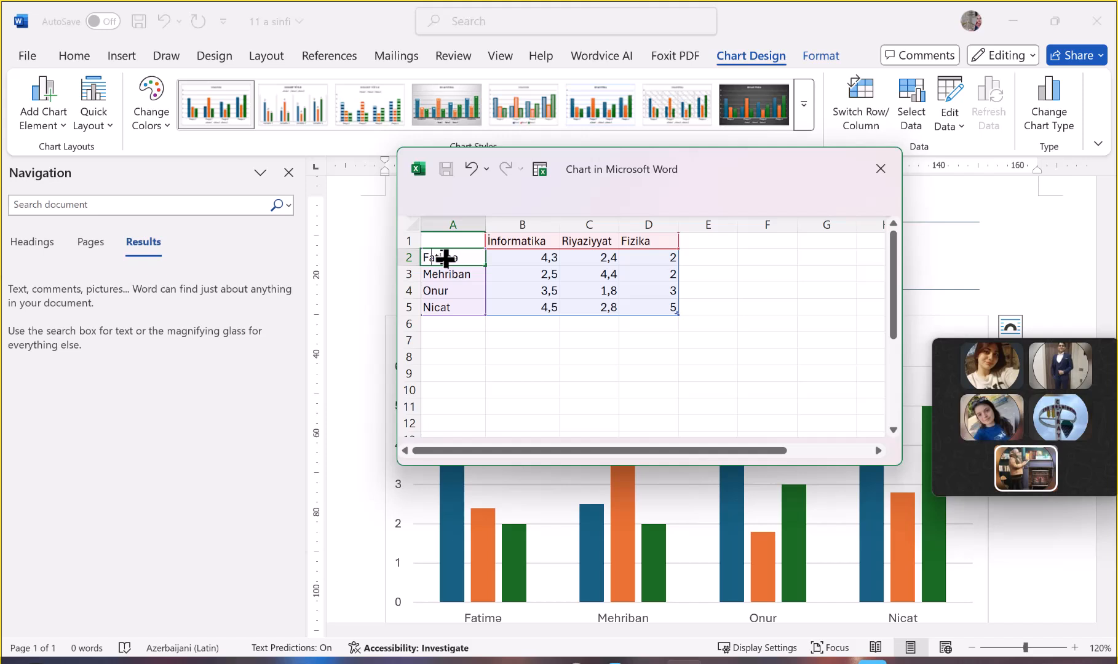
type("Ha")
type("sən")
key("Return")
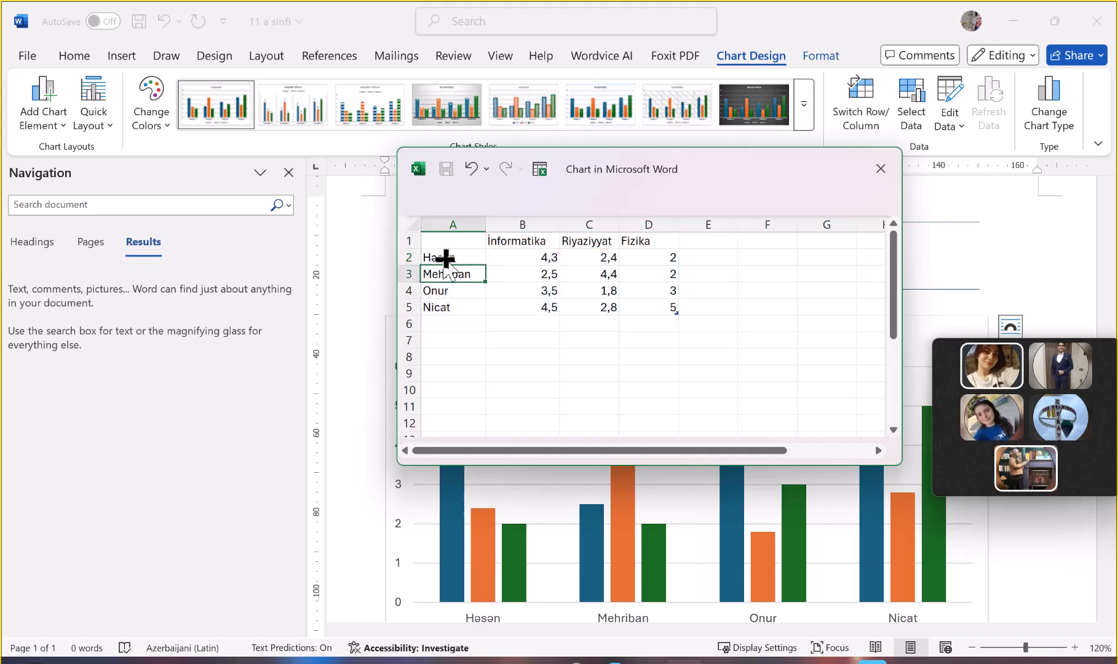
type("Hüseyn")
key("Return")
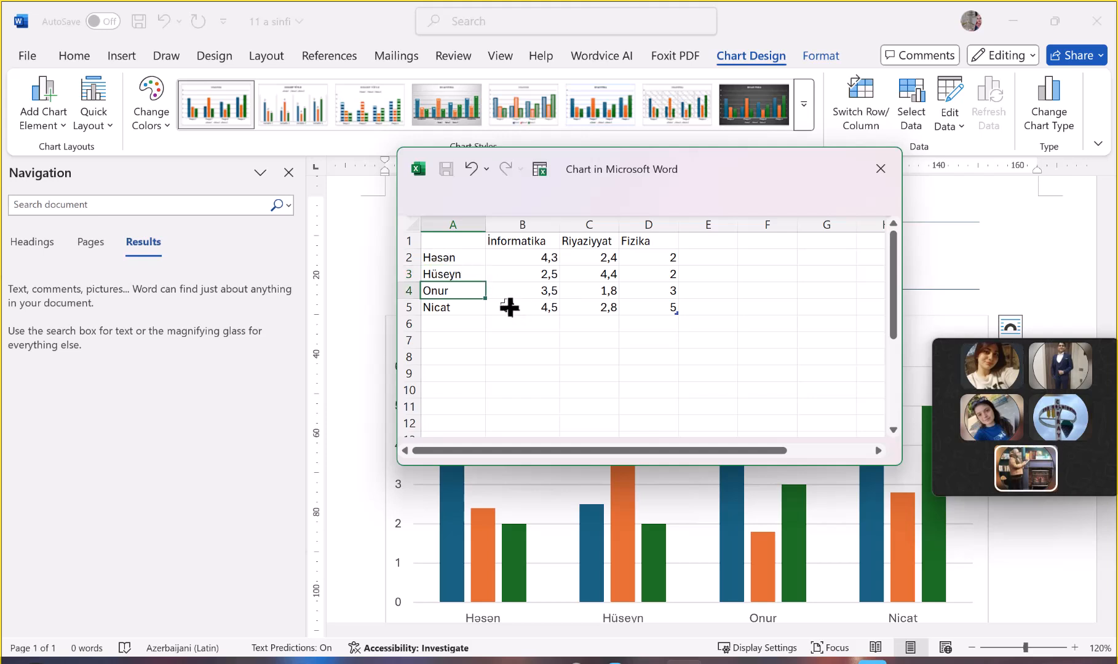
type("V")
key("Return")
type("əl")
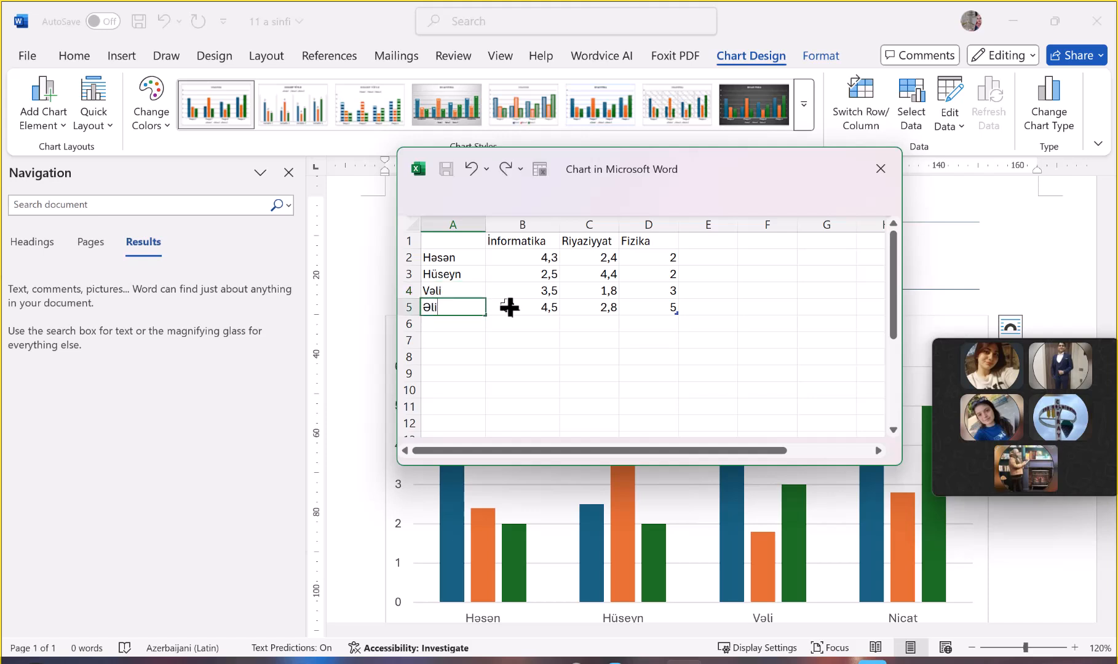
type("i")
Set the first person's scores in row 2 to 100 for İnformatika, 97 for Riyaziyyat and 85 for Fizika
left_click(531, 257)
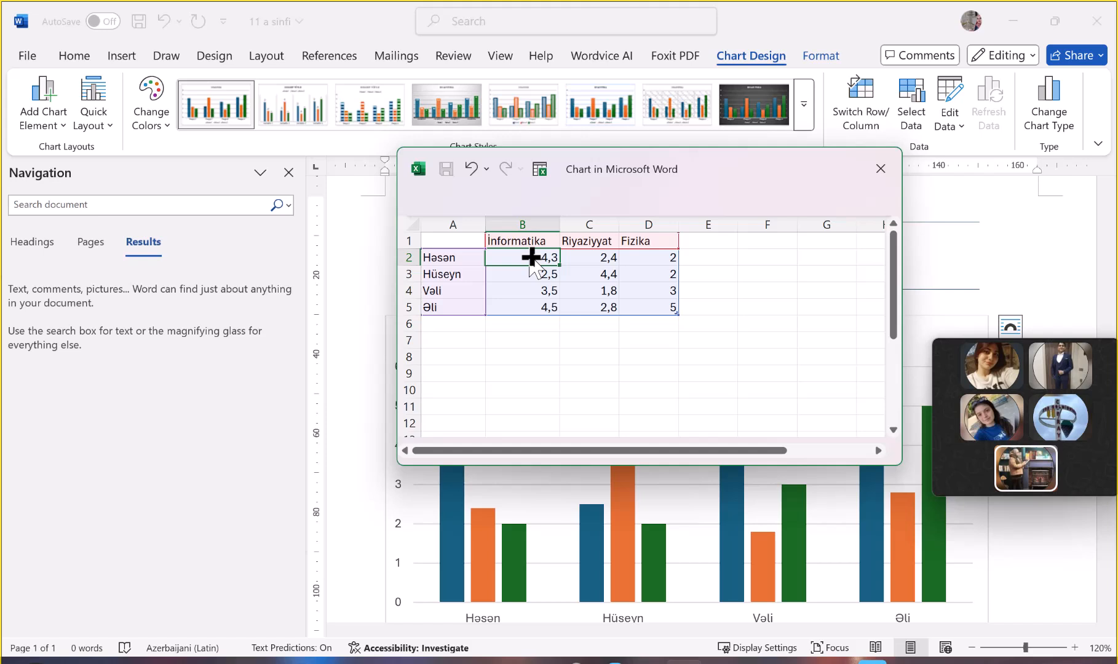
type("100")
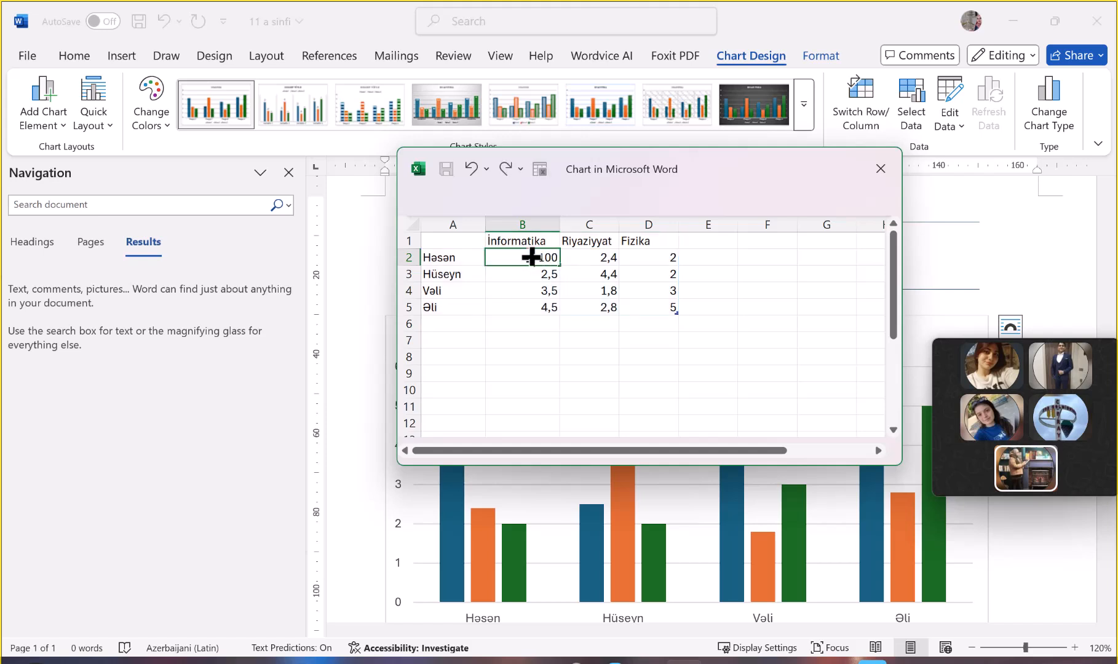
key("Tab")
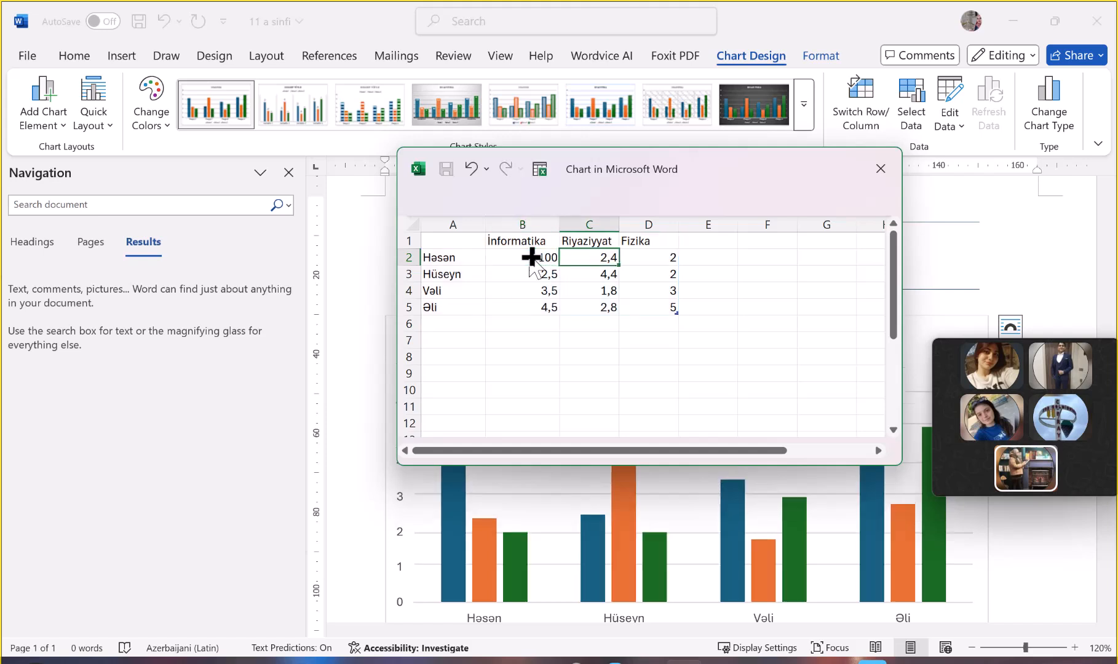
type("97")
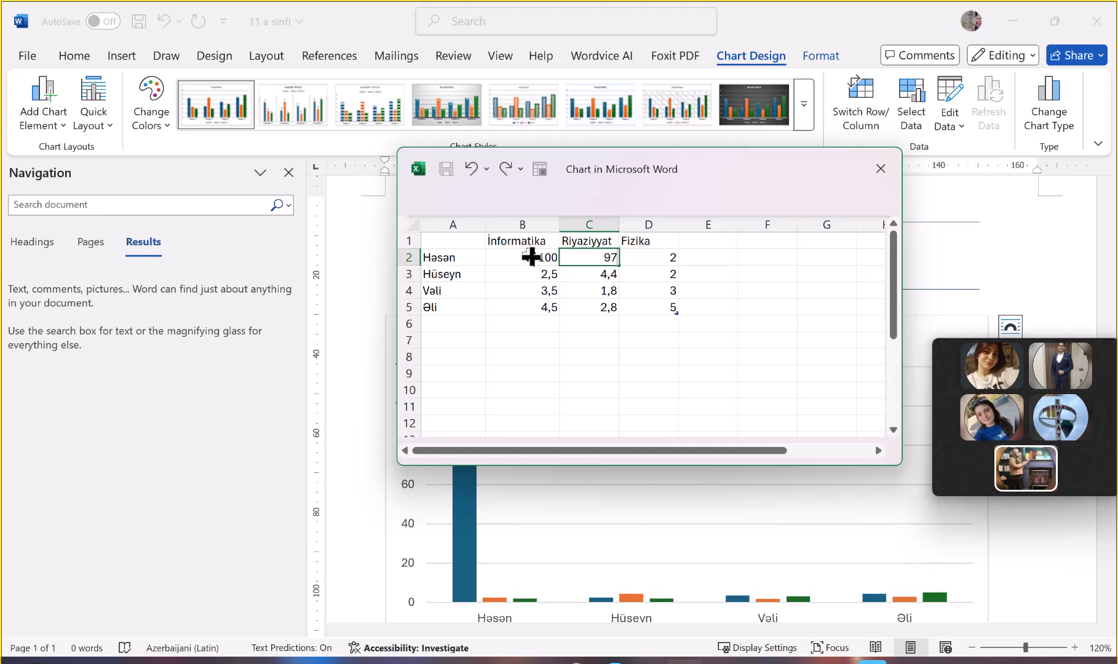
key("Tab")
type("8")
Set the second person's scores in row 3 to 85 for İnformatika, 124 for Riyaziyyat and 150 for Fizika
key("Left")
key("Down")
key("Left")
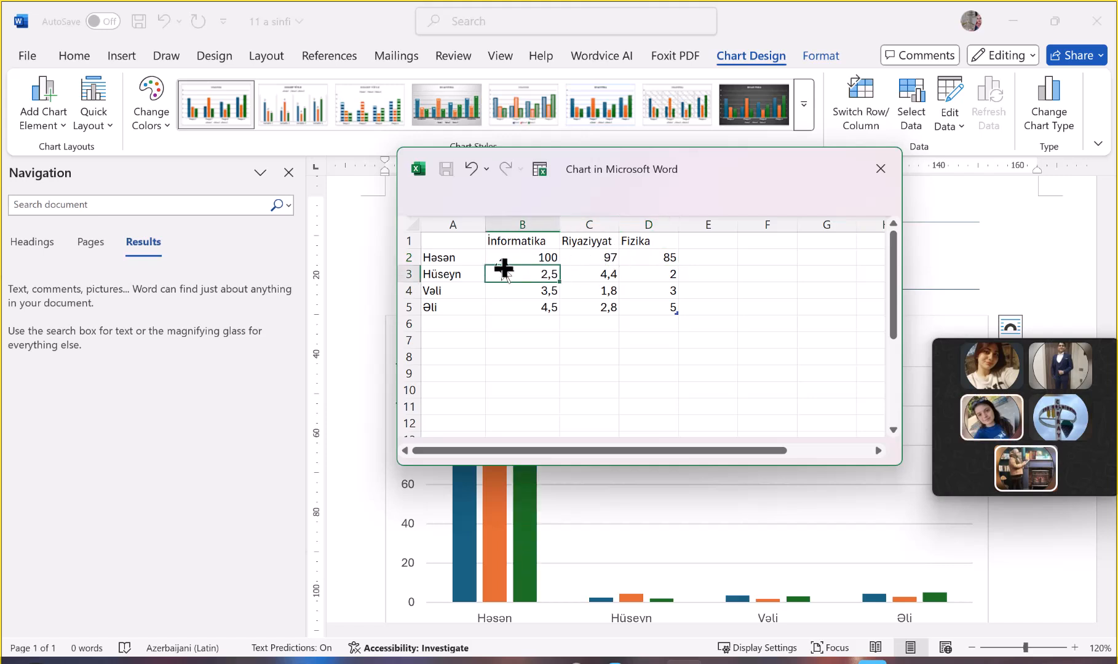
type("85")
key("Right")
type("124")
key("Right")
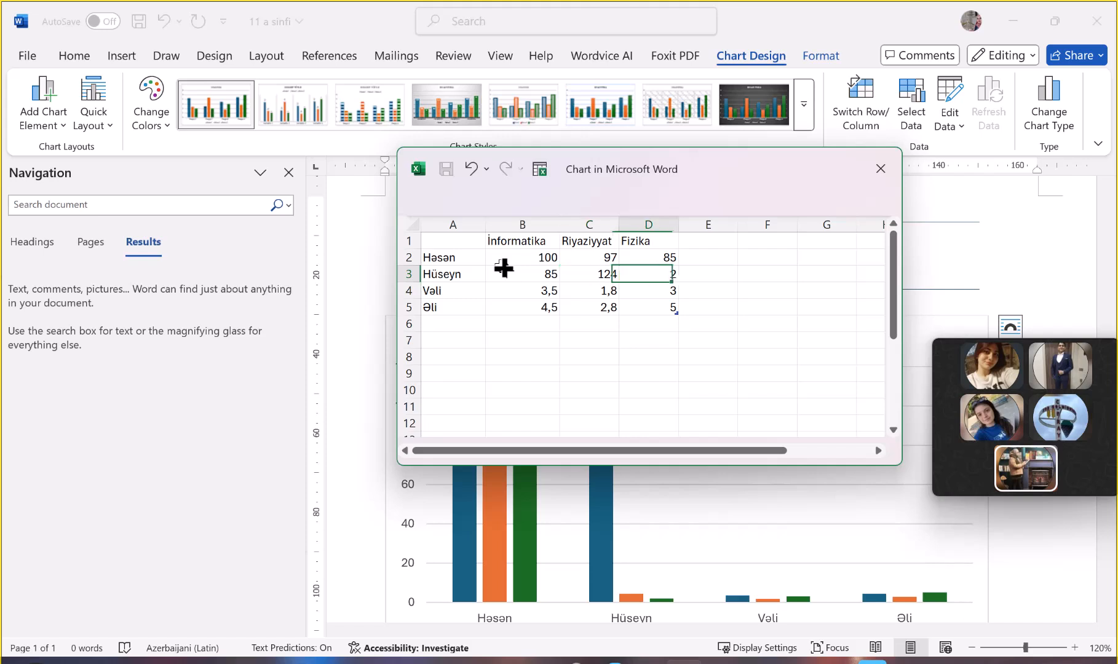
type("15")
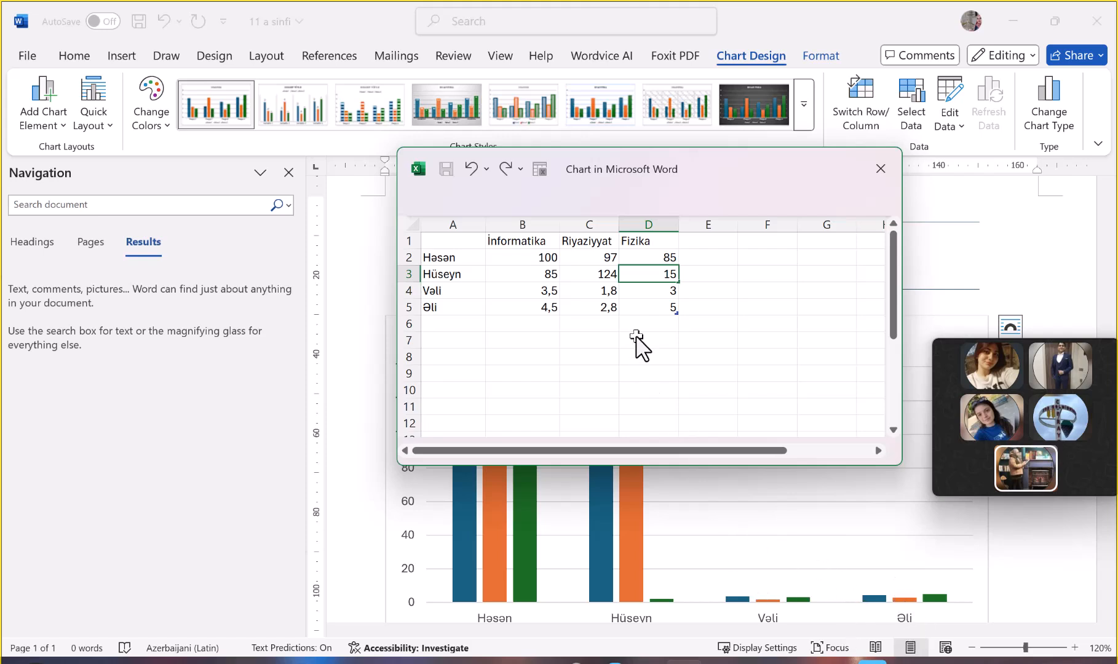
type("0")
key("Return")
Set the third person's scores in row 4 to 75 for İnformatika, 94 for Riyaziyyat and 98 for Fizika
key("Left")
key("Left")
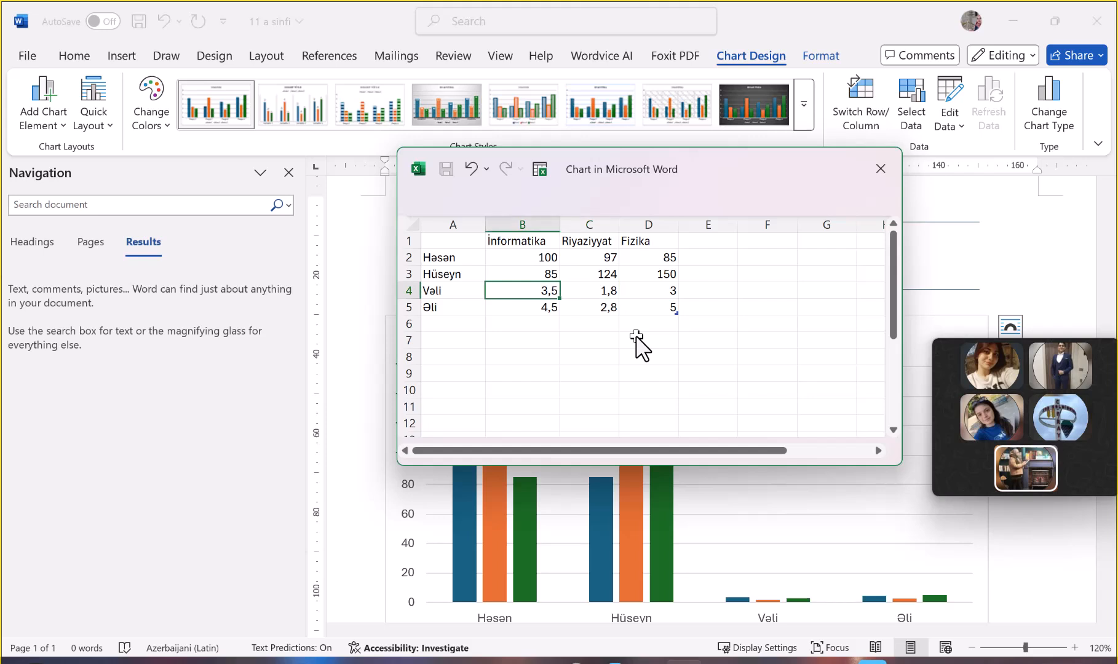
type("75")
key("Tab")
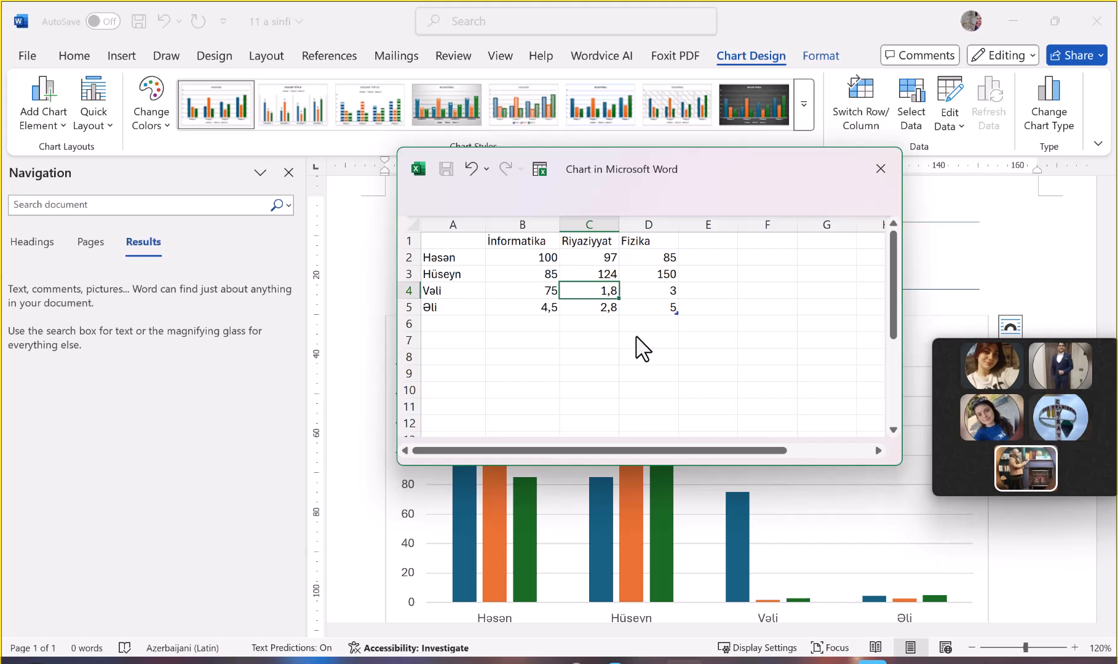
type("94")
key("Tab")
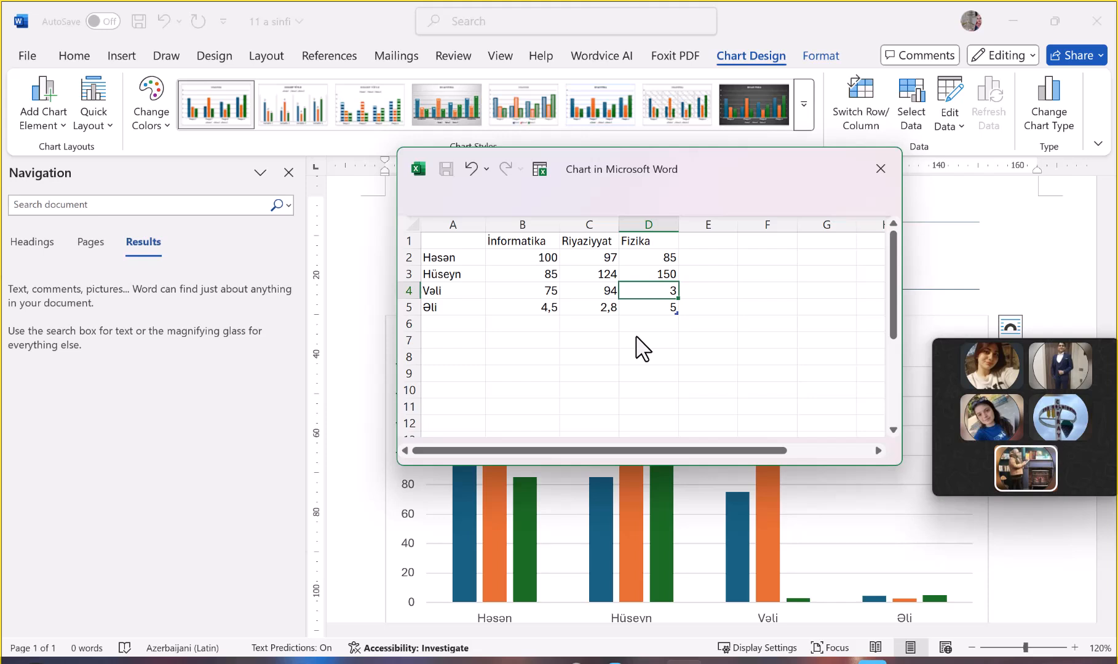
type("98")
Set the fourth person's scores in row 5 to 55, 85 and 78, and close the chart's data sheet
left_click(544, 307)
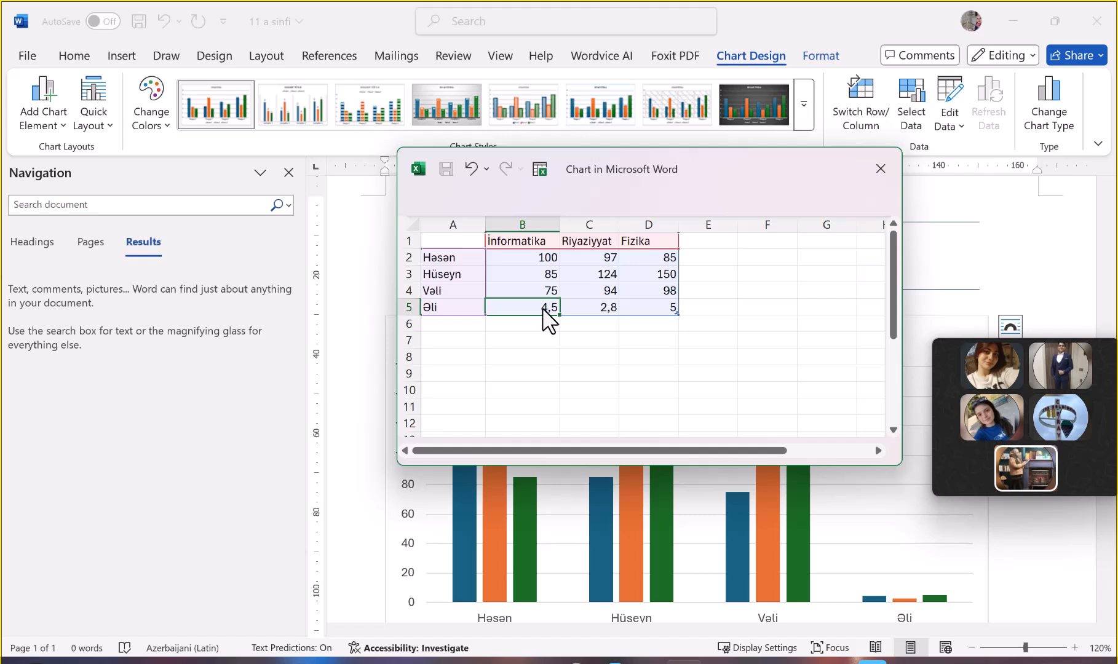
type("5")
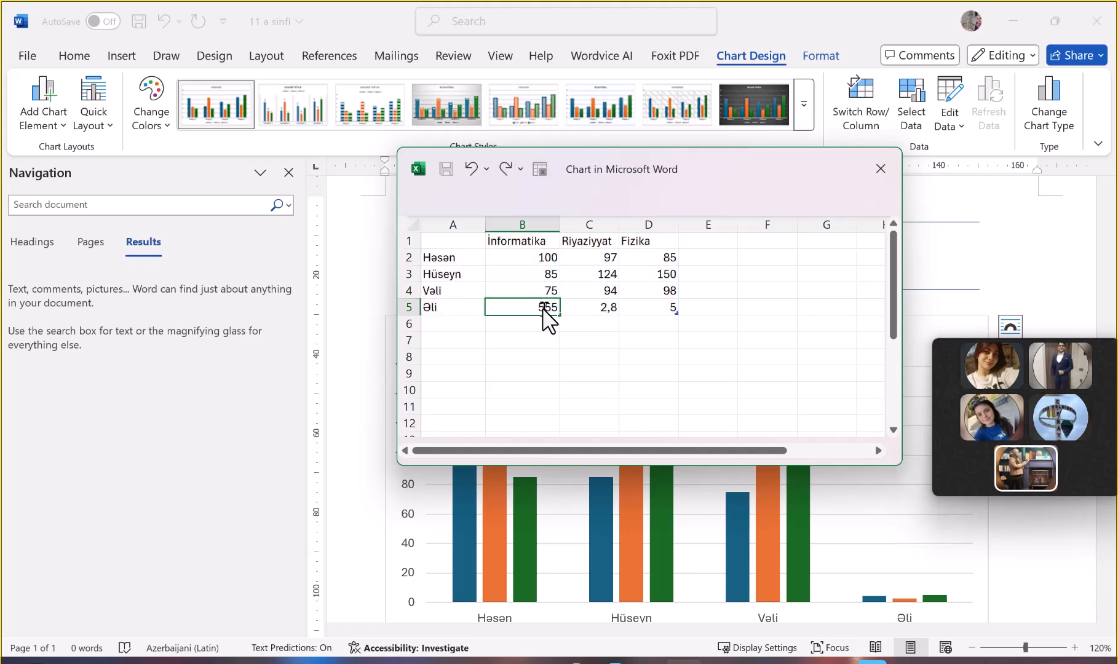
key("Tab")
double_click(543, 309)
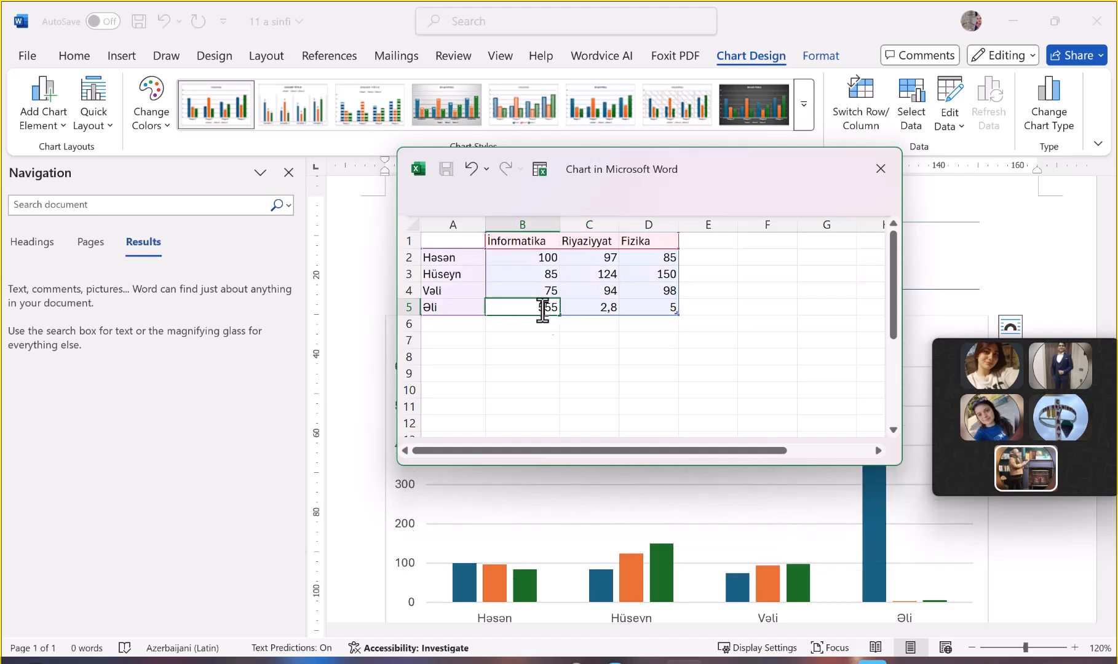
key("BackSpace")
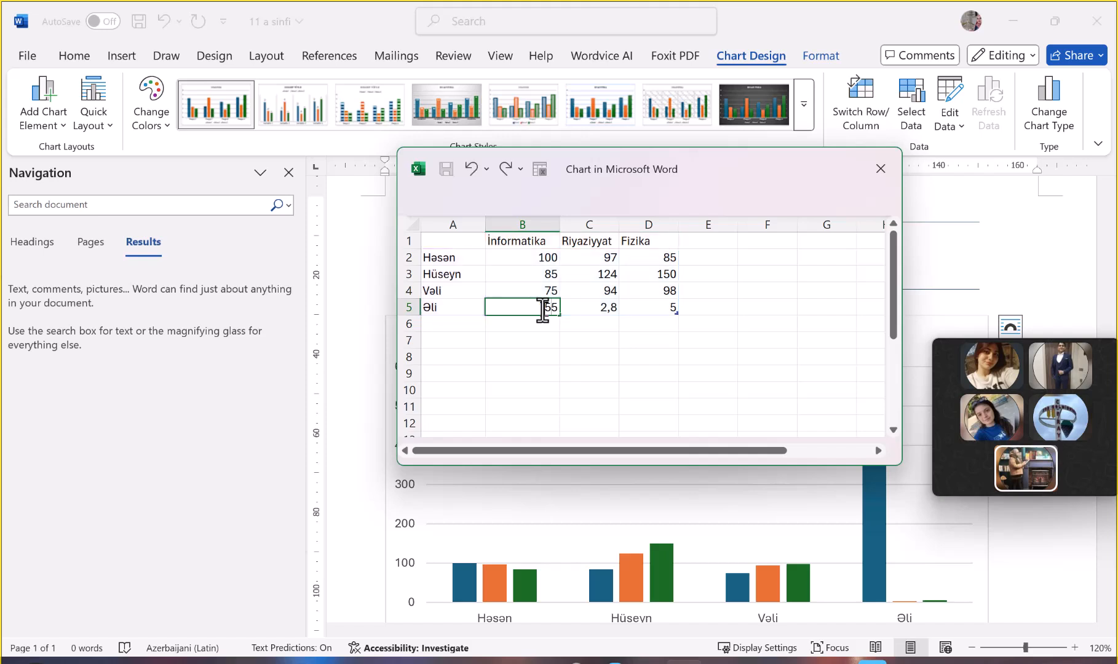
left_click(598, 314)
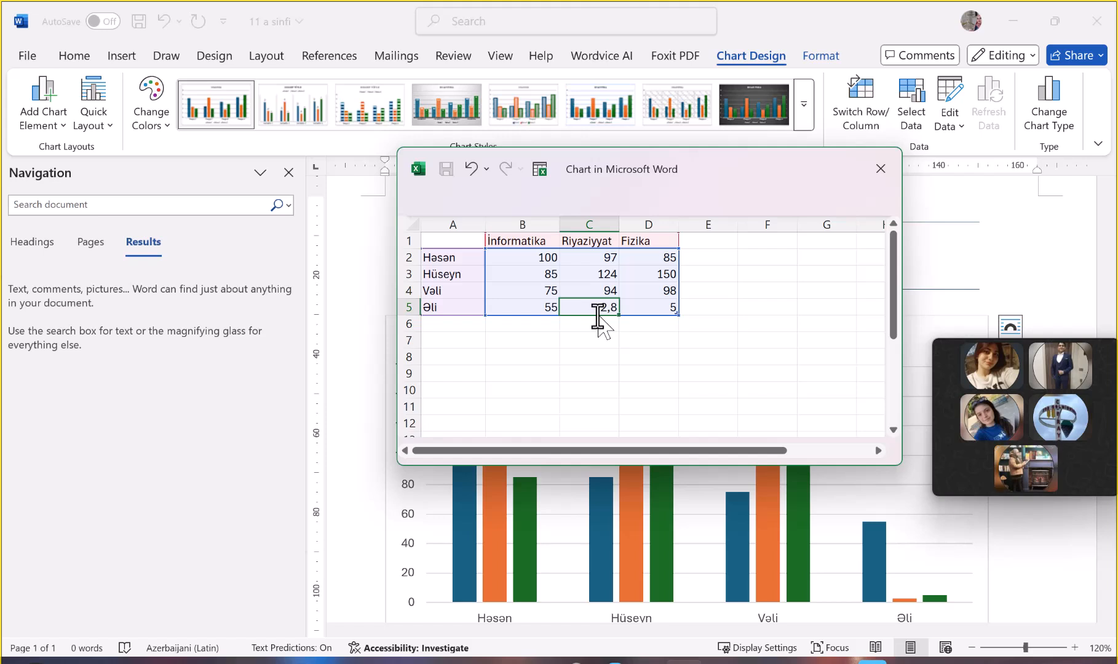
type("85")
key("Tab")
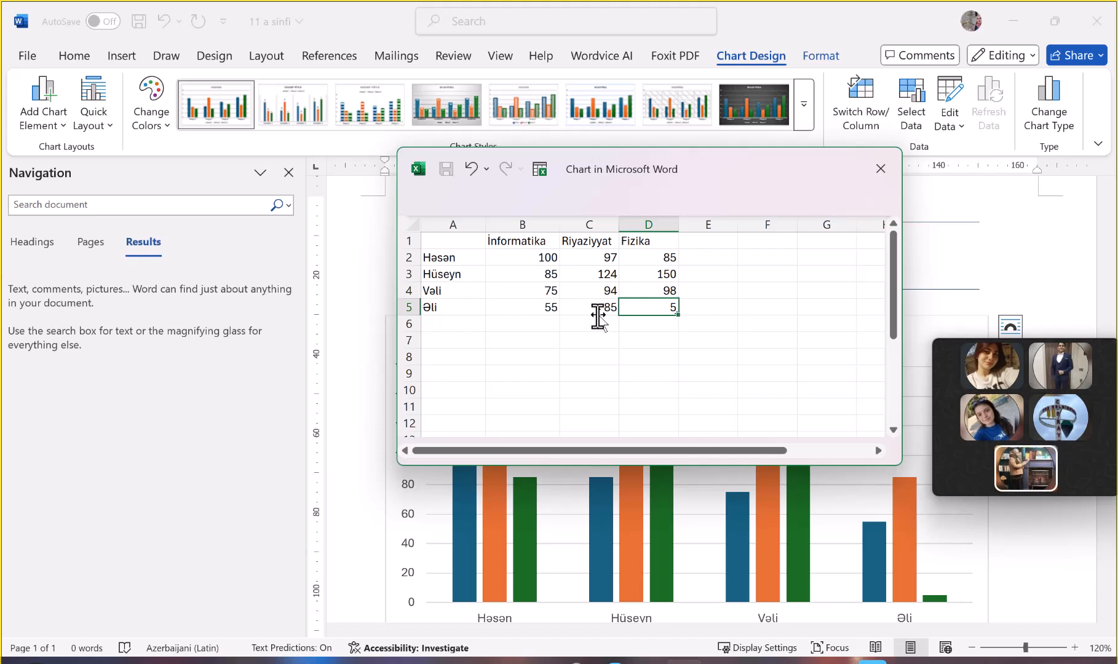
type("78")
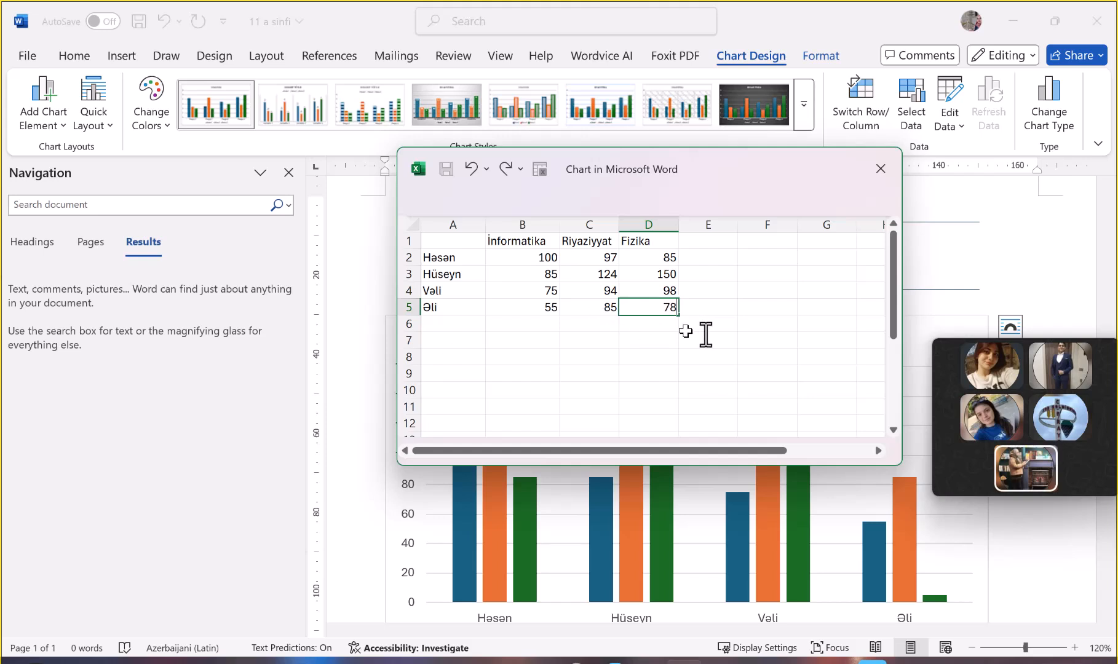
left_click(729, 323)
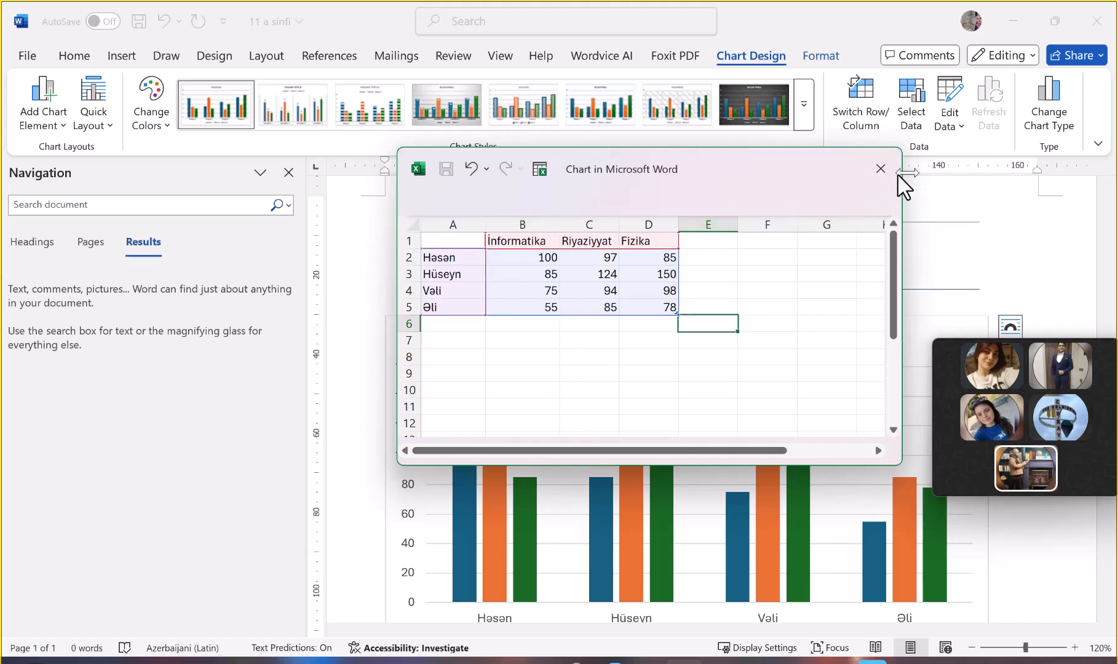
left_click(879, 174)
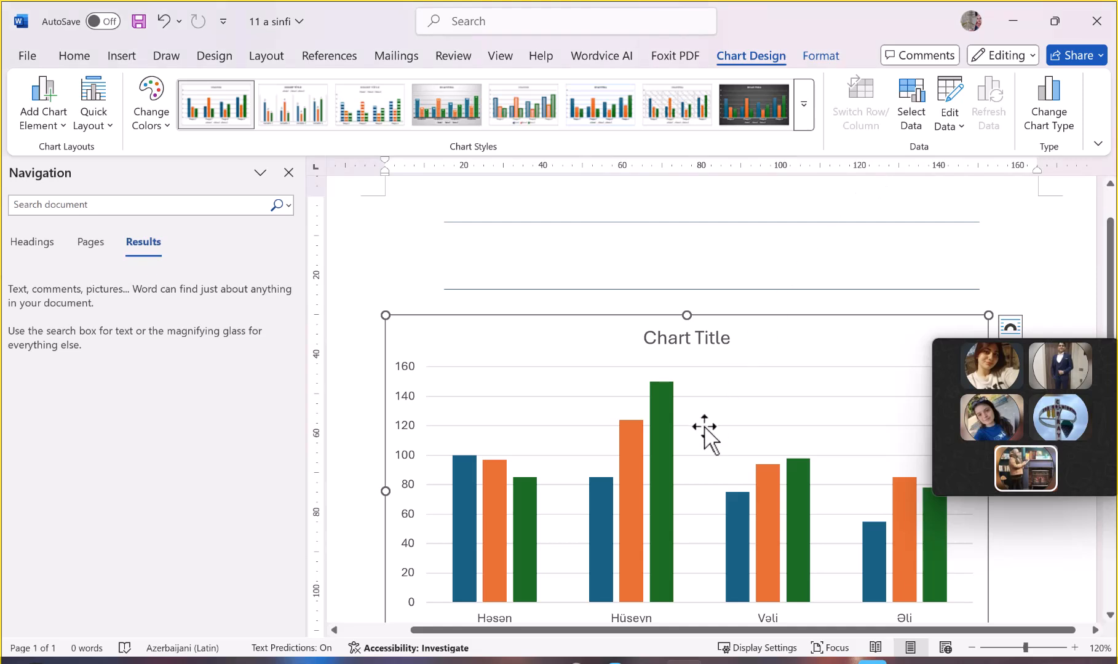
Move the floating group video call window off the chart and over the Navigation pane
scroll(704, 430, "down", 4)
scroll(704, 431, "up", 2)
scroll(704, 430, "down", 2)
scroll(704, 431, "up", 5)
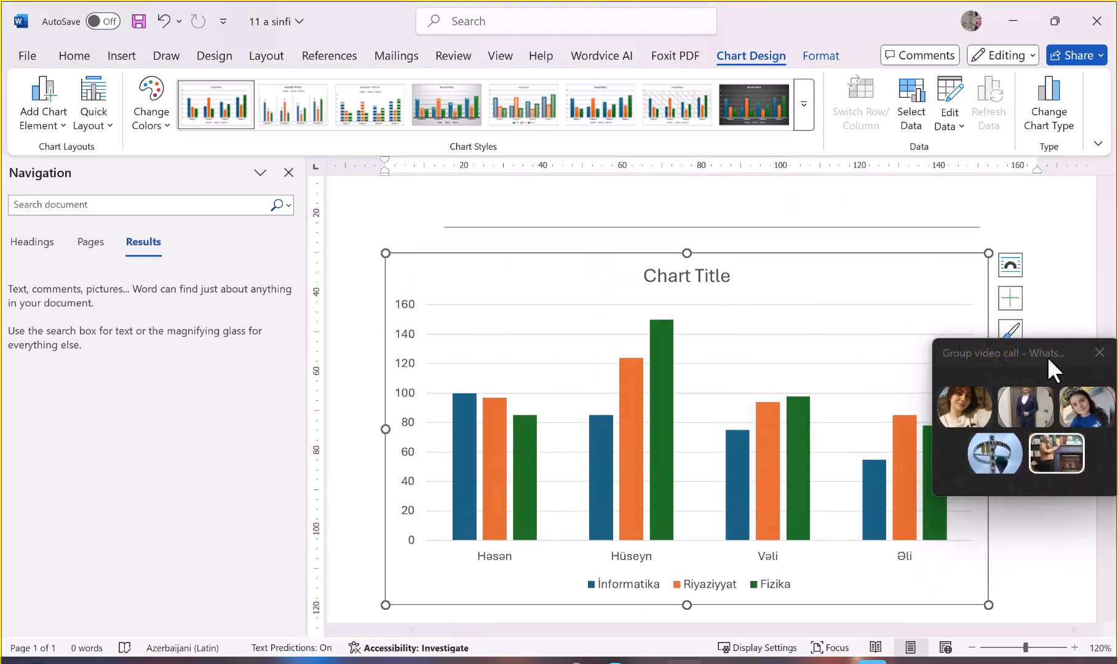
left_click(1048, 359)
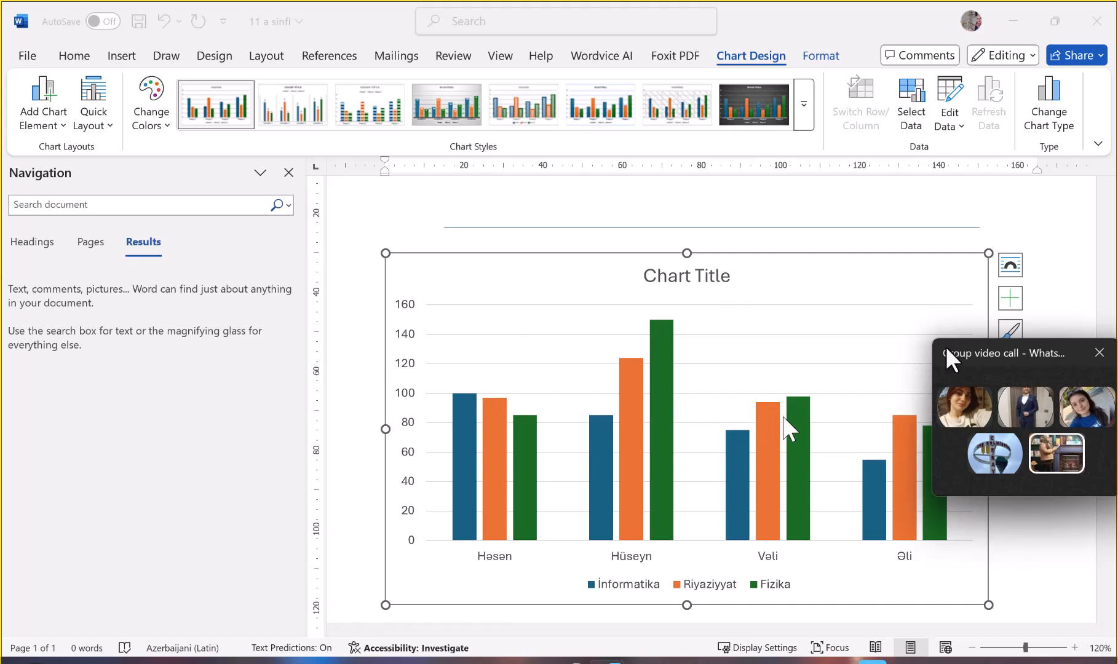
left_click_drag(1043, 351, 177, 361)
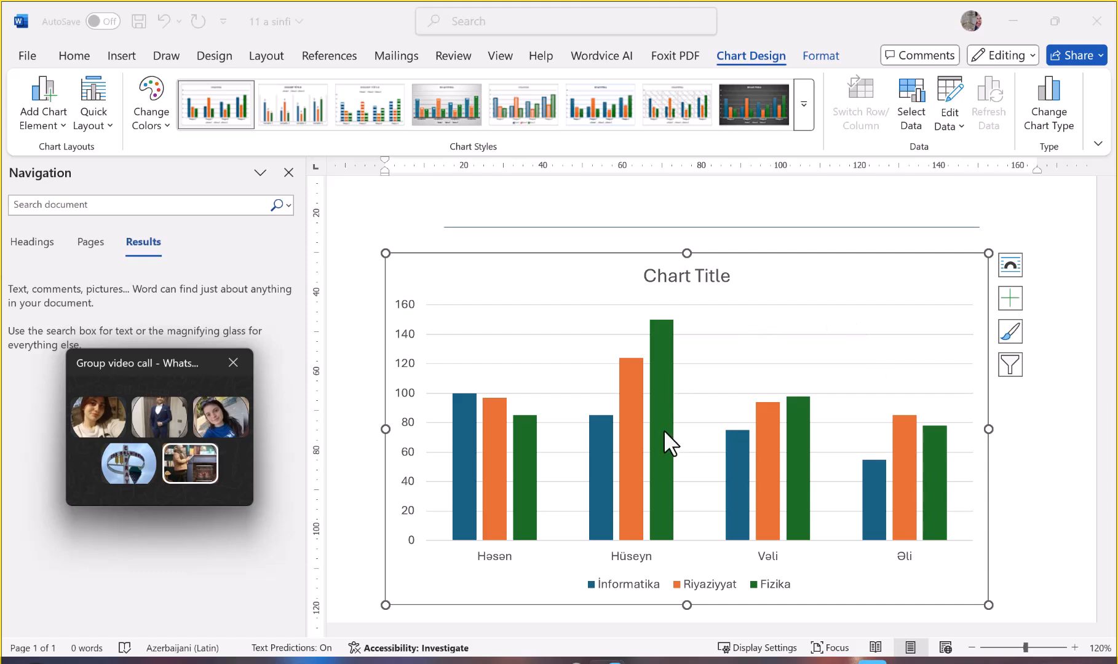
Reopen the chart's data sheet, enlarge it to show all four data rows, and close it again
right_click(917, 279)
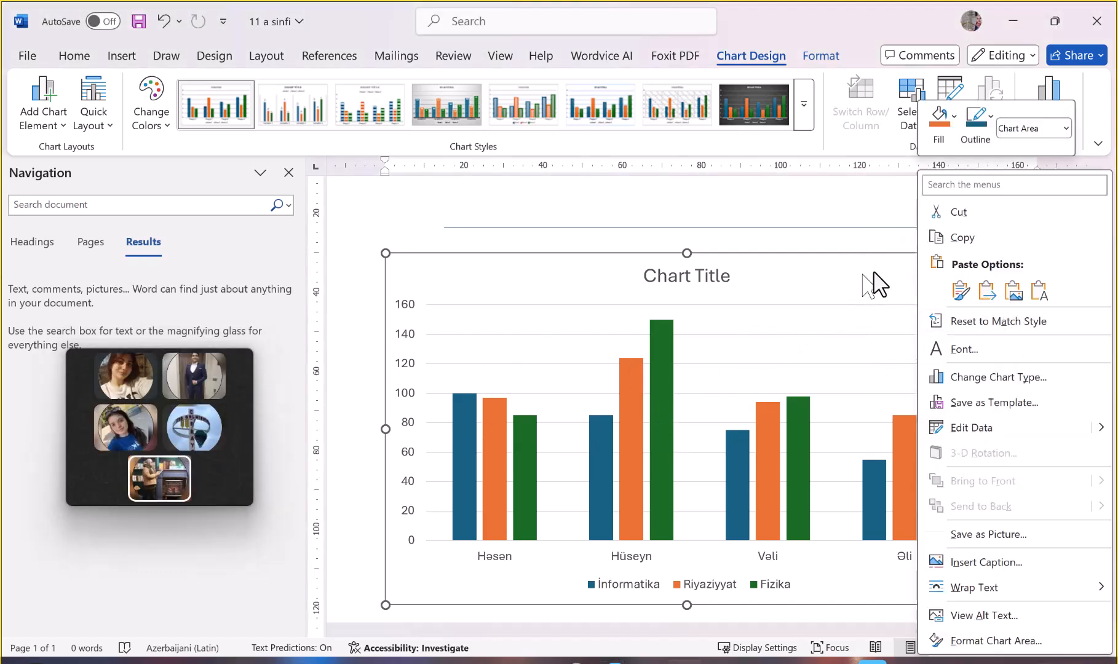
left_click(996, 422)
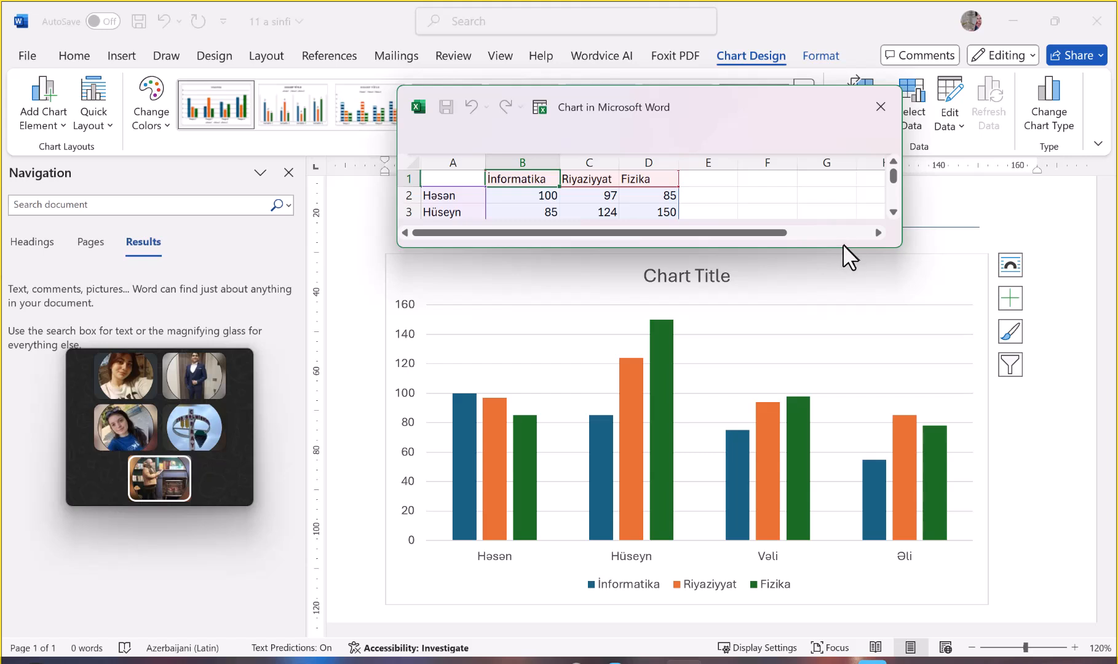
left_click_drag(832, 249, 830, 388)
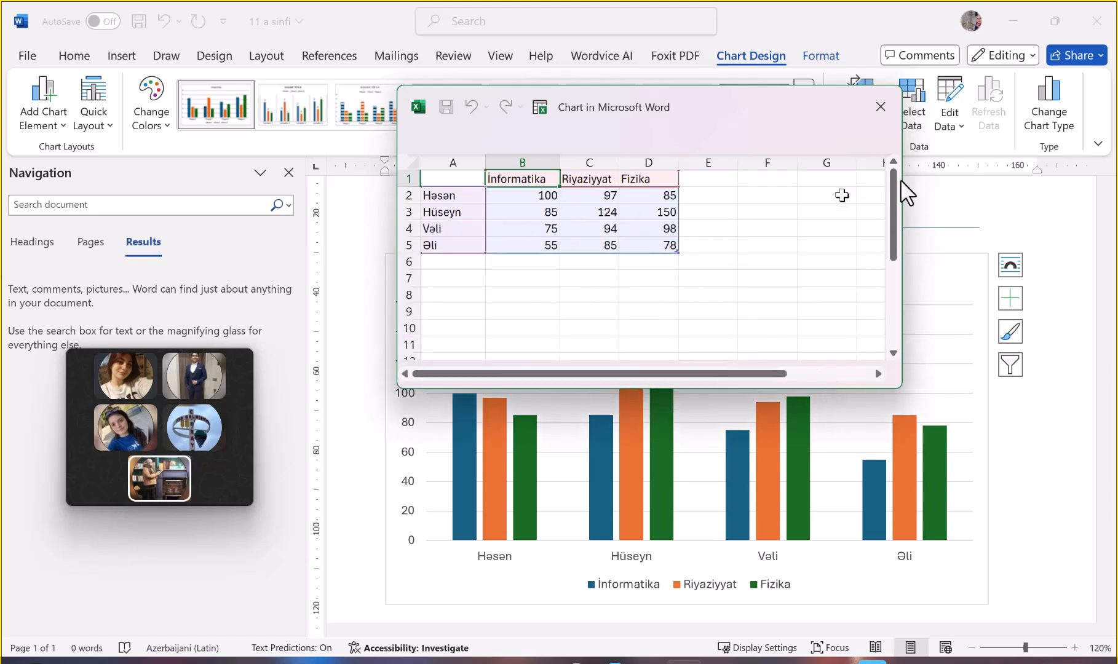
left_click(881, 107)
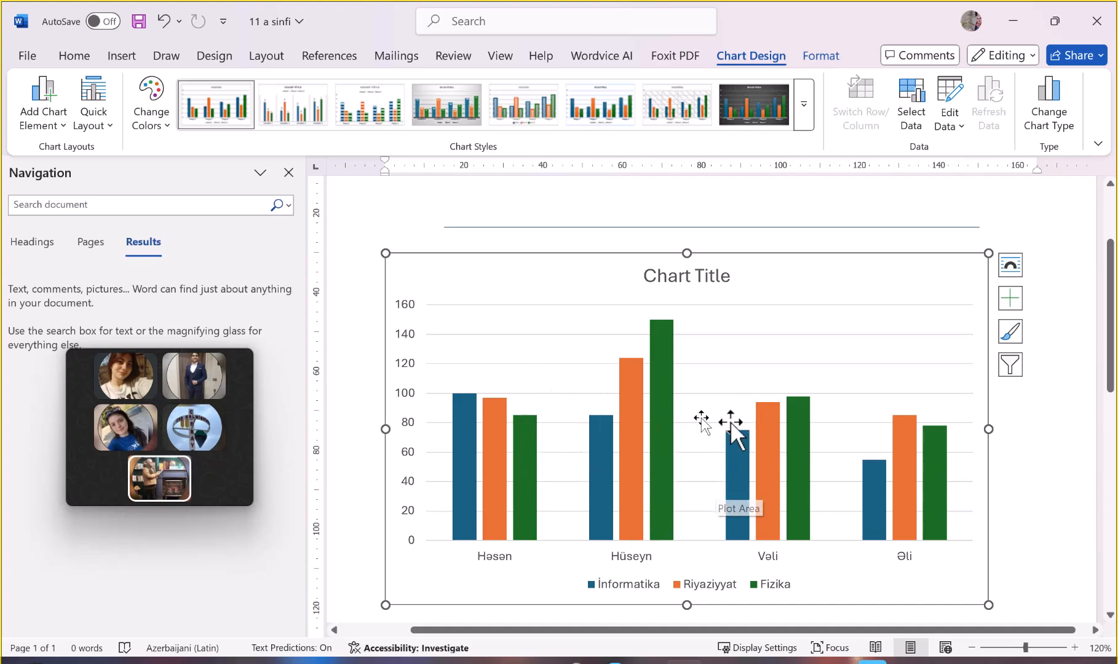
Close the Navigation pane to give the document with the chart more room
mouse_move(756, 483)
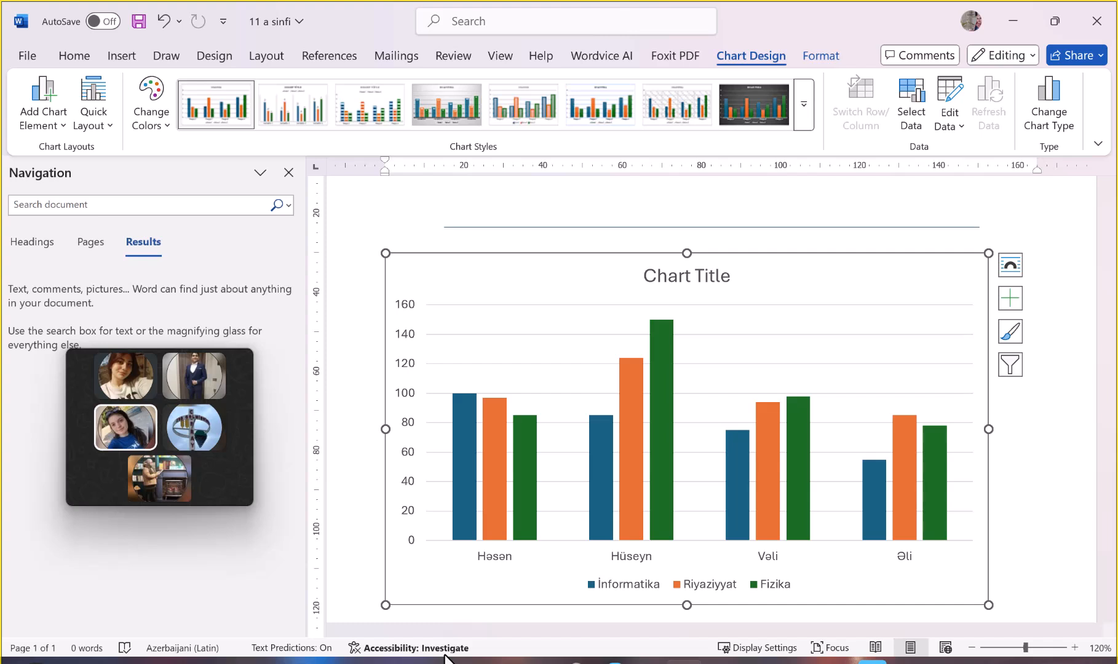
mouse_move(683, 661)
mouse_move(240, 405)
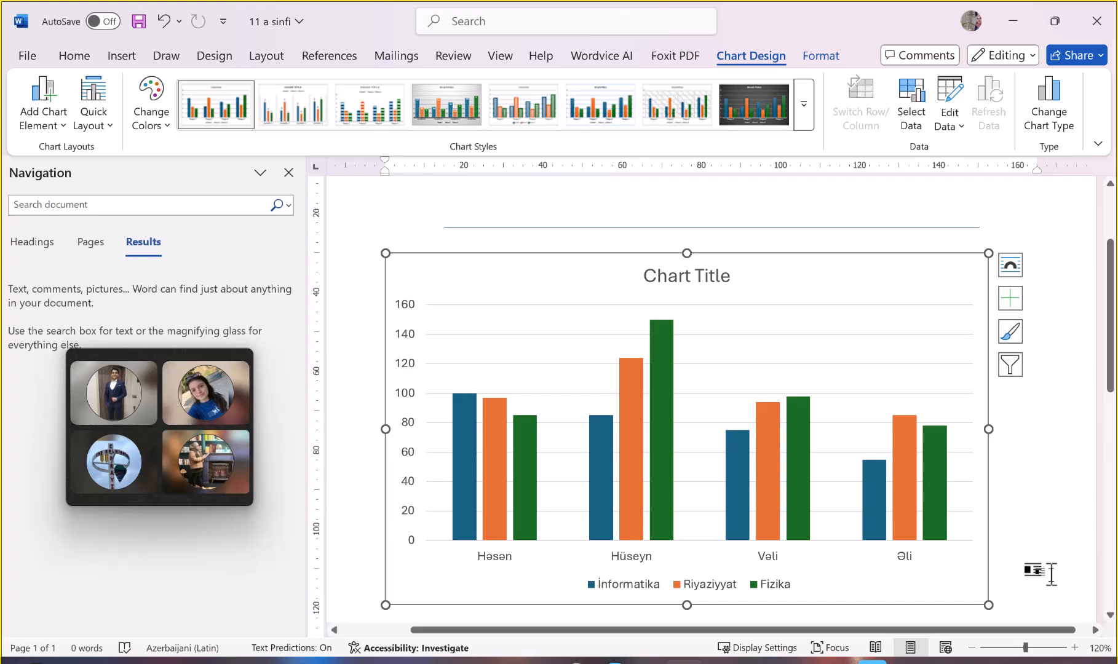
left_click(287, 173)
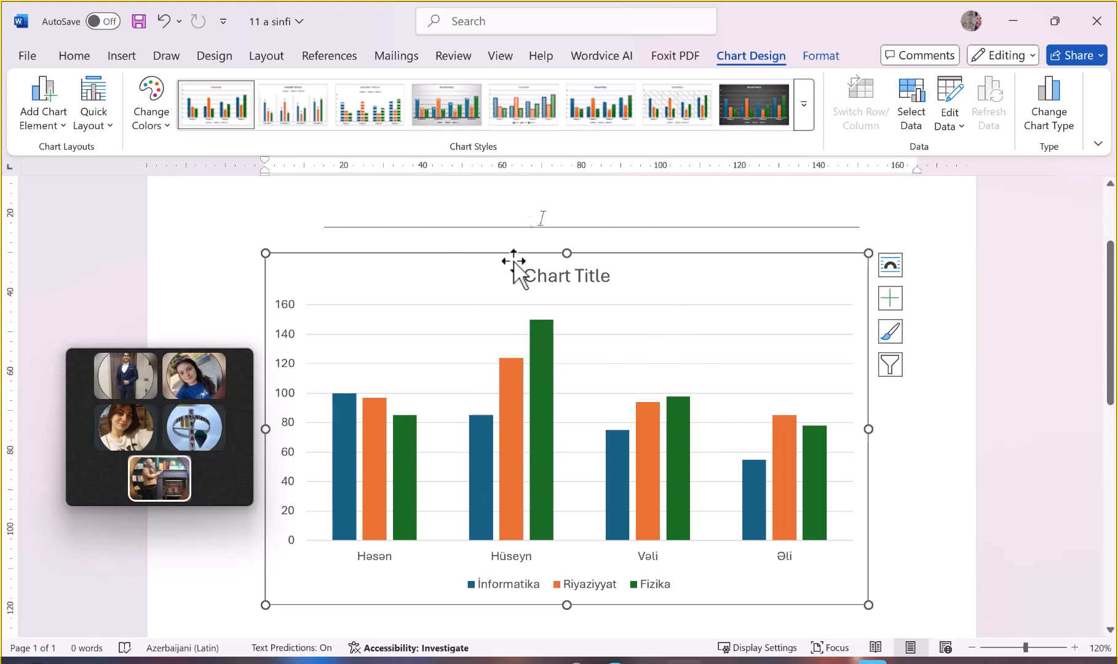
scroll(506, 544, "down", 5)
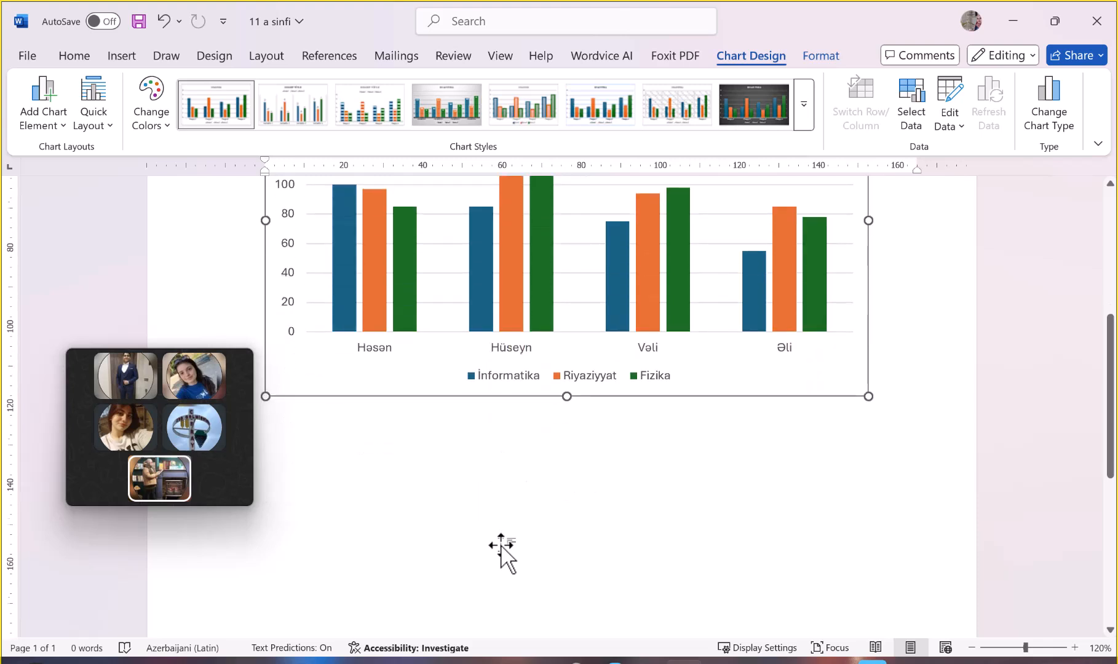
scroll(501, 549, "up", 4)
scroll(499, 544, "up", 3)
scroll(499, 544, "down", 4)
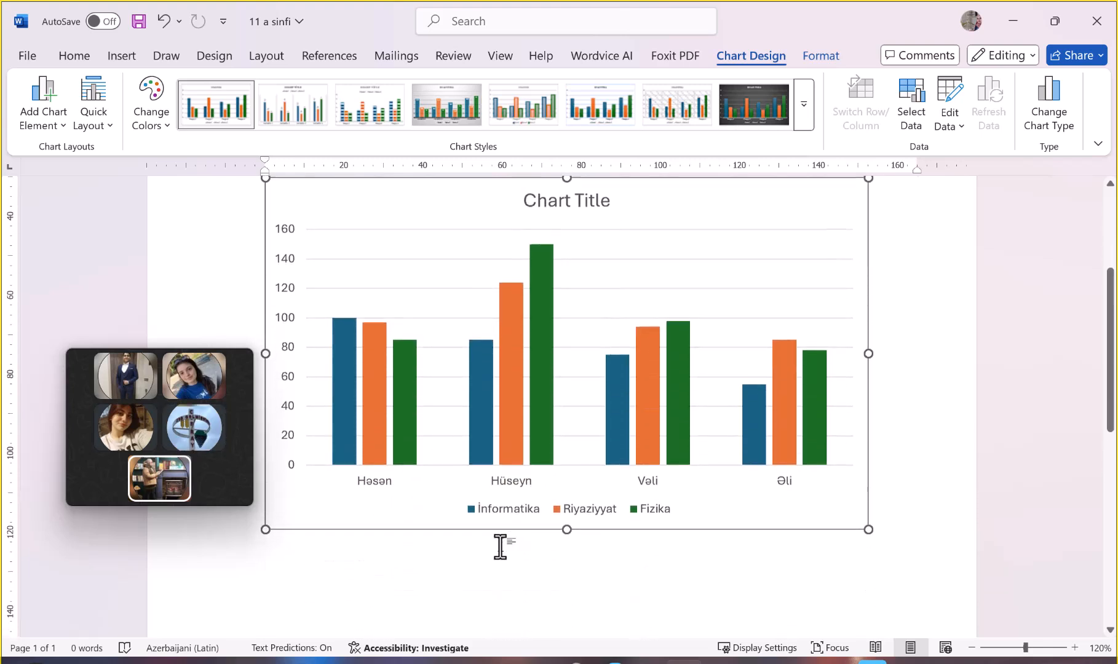
Try the dark chart style, replace it with the hatched plot-area style, and show the chart's formatting options
scroll(501, 551, "up", 1)
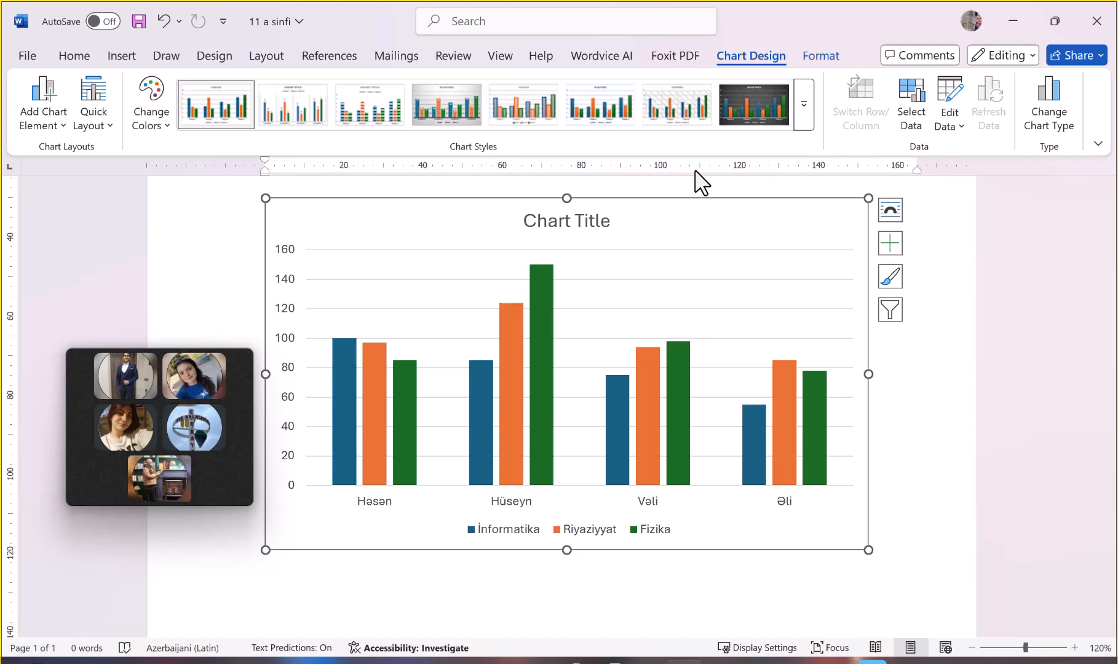
left_click(748, 105)
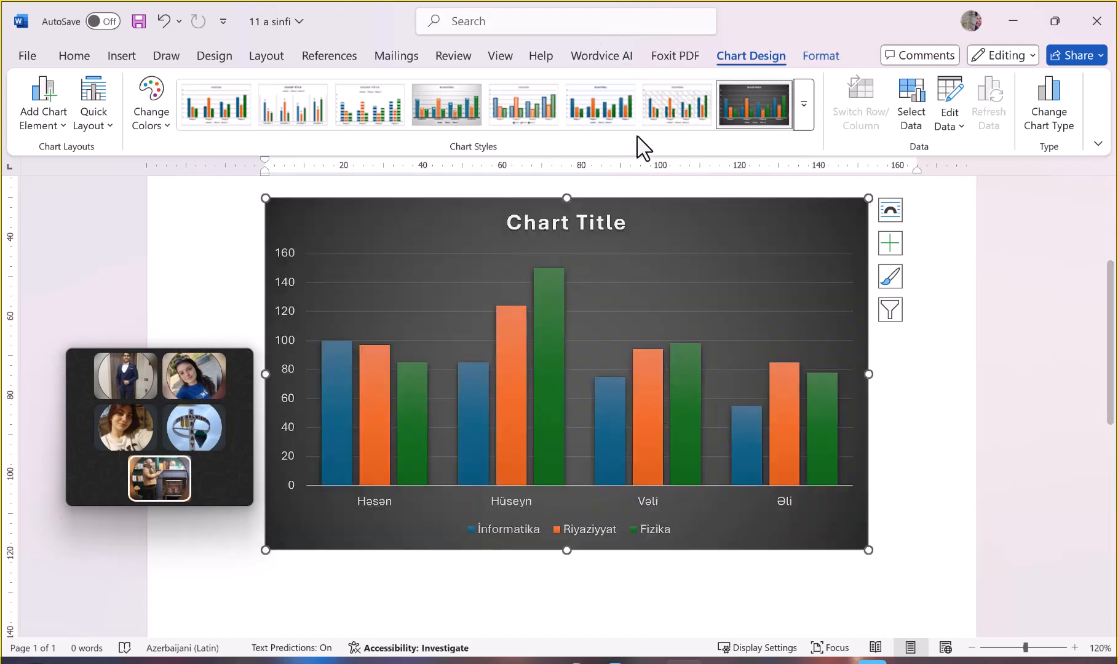
left_click(661, 117)
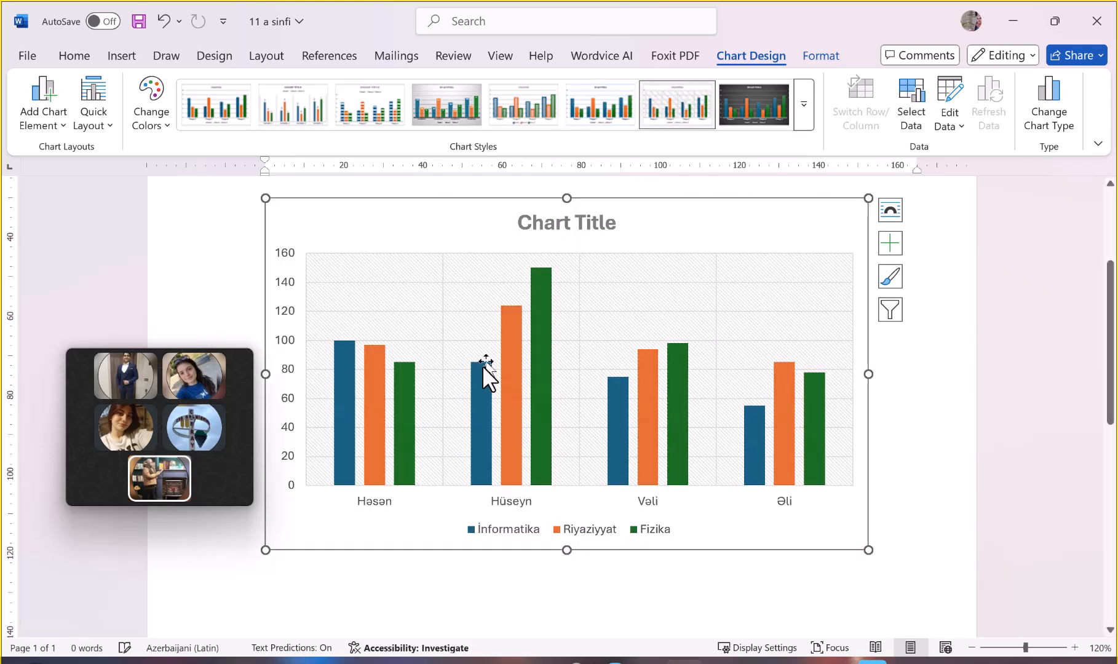
left_click(800, 56)
left_click(457, 105)
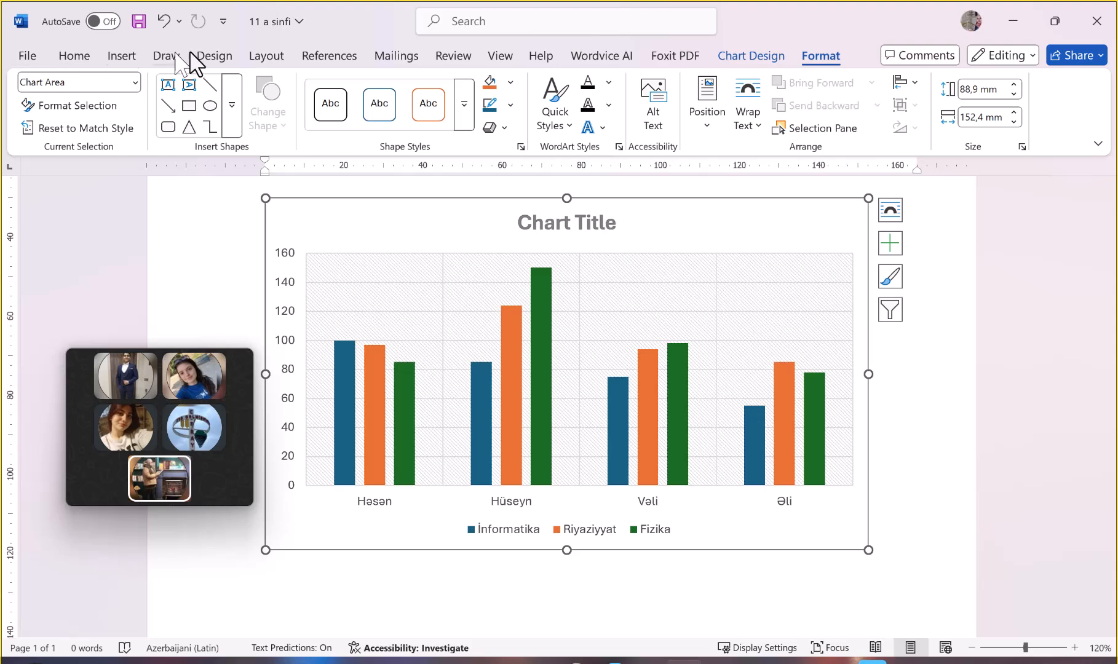
Place the text cursor on the empty line below the chart and open the Insert Hyperlink dialog
left_click(126, 56)
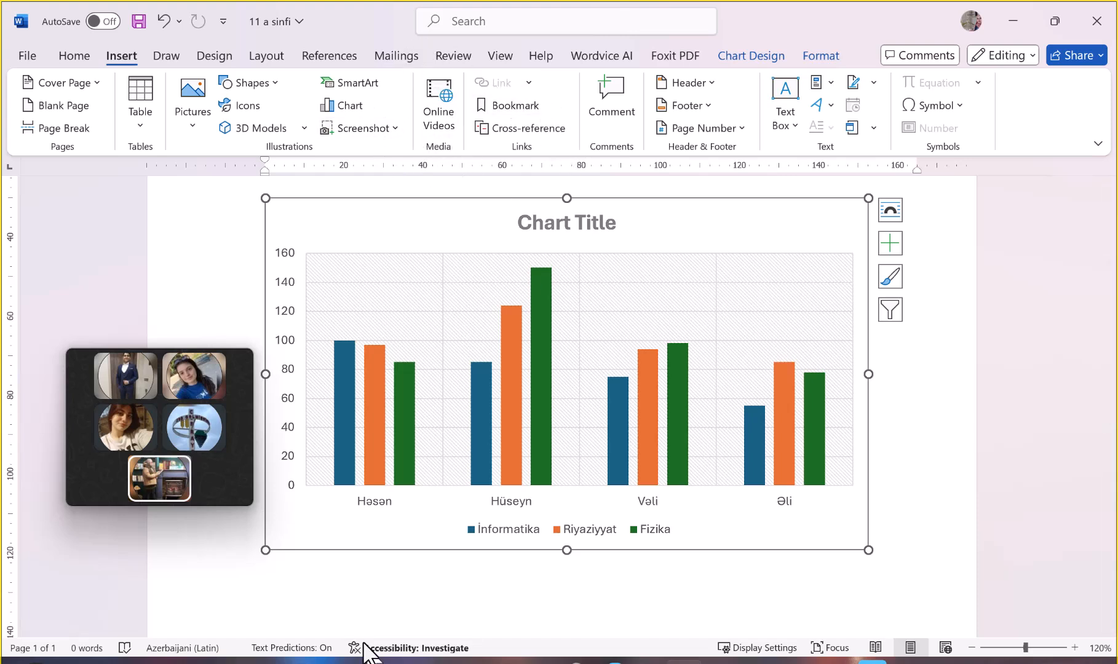
left_click(341, 601)
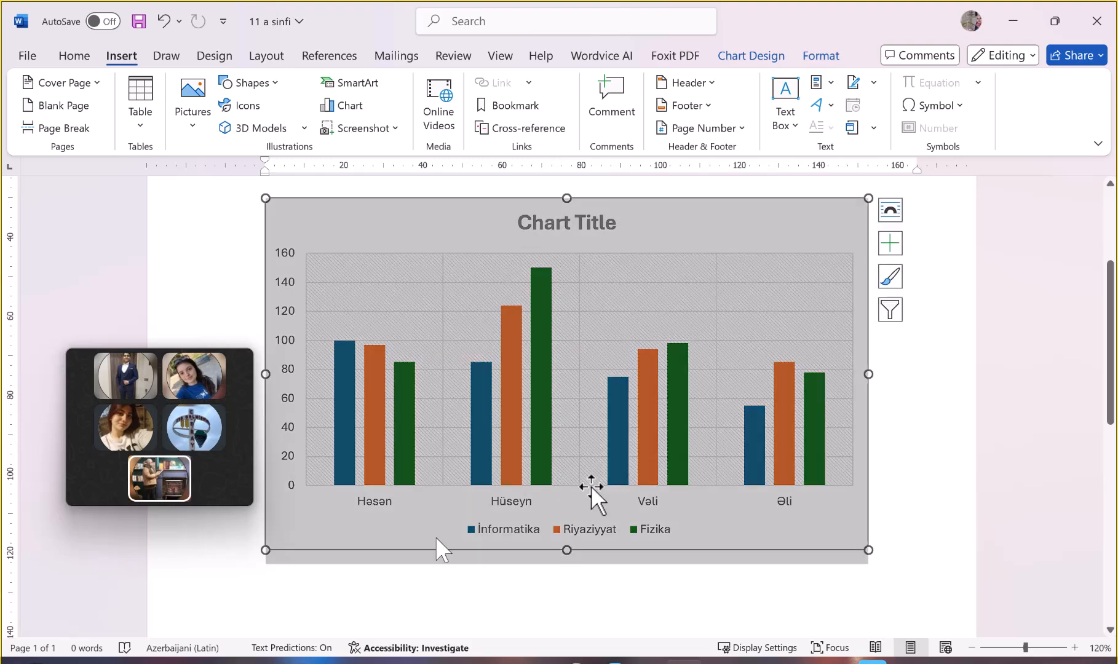
left_click(902, 490)
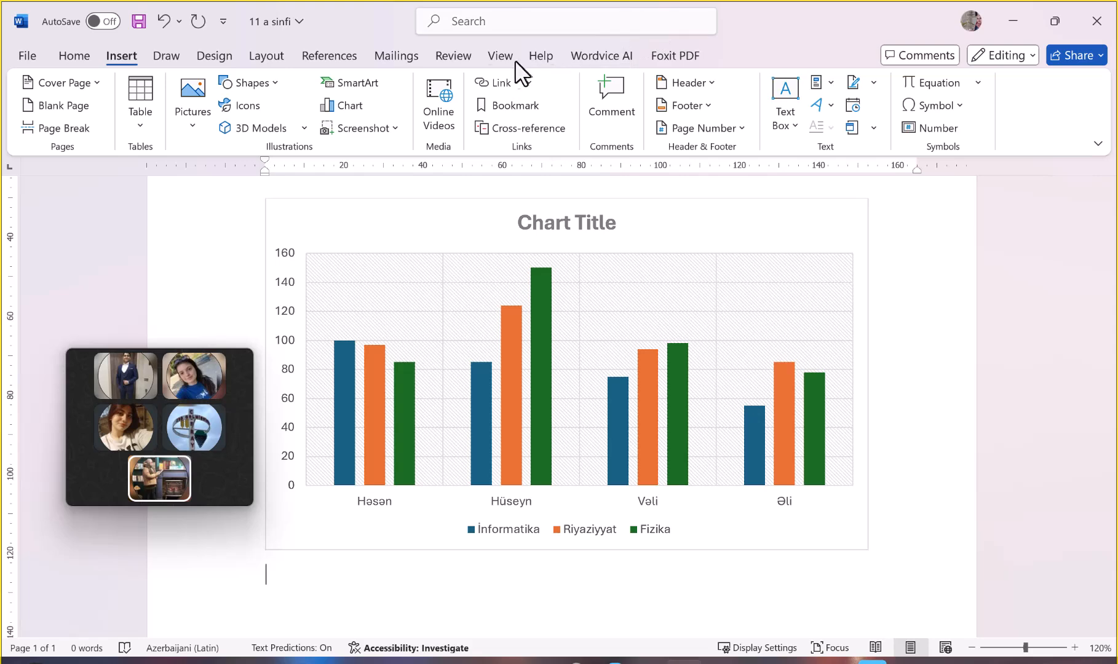
left_click(500, 80)
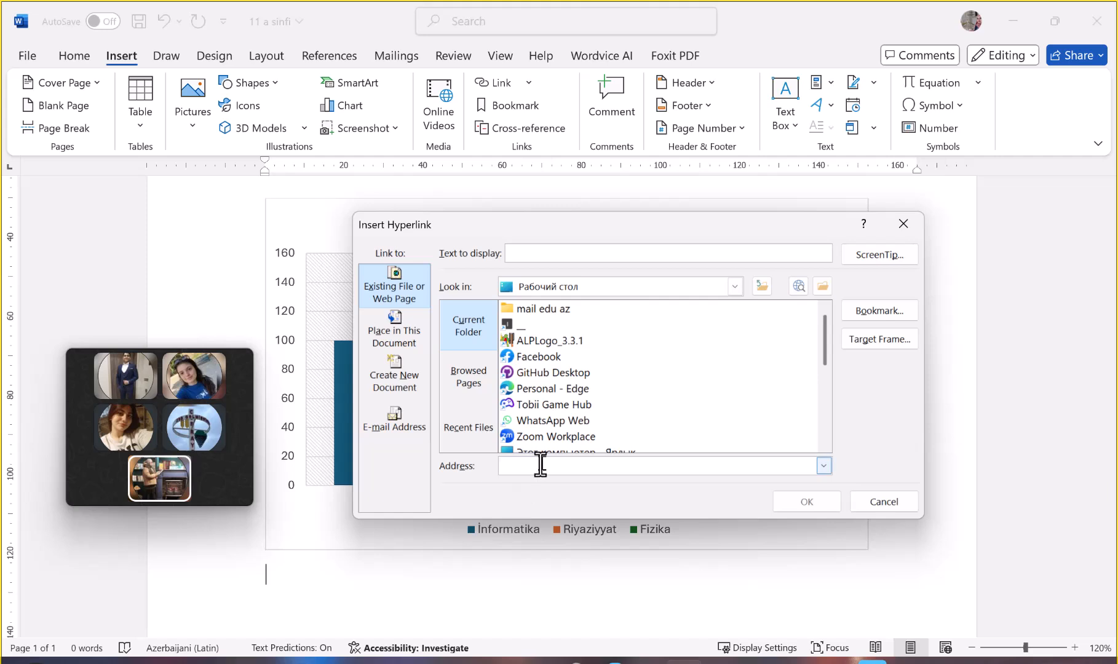
type("üüü")
key("BackSpace")
key("BackSpace")
key("BackSpace")
key("super+space")
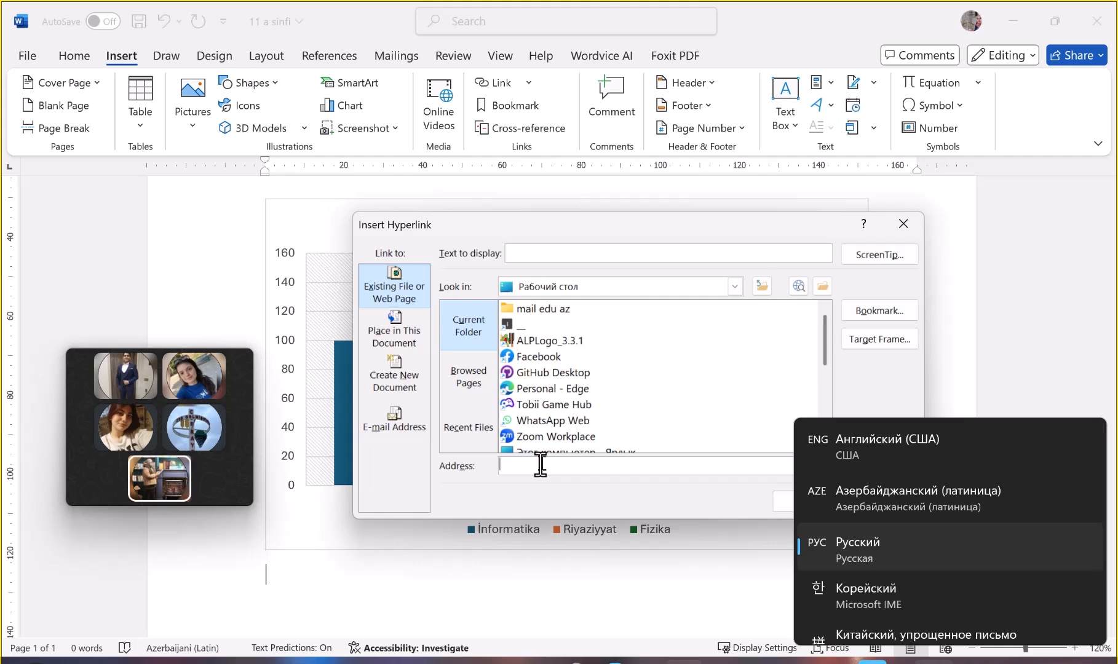
key("super+space")
key("super+space")
key("super+space")
type("http://www.")
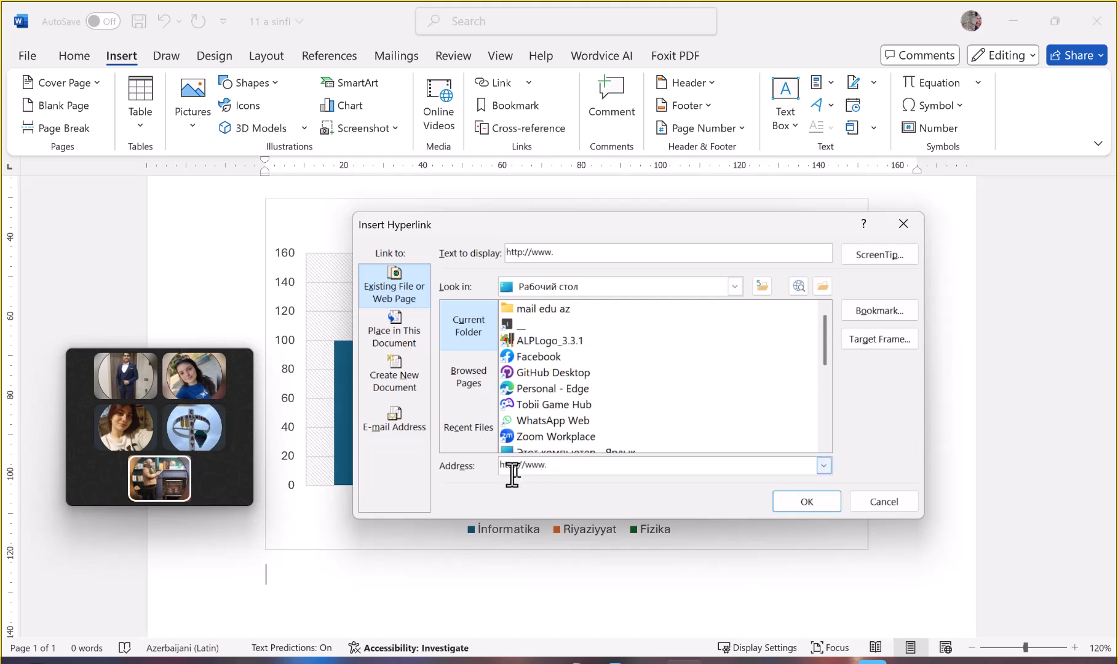
type("youtube.com")
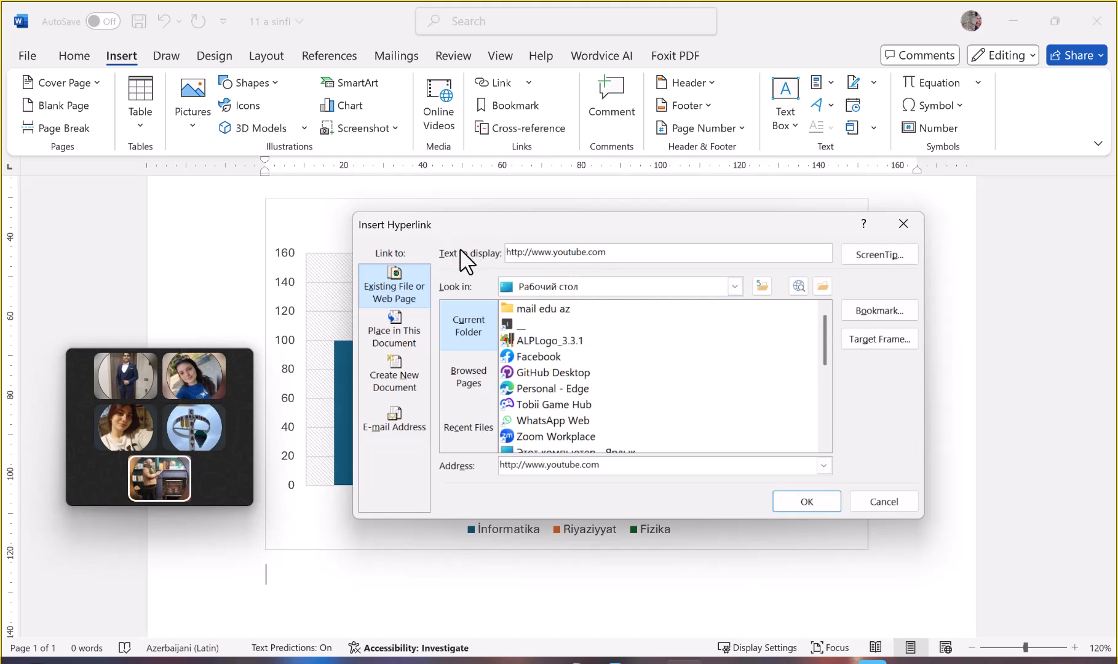
Replace the hyperlink's display text with YouTube and insert the link below the chart
left_click_drag(617, 252, 486, 266)
key("BackSpace")
type("YouTube")
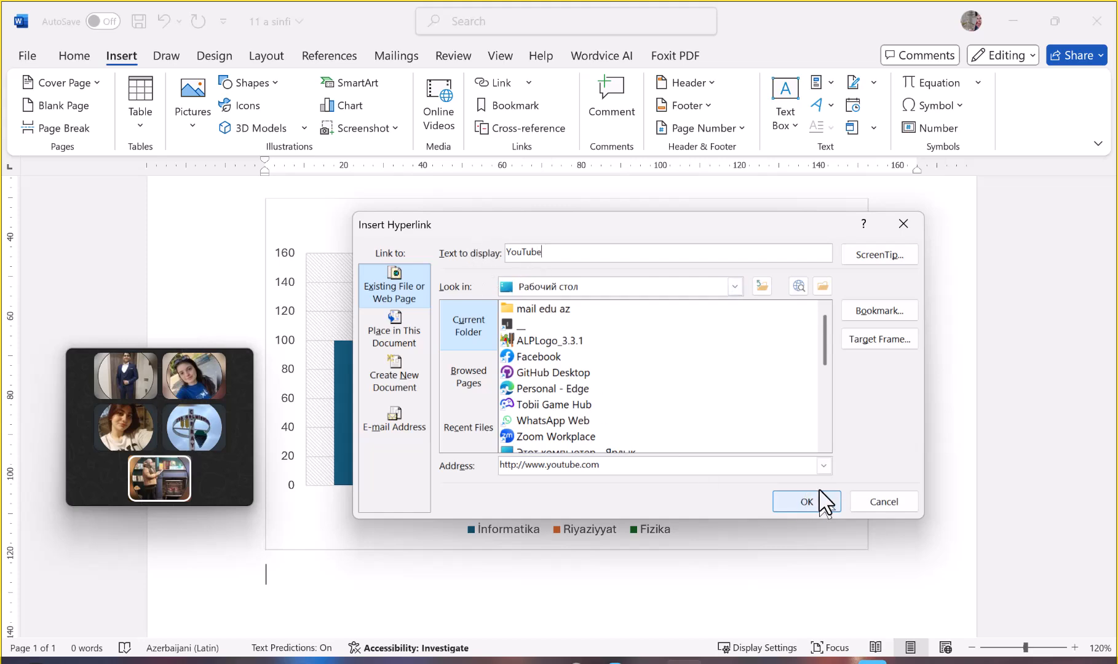
left_click(800, 501)
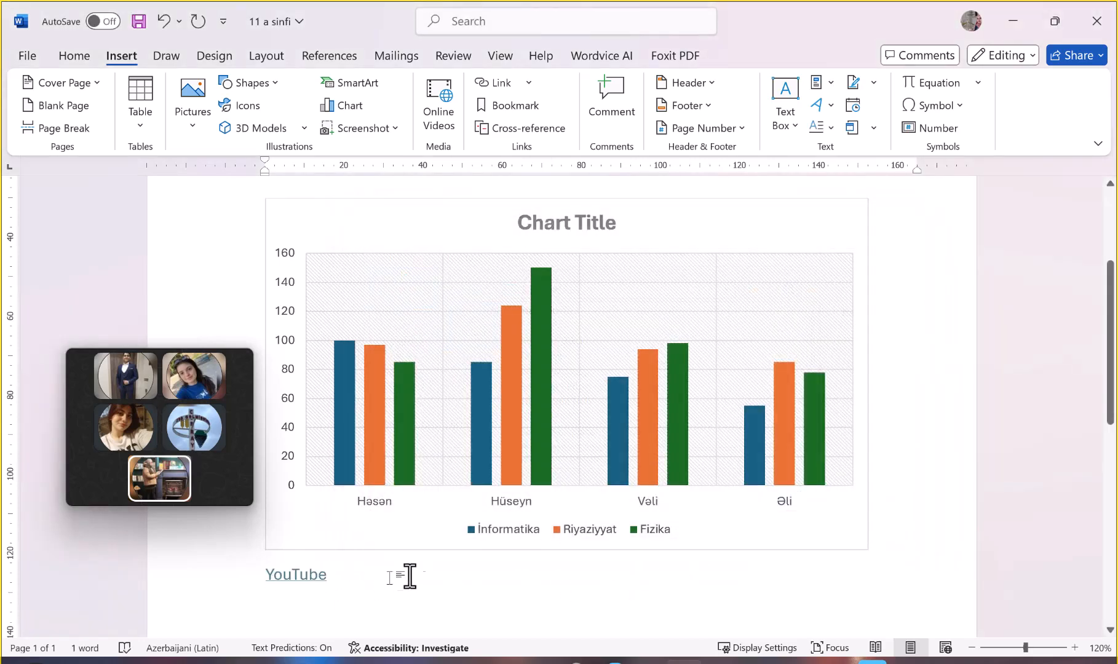
Move the floating group video call window off the YouTube link to the empty area beside it
scroll(349, 595, "up", 11)
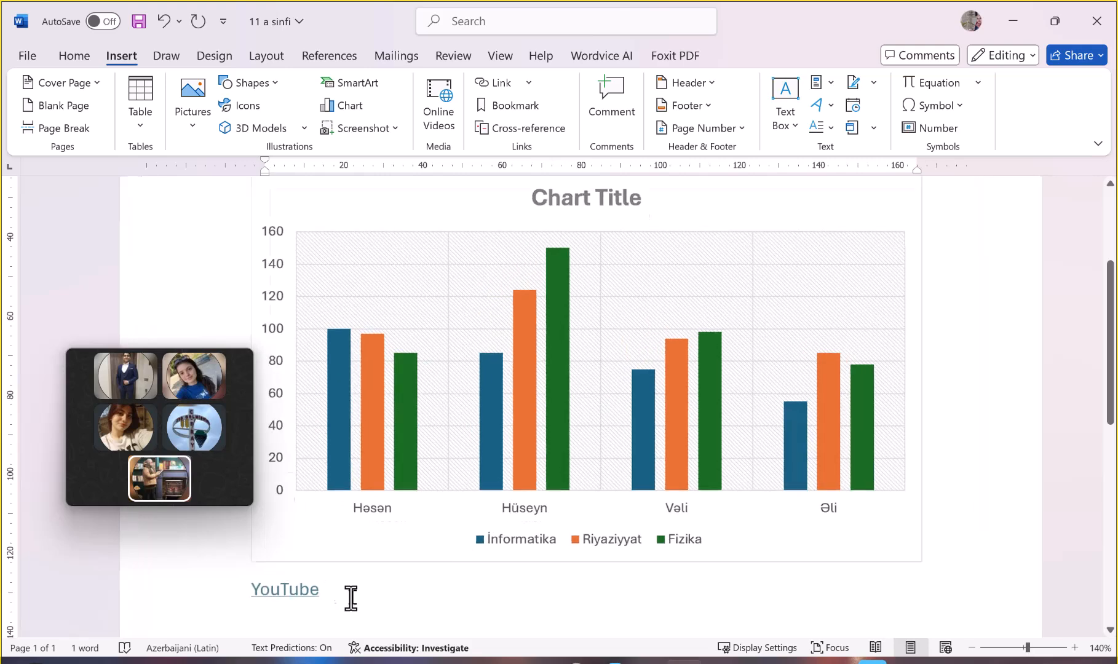
scroll(351, 599, "down", 7)
scroll(351, 598, "up", 5)
scroll(351, 598, "down", 1)
mouse_move(159, 424)
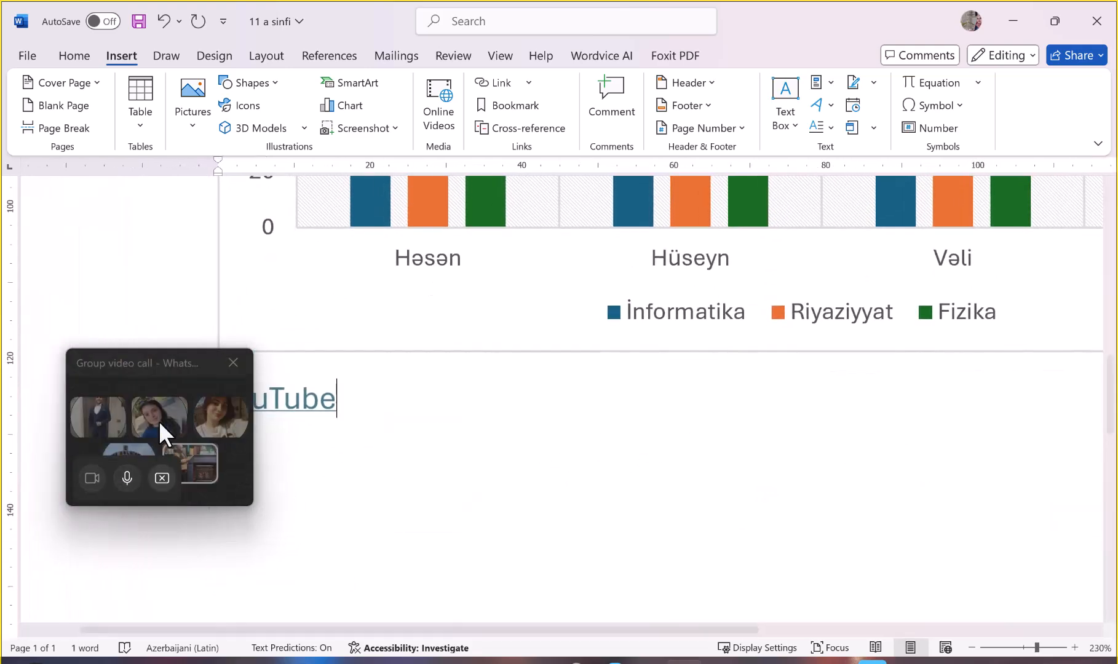
left_click(125, 468)
left_click(125, 468)
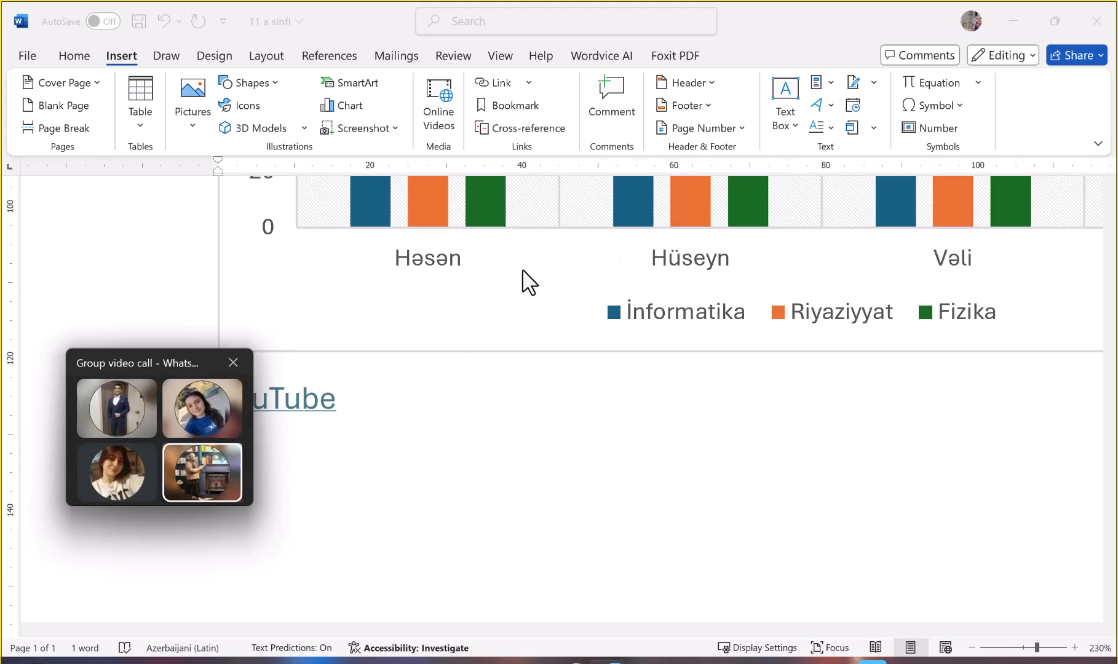
mouse_move(147, 386)
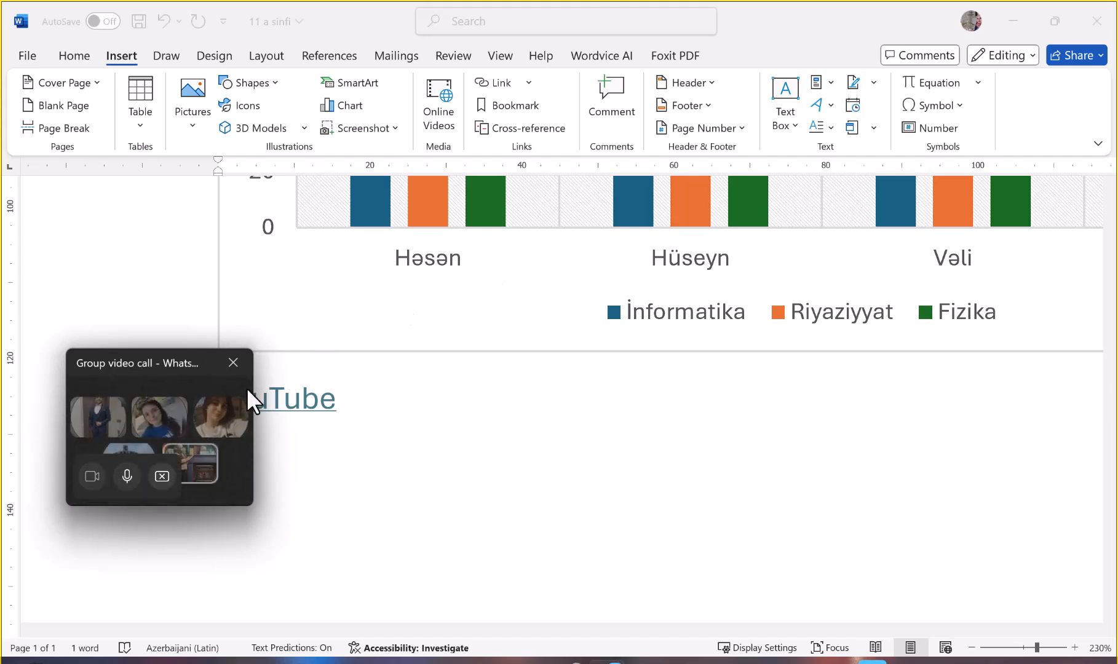
left_click_drag(174, 365, 935, 353)
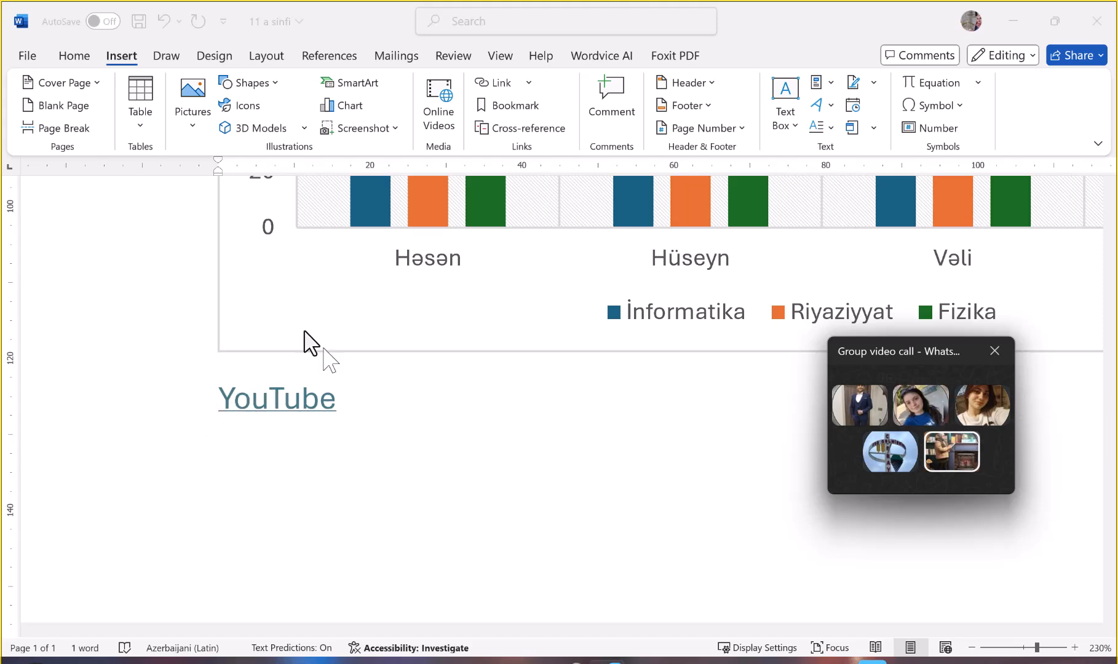
Show the Link command's recent items and the Insert Hyperlink dialog, and leave without adding another link
left_click(513, 85)
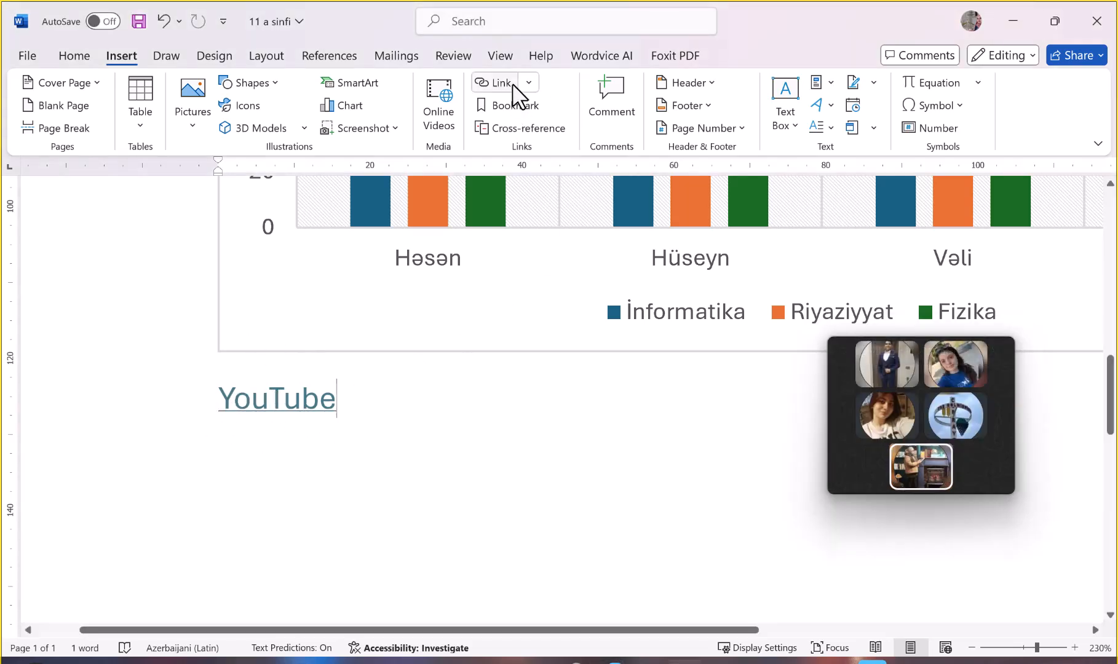
left_click(527, 85)
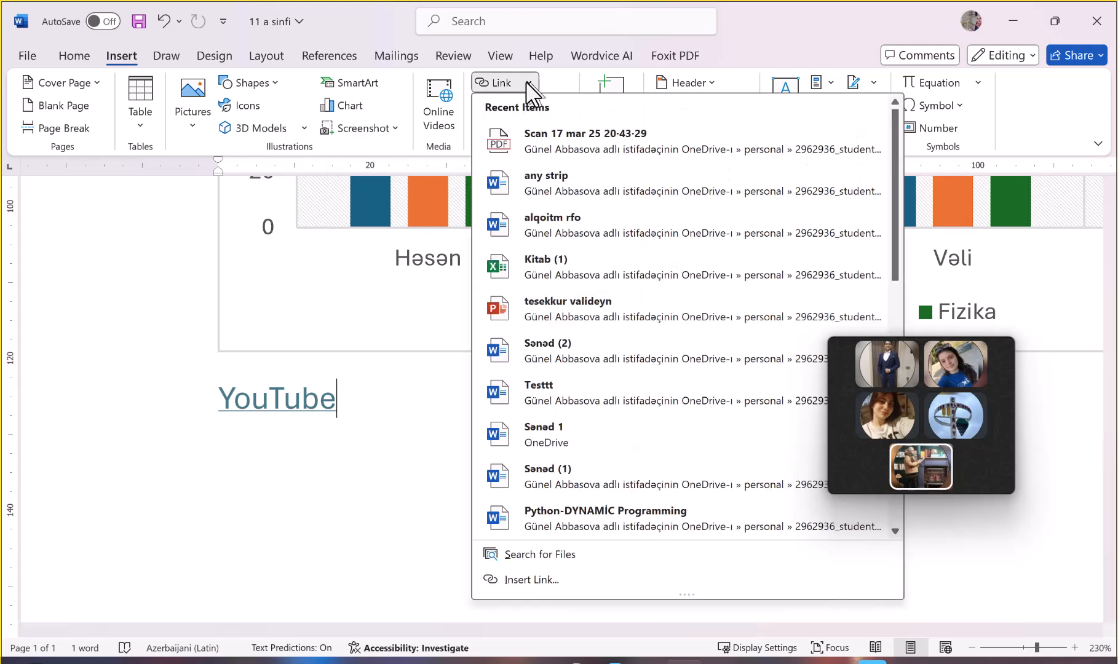
left_click(492, 82)
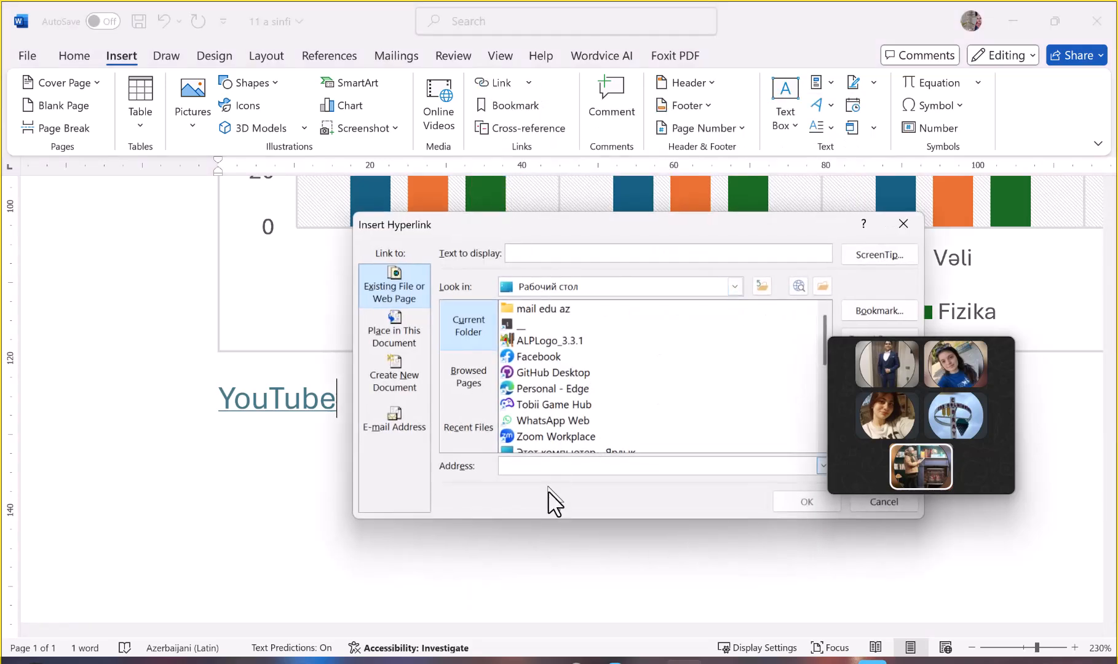
key("Escape")
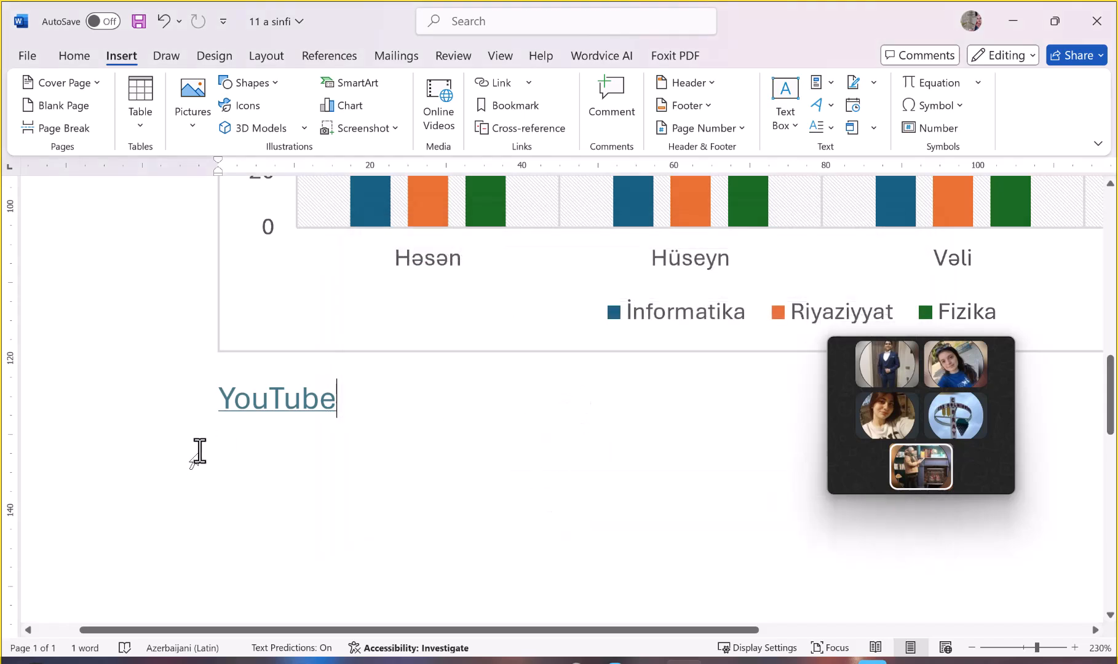
Follow the YouTube link below the chart to open it in the browser, and close the browser window
left_click(252, 400)
double_click(257, 403)
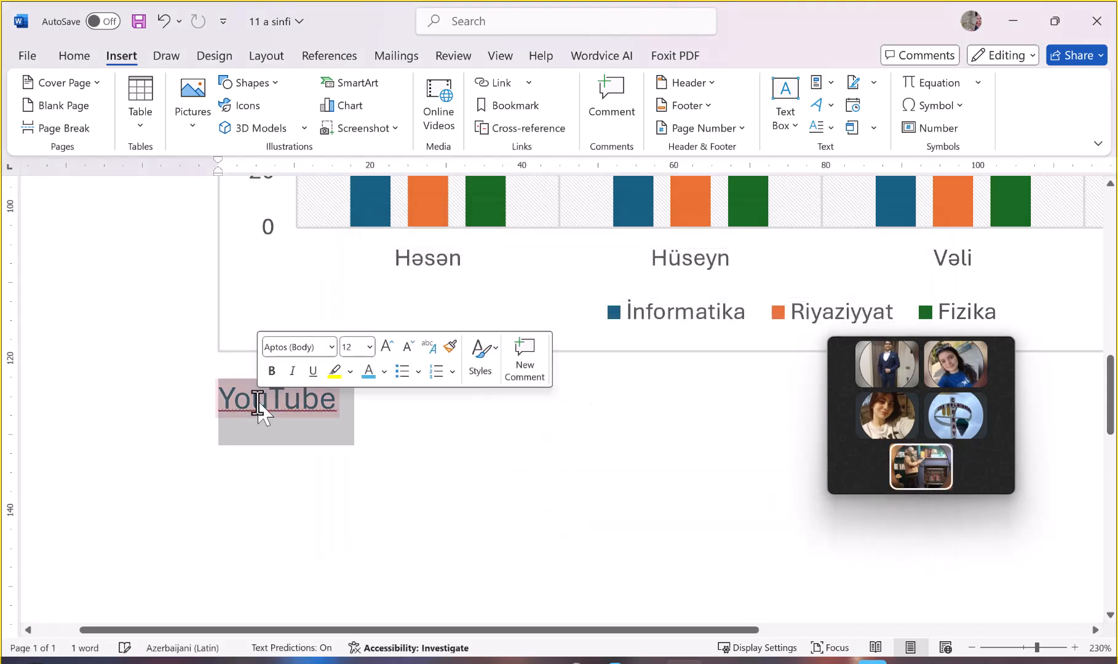
left_click(406, 416)
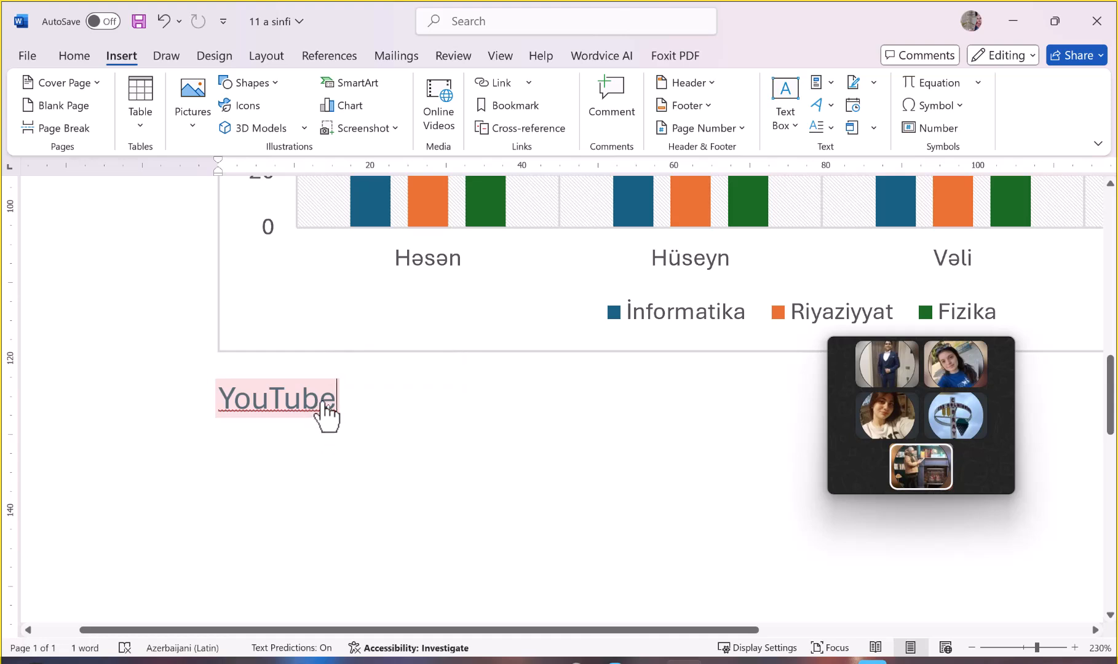
left_click(281, 408)
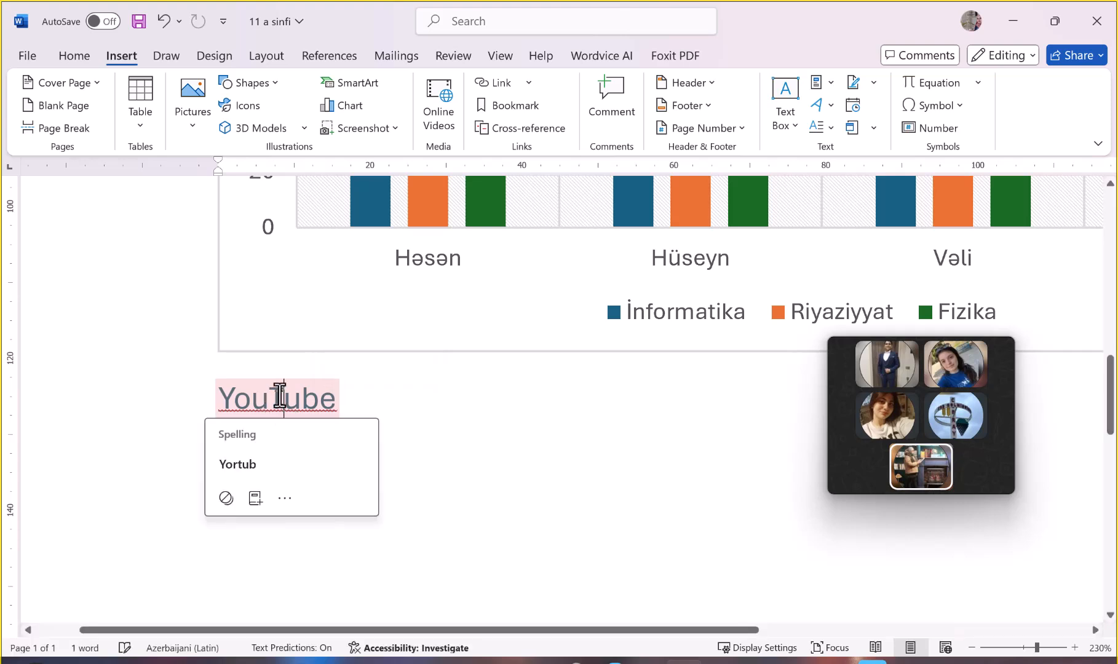
left_click(273, 413, "ctrl")
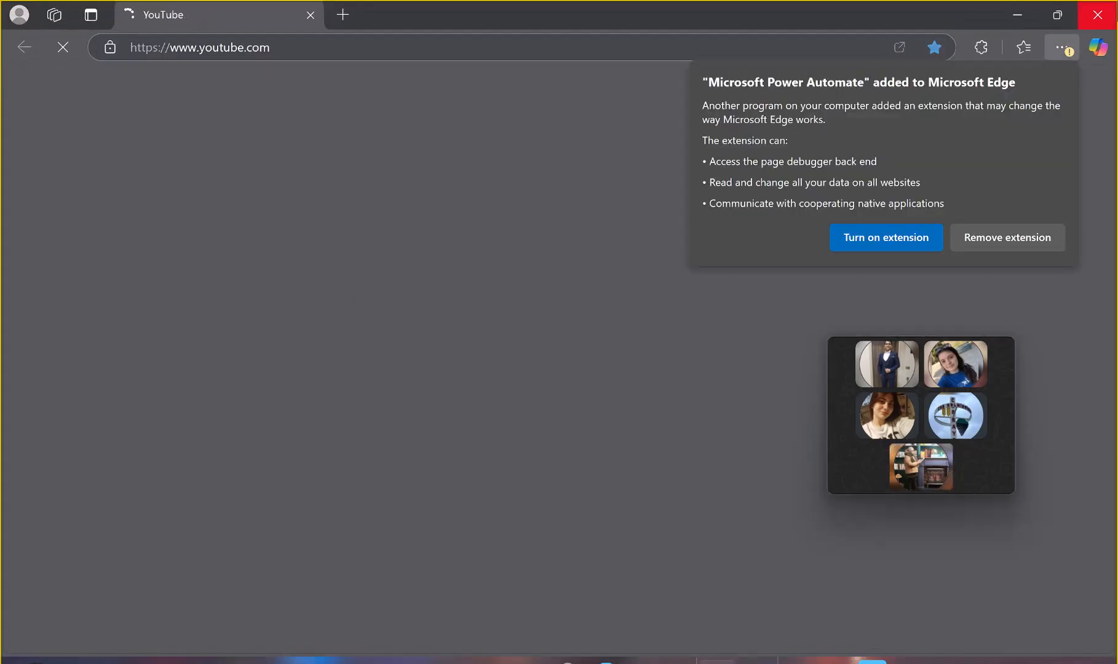
left_click(1098, 15)
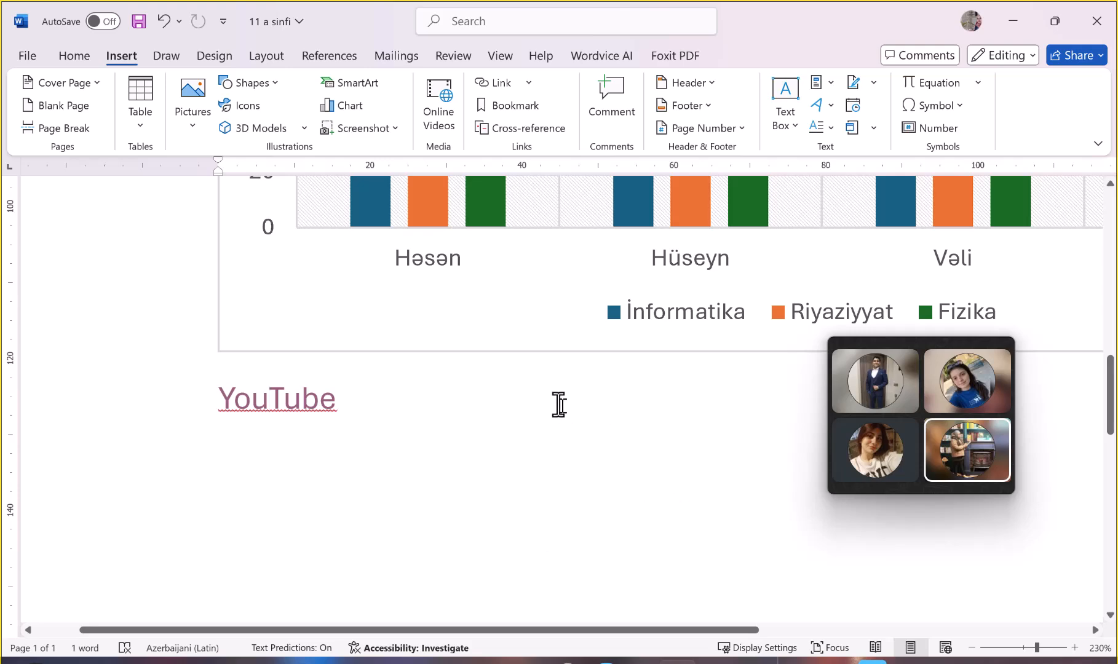
Show the Bookmark dialog and close it without adding a bookmark
scroll(558, 403, "down", 10)
scroll(557, 403, "up", 10)
scroll(561, 409, "down", 8)
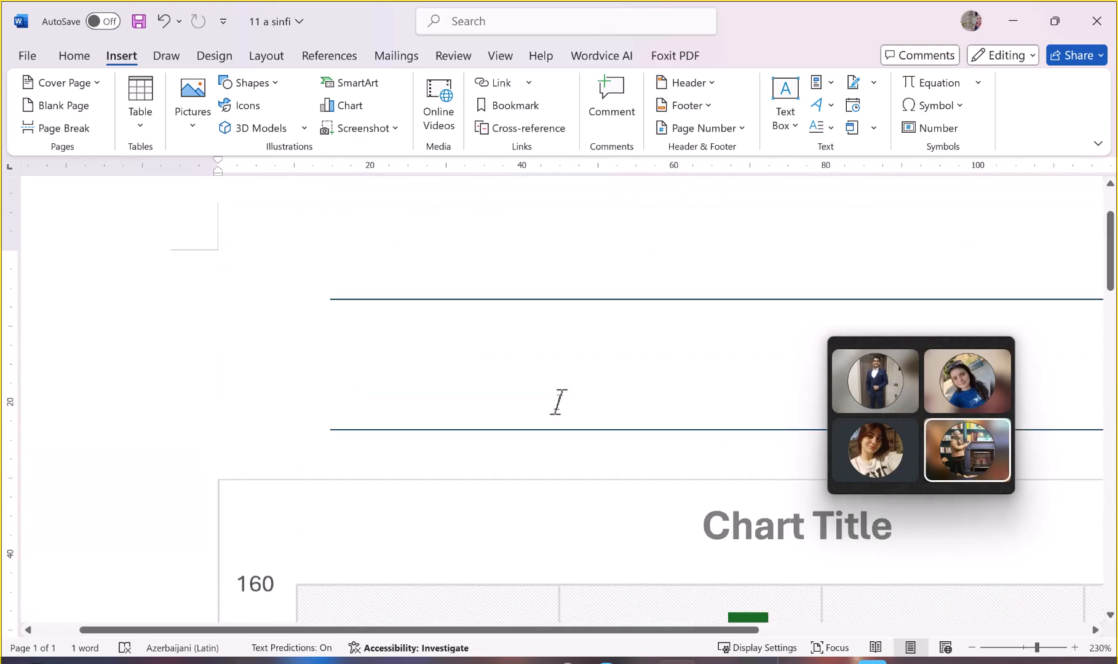
scroll(557, 409, "up", 15)
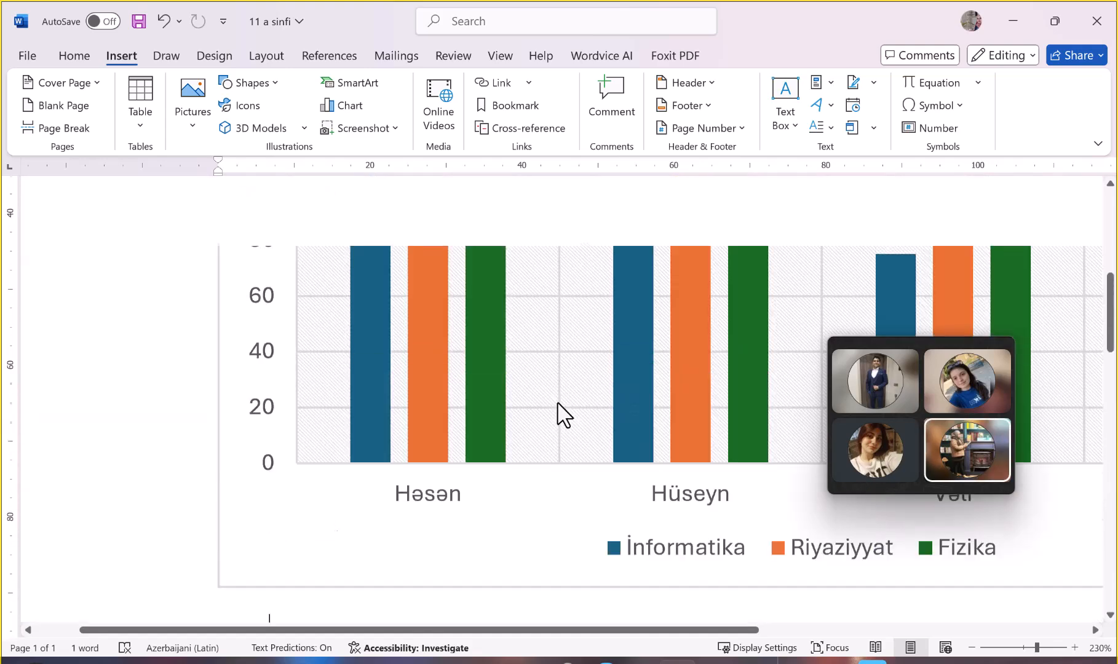
left_click(162, 54)
left_click(123, 55)
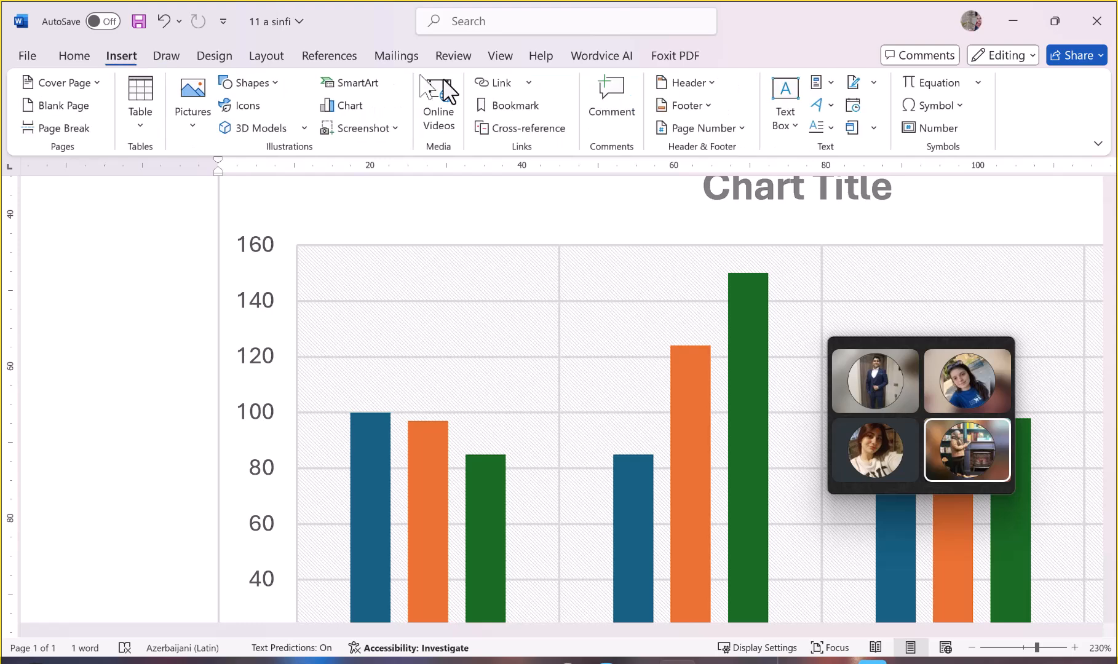
left_click(501, 100)
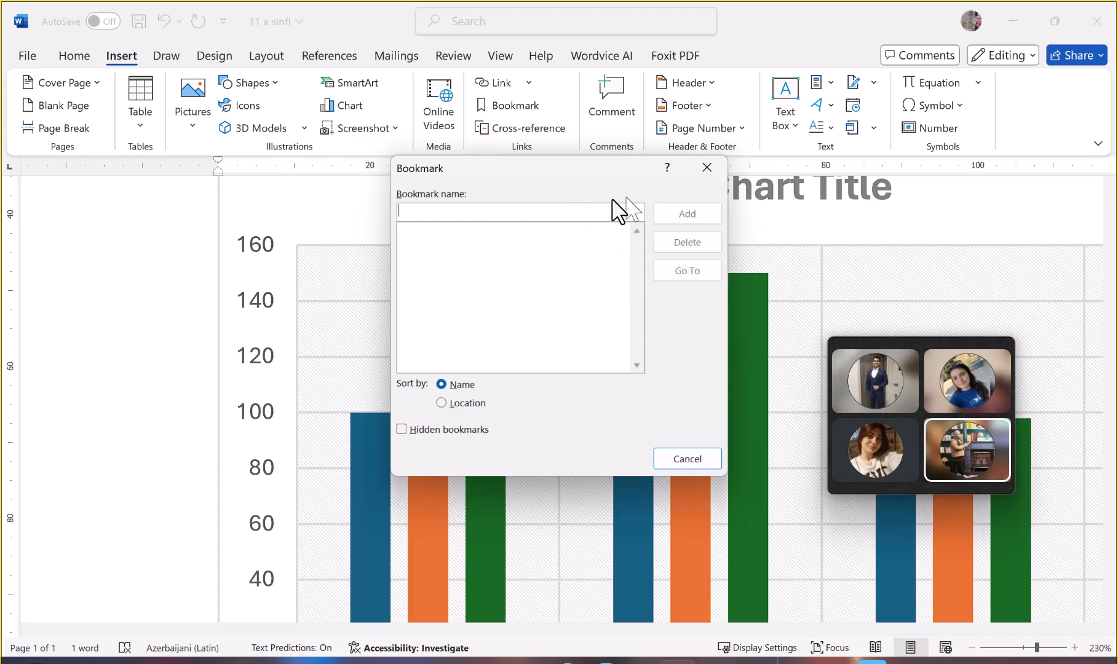
left_click(706, 171)
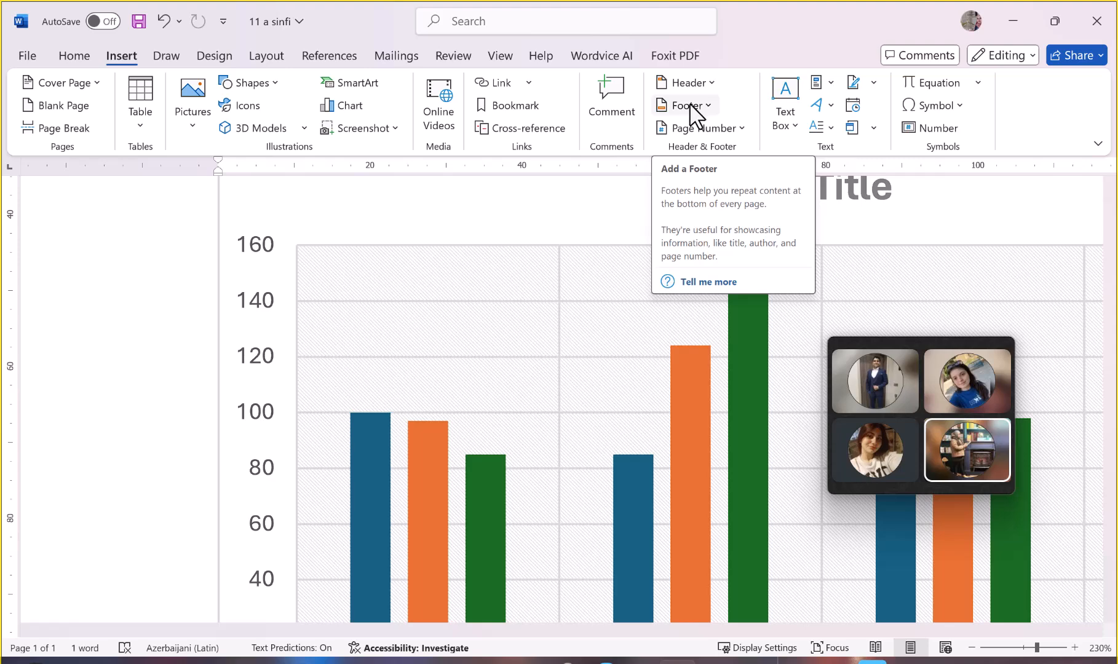
Look through the Page Number placement choices, including the Top of Page and Bottom of Page galleries
left_click(707, 131)
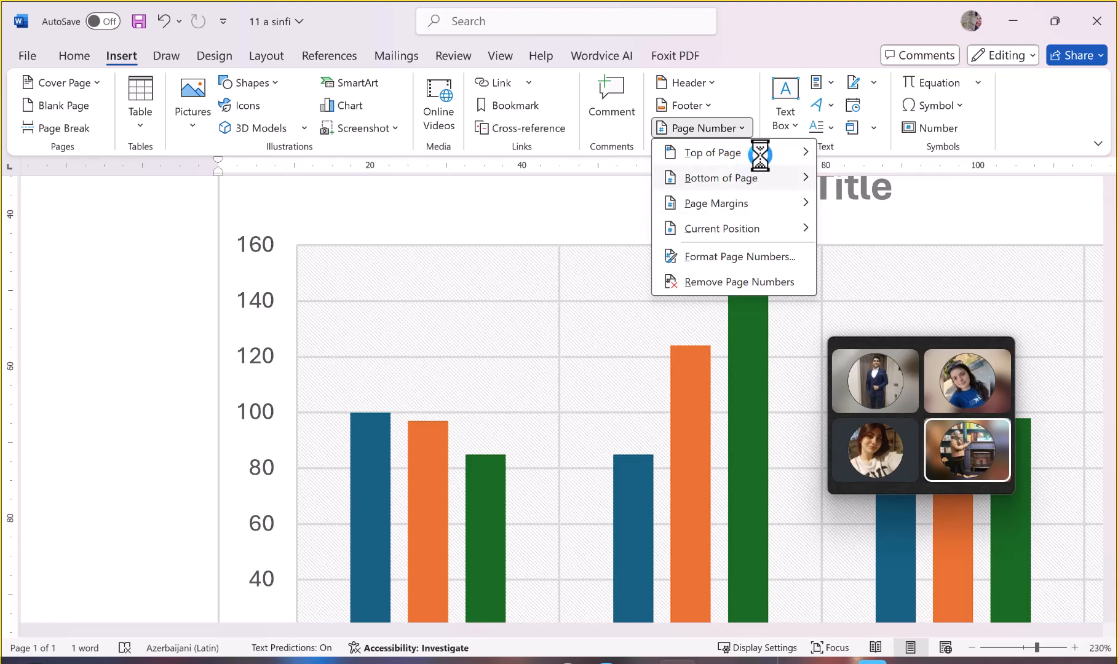
mouse_move(760, 154)
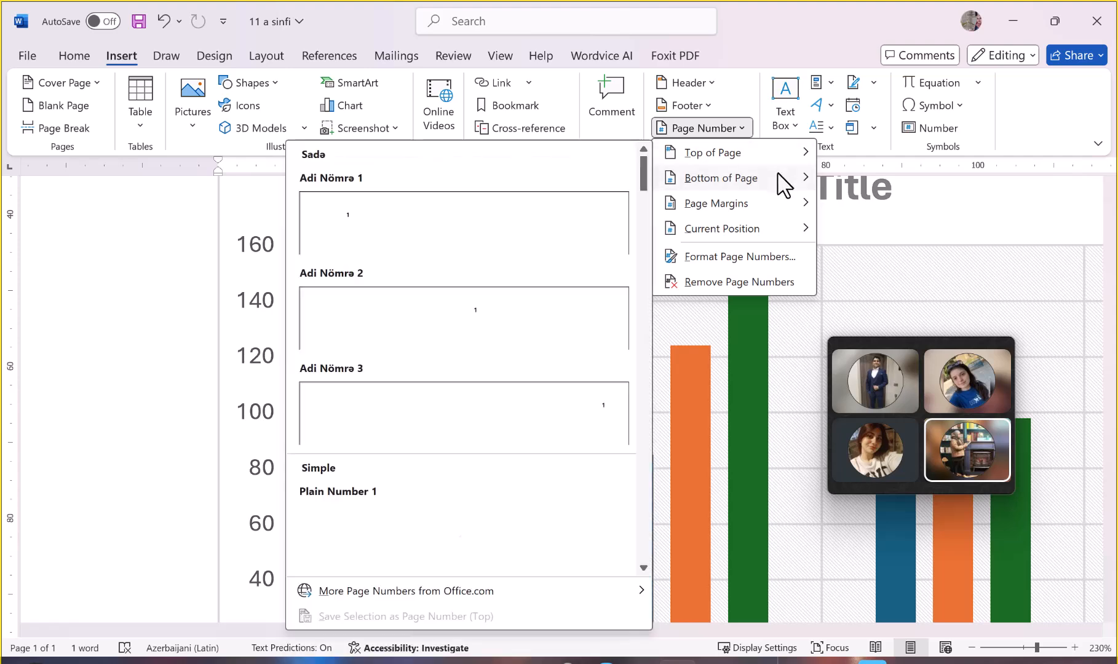
mouse_move(784, 184)
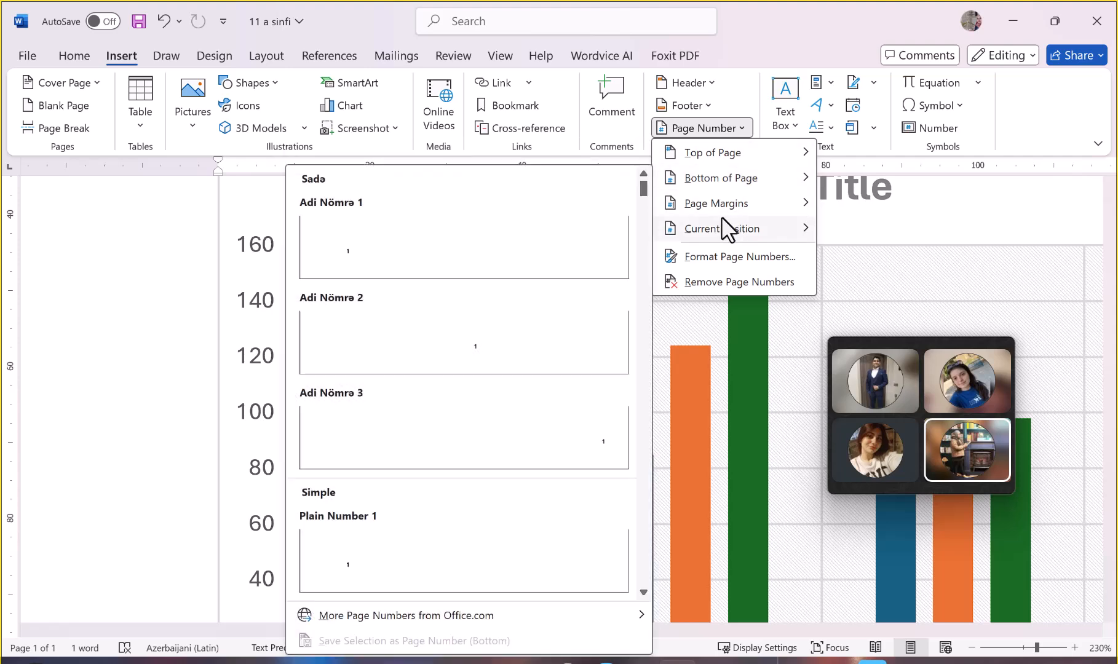
Show the Text Box gallery, the Quick Parts choices and the WordArt styles without inserting anything
left_click(784, 118)
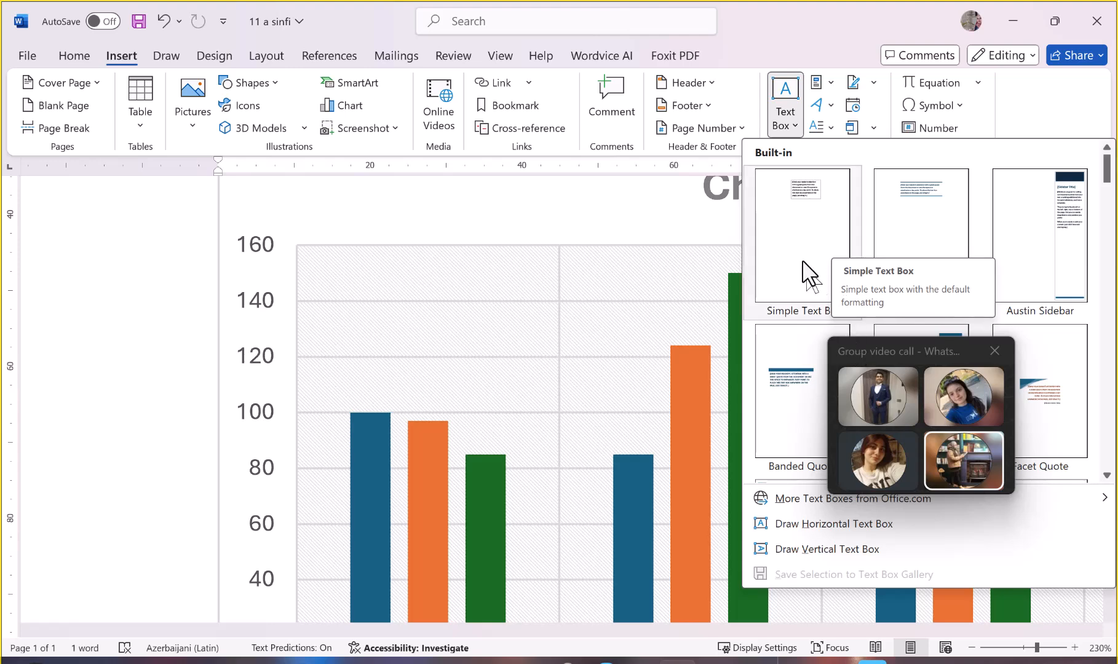
left_click(816, 85)
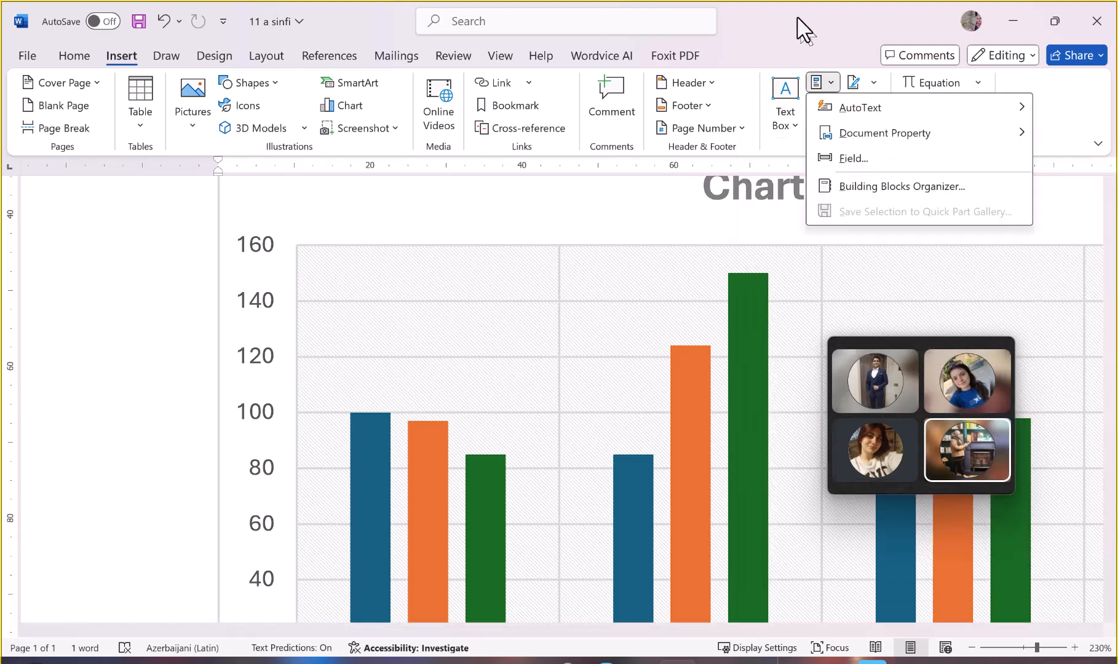
left_click(799, 20)
left_click(823, 106)
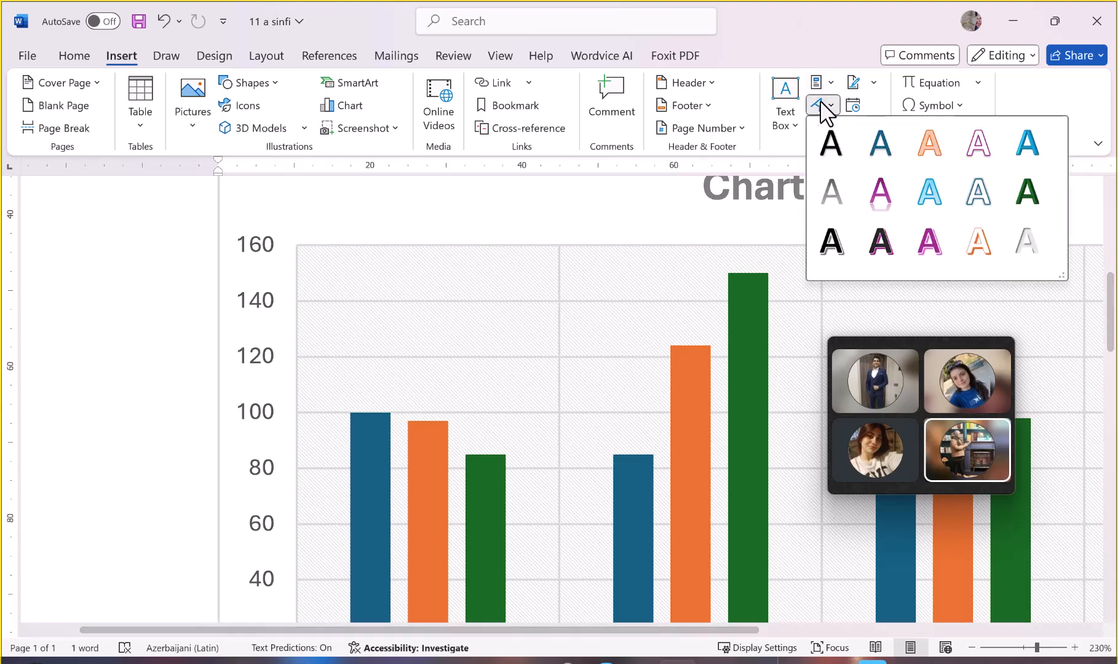
left_click(829, 40)
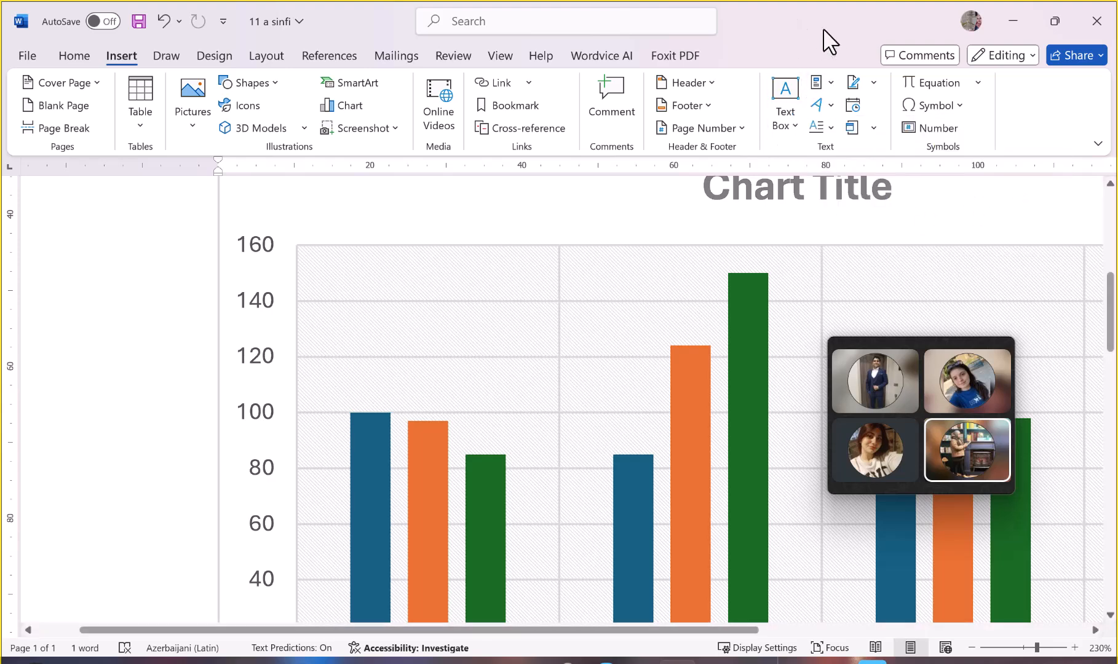
Try inserting the date in the "19 mart 2025, çərşənbə" format at the current cursor position, and undo the insertion
left_click(861, 110)
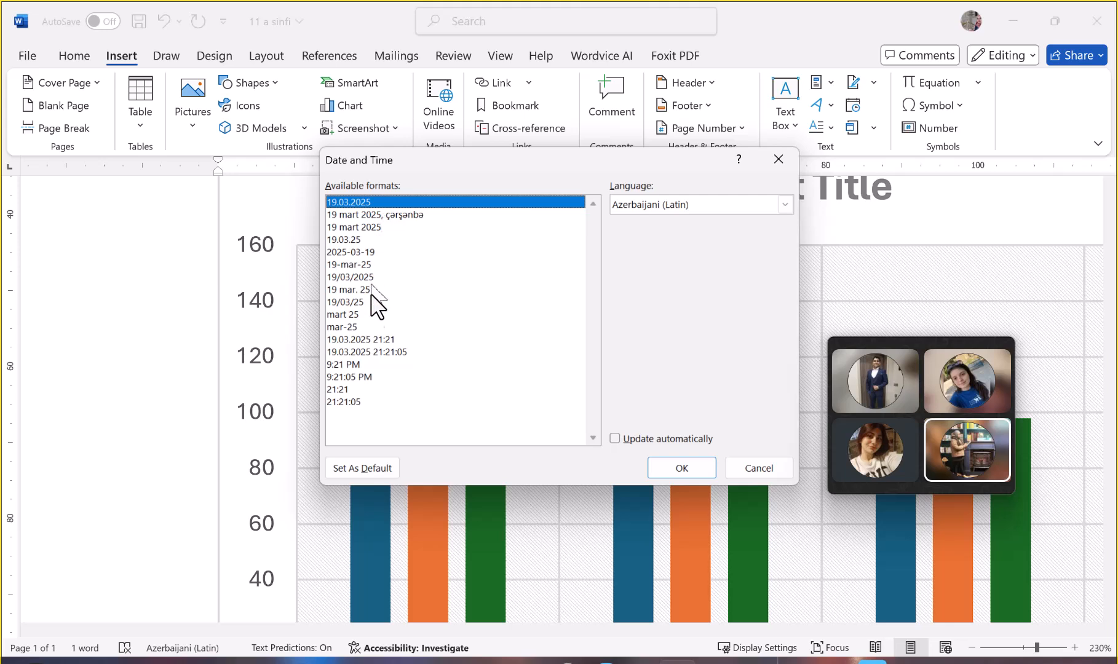
left_click(363, 215)
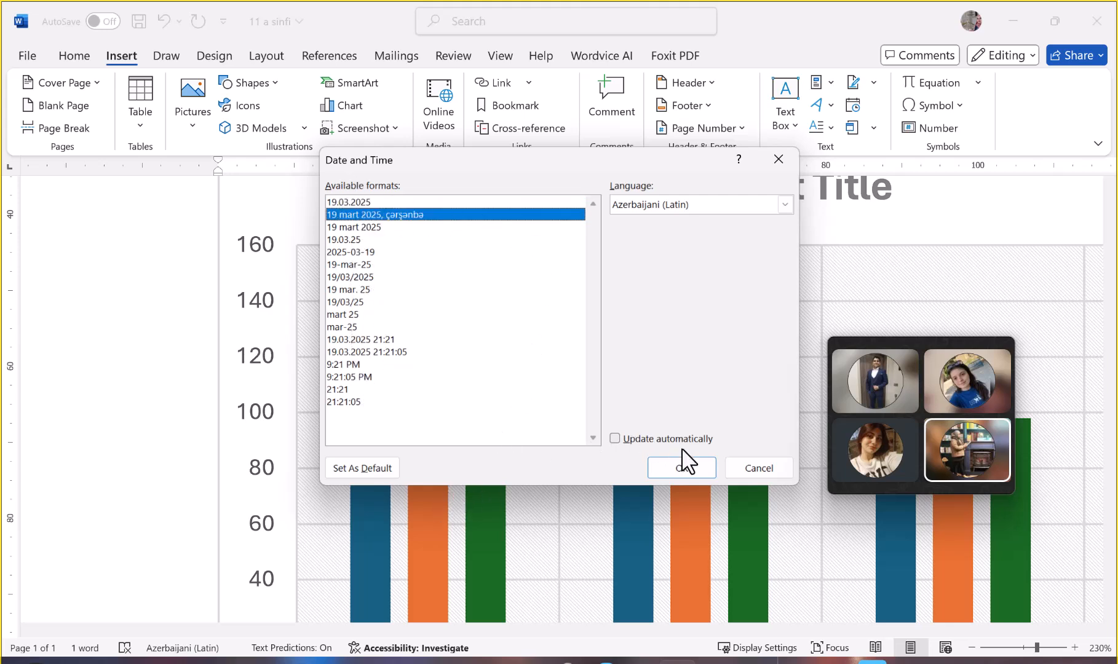
left_click(678, 464)
scroll(677, 465, "down", 15)
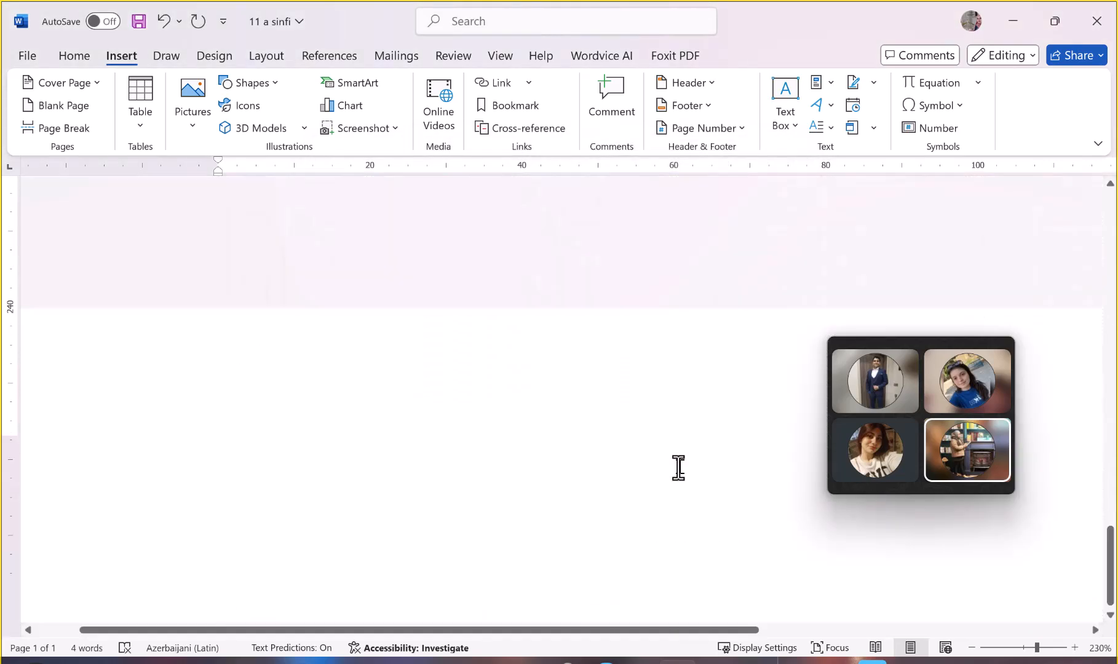
scroll(677, 465, "up", 14)
scroll(677, 465, "down", 10)
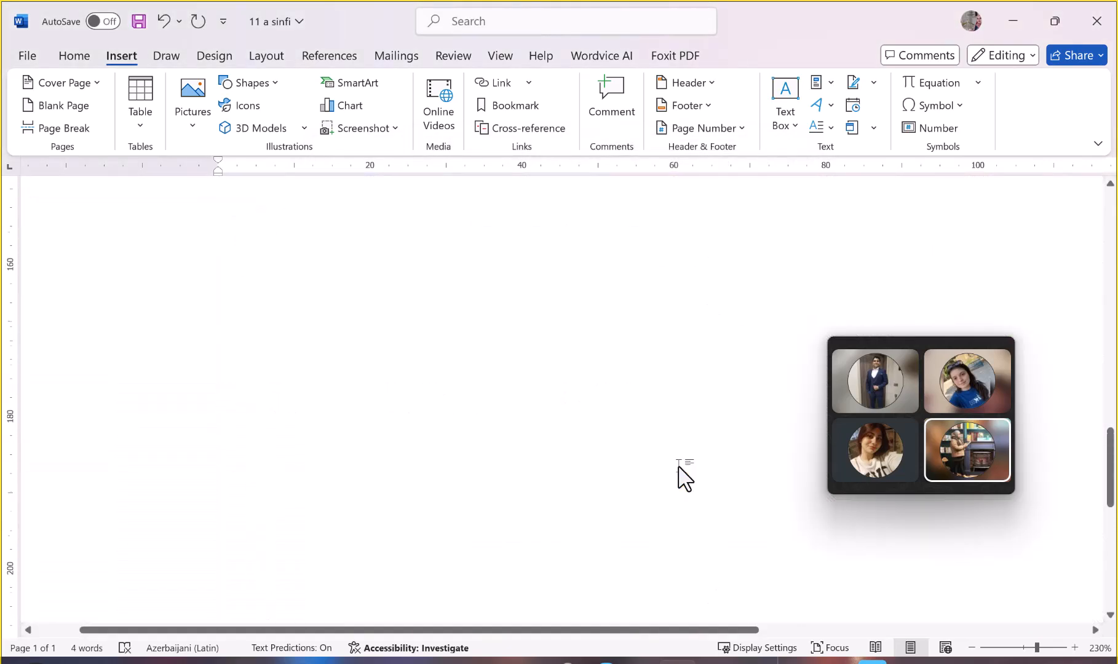
scroll(684, 476, "up", 2)
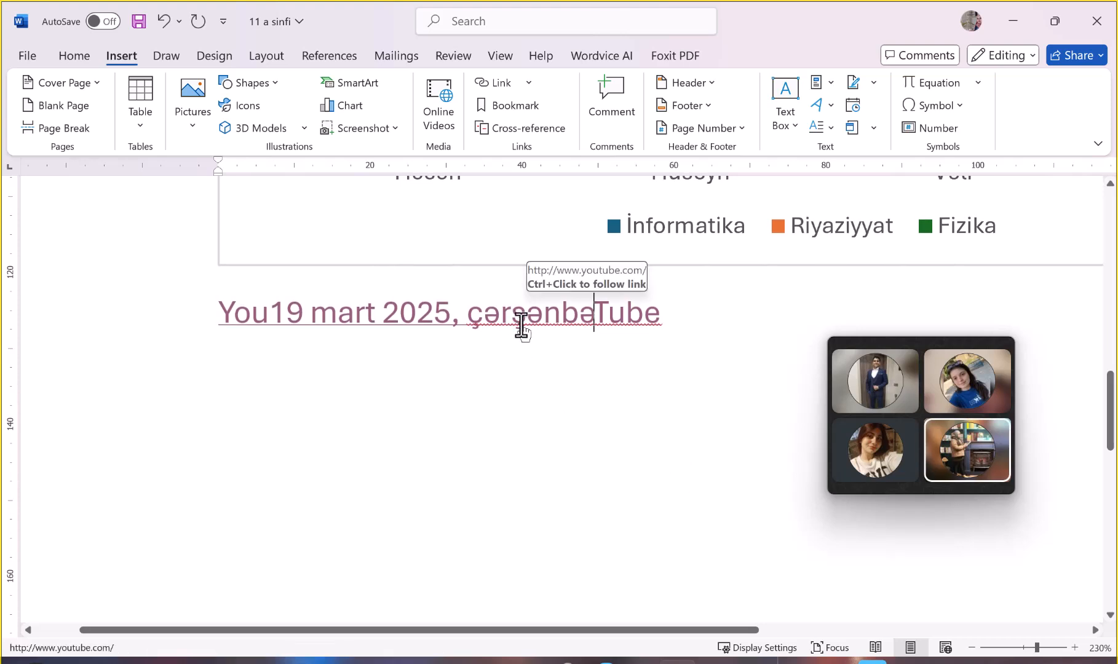
key("ctrl+z")
Insert the date on a new line below the YouTube link in the "19 mart 2025, çərşənbə" format
left_click(543, 323)
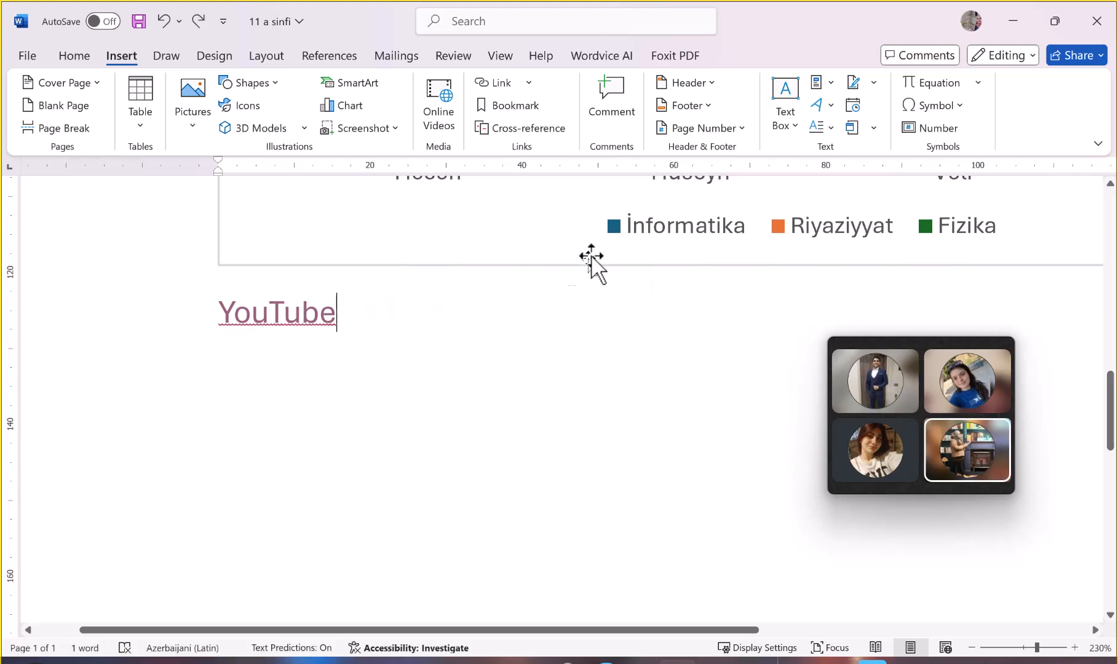
key("Return")
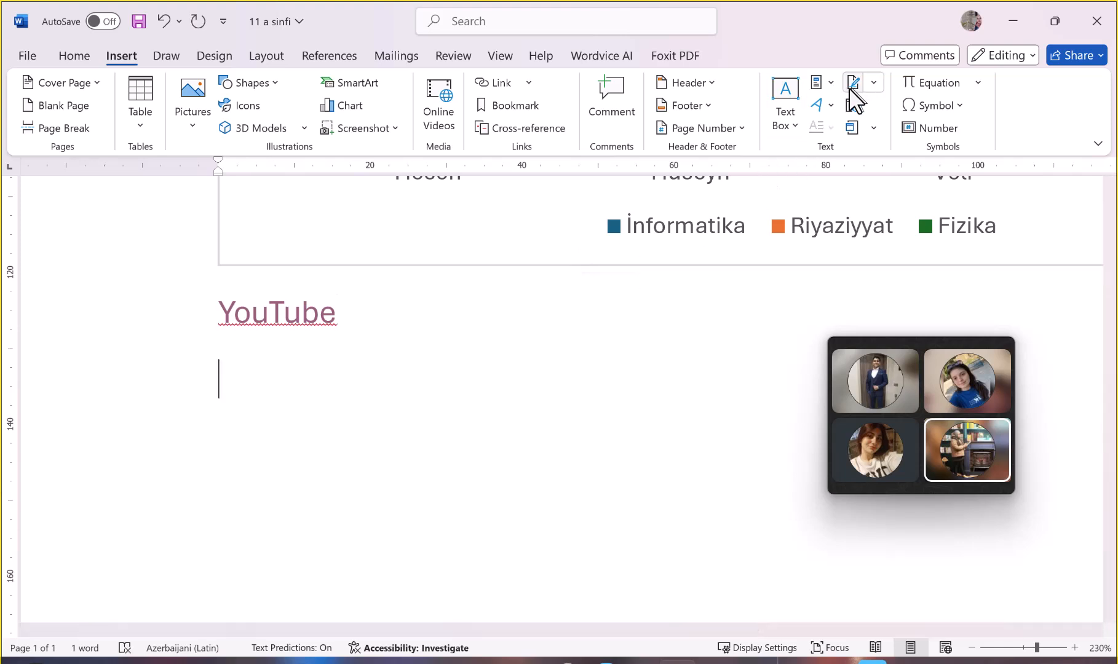
left_click(853, 105)
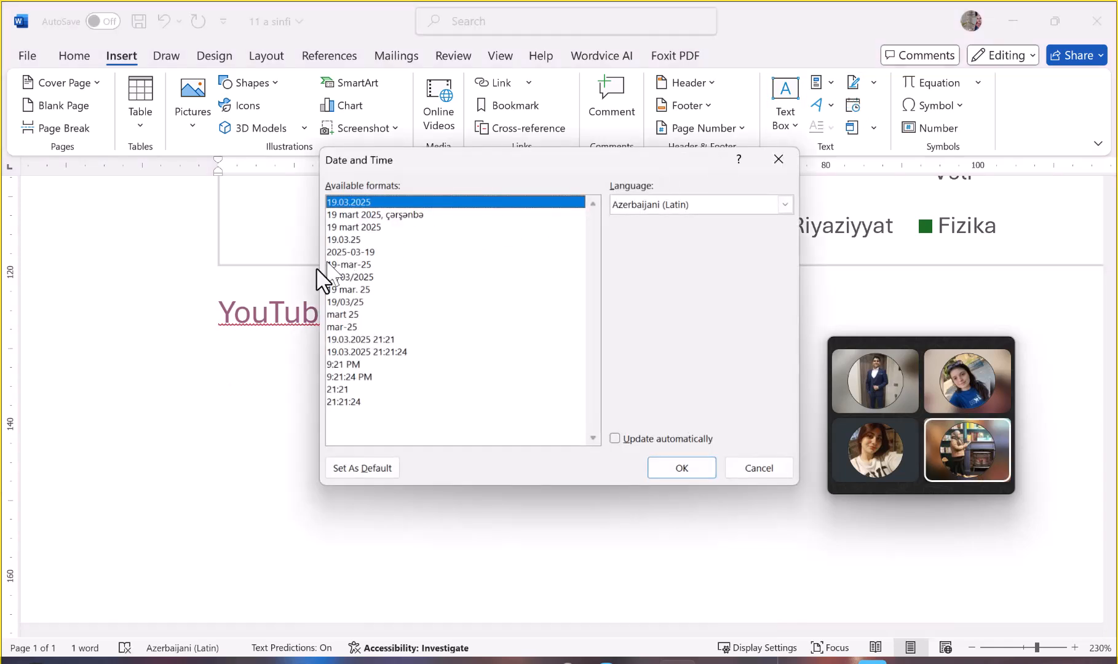
left_click(358, 214)
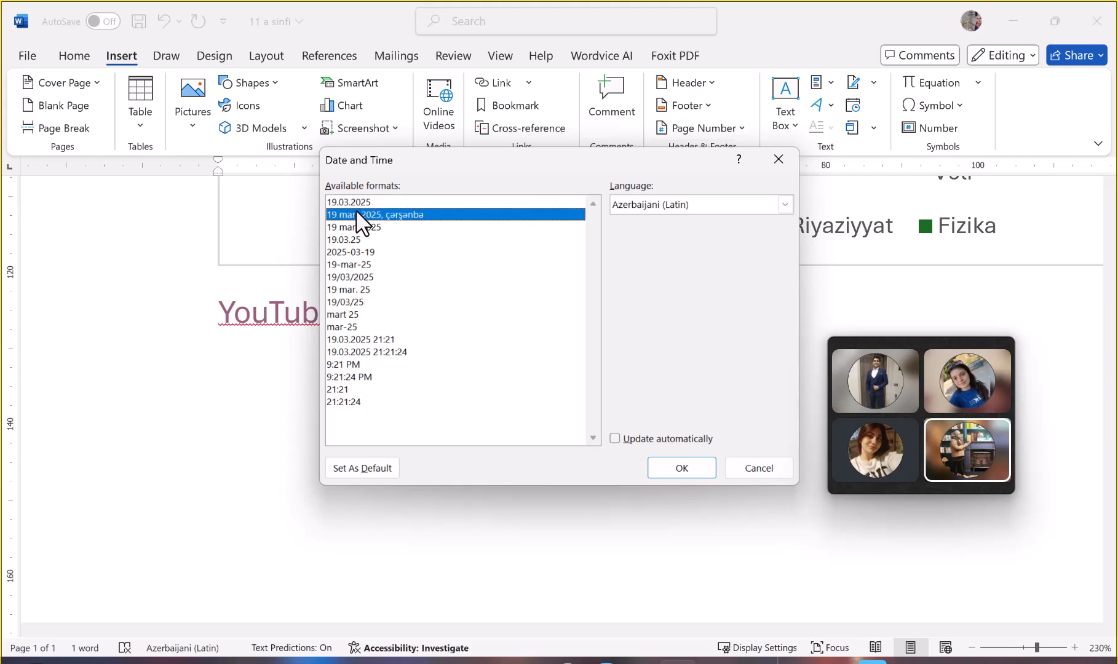
left_click(681, 467)
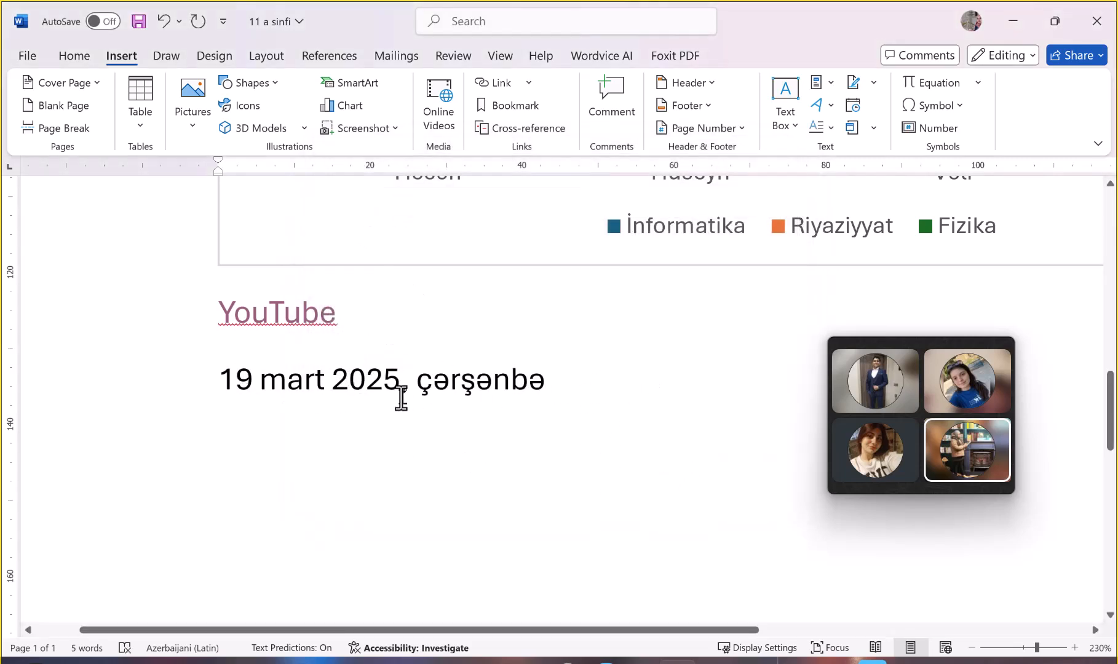
Browse the available object types and insert a new Paintbrush Picture object after the date
left_click(873, 128)
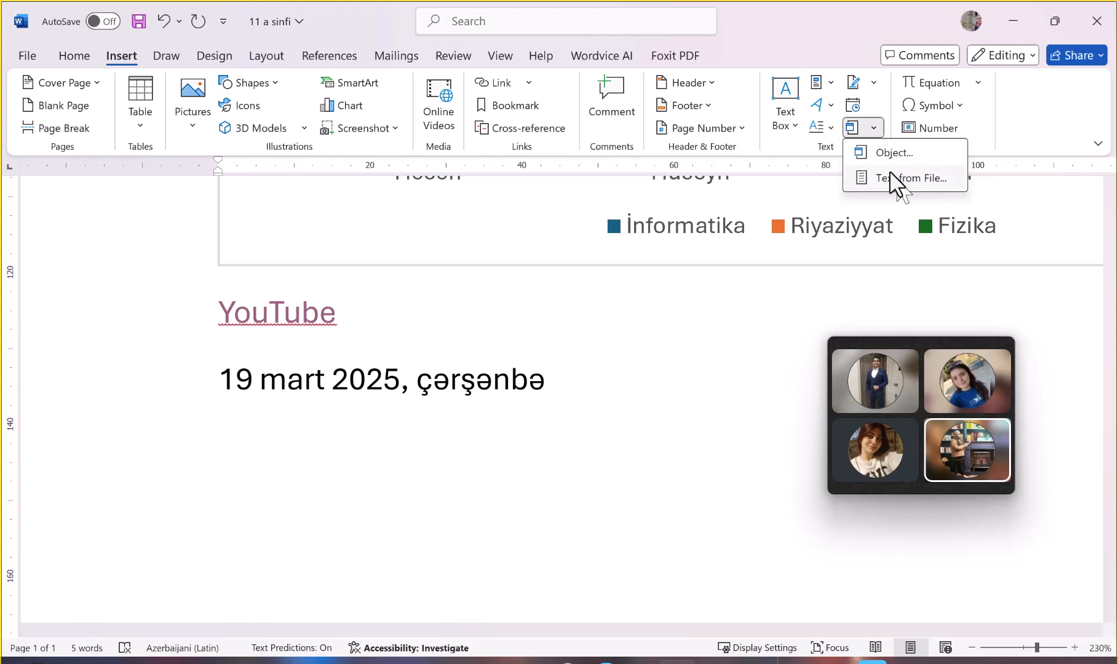
left_click(880, 154)
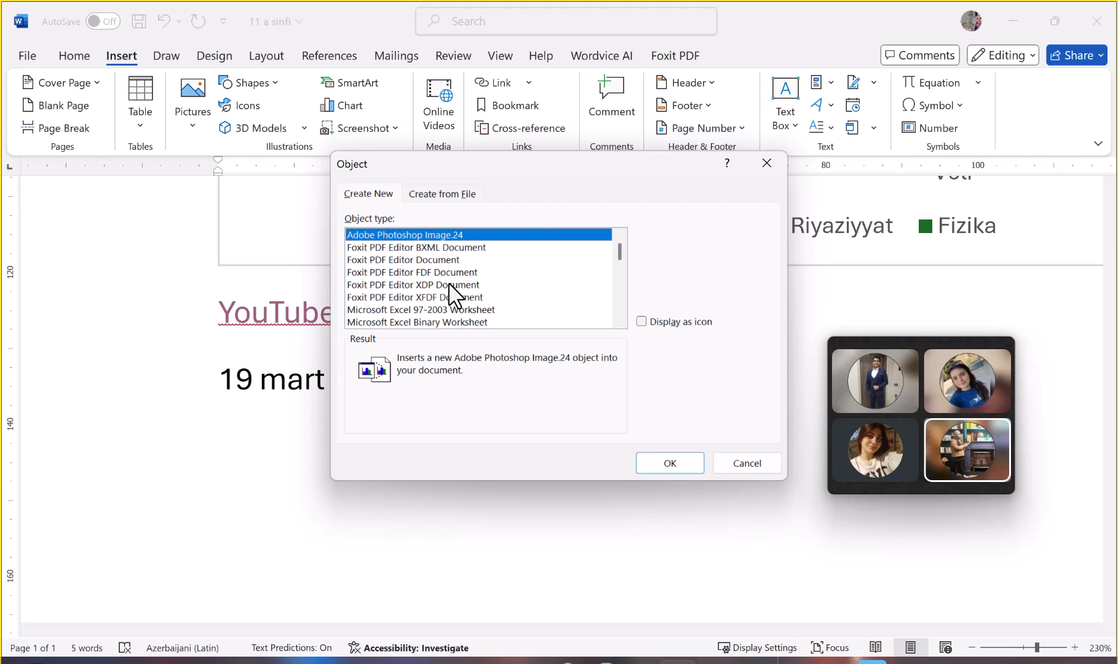
mouse_move(619, 254)
left_mouse_down()
mouse_move(621, 306)
mouse_move(615, 249)
left_mouse_up()
left_click(429, 272)
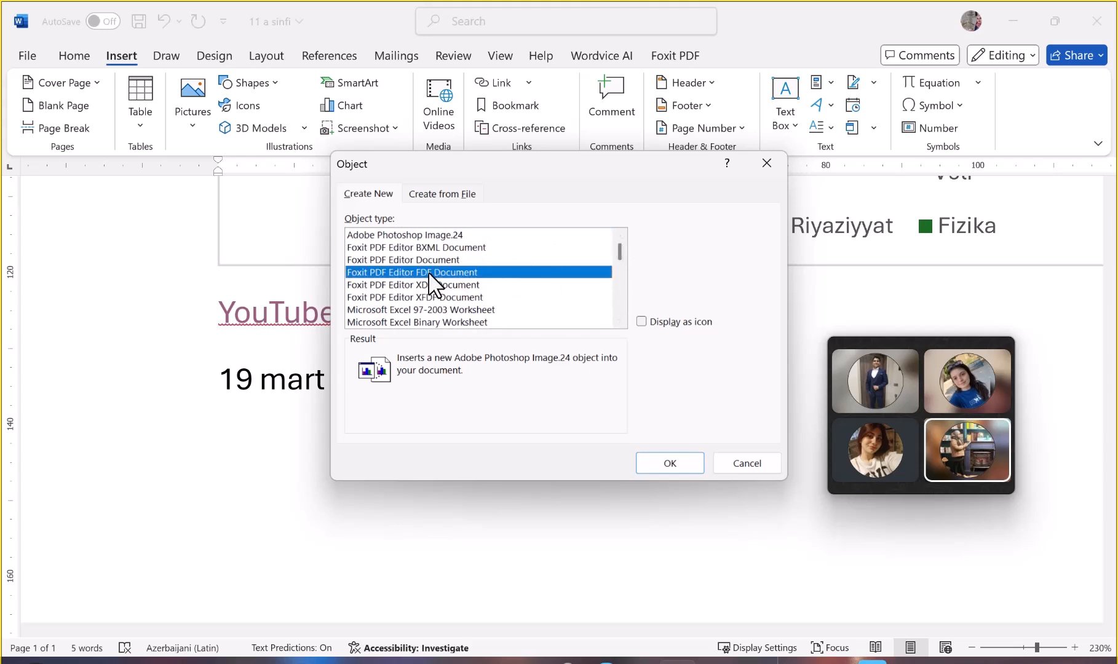
left_click(461, 285)
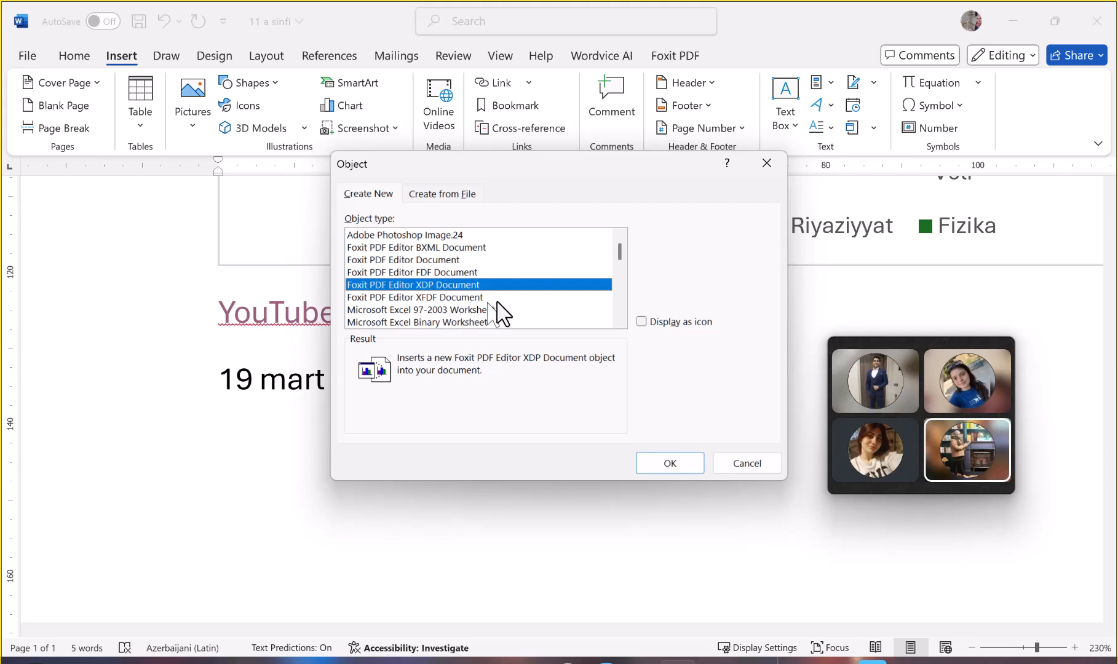
left_click_drag(617, 254, 618, 306)
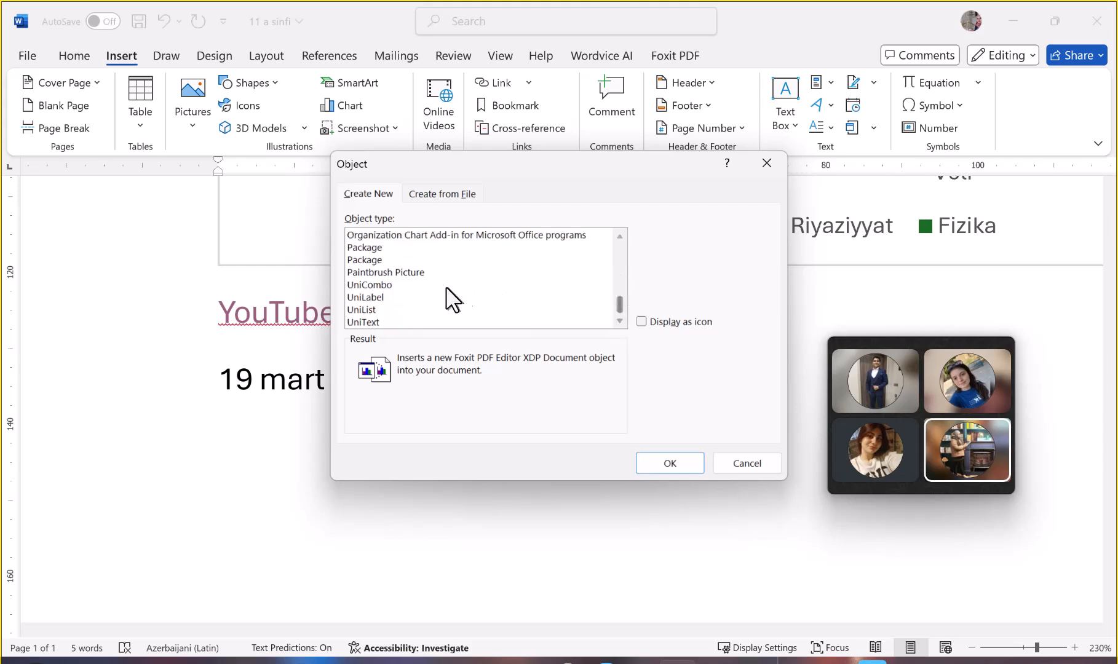
left_click(409, 274)
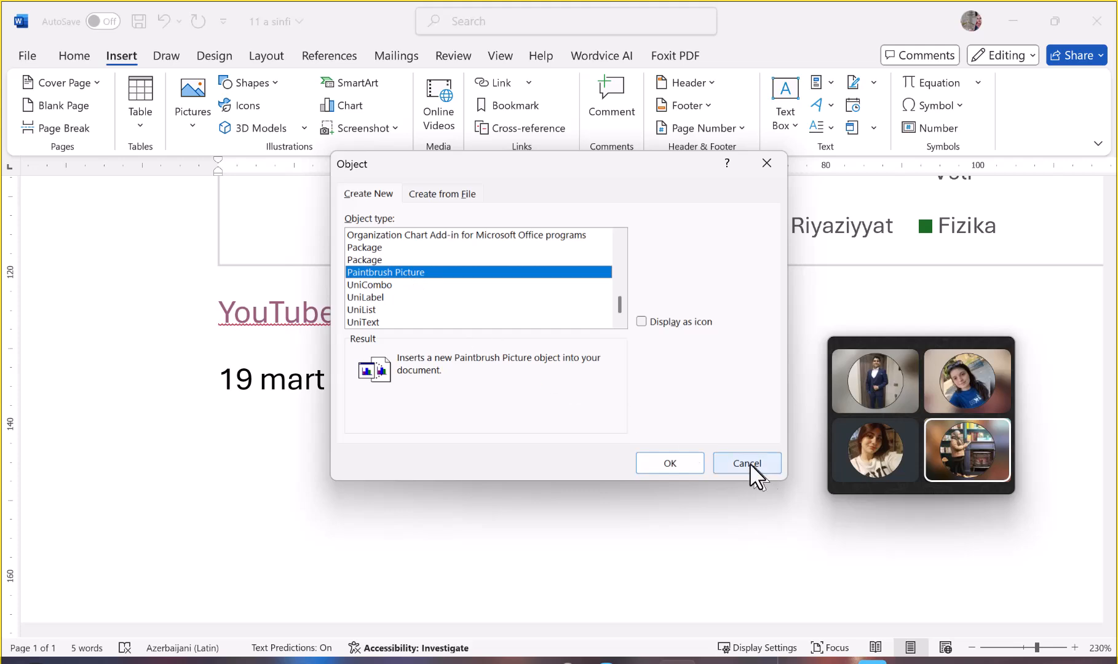
left_click(689, 462)
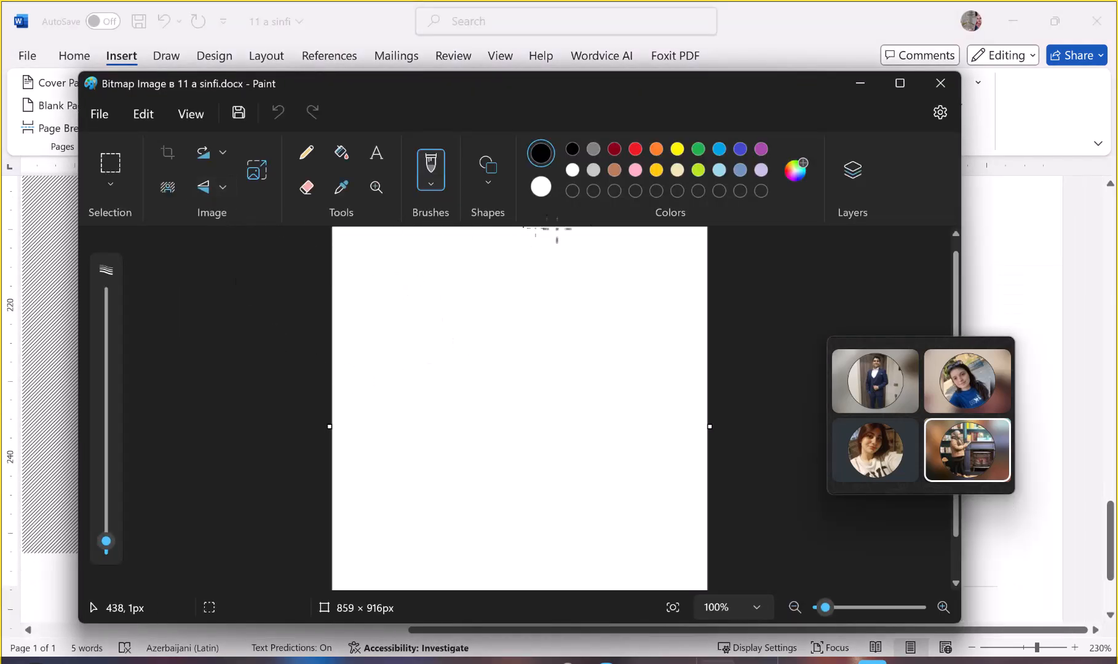
Draw a looping red freehand scribble on the Paint canvas and return to the Word document
left_click(635, 150)
mouse_move(507, 337)
left_mouse_down()
mouse_move(434, 362)
mouse_move(579, 464)
mouse_move(540, 267)
mouse_move(519, 615)
left_mouse_up()
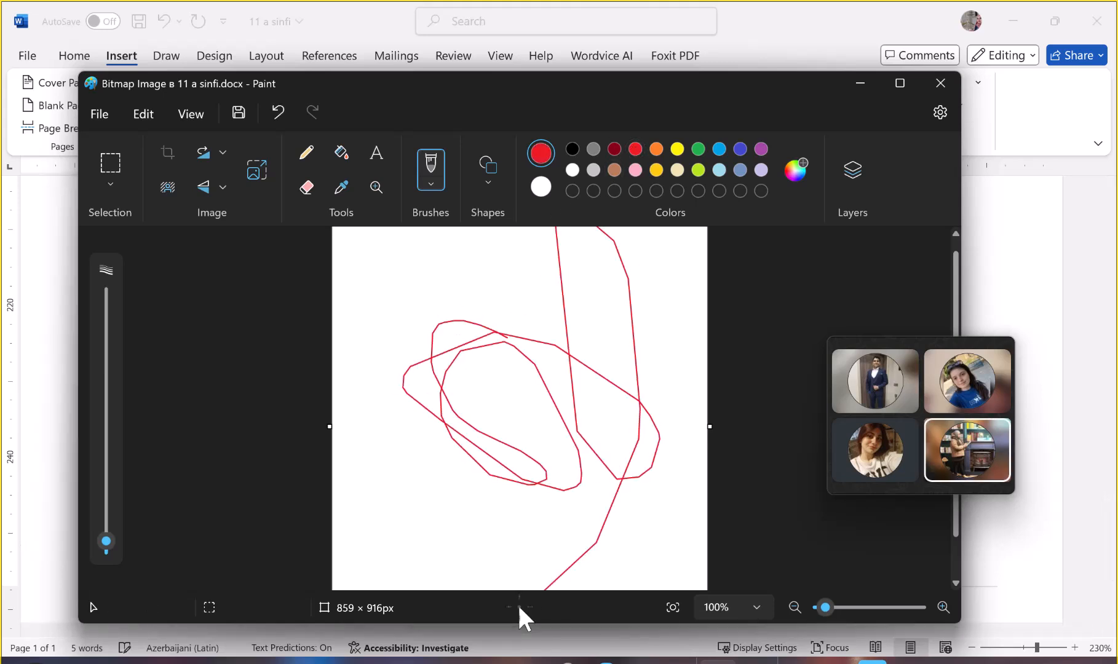
left_click(939, 87)
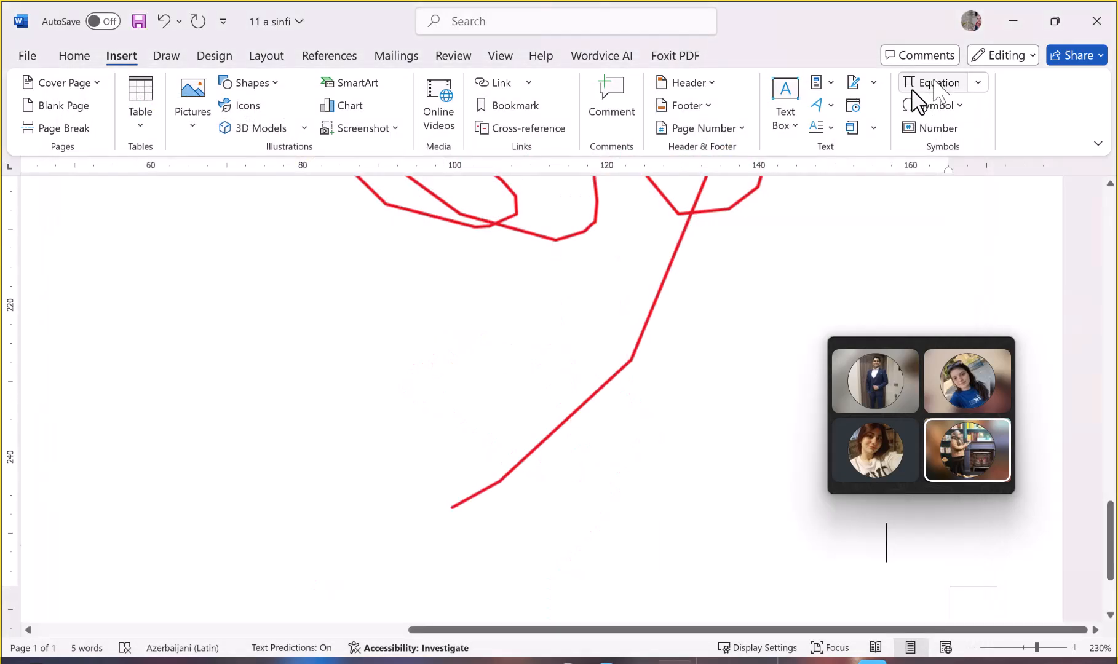
Shrink the embedded scribble picture to less than half its size beside the date and deselect it
scroll(396, 441, "down", 15, "ctrl")
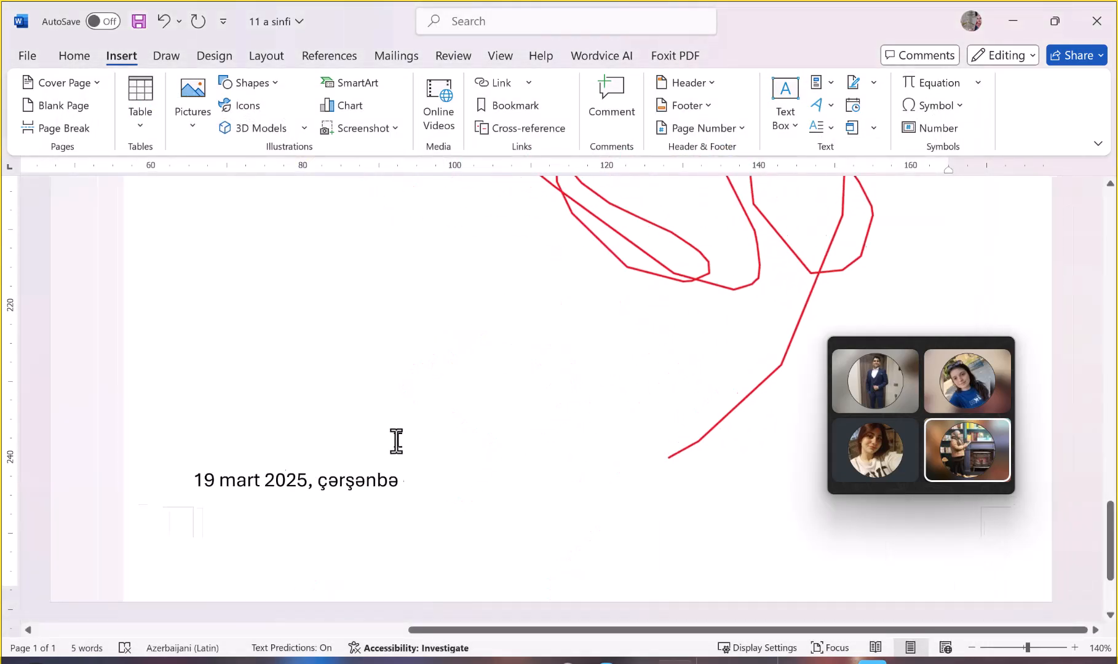
scroll(396, 441, "up", 3, "ctrl")
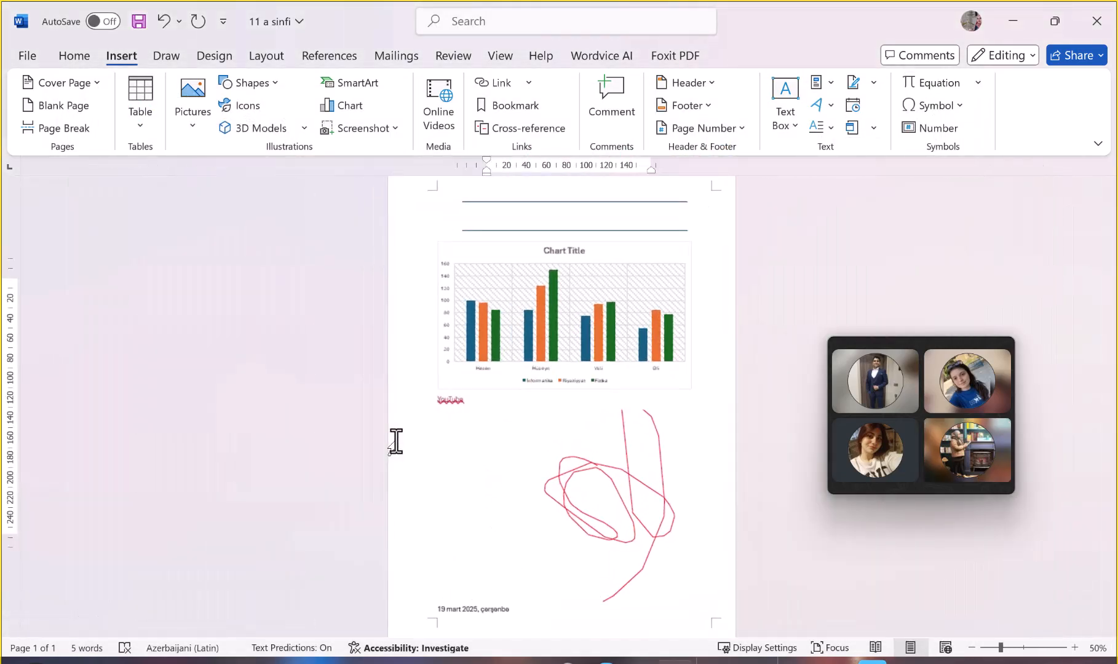
left_click(619, 474)
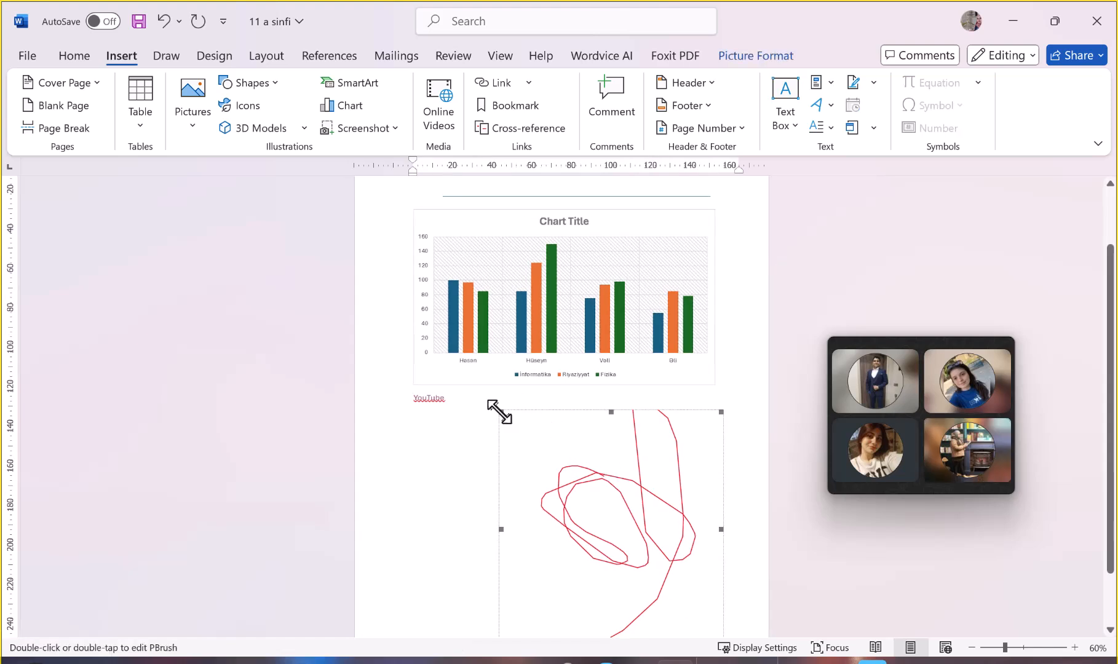
left_click_drag(499, 411, 616, 555)
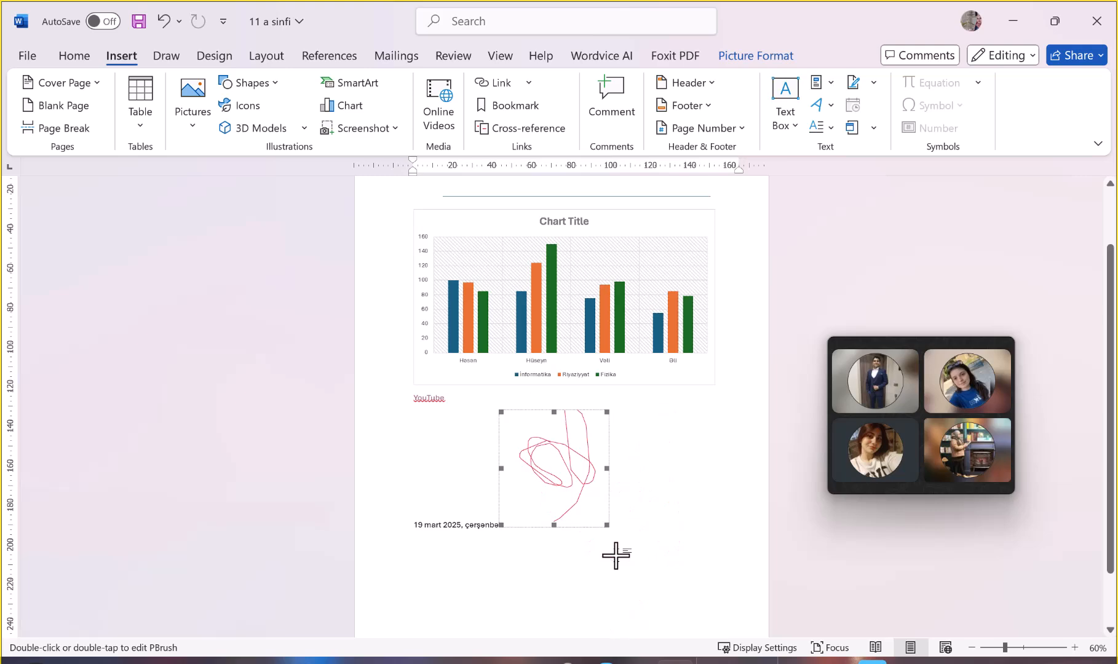
left_click(666, 483)
Delete the embedded scribble picture from below the YouTube link
scroll(666, 483, "up", 12, "ctrl")
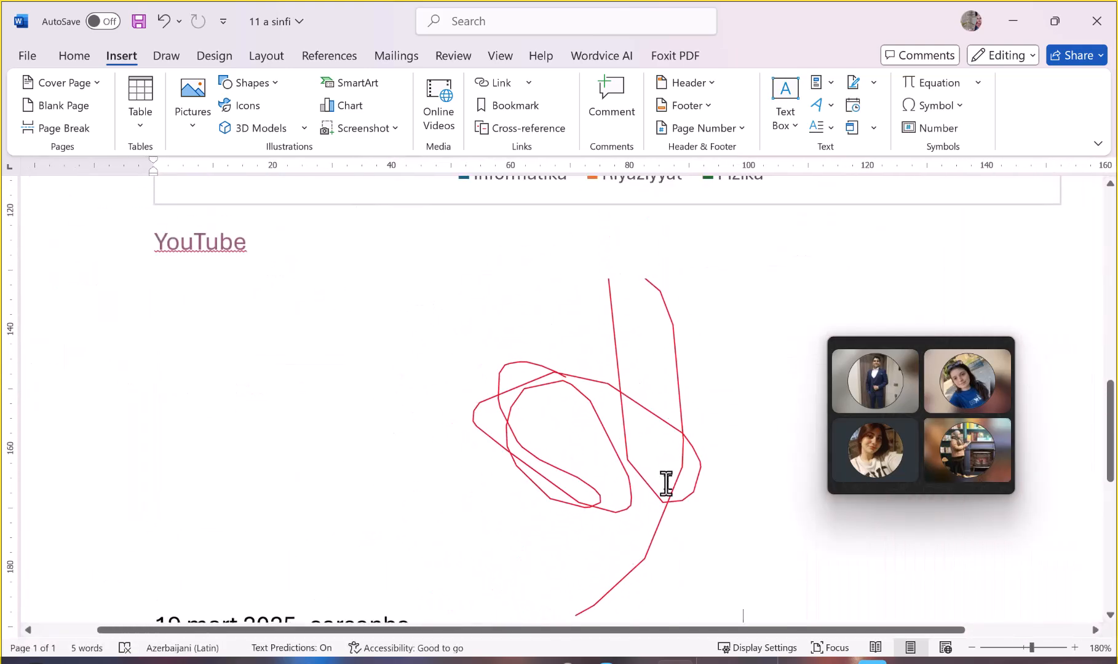
left_click(638, 460)
key("Delete")
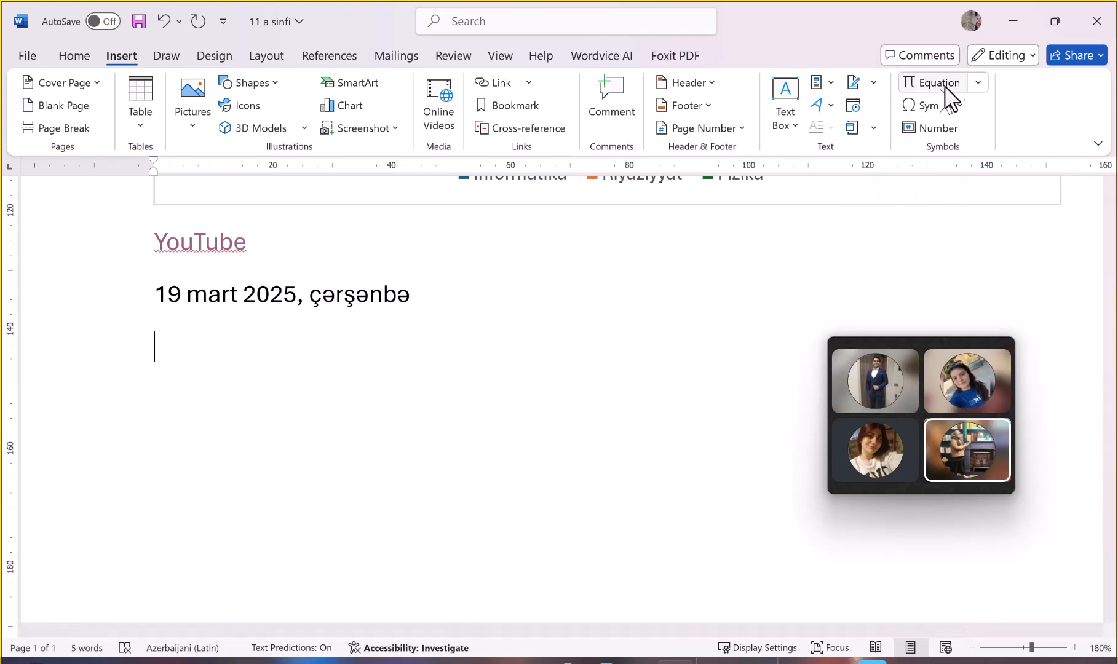
Insert a new blank equation on the line below the date
left_click(978, 87)
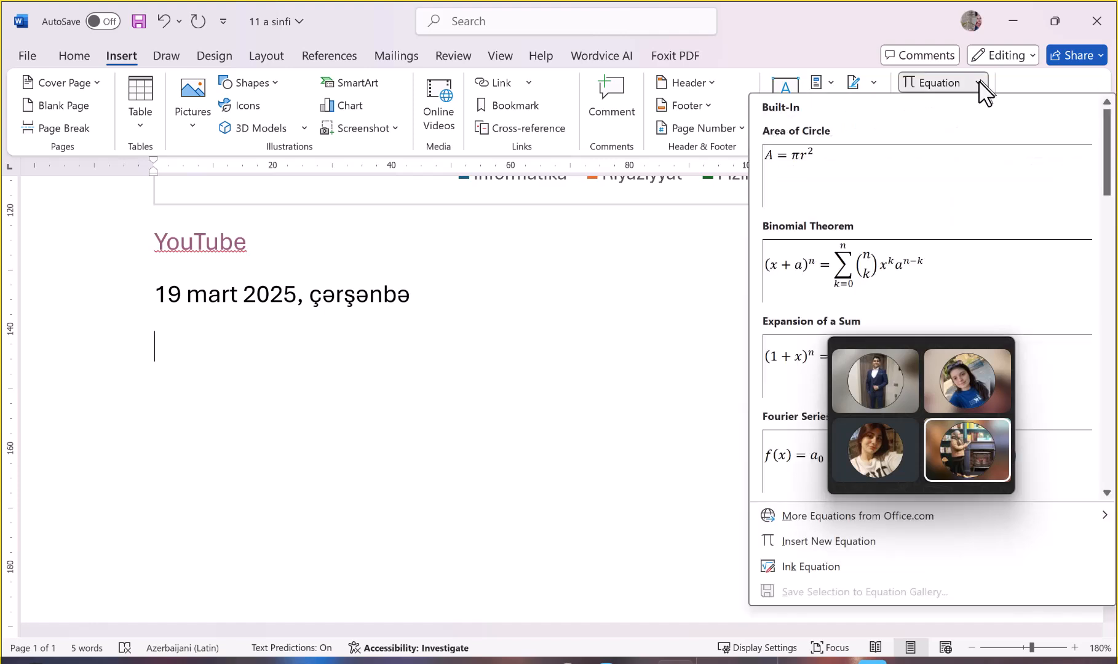
left_click(936, 83)
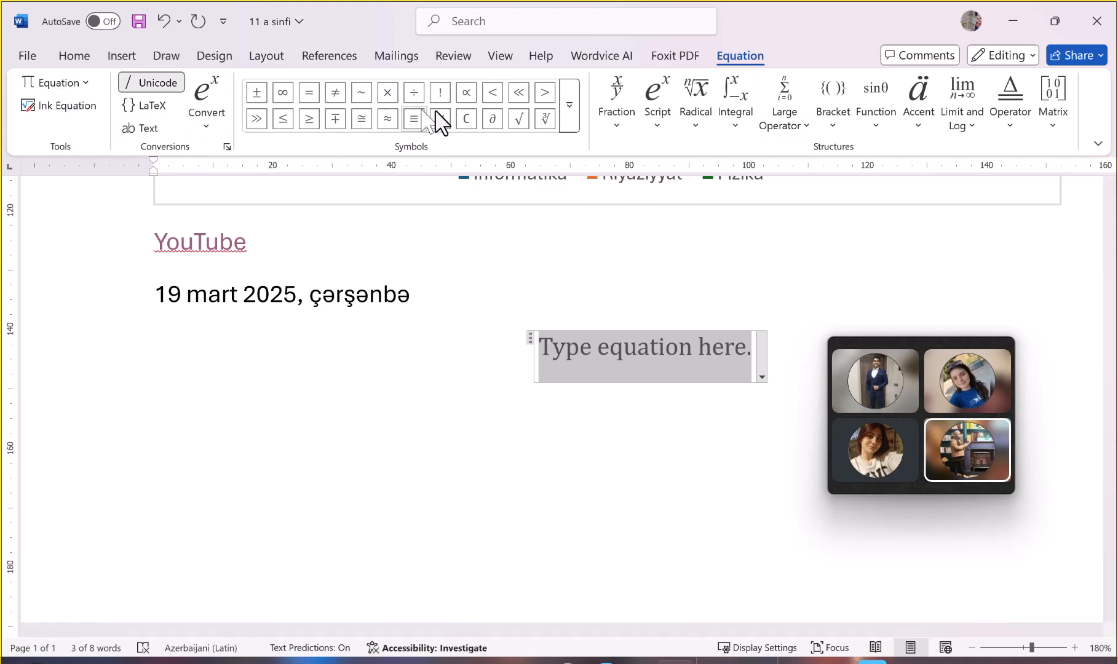
Browse the equation symbol sets Basic Math, Greek Letters, Letter-Like Symbols, Operators, Arrows and Negated Relations
left_click(569, 112)
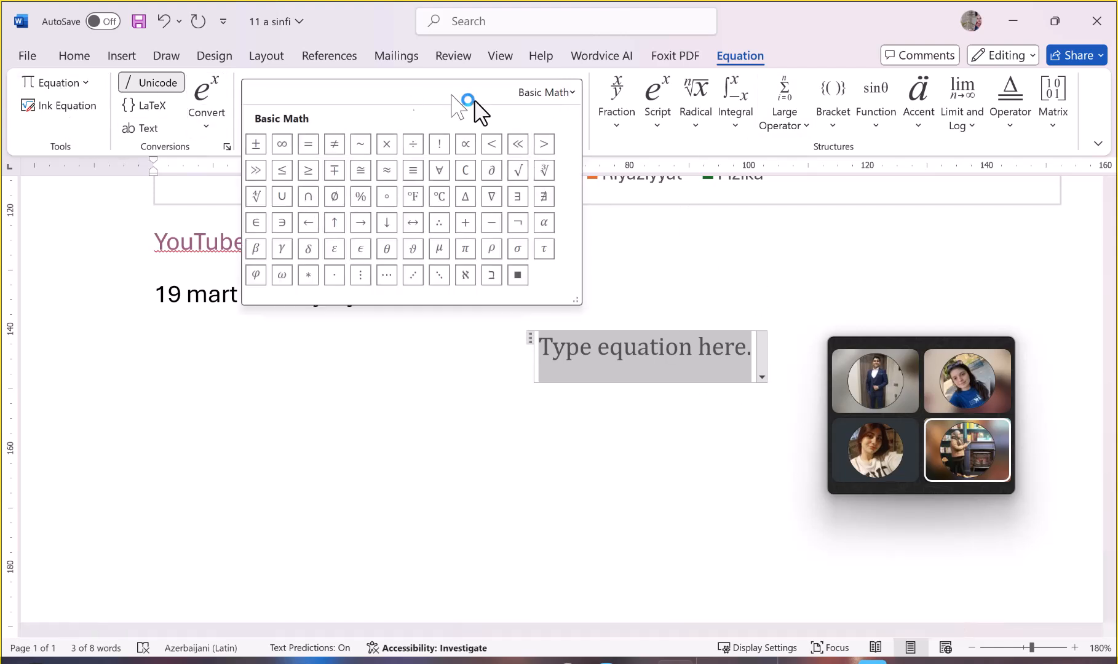
left_click(535, 93)
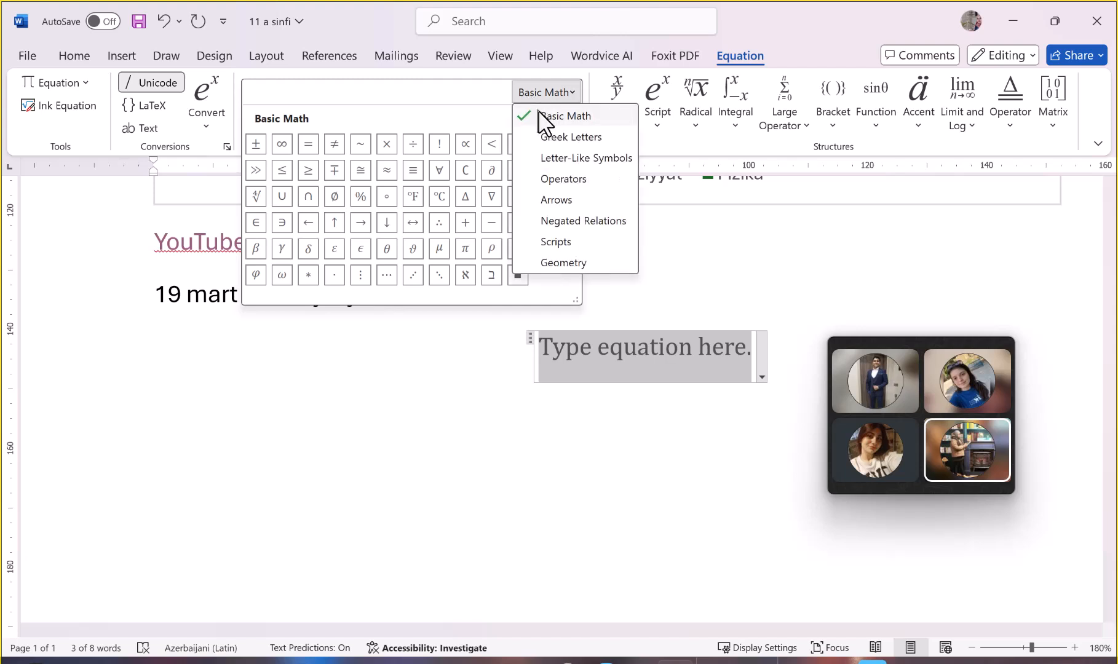
left_click(546, 138)
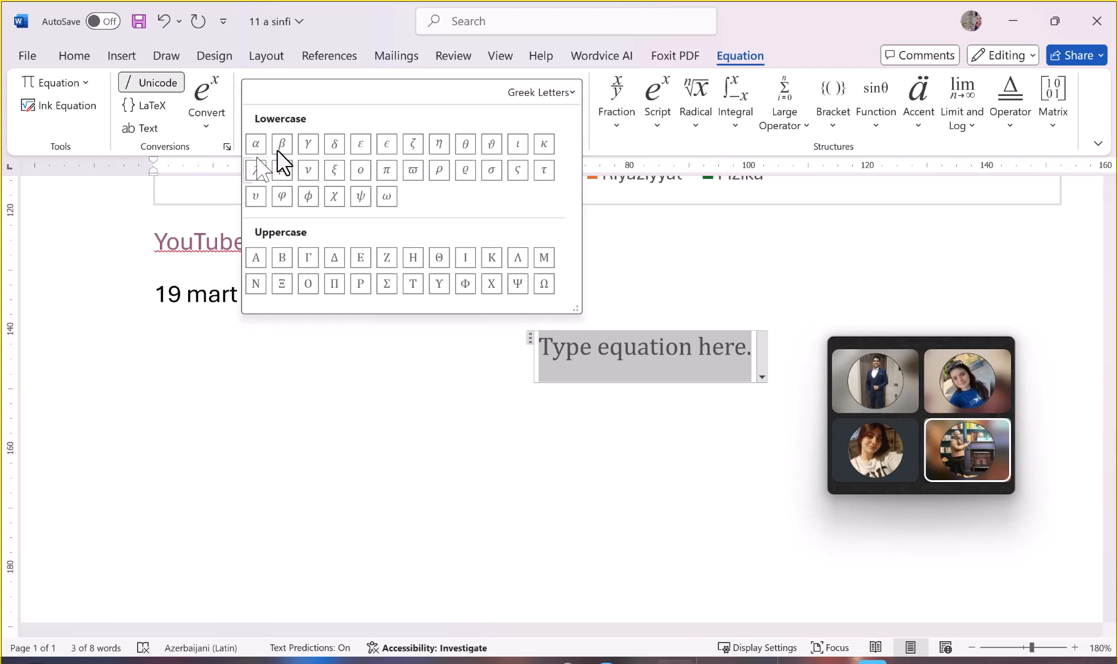
left_click(561, 100)
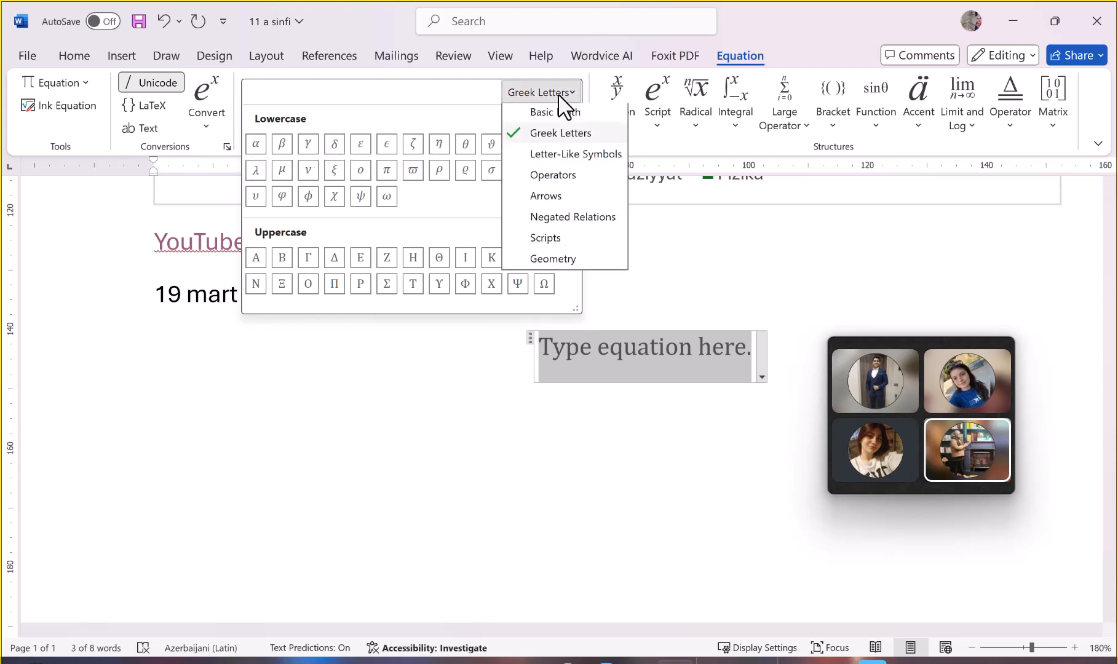
left_click(562, 159)
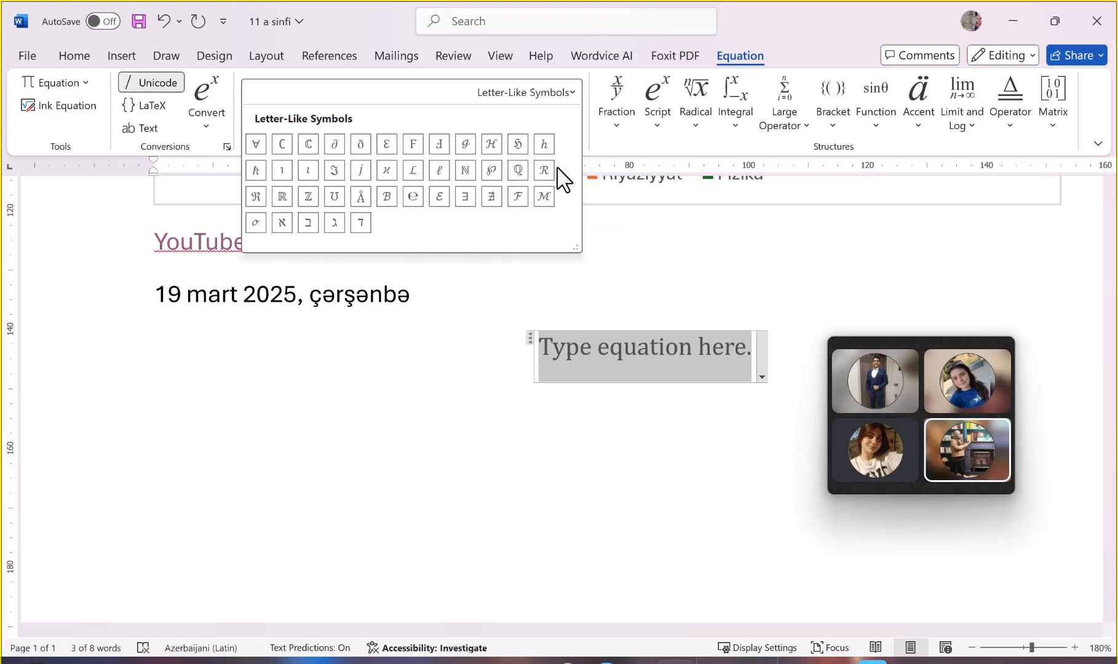
left_click(556, 94)
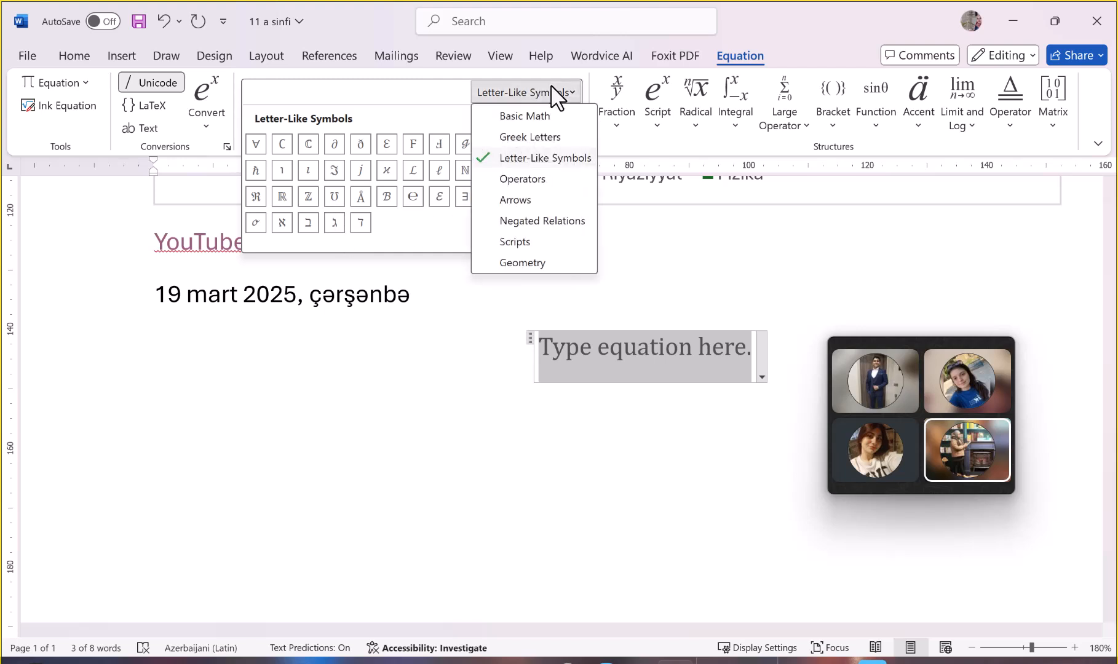
left_click(533, 179)
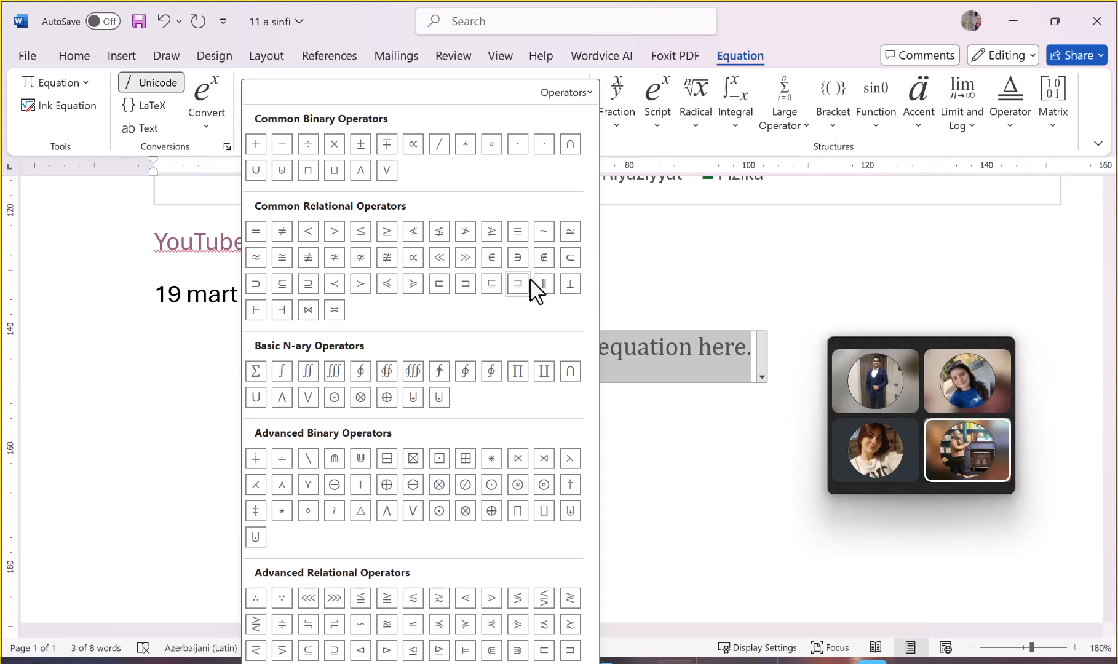
left_click(592, 95)
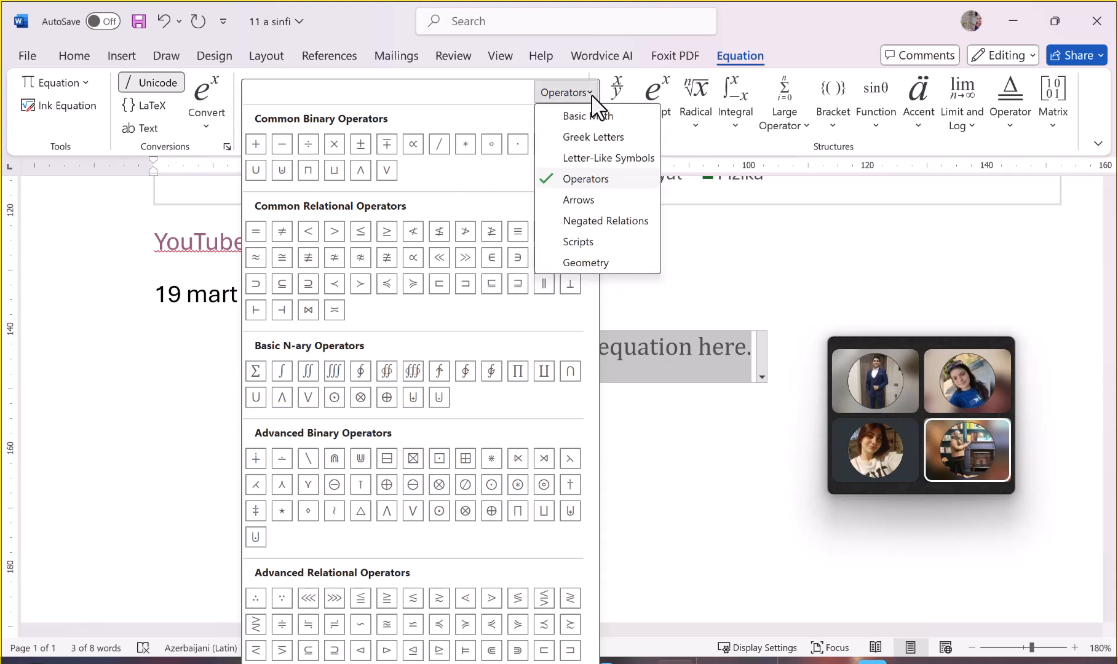
left_click(565, 202)
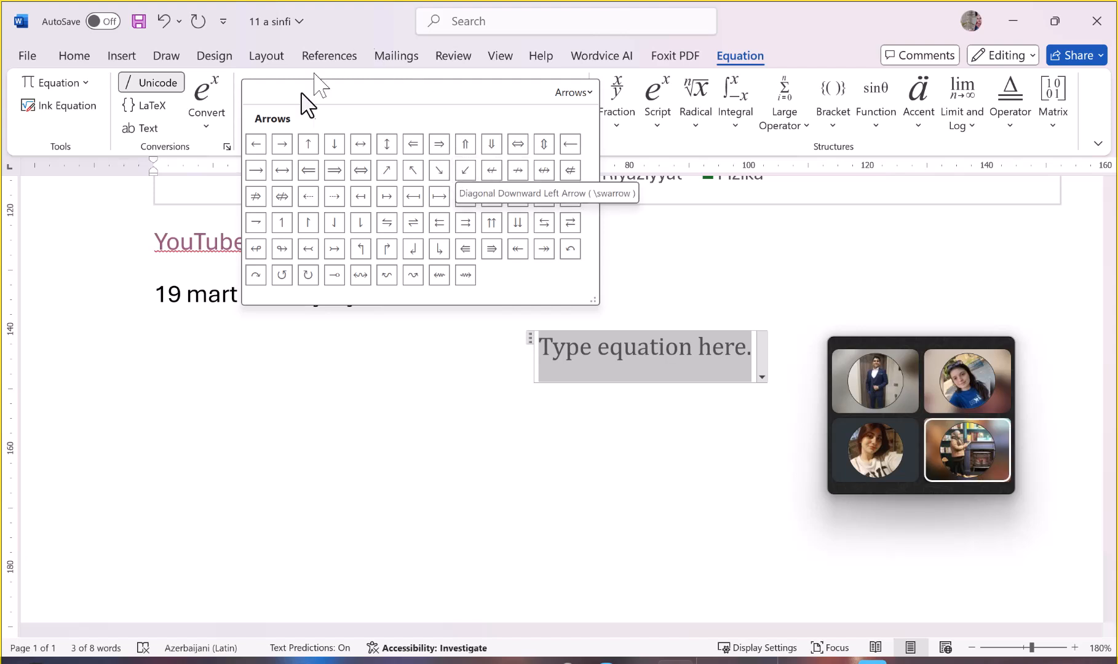
left_click(572, 94)
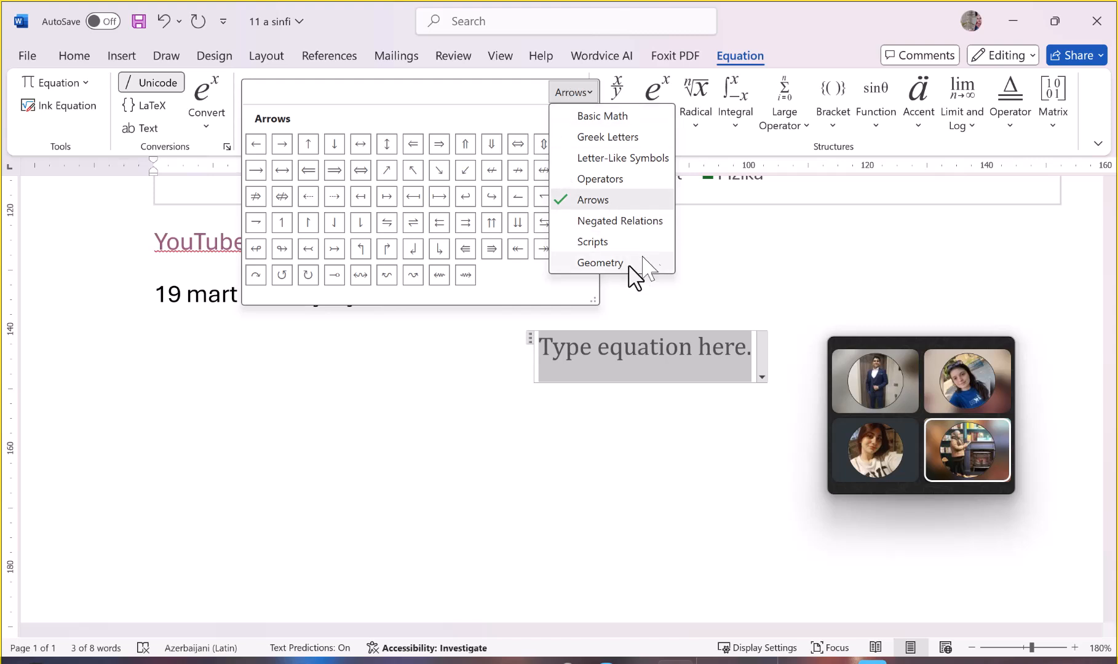
left_click(618, 221)
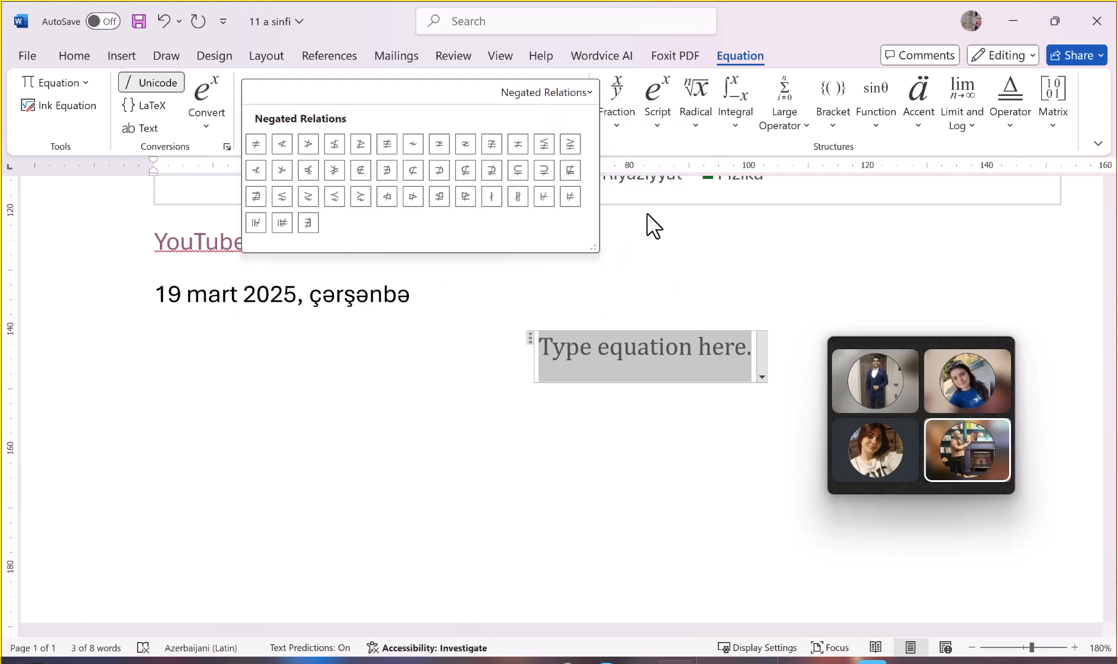
left_click(646, 216)
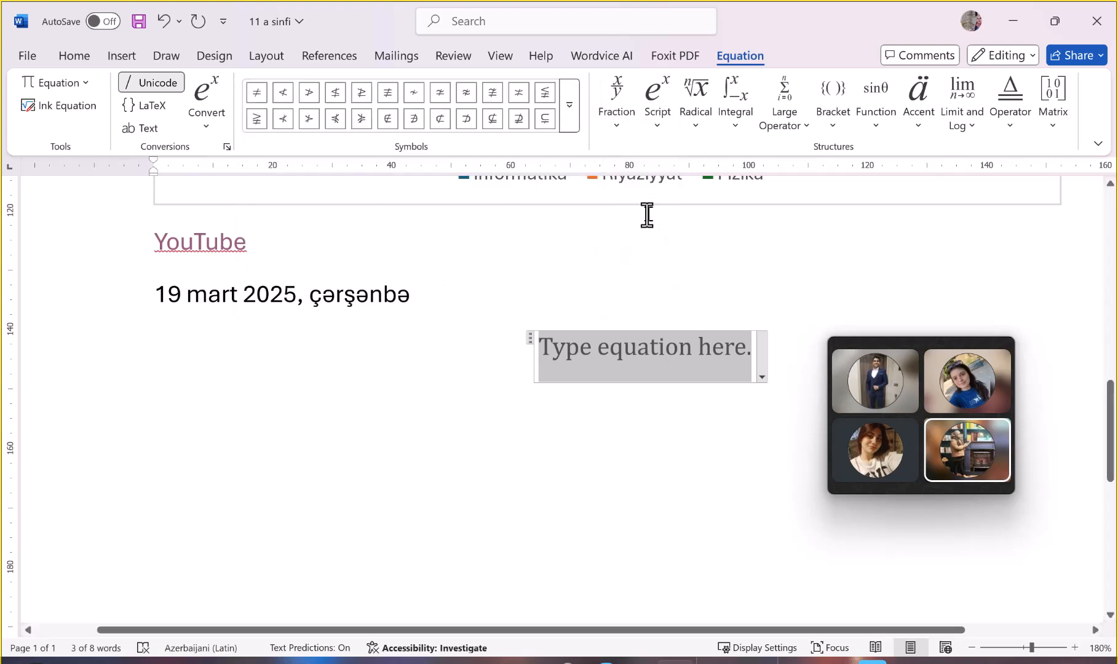
Examine the Radical, Integral, Fraction, and Limit and Log structures available for the equation
left_click(686, 126)
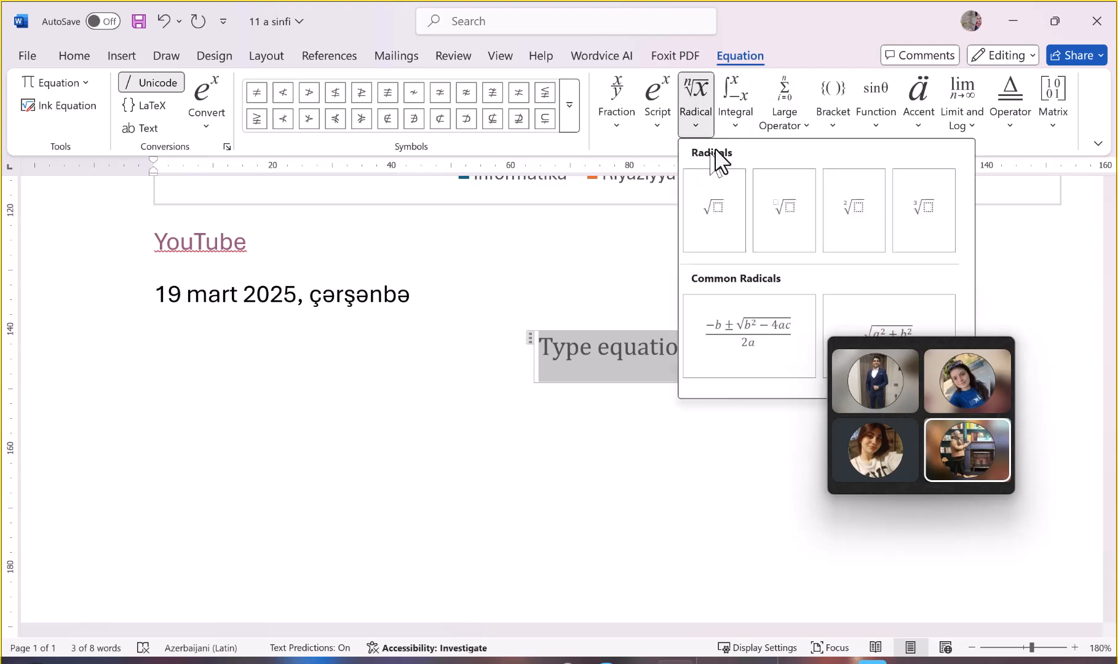
left_click(746, 123)
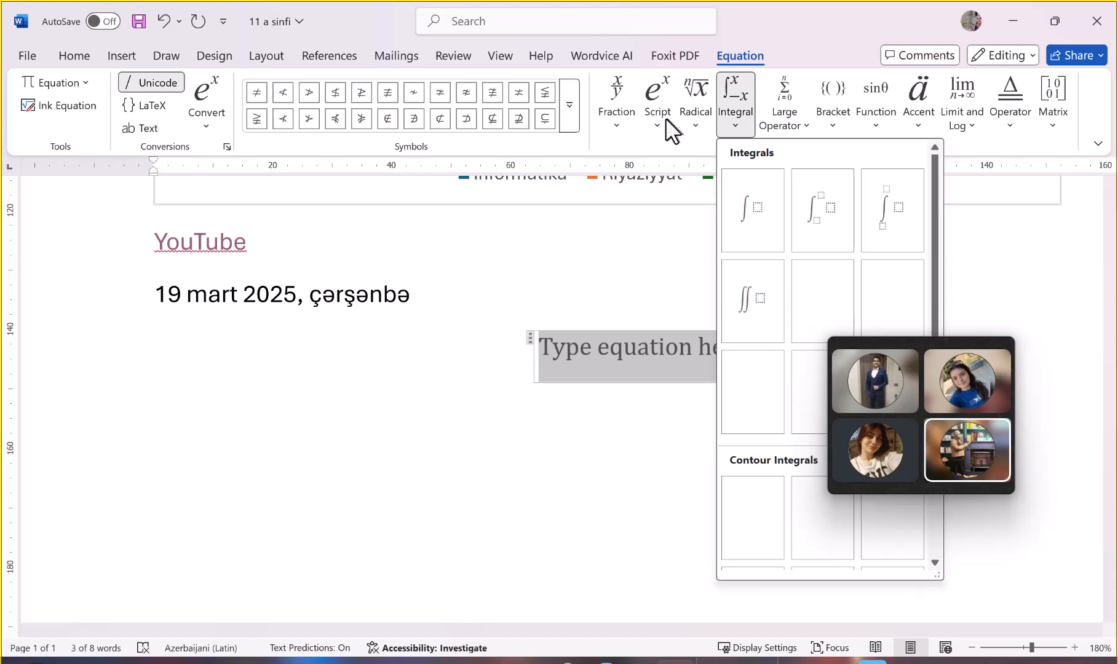
left_click(628, 121)
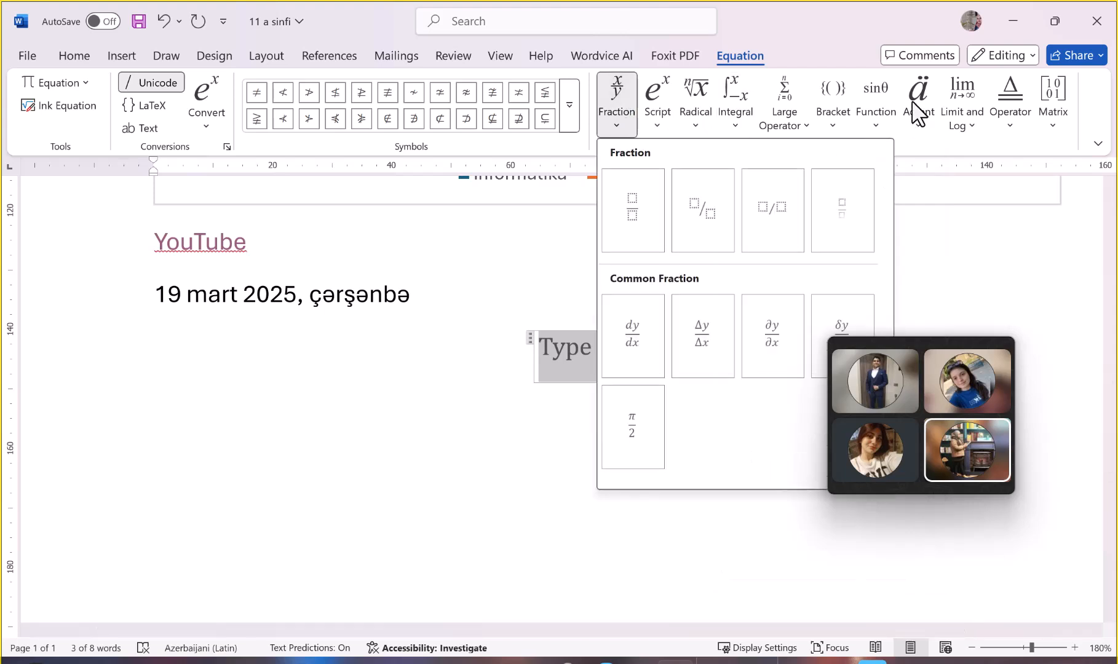
left_click(976, 131)
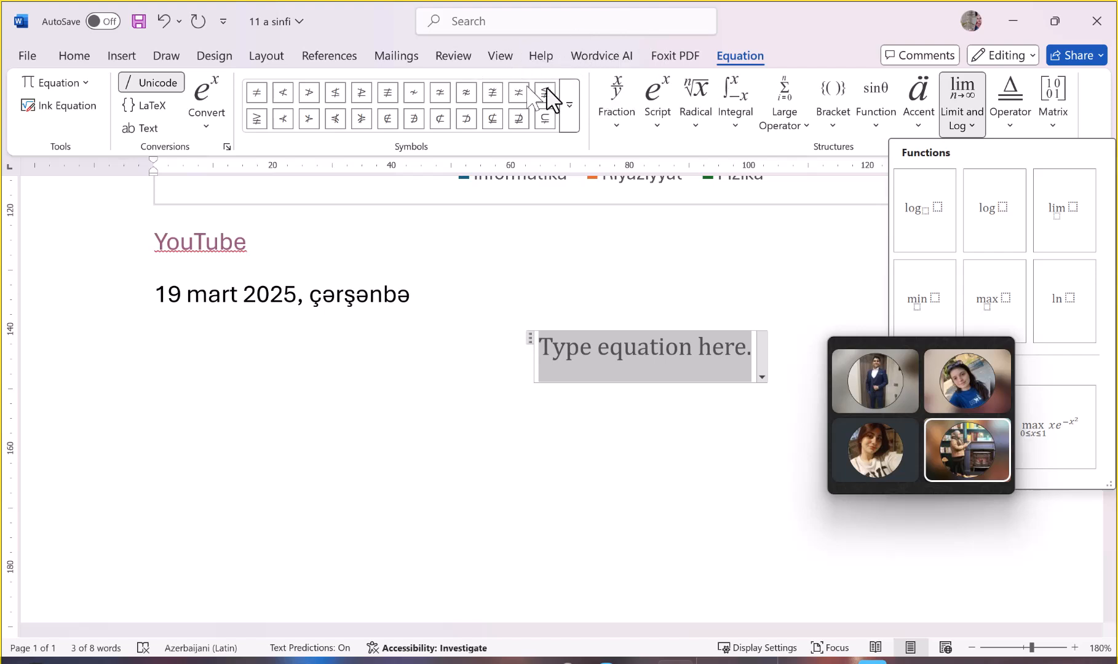
Bring up the full set of insertable symbols and set the symbol font to Raleway Black
left_click(110, 56)
left_click(931, 110)
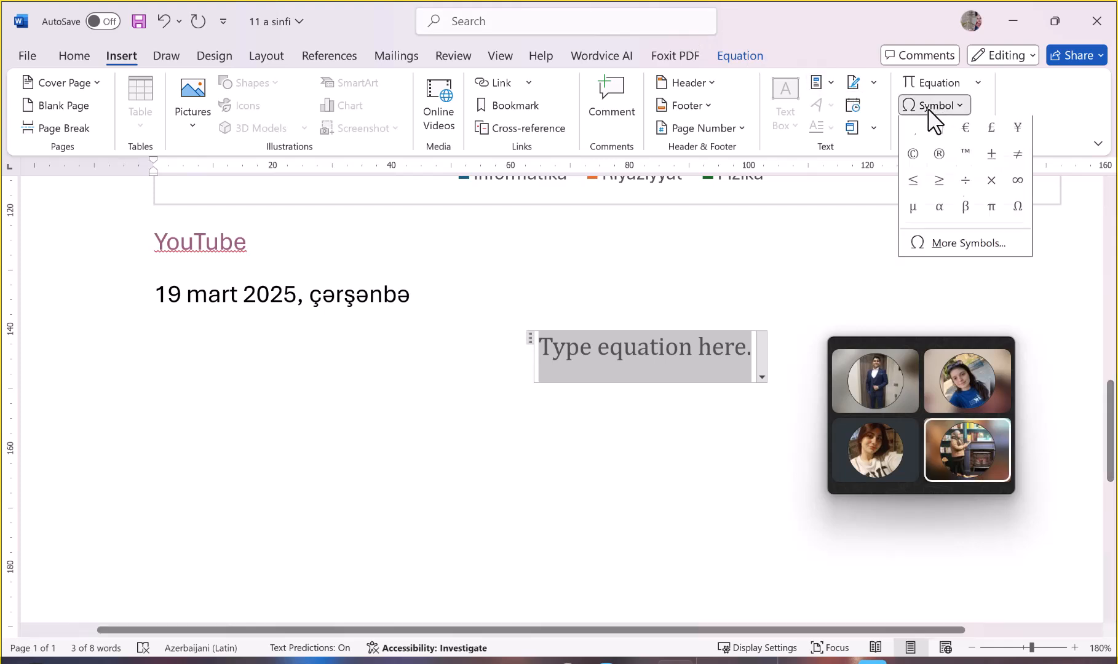
left_click(971, 244)
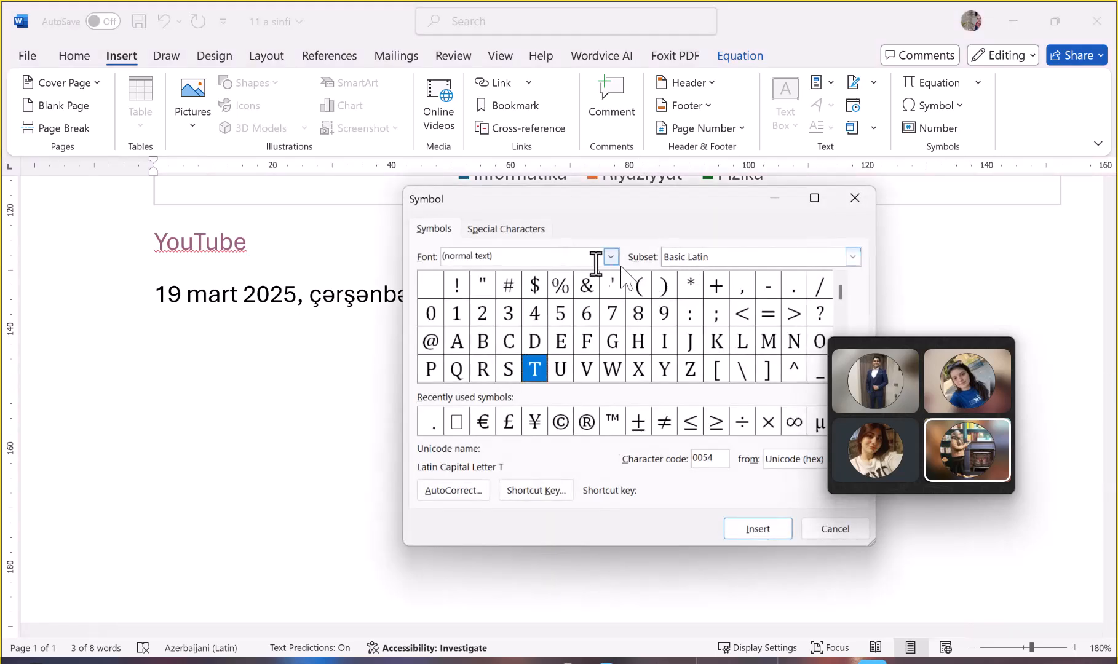
left_click(610, 257)
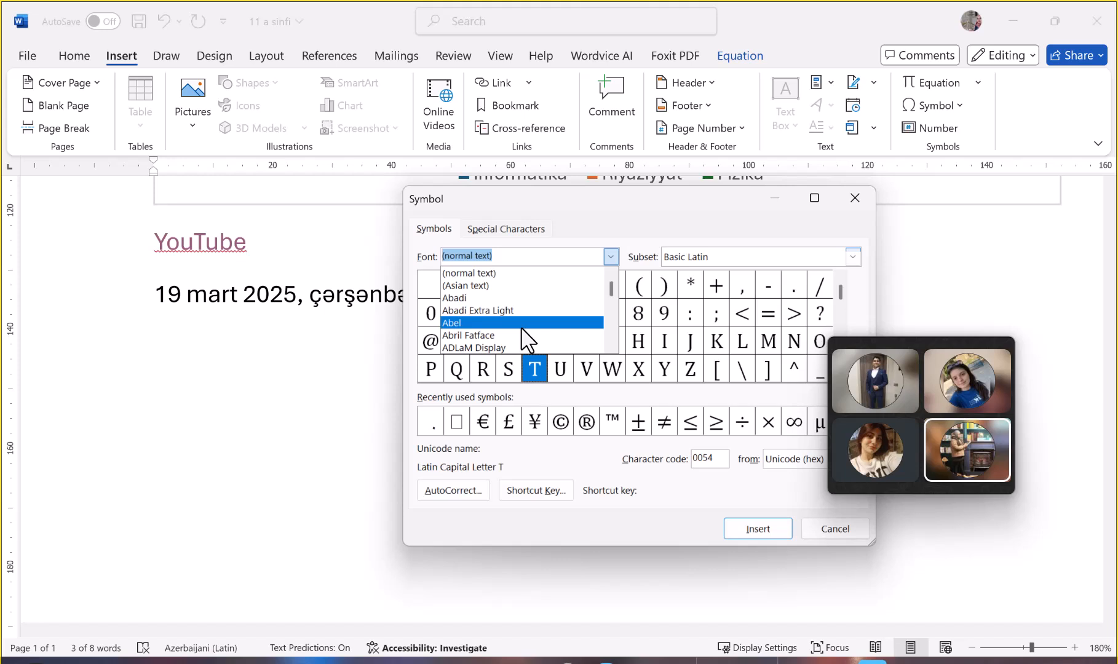
left_click_drag(615, 305, 616, 327)
scroll(539, 322, "down", 3)
left_click(527, 310)
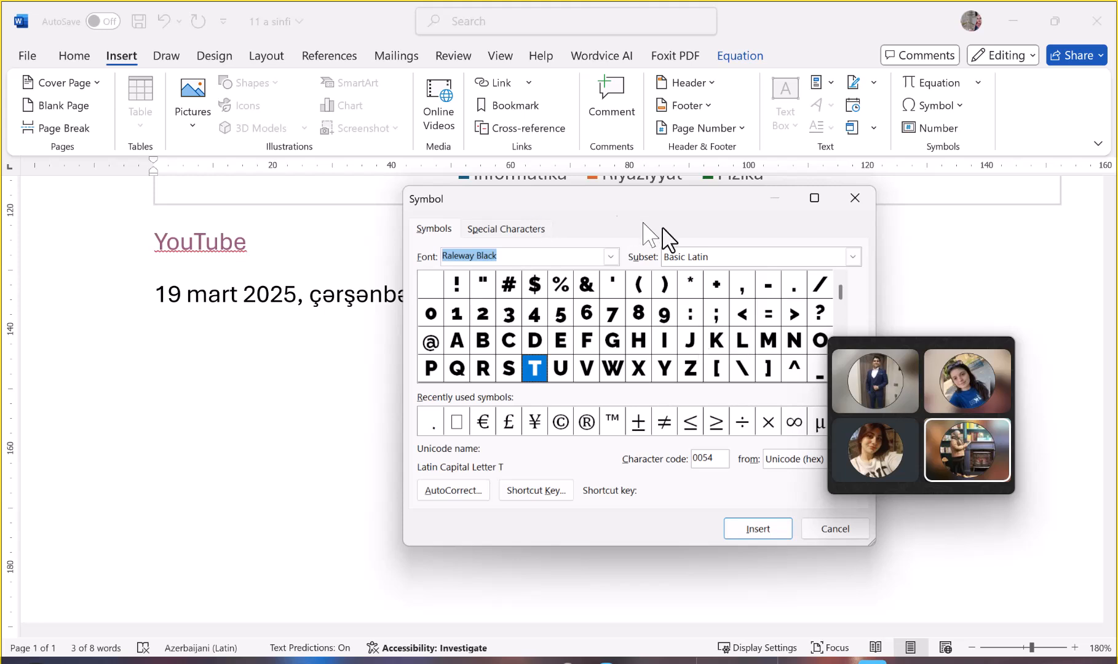
Show the Latin Extended-A symbol subset and move the video call window clear of the Symbol dialog
left_click(717, 253)
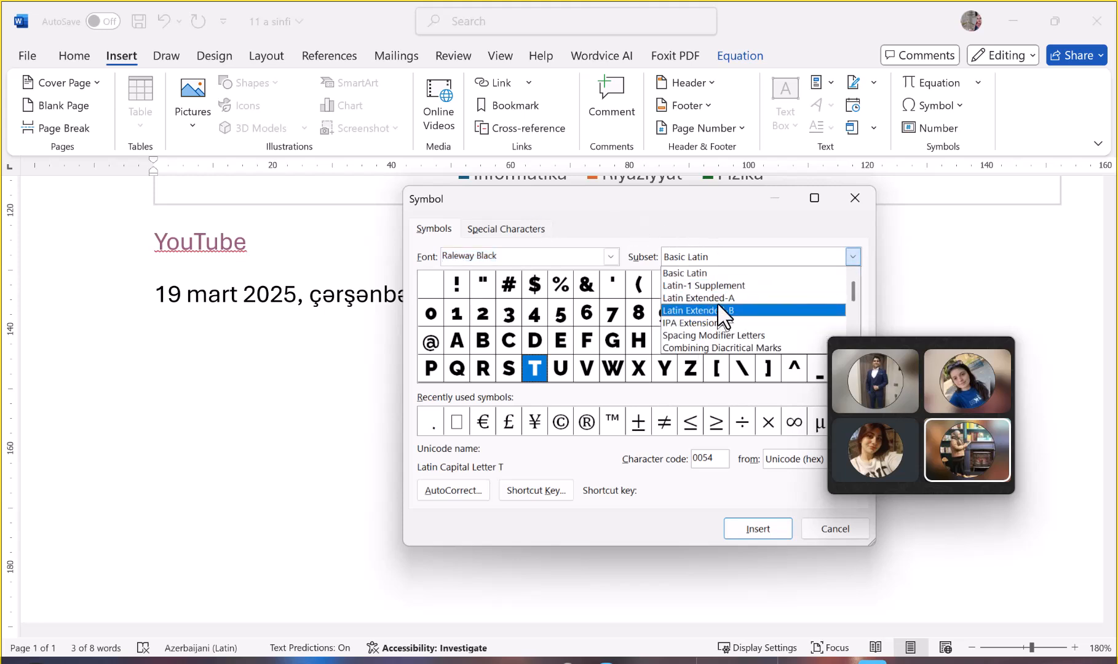
left_click(713, 298)
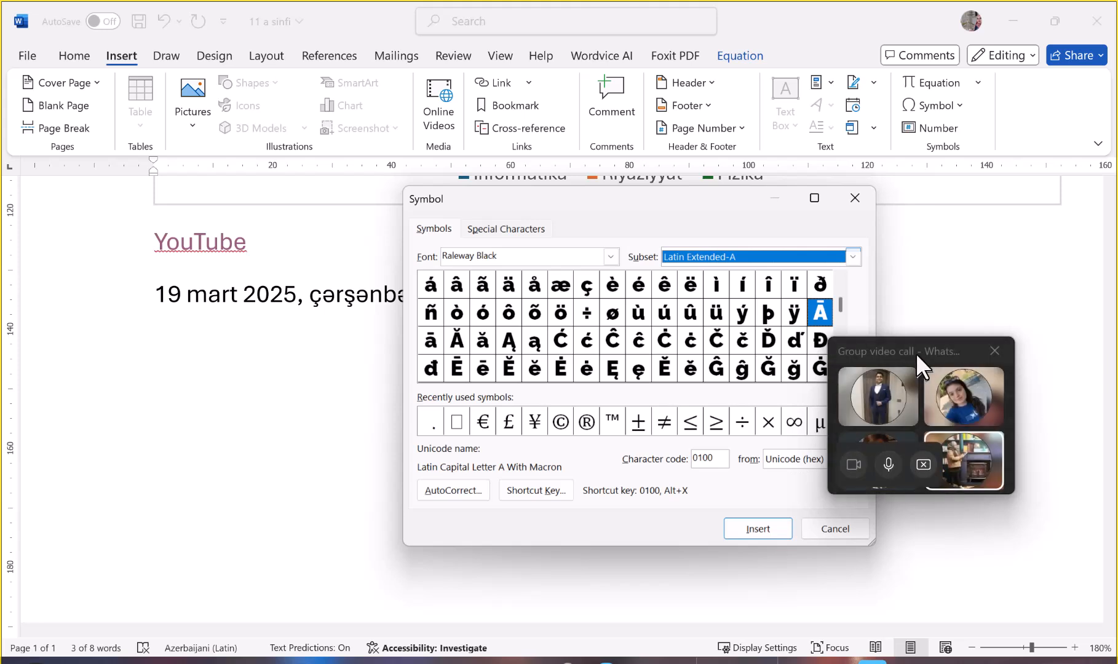
left_click_drag(914, 351, 987, 477)
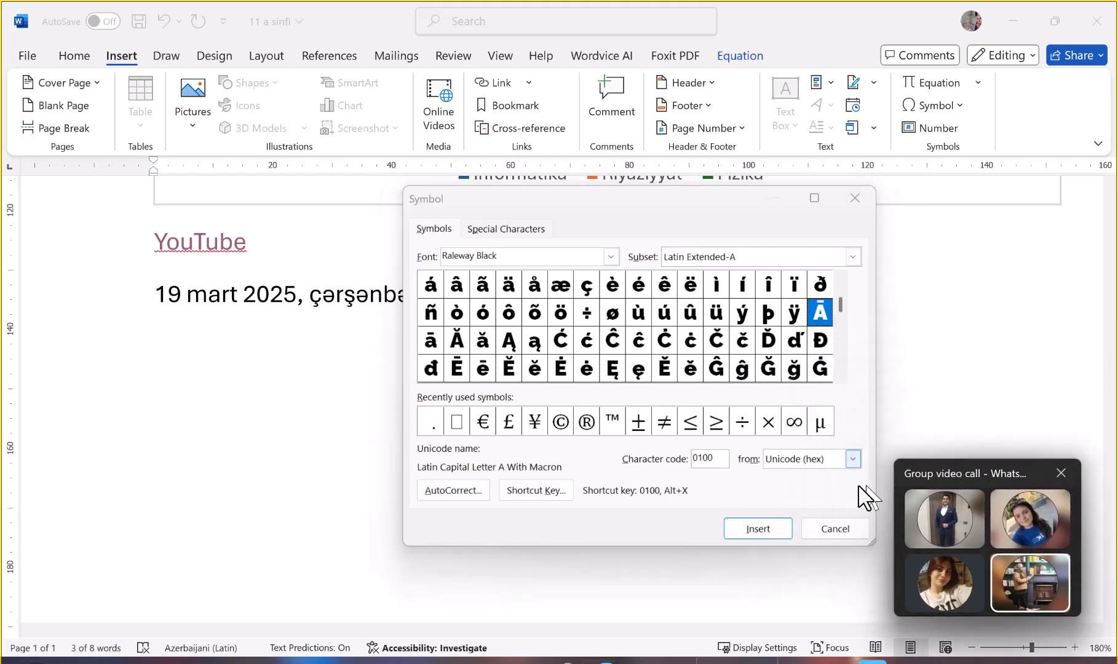
Review the available character encodings and switch the symbol character code to ASCII (decimal)
left_click(844, 461)
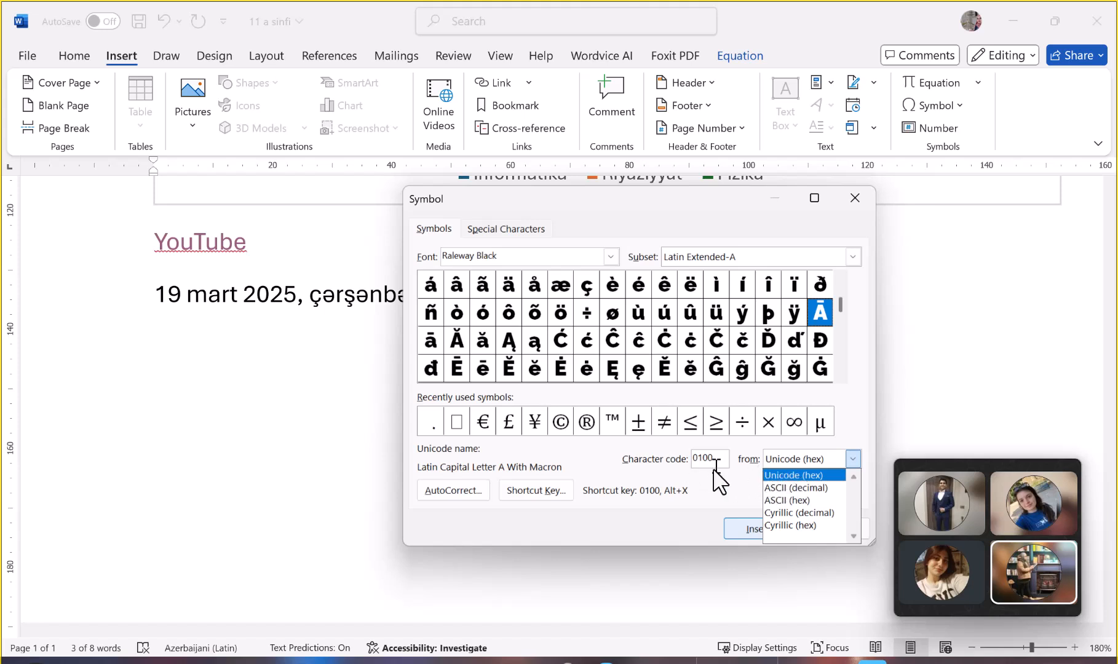
left_click(718, 511)
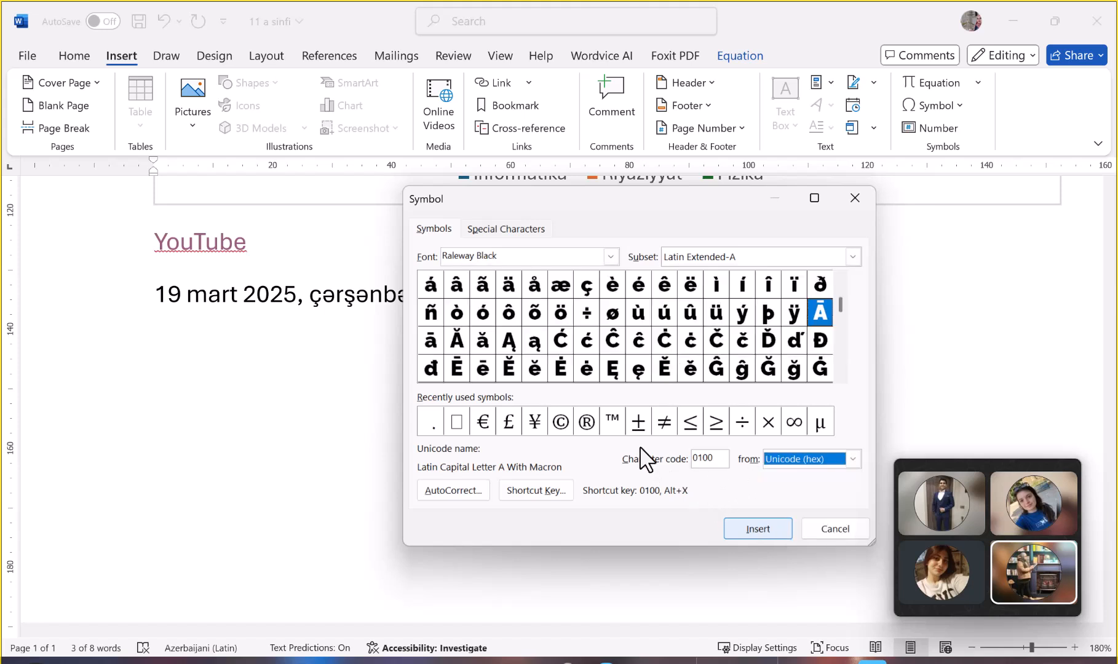
left_click_drag(716, 458, 692, 459)
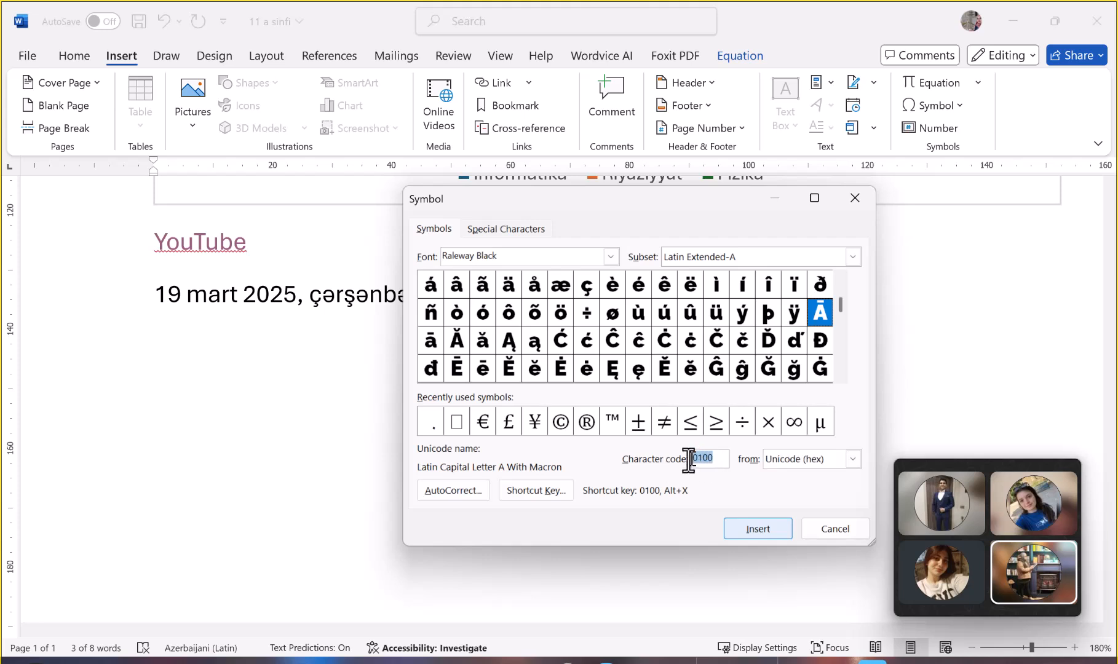
left_click(853, 458)
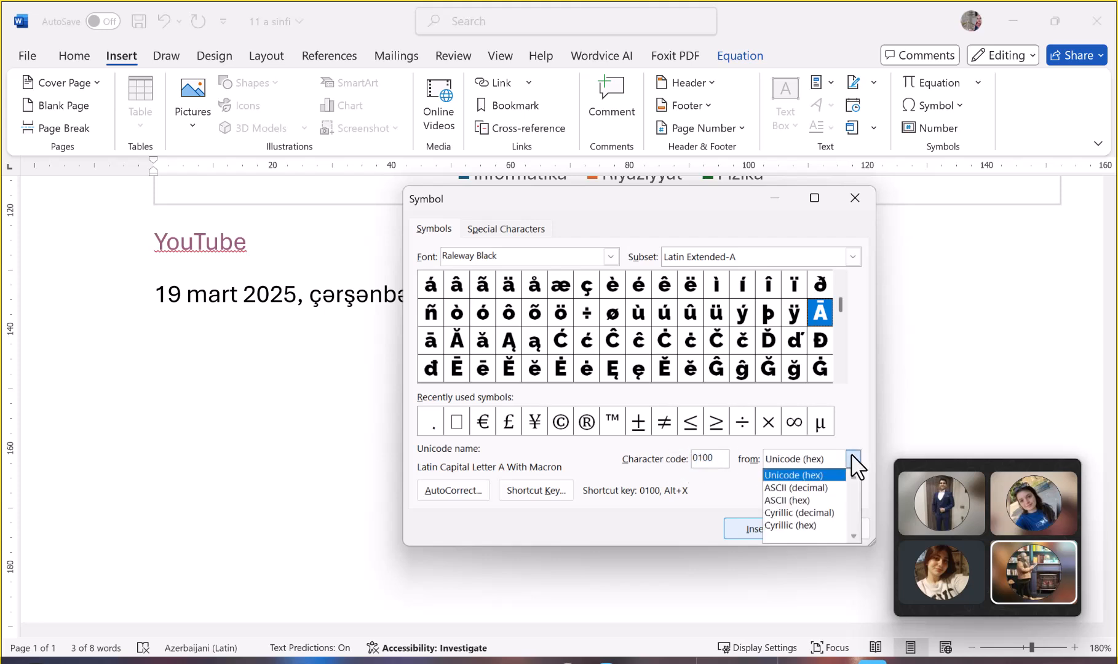
left_click(806, 488)
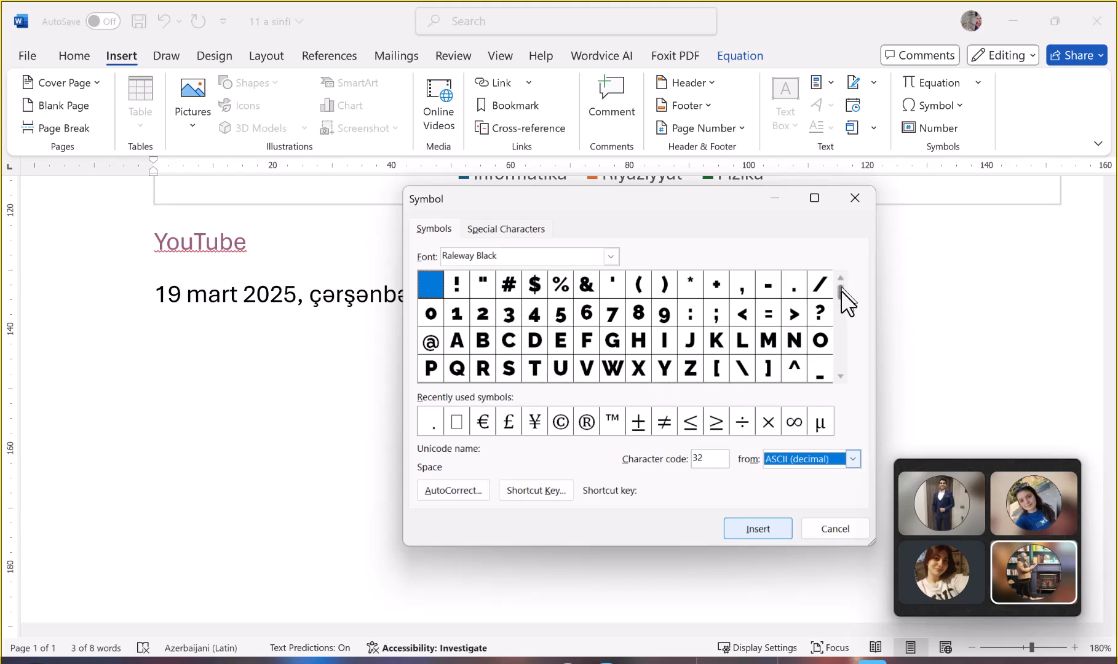
Select the ÿ character at the end of the ASCII list, examine its character code and close the Symbol dialog without inserting anything
scroll(852, 340, "down", 2)
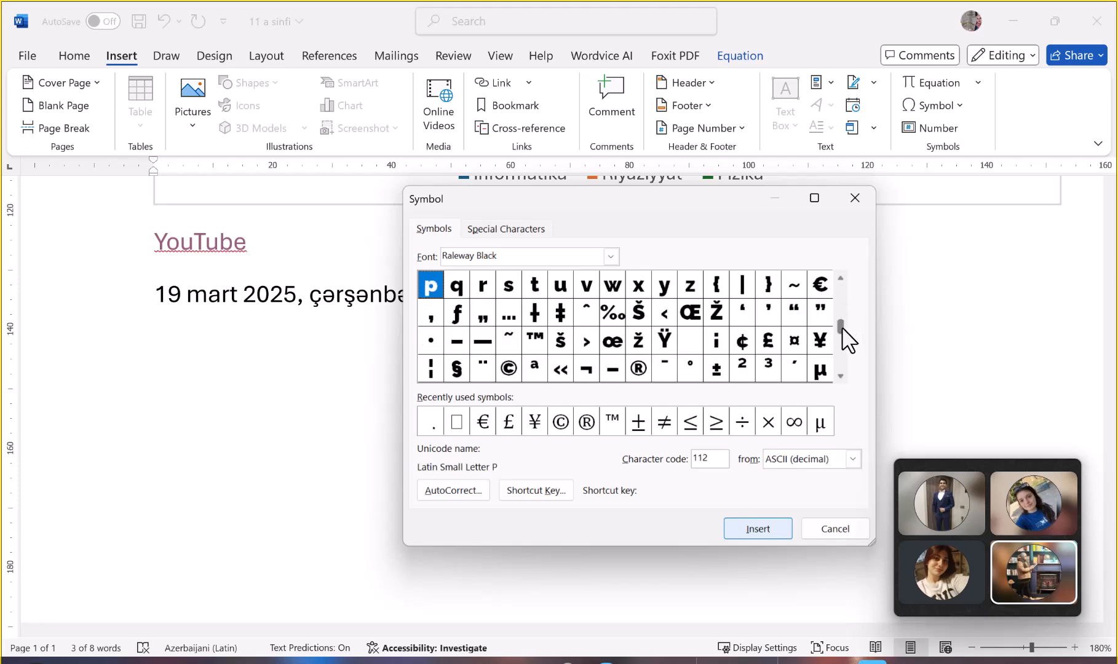
left_click_drag(840, 329, 844, 379)
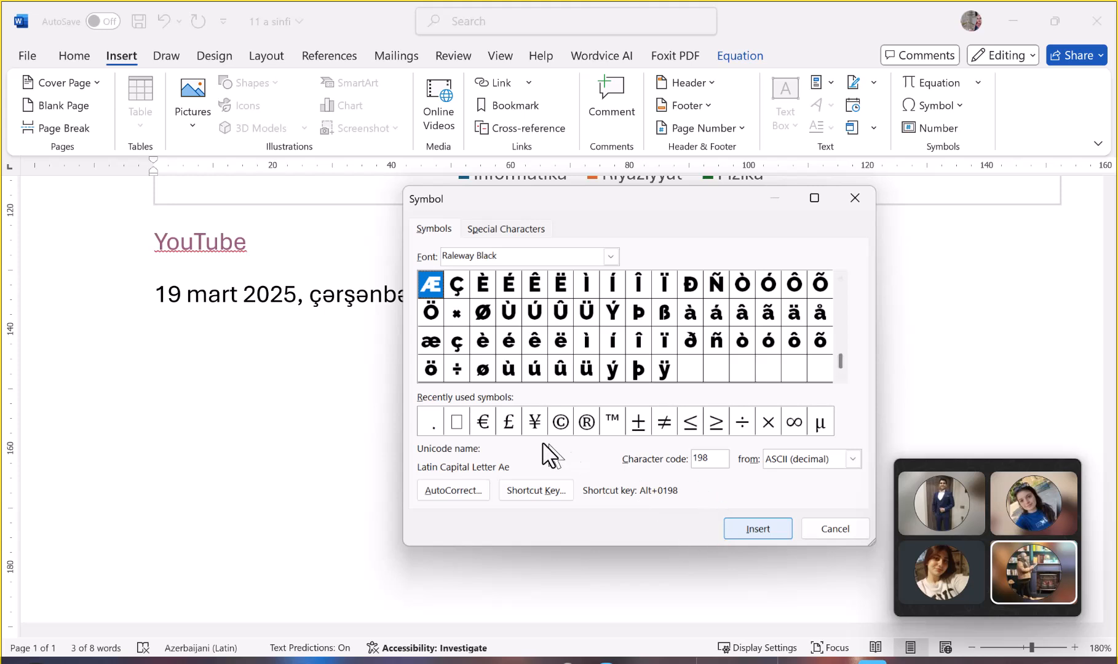
left_click(658, 366)
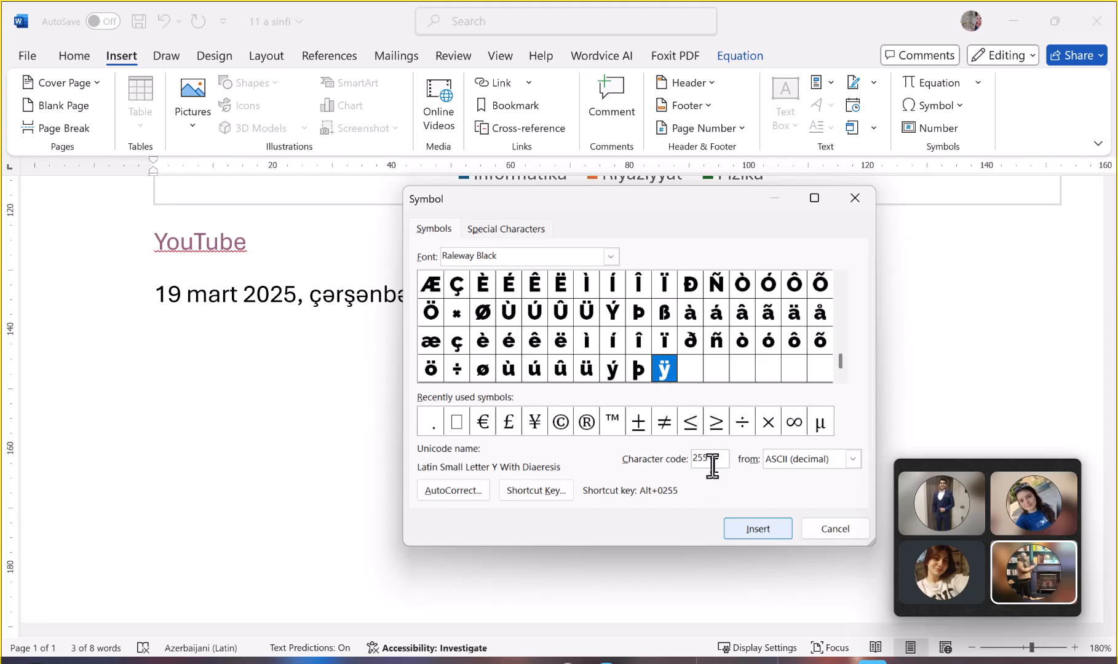
left_click_drag(716, 462, 655, 445)
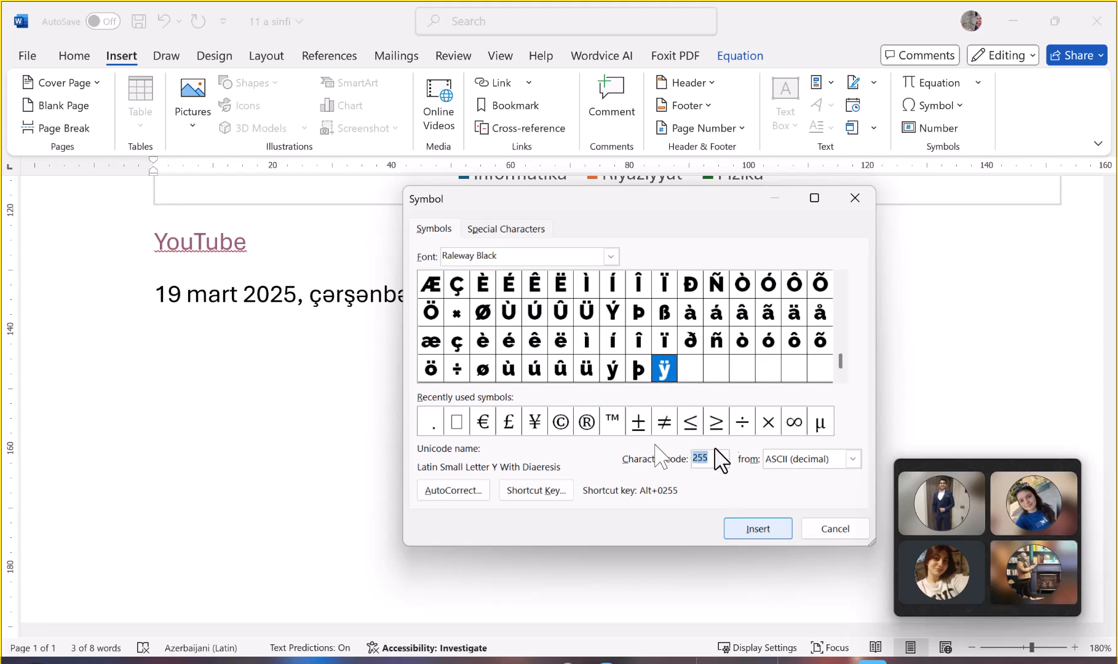
left_click(853, 193)
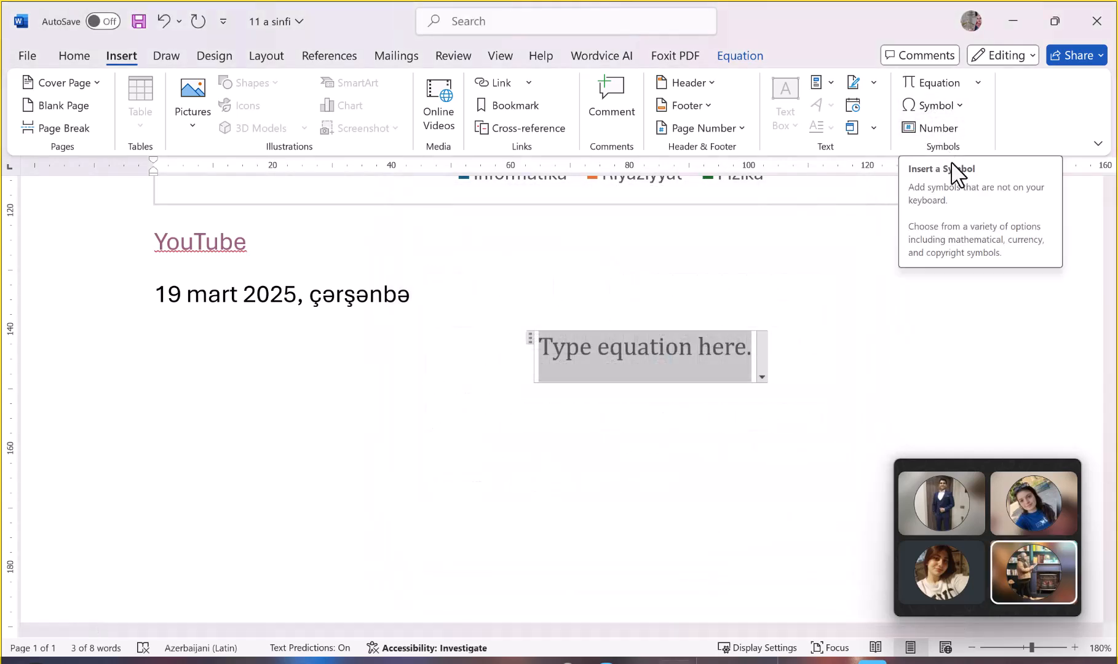
Insert the number 3 in the circled number type (①, ②, ③) into the empty equation box
left_click(939, 133)
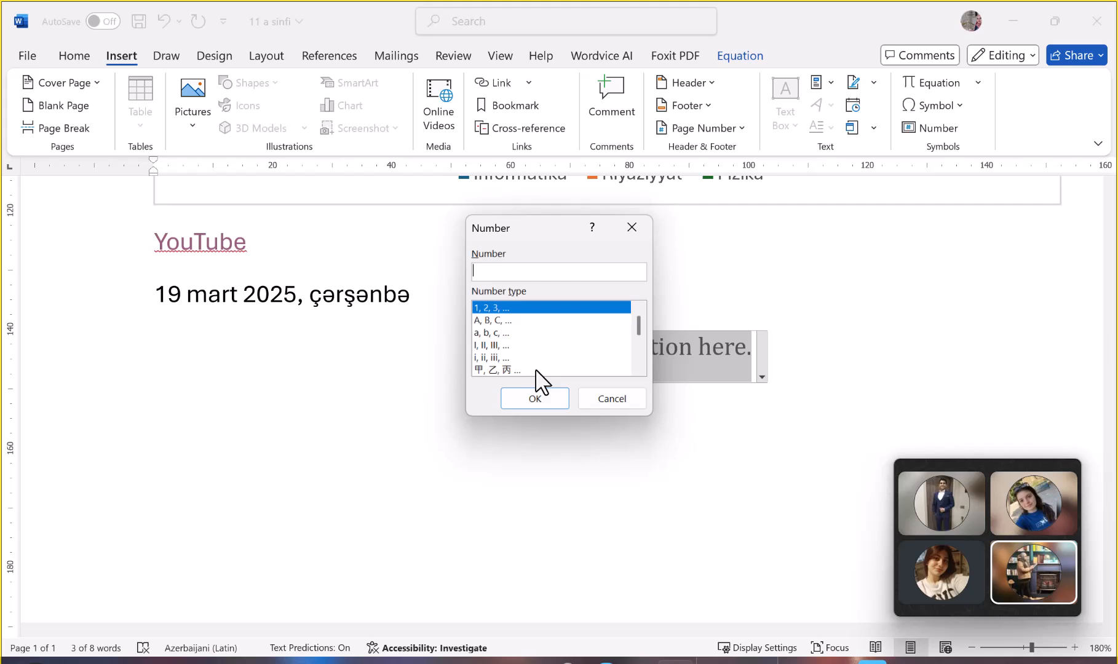
scroll(536, 371, "down", 2)
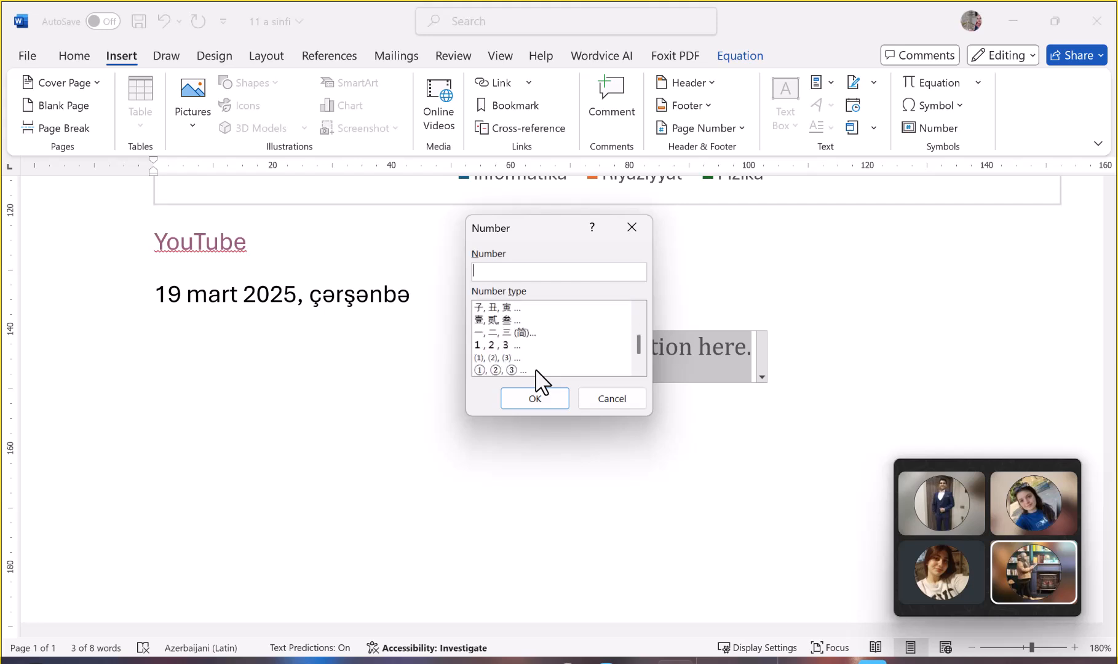
left_click(496, 369)
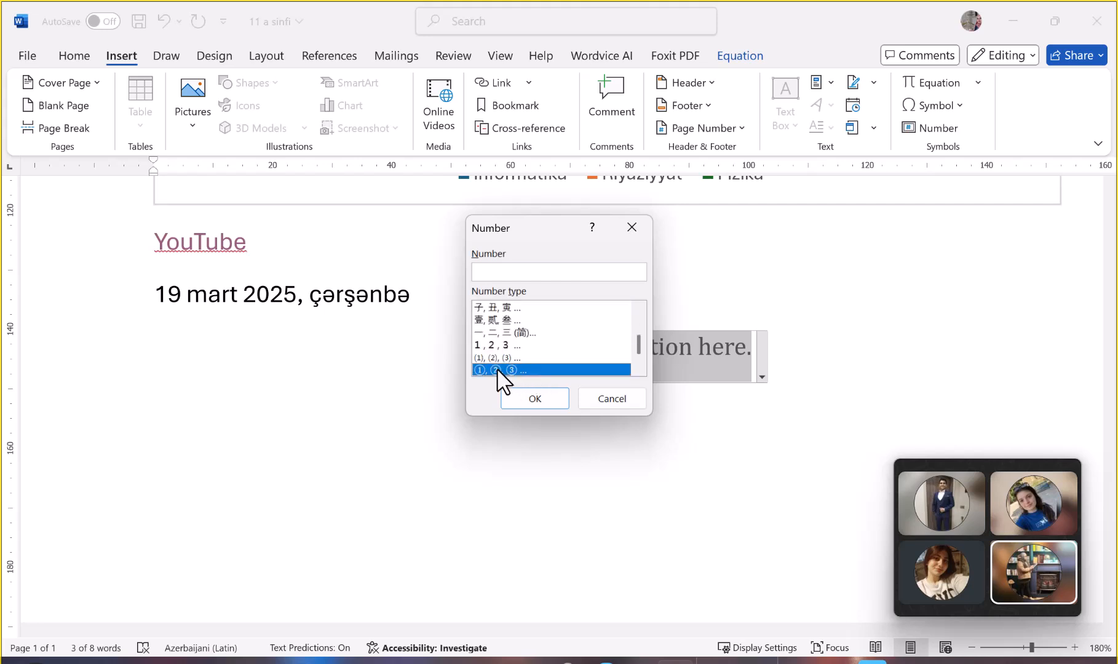
left_click(527, 393)
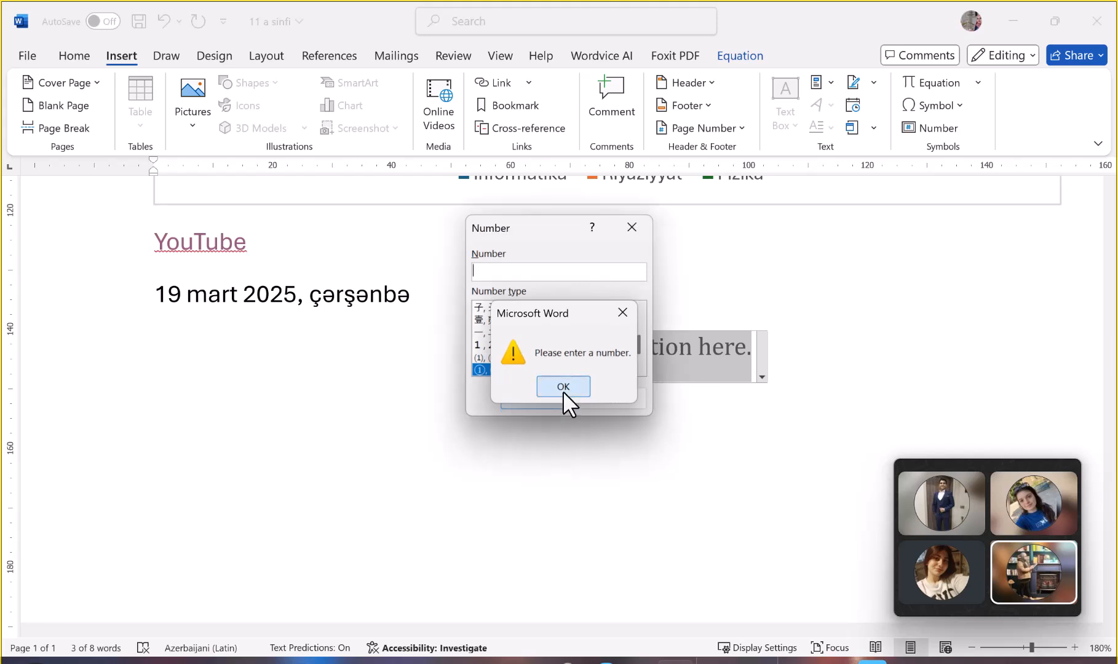
left_click(562, 386)
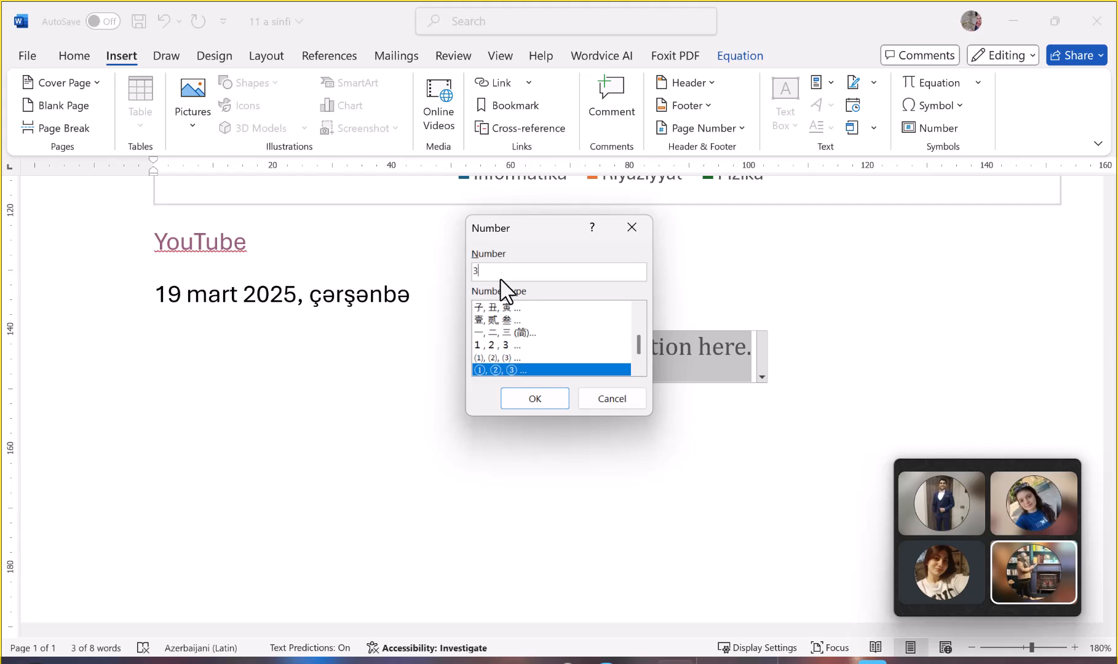
left_click(534, 401)
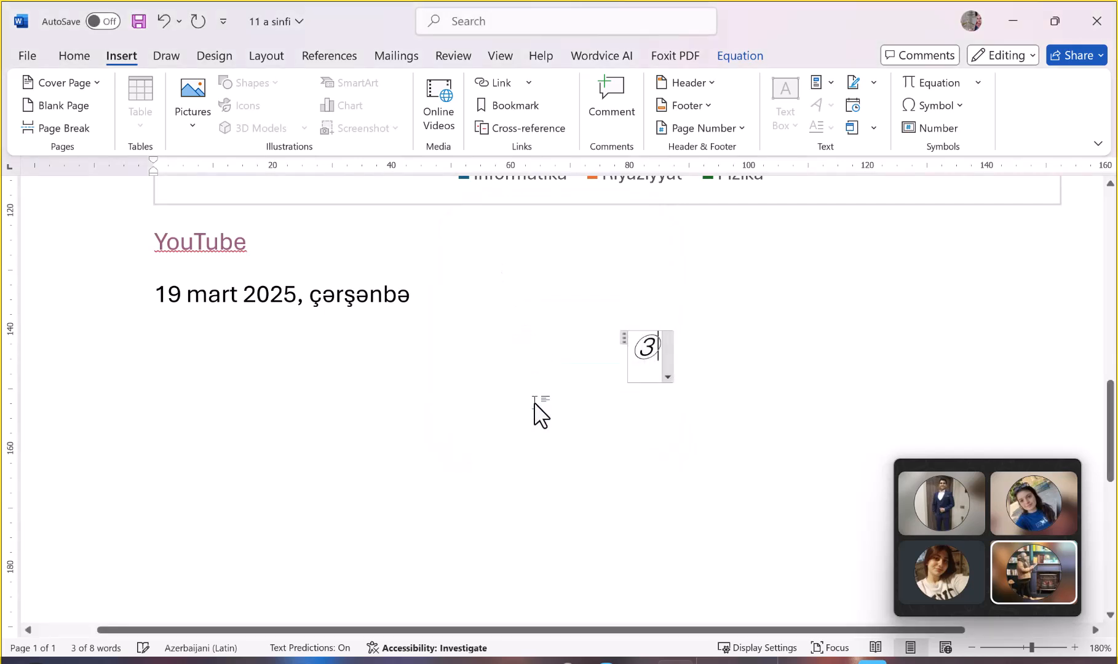
Delete the circled number together with its equation box below the date line
left_click_drag(636, 344, 676, 347)
left_click(677, 348)
key("BackSpace")
type("\\")
key("BackSpace")
key("BackSpace")
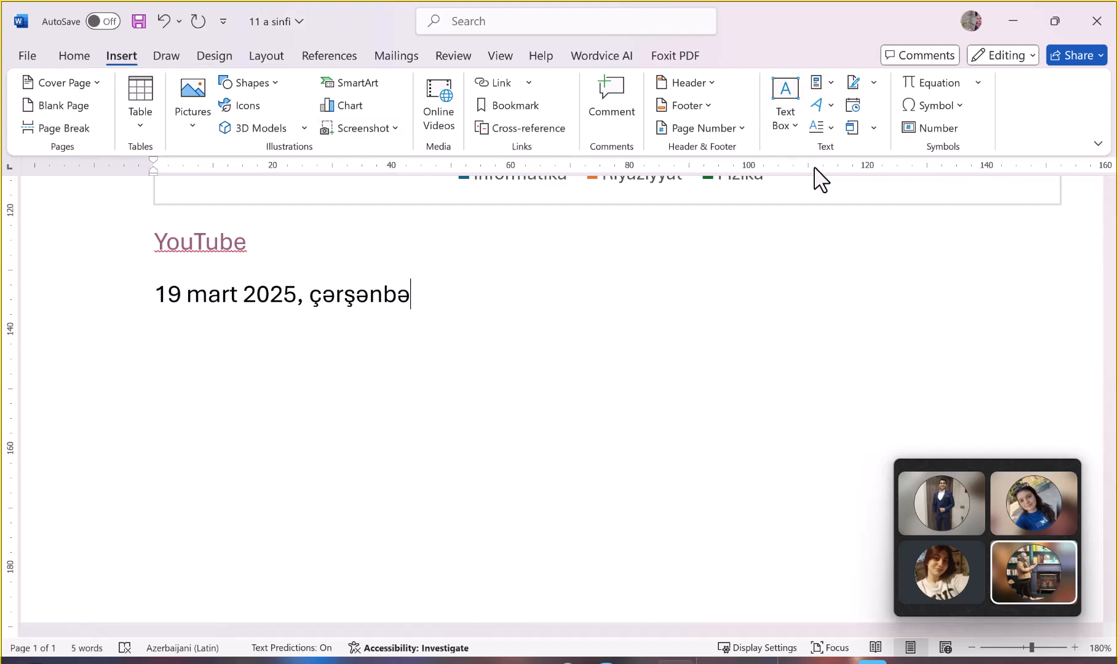
left_click(935, 128)
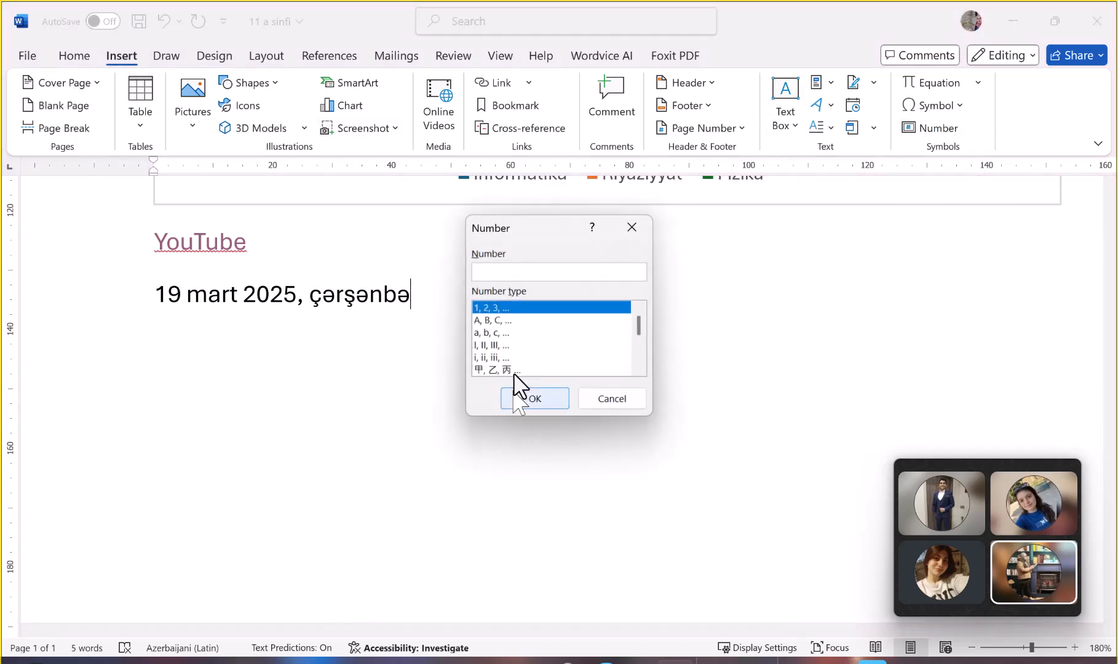
left_click(630, 228)
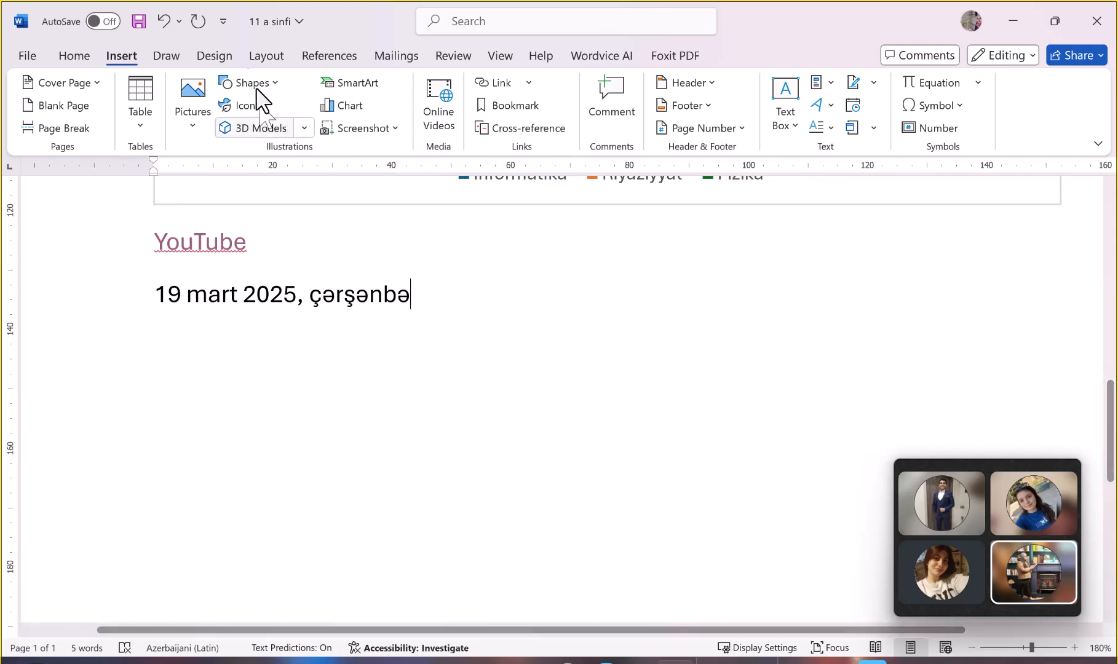
left_click(75, 56)
left_click(114, 55)
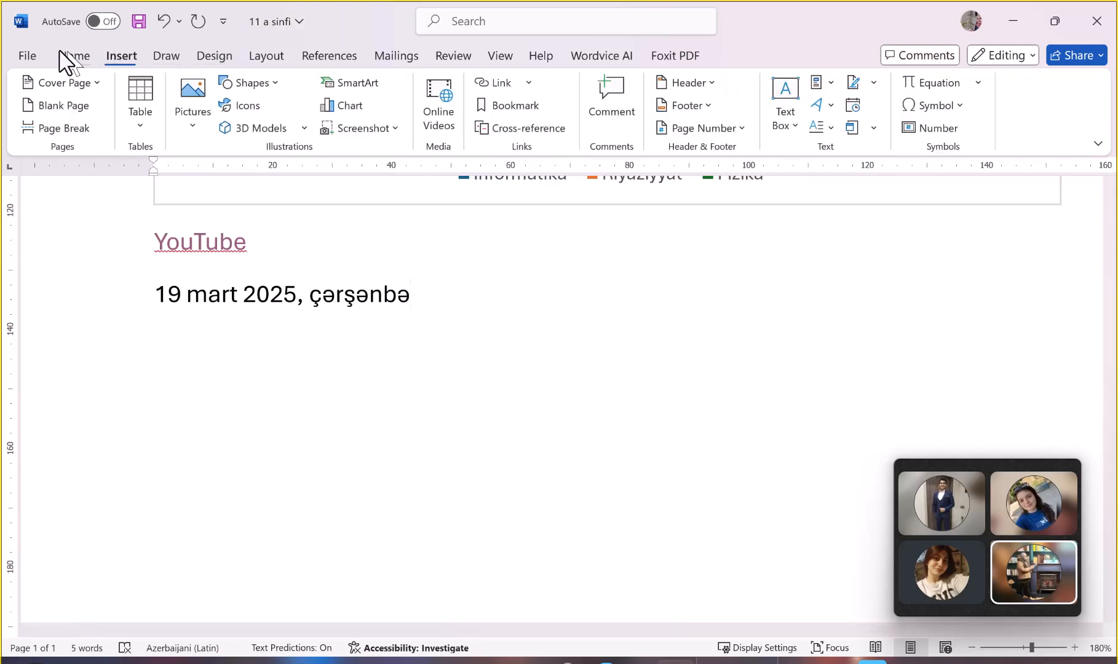
Create a new blank document and close it to return to the 11 a sinfi document
left_click(37, 53)
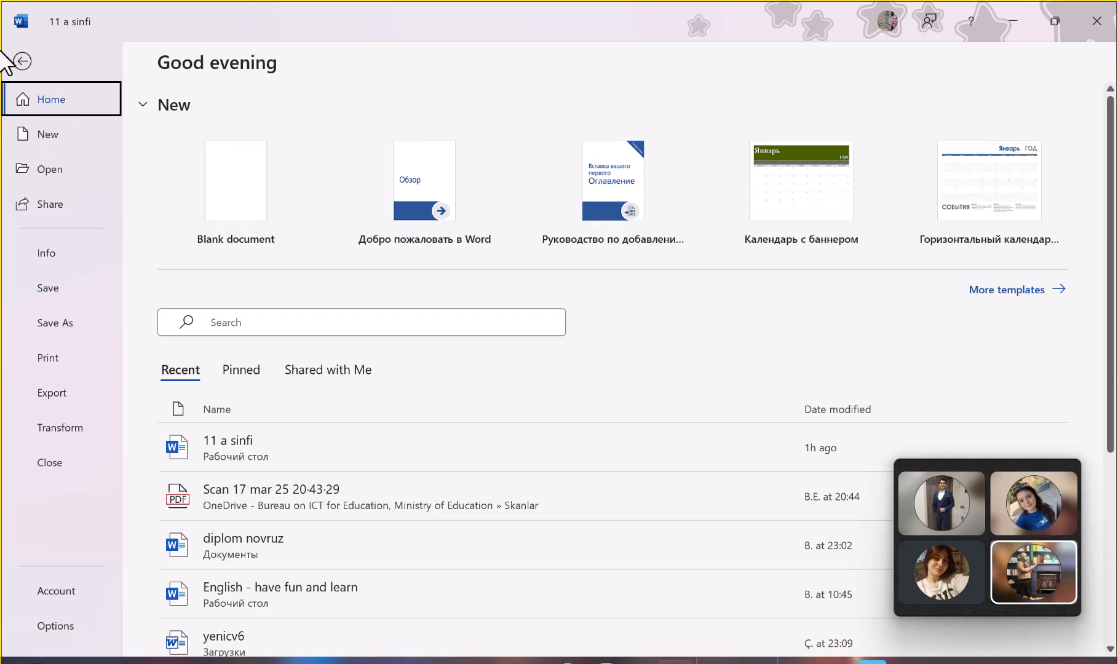
left_click(18, 61)
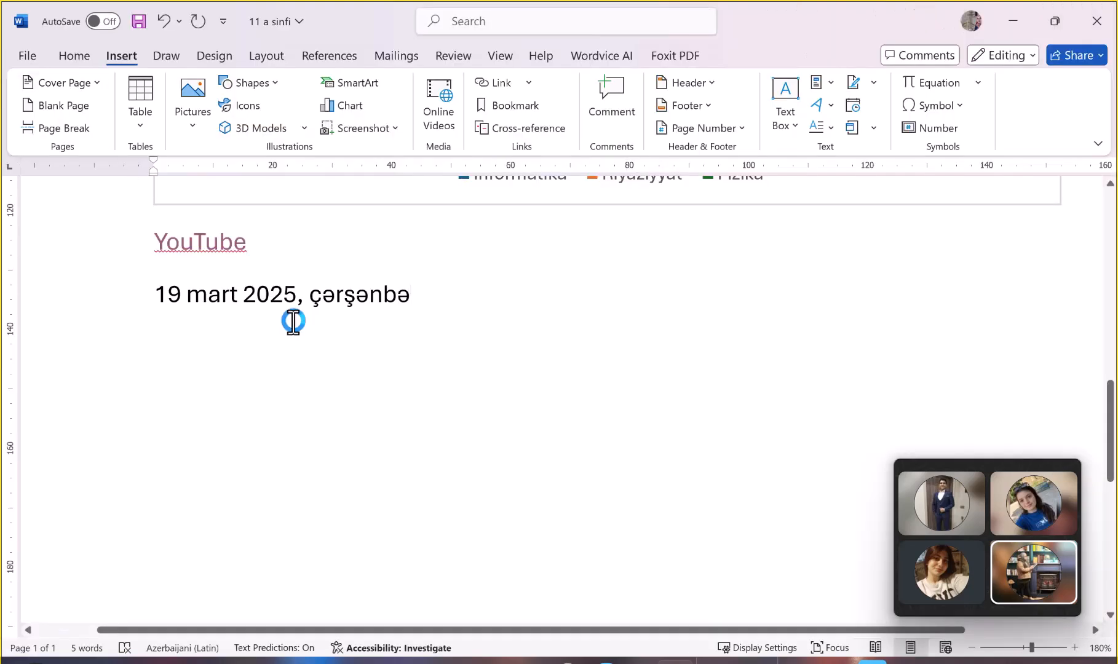
key("ctrl+n")
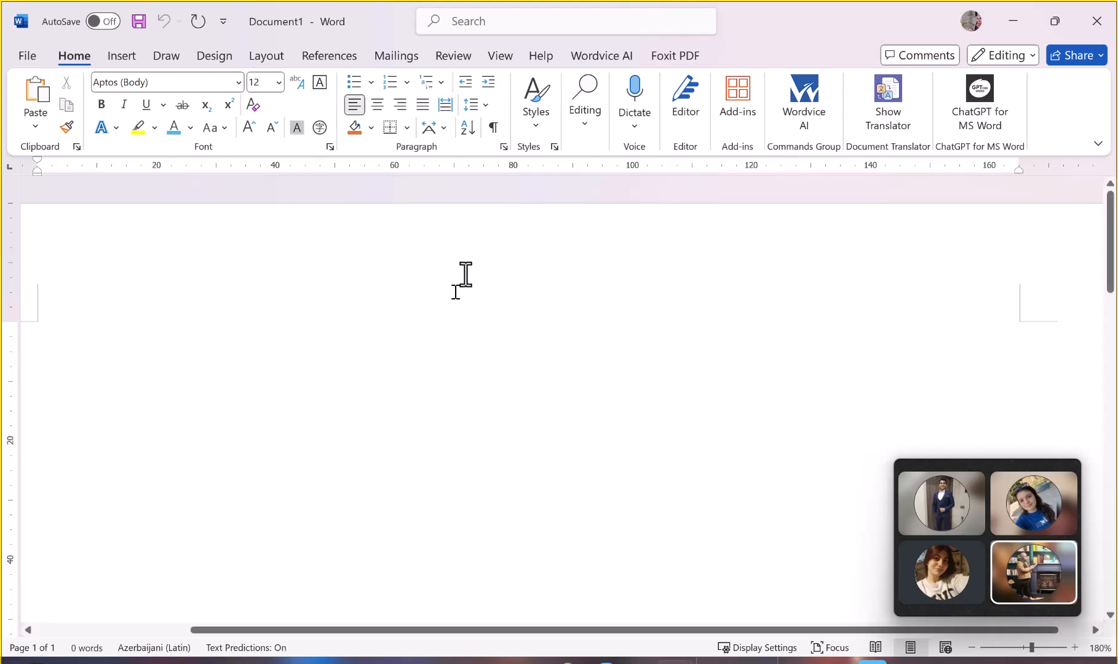
left_click(1097, 21)
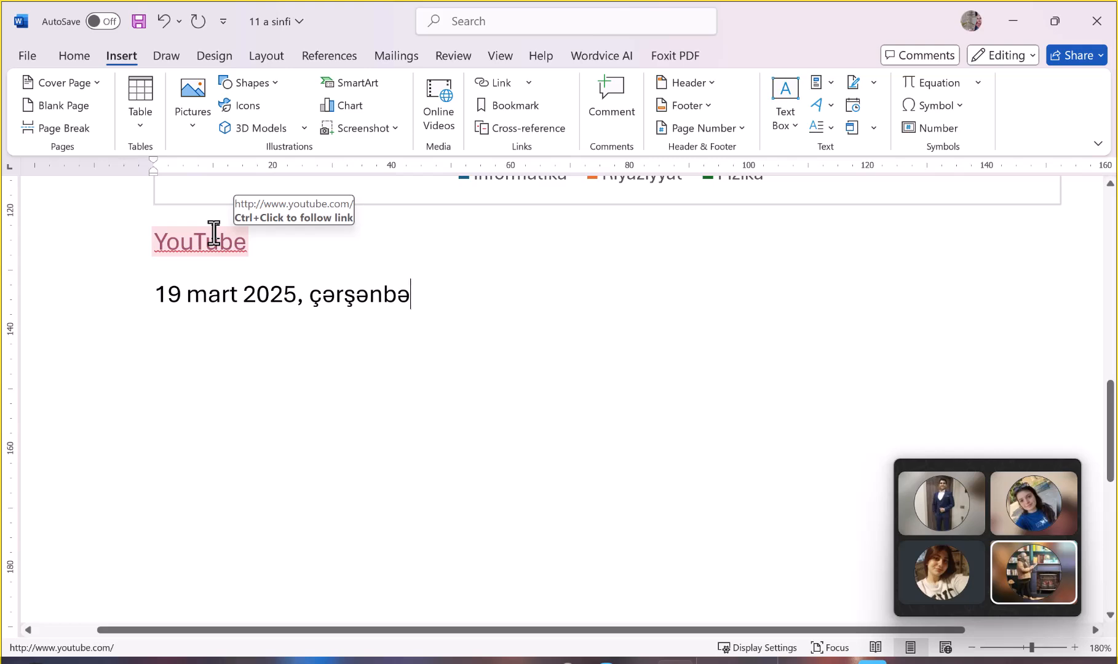
Show the list of recent documents to open, try to close 11 a sinfi and cancel at the save prompt
key("ctrl+o")
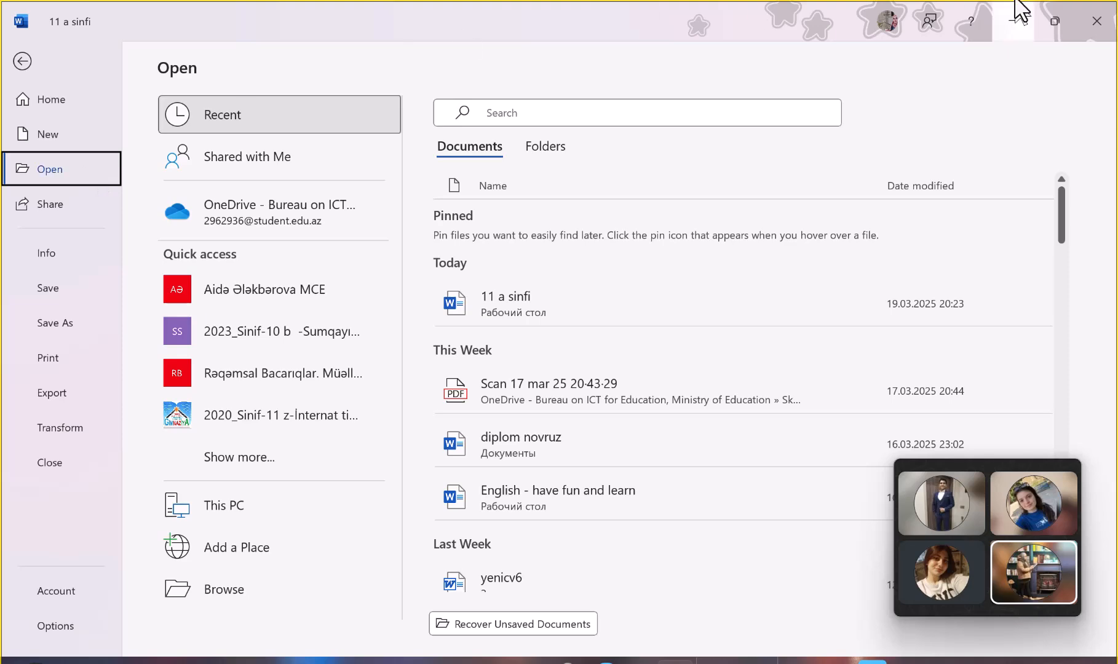
left_click(1096, 21)
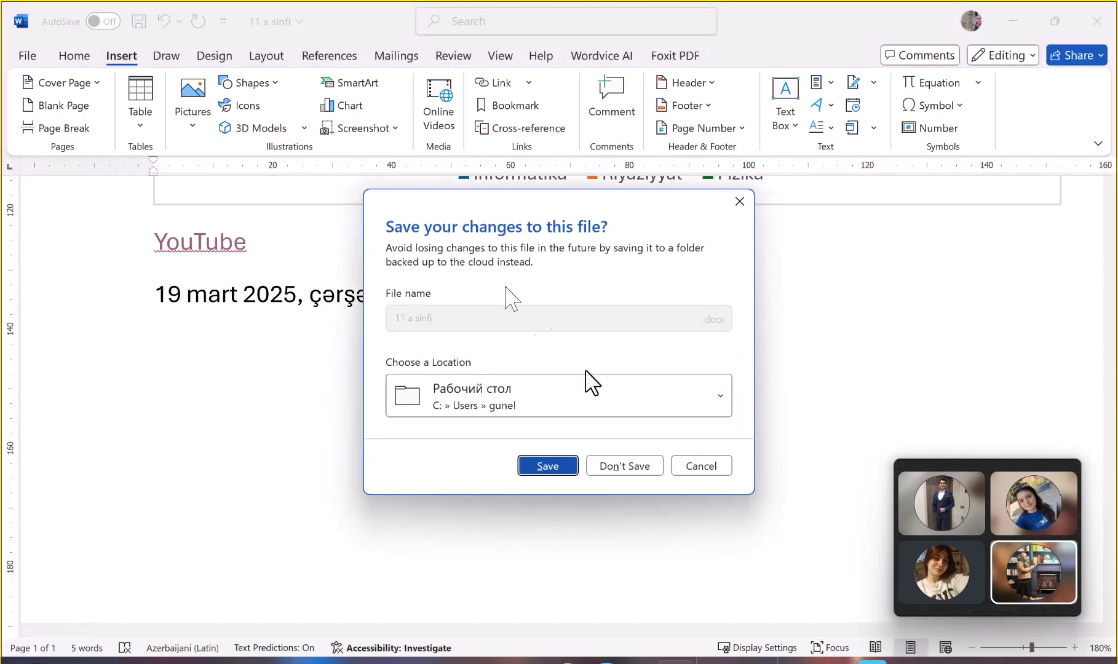
left_click(698, 469)
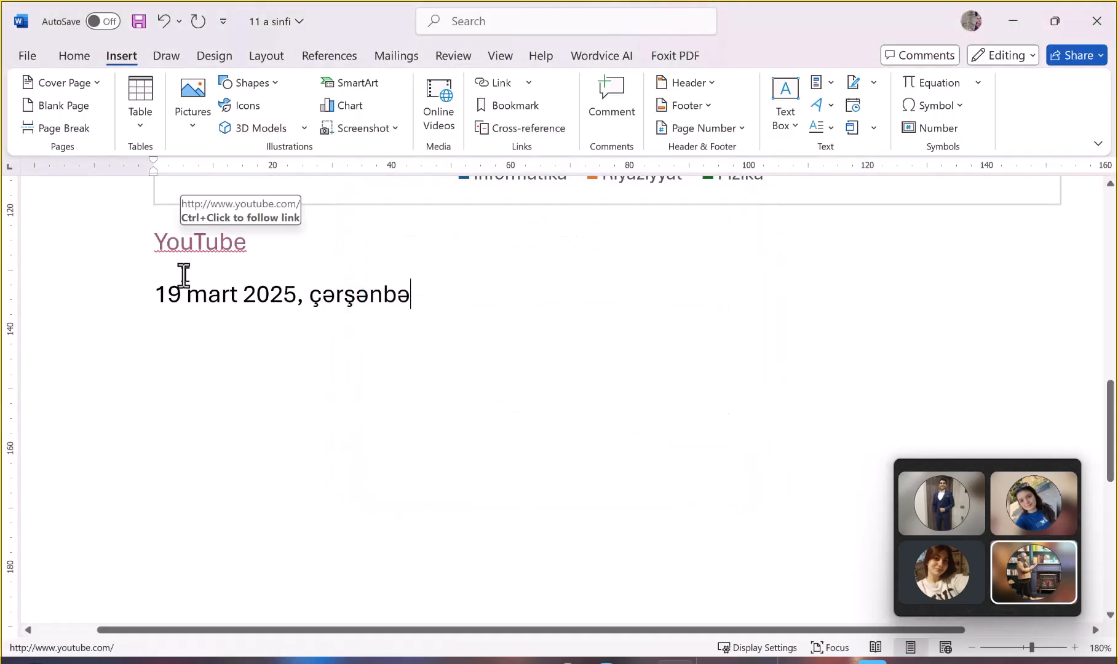
Save the changes to the 11 a sinfi document
left_click(28, 59)
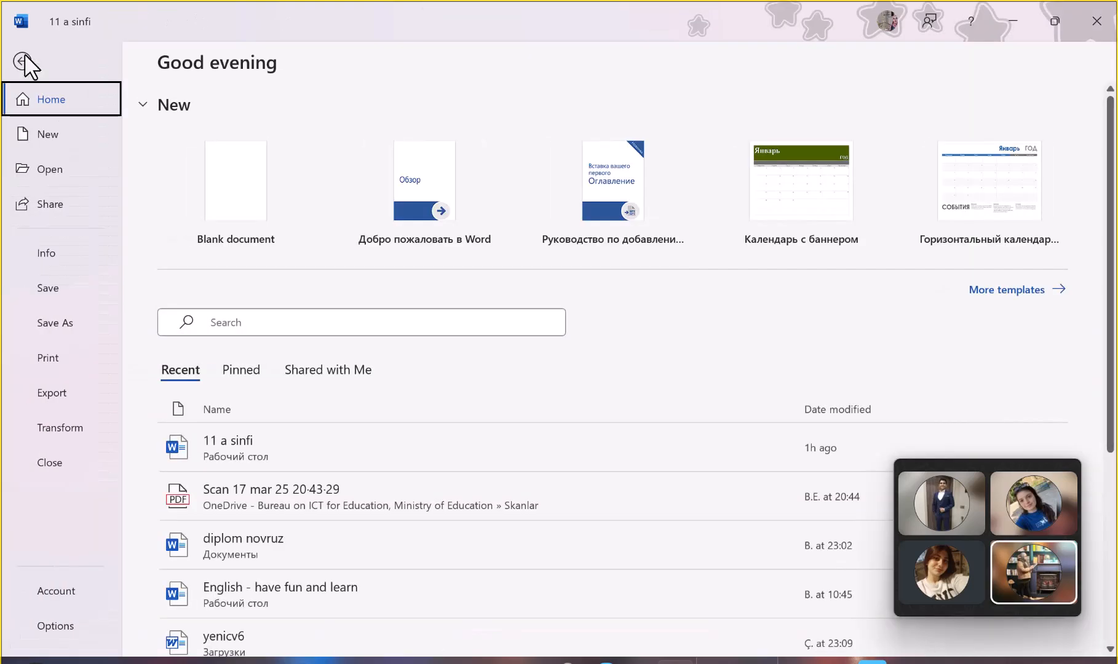
left_click(61, 288)
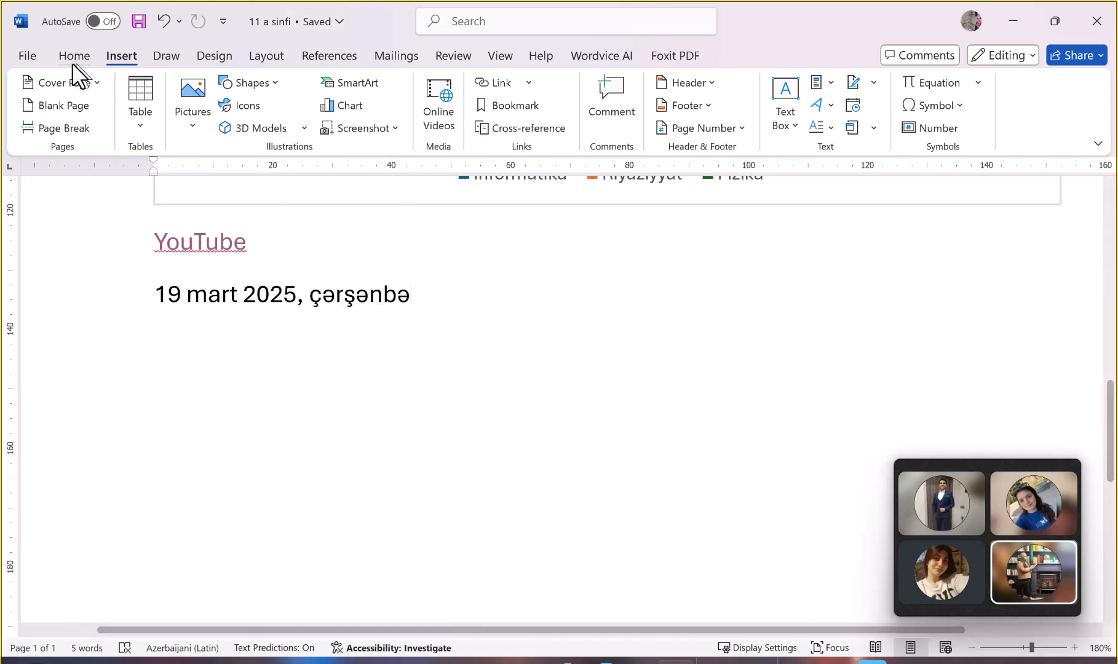
key("ctrl+shift+s")
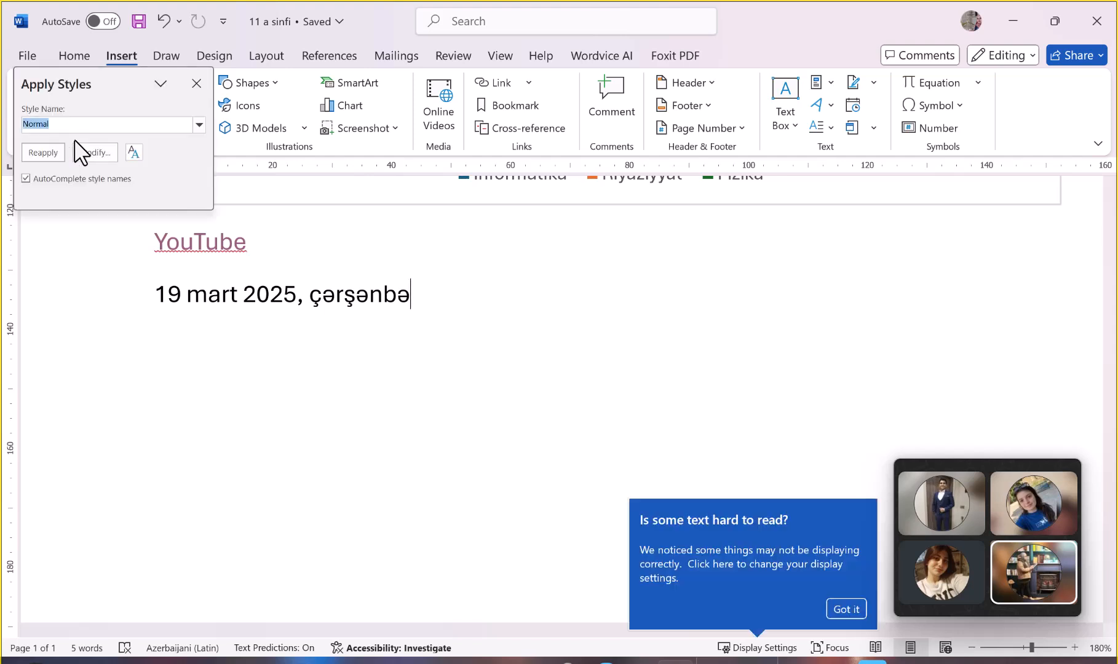
left_click(196, 84)
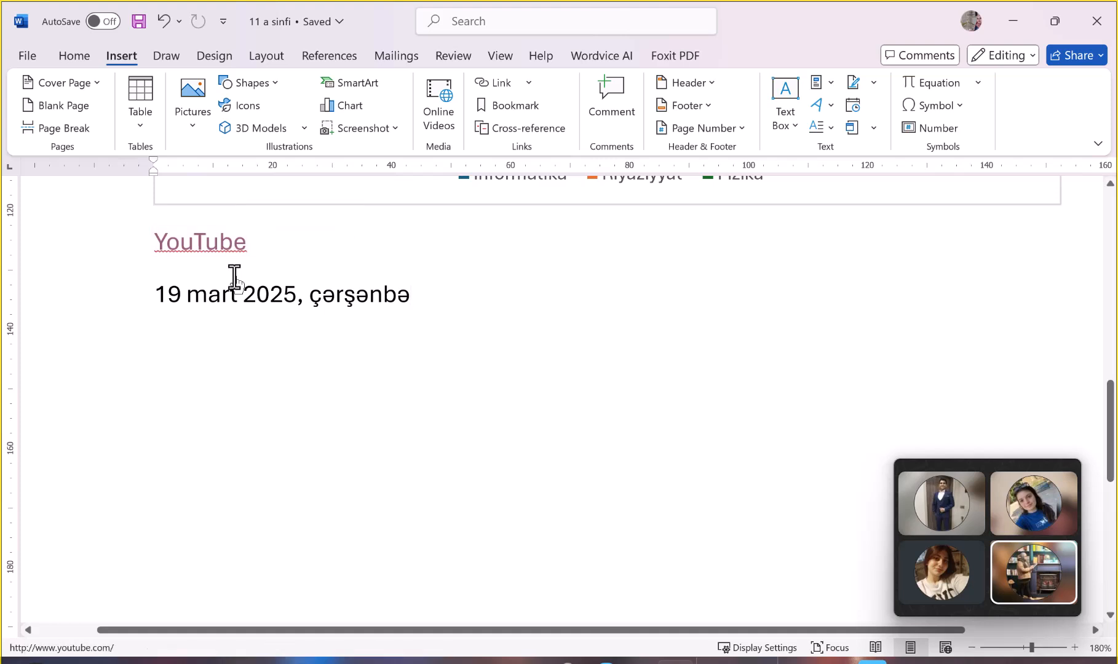
key("ctrl+alt+s")
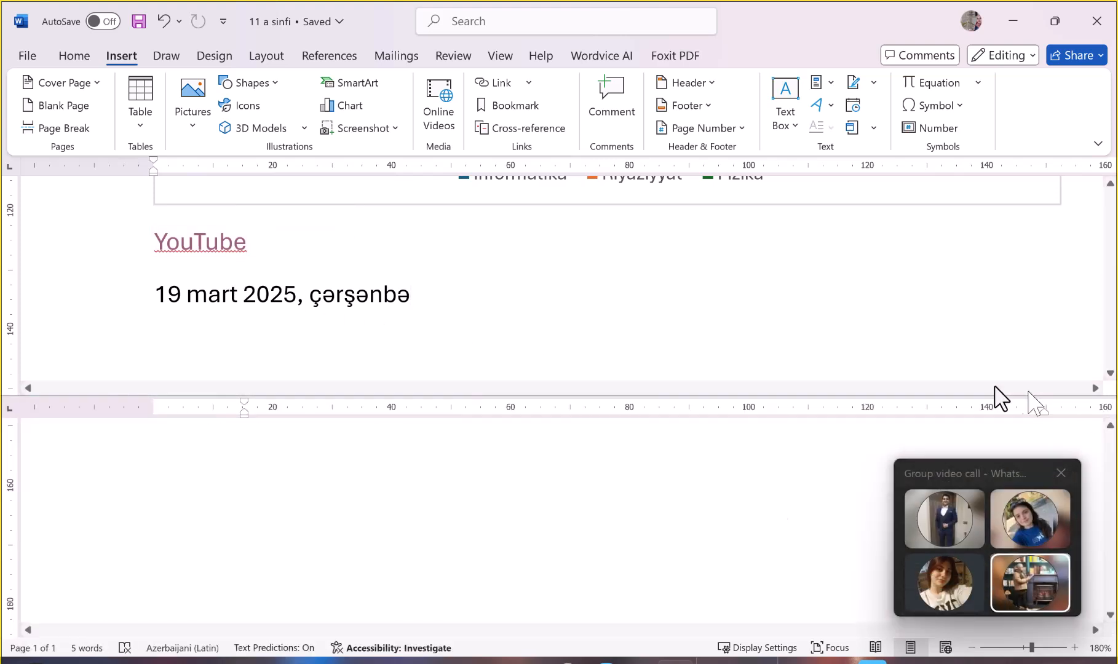
double_click(881, 397)
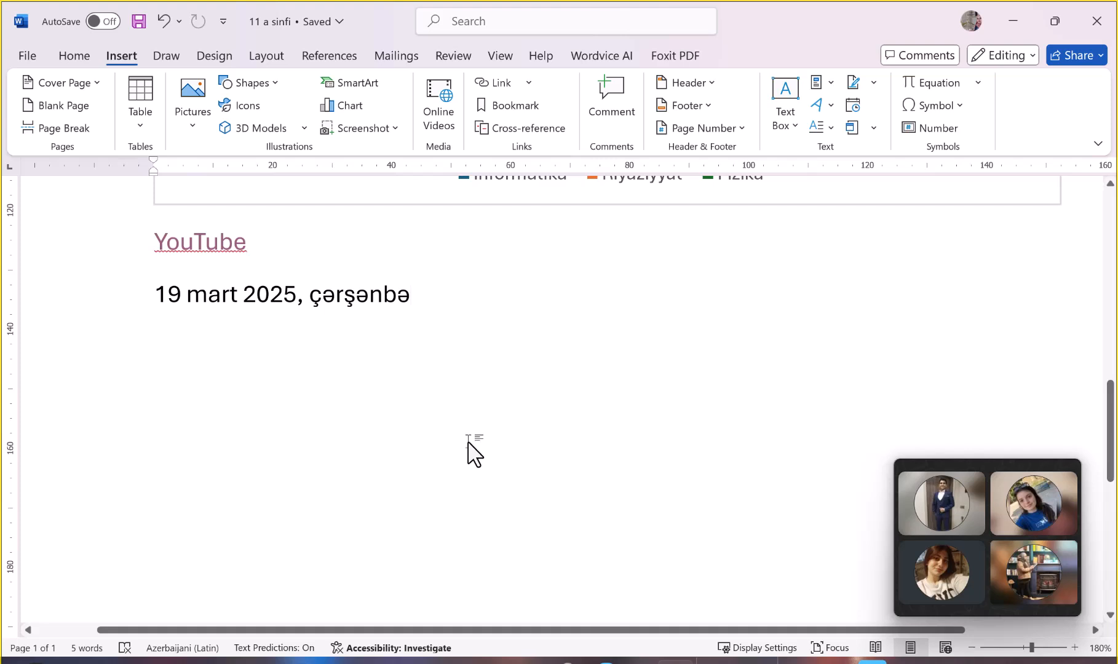
right_click(474, 454)
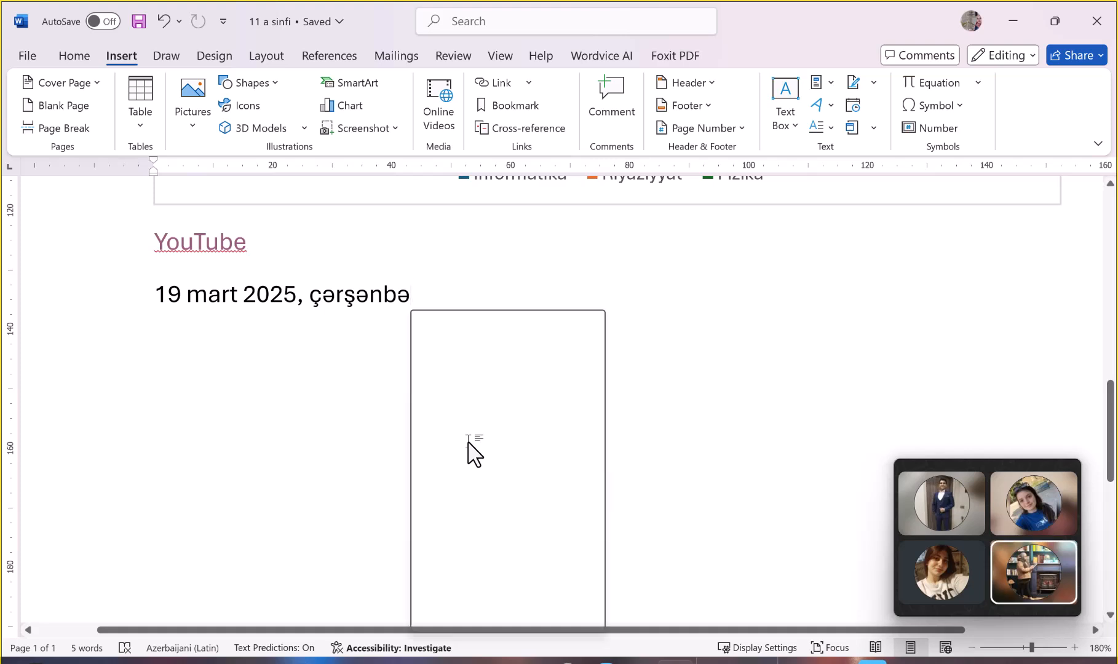
left_click(167, 381)
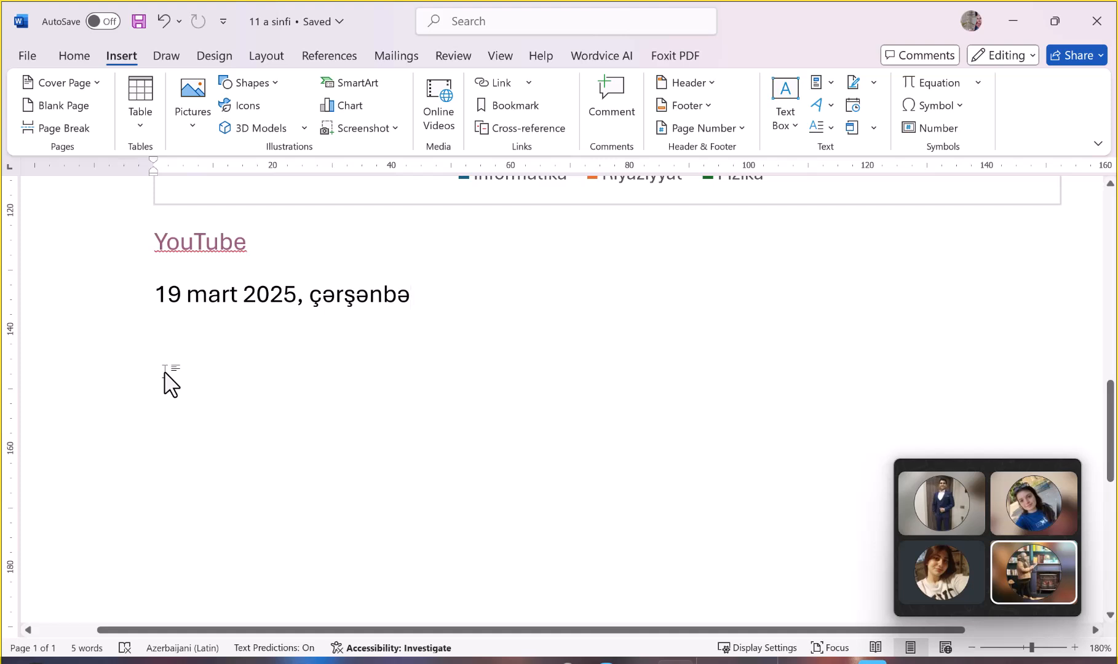
Review the Save As dialog, dismiss it, and show the Save As options in the file view
key("F12")
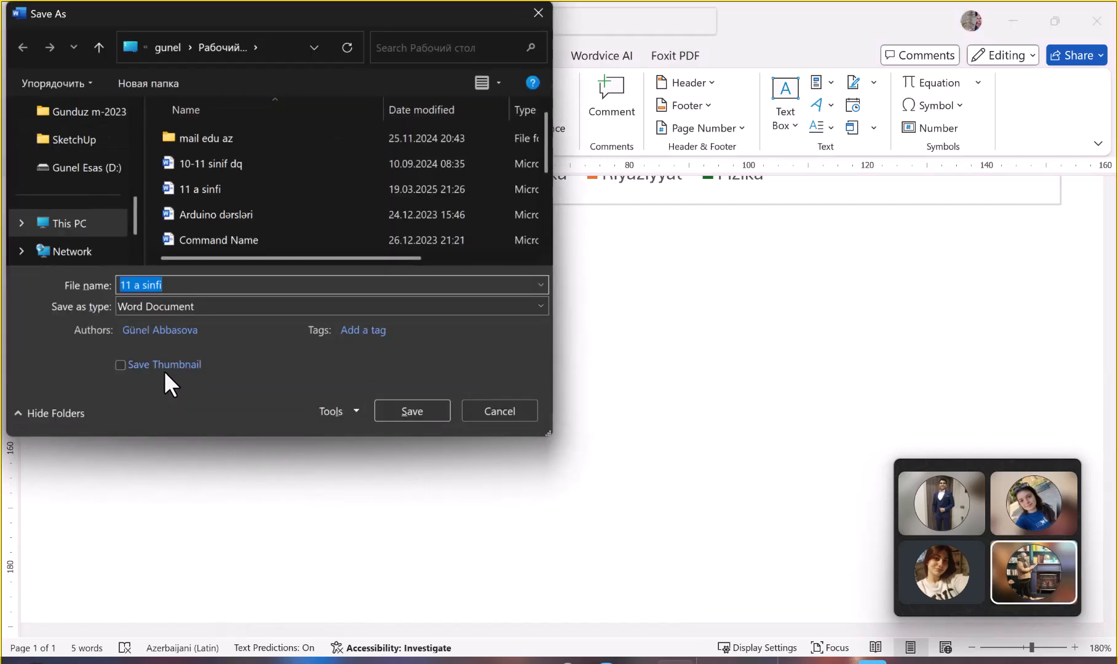
left_click(546, 18)
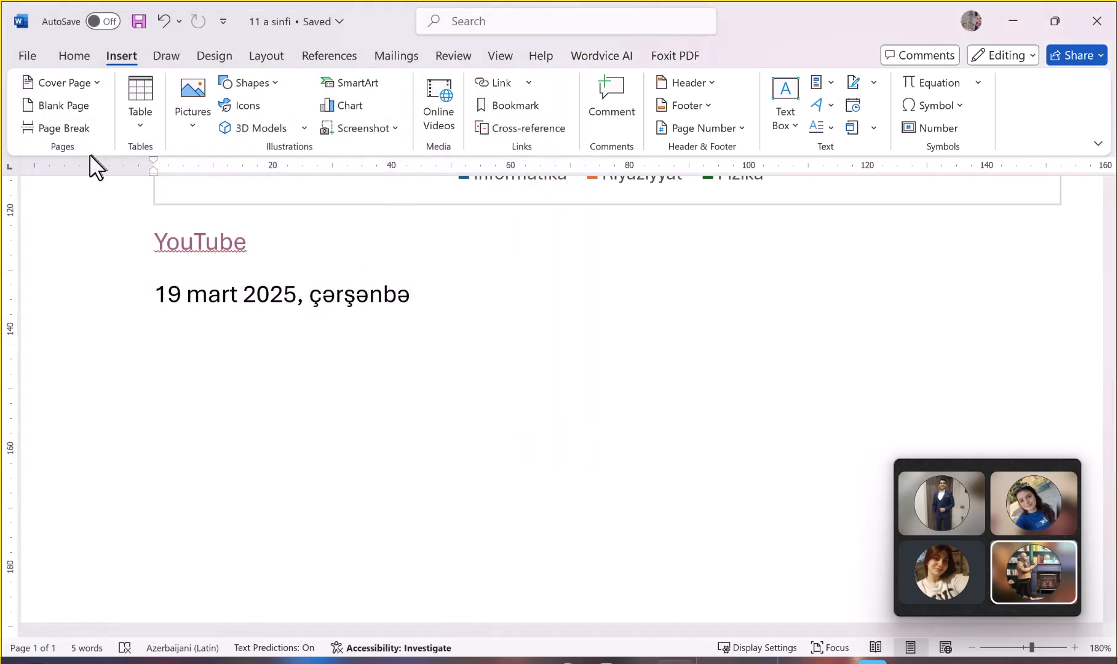
left_click(24, 57)
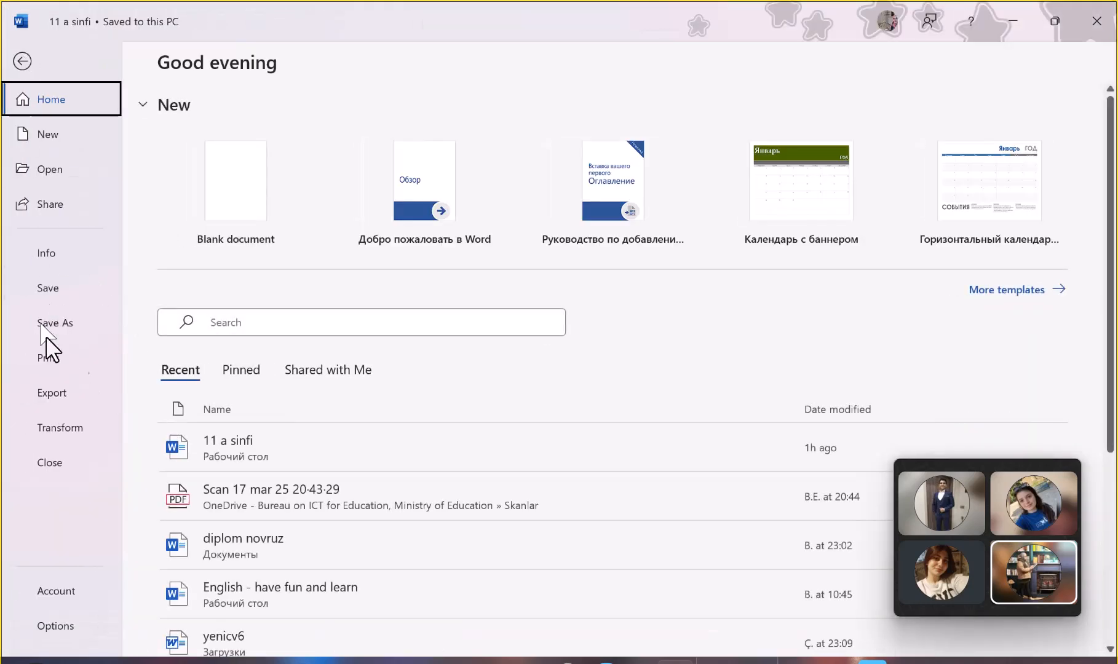
left_click(83, 338)
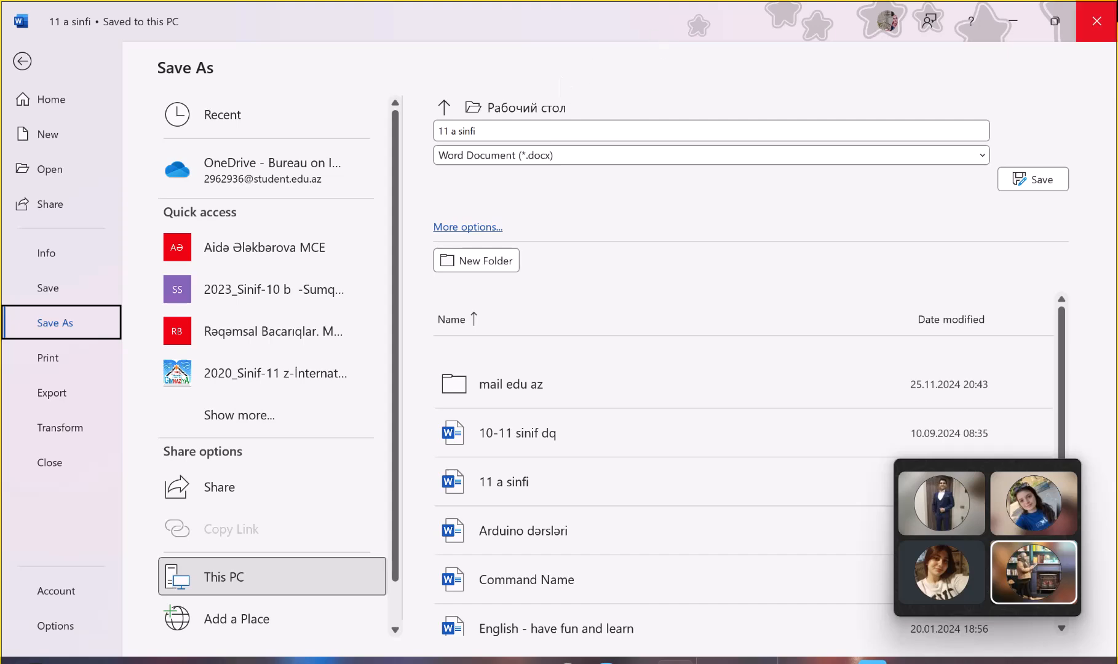
Close the document and reopen the 11 a sinfi file from the desktop
key("Escape")
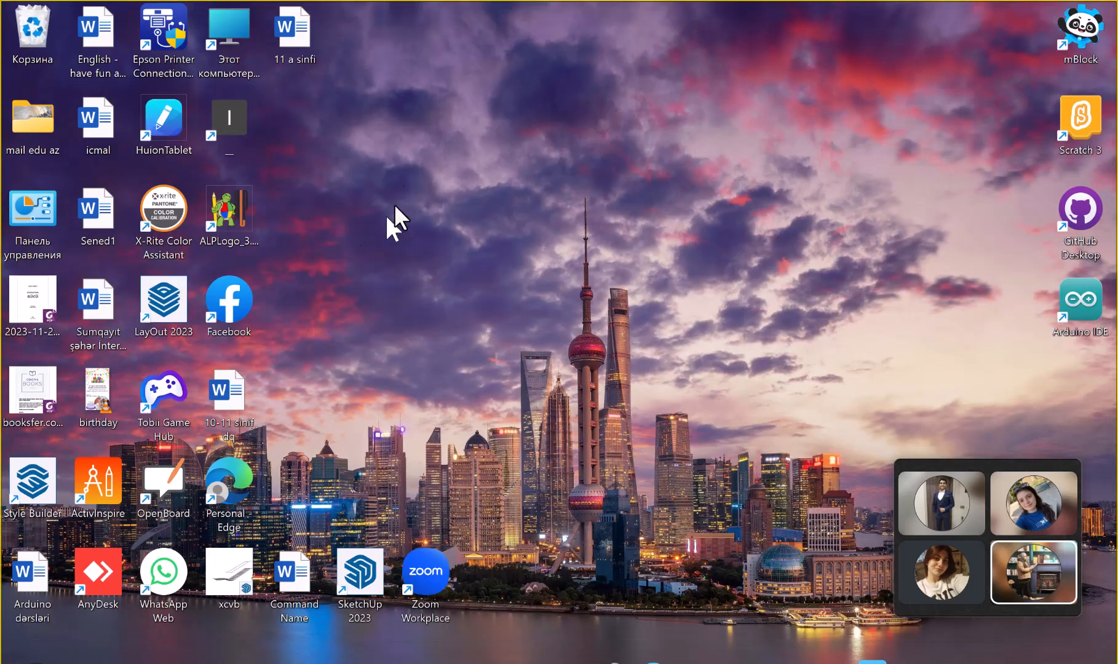
double_click(285, 25)
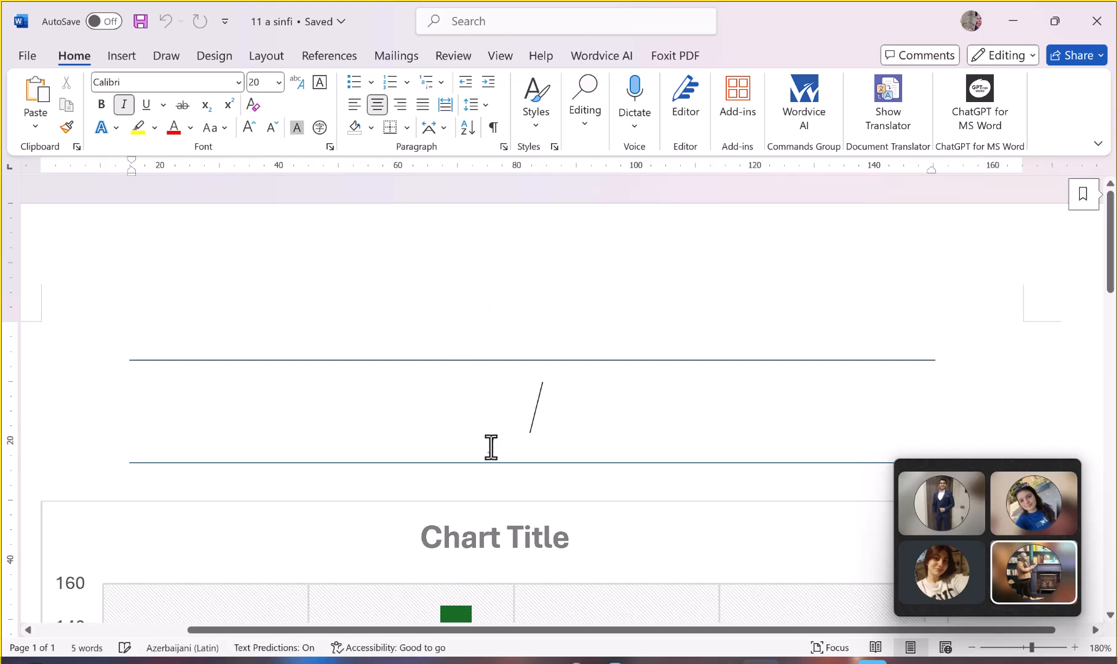
Show the print settings for the document and set the number of copies to 4
key("ctrl+p")
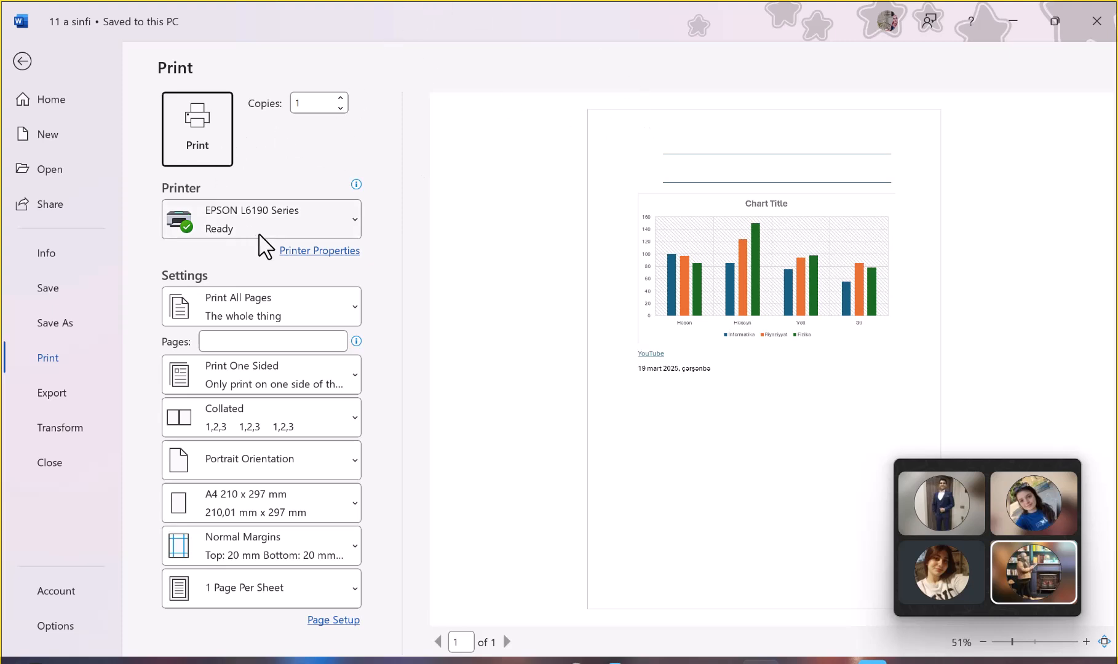
mouse_move(259, 234)
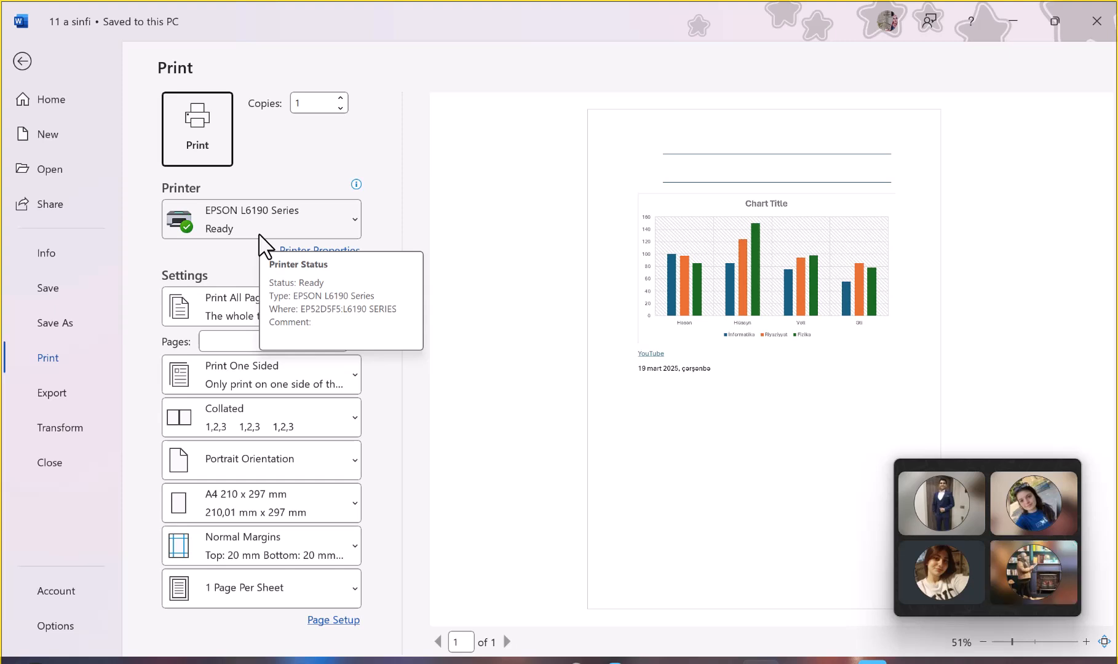
left_click(283, 137)
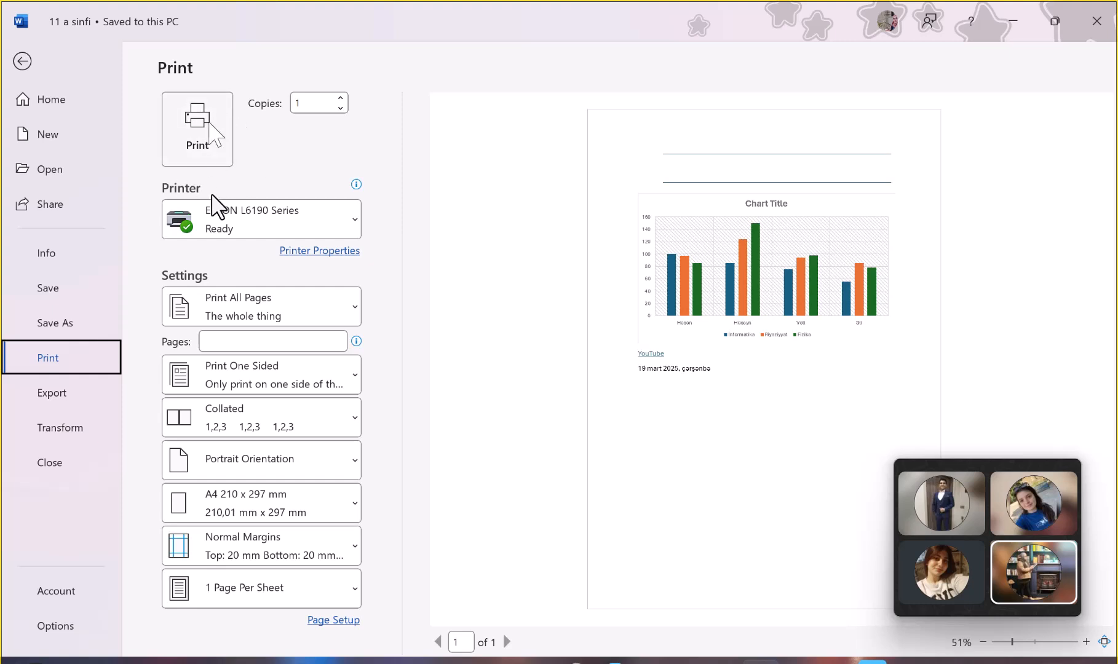
mouse_move(208, 223)
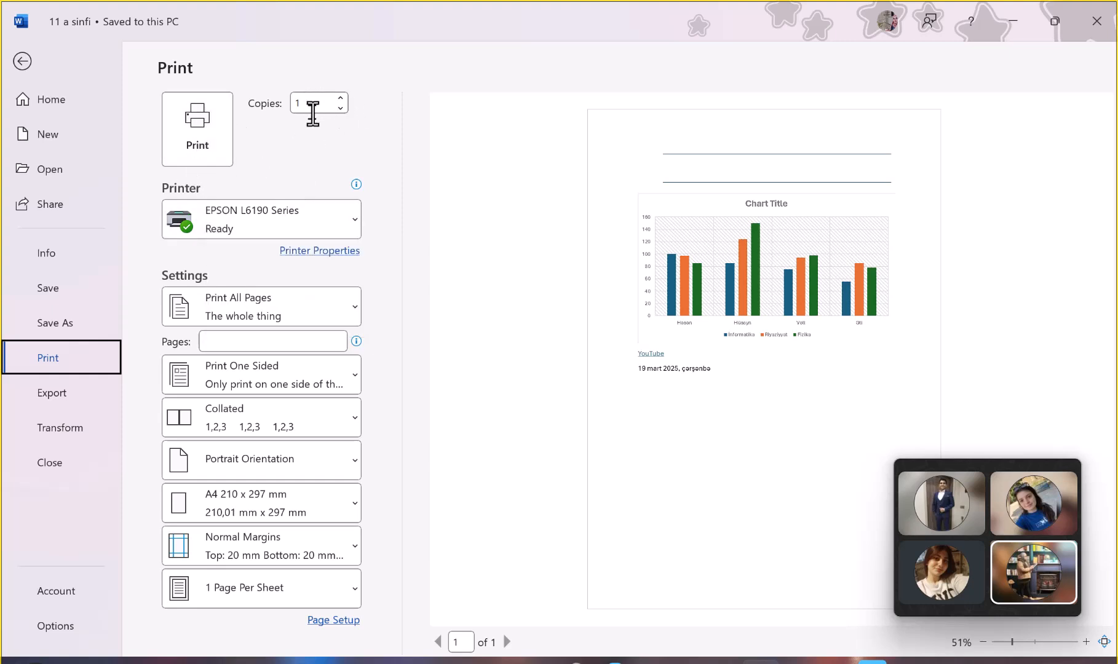
left_click(340, 98)
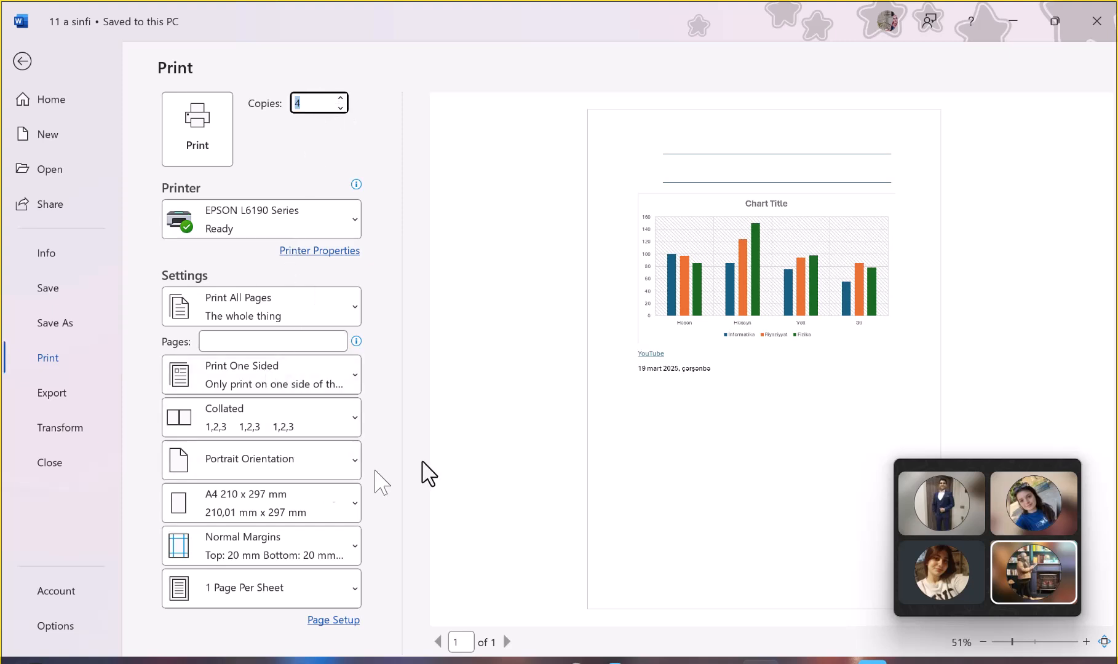
Set a custom print range covering pages 3-14
left_click(466, 642)
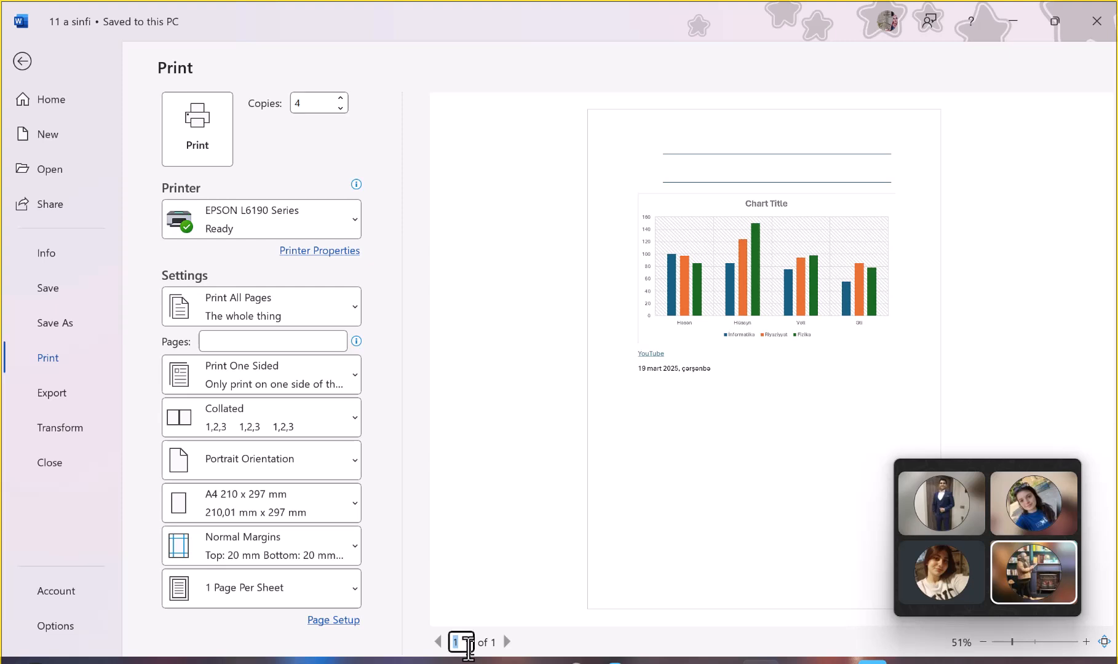
left_click(529, 641)
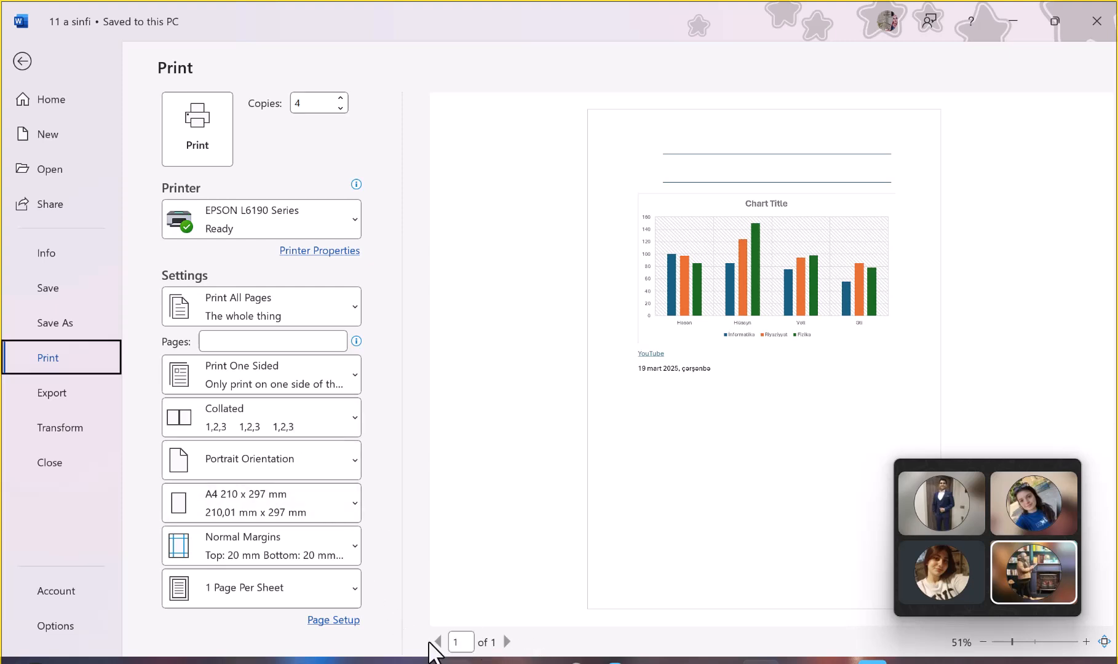
left_click(245, 340)
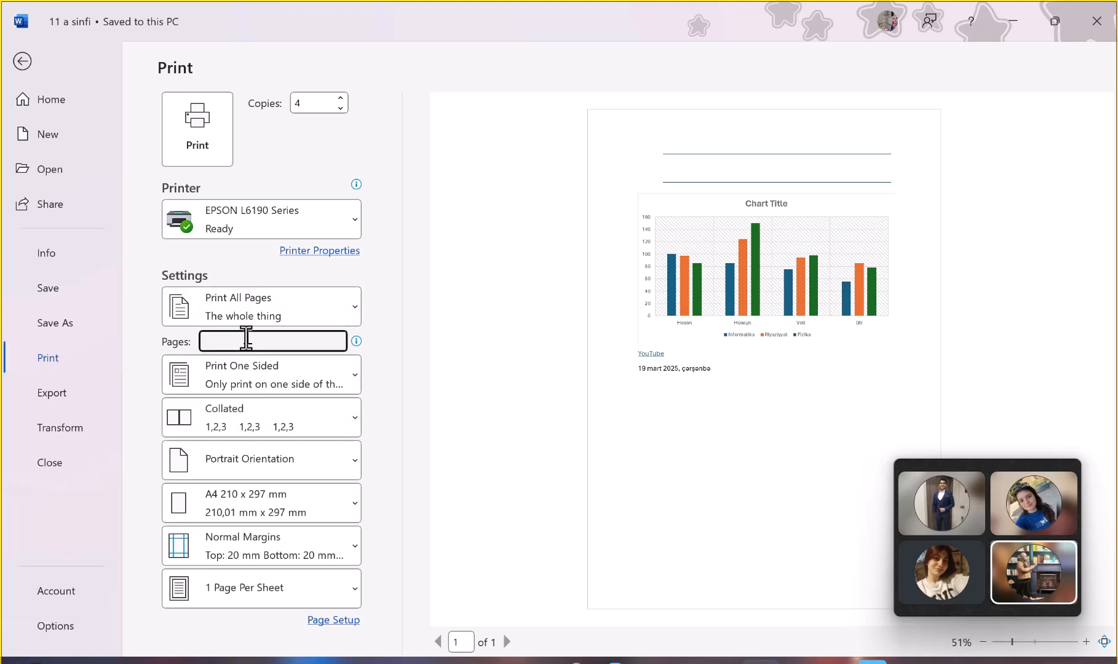
type("3-14")
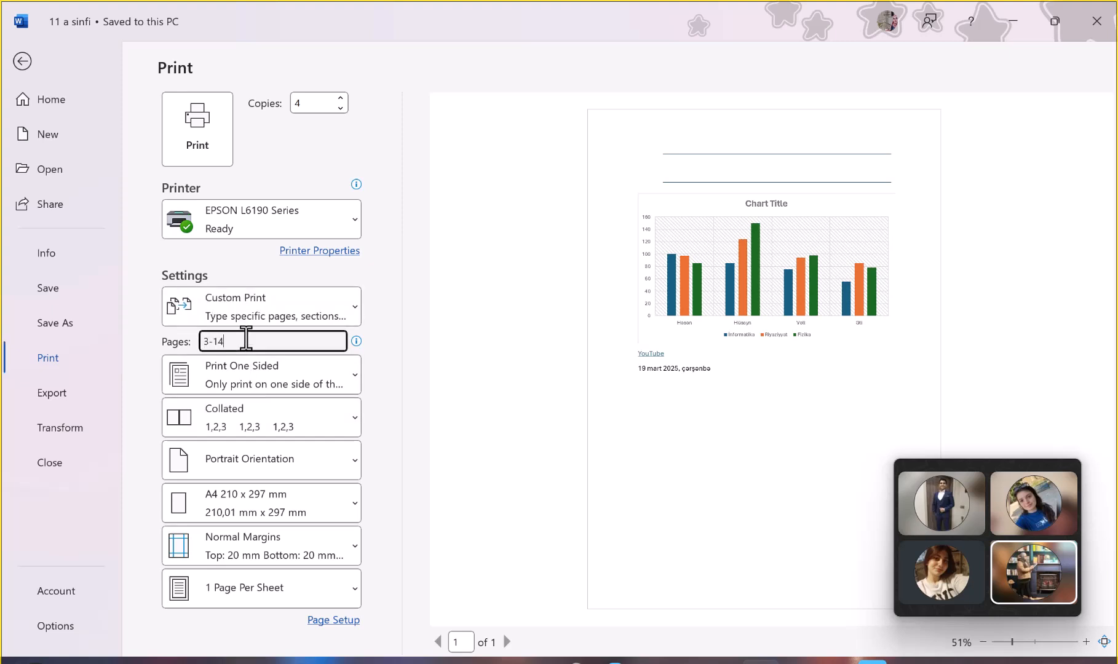
left_click(397, 275)
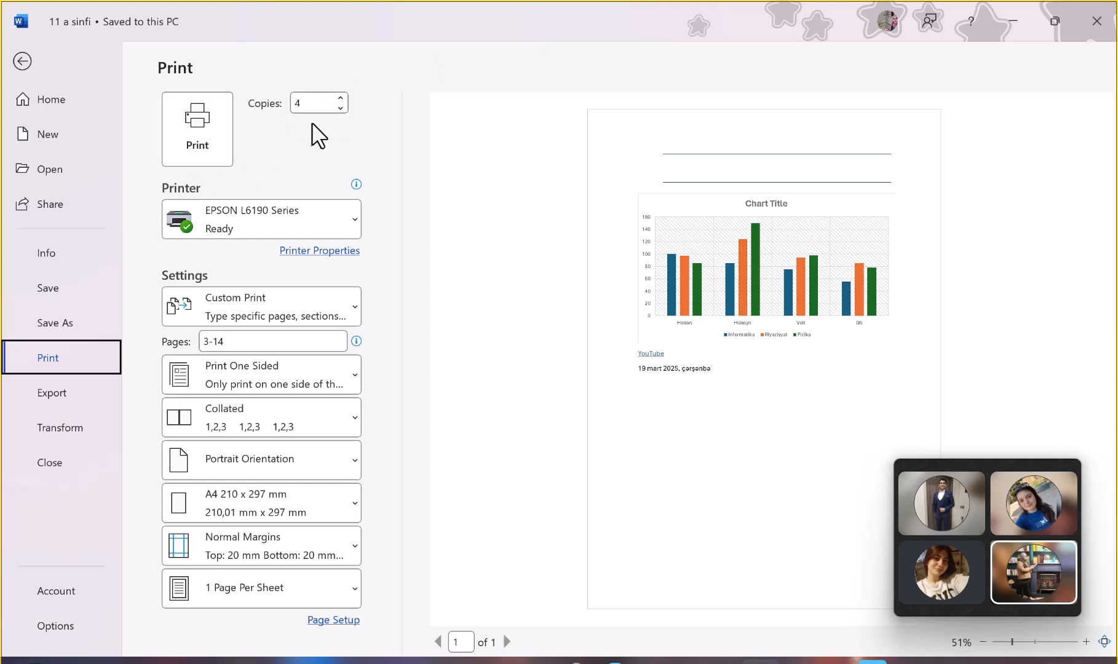
Set the printout to Print on Both Sides, flipping pages on the long edge
left_click(303, 104)
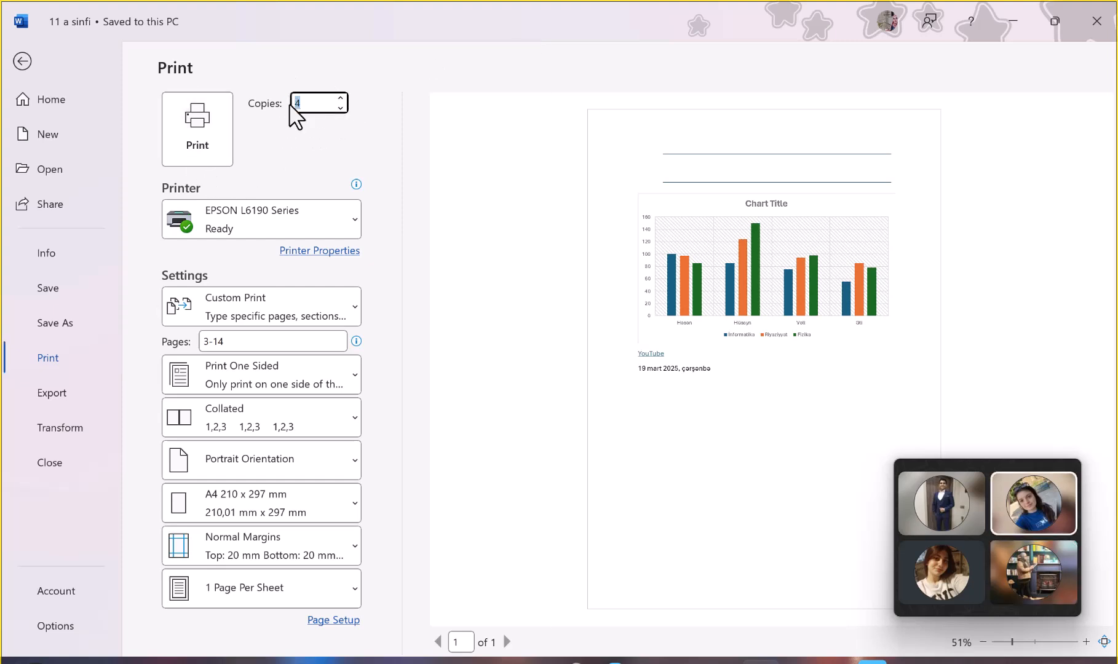
left_click(321, 105)
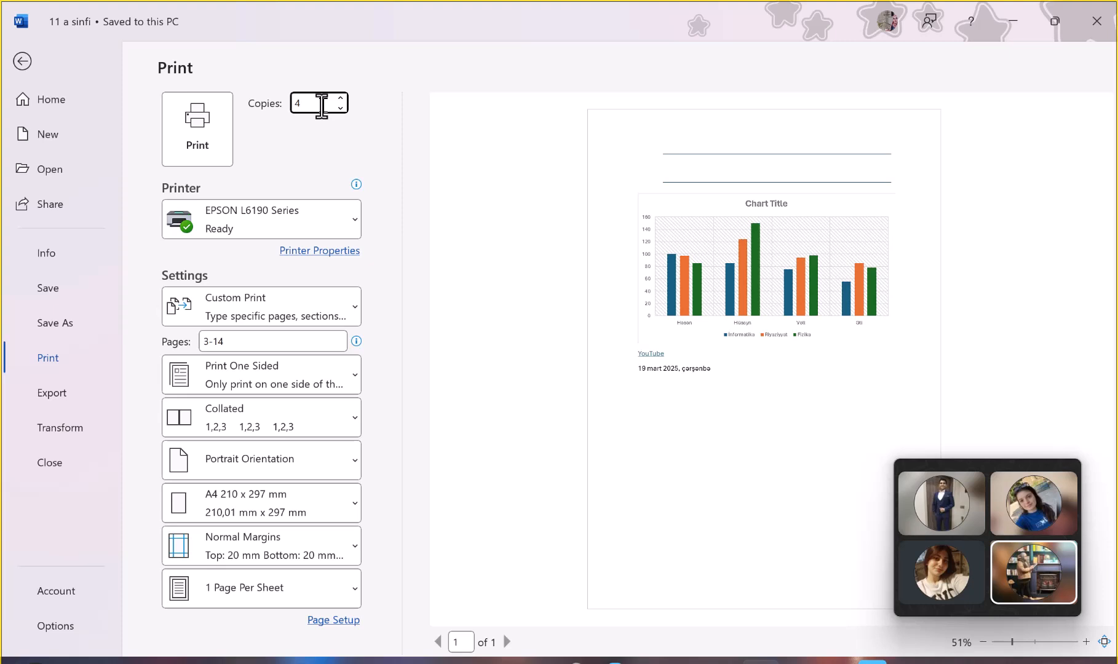
left_click(287, 385)
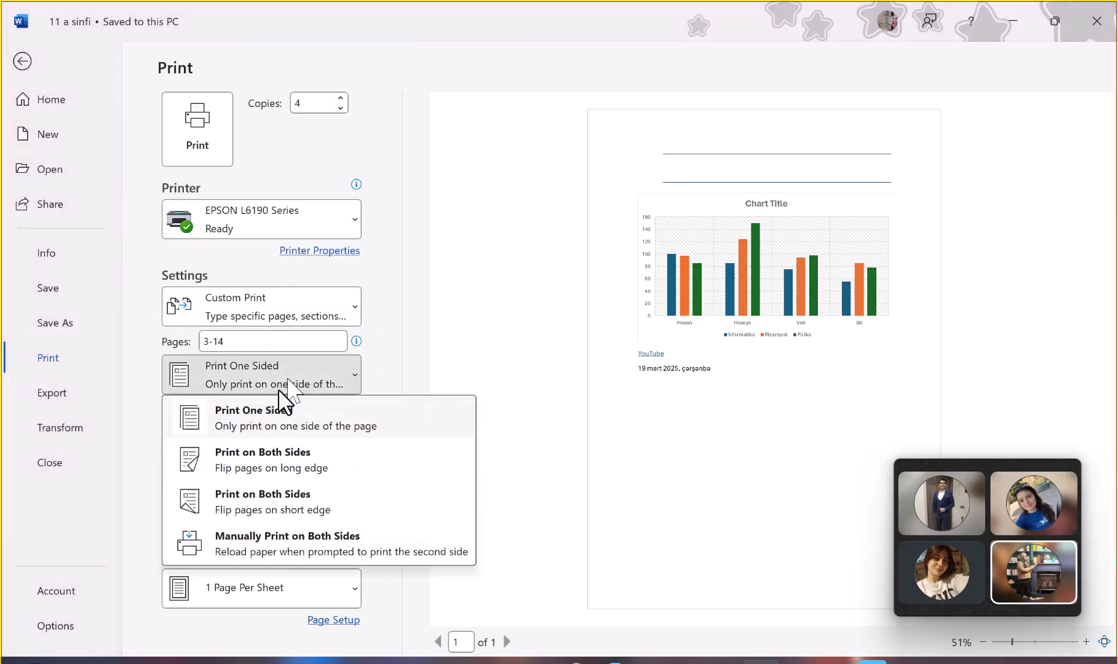
left_click(242, 466)
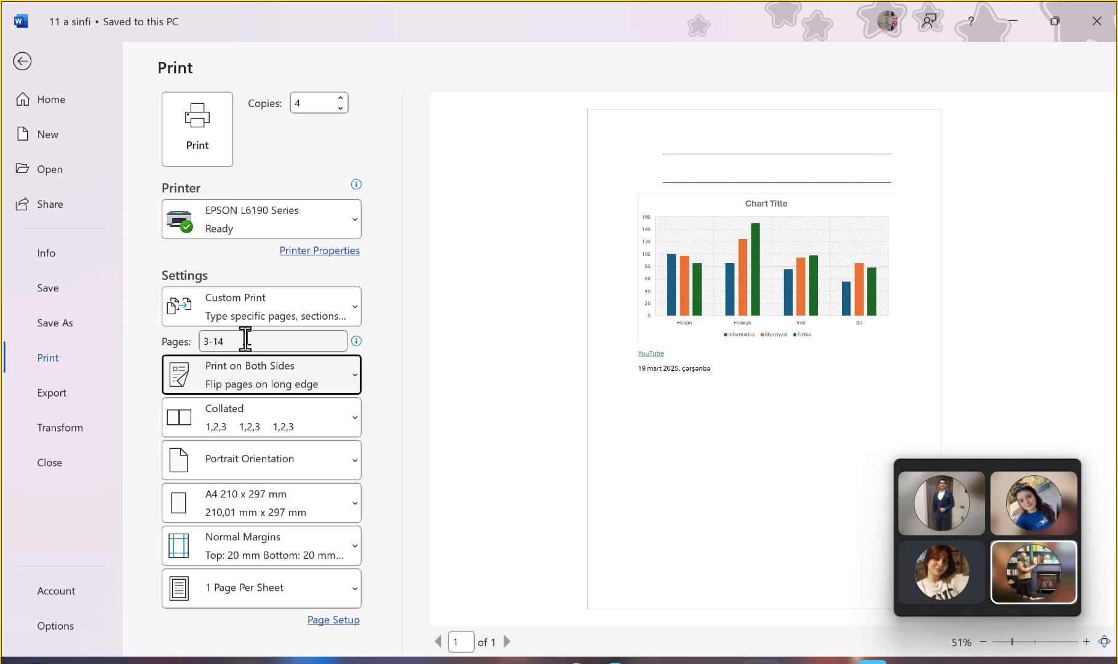
left_click(980, 506)
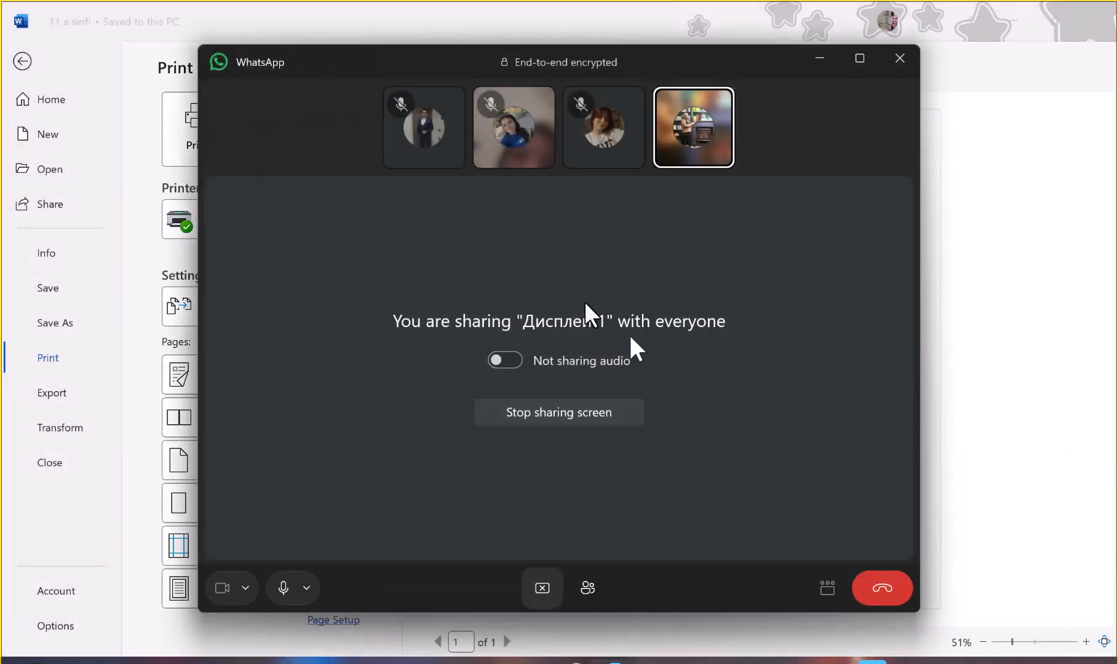
left_click(814, 60)
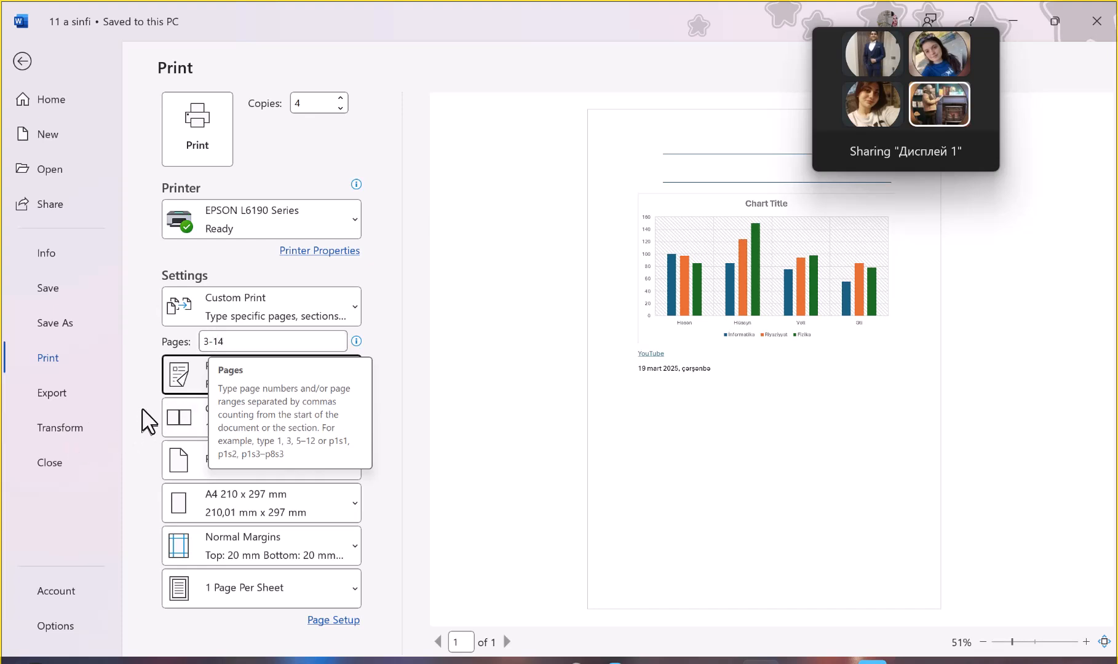
left_click(141, 387)
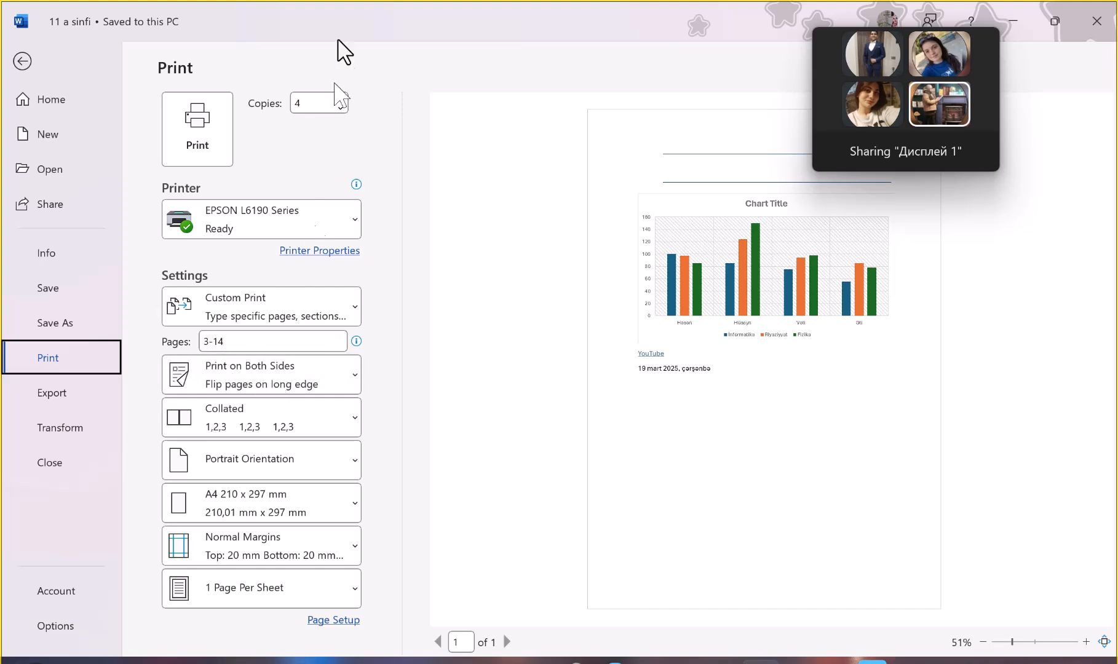
Change the page range to 3-15 and set the number of copies to 3
left_click(230, 339)
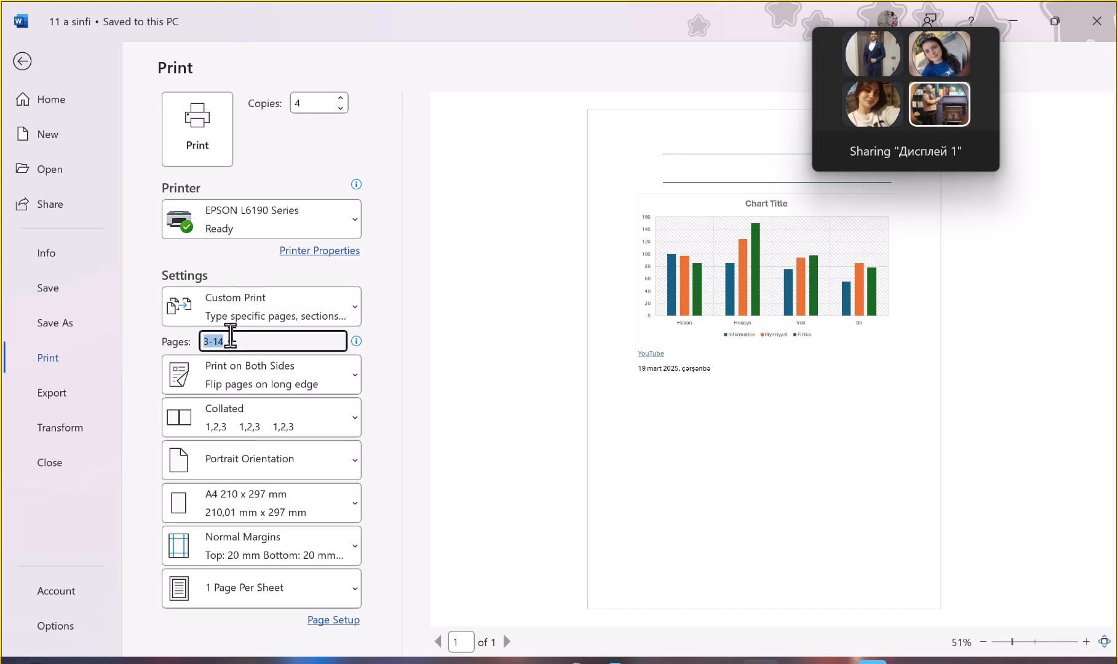
left_click(229, 339)
key("BackSpace")
type("5")
left_click(296, 103)
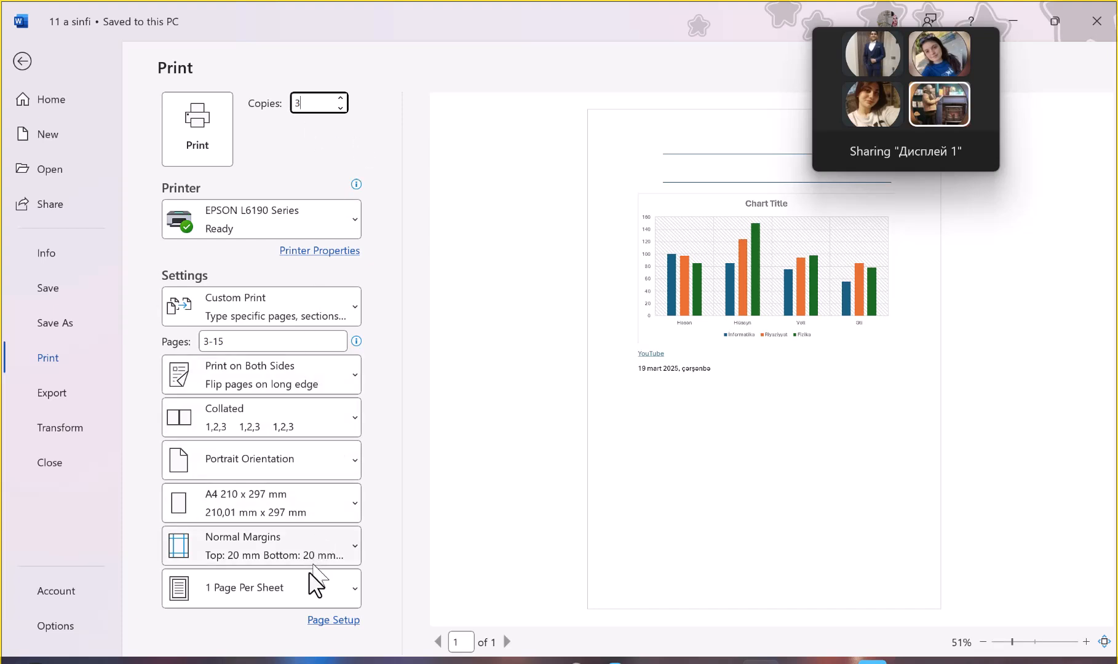
Set the layout to 2 Pages Per Sheet and review the other pages-per-sheet options
left_click(299, 588)
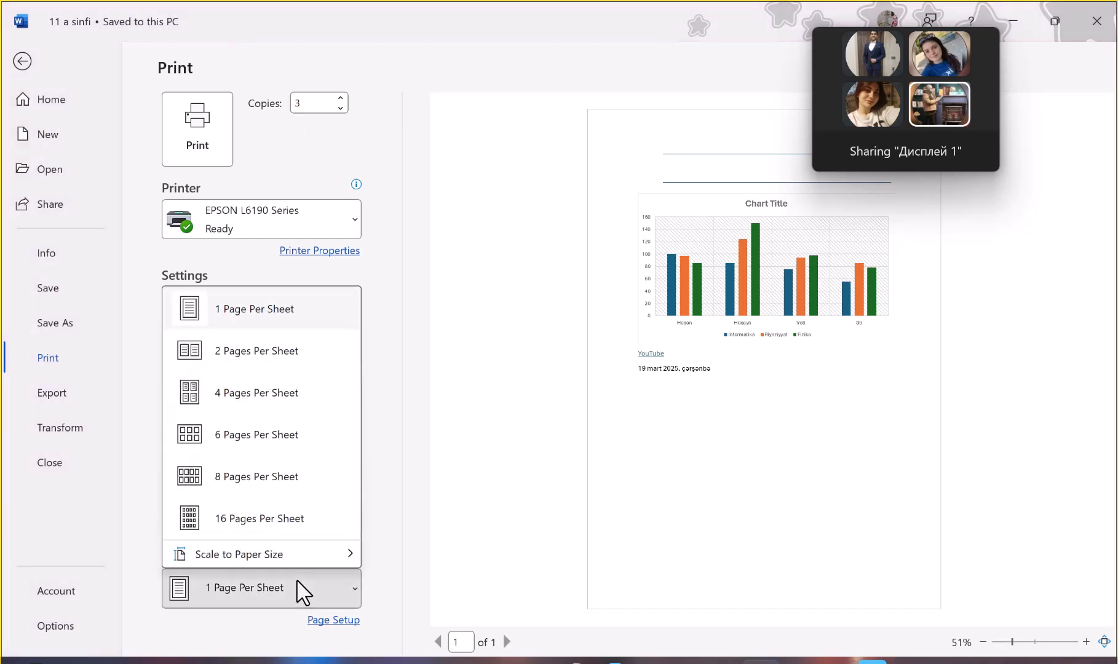
left_click(262, 352)
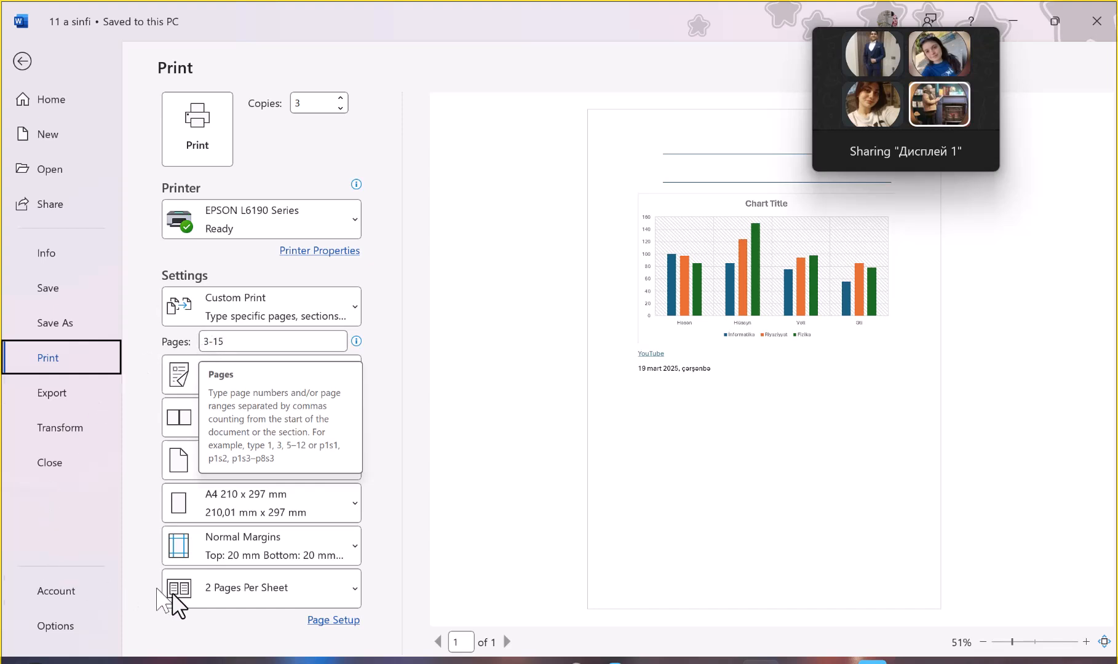
left_click(229, 597)
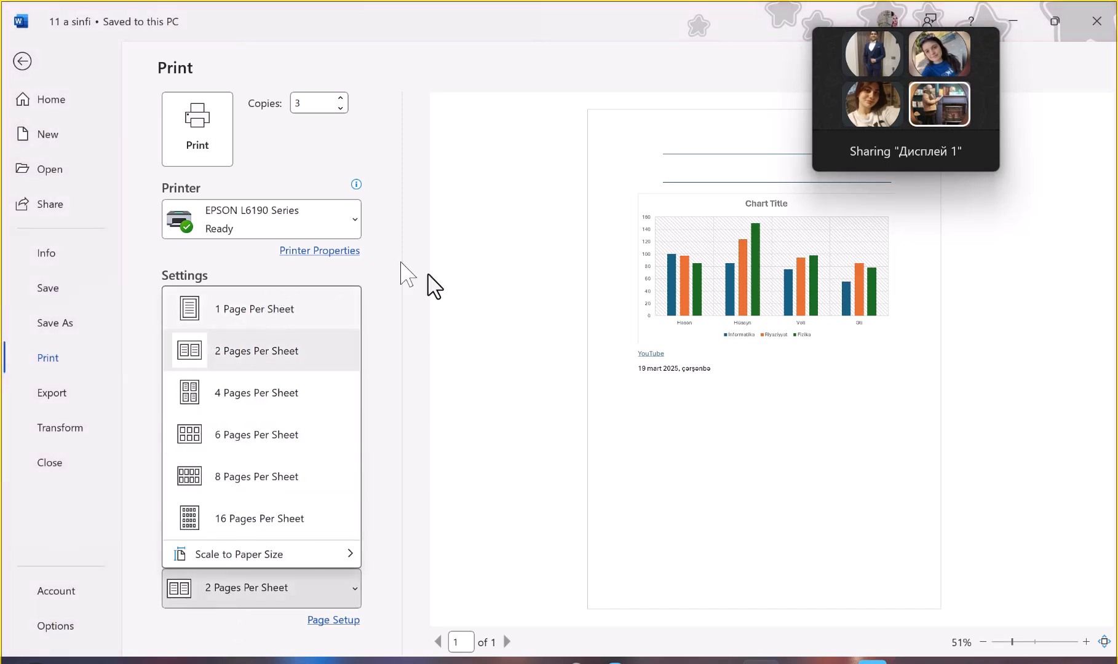
left_click(470, 316)
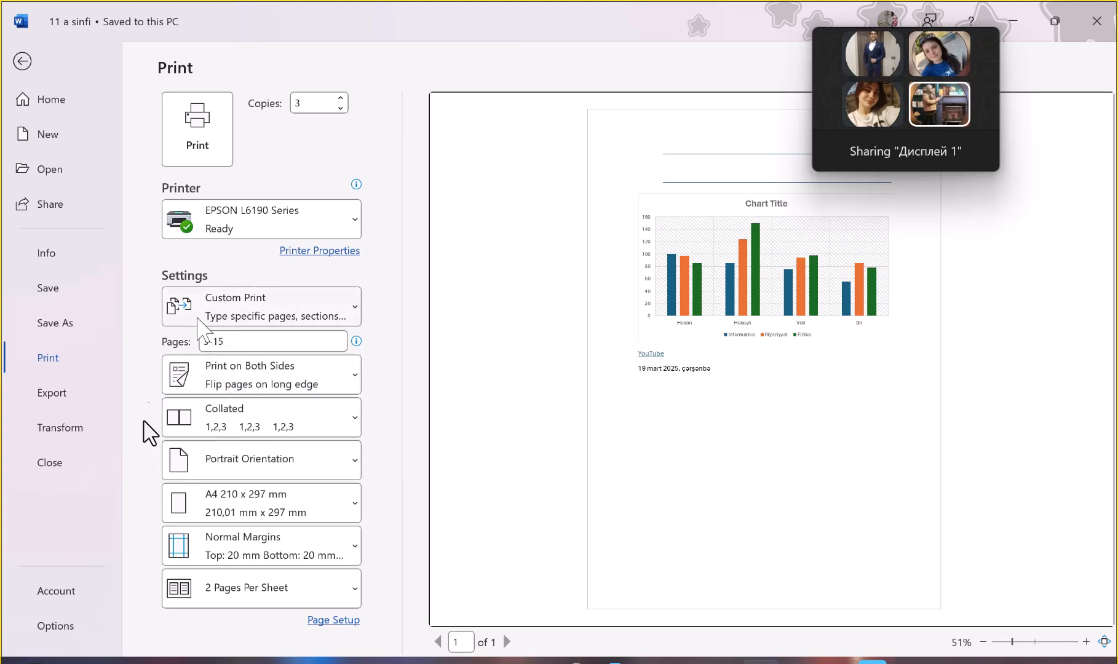
Set the print order of the copies to Uncollated (1,1,1 2,2,2 3,3,3)
double_click(302, 96)
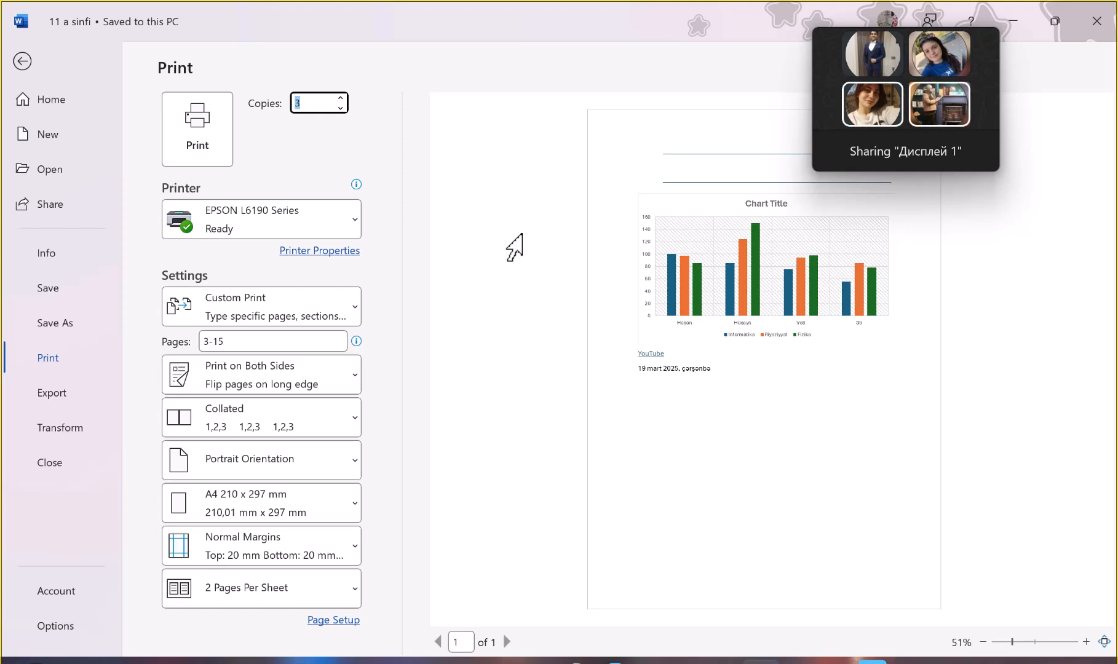
left_click(207, 410)
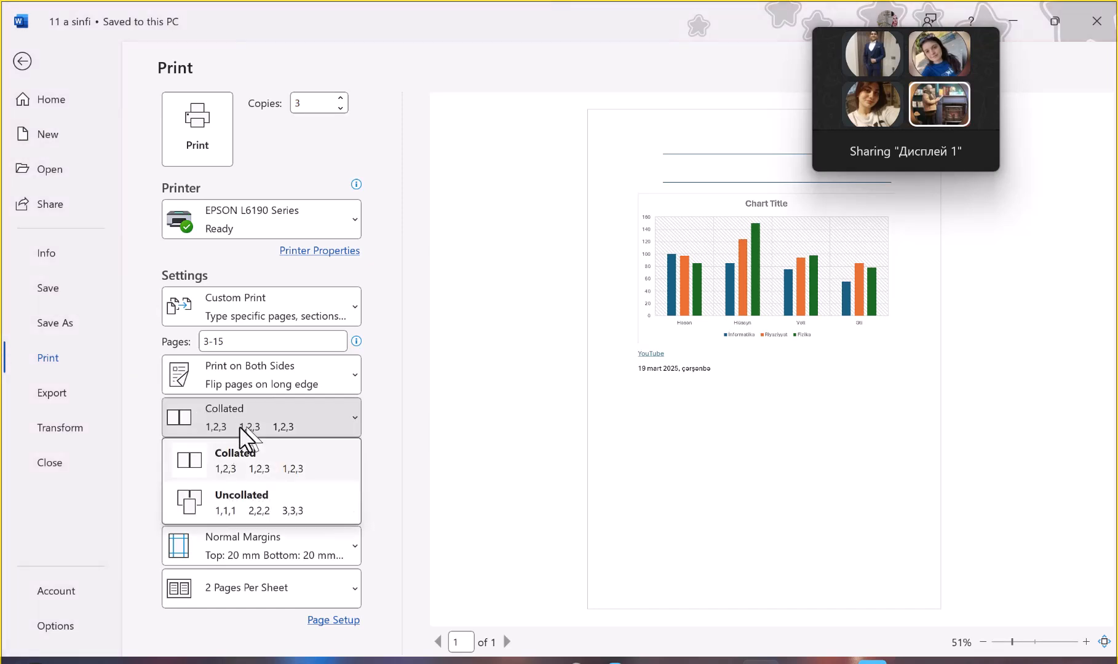
left_click(277, 520)
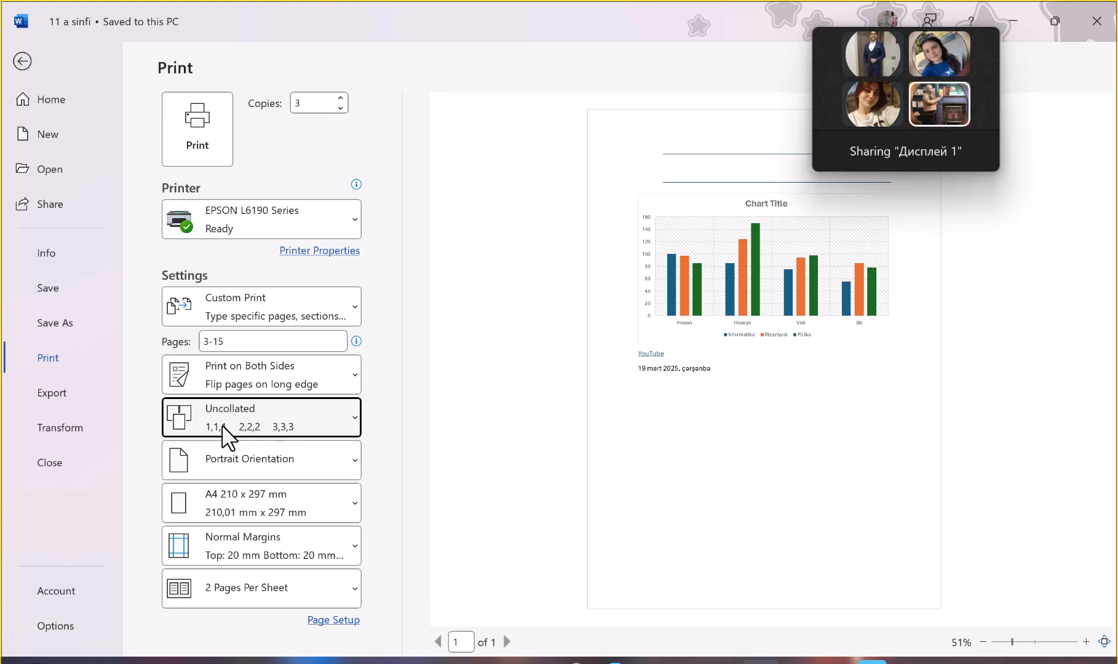
Set the layout to 1 Page Per Sheet and the sides setting to Print One Sided
left_click(249, 590)
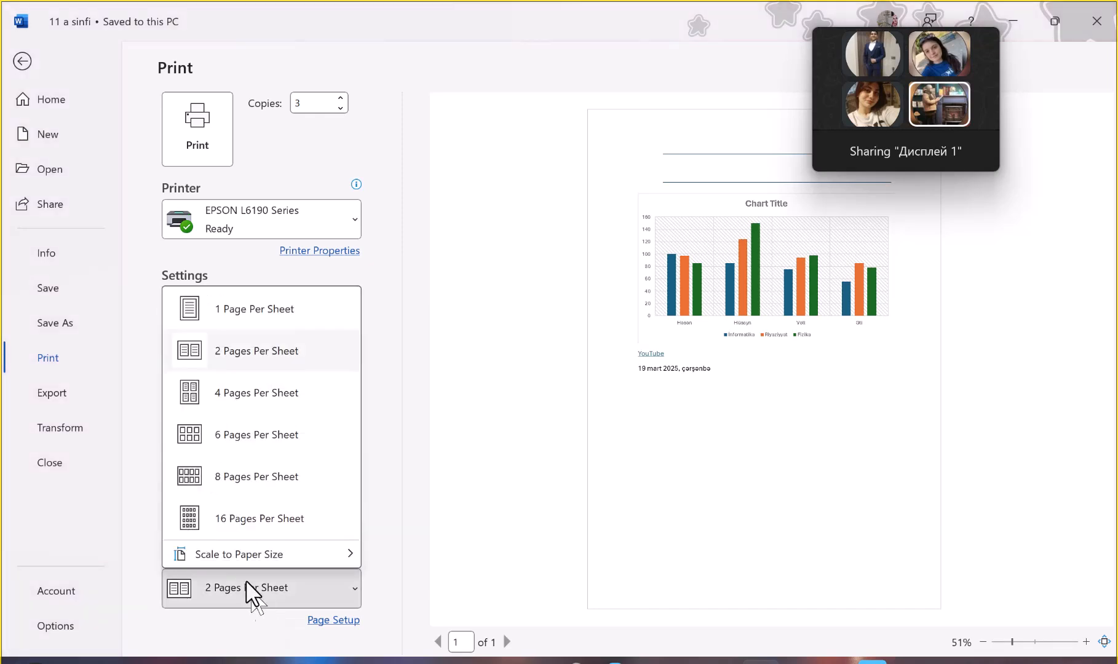
left_click(228, 309)
left_click(395, 418)
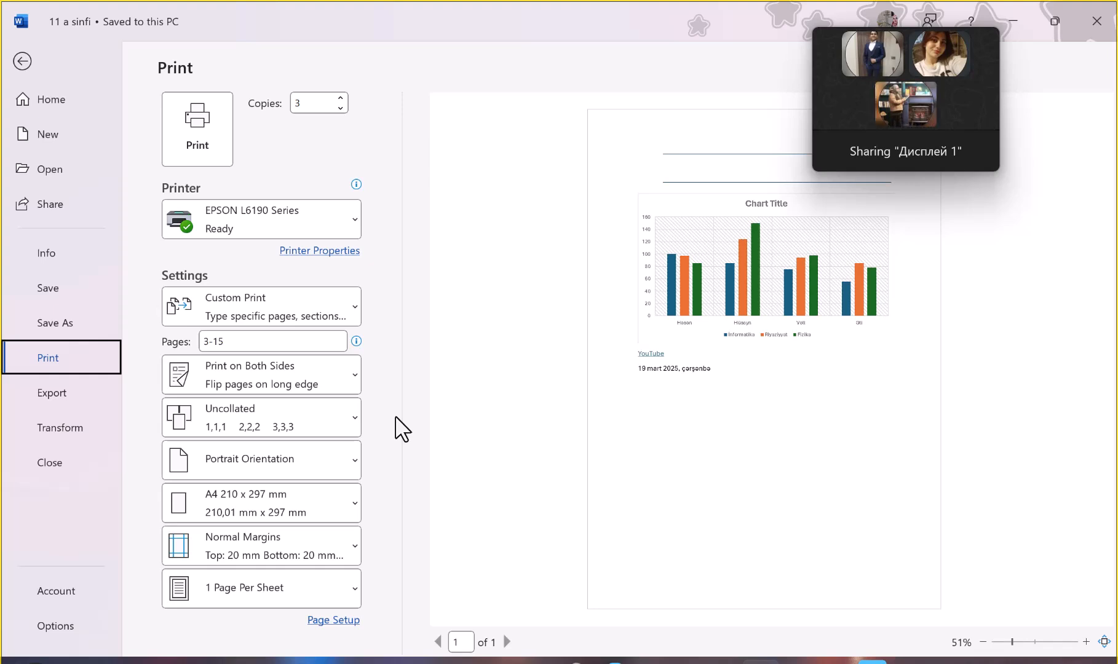
left_click(299, 369)
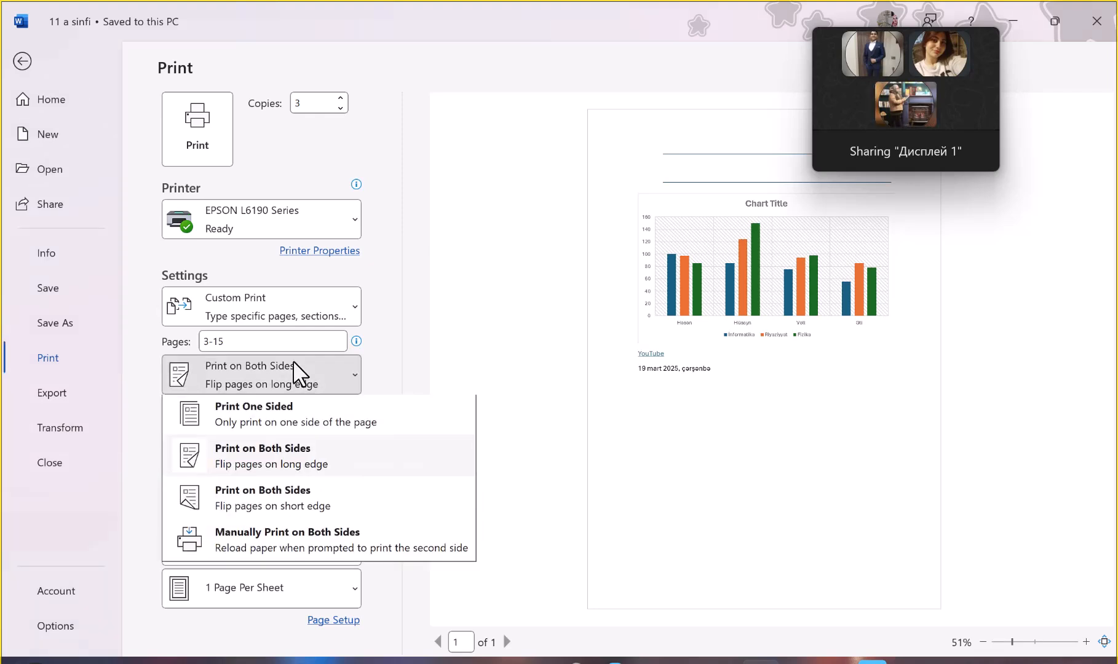
left_click(281, 410)
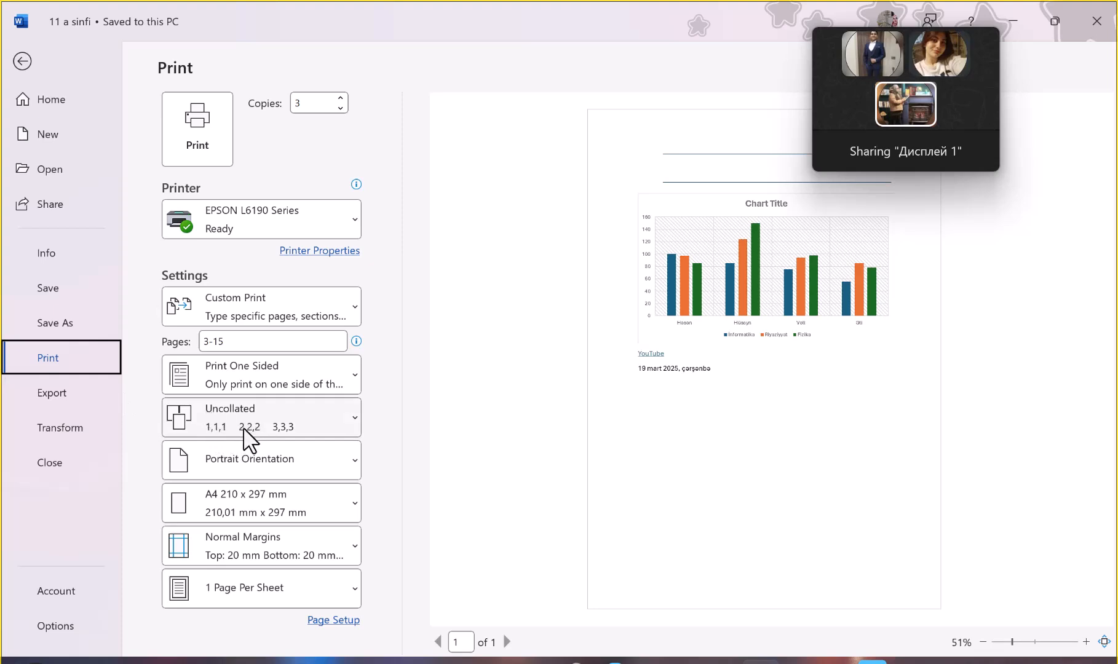
Set the number of copies to 4 and point out the page range and copies settings
left_click(299, 104)
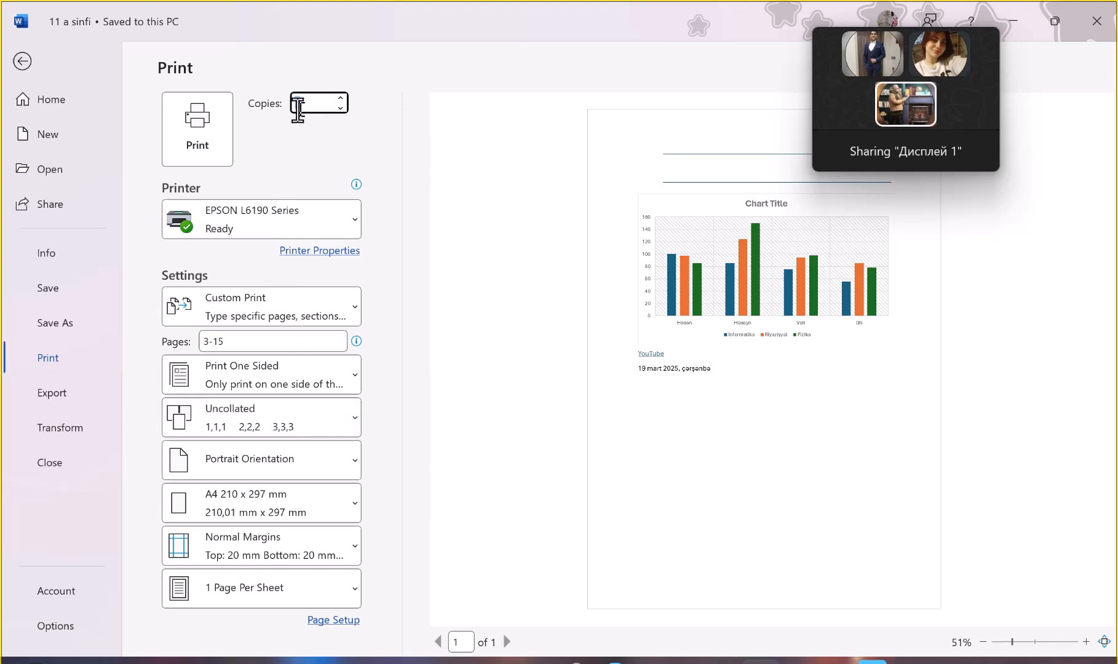
type("4")
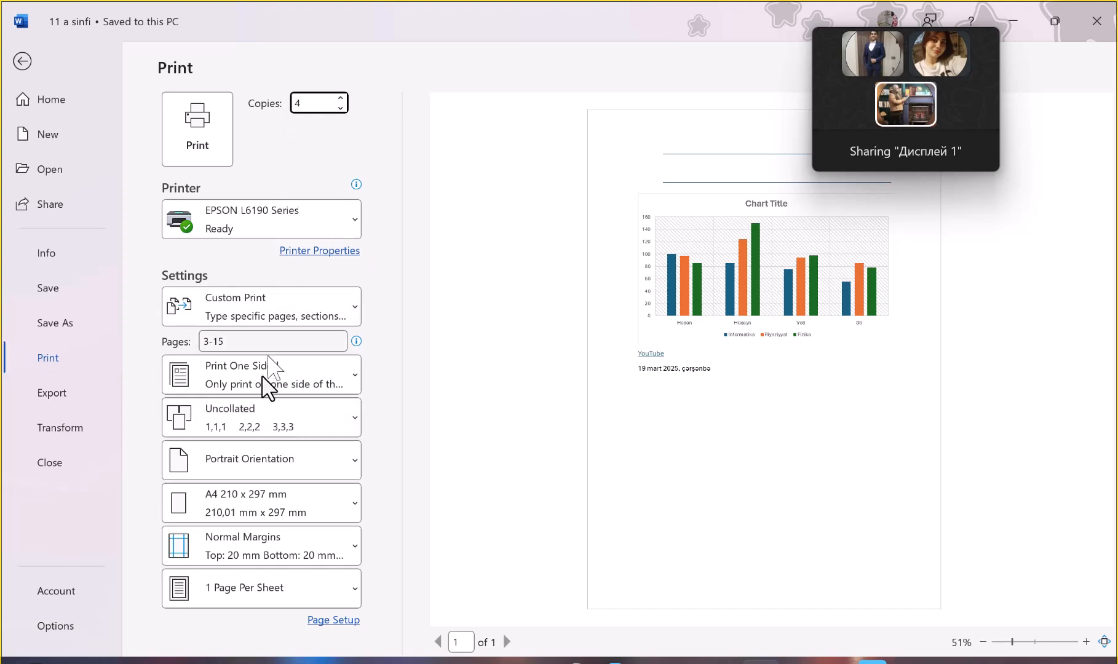
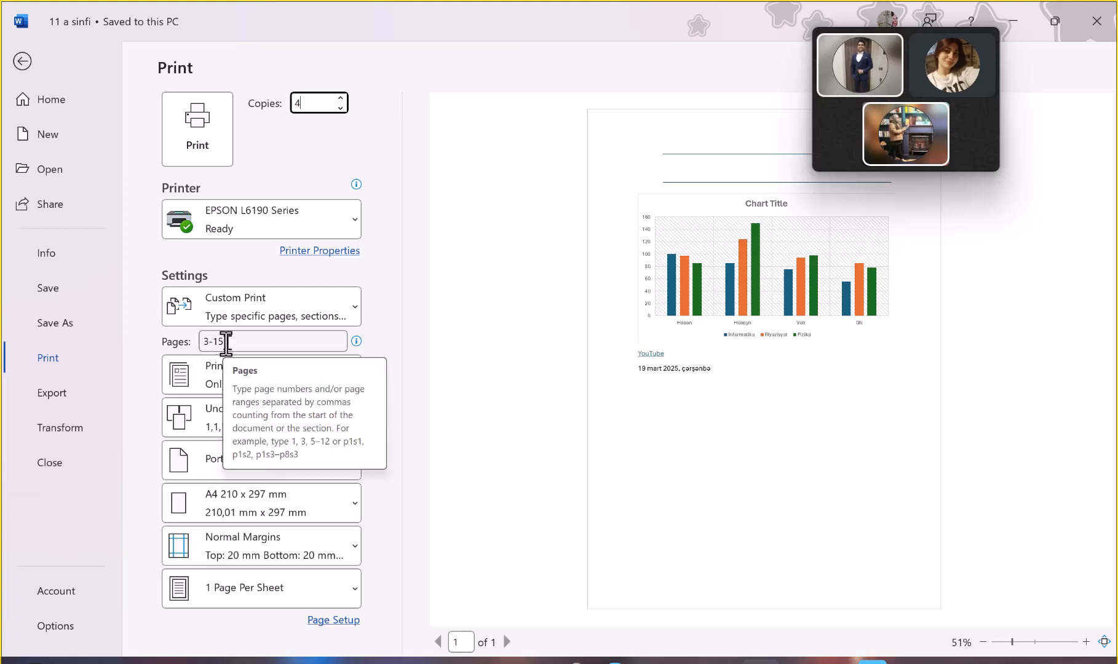
double_click(217, 341)
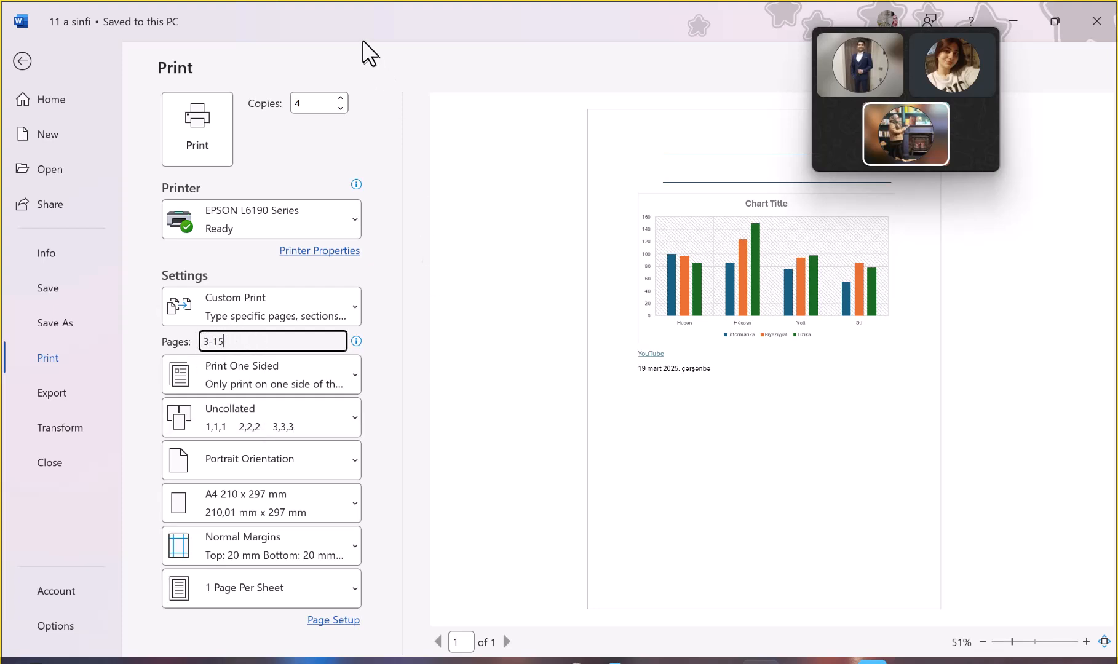
double_click(299, 109)
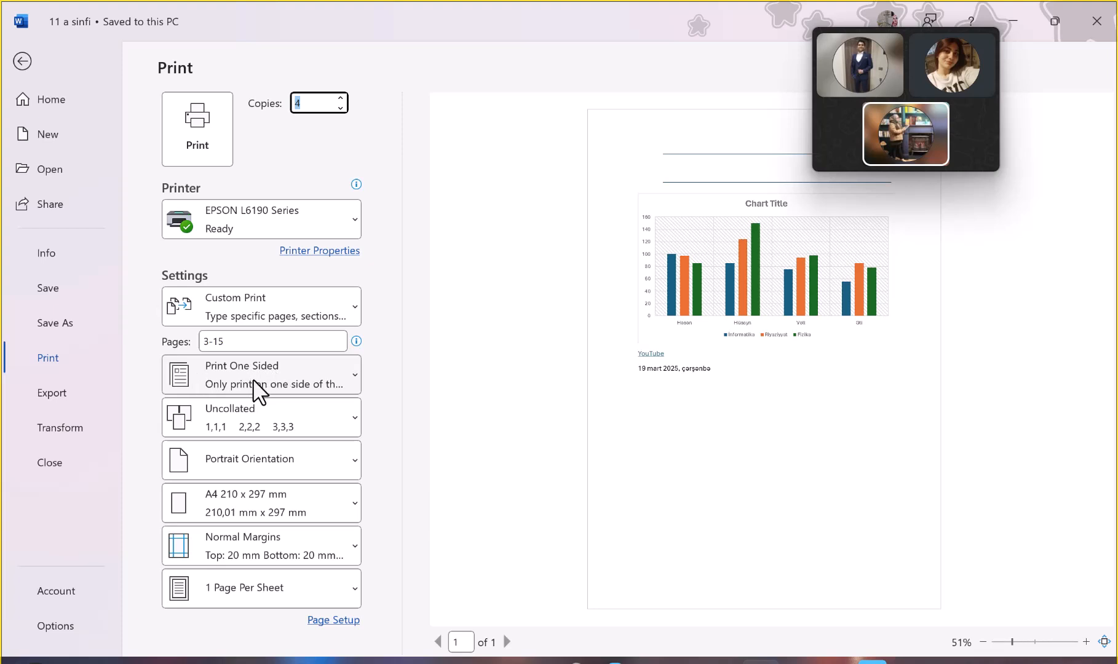
Review the custom page range and the number of copies in the print settings and return to the document
left_click(206, 346)
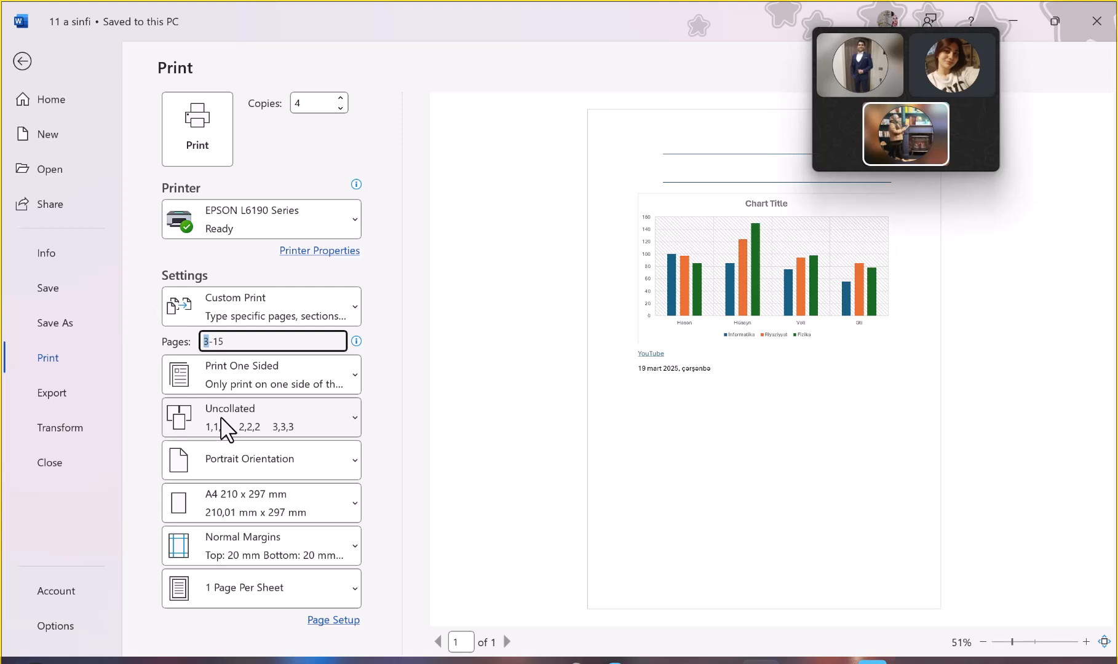
left_click(303, 103)
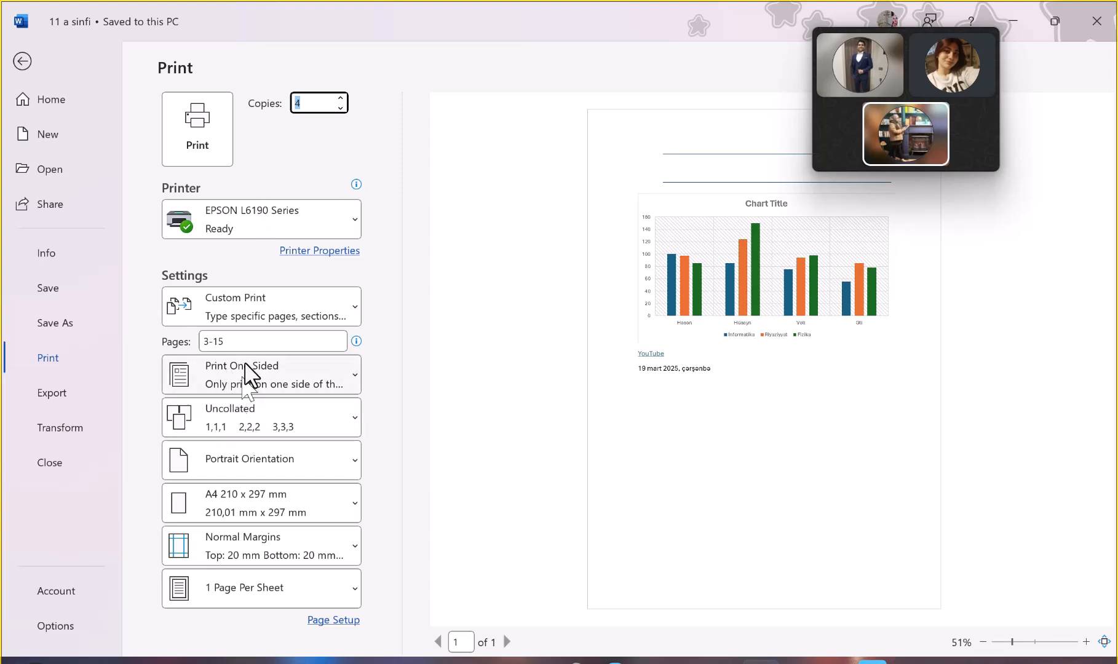
left_click(206, 342)
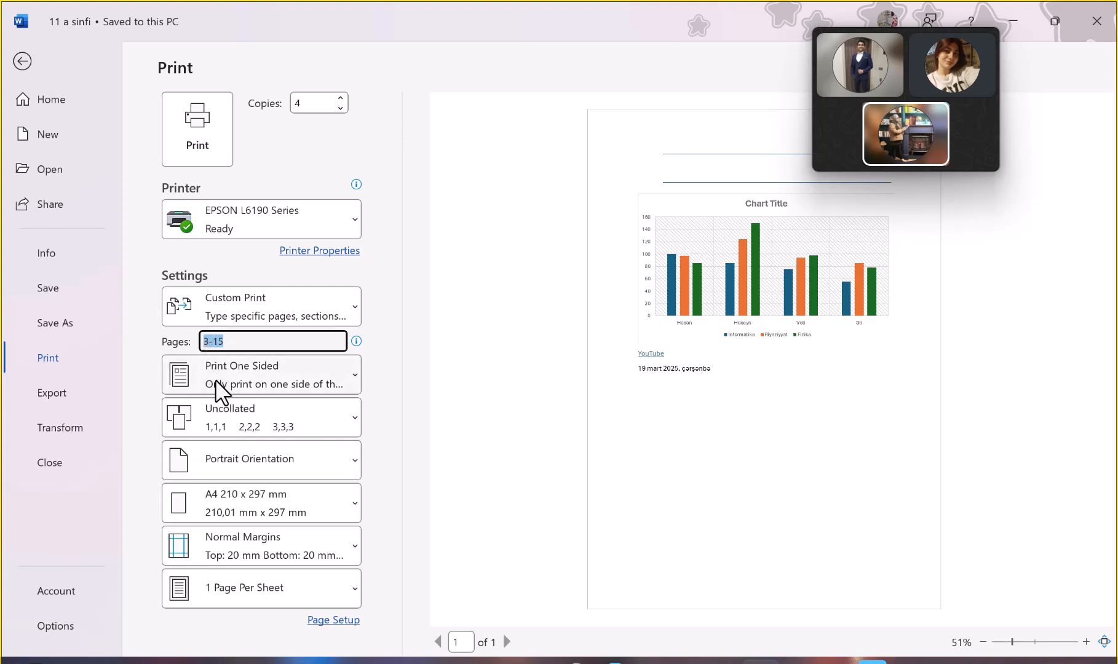
left_click(213, 344)
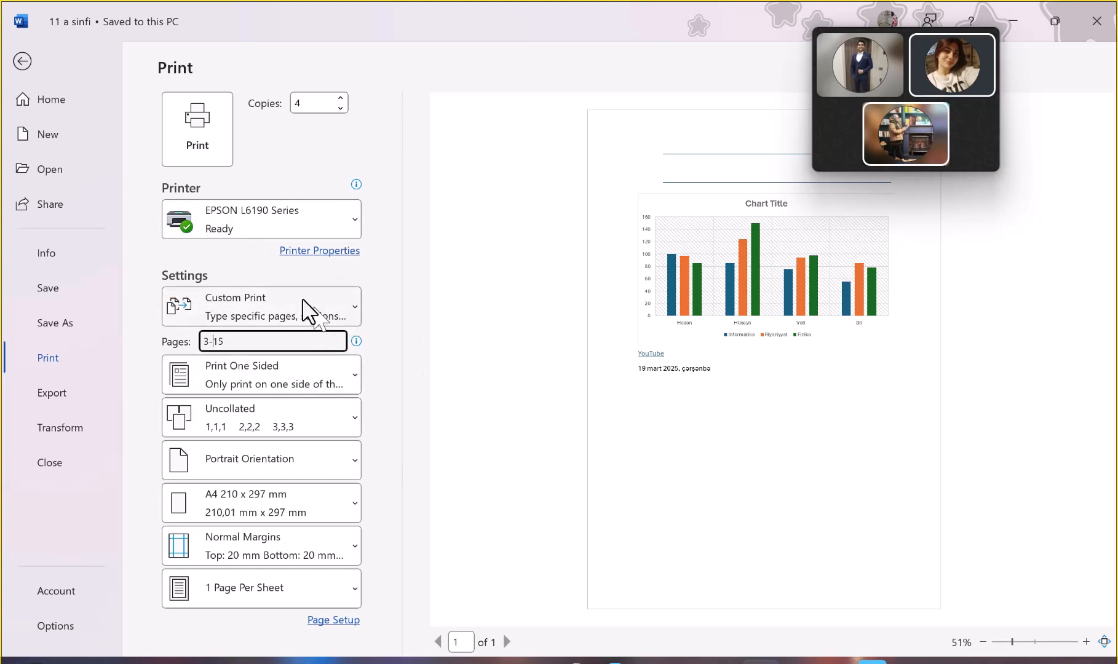
left_click(269, 271)
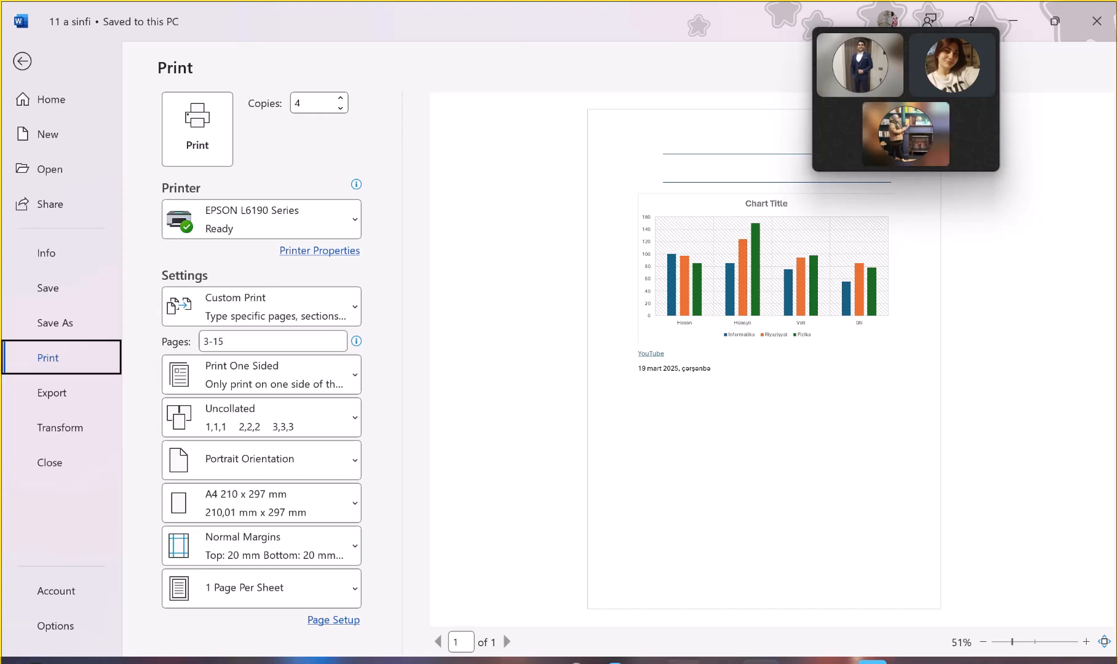
mouse_move(619, 655)
left_click(612, 282)
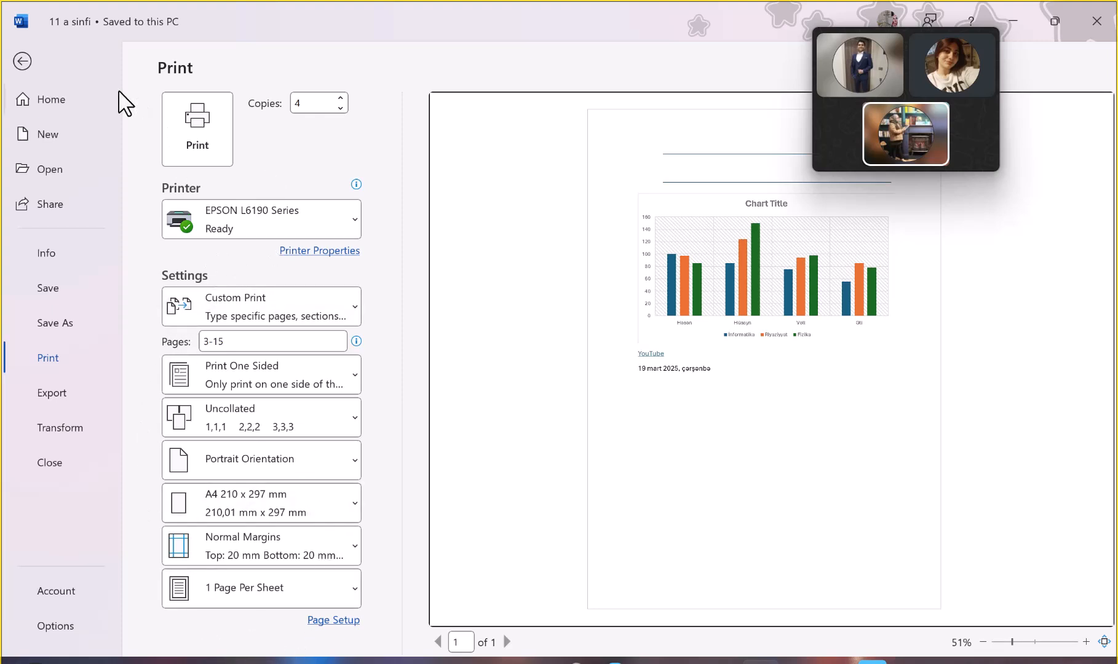
left_click(22, 61)
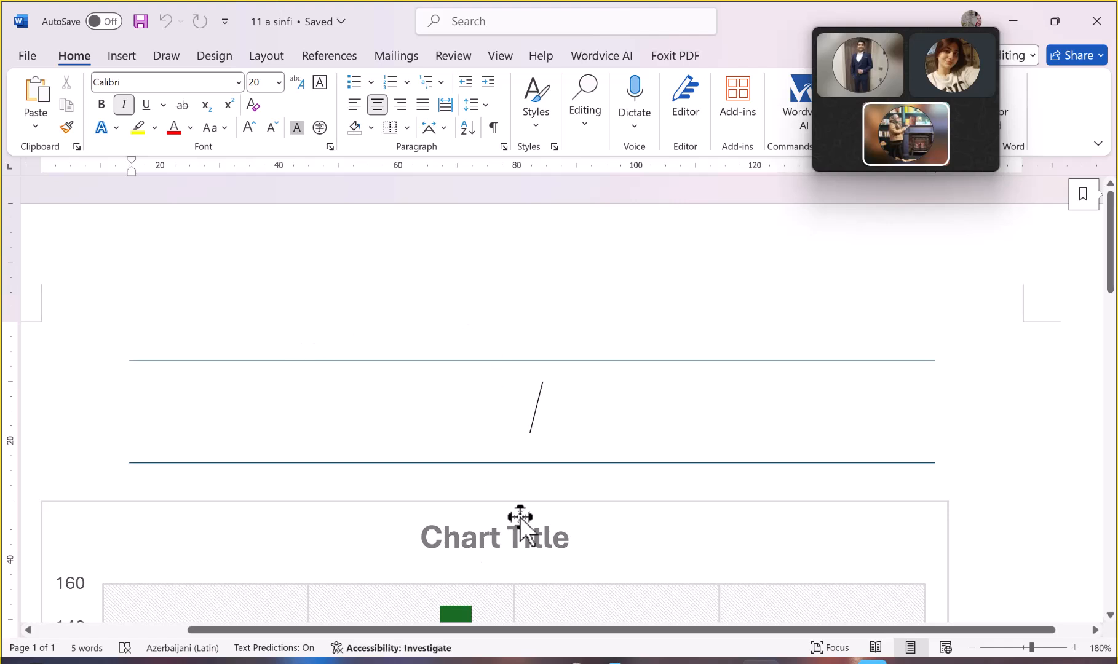
Stop sharing the screen in the WhatsApp group video call and end the call
mouse_move(856, 62)
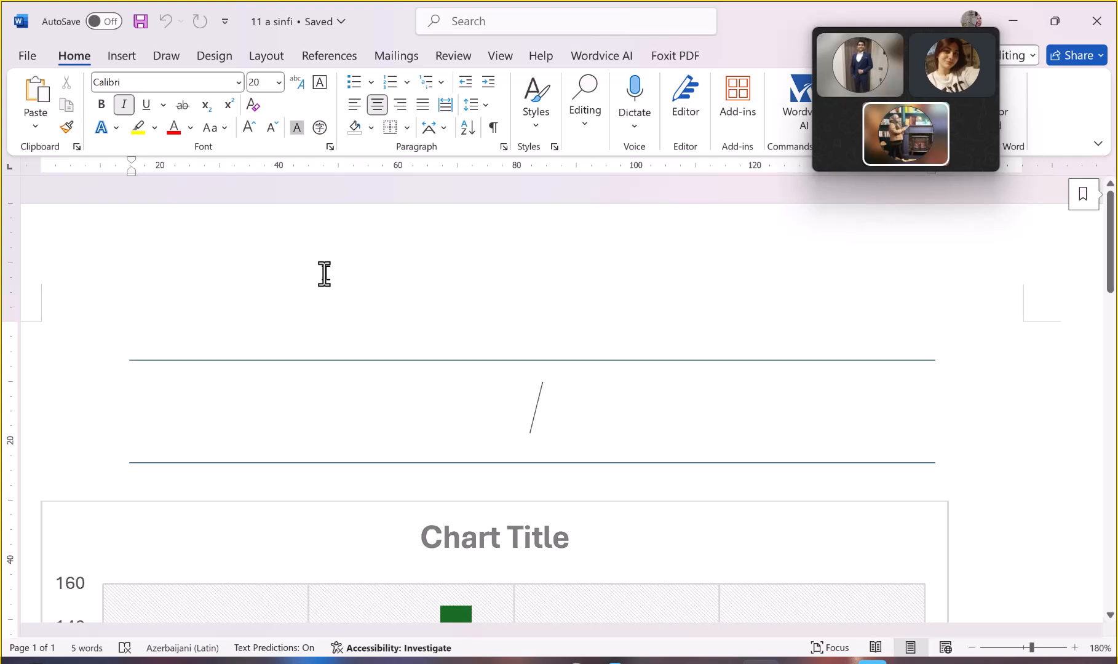
mouse_move(873, 83)
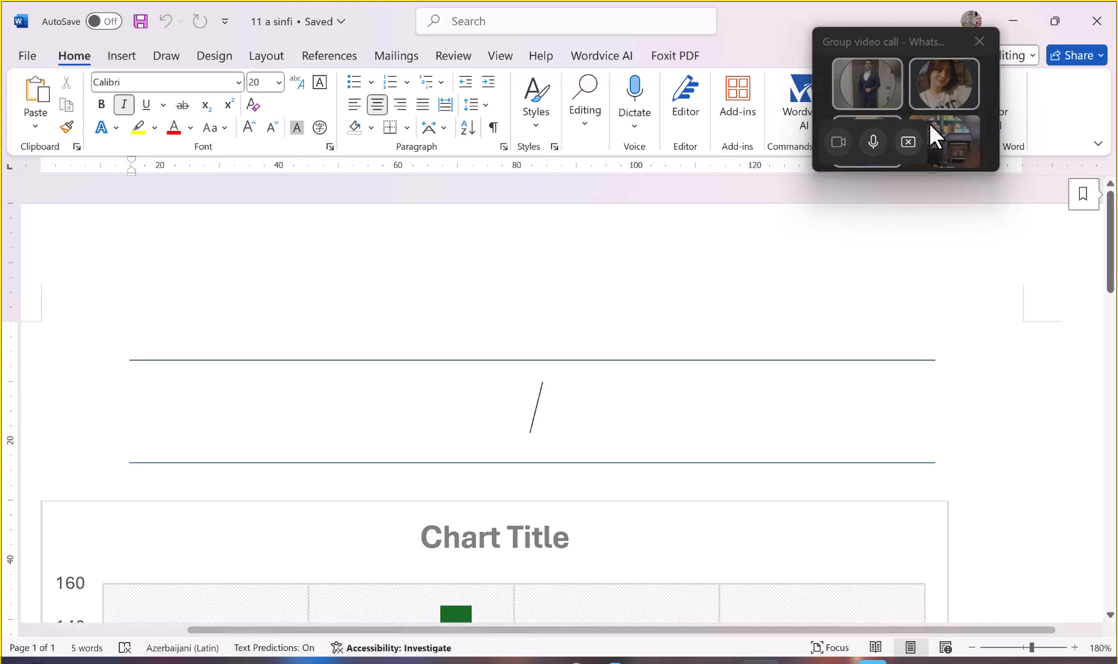
left_click(907, 138)
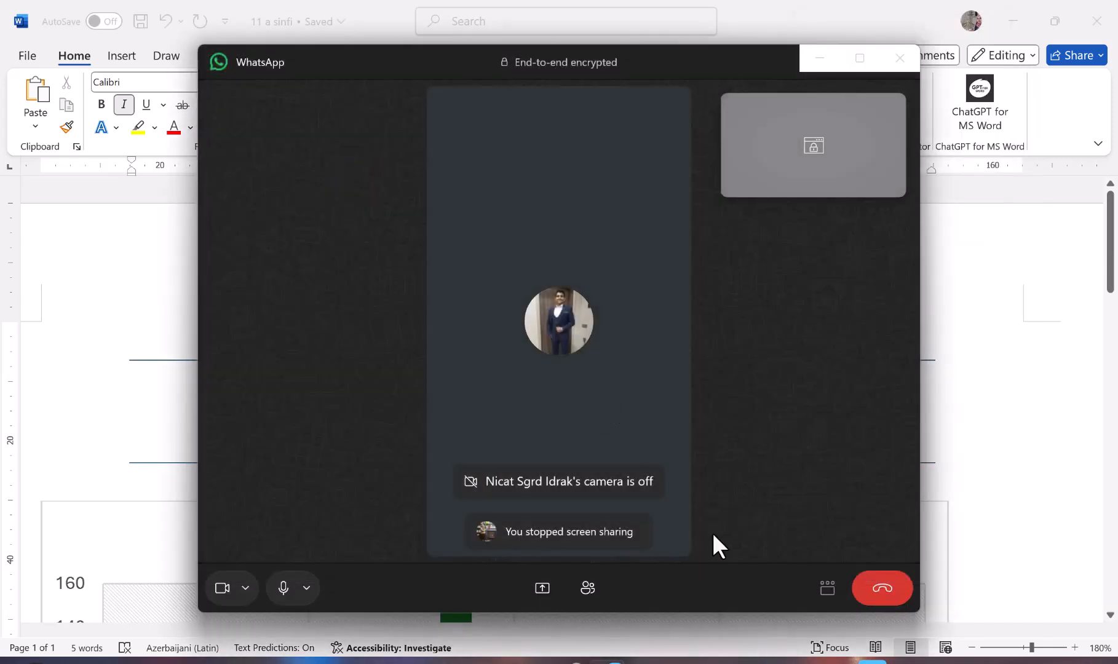
left_click(869, 591)
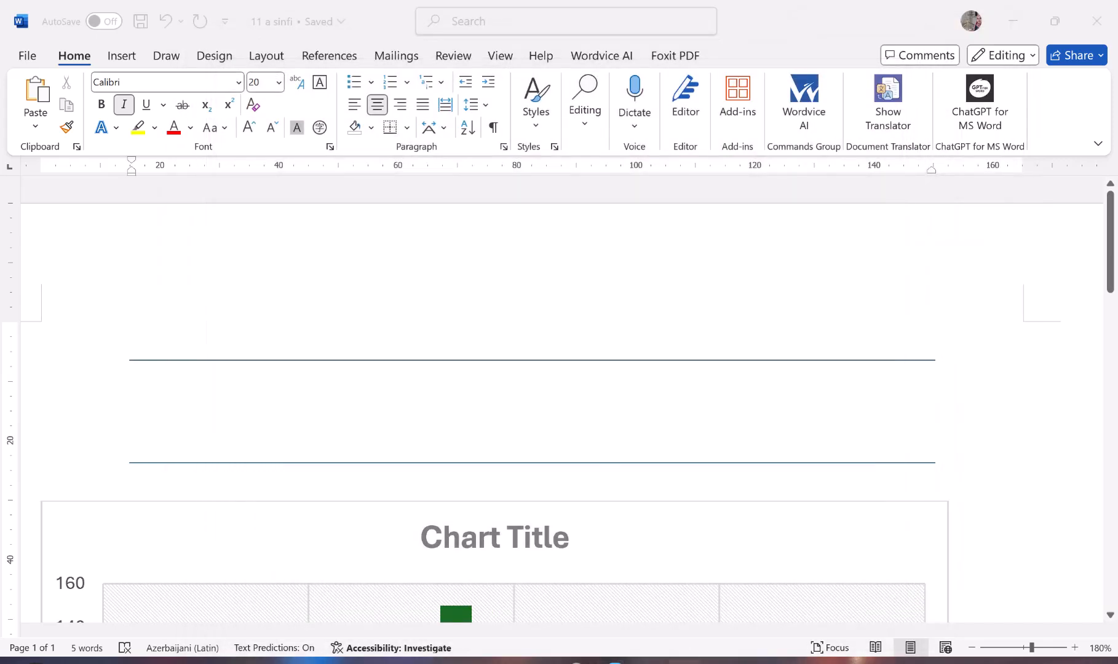